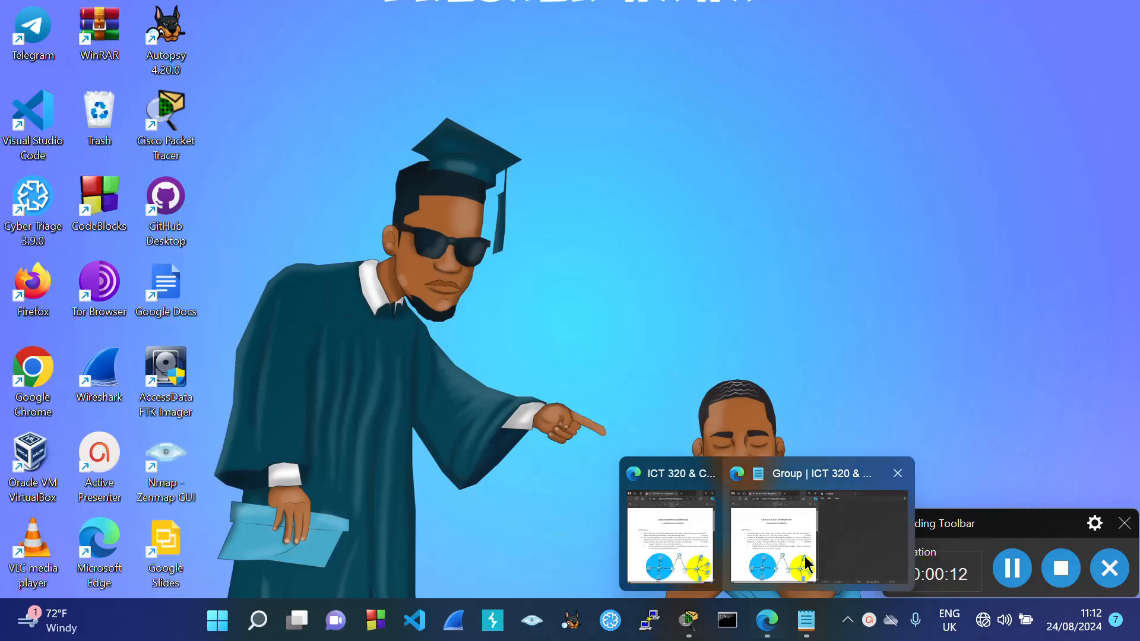
# Step: Restore the PDF beside Notepad and review Question 2's WAN links, 192.168.20.0 255.255.255.0 address and host counts
pyautogui.click(809, 561)
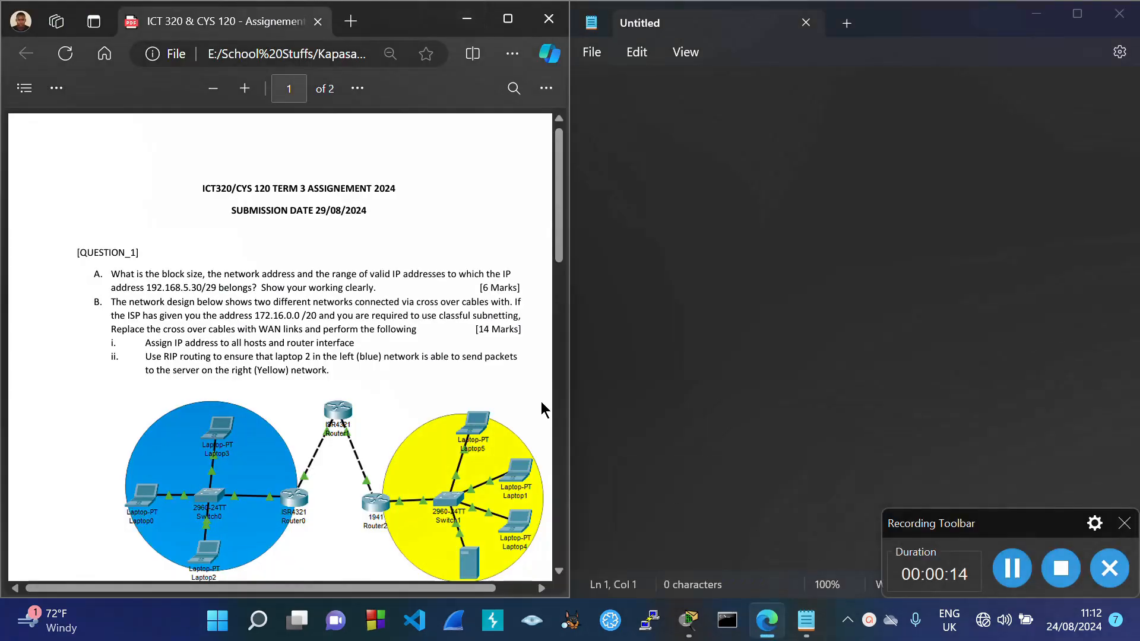
pyautogui.moveTo(564, 267); pyautogui.dragTo(568, 321)
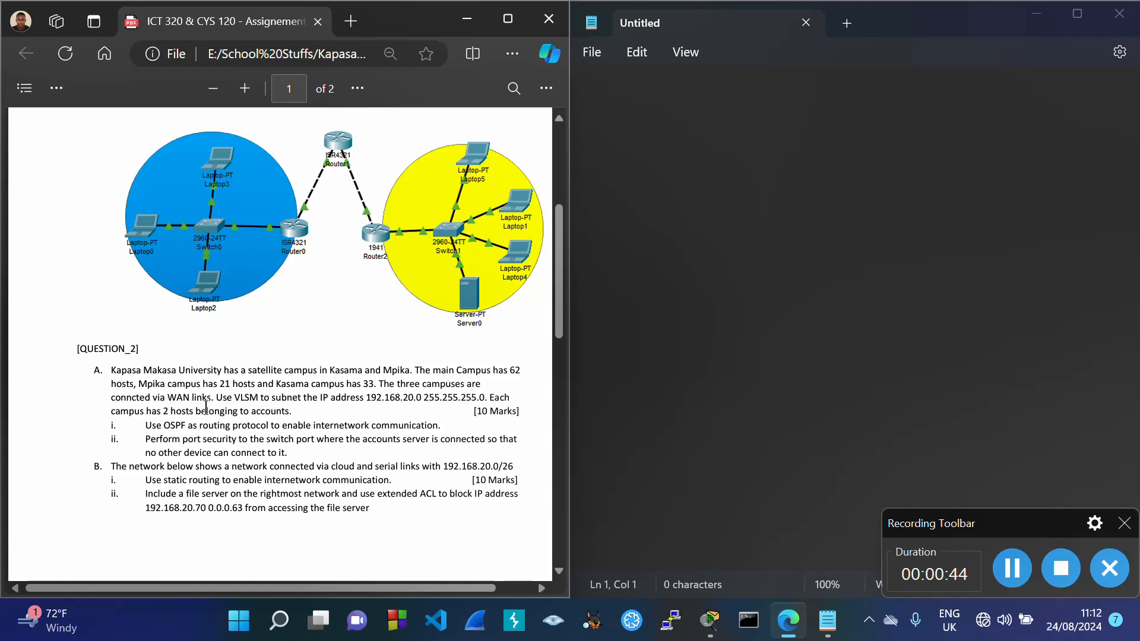
pyautogui.moveTo(170, 397); pyautogui.dragTo(207, 400)
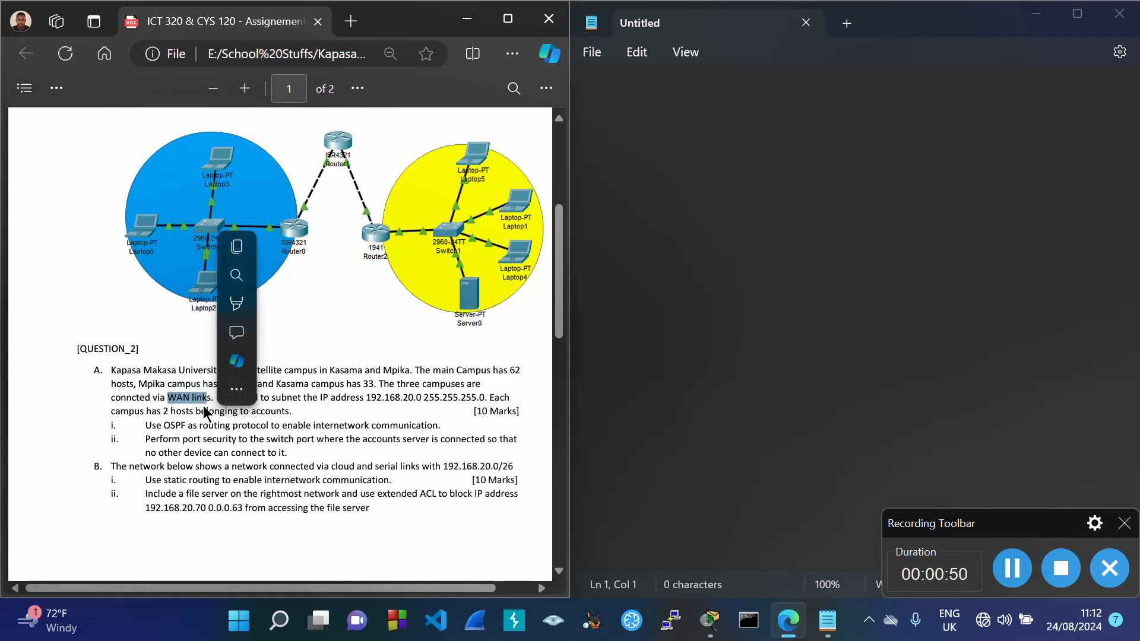
pyautogui.click(208, 411)
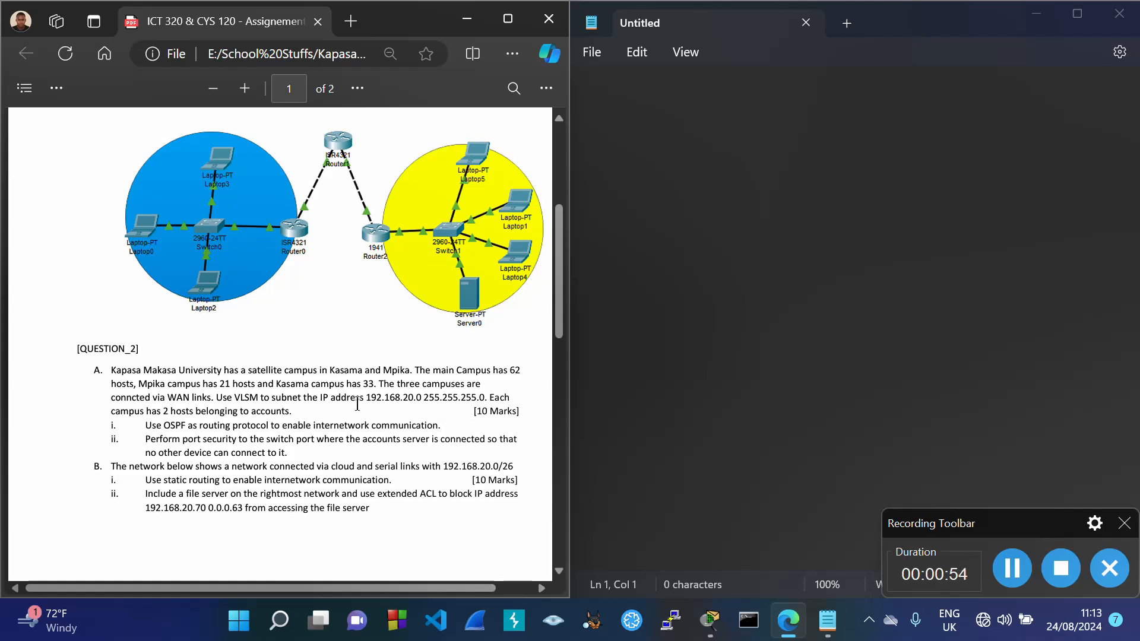
pyautogui.moveTo(365, 397); pyautogui.dragTo(487, 399)
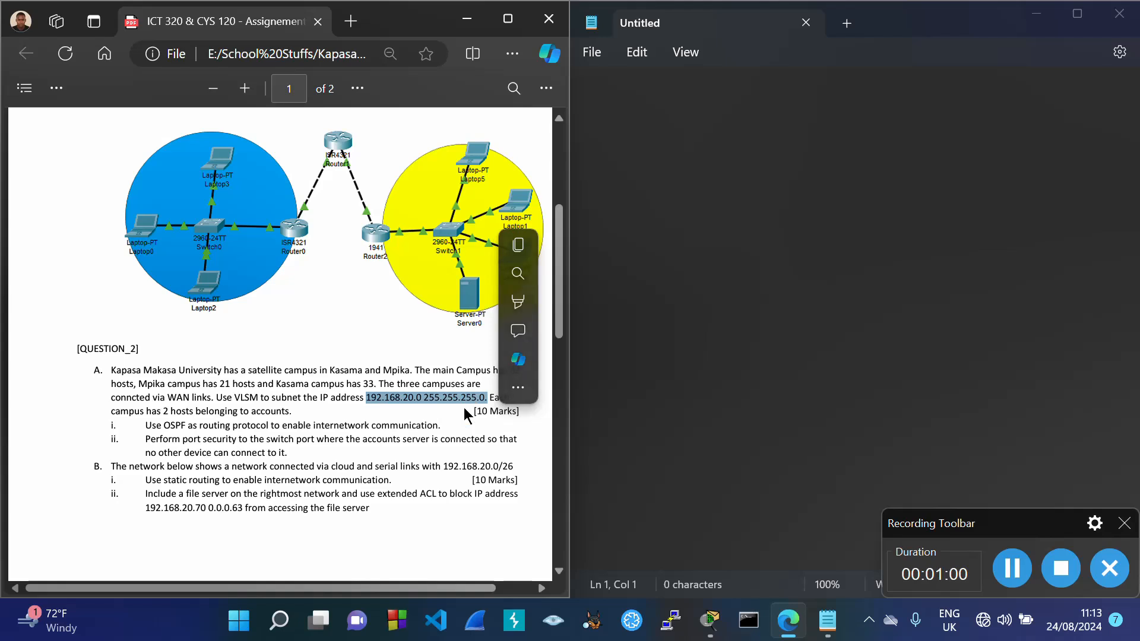
pyautogui.click(462, 425)
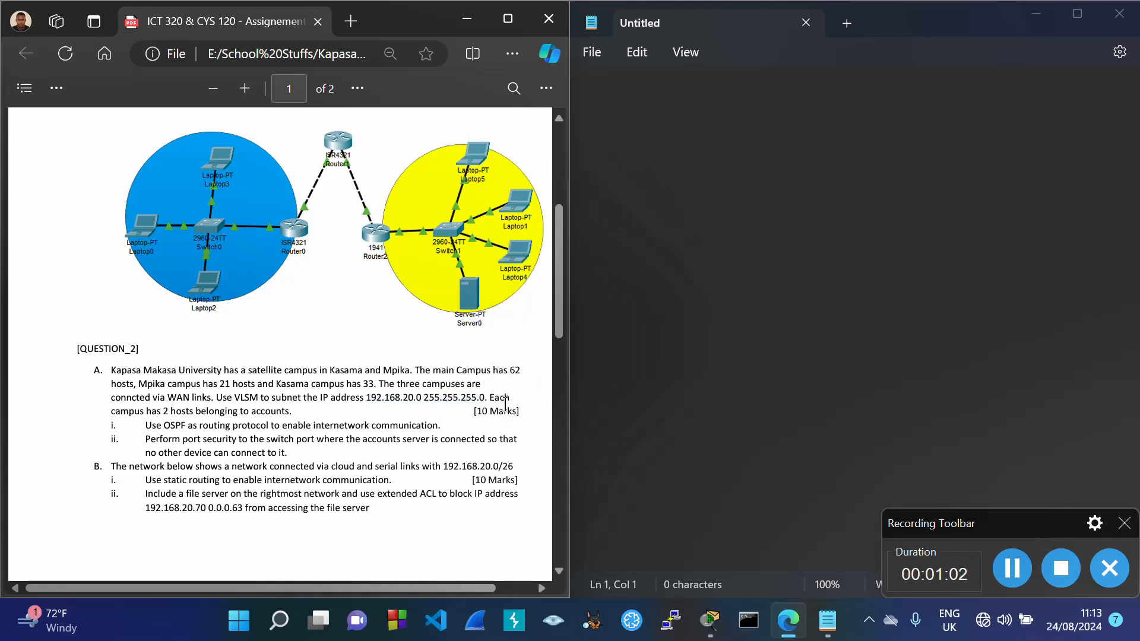
pyautogui.moveTo(162, 414); pyautogui.dragTo(290, 411)
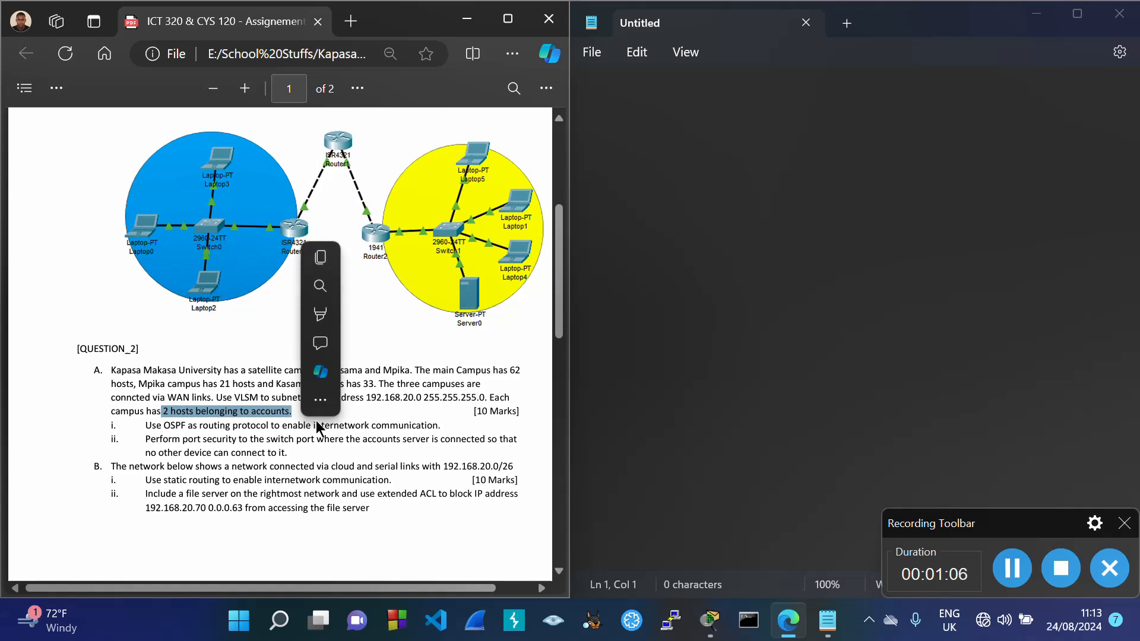
pyautogui.click(257, 426)
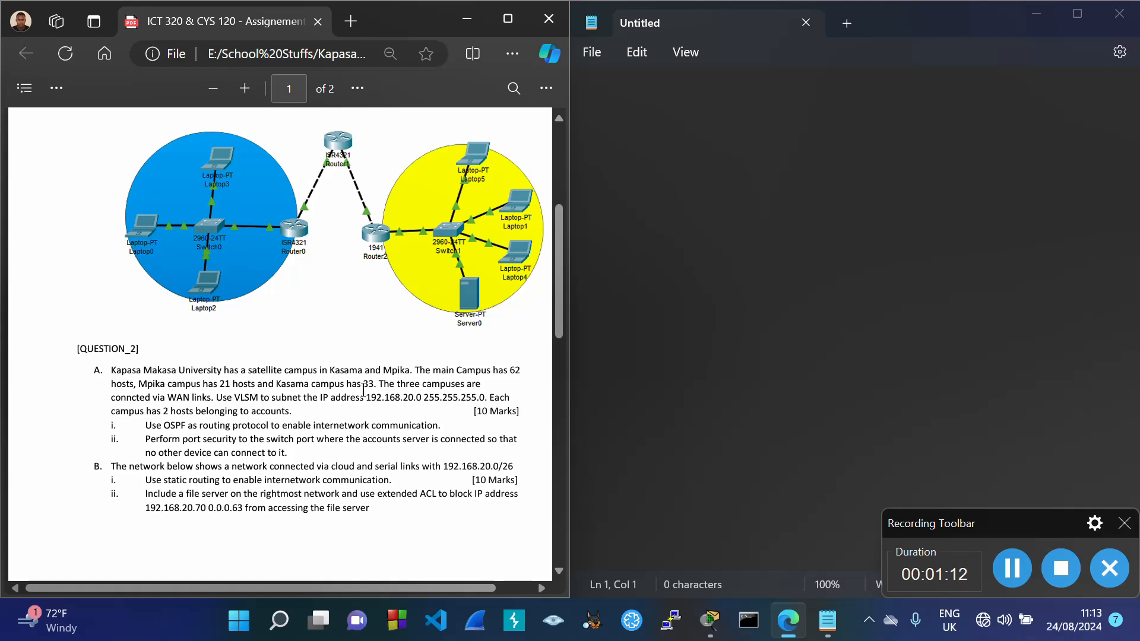
# Step: Note 192.168.20.0/24 and 255.255.255.0/24 on the first two lines of Notepad
pyautogui.click(635, 90)
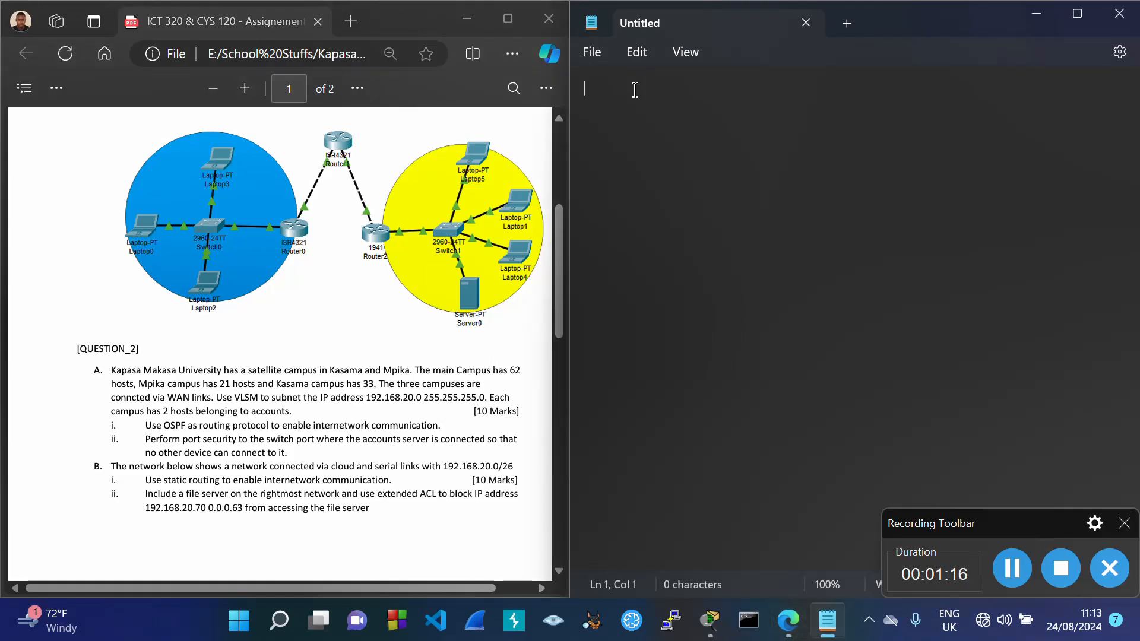
pyautogui.write('192.168.')
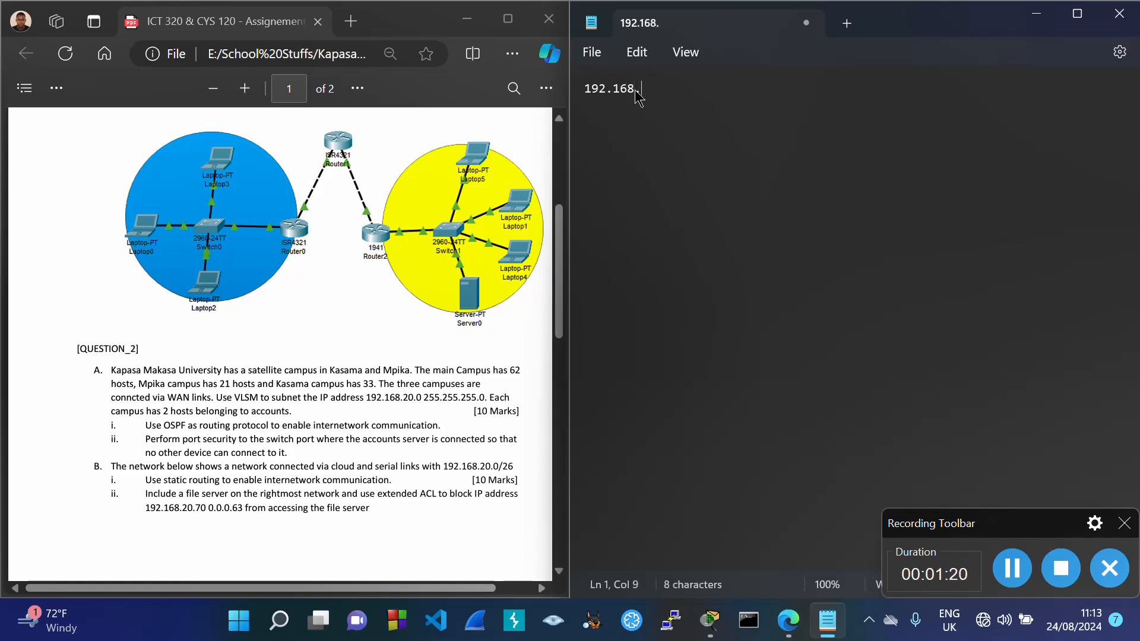
pyautogui.write('20.0')
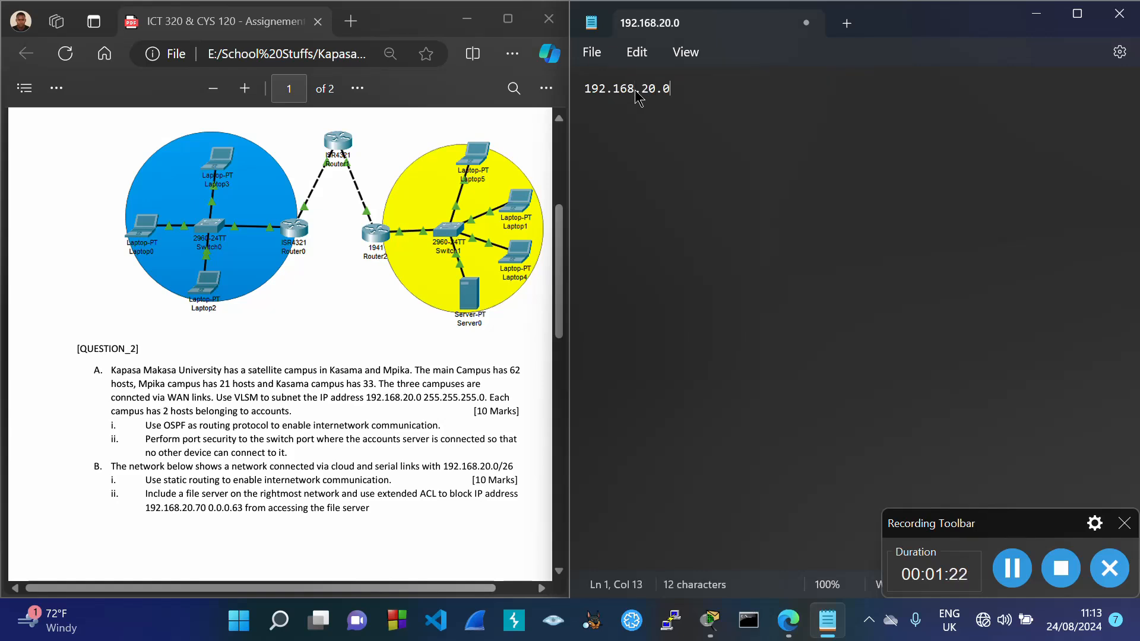
pyautogui.press('Return')
pyautogui.write('255.255')
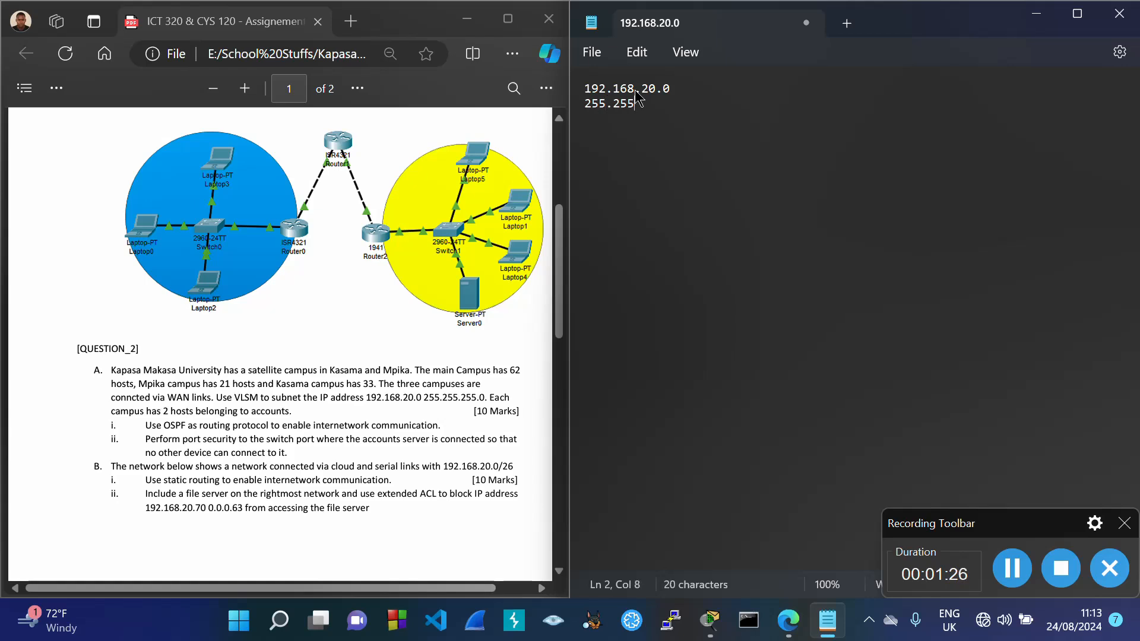
pyautogui.write('.255.0/24')
pyautogui.click(683, 87)
pyautogui.write('/24')
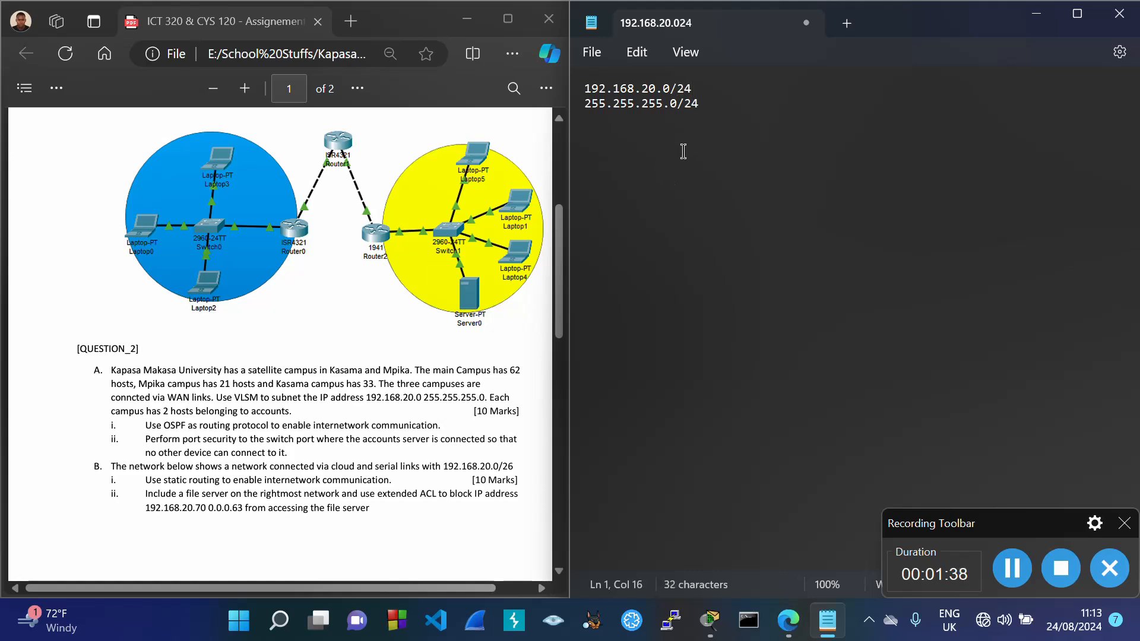
pyautogui.click(706, 107)
pyautogui.press('Return')
pyautogui.moveTo(235, 400); pyautogui.dragTo(260, 402)
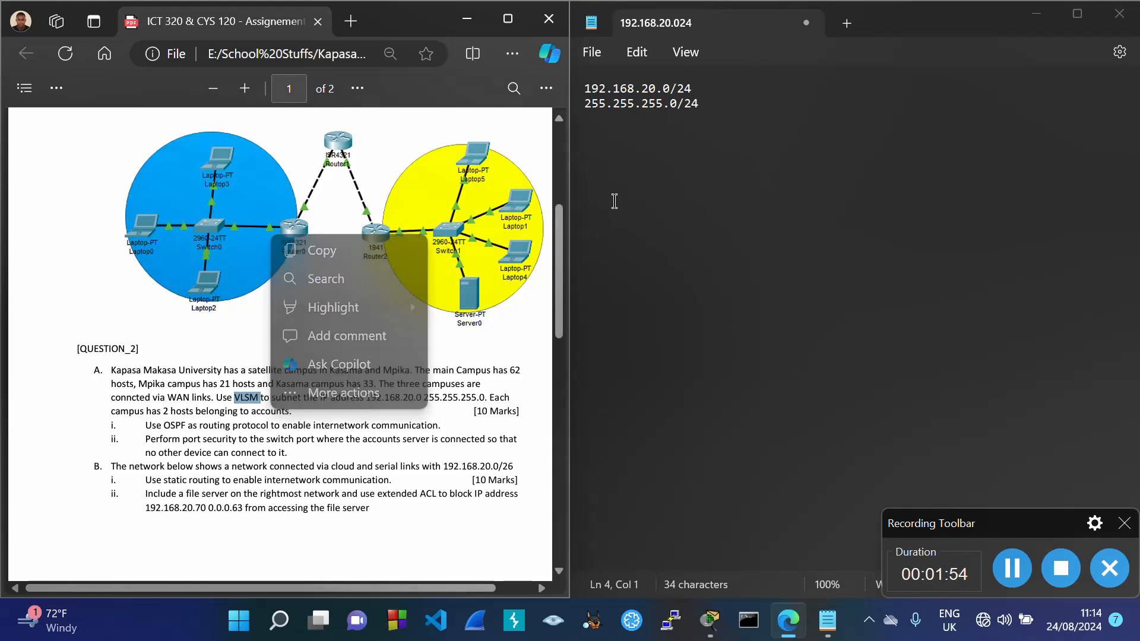
# Step: Type a VLSM TABLE heading, columns Block Size, CIDR, Subnet Mask, and row 1, /32, 255.255.255.255
pyautogui.click(636, 154)
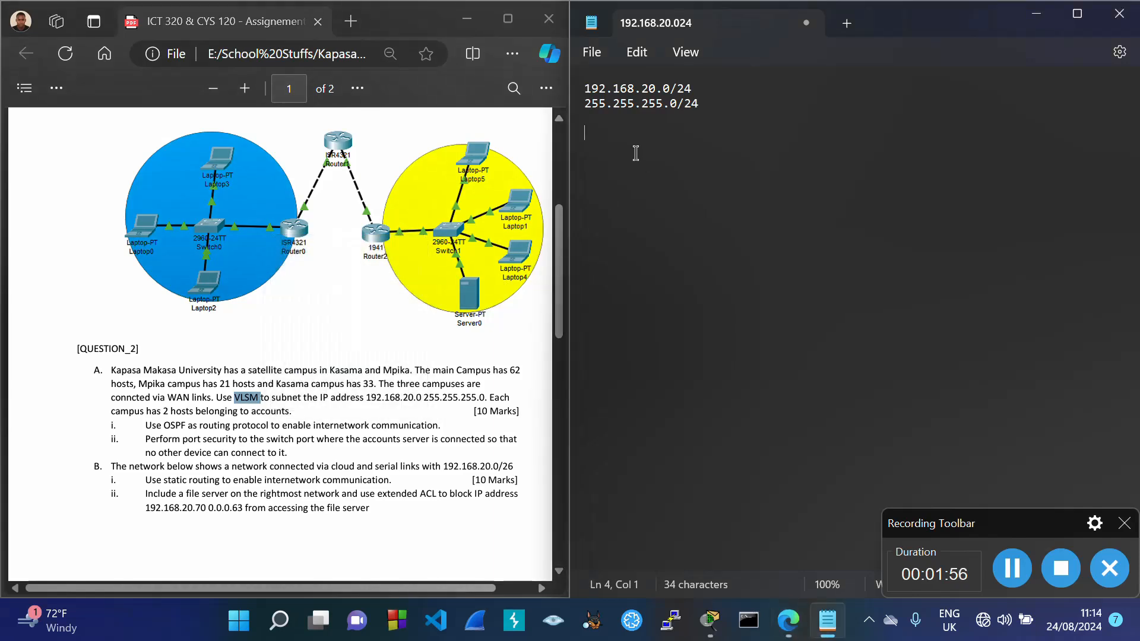
pyautogui.write('VLSM TABLE')
pyautogui.press('Return')
pyautogui.write('Bloc')
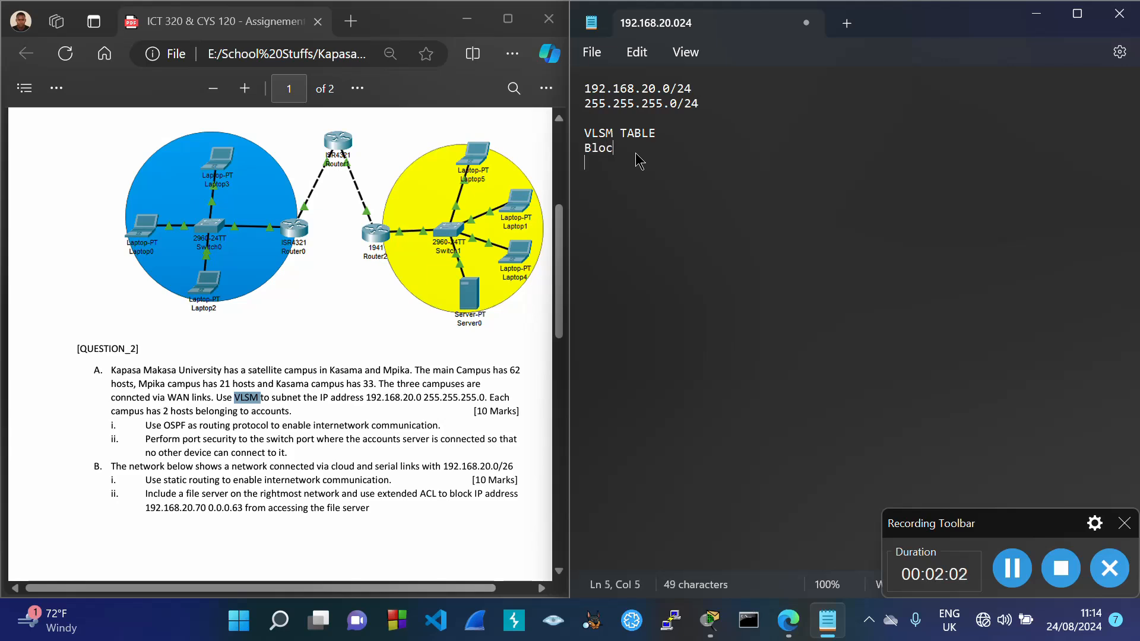
pyautogui.write('k Size\tCIDR')
pyautogui.press('Tab')
pyautogui.write('Subnet ')
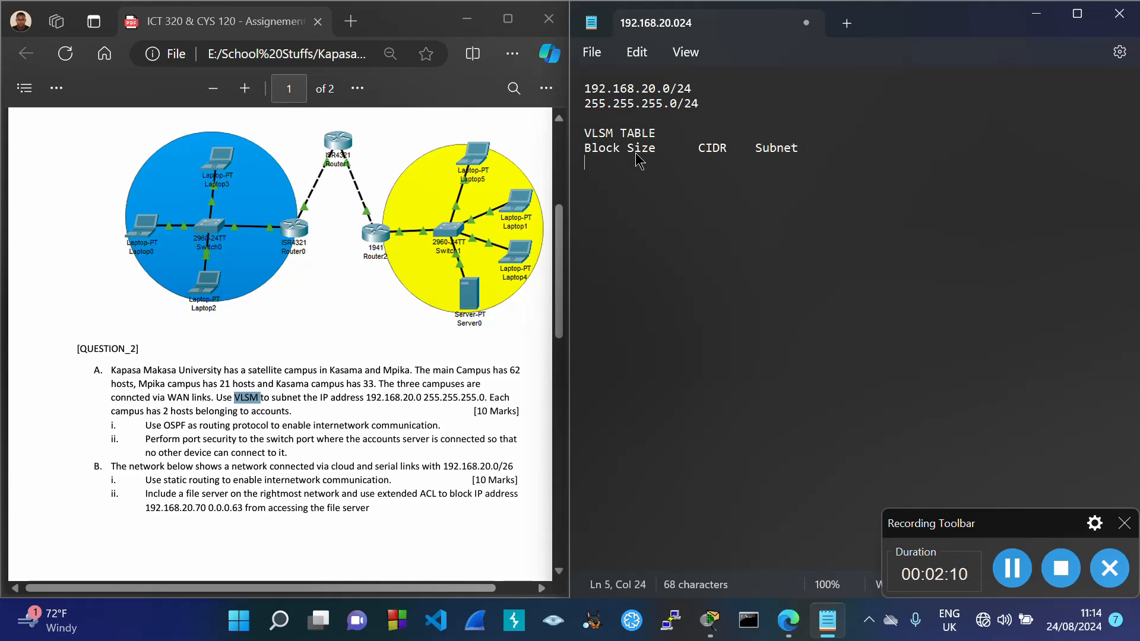
pyautogui.write('Mask')
pyautogui.press('Return')
pyautogui.write('1\t\t/32\t255.2')
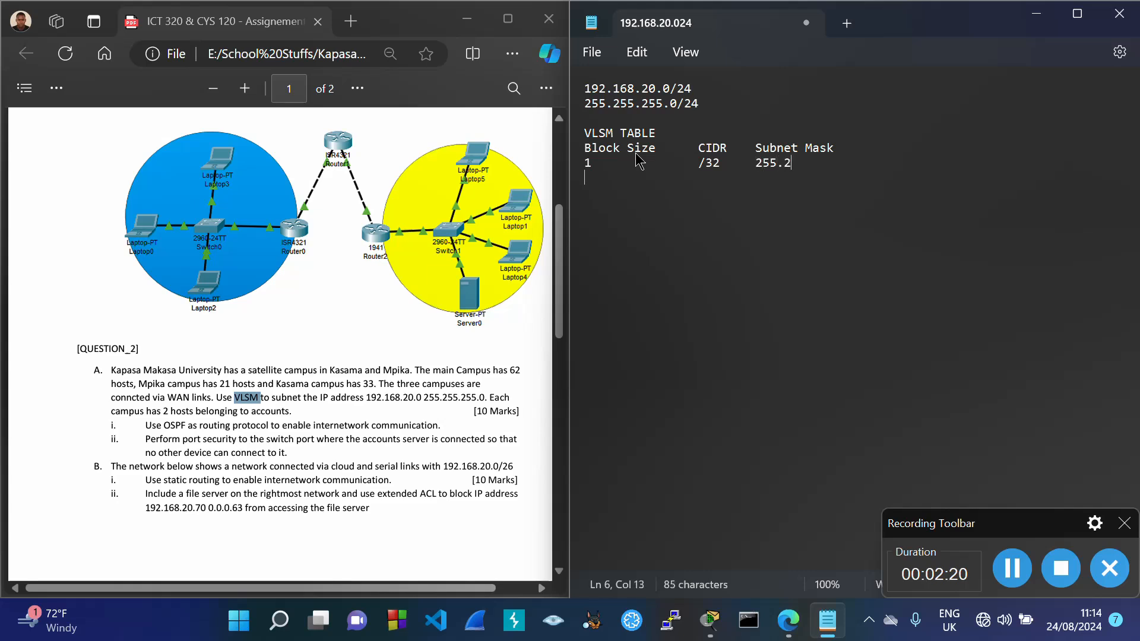
pyautogui.write('55.255.255')
pyautogui.press('Return')
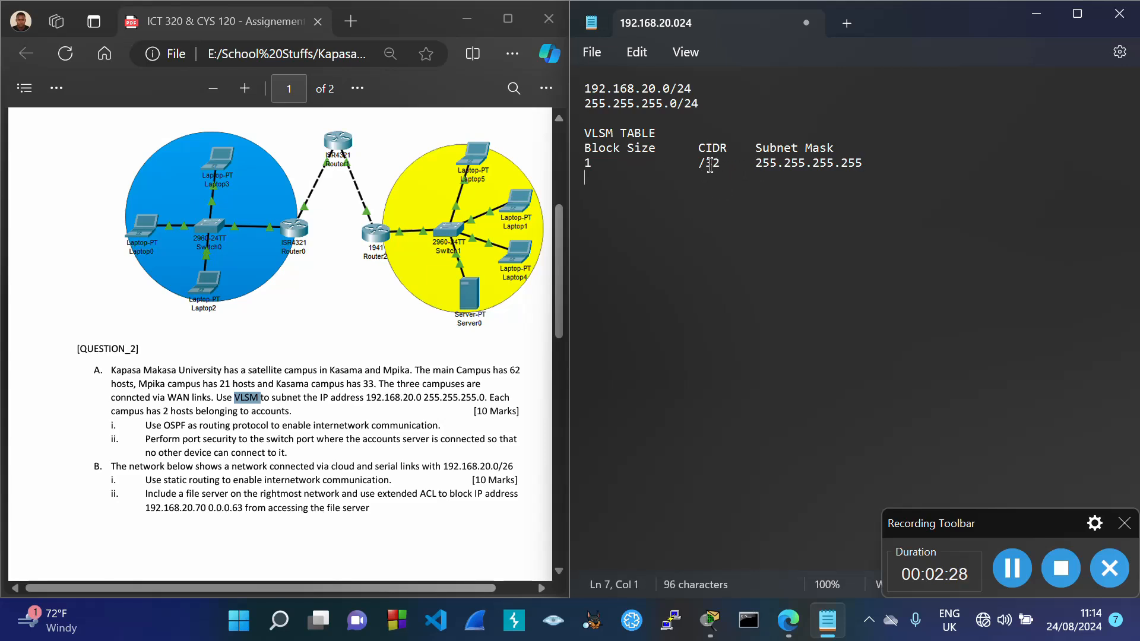
# Step: Highlight the first-row mask octets and the /32 prefix to explain them
pyautogui.moveTo(755, 162); pyautogui.dragTo(776, 168)
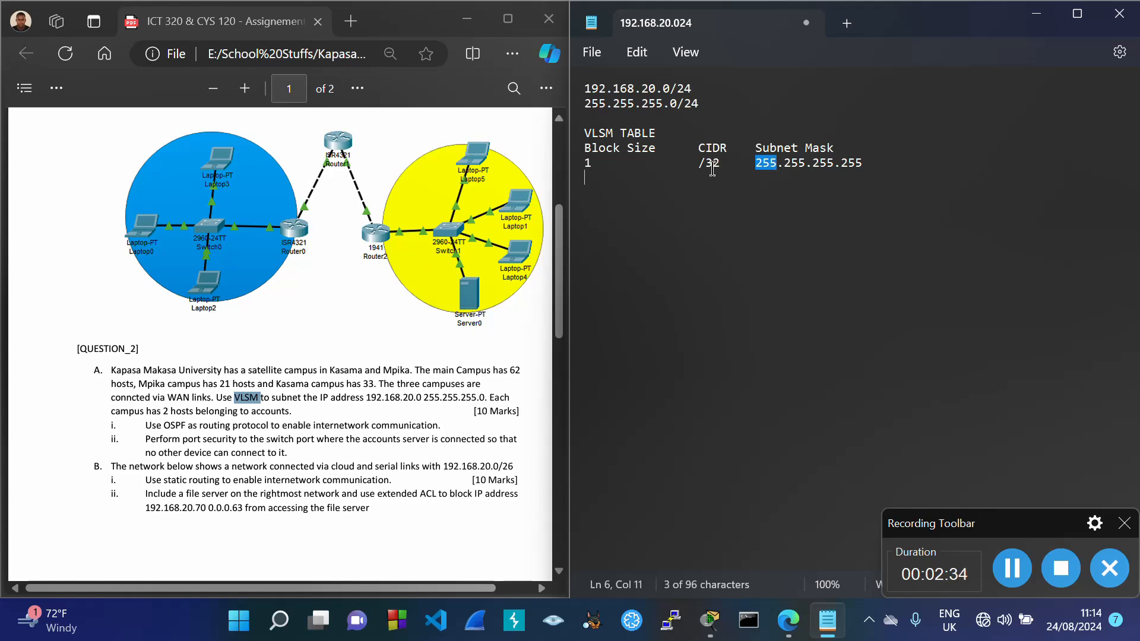
pyautogui.moveTo(786, 165); pyautogui.dragTo(798, 168)
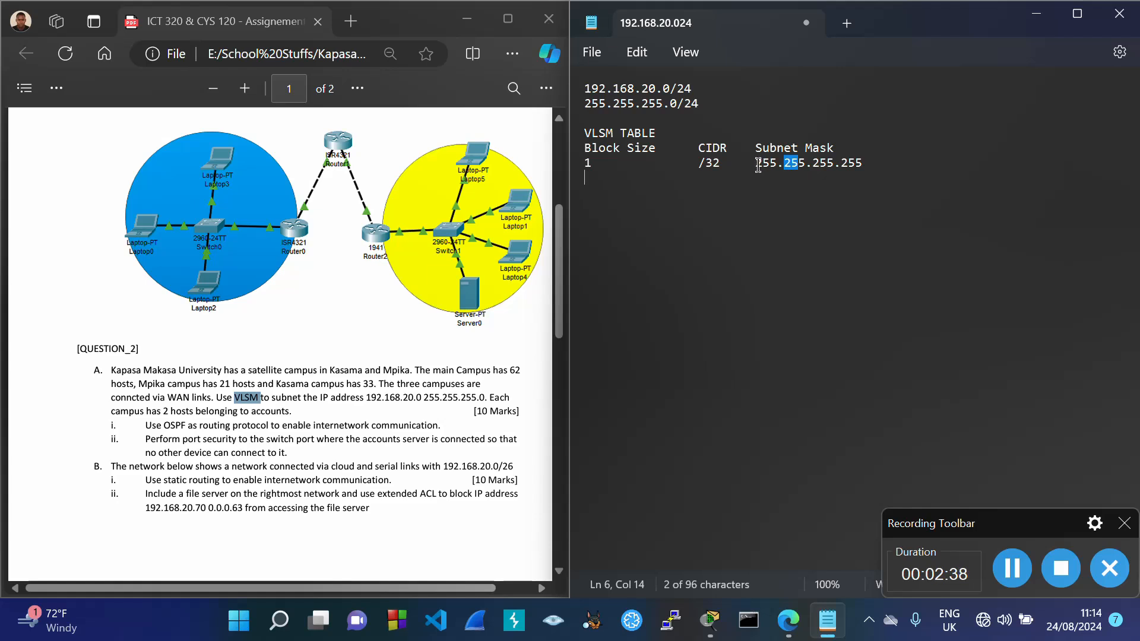
pyautogui.moveTo(756, 165); pyautogui.dragTo(867, 177)
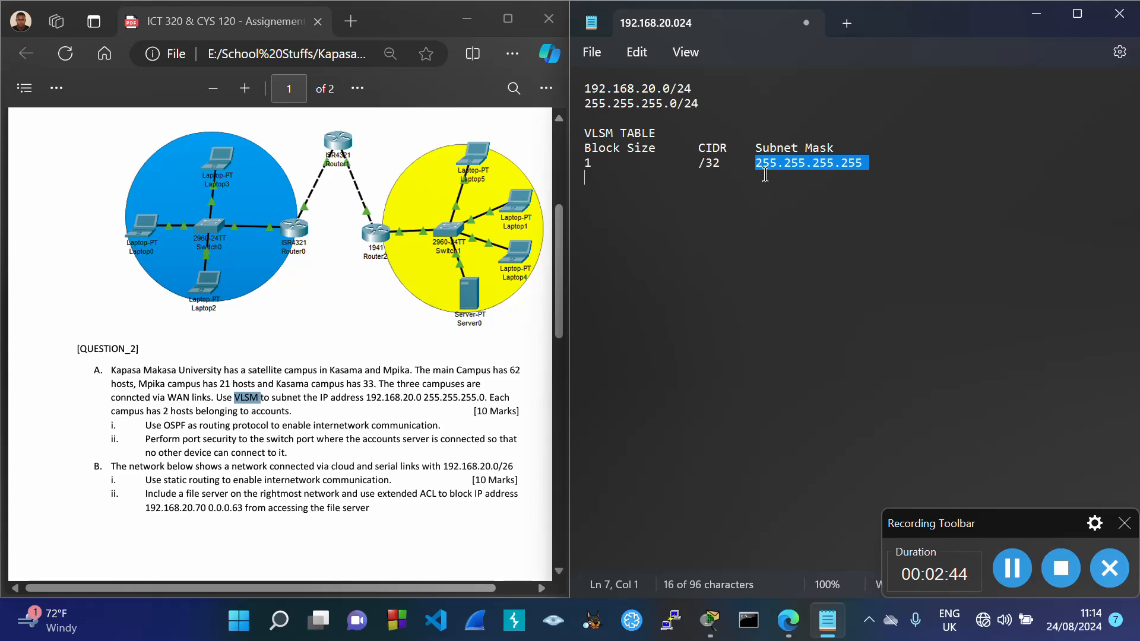
pyautogui.moveTo(699, 164); pyautogui.dragTo(721, 169)
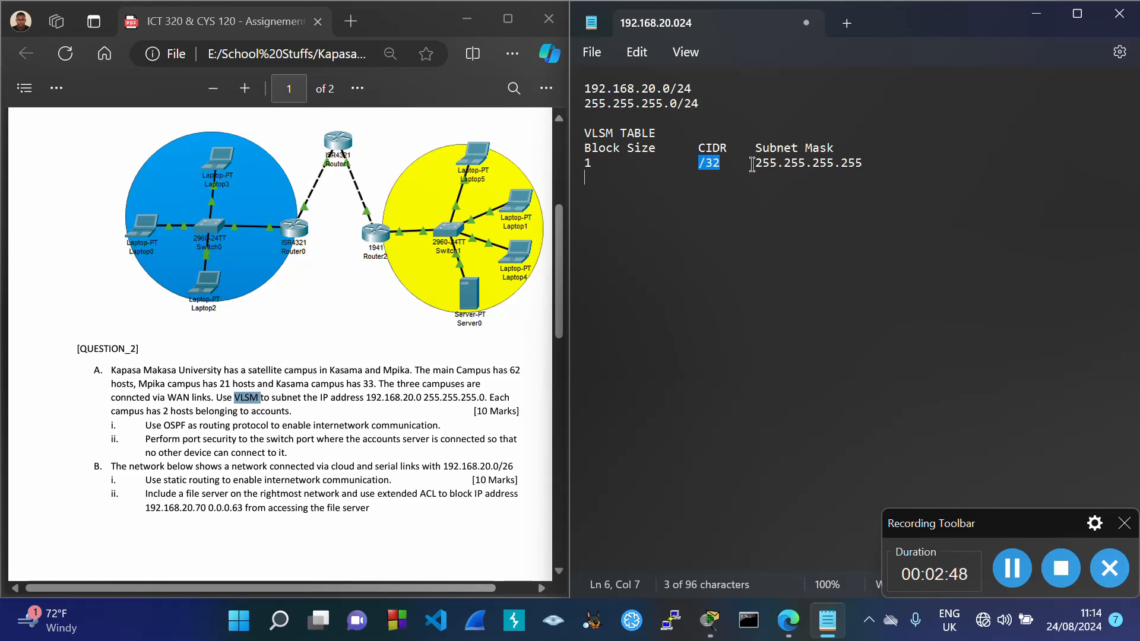
# Step: Mark the headings with (x2) and (-1) and align the first row's mask under Subnet Mask
pyautogui.click(663, 151)
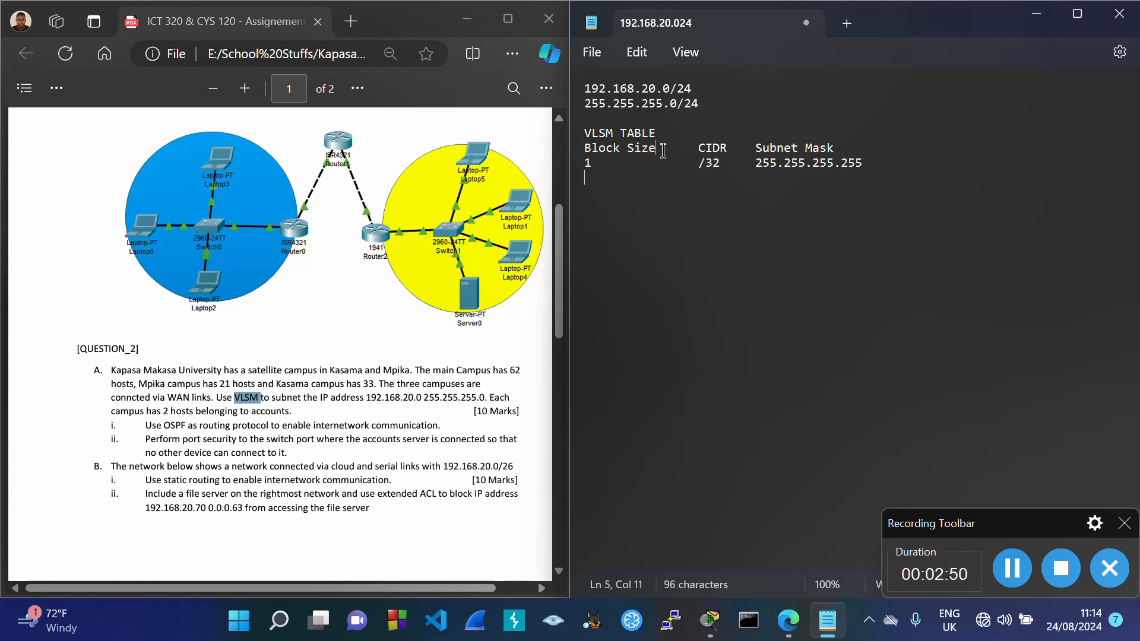
pyautogui.write('(x2)')
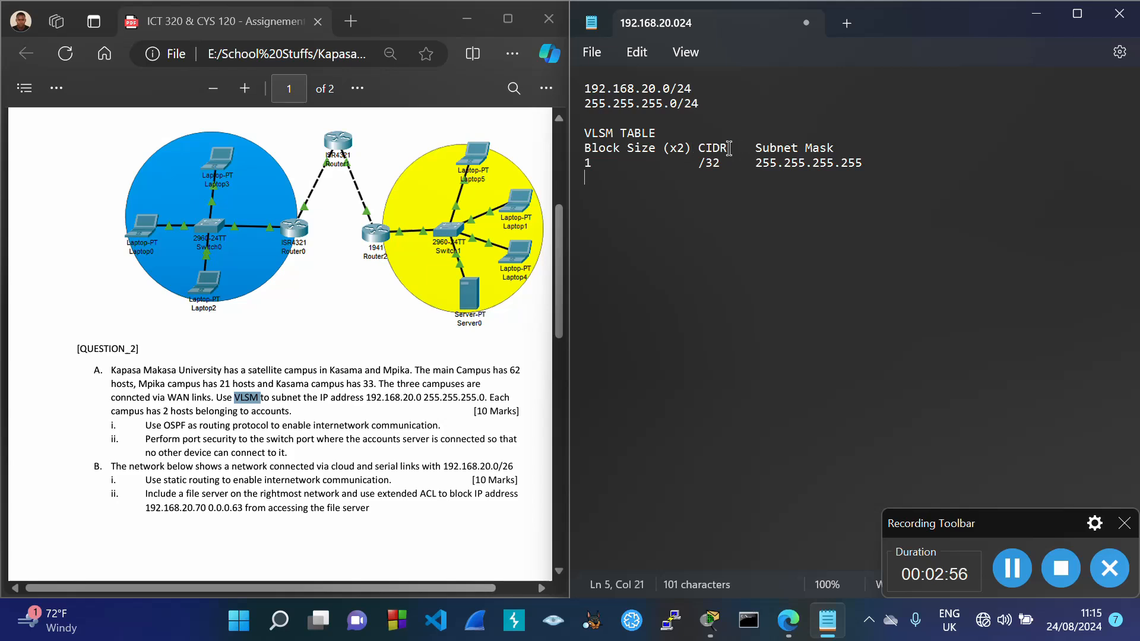
pyautogui.write(' CIDR (-1')
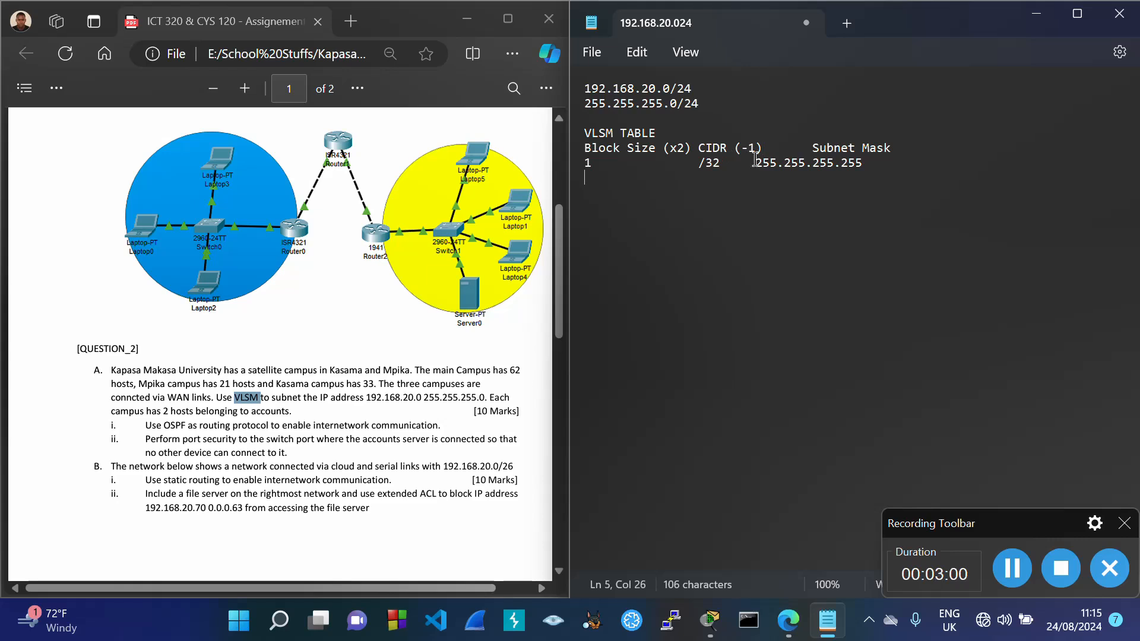
pyautogui.click(756, 160)
pyautogui.press('Tab')
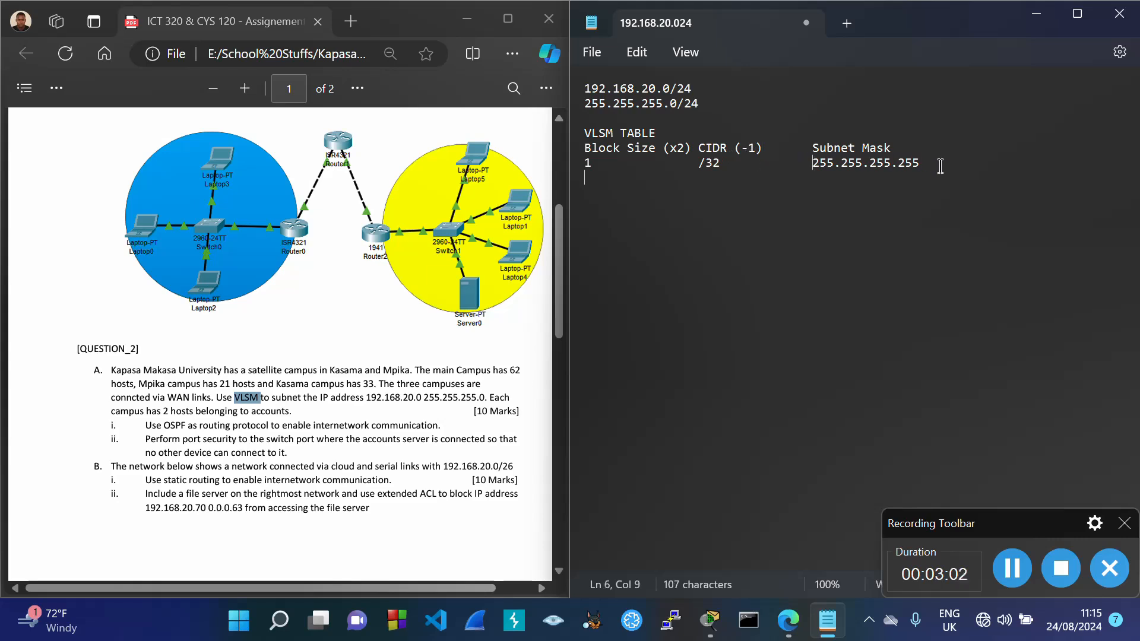
pyautogui.press('Return')
# Step: Add the row 2, /31, 255.255.255.254 to the table
pyautogui.write('2')
pyautogui.press('Tab')
pyautogui.press('Tab')
pyautogui.write('/')
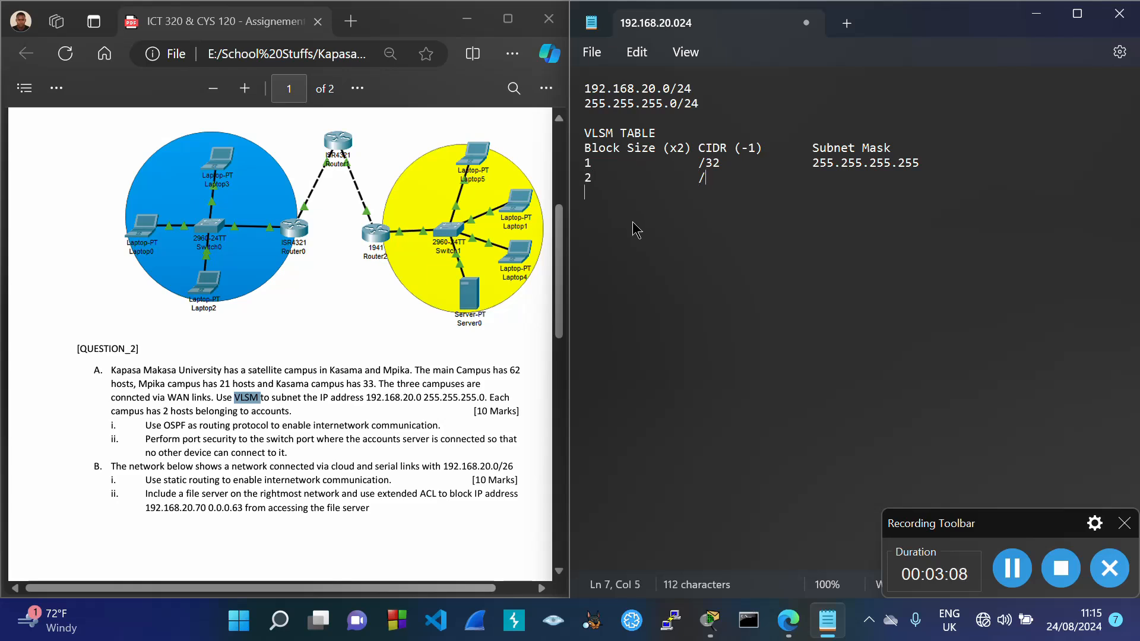
pyautogui.write('31')
pyautogui.press('Tab')
pyautogui.press('Tab')
pyautogui.moveTo(815, 162); pyautogui.dragTo(899, 176)
pyautogui.hotkey('ctrl', 'c')
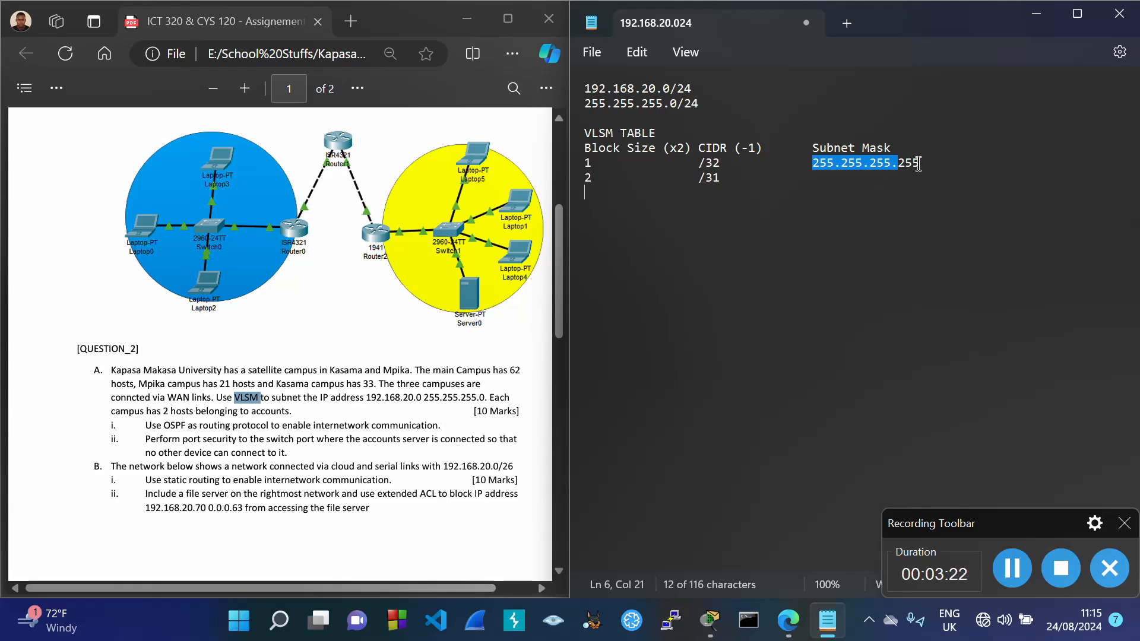
pyautogui.click(830, 185)
pyautogui.hotkey('ctrl', 'v')
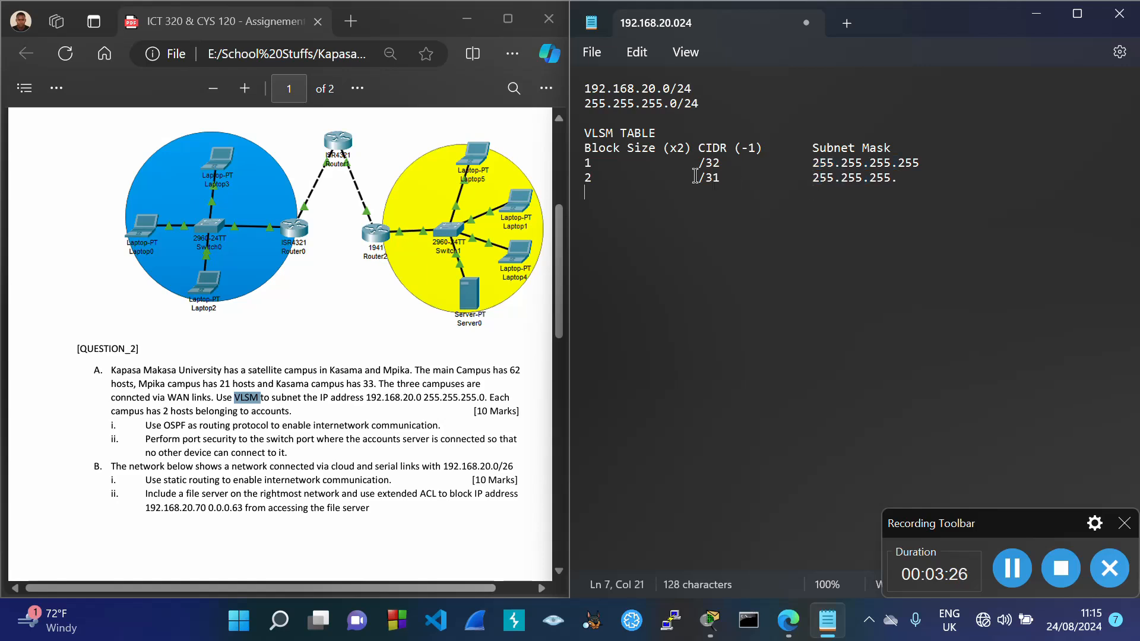
pyautogui.moveTo(586, 165); pyautogui.dragTo(924, 166)
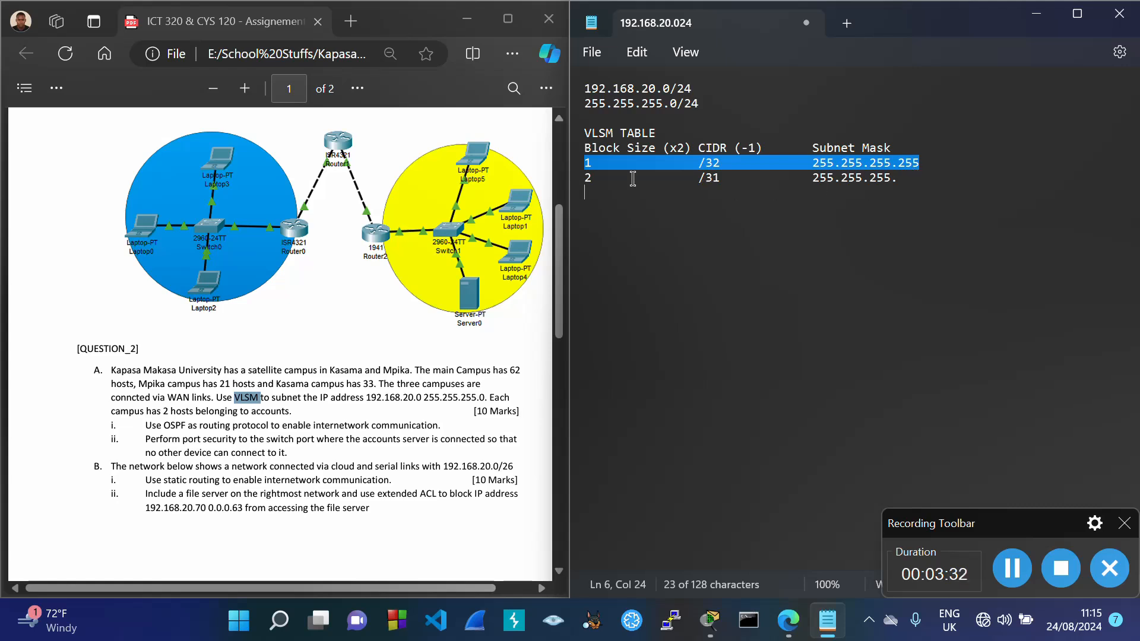
pyautogui.click(911, 185)
pyautogui.write('254')
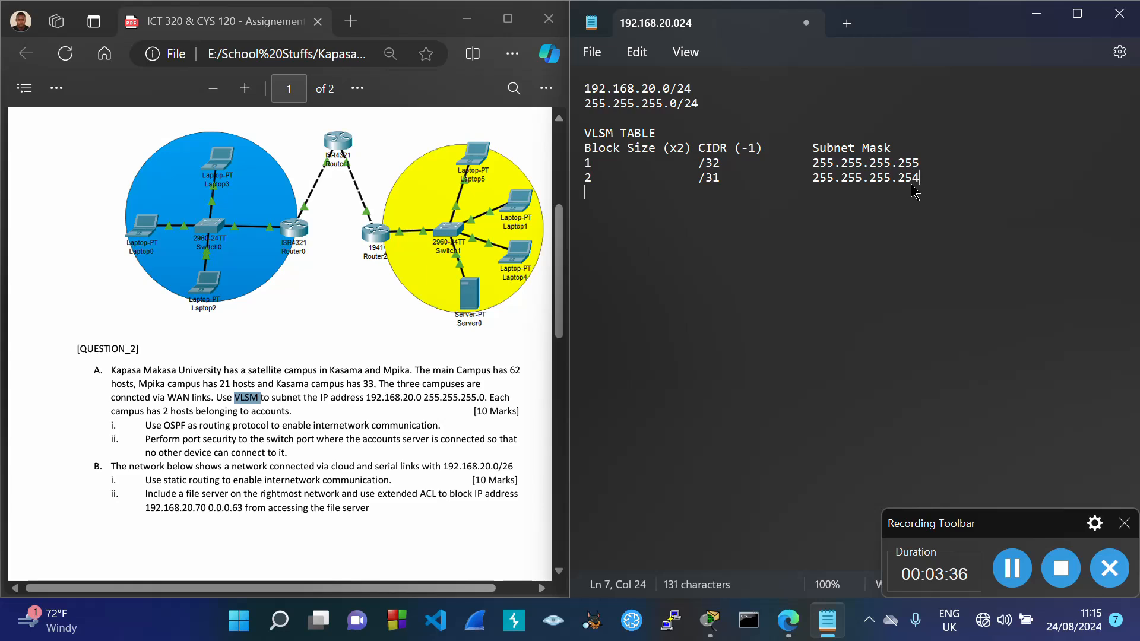
pyautogui.press('Return')
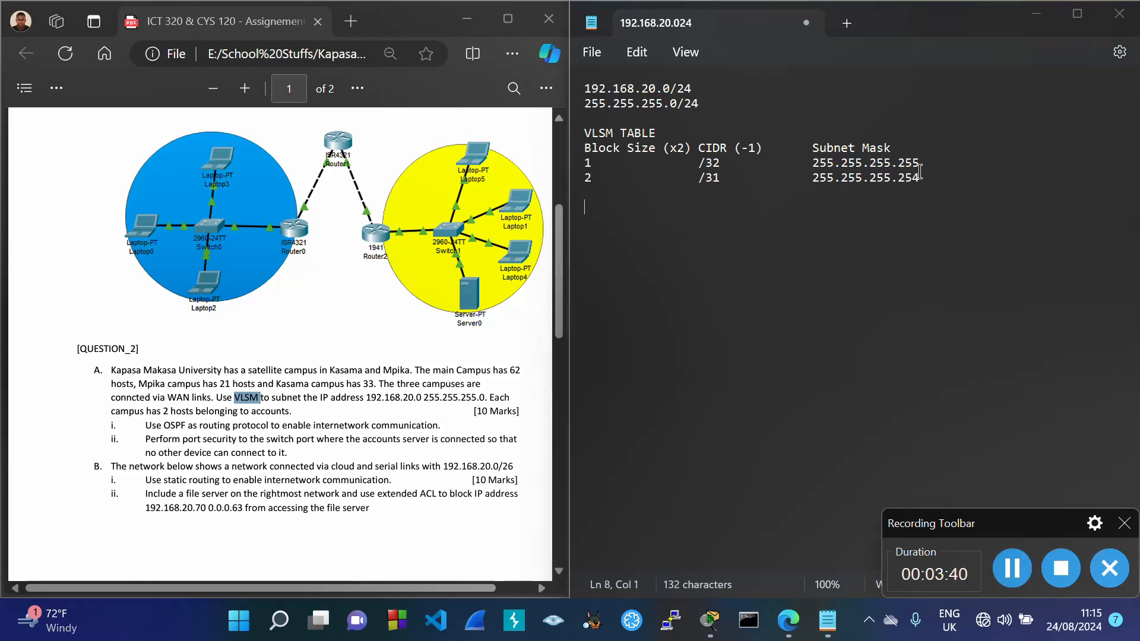
# Step: Add the row 4, /30, 255.255.255.252 to the table
pyautogui.click(601, 190)
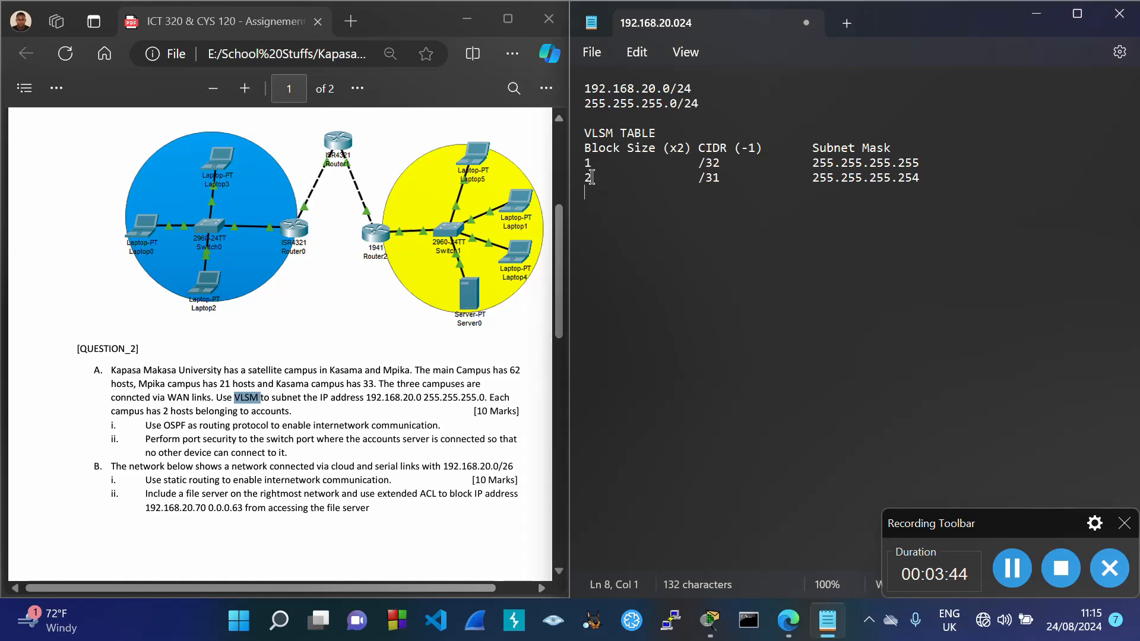
pyautogui.write('4')
pyautogui.press('Tab')
pyautogui.press('Tab')
pyautogui.write('/30')
pyautogui.press('Tab')
pyautogui.press('Tab')
pyautogui.write('255.255.255.')
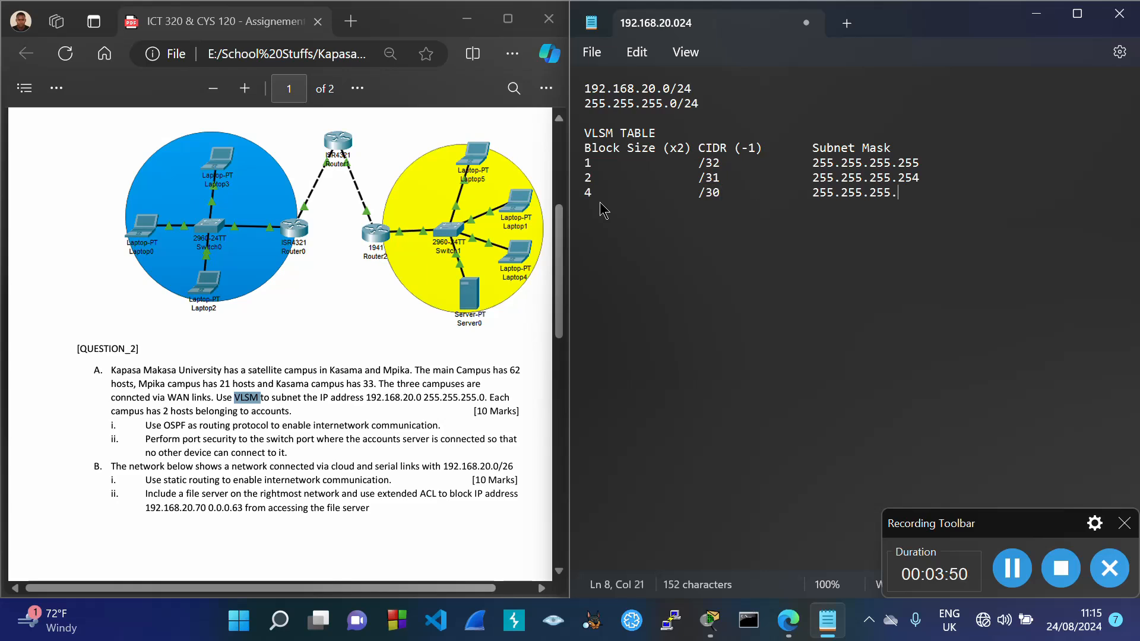
pyautogui.click(576, 180)
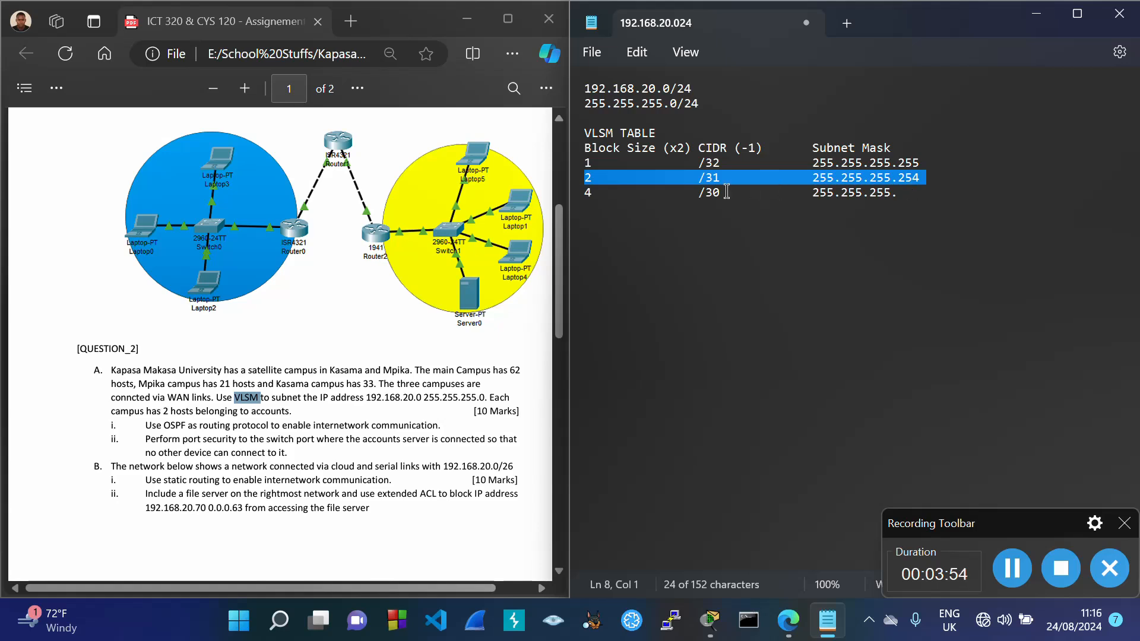
pyautogui.click(907, 199)
pyautogui.write('252')
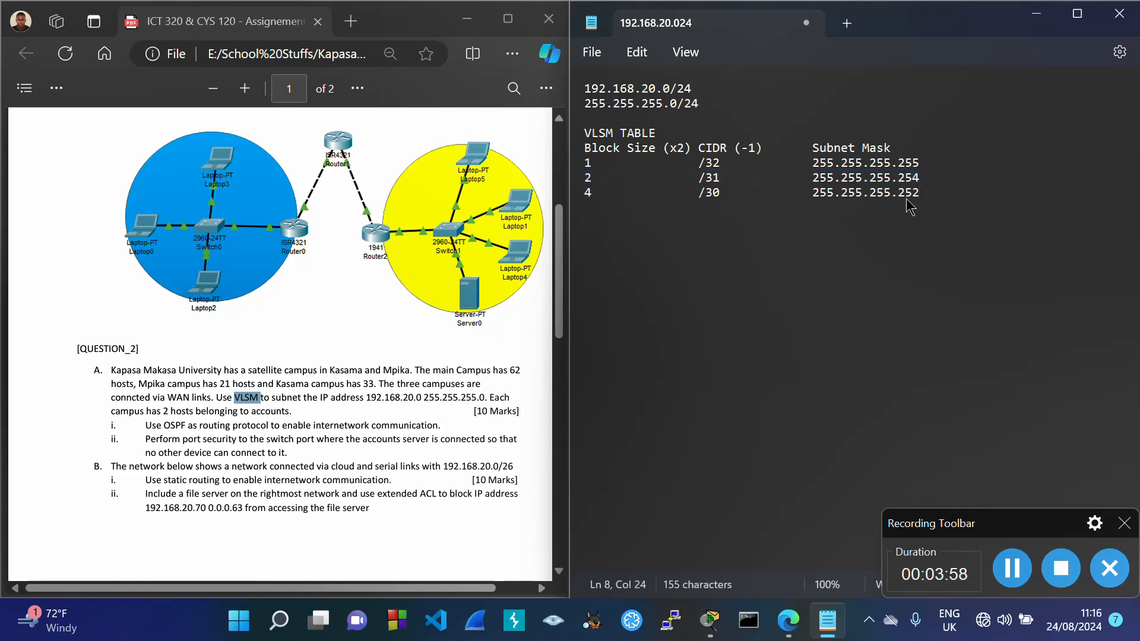
pyautogui.press('Return')
# Step: Add the row 8, /29, 255.255.255.248 to the table
pyautogui.write('8')
pyautogui.press('Tab')
pyautogui.write('/29\t\t255.255.255.')
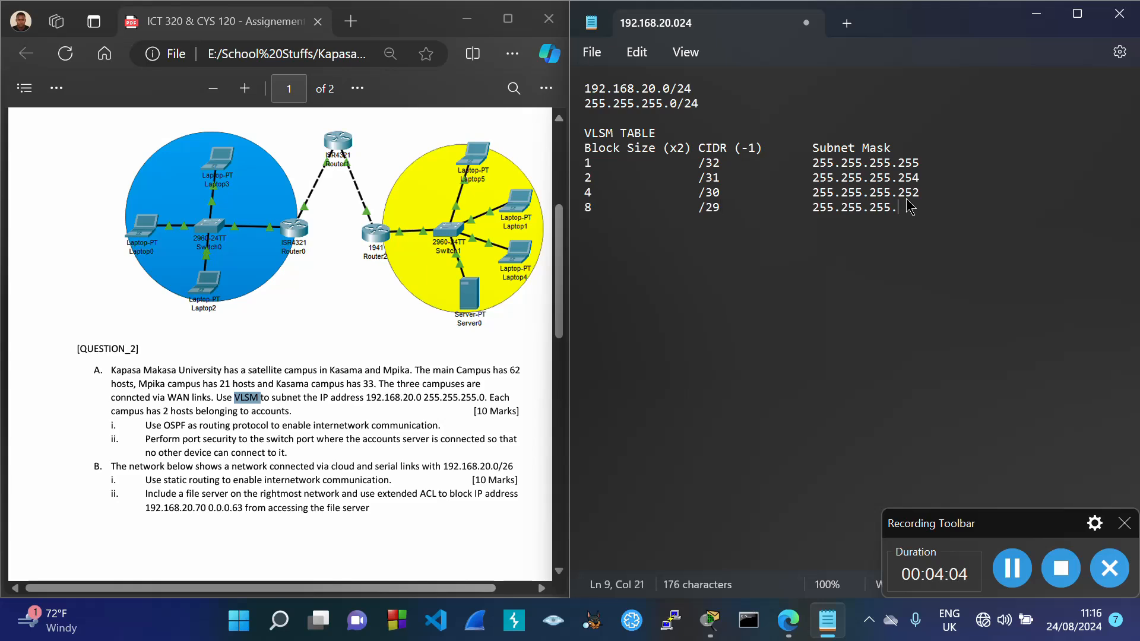
pyautogui.tripleClick(589, 194)
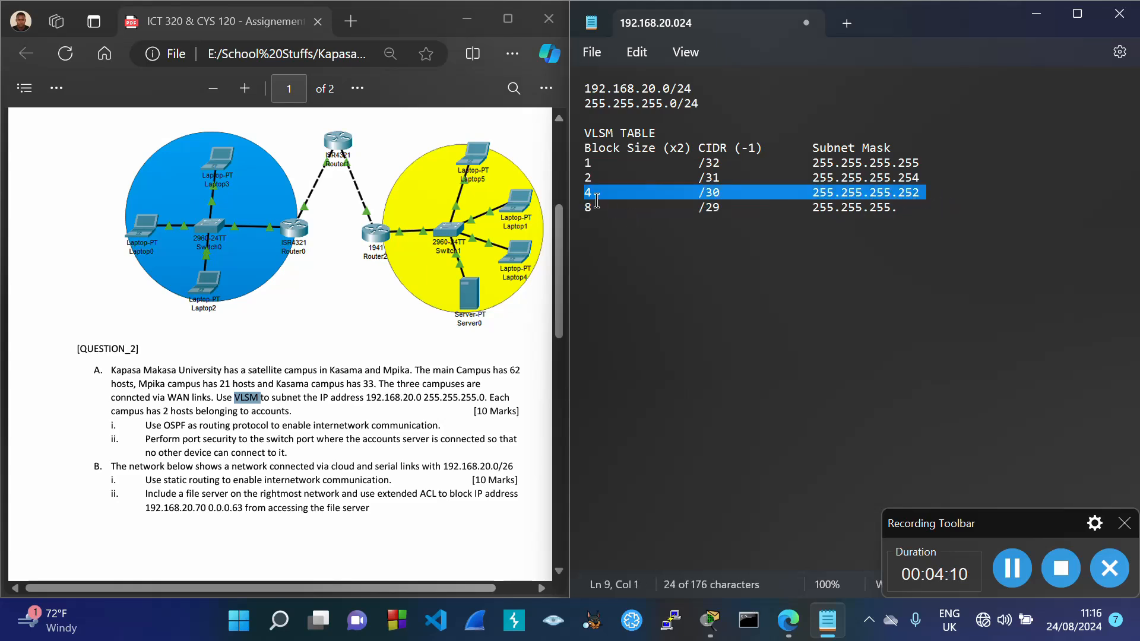
pyautogui.click(911, 214)
pyautogui.write('248')
pyautogui.press('Return')
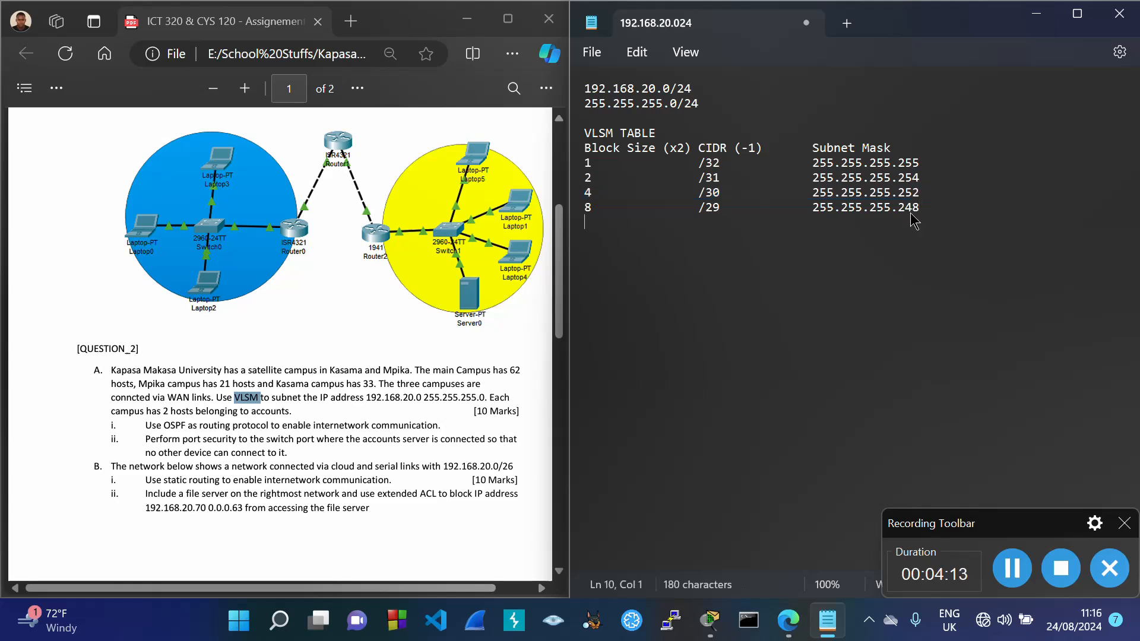
# Step: Undo a mistaken 16 /28 entry and restore the /29 row's mask ending 248
pyautogui.write('16')
pyautogui.press('Tab')
pyautogui.press('Tab')
pyautogui.write('/28')
pyautogui.press('Tab')
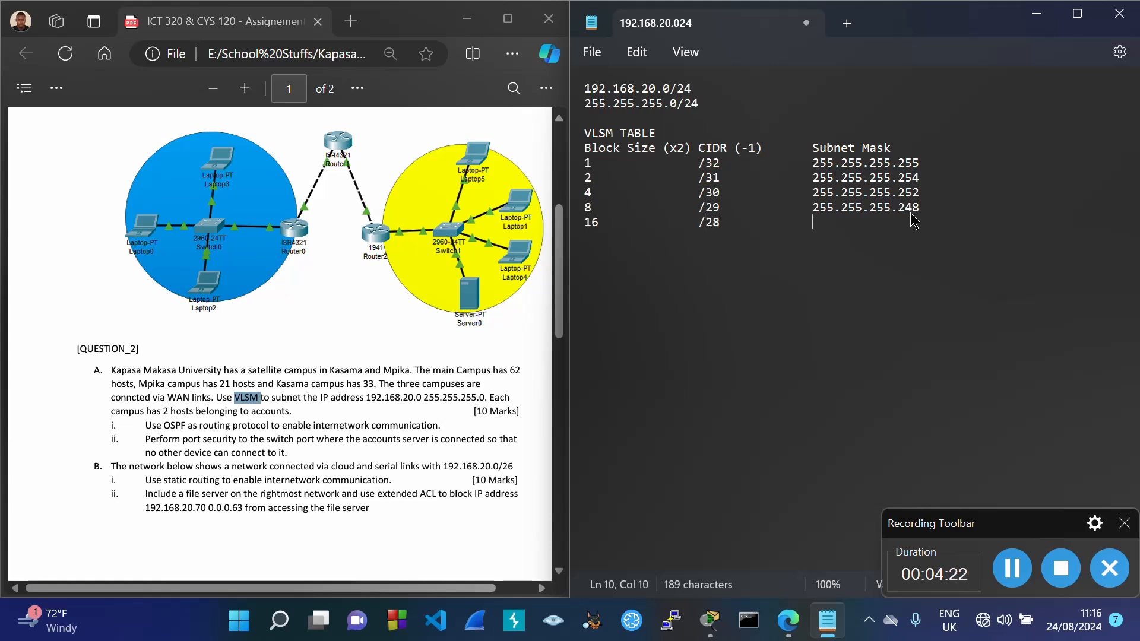
pyautogui.write('v')
pyautogui.click(910, 209)
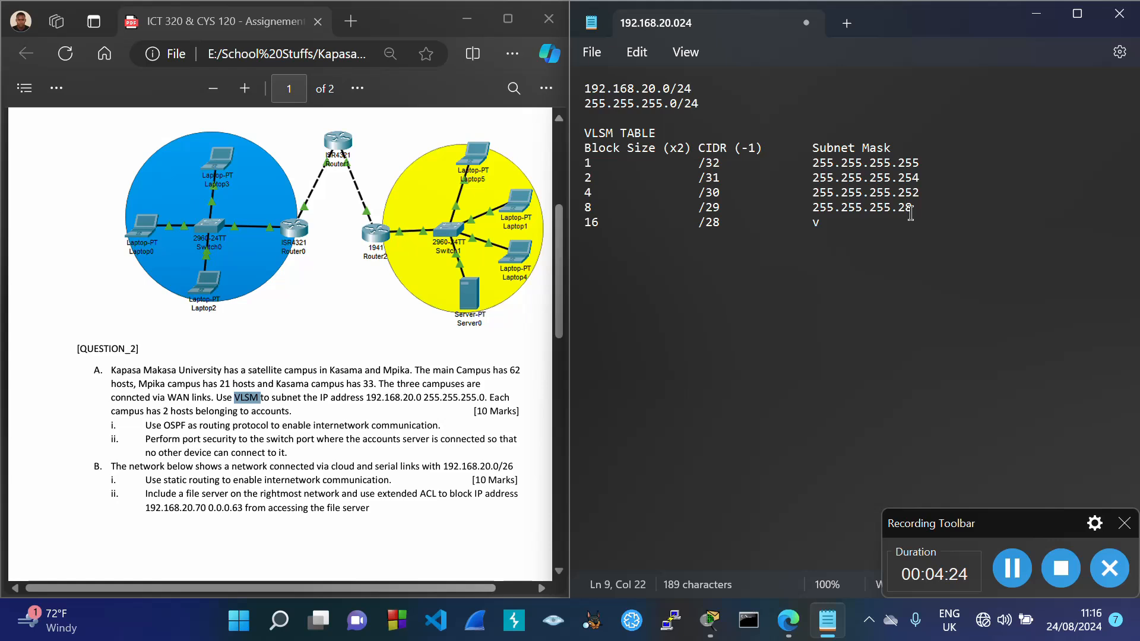
pyautogui.write('4')
pyautogui.hotkey('ctrl', 'z')
pyautogui.hotkey('ctrl', 'z')
pyautogui.moveTo(589, 196); pyautogui.dragTo(929, 202)
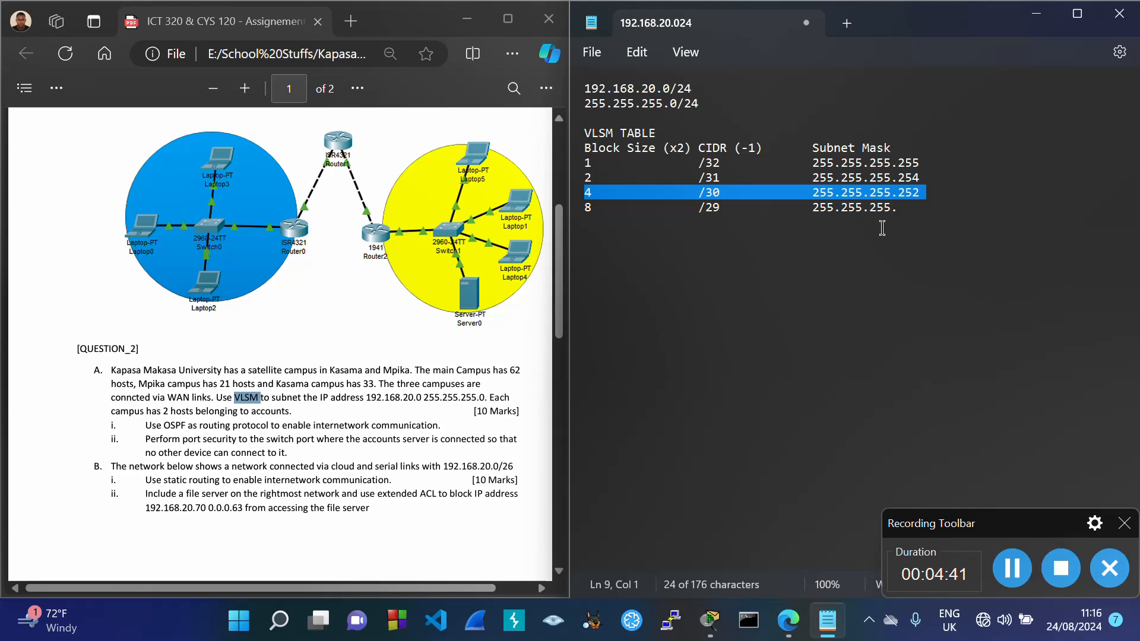
pyautogui.click(918, 209)
pyautogui.write('24')
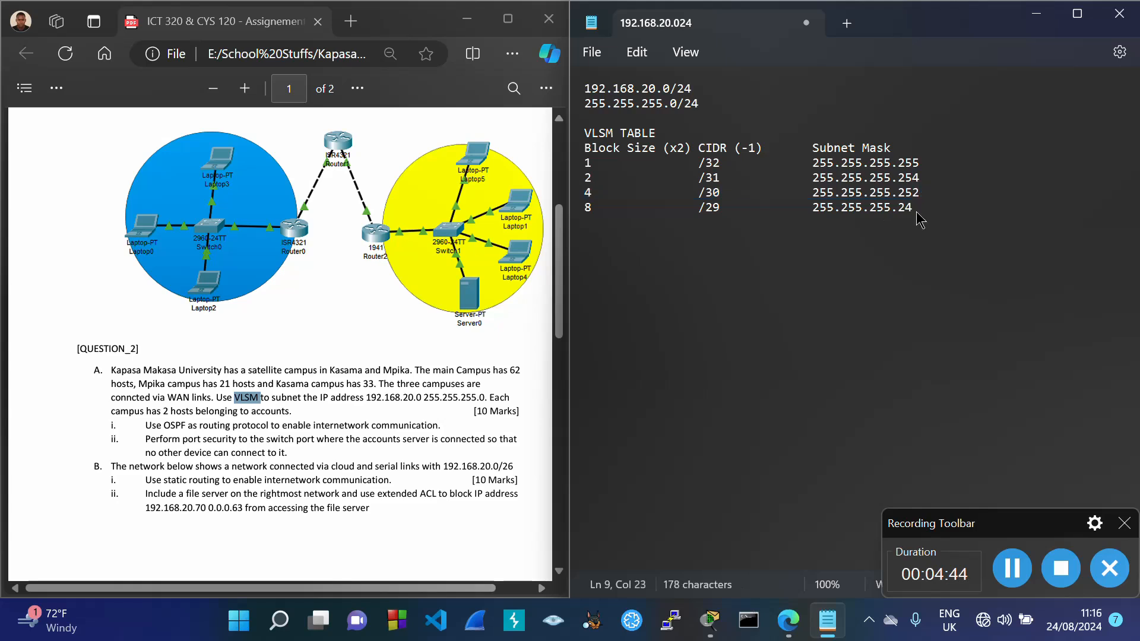
pyautogui.write('8')
# Step: Start the 16, /28 row with the pasted 255.255.255. mask prefix
pyautogui.press('Return')
pyautogui.write('16')
pyautogui.press('Tab')
pyautogui.press('Tab')
pyautogui.write('/')
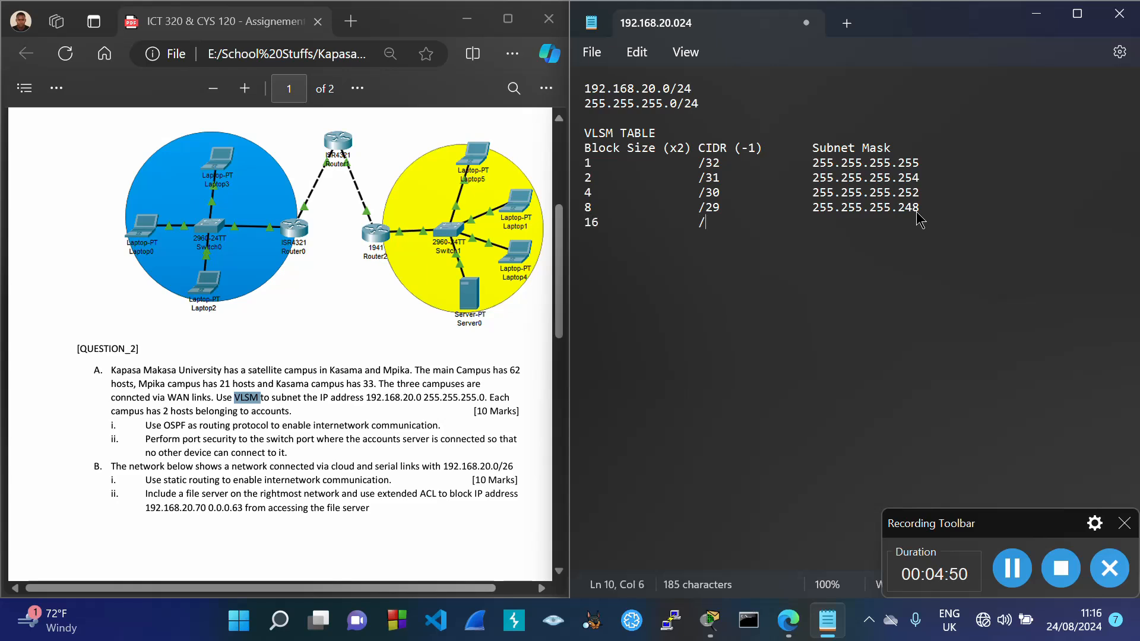
pyautogui.write('28')
pyautogui.press('Tab')
pyautogui.press('Tab')
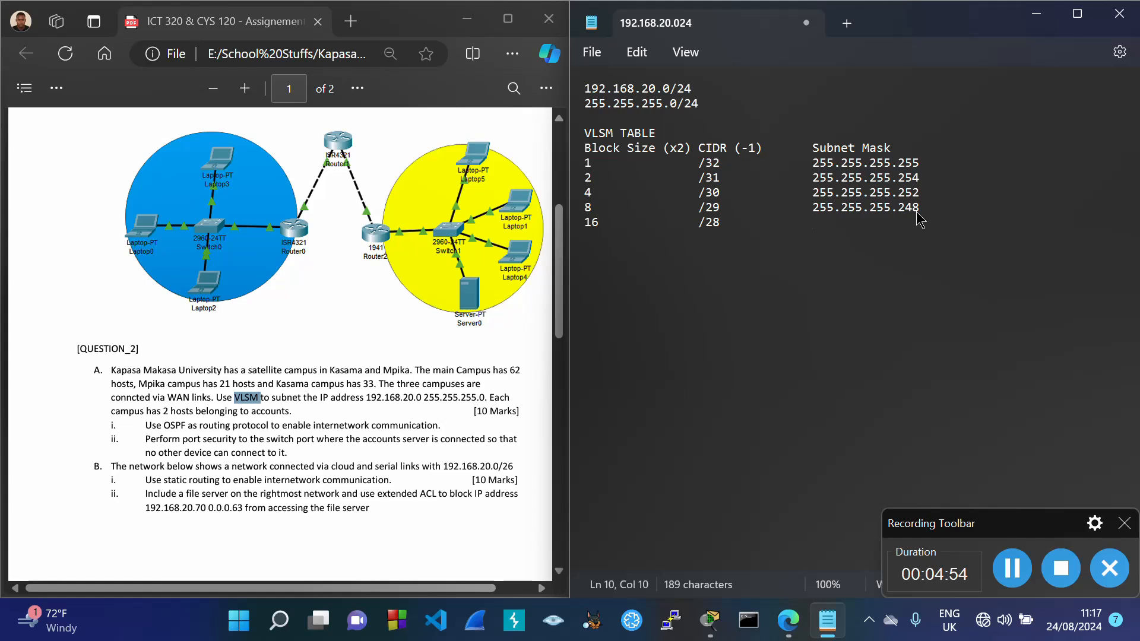
pyautogui.write('255.255.255.')
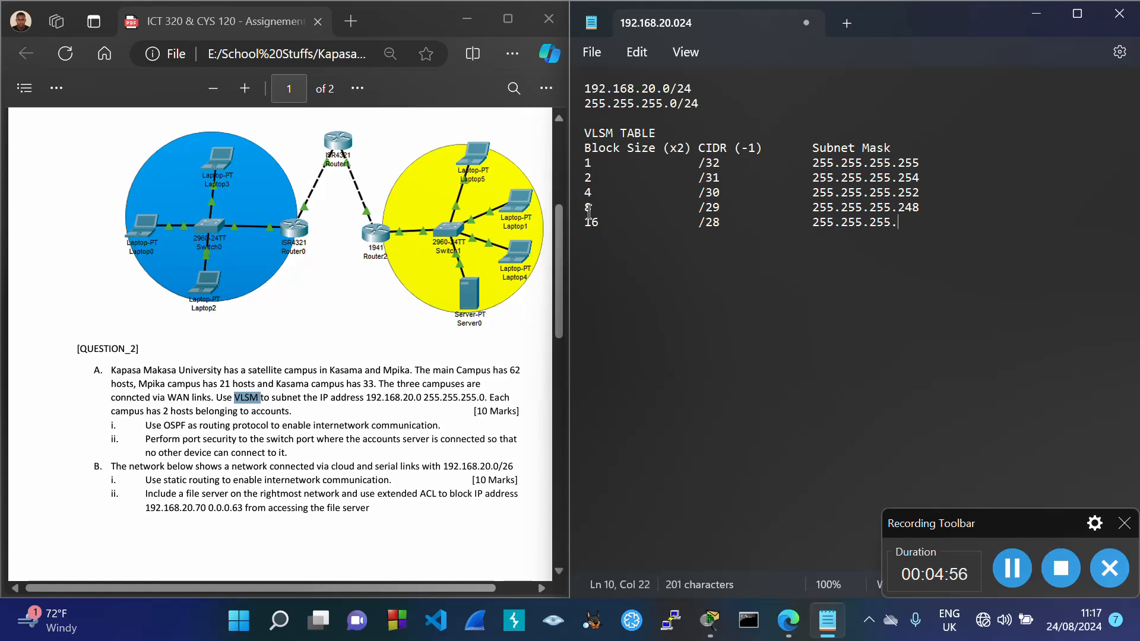
pyautogui.moveTo(586, 208); pyautogui.dragTo(930, 215)
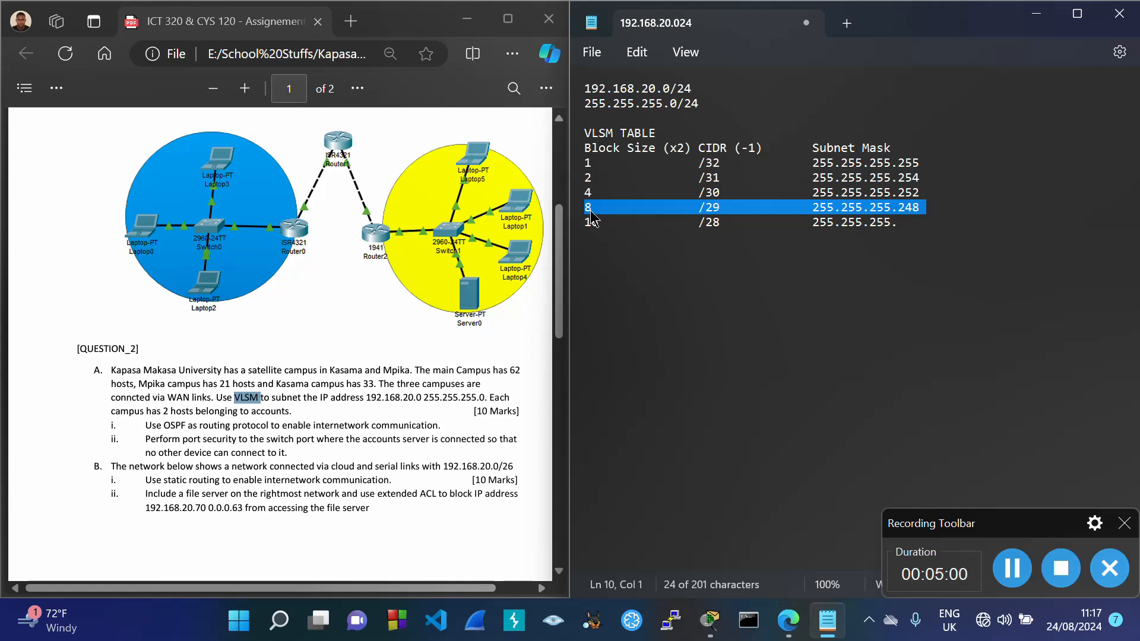
pyautogui.click(911, 224)
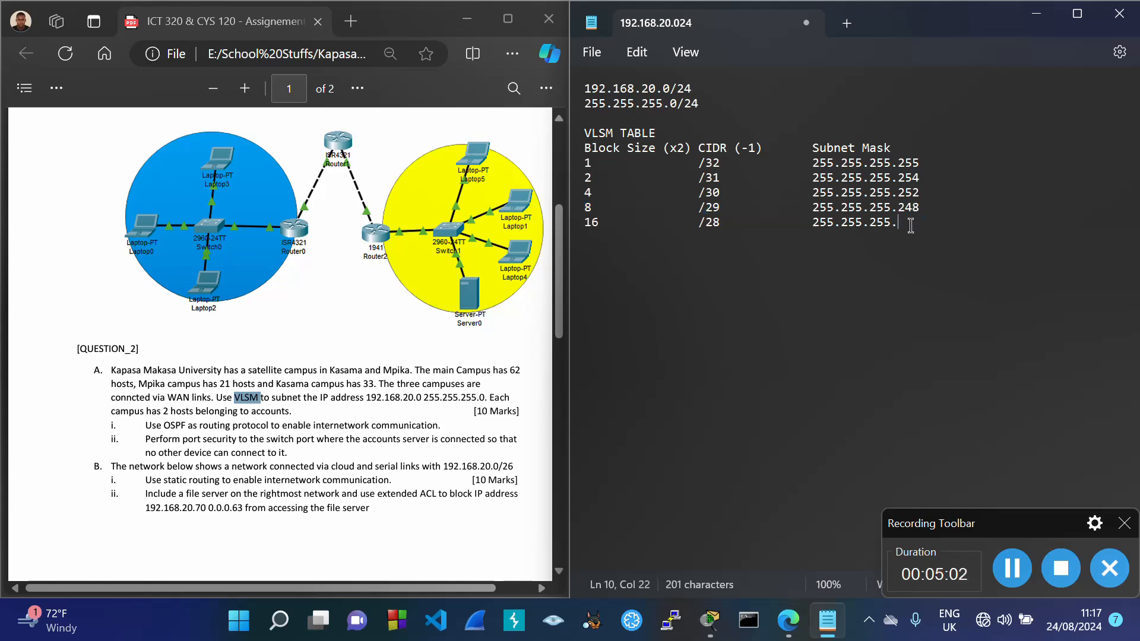
# Step: Finish the /28 mask with 240 and add the row 32, /27, 255.255.255.224
pyautogui.write('240')
pyautogui.press('Return')
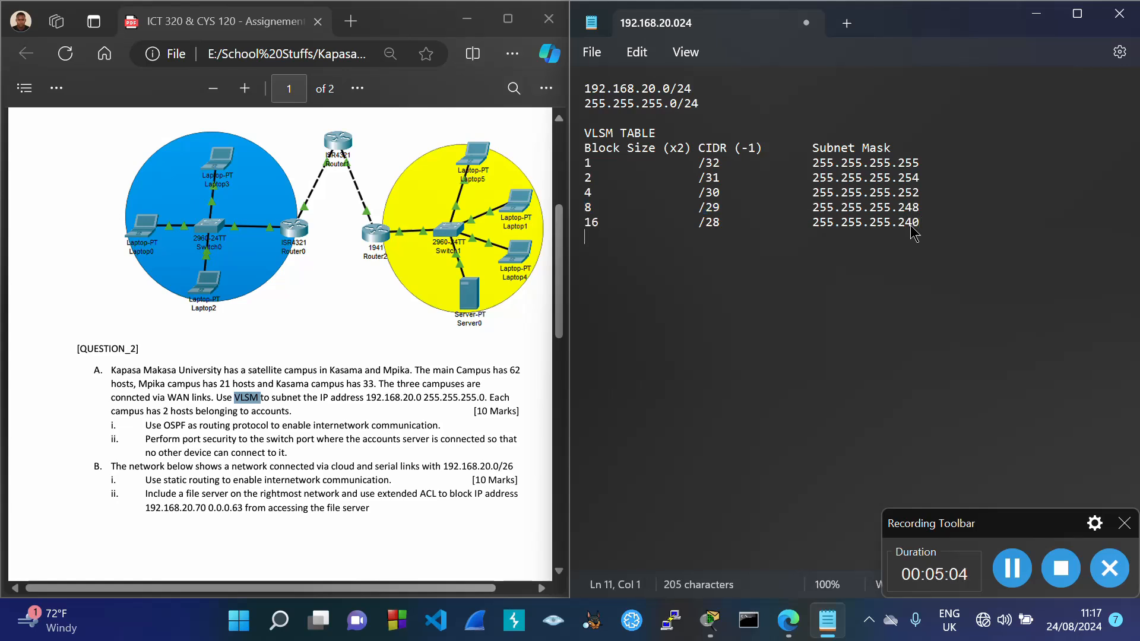
pyautogui.write('32')
pyautogui.press('Tab')
pyautogui.press('Tab')
pyautogui.write('/27')
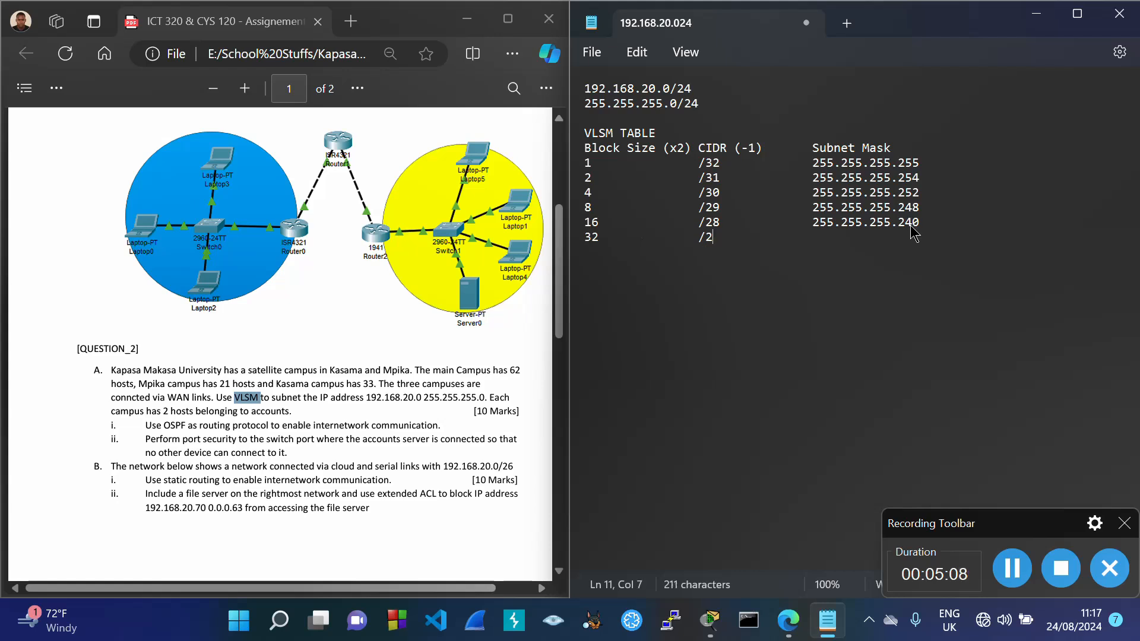
pyautogui.press('Tab')
pyautogui.press('Tab')
pyautogui.write('255.255.255.')
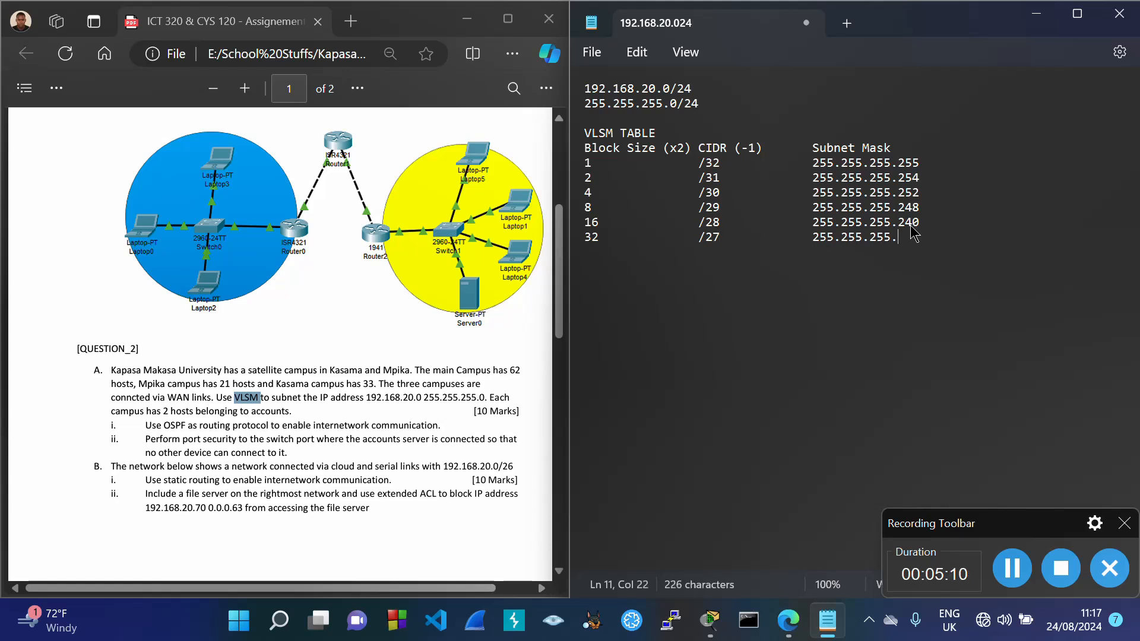
pyautogui.moveTo(586, 223); pyautogui.dragTo(919, 229)
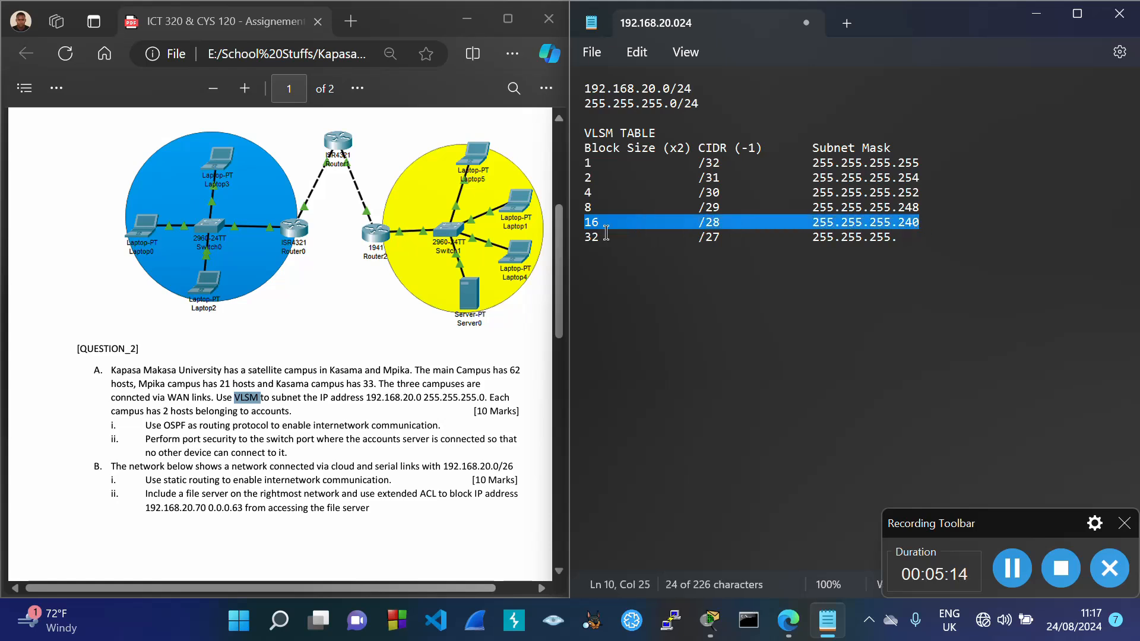
pyautogui.click(904, 241)
pyautogui.write('224')
# Step: Add the row 64, /26, 255.255.255.192 to the table
pyautogui.press('Return')
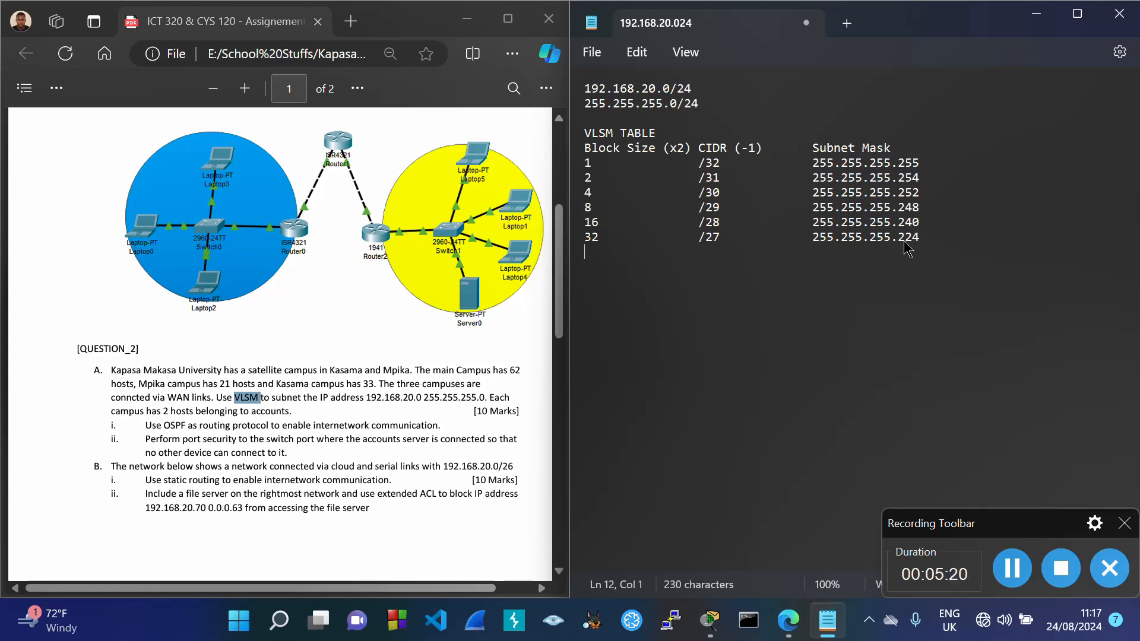
pyautogui.write('64\t\t/26')
pyautogui.press('Tab')
pyautogui.press('Tab')
pyautogui.write('255.255.255.')
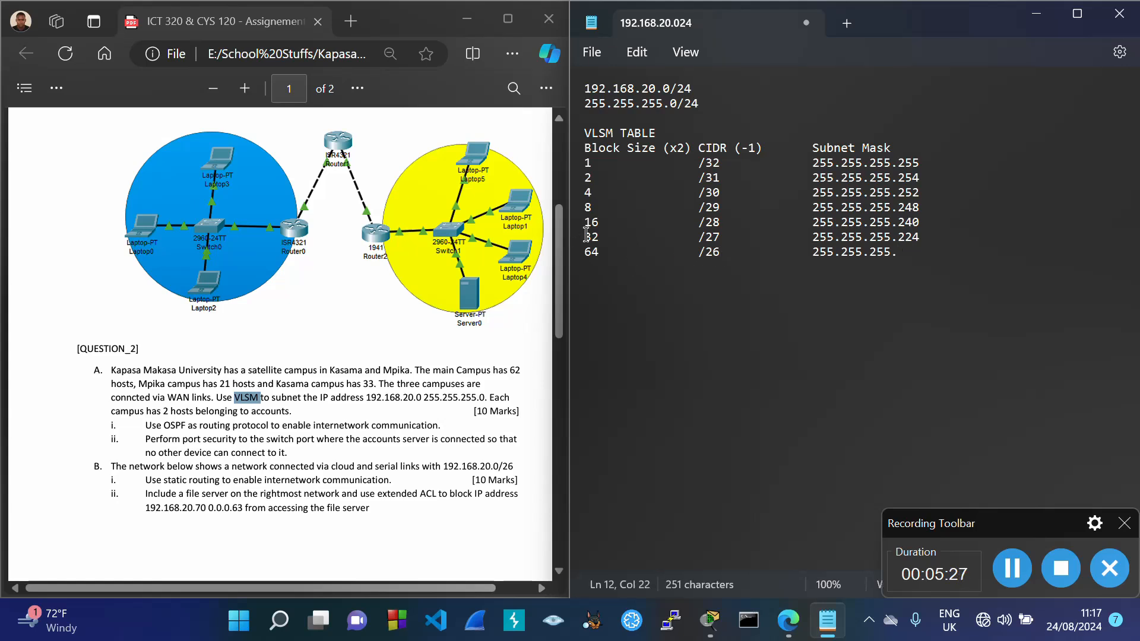
pyautogui.moveTo(586, 236); pyautogui.dragTo(930, 240)
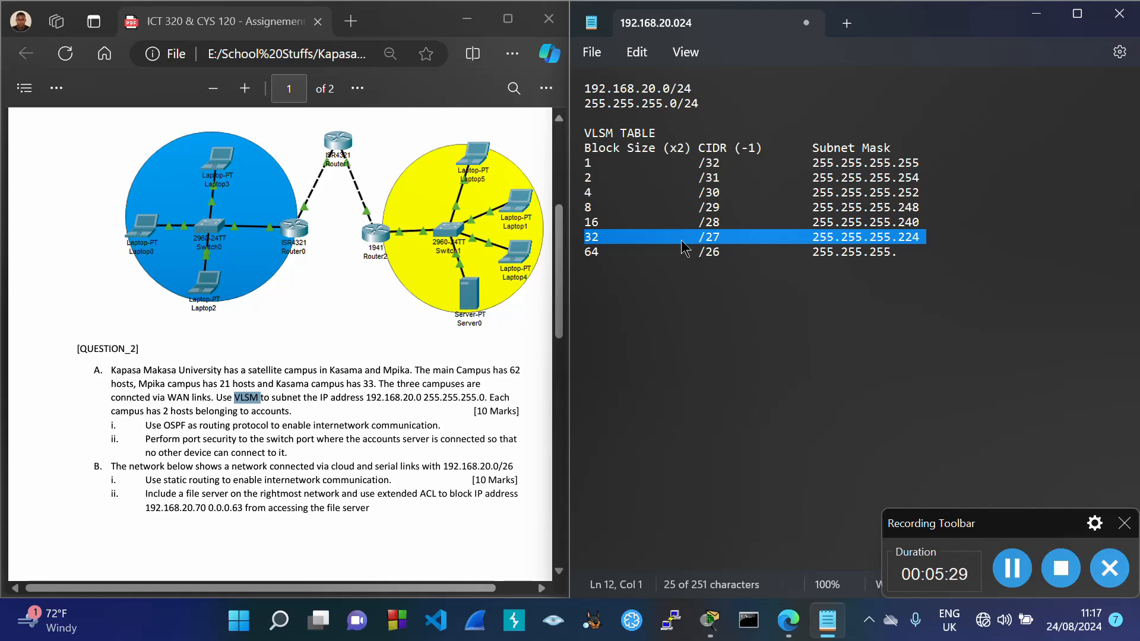
pyautogui.click(917, 257)
pyautogui.write('192')
# Step: Add the row 128, /25, 255.255.255.128 to the table
pyautogui.press('Return')
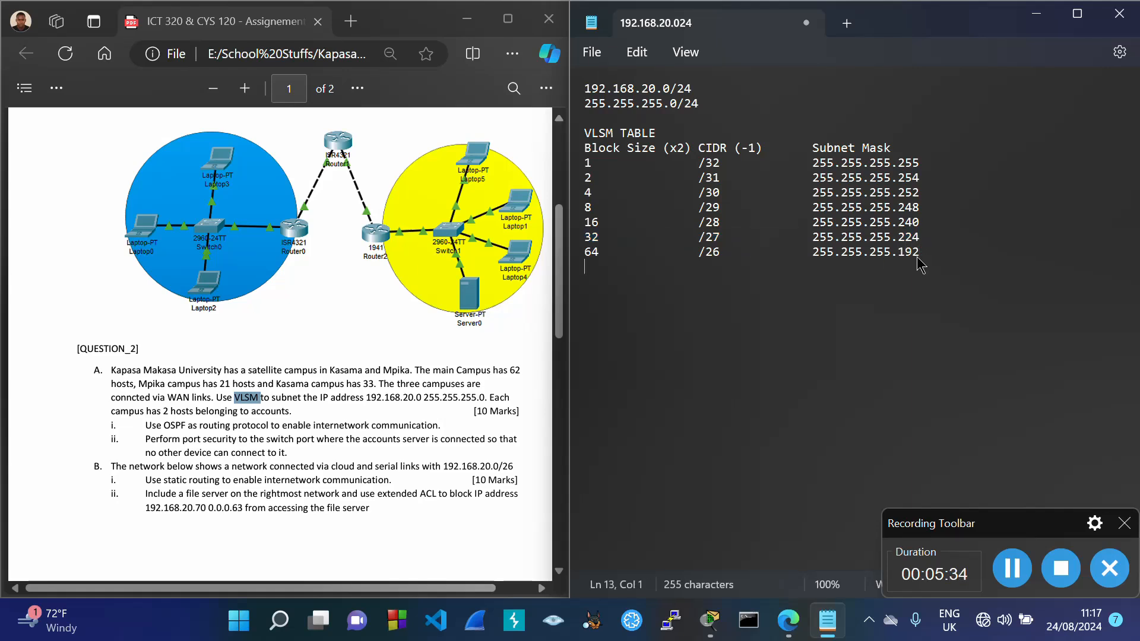
pyautogui.write('128')
pyautogui.press('Tab')
pyautogui.write('/25')
pyautogui.press('Tab')
pyautogui.press('Tab')
pyautogui.write('255.255.255.')
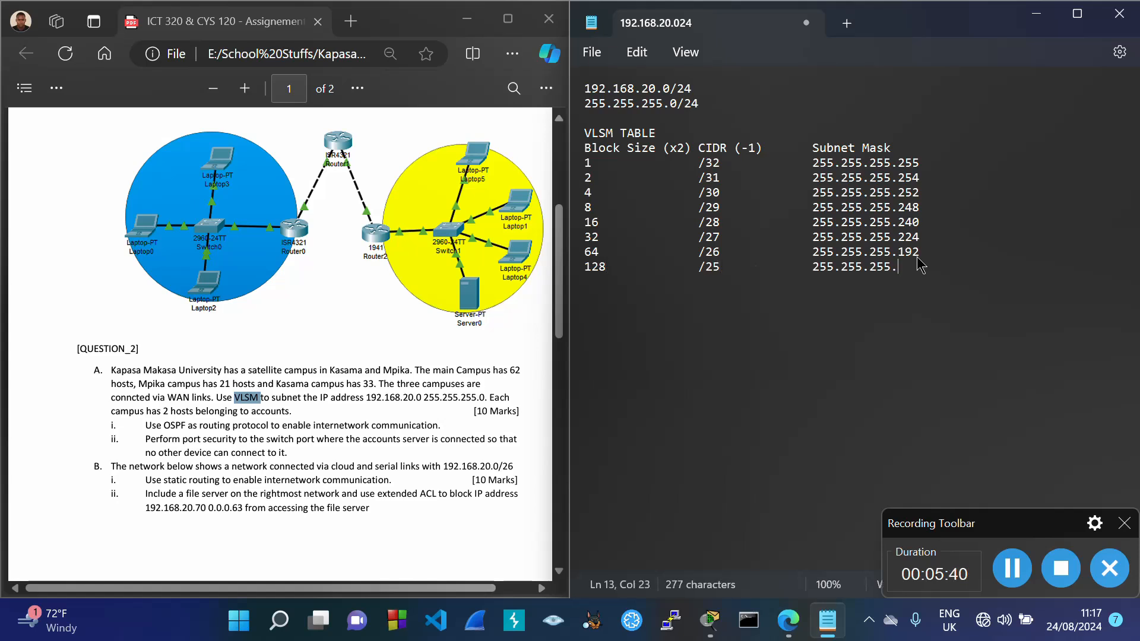
pyautogui.moveTo(586, 252); pyautogui.dragTo(910, 261)
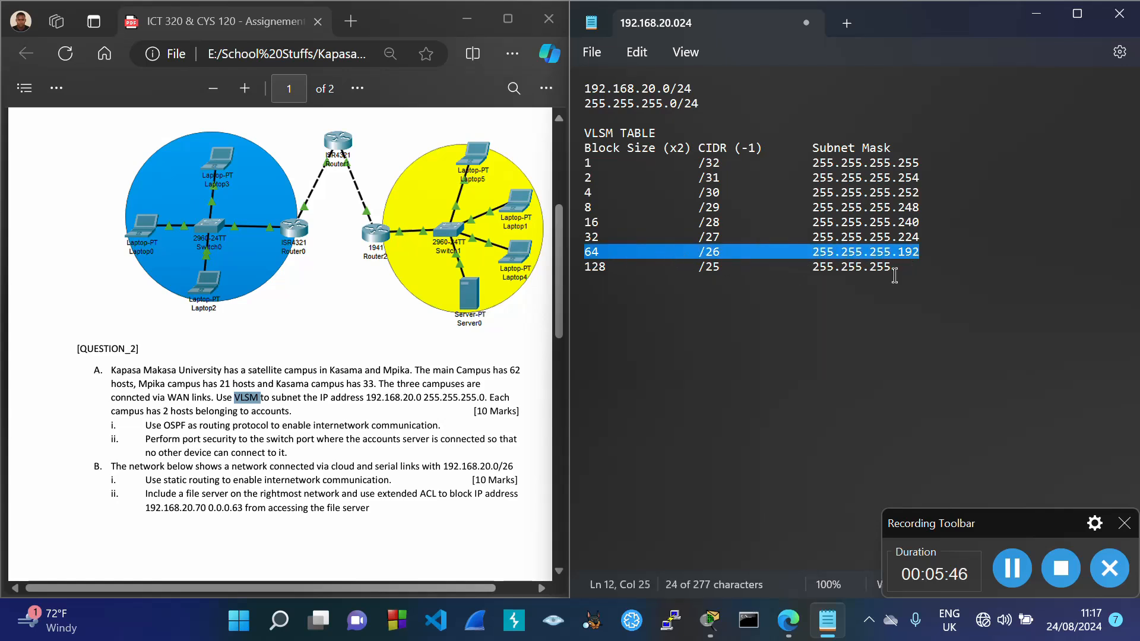
pyautogui.click(904, 271)
pyautogui.write('128')
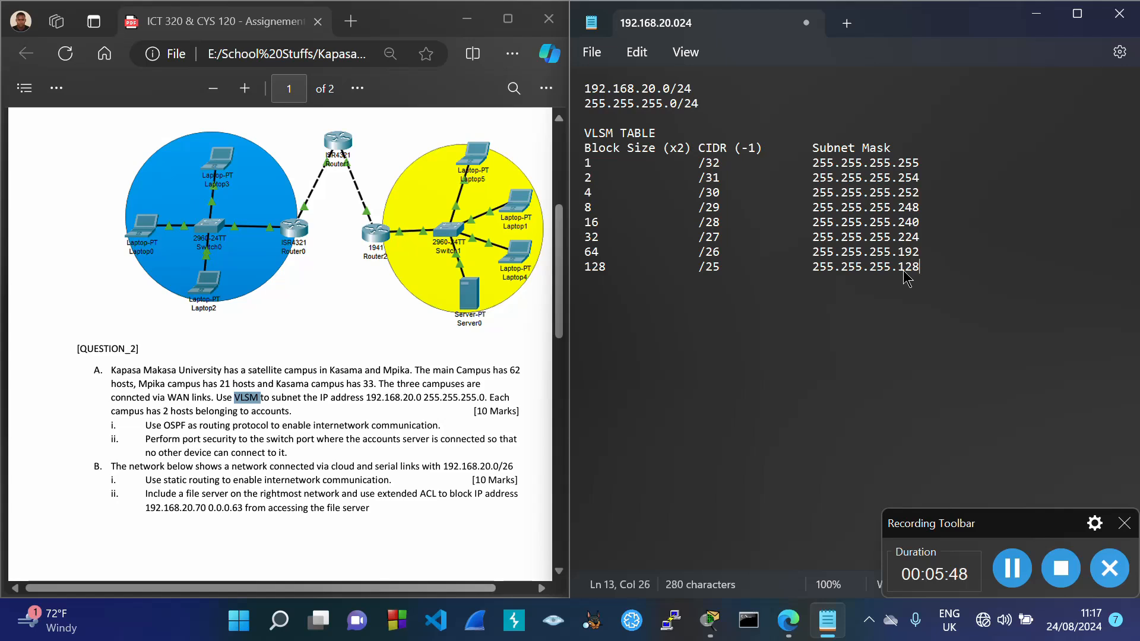
# Step: Add the final row 0, /24, 255.255.255.0 and a blank line below the table
pyautogui.press('Return')
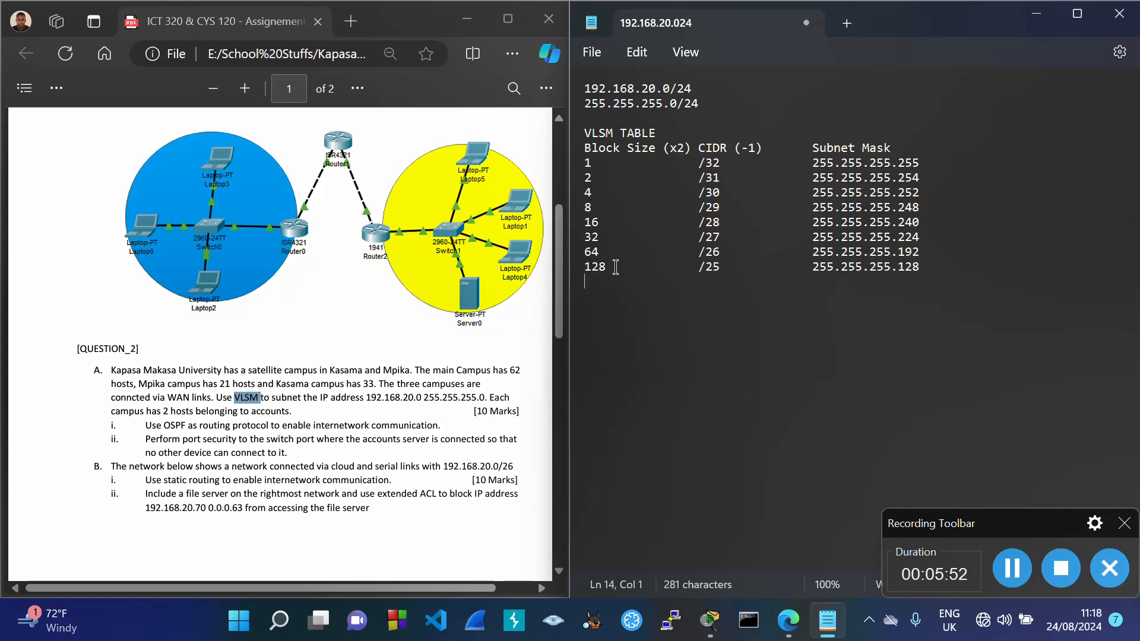
pyautogui.write('0')
pyautogui.press('Tab')
pyautogui.press('Tab')
pyautogui.write('/24             ')
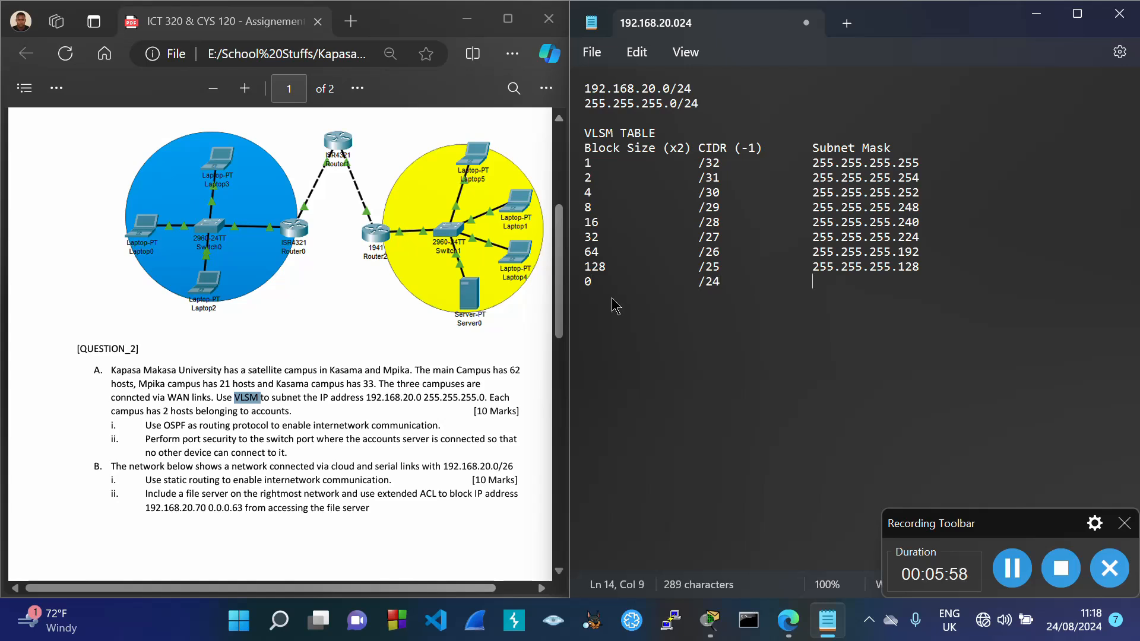
pyautogui.write('255.255.255.')
pyautogui.moveTo(571, 267); pyautogui.dragTo(919, 275)
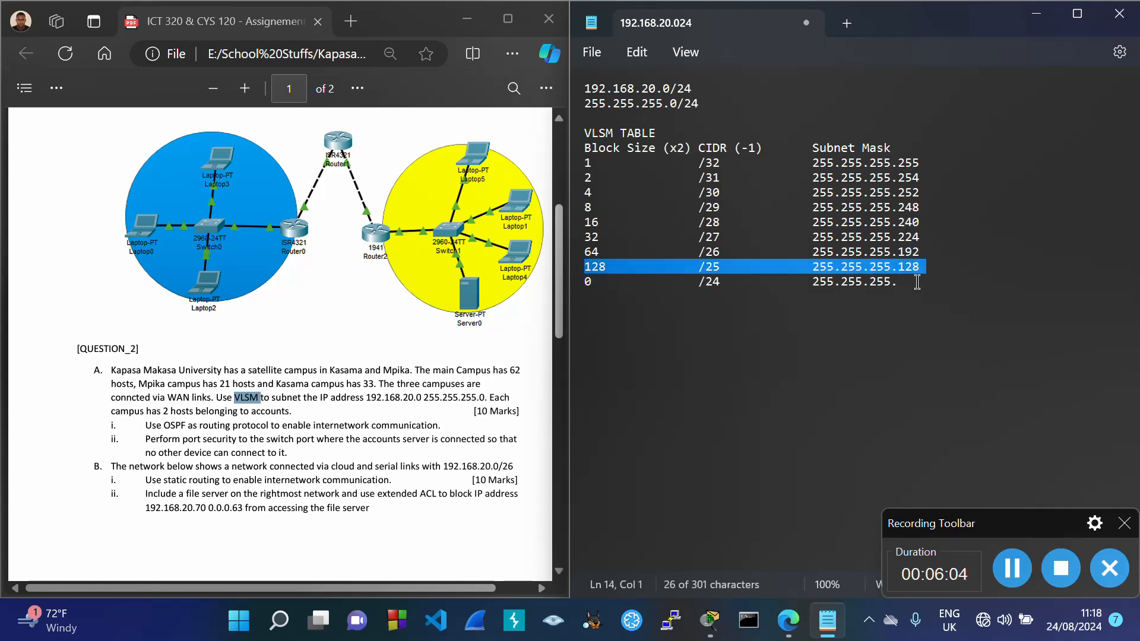
pyautogui.click(914, 284)
pyautogui.write('0')
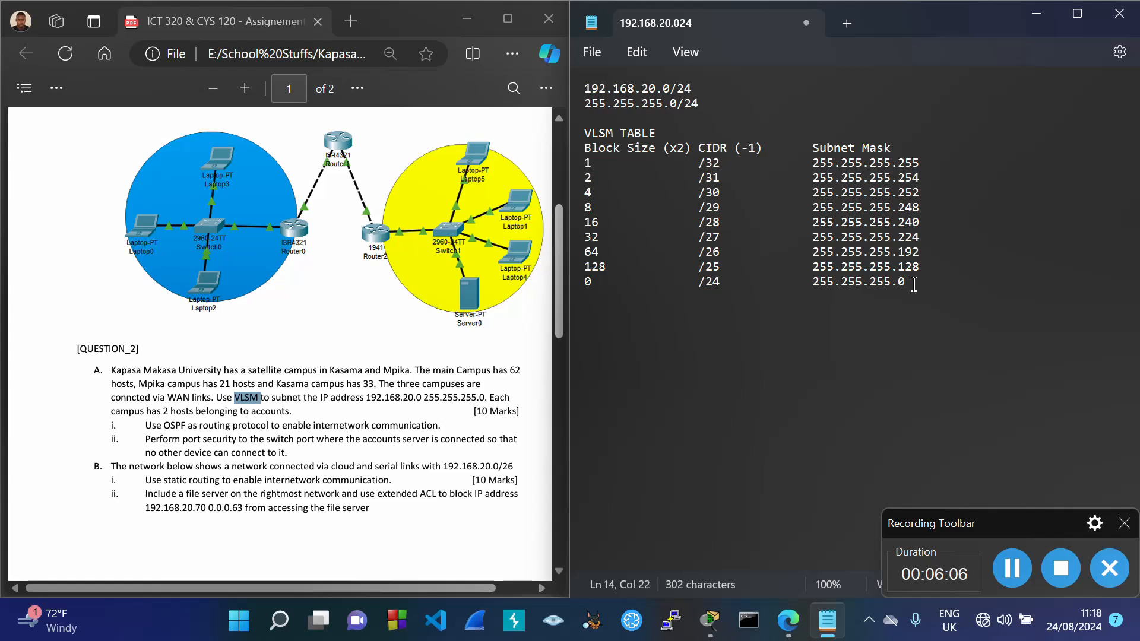
pyautogui.press('Return')
pyautogui.press('Return')
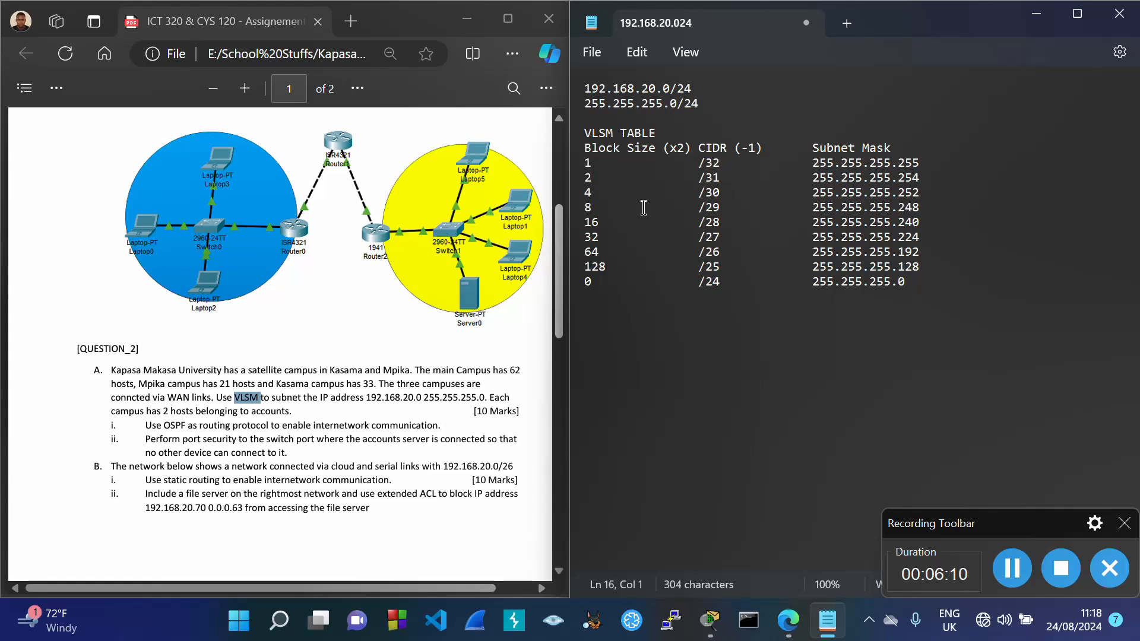
pyautogui.moveTo(587, 280); pyautogui.dragTo(915, 294)
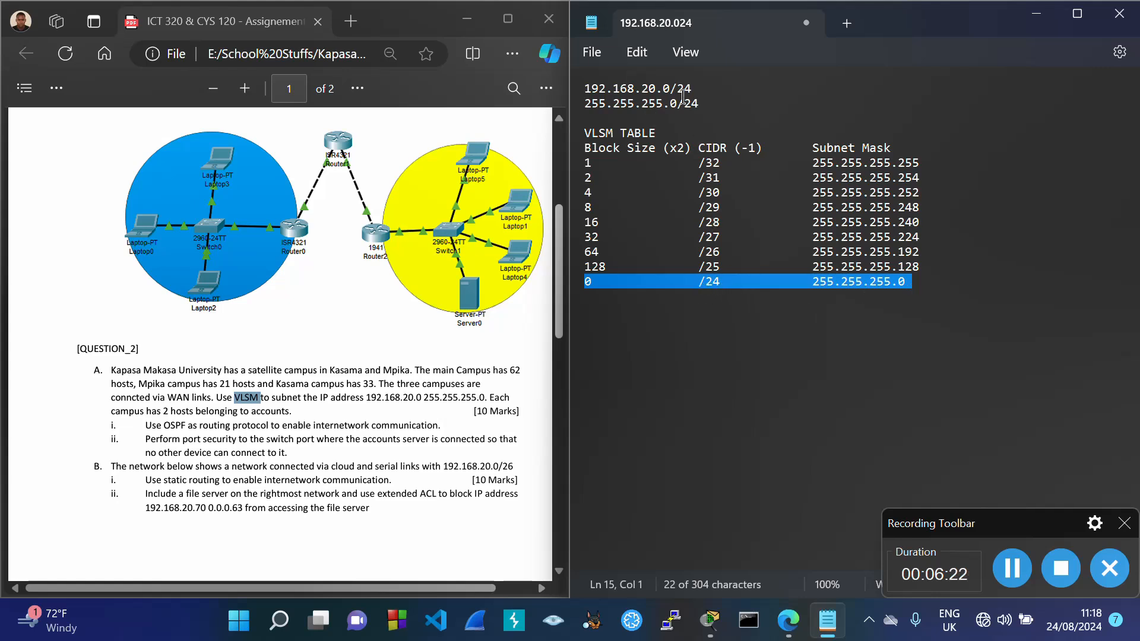
pyautogui.moveTo(586, 104); pyautogui.dragTo(710, 110)
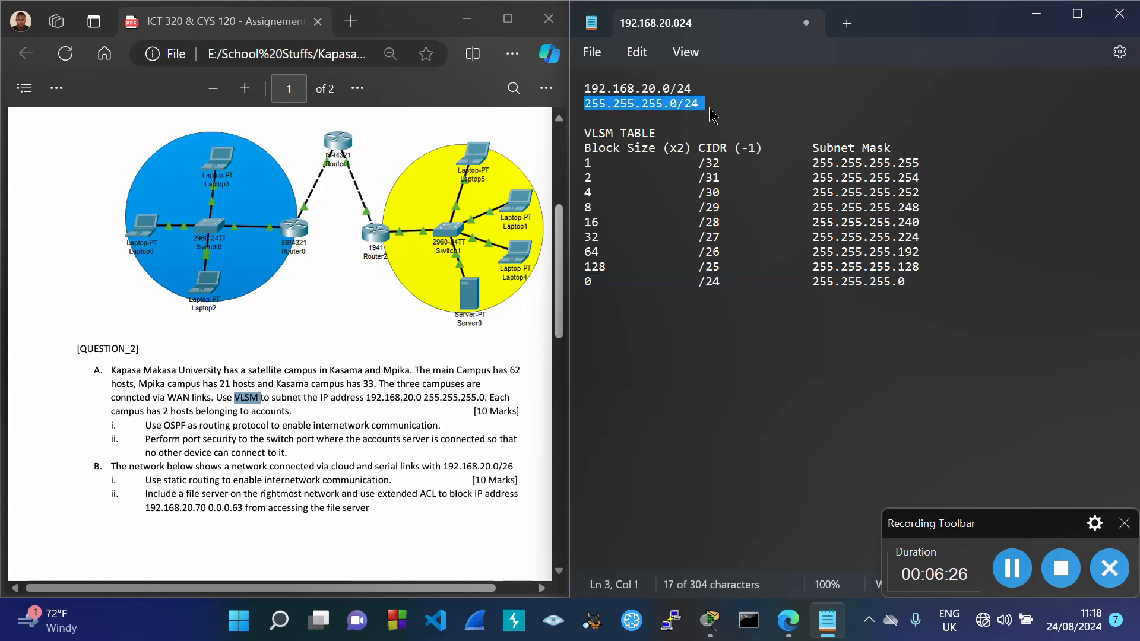
pyautogui.click(611, 315)
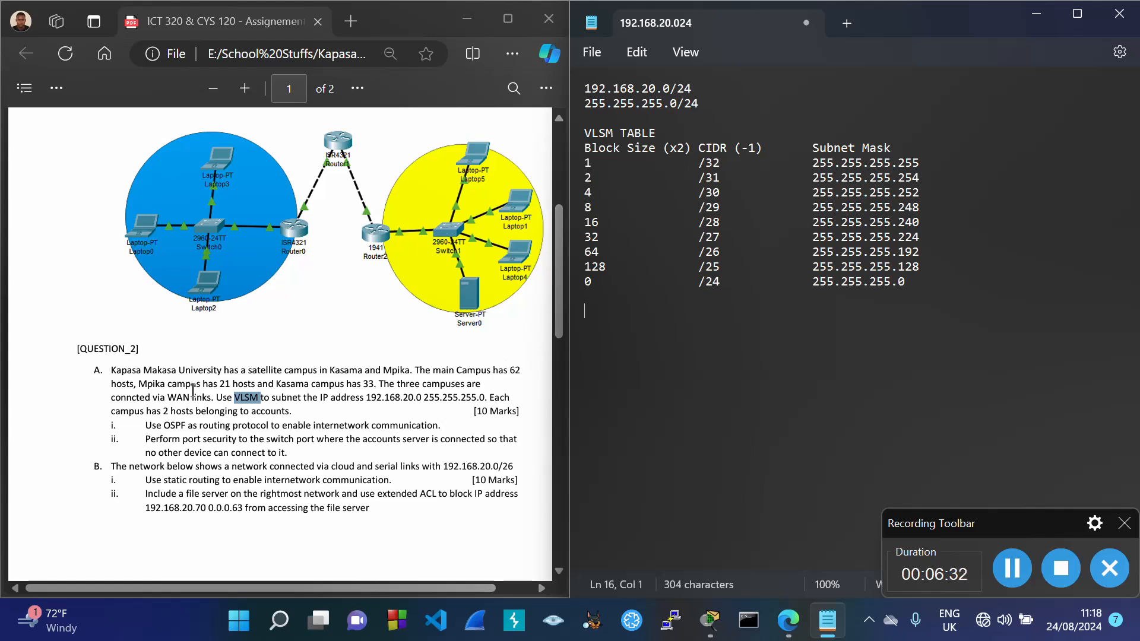
pyautogui.moveTo(113, 375); pyautogui.dragTo(221, 372)
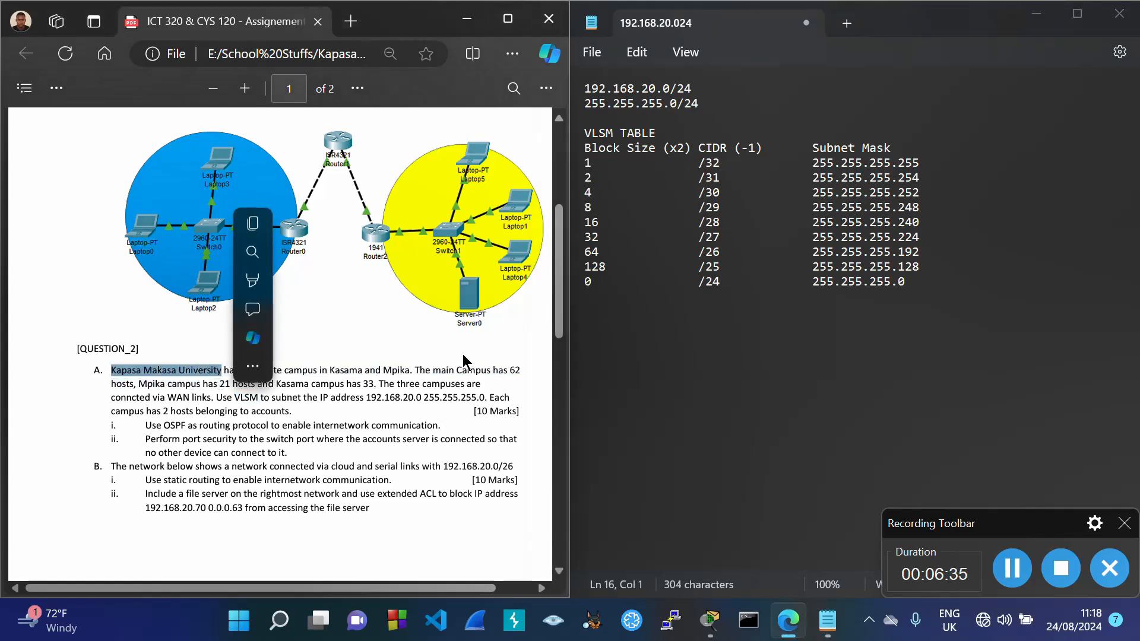
# Step: Type the heading KAPASA MAKASA UNIVERSITY below the VLSM table
pyautogui.click(628, 313)
pyautogui.write('KAPA')
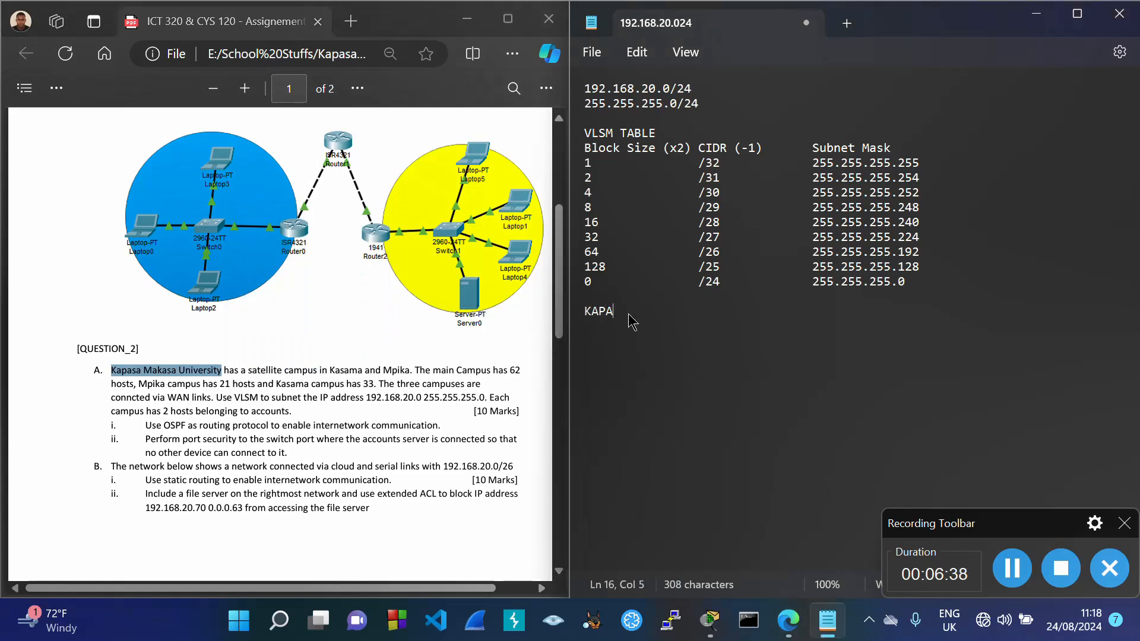
pyautogui.write('SA MA')
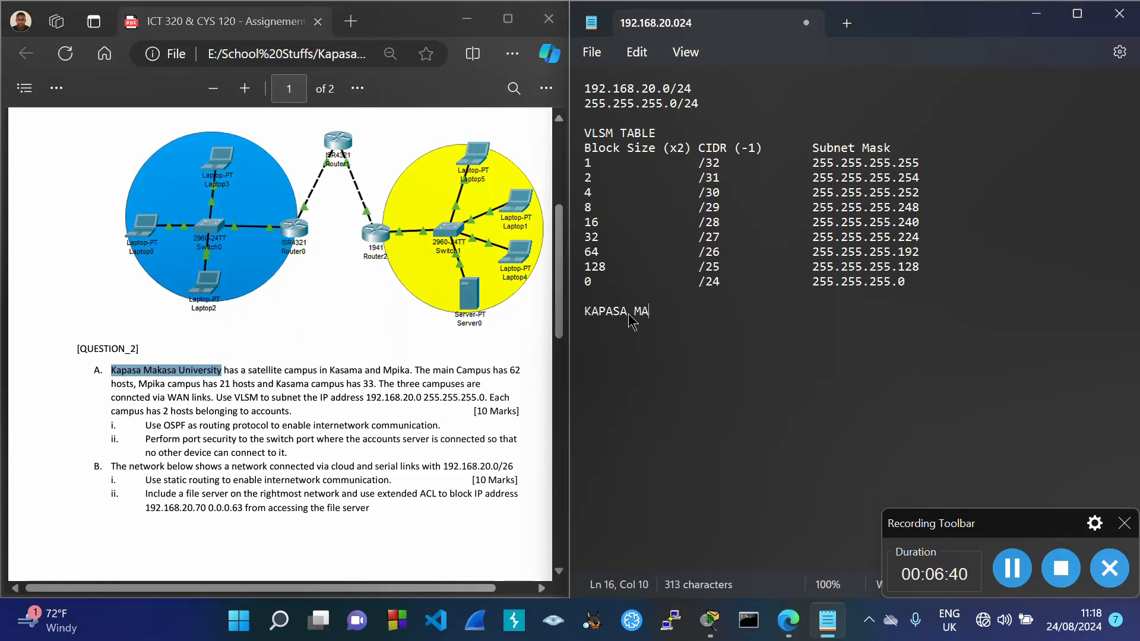
pyautogui.write('KASA UNIVERS')
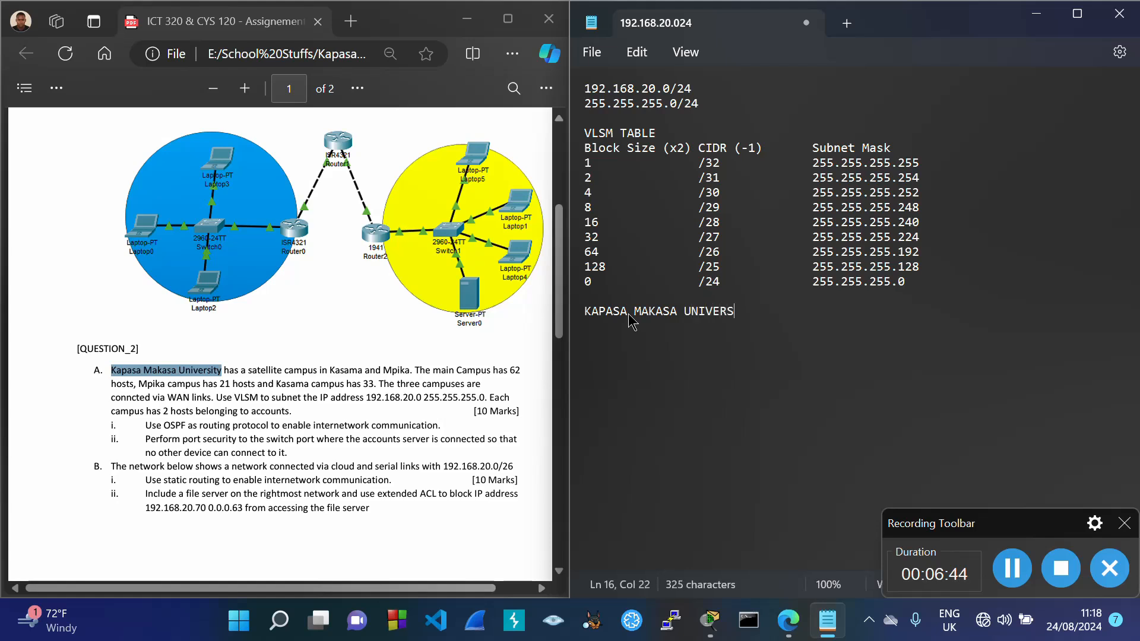
pyautogui.write('ITY')
pyautogui.press('Return')
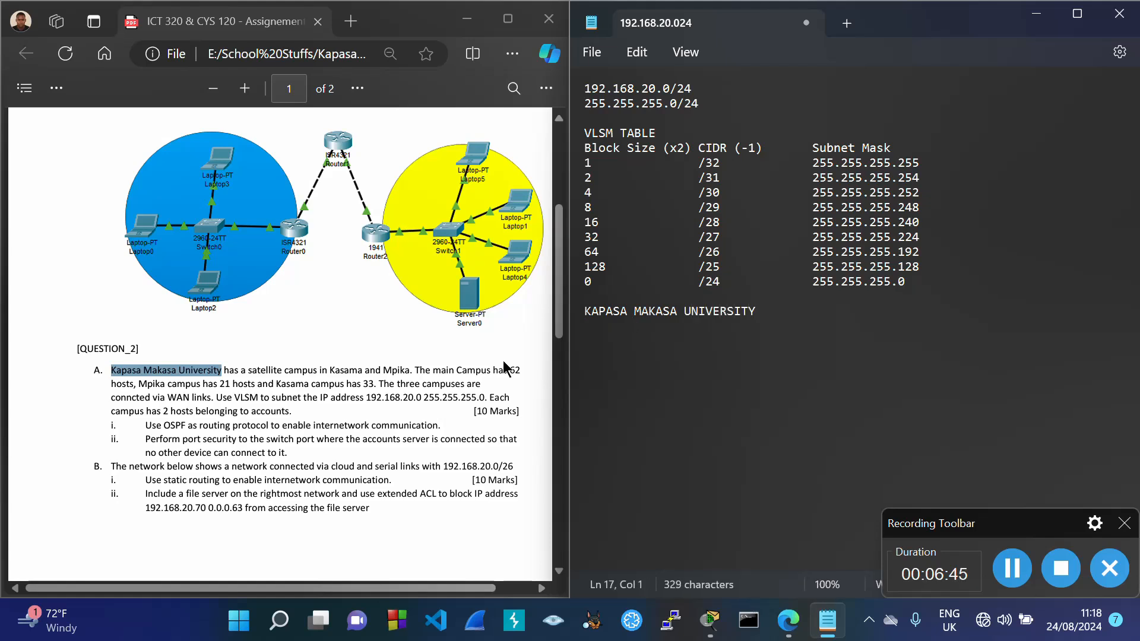
# Step: Check the campus names Kasama, Mpika and main Campus in the question, then write Main Campus
pyautogui.doubleClick(342, 370)
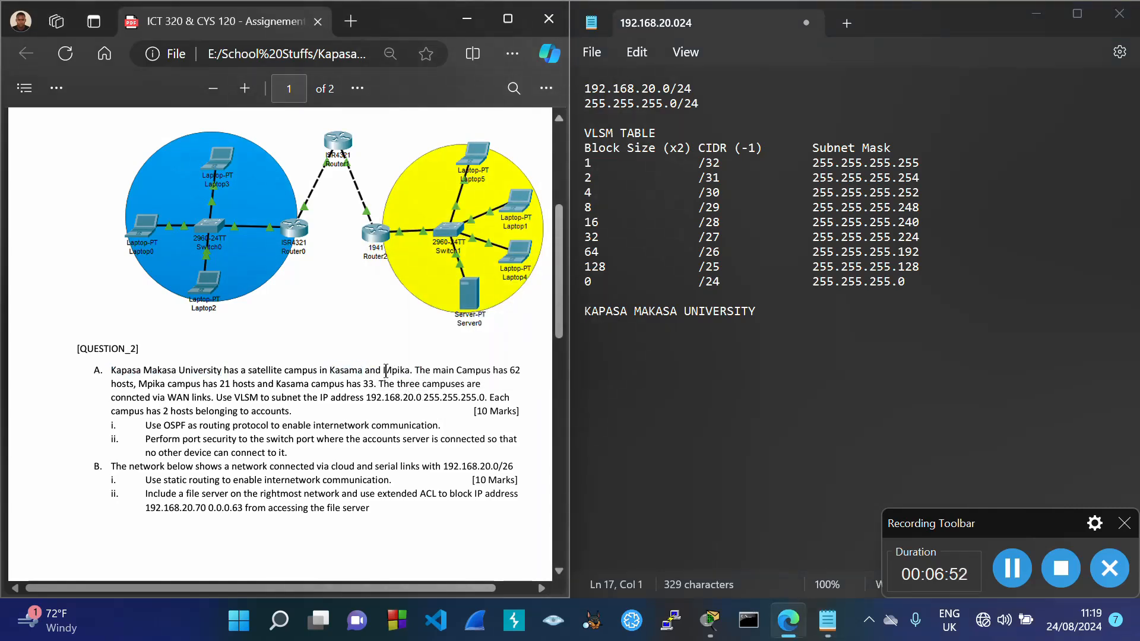
pyautogui.doubleClick(394, 373)
pyautogui.click(447, 411)
pyautogui.moveTo(435, 372); pyautogui.dragTo(488, 373)
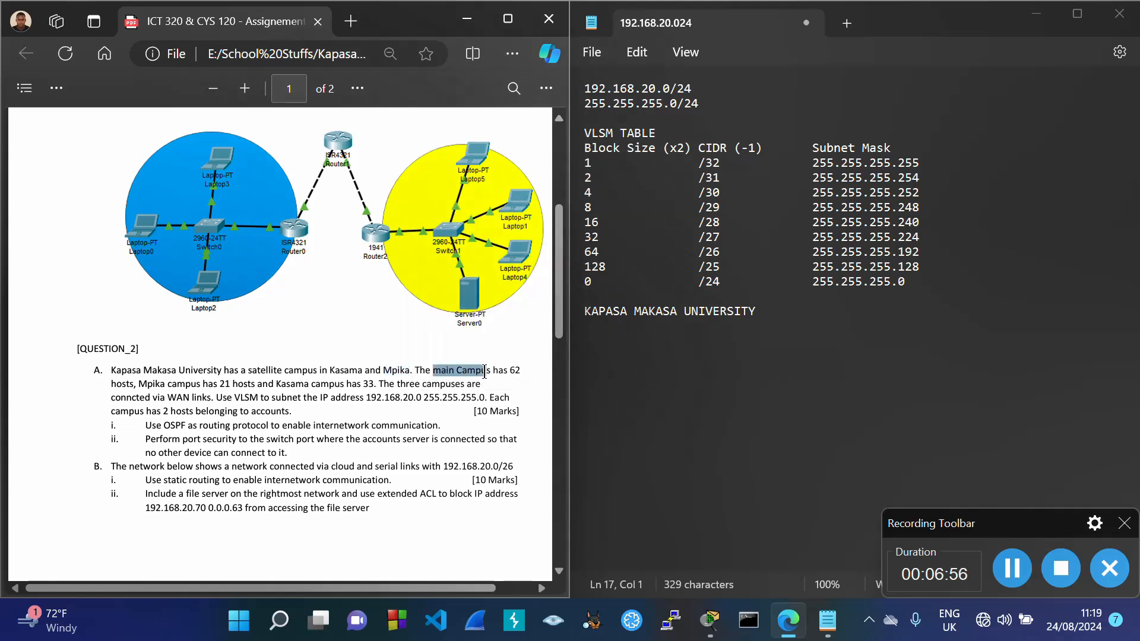
pyautogui.click(717, 341)
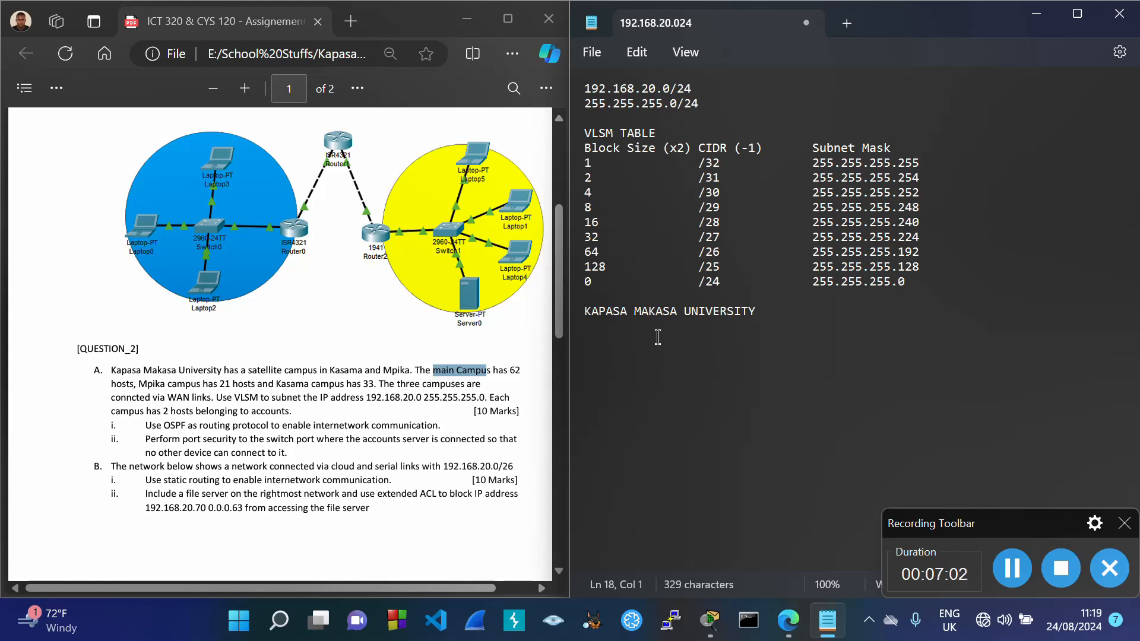
pyautogui.write('Main Campus')
# Step: Add Kasama Campus and Mpika Campus lines beneath Main Campus, correcting a typo
pyautogui.press('Return')
pyautogui.press('Return')
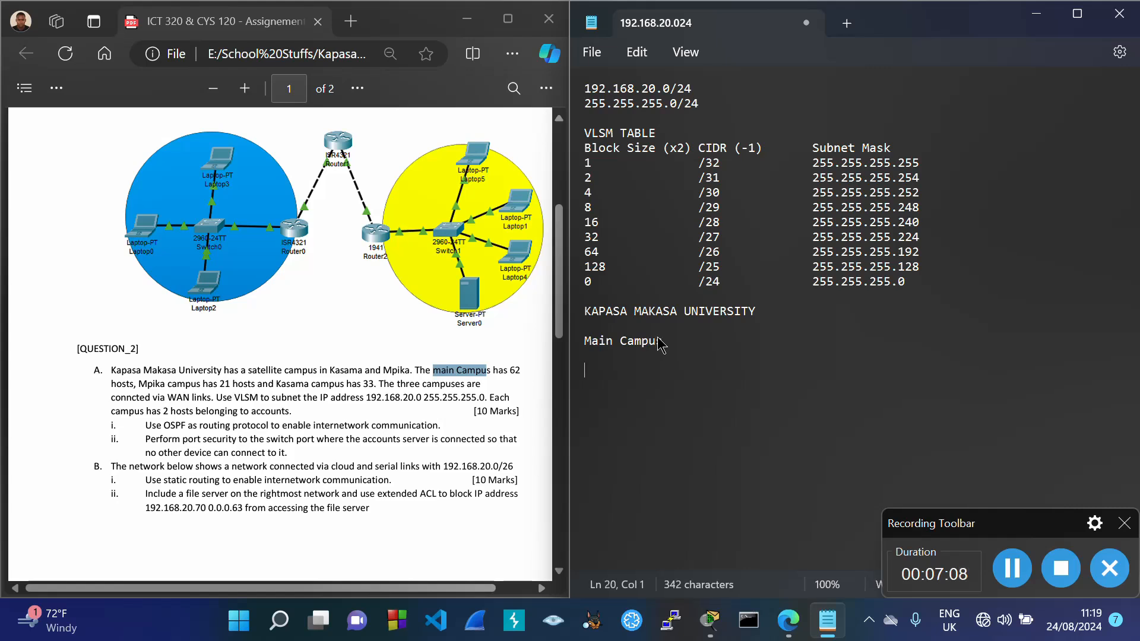
pyautogui.write('Kasama Kam')
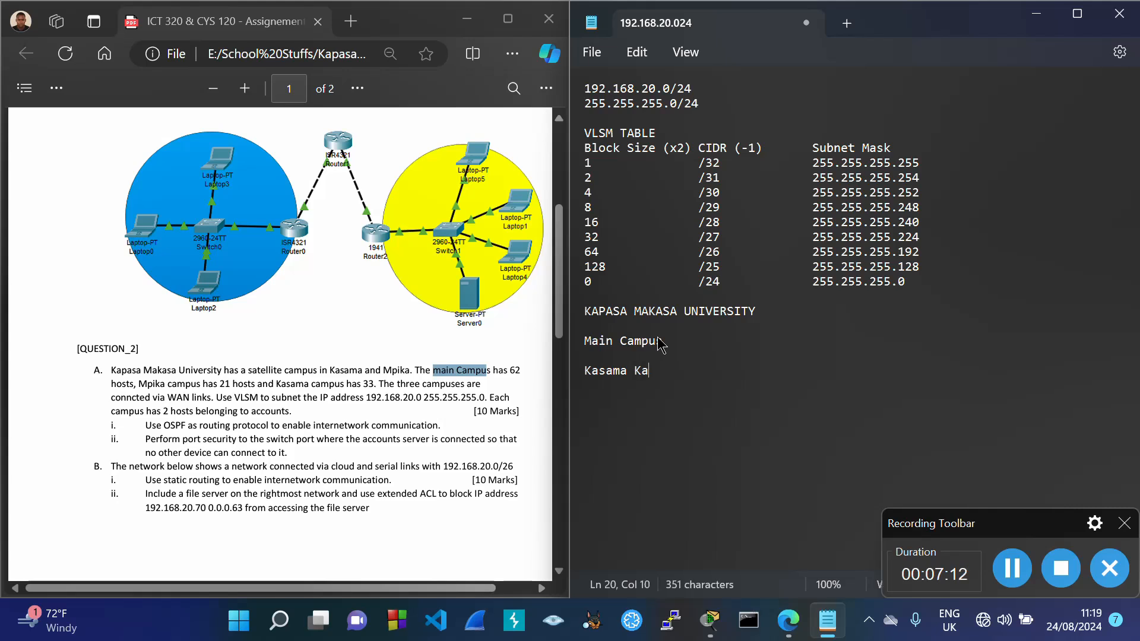
pyautogui.press('BackSpace')
pyautogui.press('BackSpace')
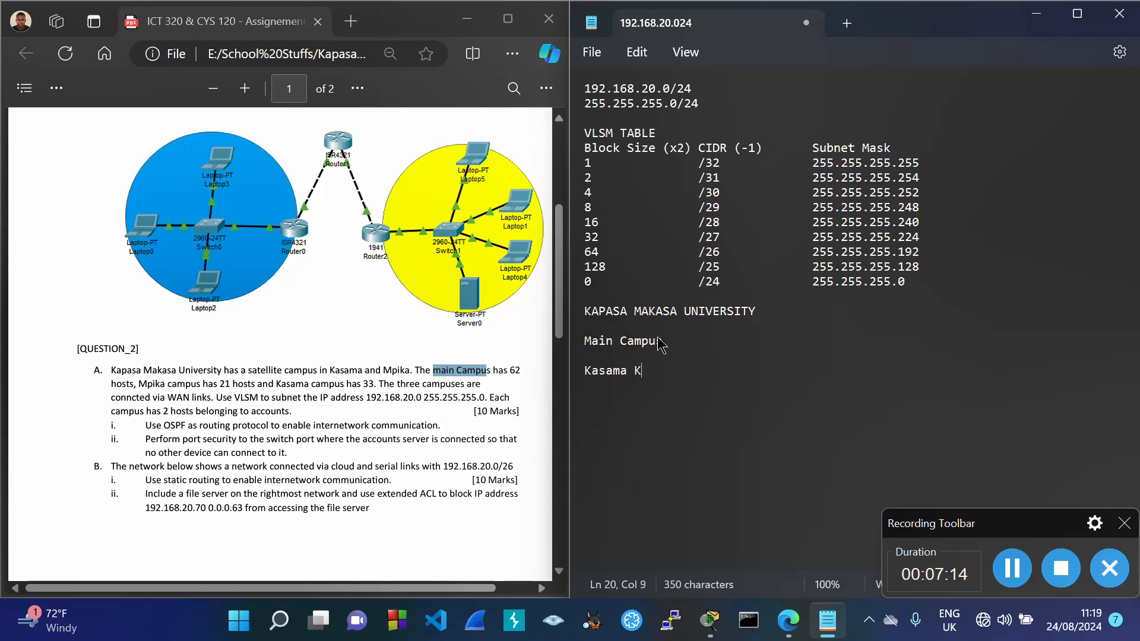
pyautogui.press('BackSpace')
pyautogui.write('Campus')
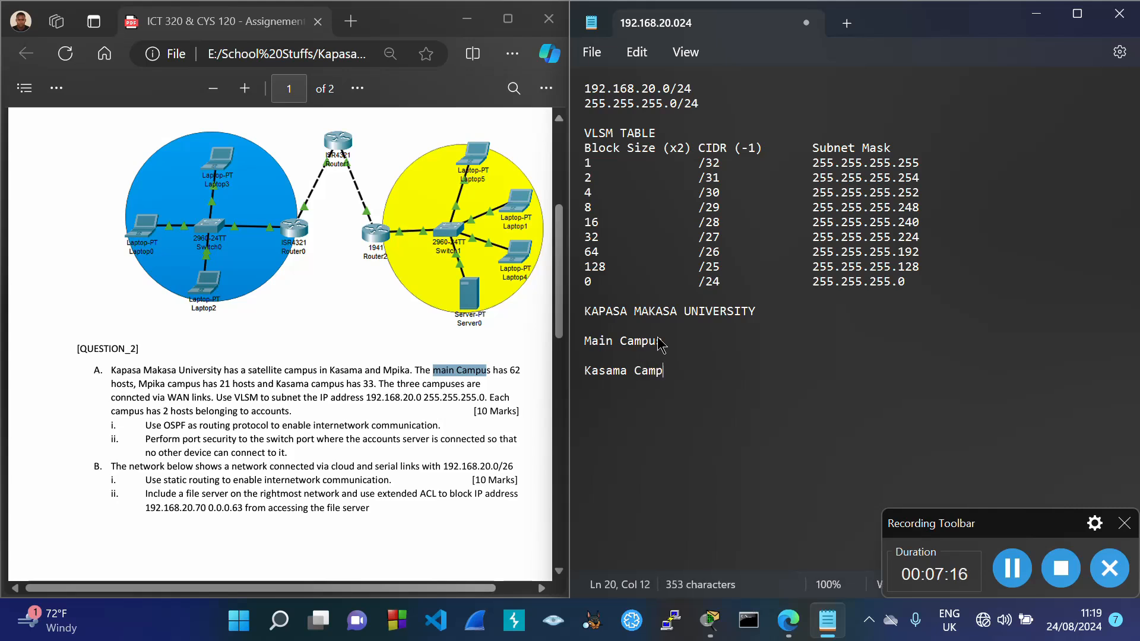
pyautogui.press('Return')
pyautogui.press('Return')
pyautogui.write('M')
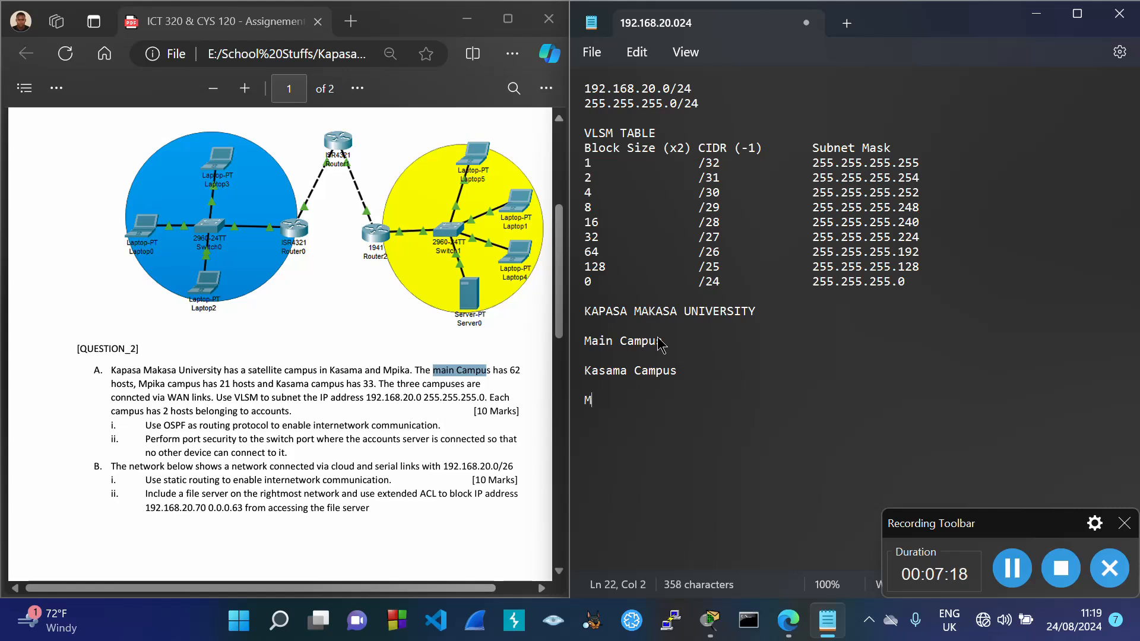
pyautogui.write('pika Campus')
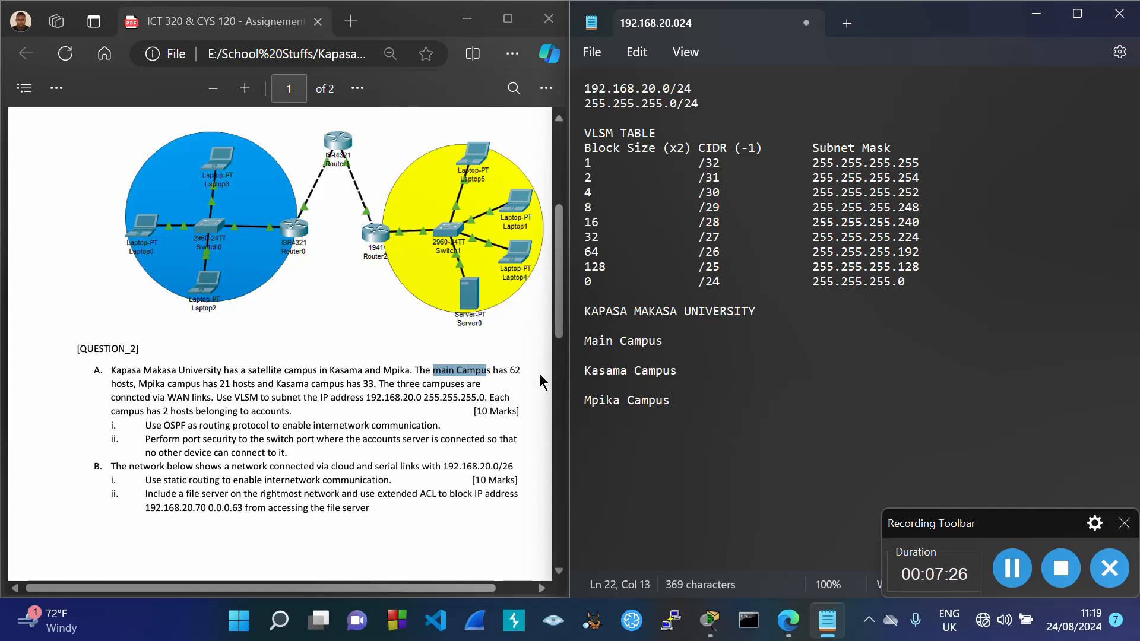
# Step: Read the counts from the PDF and add '- 62', '- 33' and '- 21' after the Main, Kasama and Mpika campus lines
pyautogui.moveTo(510, 370); pyautogui.dragTo(523, 370)
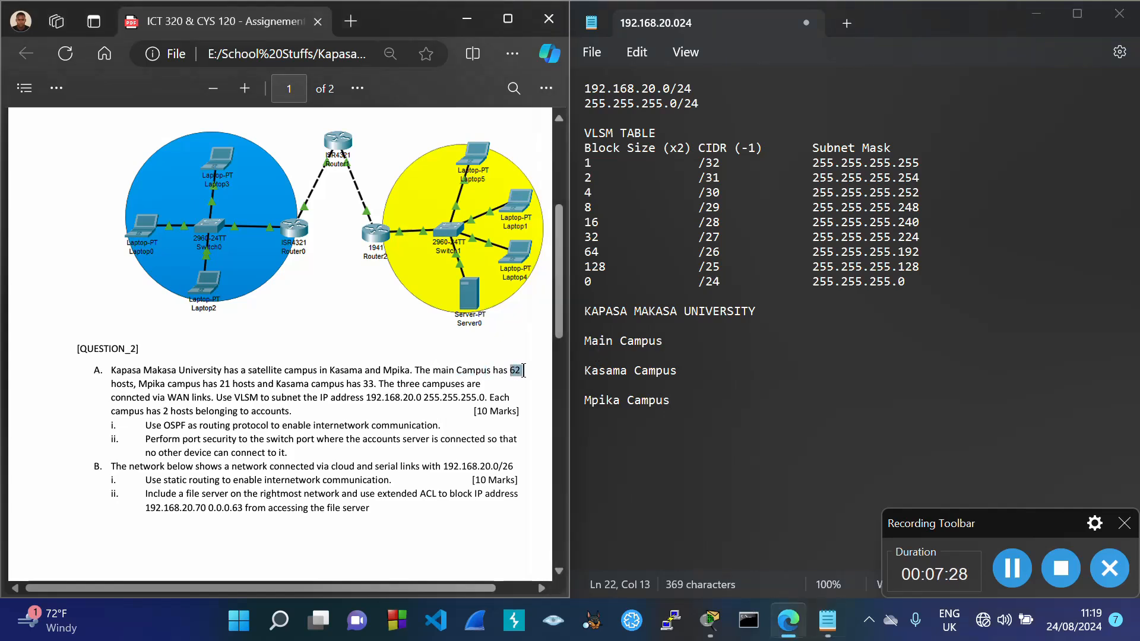
pyautogui.rightClick(523, 371)
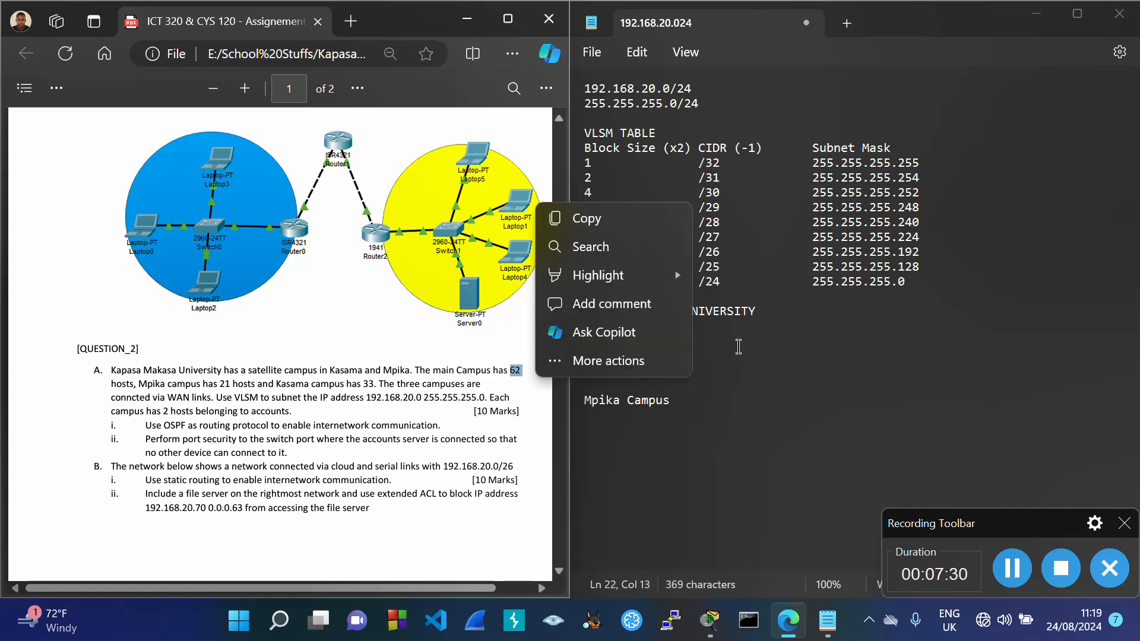
pyautogui.click(751, 339)
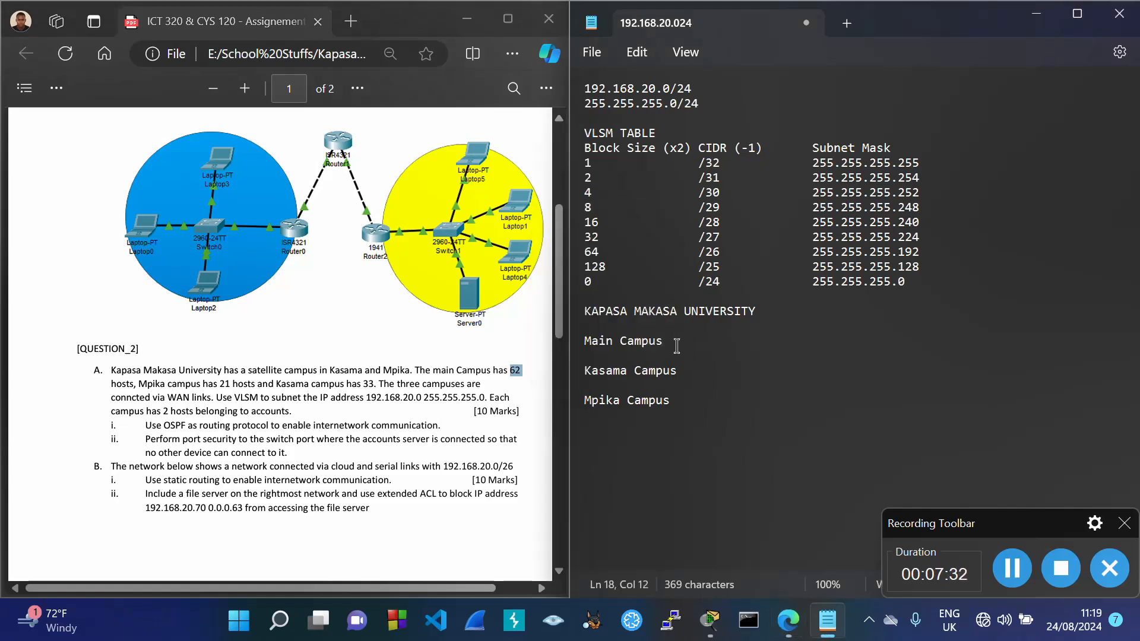
pyautogui.write('- 62')
pyautogui.click(700, 374)
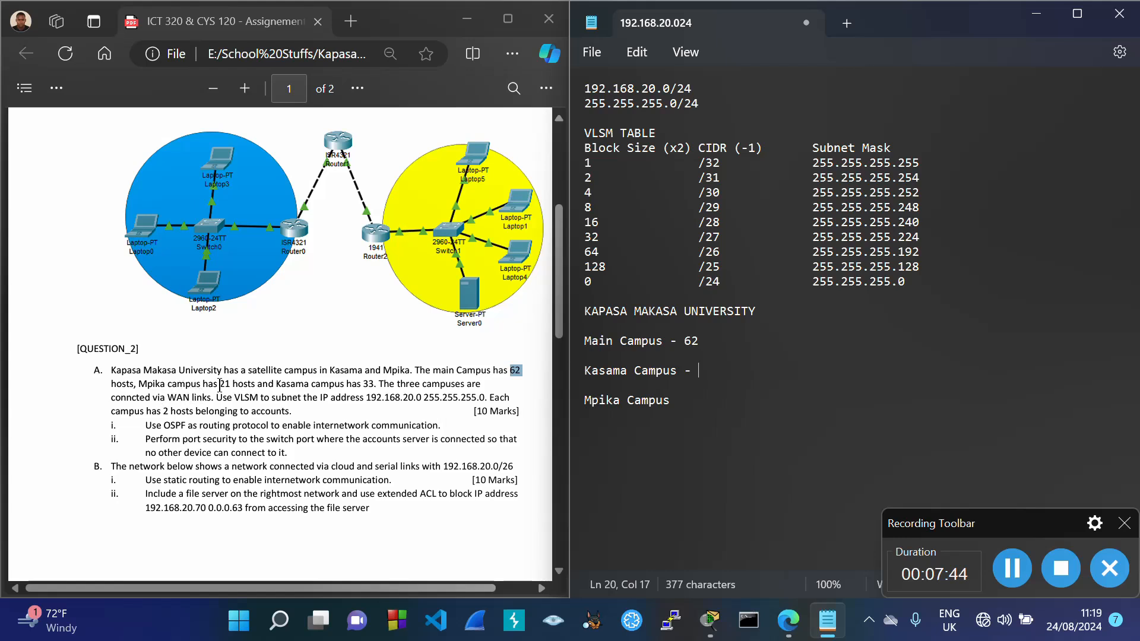
pyautogui.moveTo(219, 385); pyautogui.dragTo(233, 384)
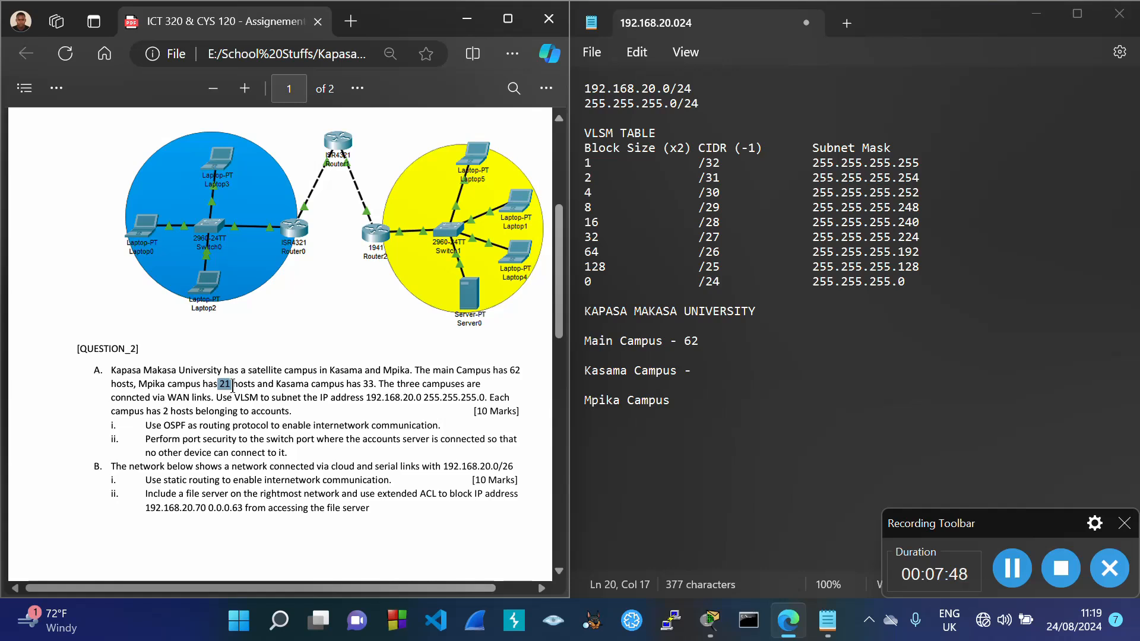
pyautogui.rightClick(238, 386)
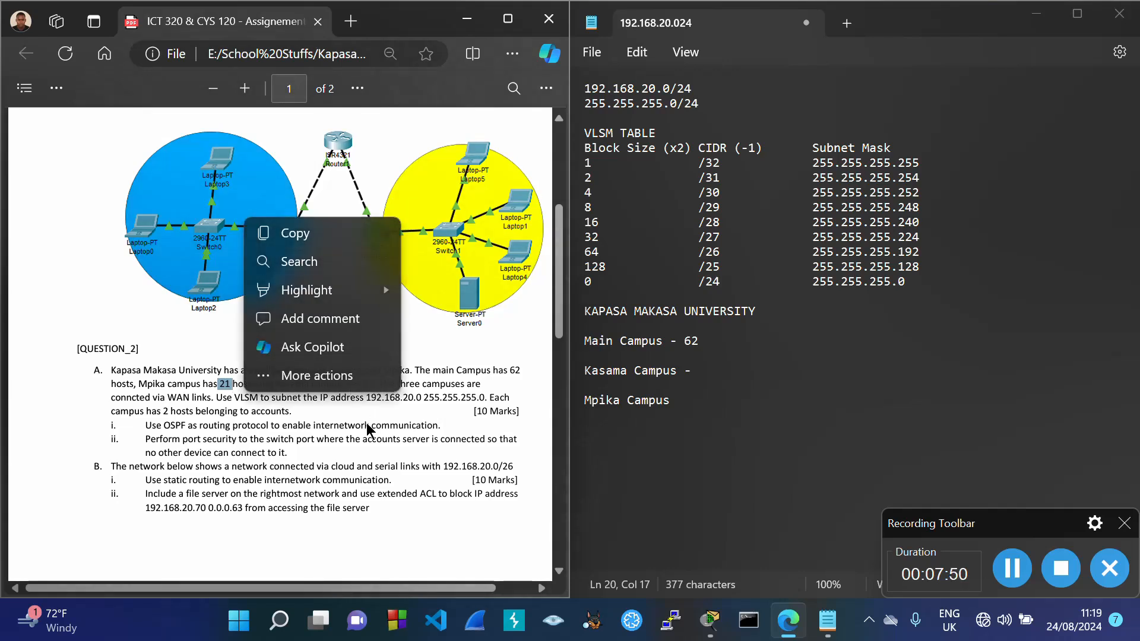
pyautogui.moveTo(367, 423); pyautogui.dragTo(394, 424)
pyautogui.click(399, 423)
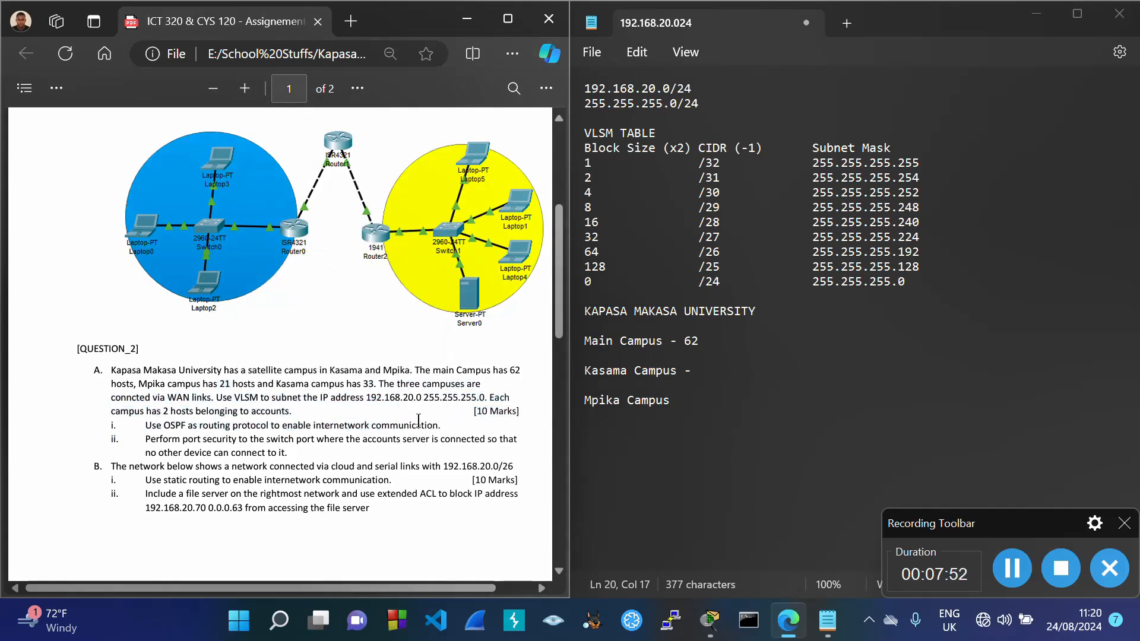
pyautogui.click(719, 374)
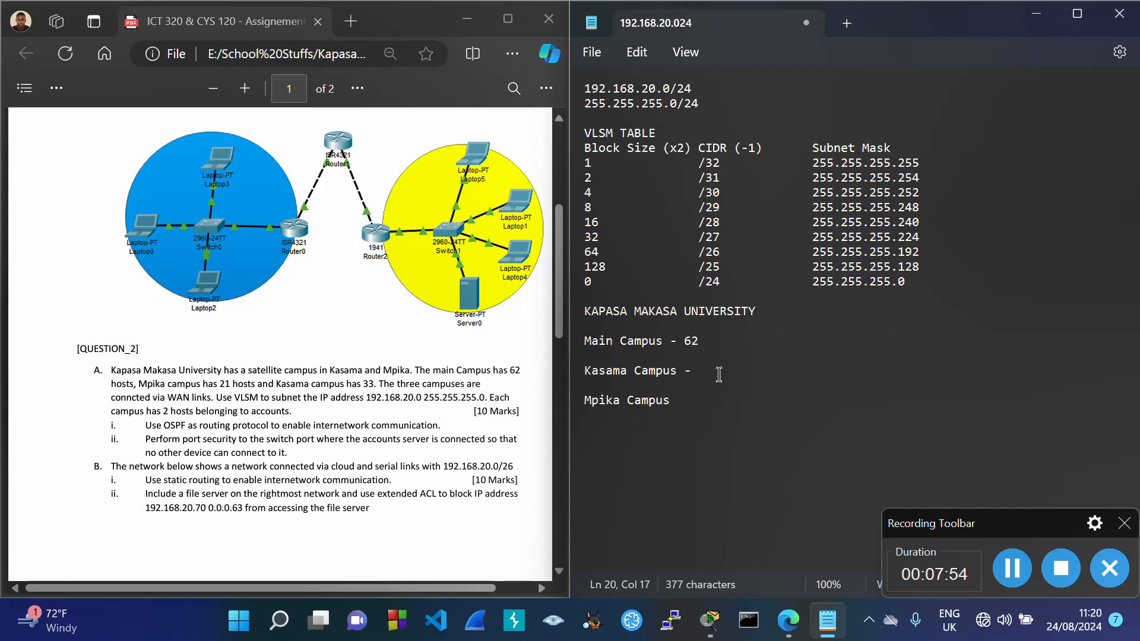
pyautogui.write('33')
pyautogui.click(685, 403)
pyautogui.write('- 21')
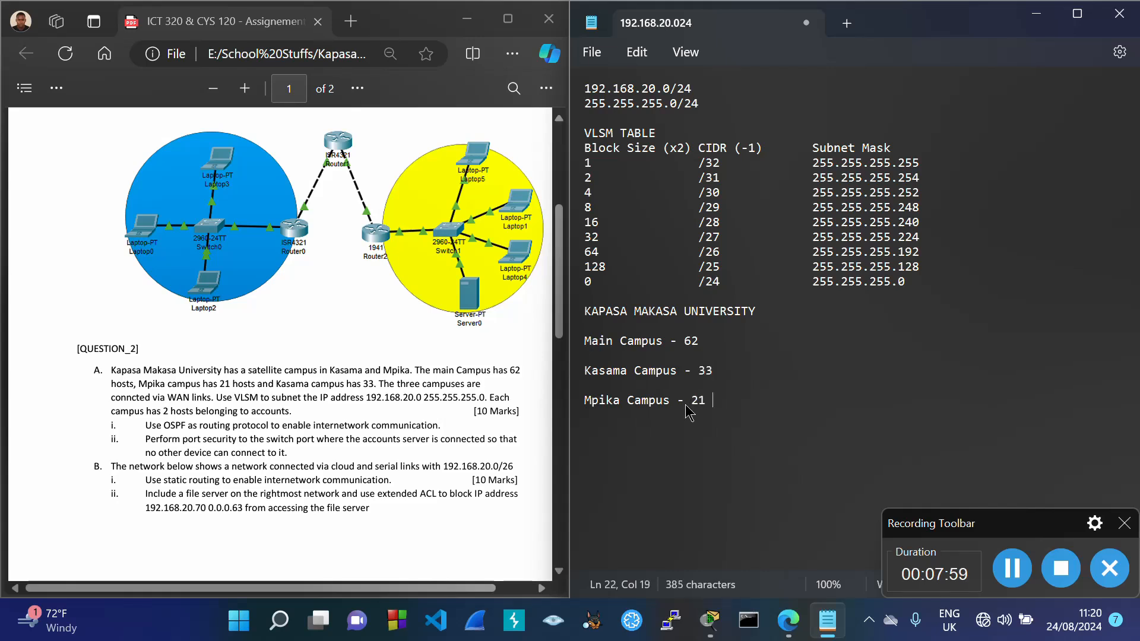
# Step: Append 'Hosts' after each campus count, reusing the copied word on the Kasama and Mpika lines
pyautogui.click(716, 343)
pyautogui.write('Hosts')
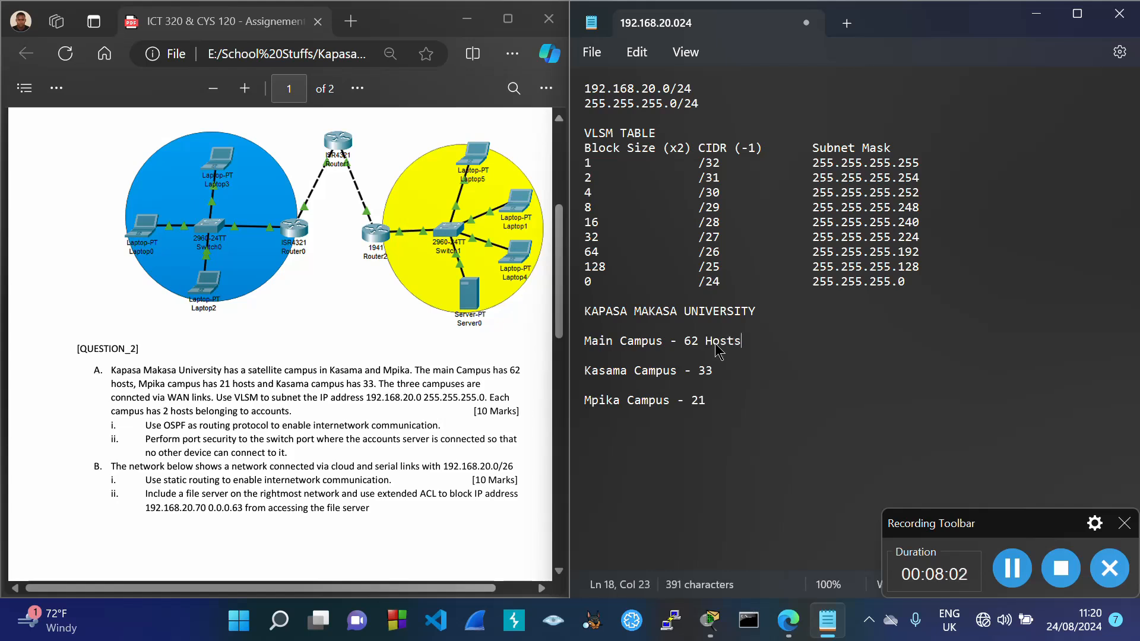
pyautogui.moveTo(706, 341); pyautogui.dragTo(743, 350)
pyautogui.hotkey('ctrl', 'c')
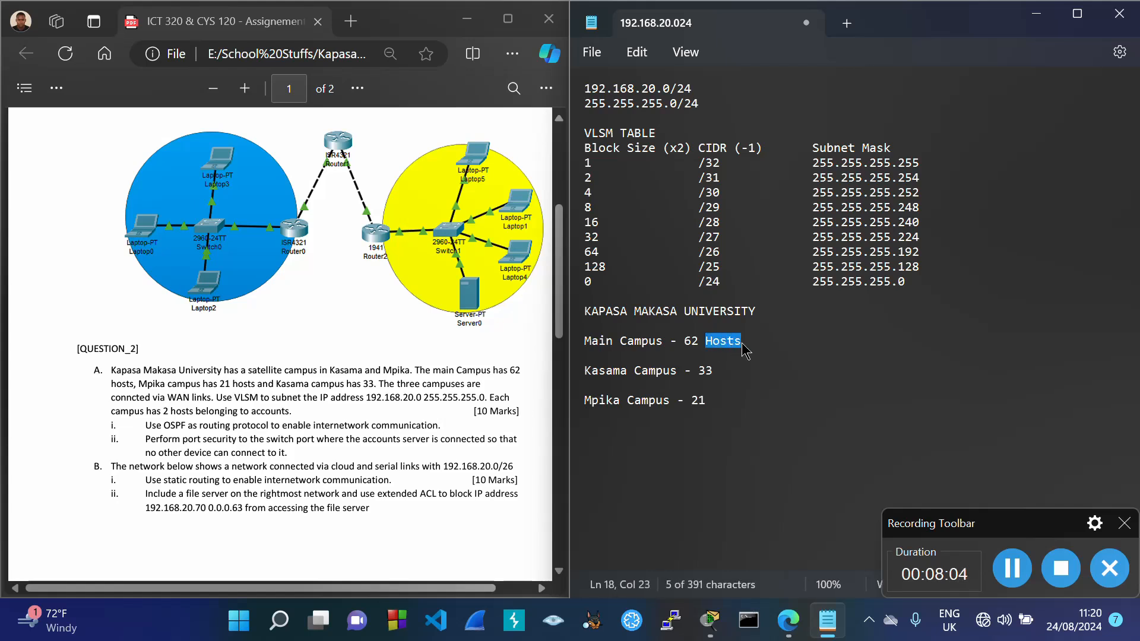
pyautogui.click(731, 370)
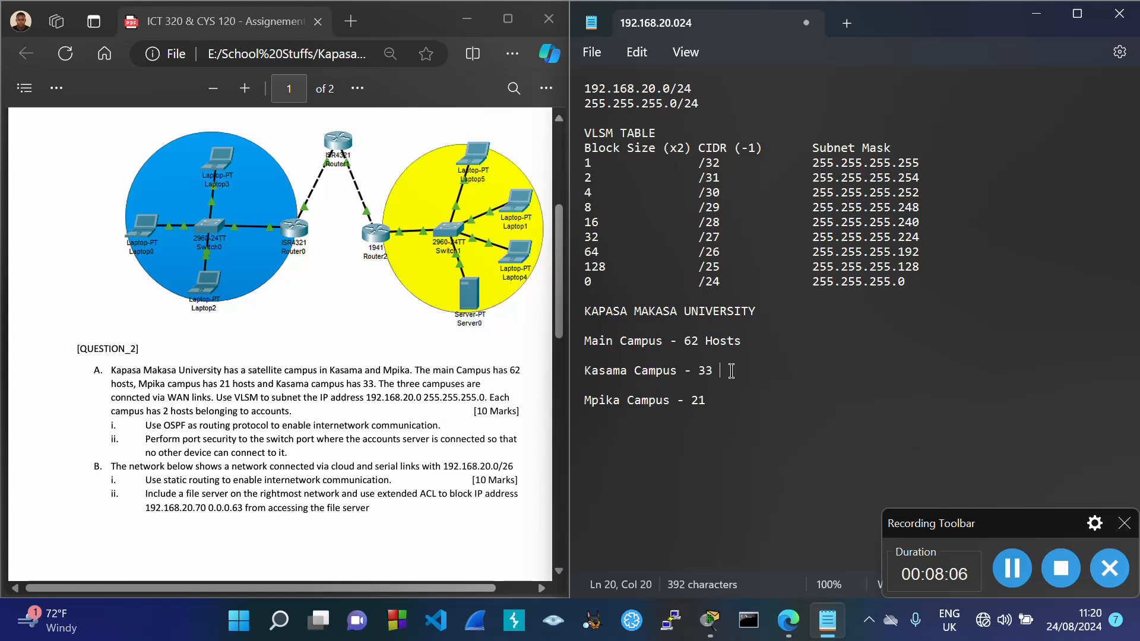
pyautogui.hotkey('ctrl', 'v')
pyautogui.click(731, 404)
pyautogui.press('BackSpace')
pyautogui.hotkey('ctrl', 'v')
# Step: Add 'Block Size: 64' and 'Hosts: 62' lines under Main Campus - 62 Hosts
pyautogui.moveTo(685, 343); pyautogui.dragTo(743, 343)
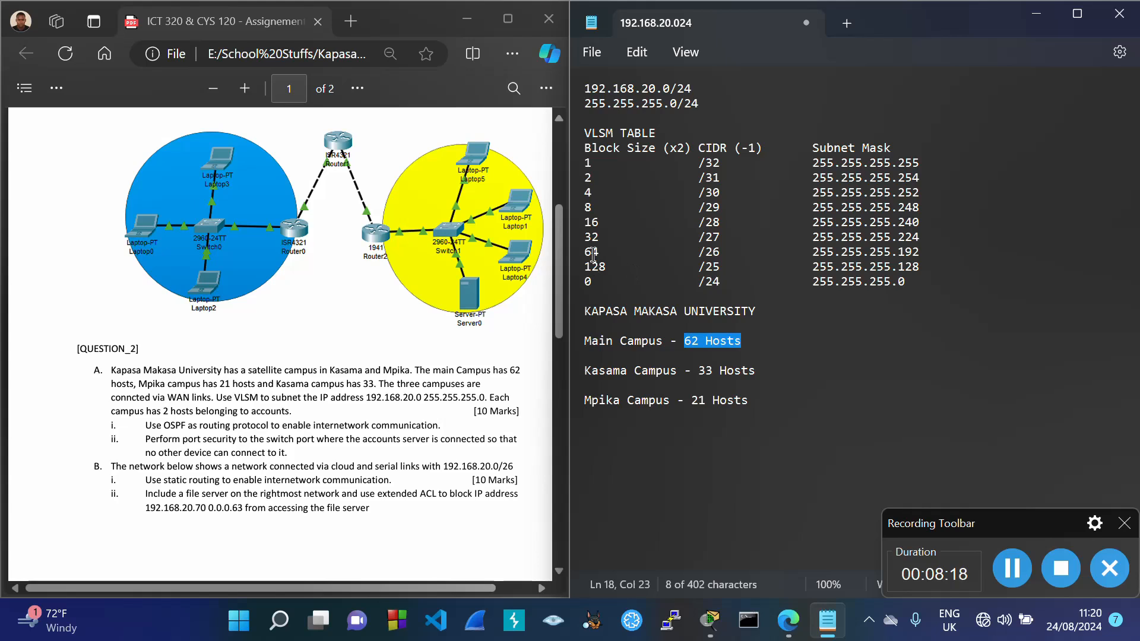
pyautogui.moveTo(586, 249); pyautogui.dragTo(940, 250)
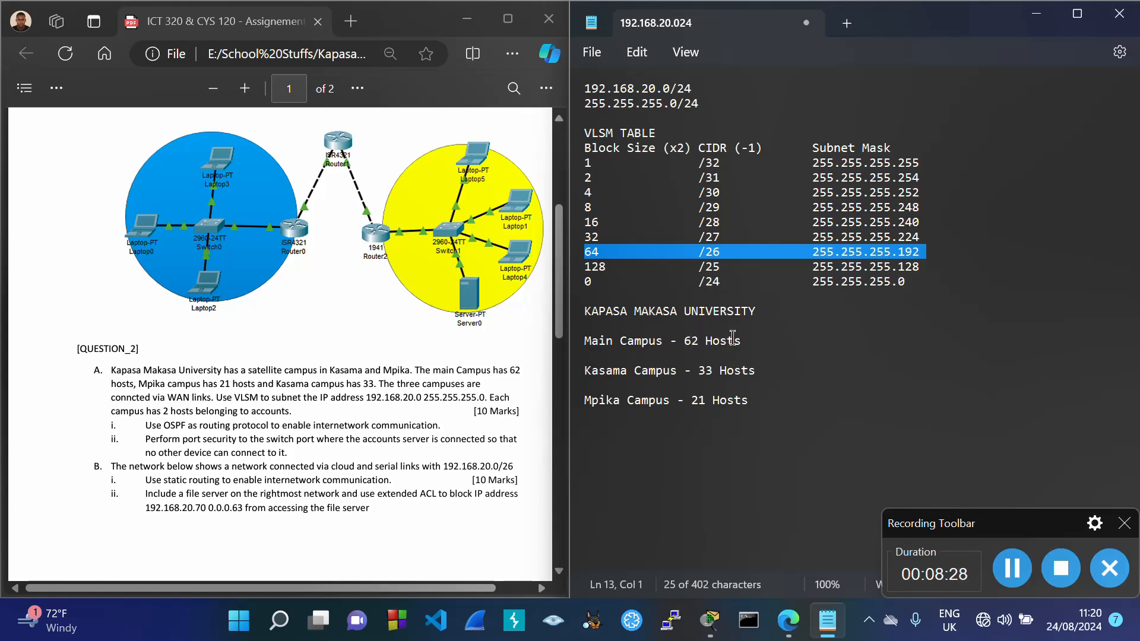
pyautogui.click(757, 343)
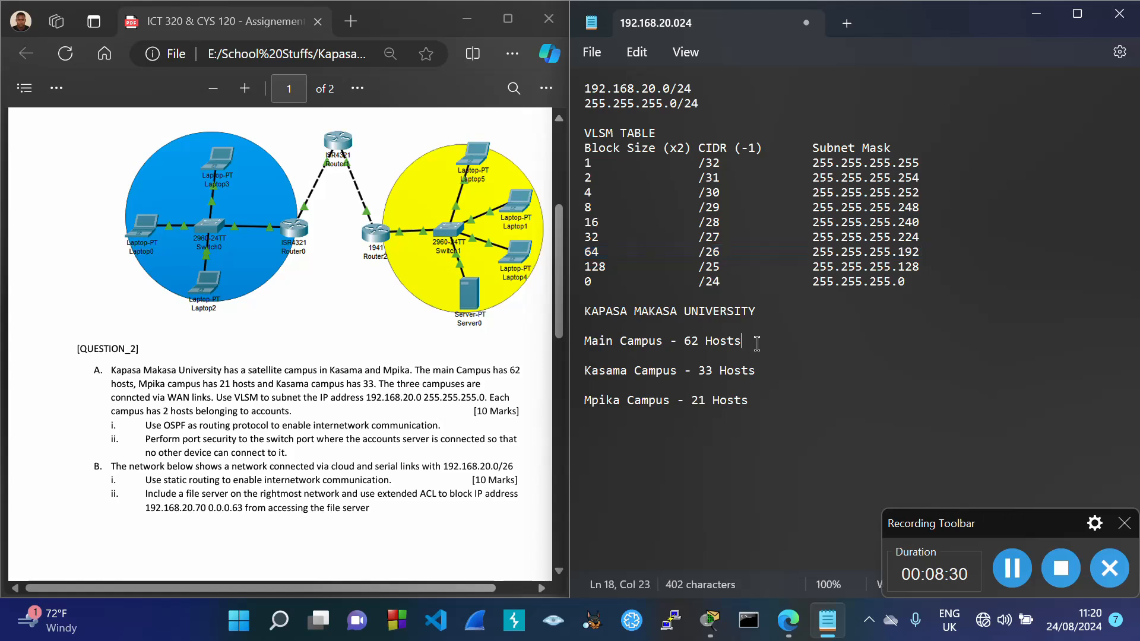
pyautogui.press('Return')
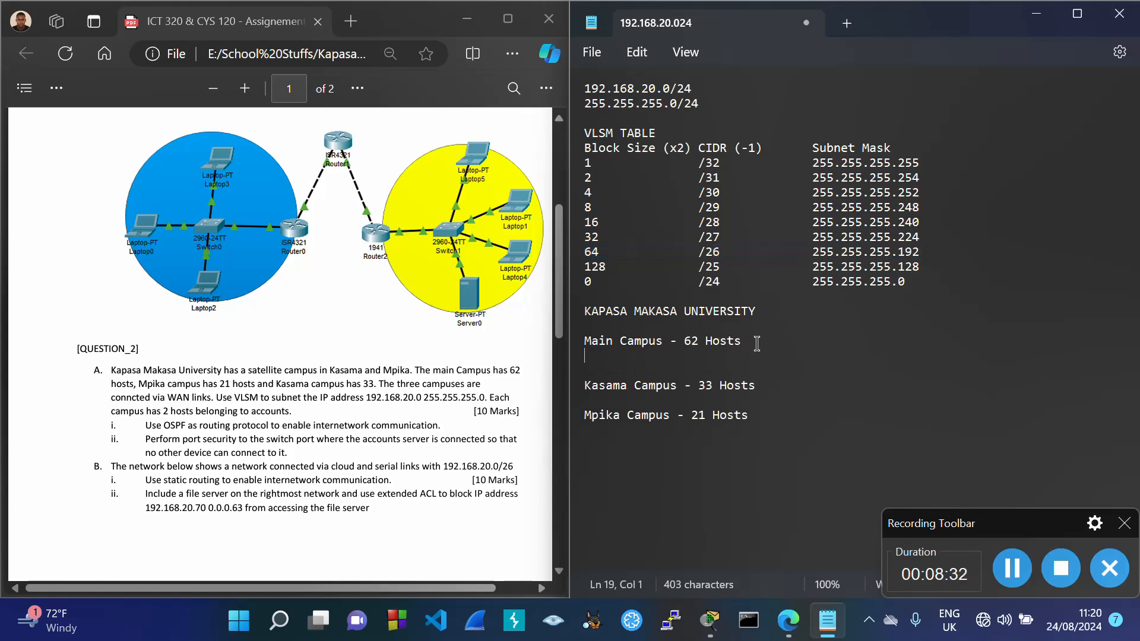
pyautogui.write('Block Size: ')
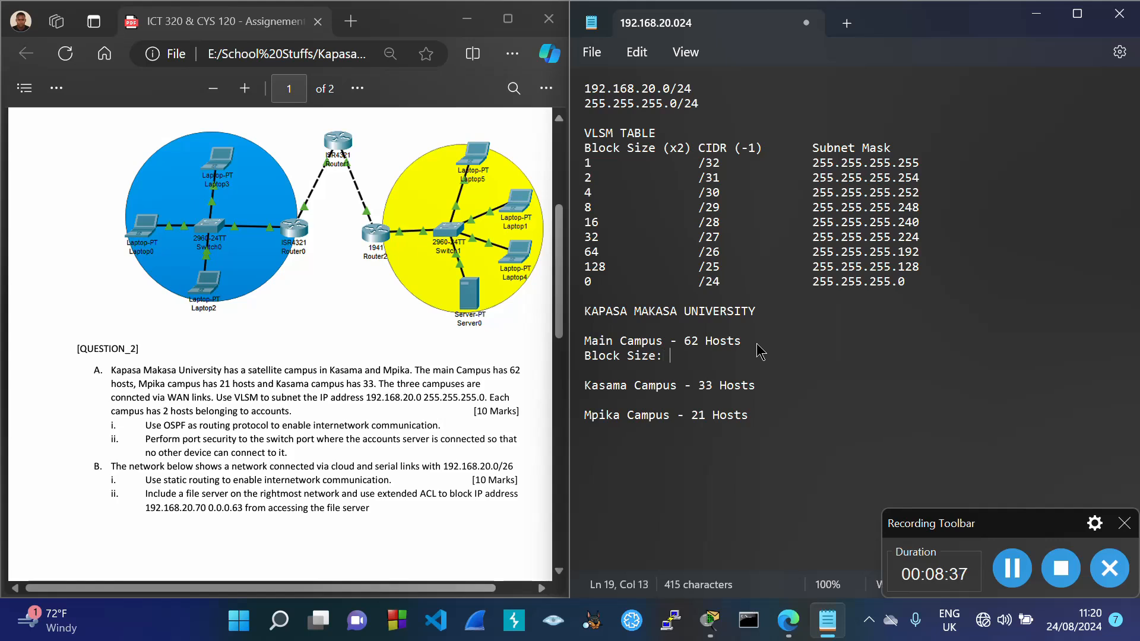
pyautogui.write('64')
pyautogui.press('Return')
pyautogui.write('H')
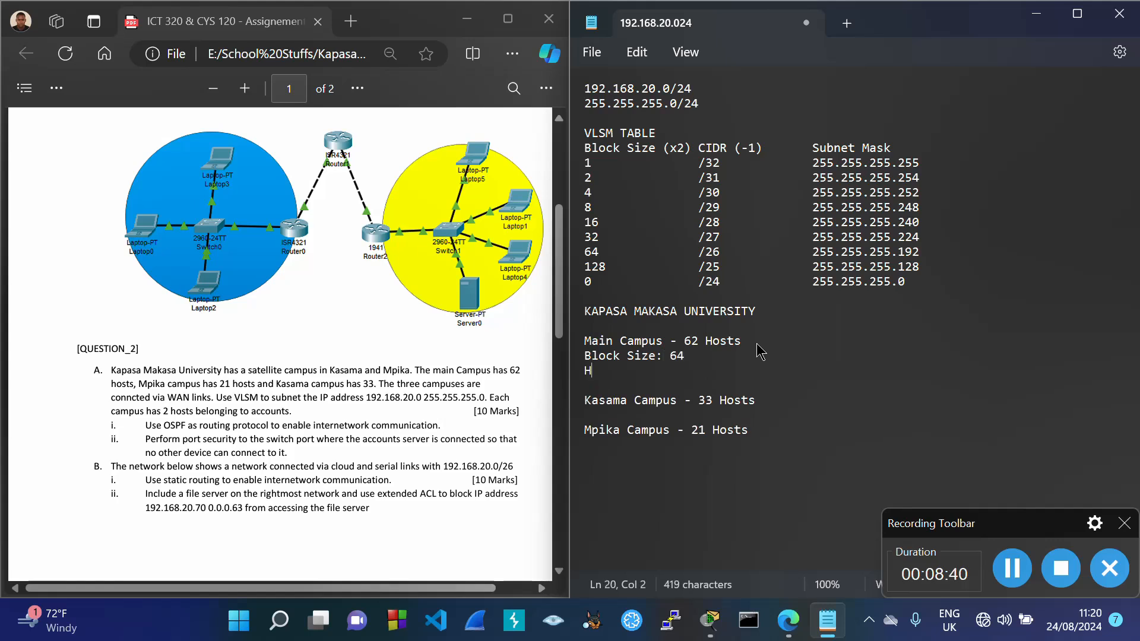
pyautogui.write('osts:')
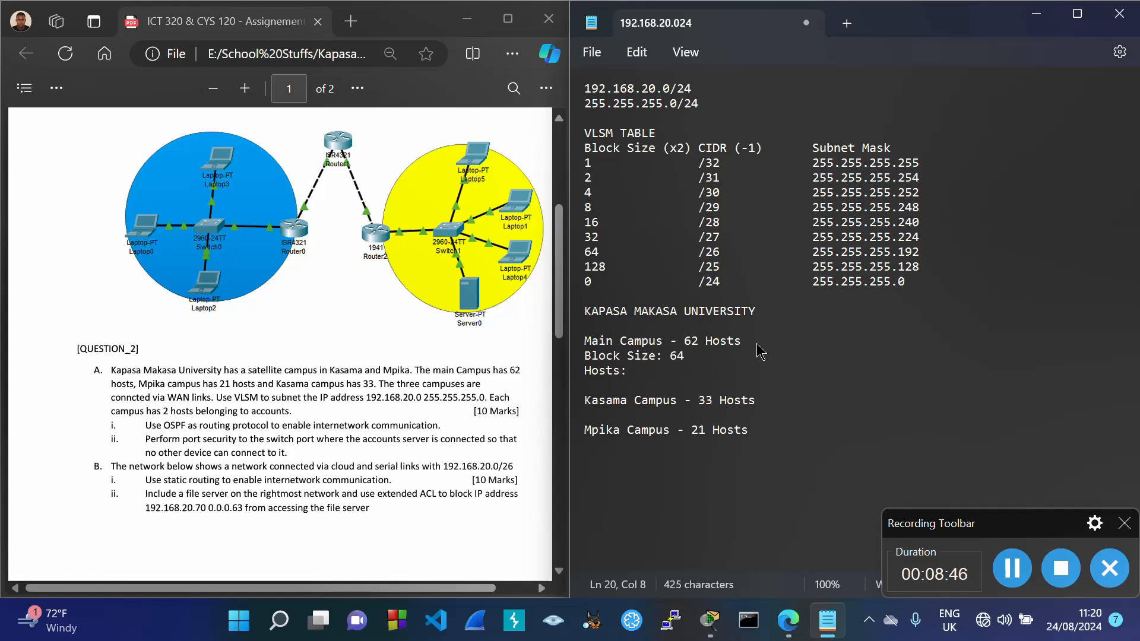
pyautogui.write(' 62')
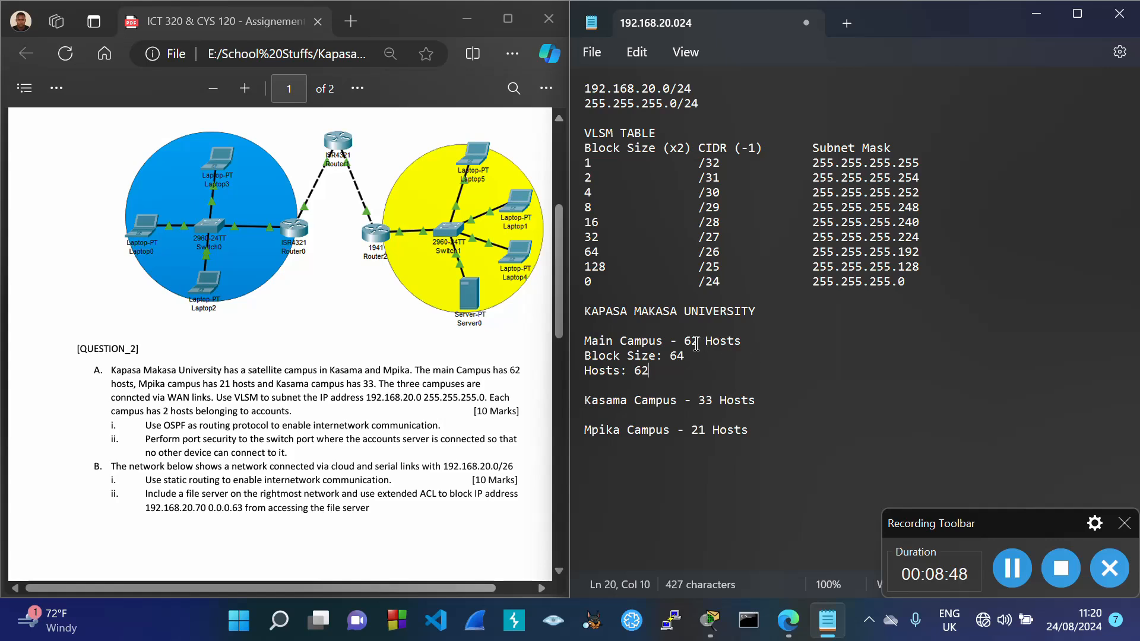
# Step: Add a 'Subnet Mask:' line filled with 255.255.255.192 copied from the /26 table row
pyautogui.moveTo(685, 342); pyautogui.dragTo(743, 343)
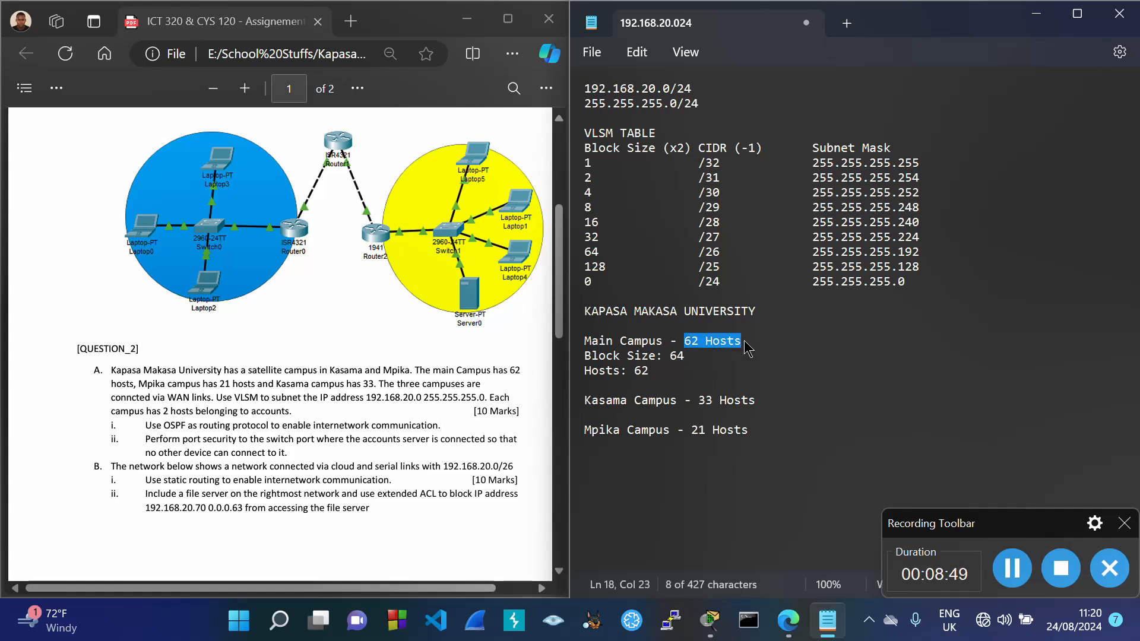
pyautogui.click(664, 373)
pyautogui.press('Return')
pyautogui.write('Sub')
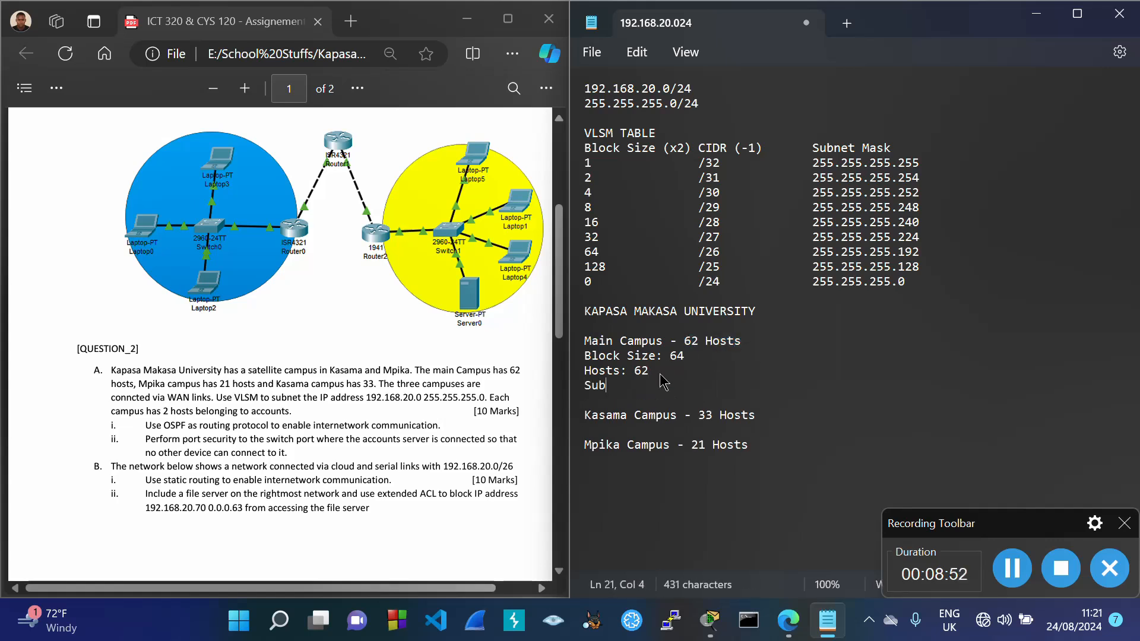
pyautogui.write('net Mas')
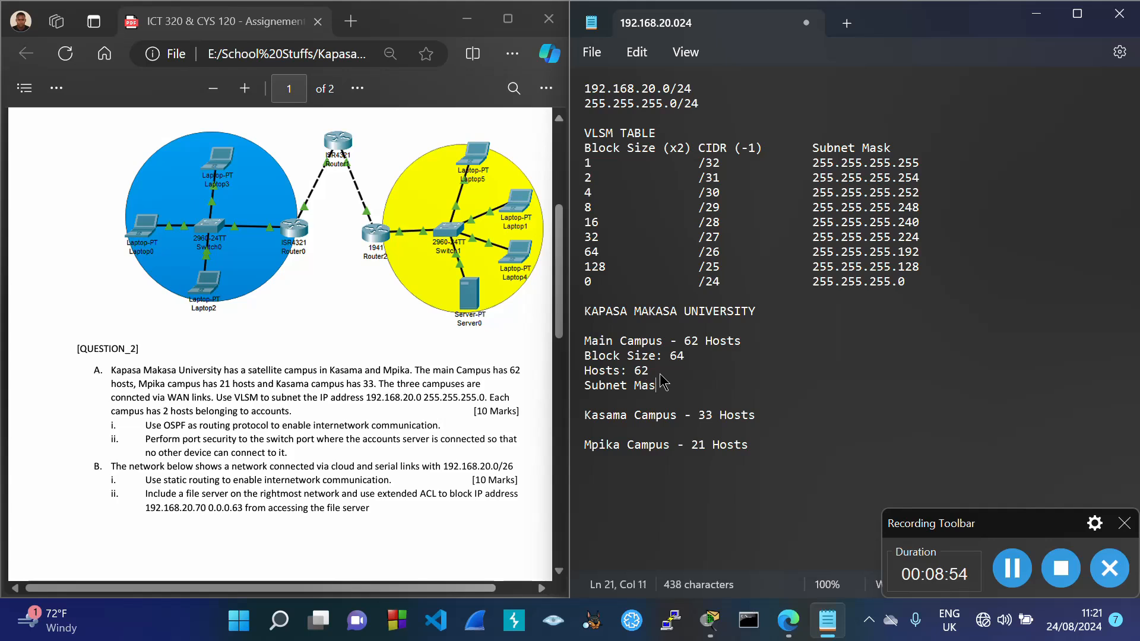
pyautogui.write('k:')
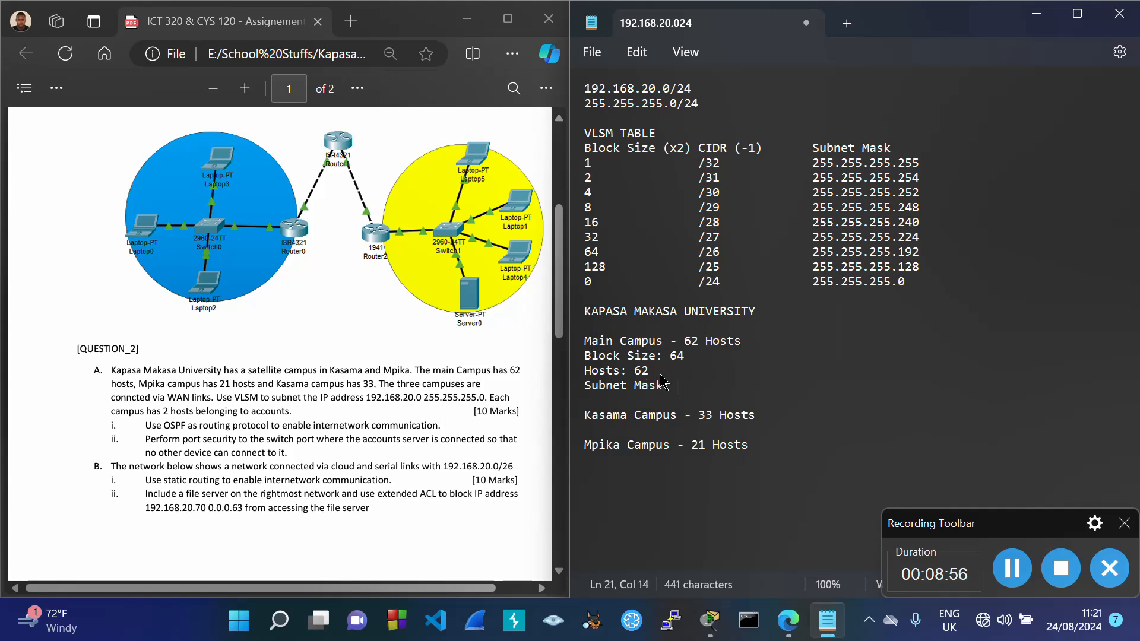
pyautogui.moveTo(588, 255); pyautogui.dragTo(938, 255)
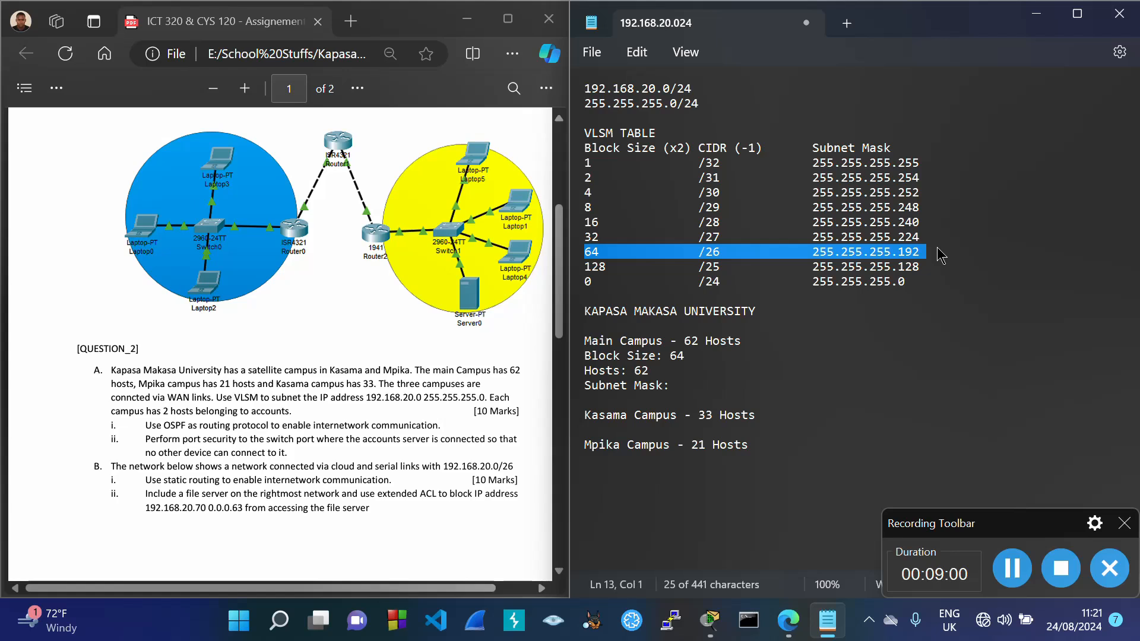
pyautogui.click(849, 252)
pyautogui.moveTo(814, 251); pyautogui.dragTo(929, 257)
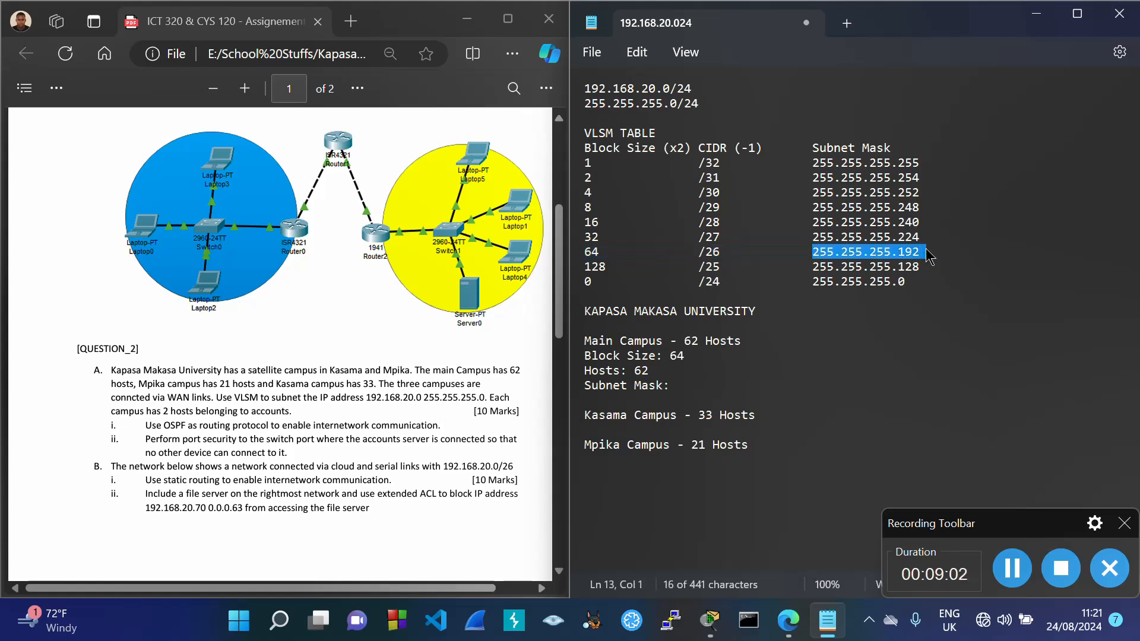
pyautogui.hotkey('ctrl', 'c')
pyautogui.click(695, 387)
pyautogui.hotkey('ctrl', 'v')
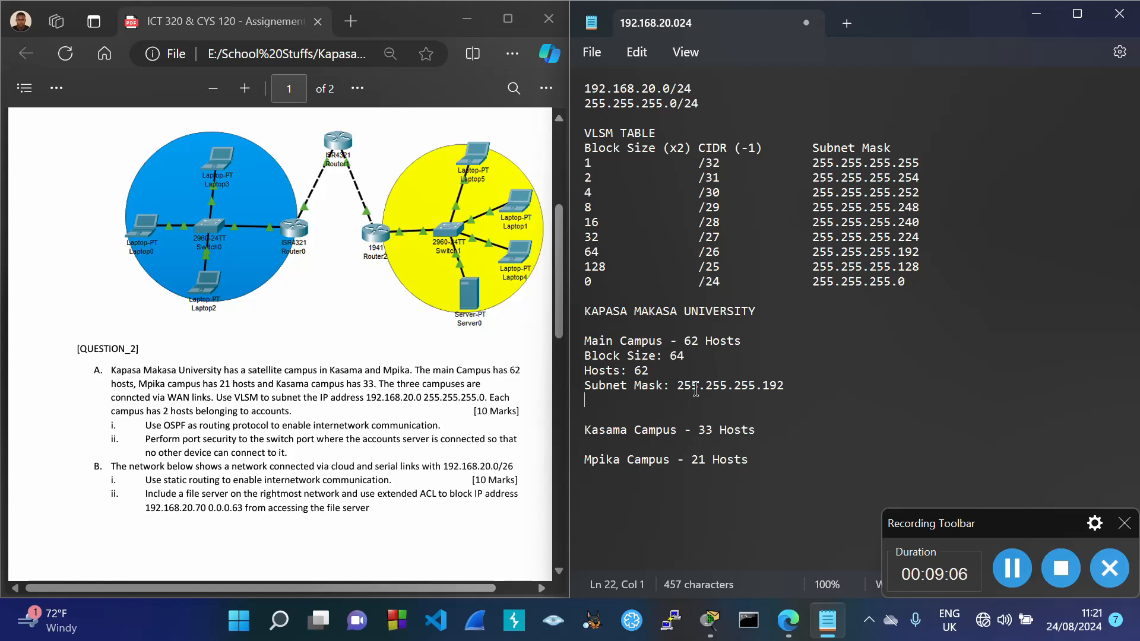
# Step: Write the Main Campus 'IP Address Range:' as 192.168.20.0 - 192.168.20.63
pyautogui.write('IP A')
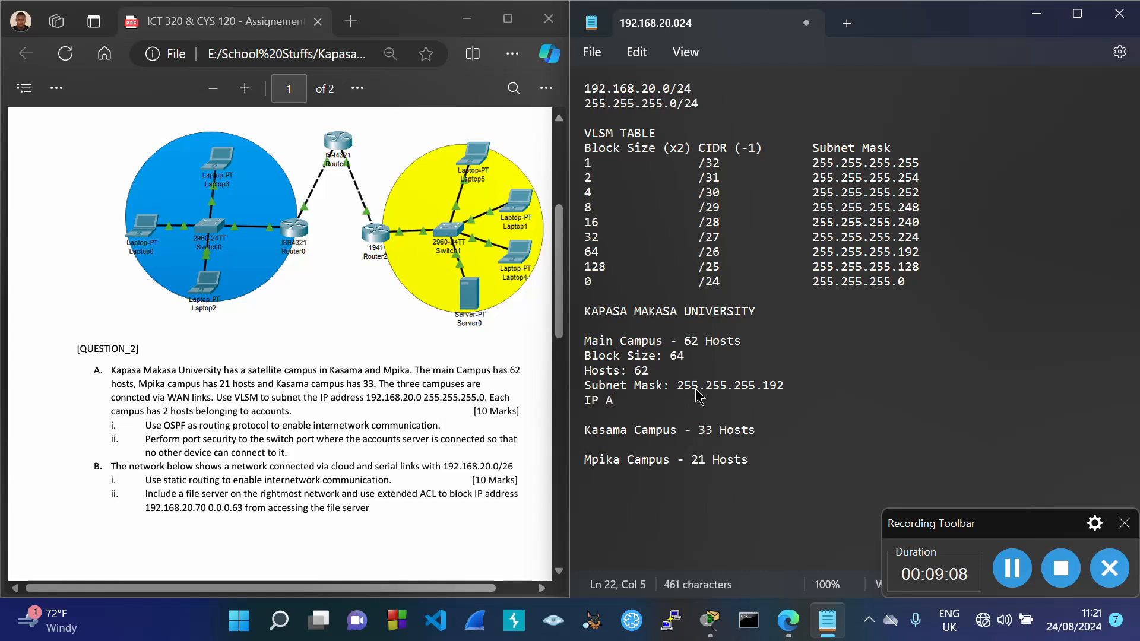
pyautogui.write('ddress ')
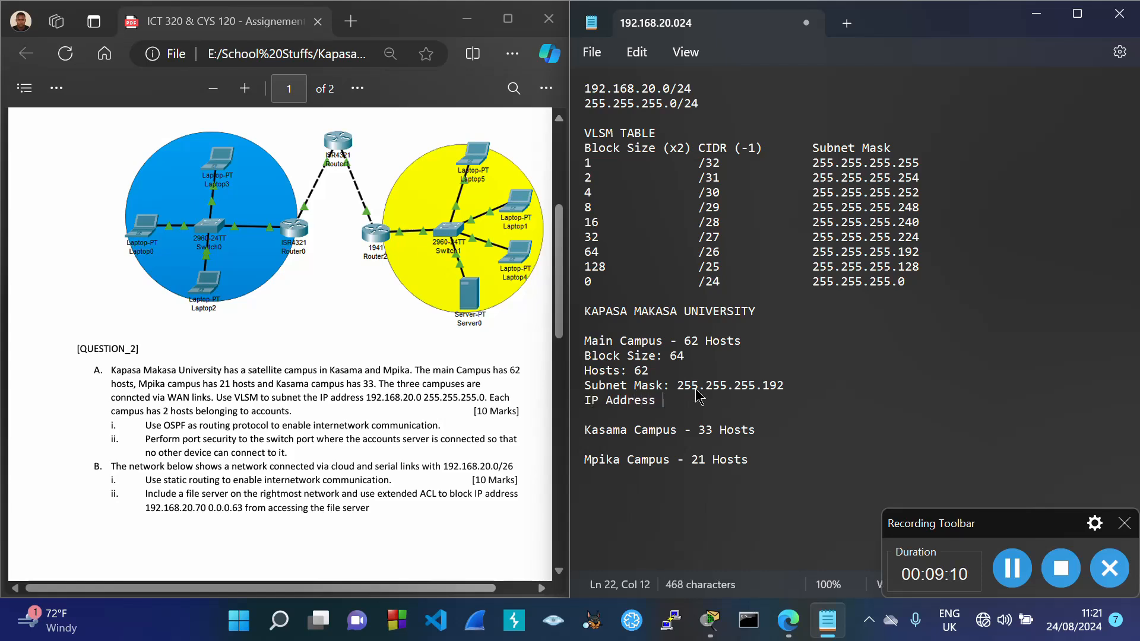
pyautogui.write('Range:')
pyautogui.moveTo(684, 341); pyautogui.dragTo(743, 348)
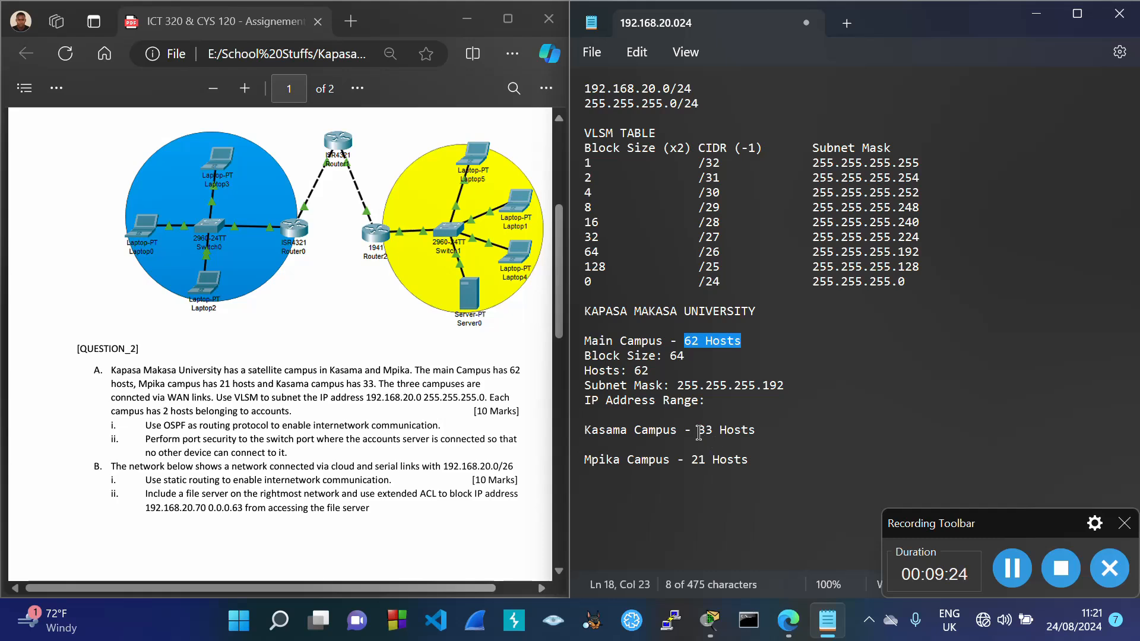
pyautogui.moveTo(698, 430); pyautogui.dragTo(764, 428)
pyautogui.moveTo(691, 461); pyautogui.dragTo(750, 462)
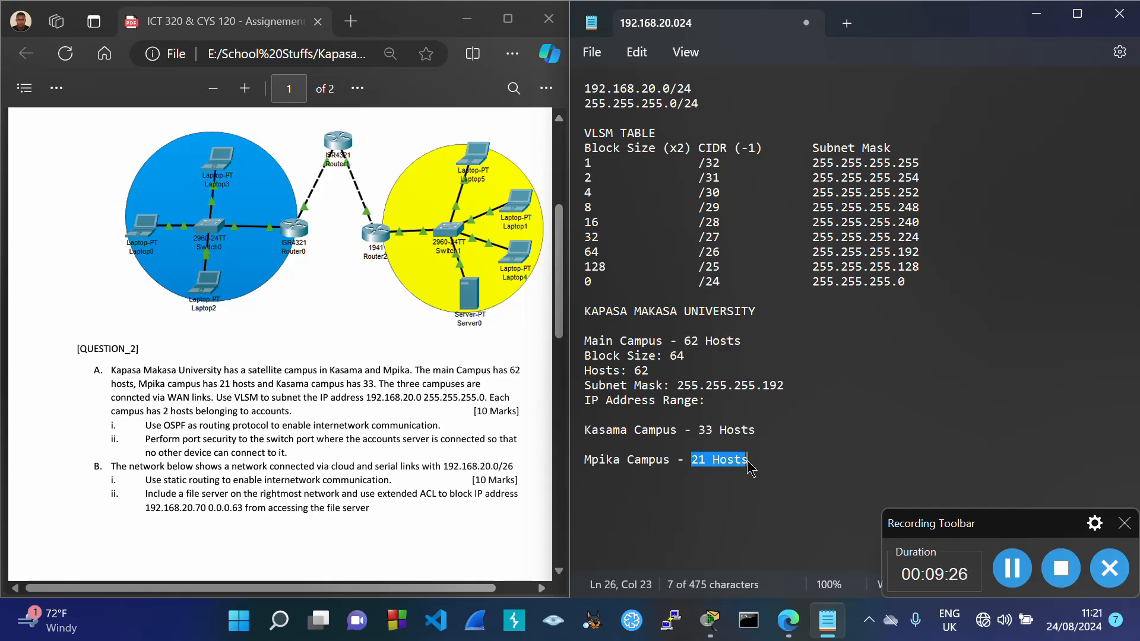
pyautogui.click(722, 402)
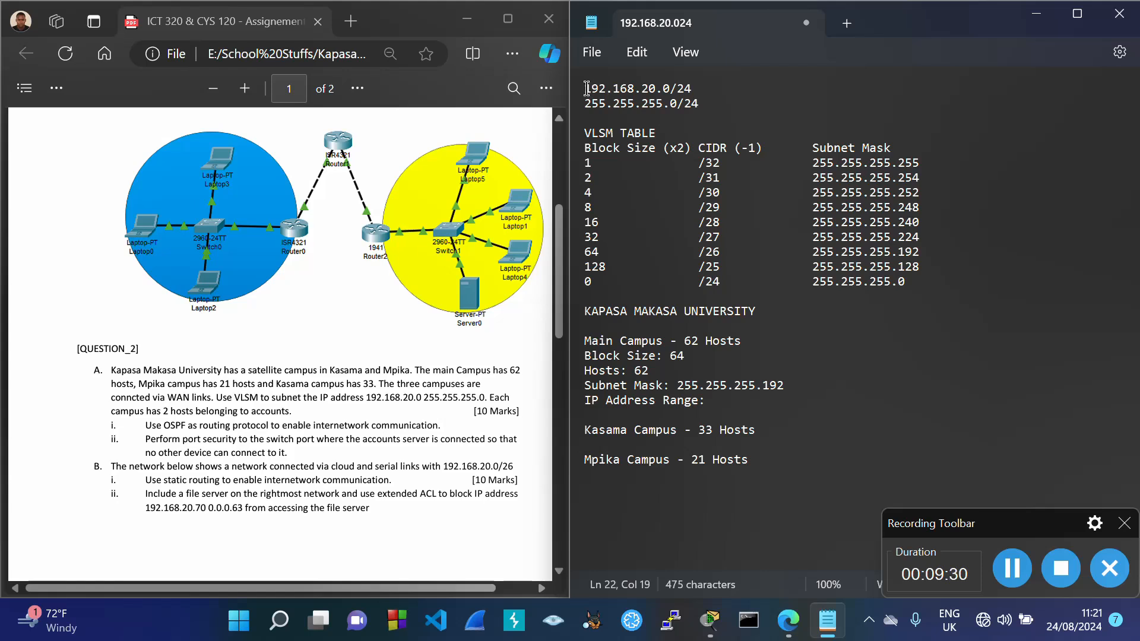
pyautogui.moveTo(587, 94); pyautogui.dragTo(673, 101)
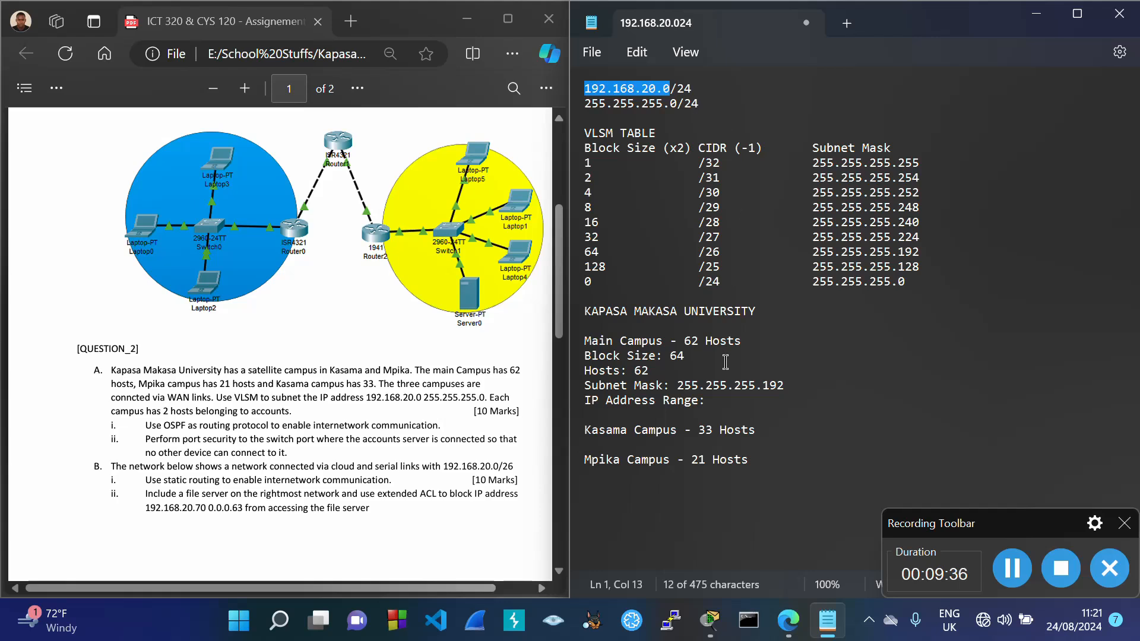
pyautogui.click(728, 401)
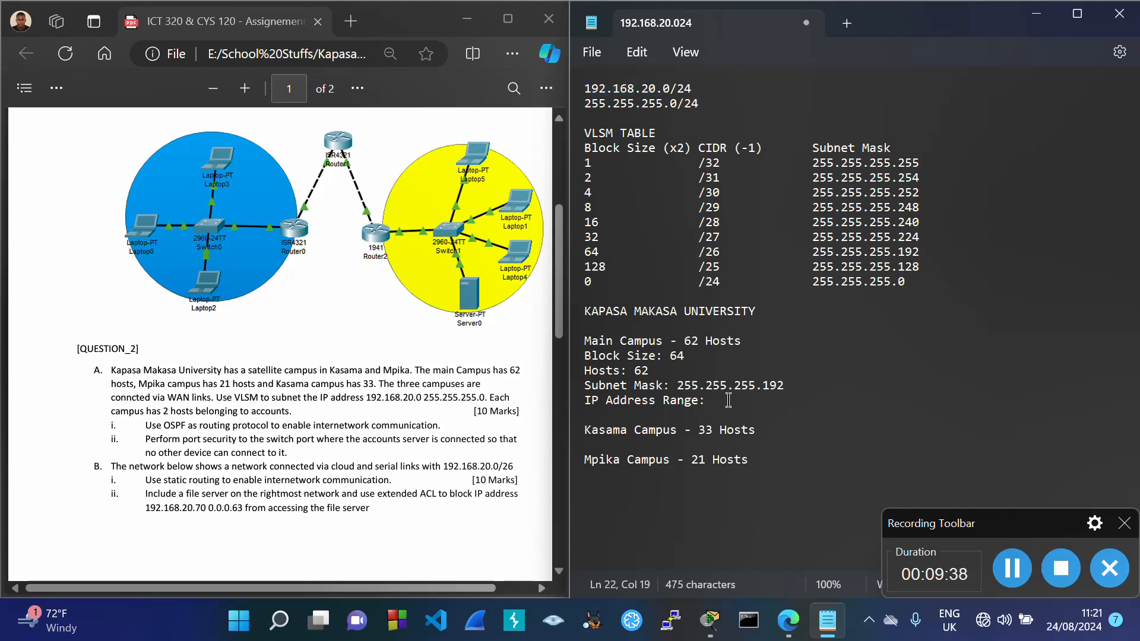
pyautogui.hotkey('ctrl', 'v')
pyautogui.write('-')
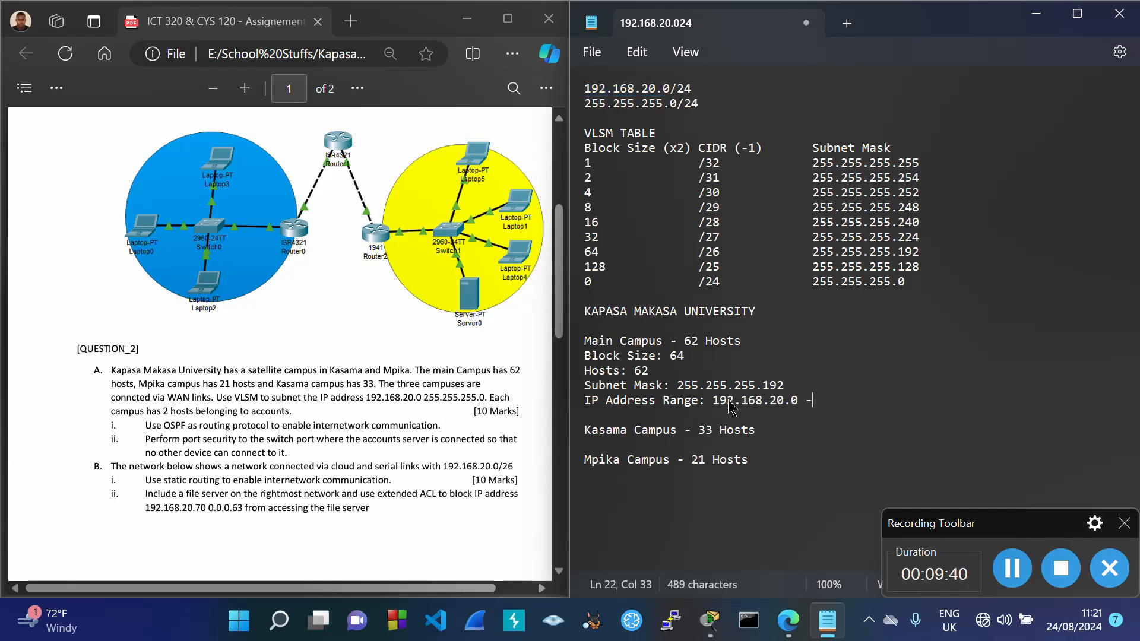
pyautogui.hotkey('ctrl', 'v')
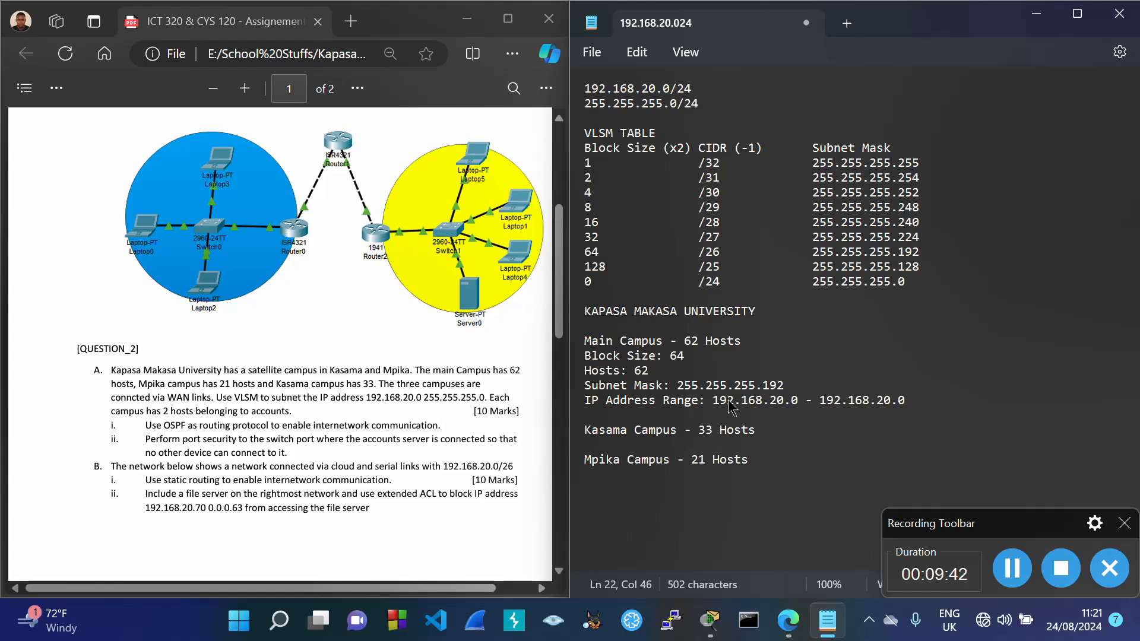
pyautogui.press('BackSpace')
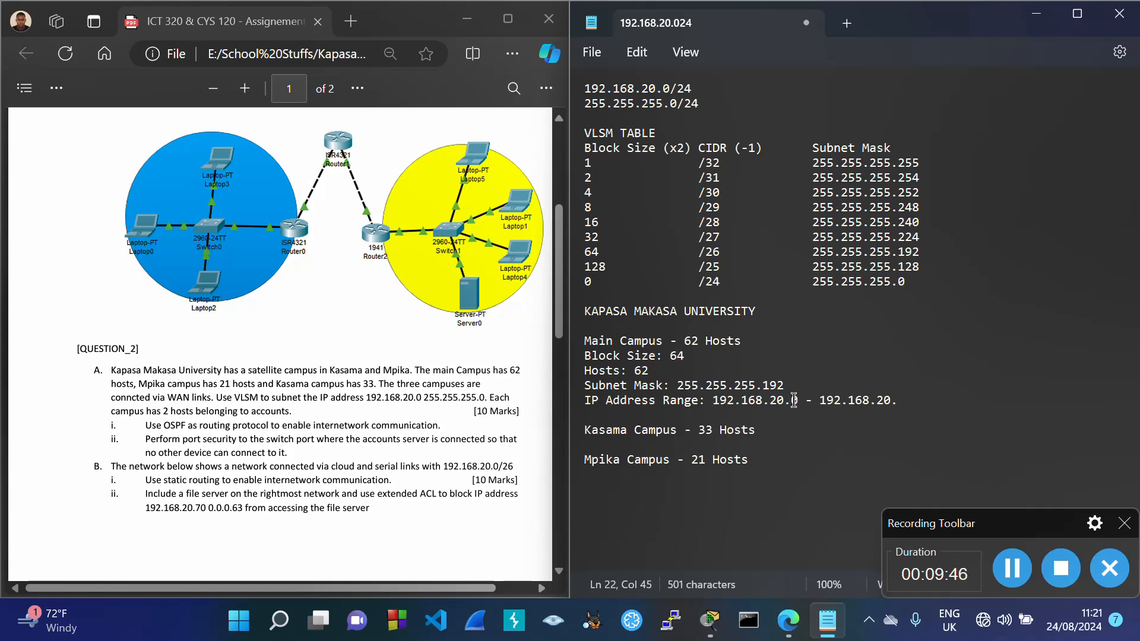
pyautogui.moveTo(793, 402); pyautogui.dragTo(800, 409)
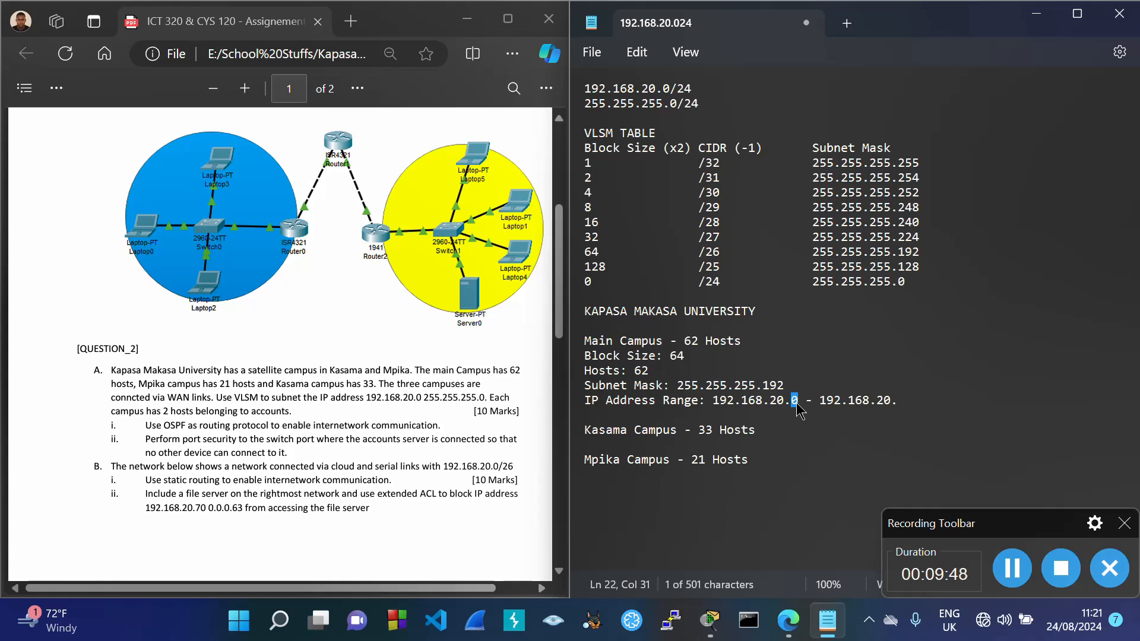
pyautogui.click(909, 402)
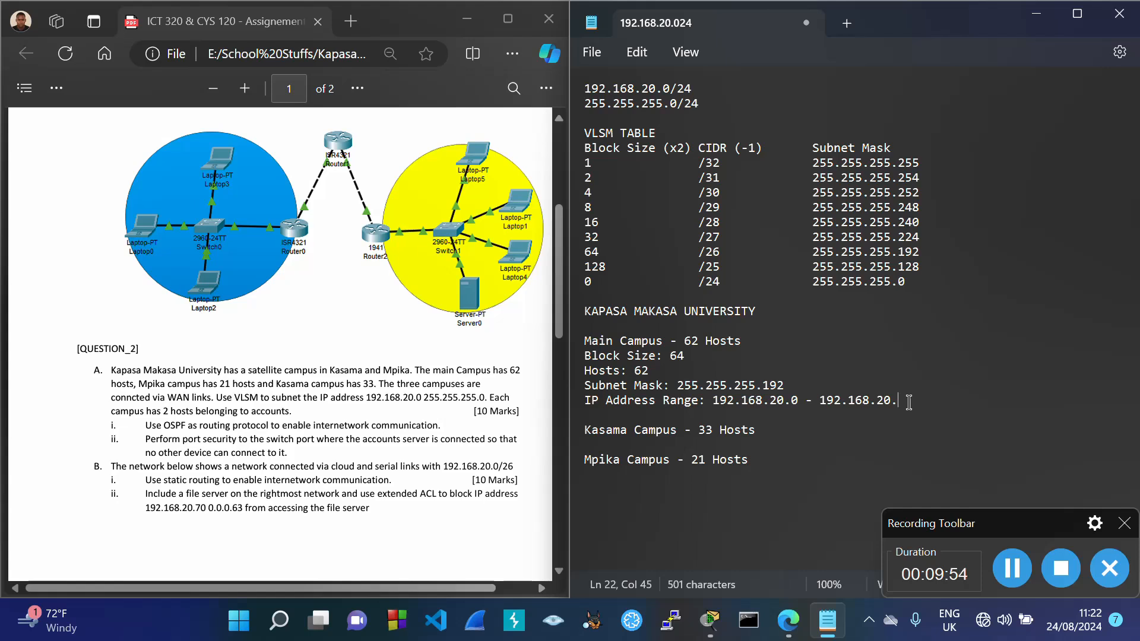
pyautogui.write('63')
# Step: Check the range endpoints 192.168.20.0 and 63 against the 62 hosts and block size
pyautogui.moveTo(712, 402); pyautogui.dragTo(916, 411)
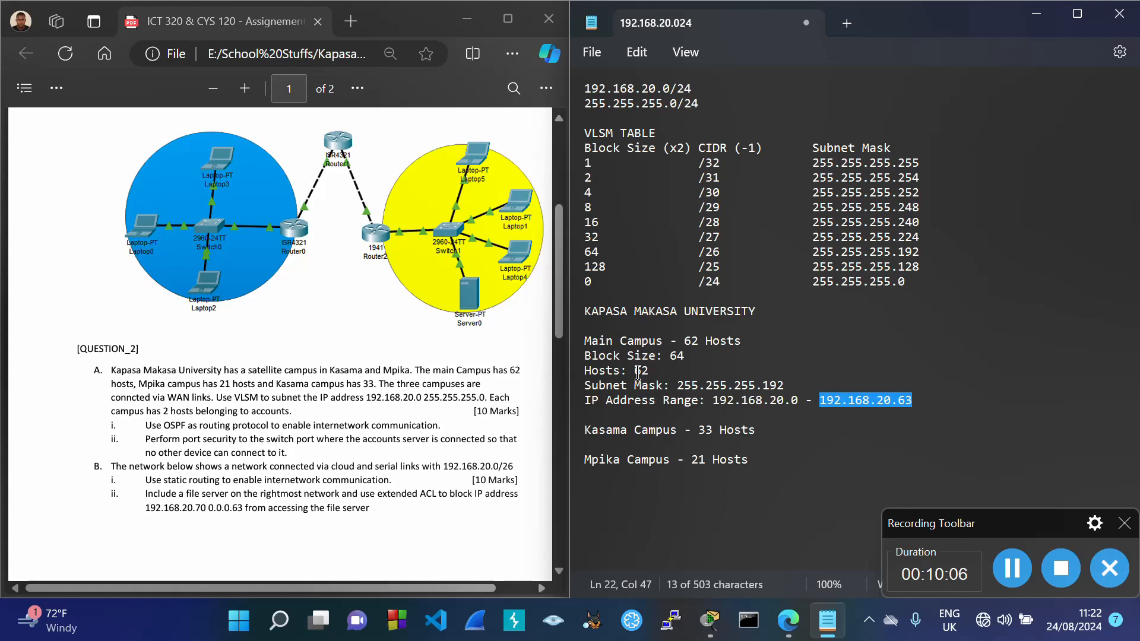
pyautogui.moveTo(635, 373); pyautogui.dragTo(658, 380)
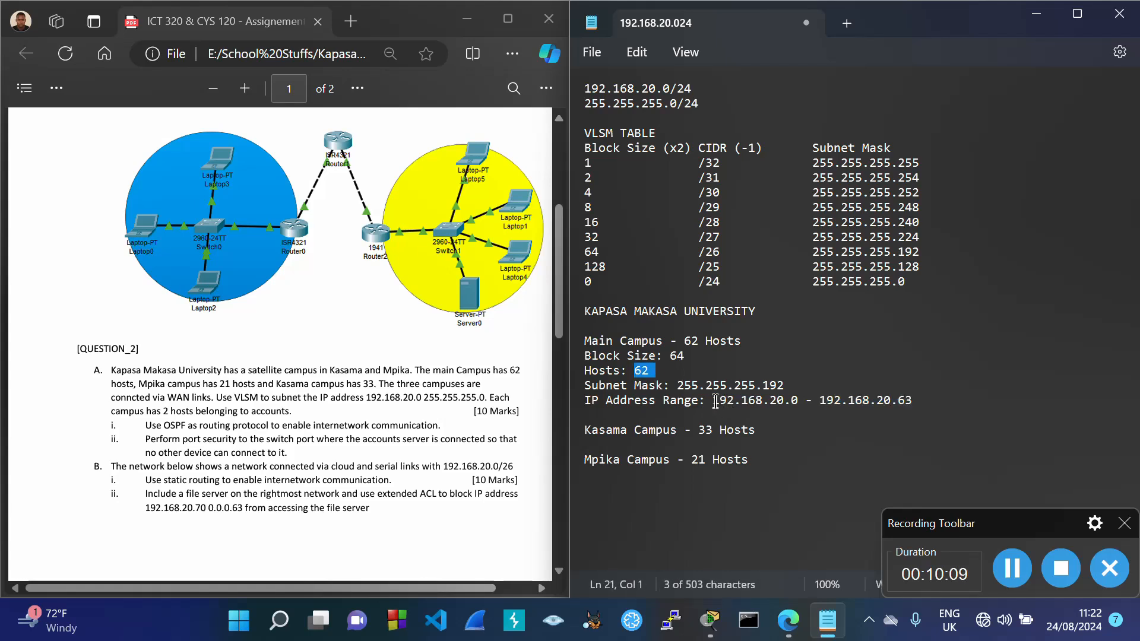
pyautogui.moveTo(713, 402); pyautogui.dragTo(798, 410)
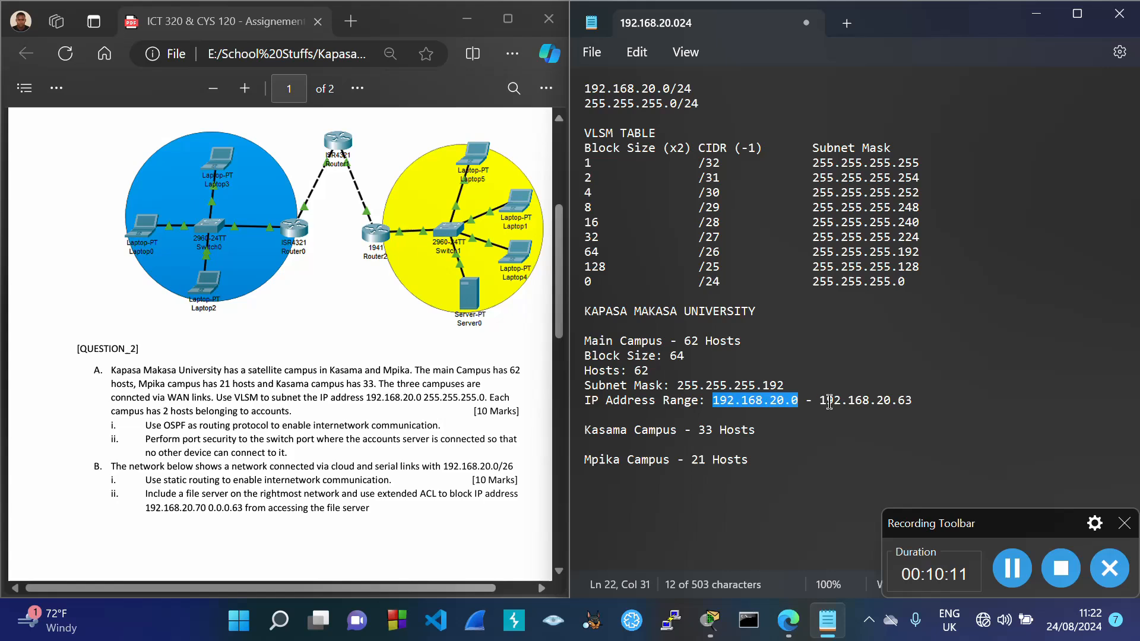
pyautogui.moveTo(830, 402); pyautogui.dragTo(915, 412)
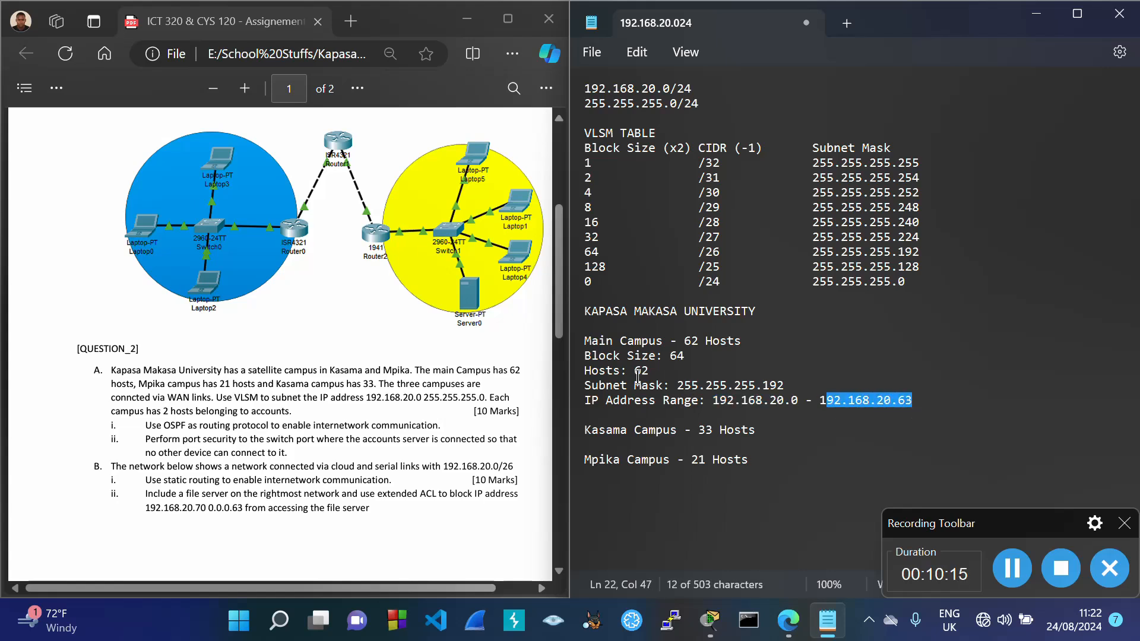
pyautogui.moveTo(636, 374)
pyautogui.mouseDown()
pyautogui.moveTo(658, 378)
pyautogui.moveTo(691, 358)
pyautogui.moveTo(660, 372)
pyautogui.mouseUp()
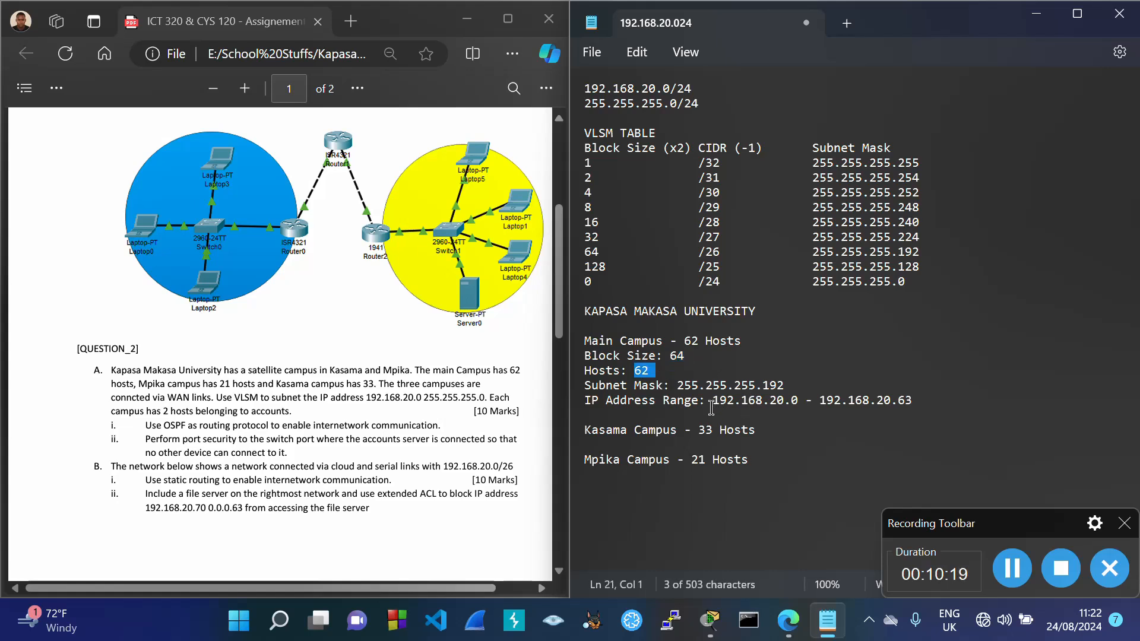
pyautogui.moveTo(711, 407); pyautogui.dragTo(801, 415)
pyautogui.hotkey('ctrl', 'c')
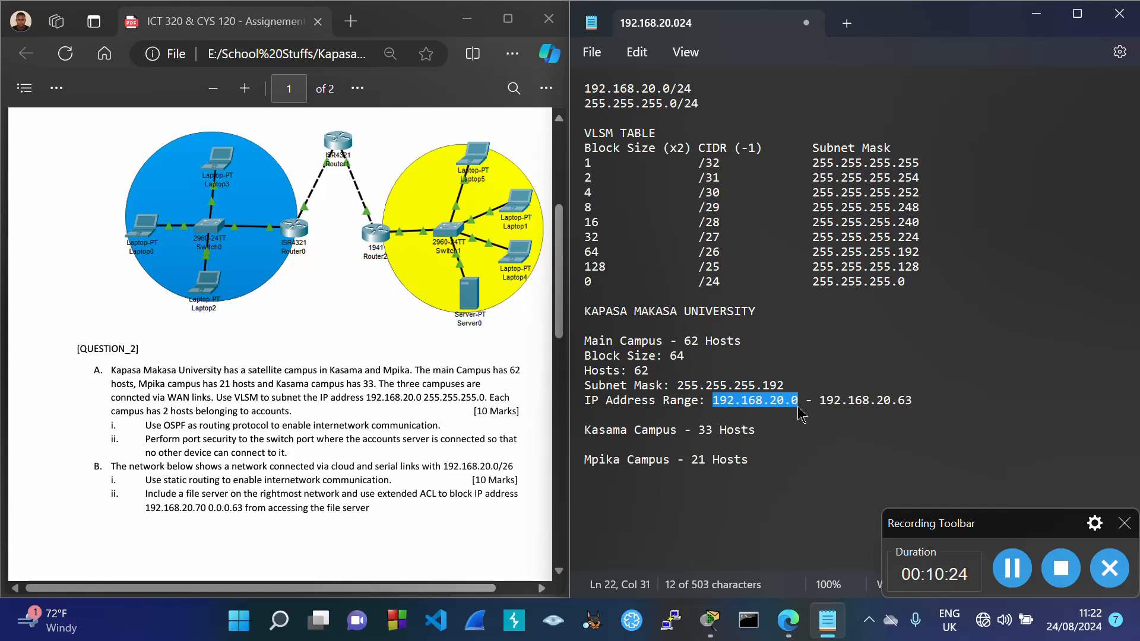
pyautogui.moveTo(898, 410); pyautogui.dragTo(919, 414)
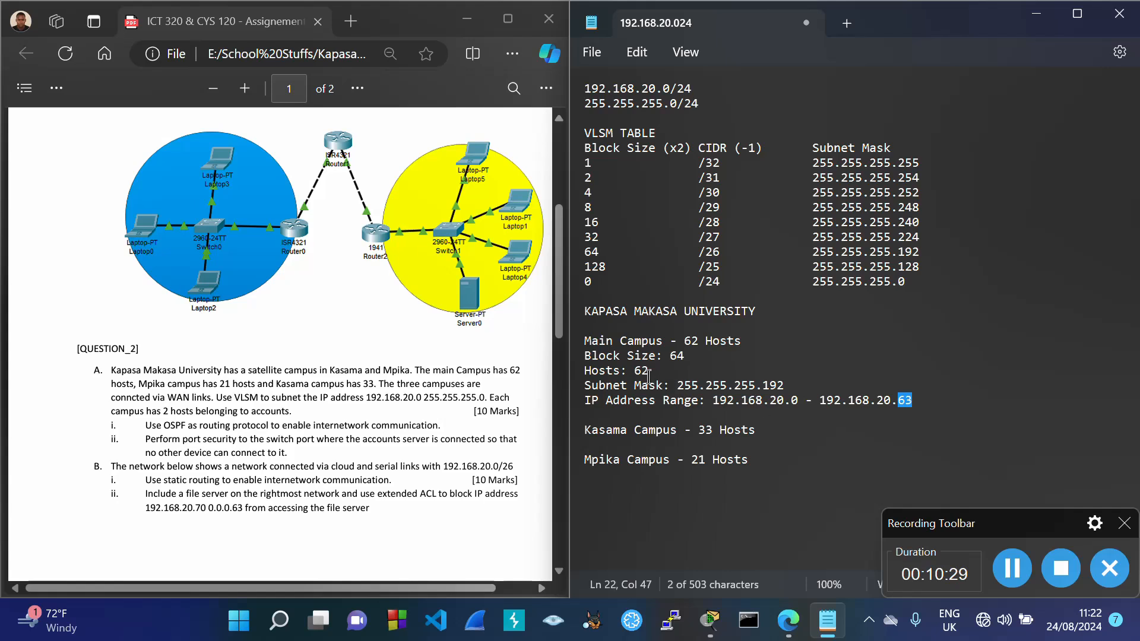
pyautogui.moveTo(634, 371); pyautogui.dragTo(660, 379)
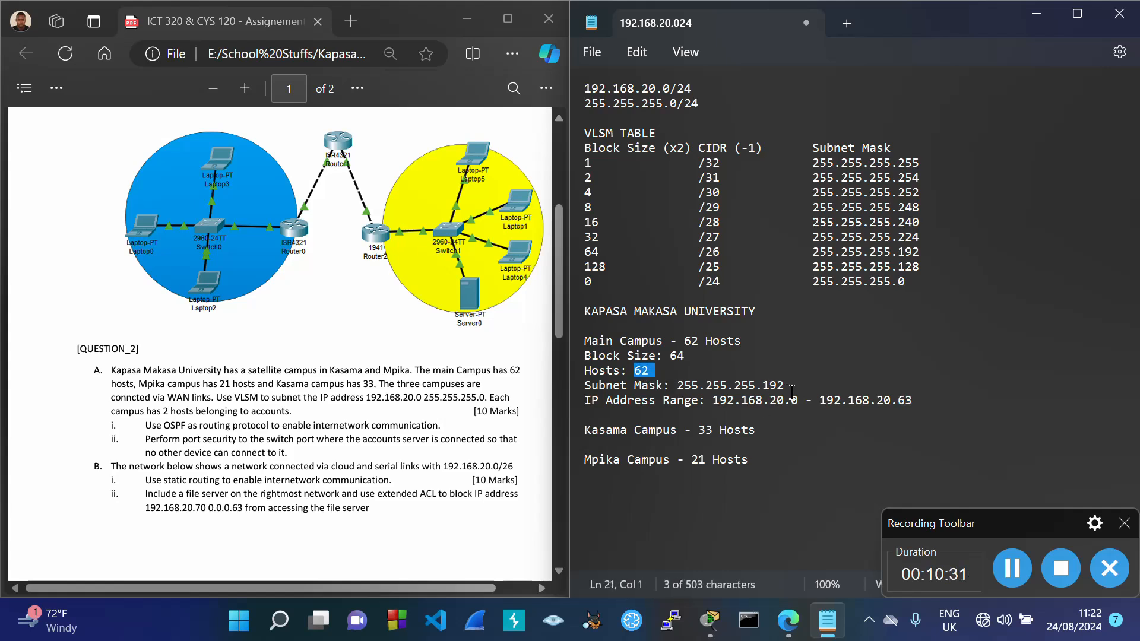
# Step: Add 'Default Gateway: 192.168.20.1' below the range and select the five Main Campus detail lines
pyautogui.click(924, 399)
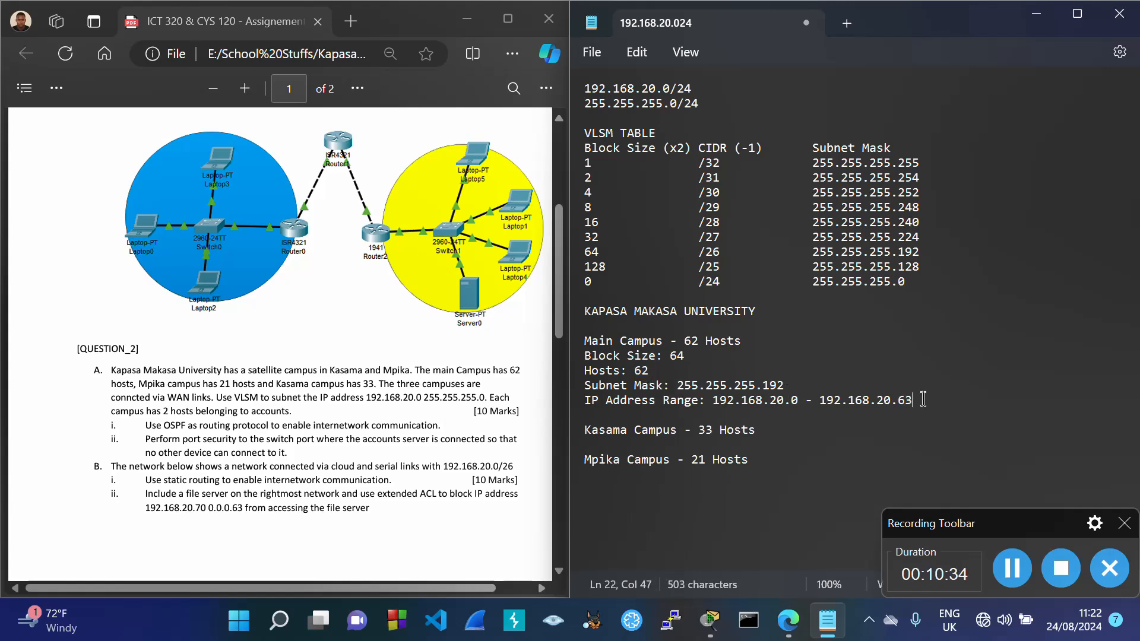
pyautogui.press('Return')
pyautogui.write('Def')
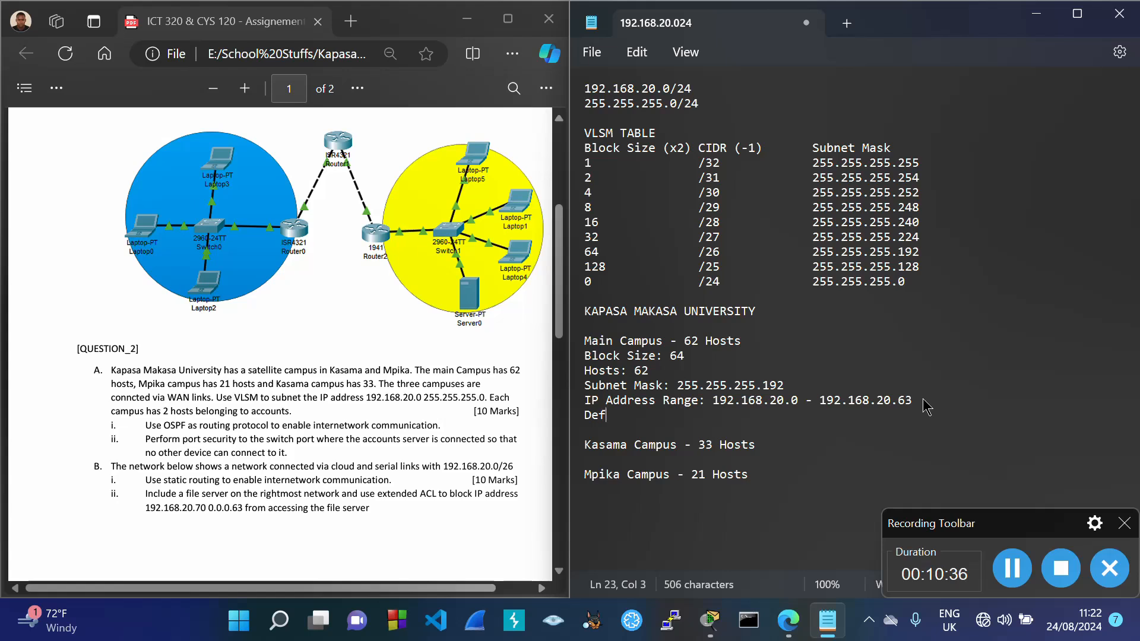
pyautogui.write('ault Gatewa')
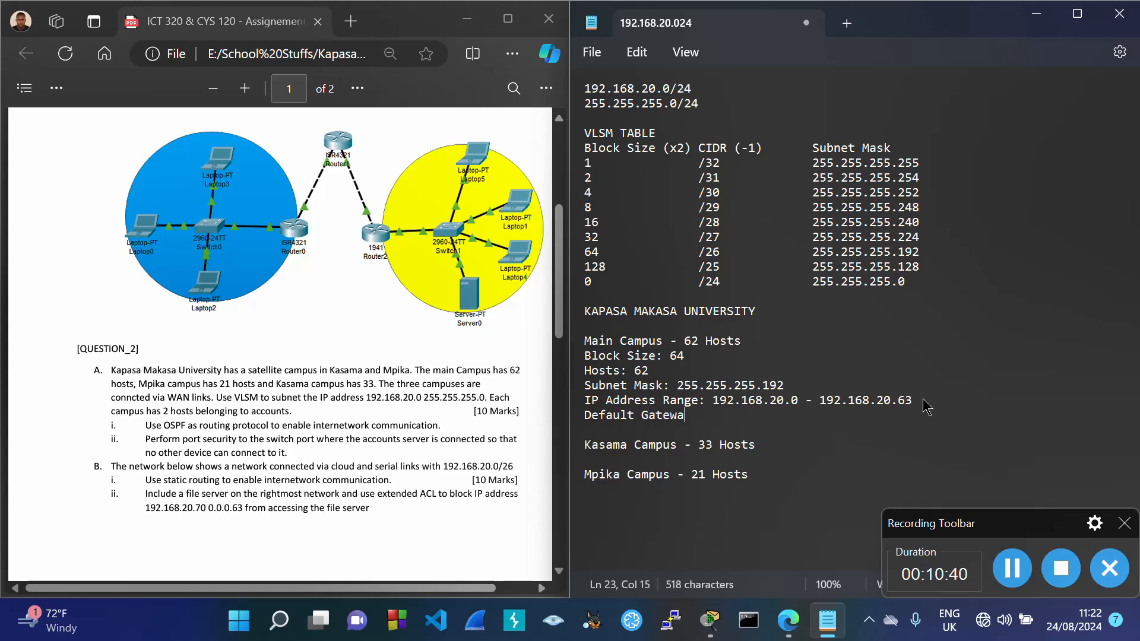
pyautogui.write('y:')
pyautogui.hotkey('ctrl', 'v')
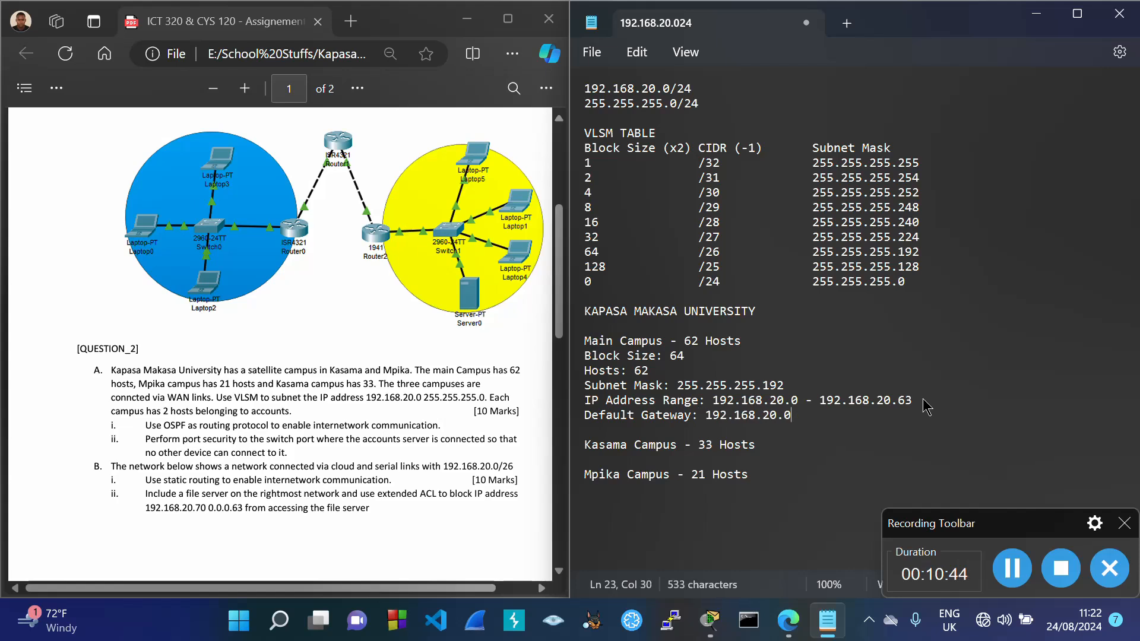
pyautogui.press('BackSpace')
pyautogui.moveTo(714, 402); pyautogui.dragTo(918, 404)
pyautogui.click(801, 417)
pyautogui.write('1')
pyautogui.moveTo(584, 356); pyautogui.dragTo(795, 428)
pyautogui.hotkey('ctrl', 'c')
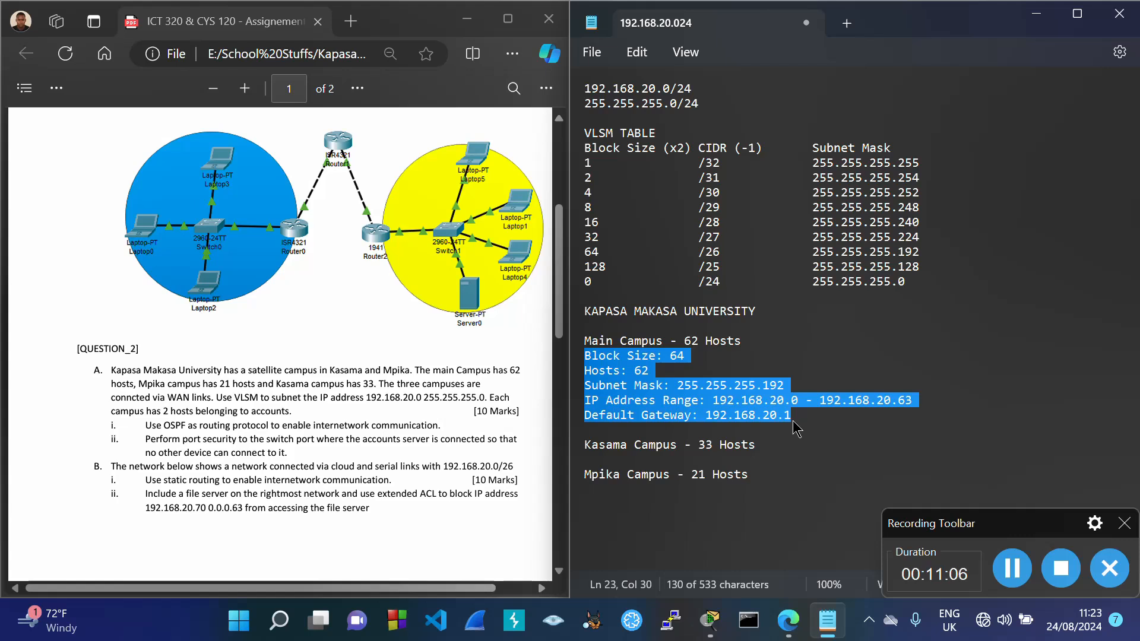
# Step: Paste the copied Main Campus details under the Kasama Campus - 33 Hosts heading
pyautogui.click(765, 447)
pyautogui.press('Return')
pyautogui.hotkey('ctrl', 'v')
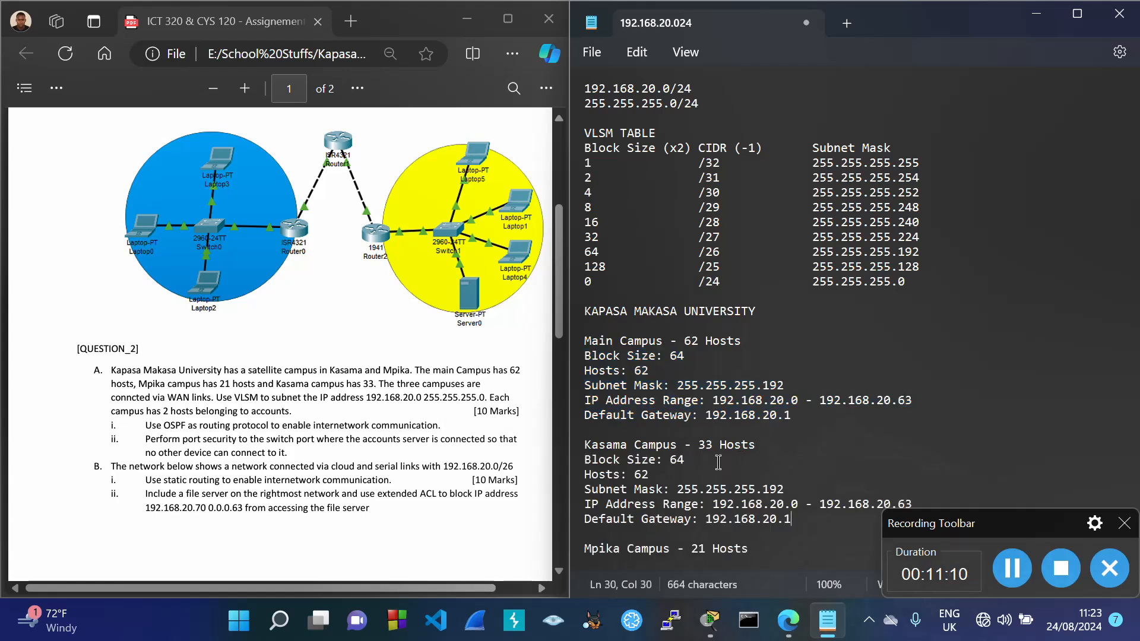
pyautogui.moveTo(700, 446); pyautogui.dragTo(770, 456)
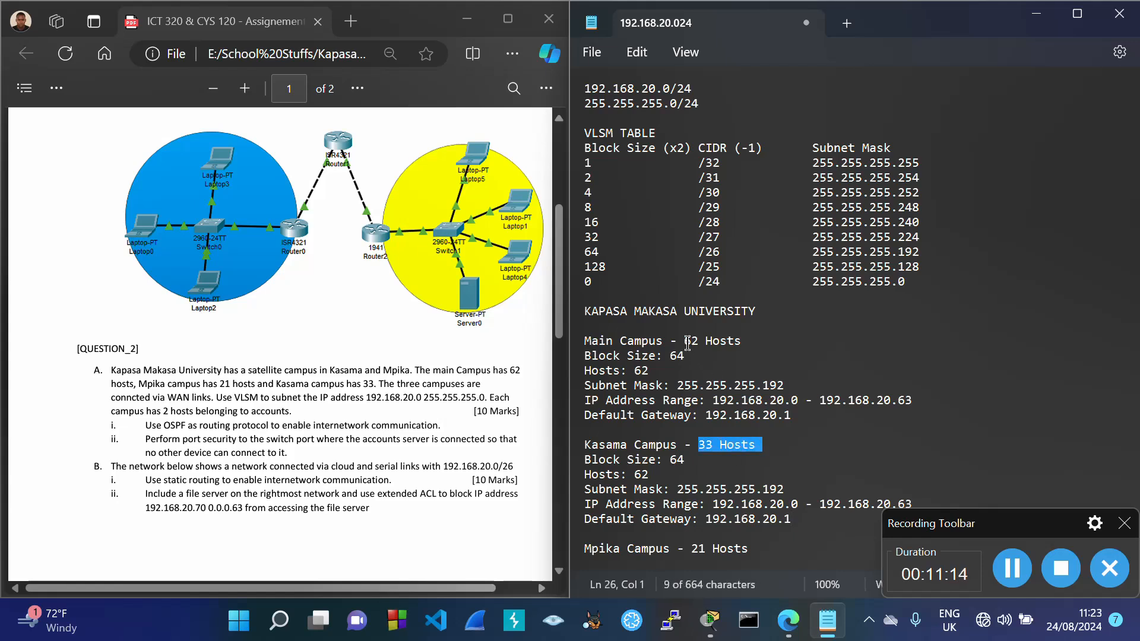
pyautogui.moveTo(685, 343); pyautogui.dragTo(755, 348)
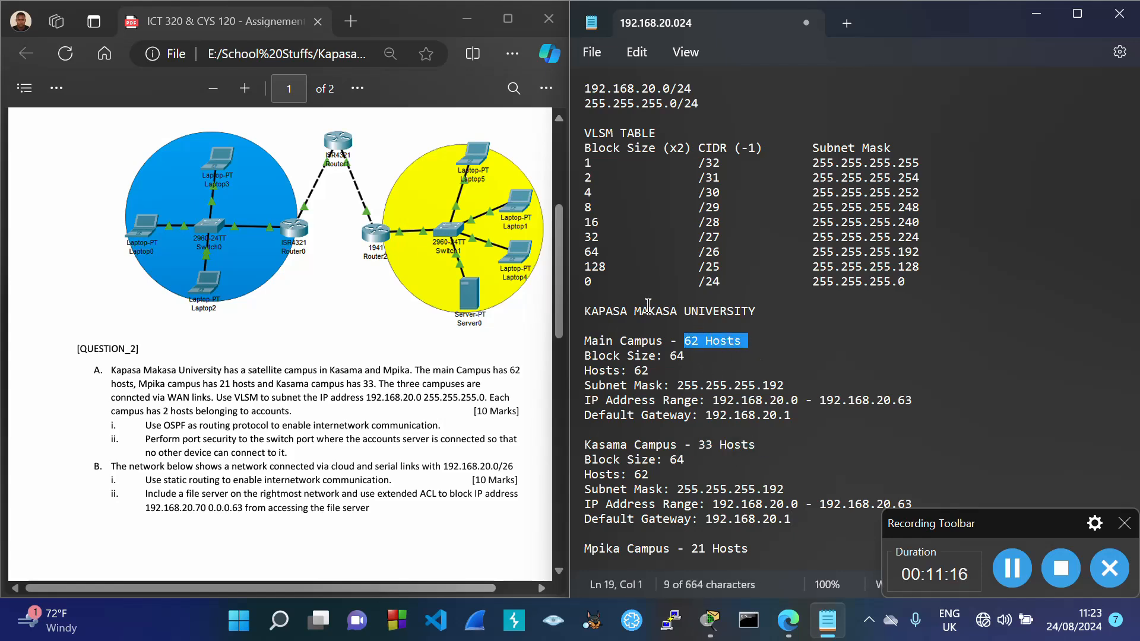
pyautogui.moveTo(598, 251); pyautogui.dragTo(743, 262)
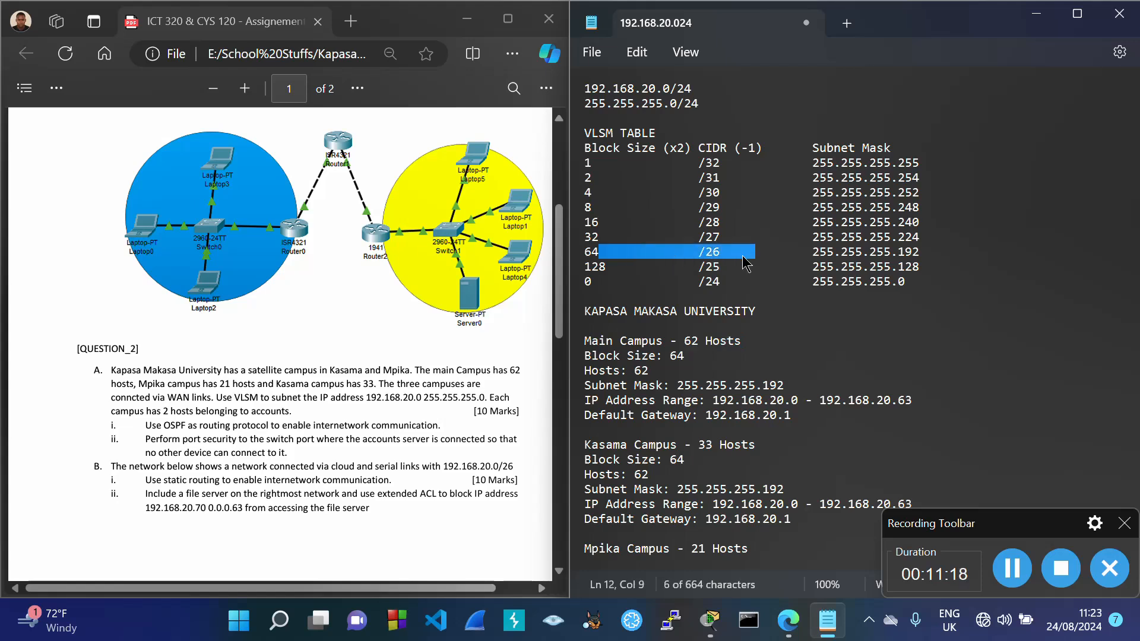
# Step: Append /26 to the Main Campus mask and compare Kasama's values with the 64 /26 table row
pyautogui.click(758, 337)
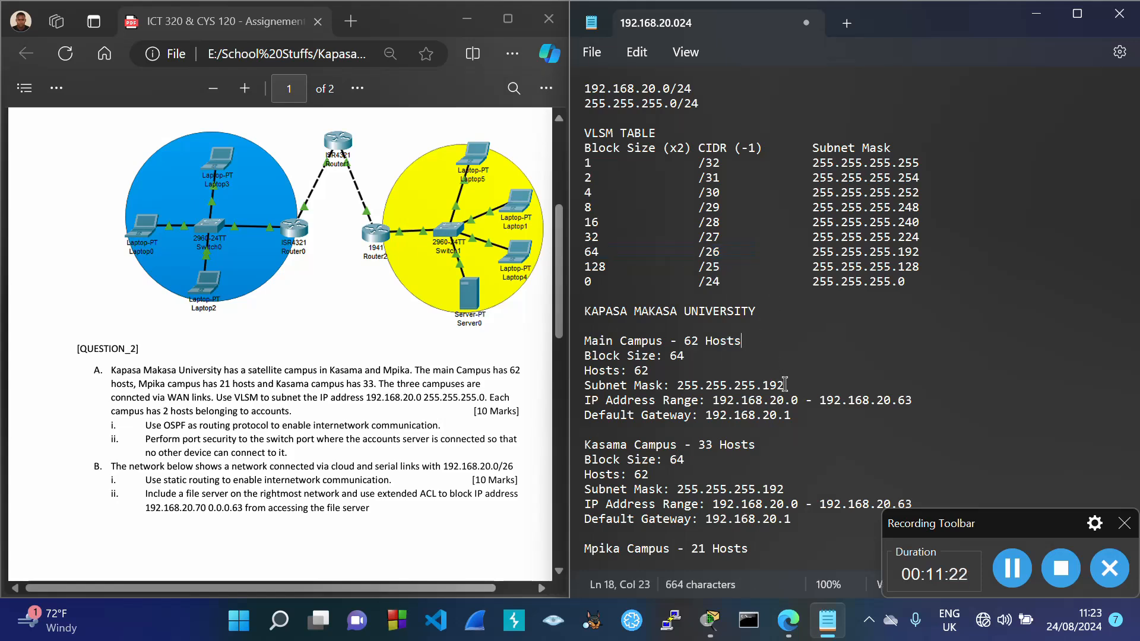
pyautogui.write('/26')
pyautogui.moveTo(699, 446); pyautogui.dragTo(757, 446)
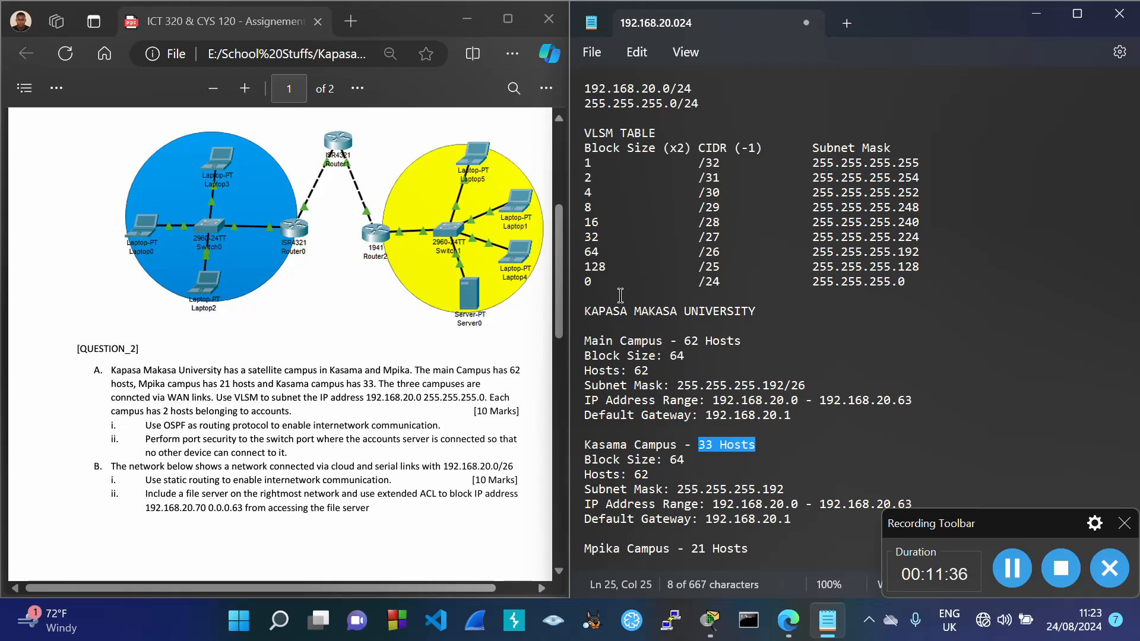
pyautogui.click(588, 250)
pyautogui.moveTo(593, 256); pyautogui.dragTo(951, 262)
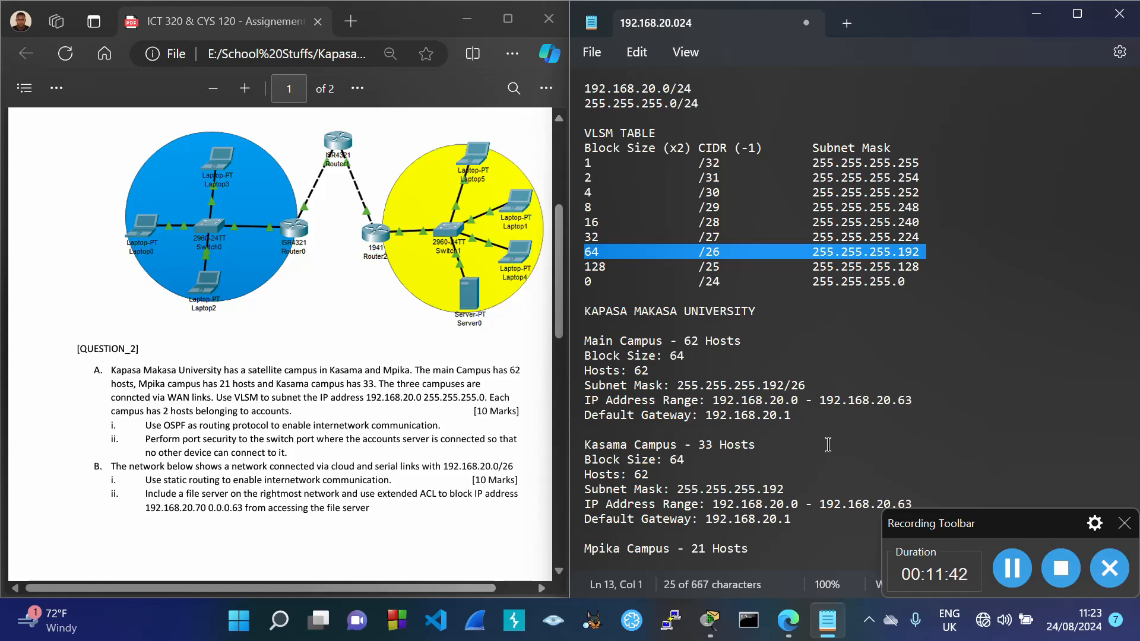
pyautogui.moveTo(670, 460); pyautogui.dragTo(715, 449)
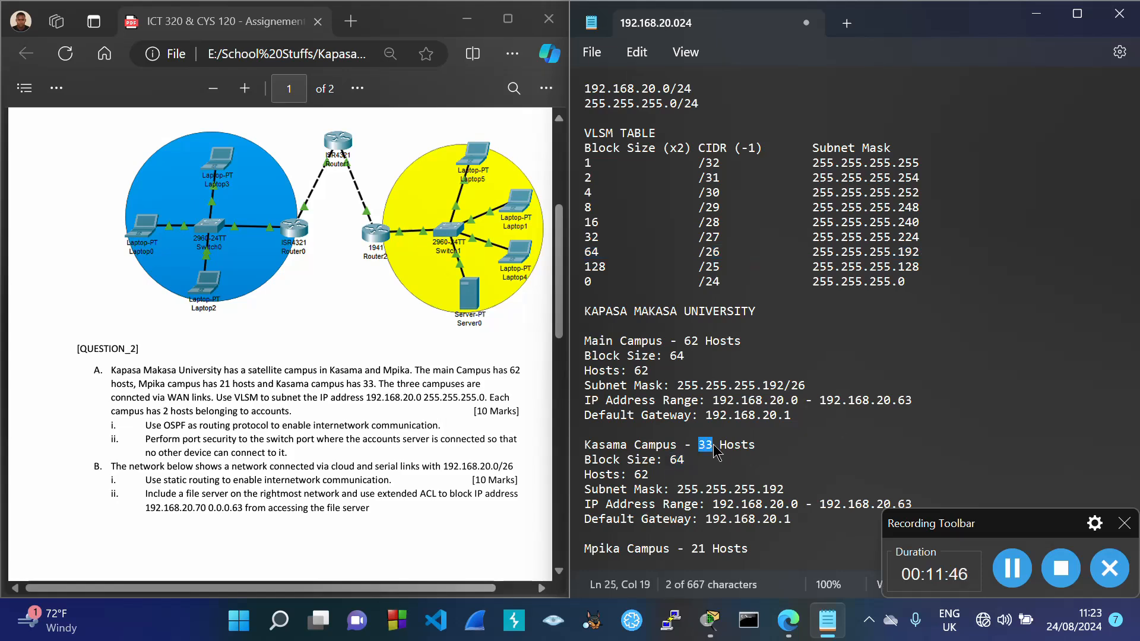
pyautogui.moveTo(634, 475); pyautogui.dragTo(652, 482)
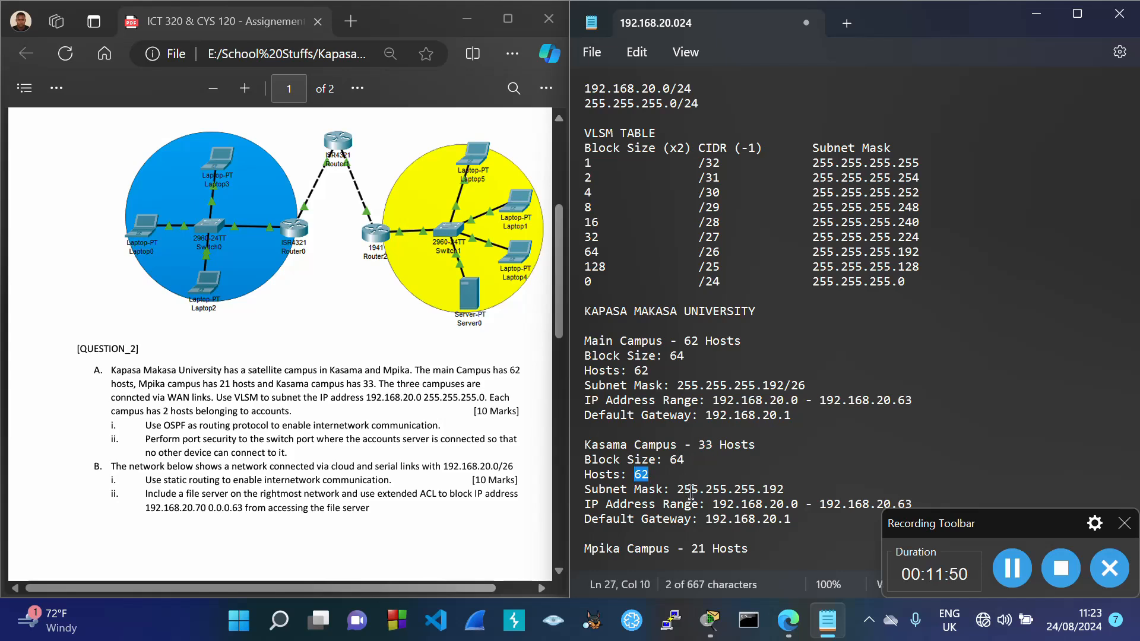
pyautogui.moveTo(677, 490); pyautogui.dragTo(789, 496)
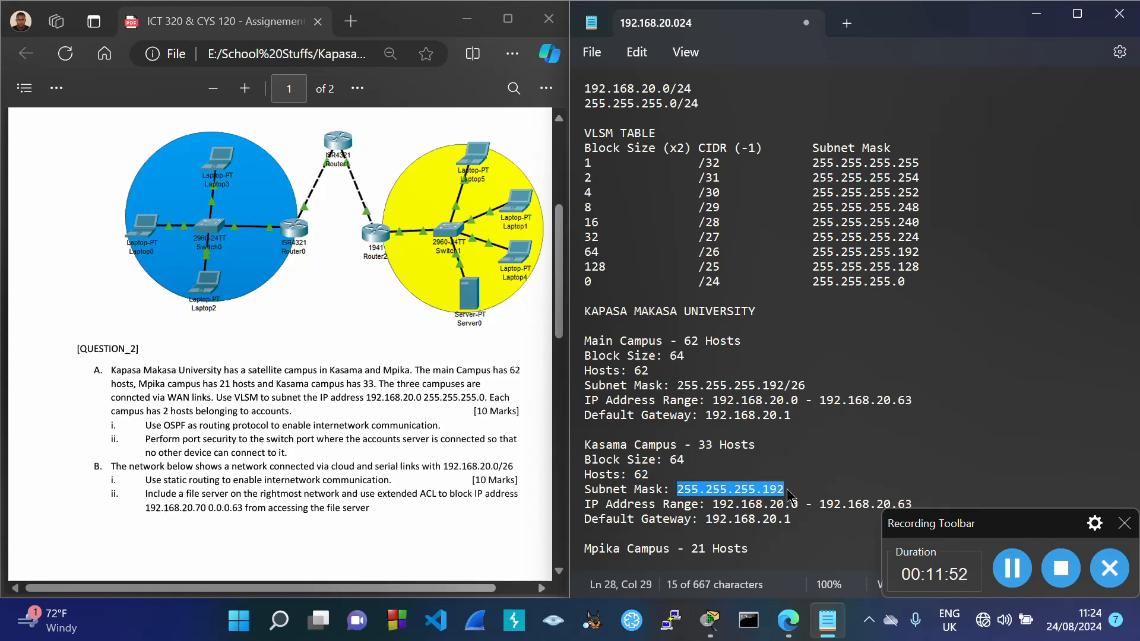
pyautogui.doubleClick(902, 400)
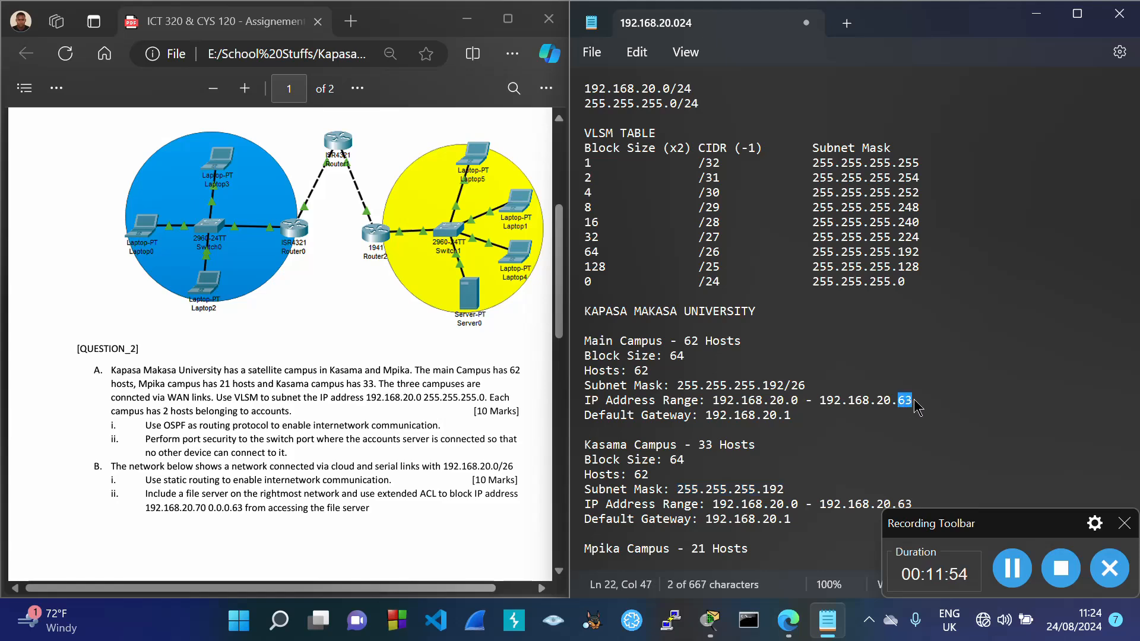
pyautogui.moveTo(1006, 522); pyautogui.dragTo(432, 25)
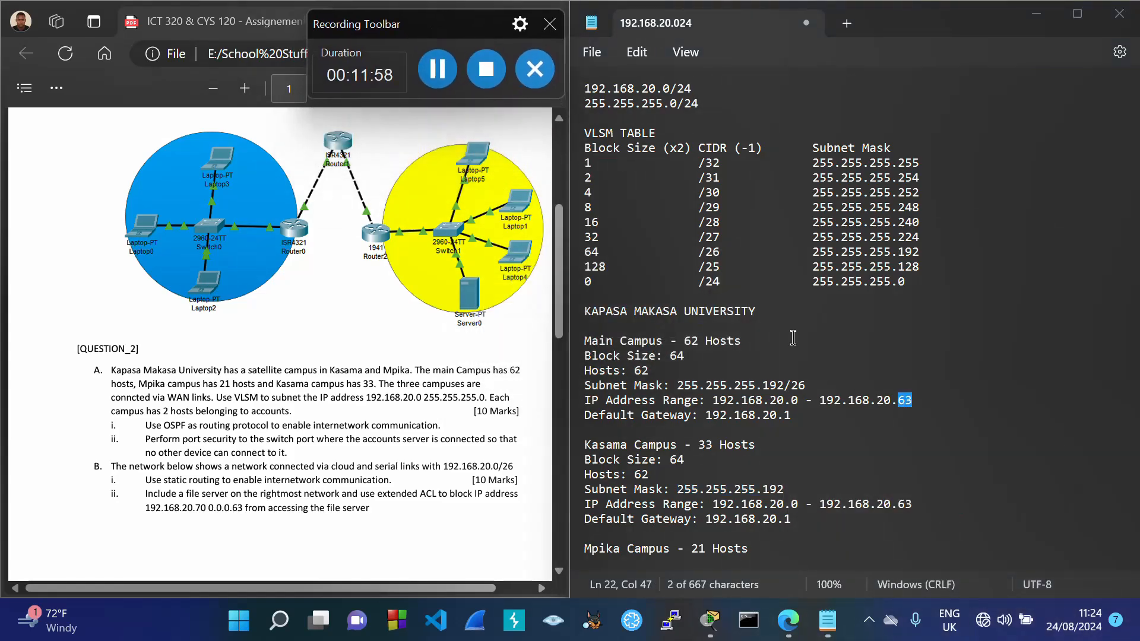
# Step: Change the Kasama address range to 192.168.20.64 - 192.168.20.127
pyautogui.click(798, 504)
pyautogui.press('BackSpace')
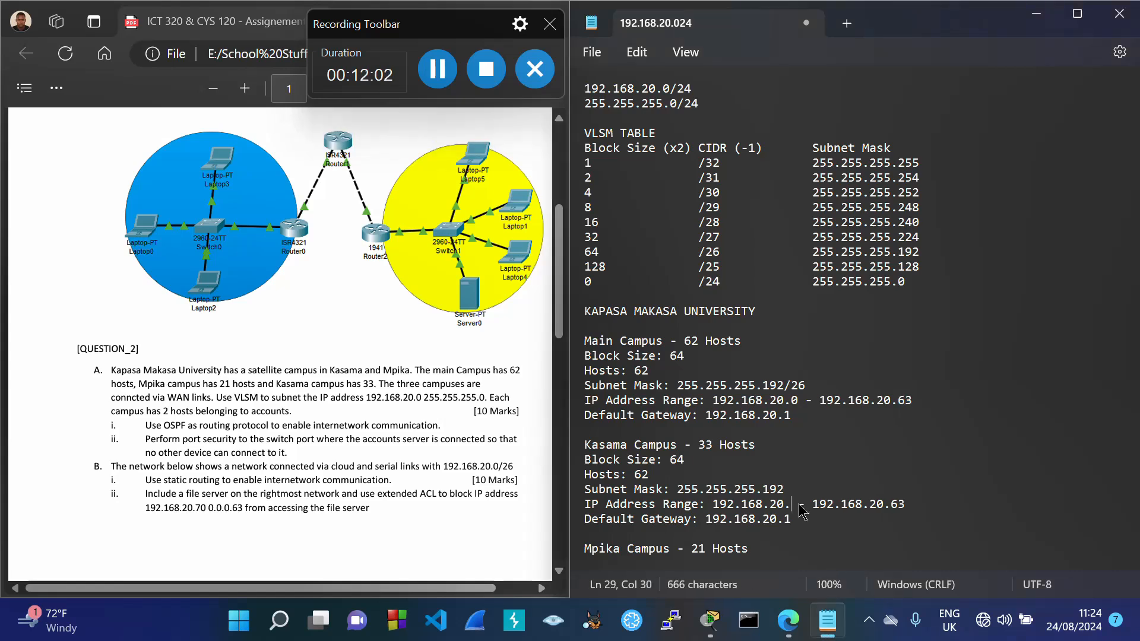
pyautogui.write('64')
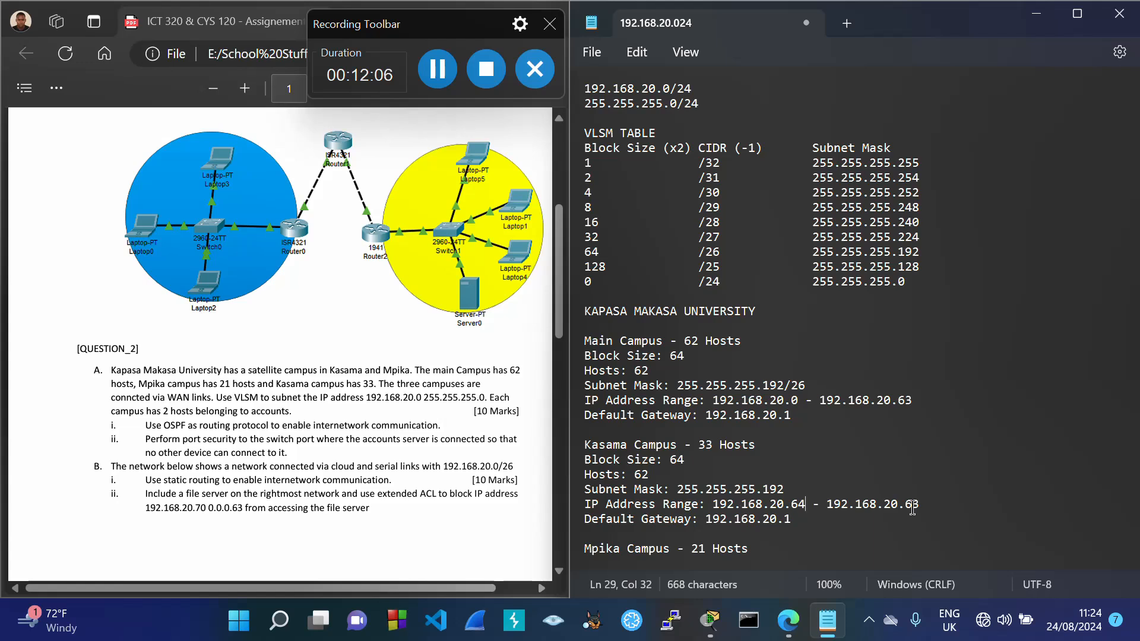
pyautogui.moveTo(906, 504); pyautogui.dragTo(934, 505)
pyautogui.press('BackSpace')
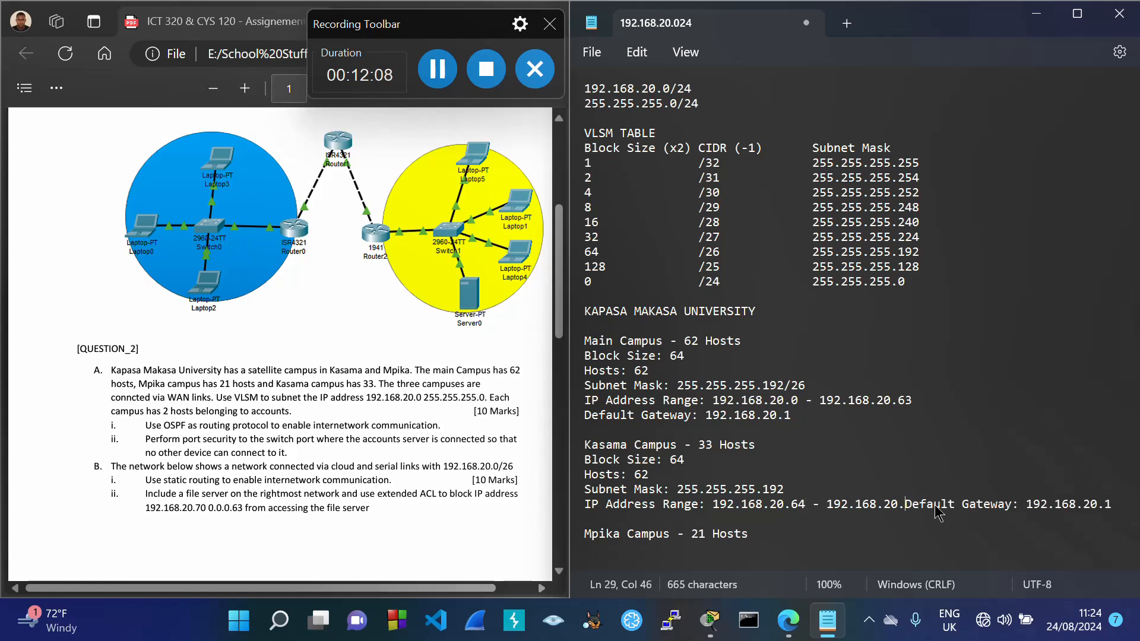
pyautogui.press('Return')
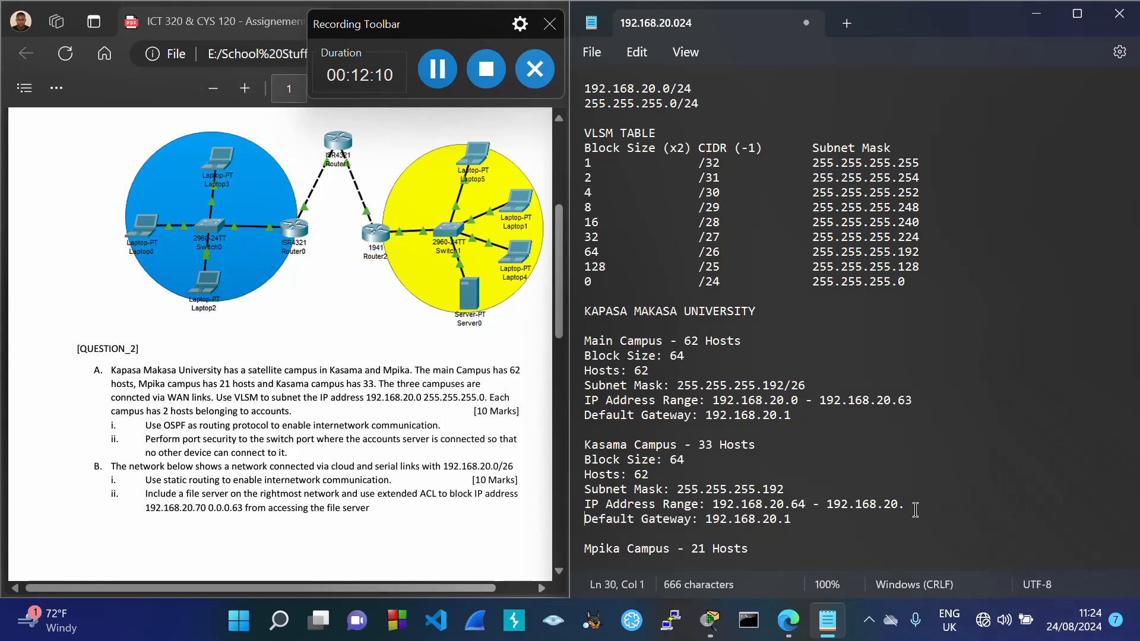
pyautogui.click(916, 509)
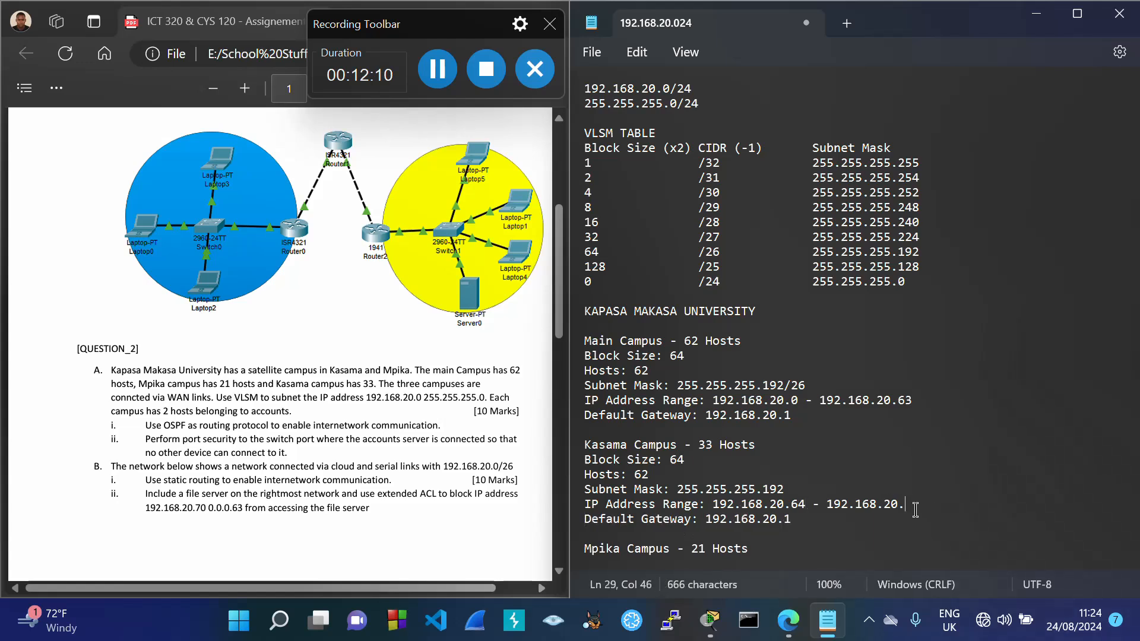
pyautogui.doubleClick(683, 462)
pyautogui.doubleClick(798, 505)
pyautogui.click(915, 509)
pyautogui.write('127')
pyautogui.moveTo(714, 506); pyautogui.dragTo(930, 512)
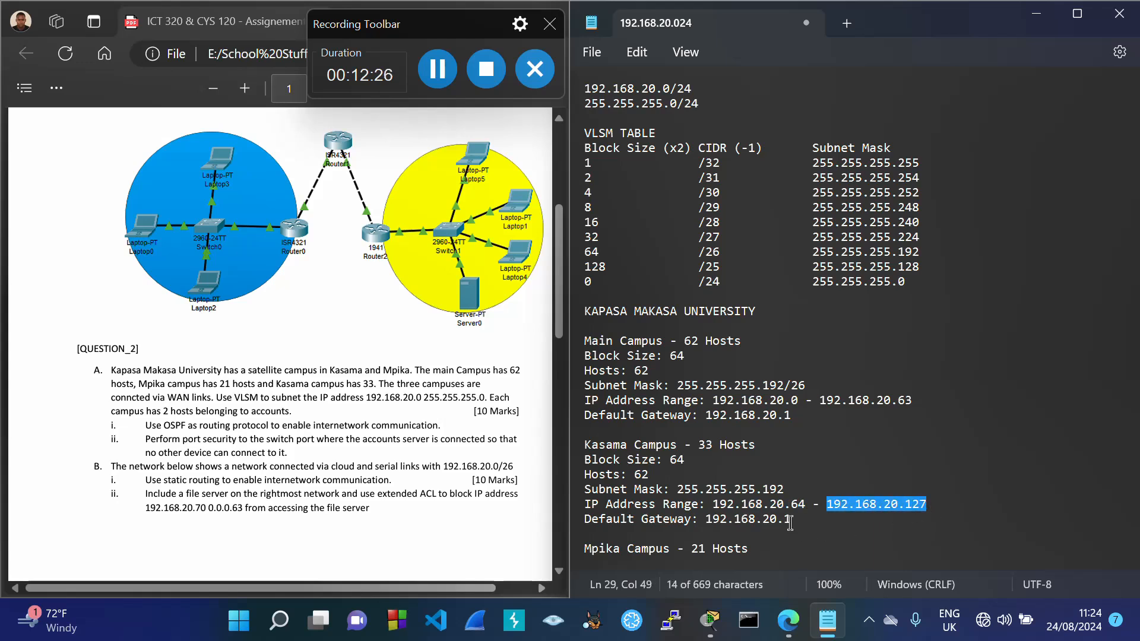
# Step: Set the Kasama default gateway to 192.168.20.66 and select the Kasama details
pyautogui.moveTo(787, 521); pyautogui.dragTo(806, 528)
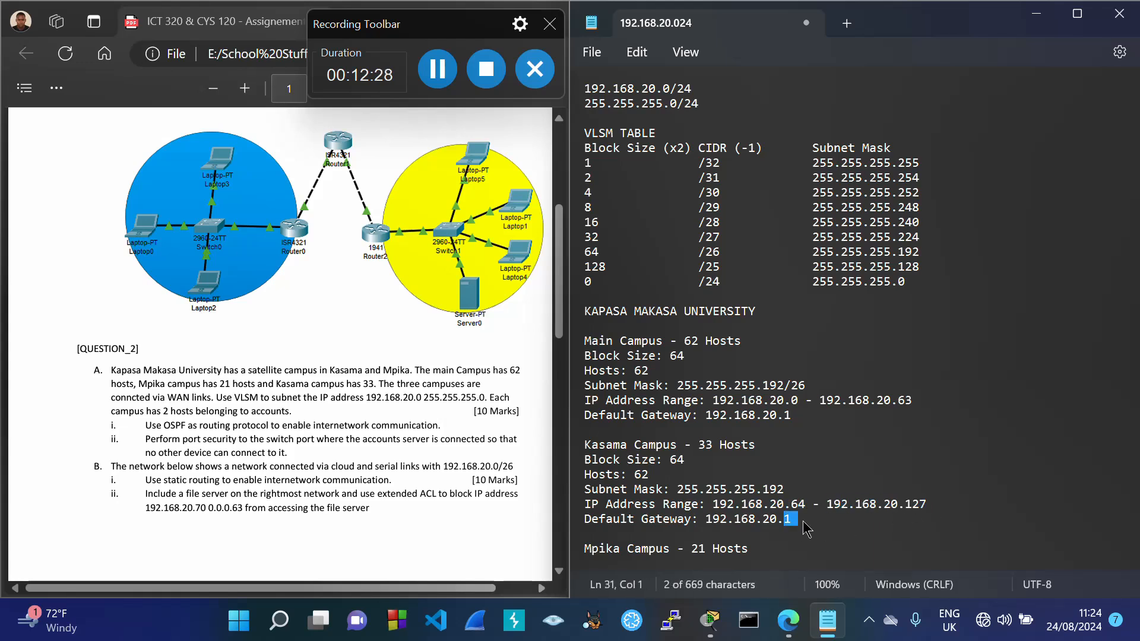
pyautogui.write('66')
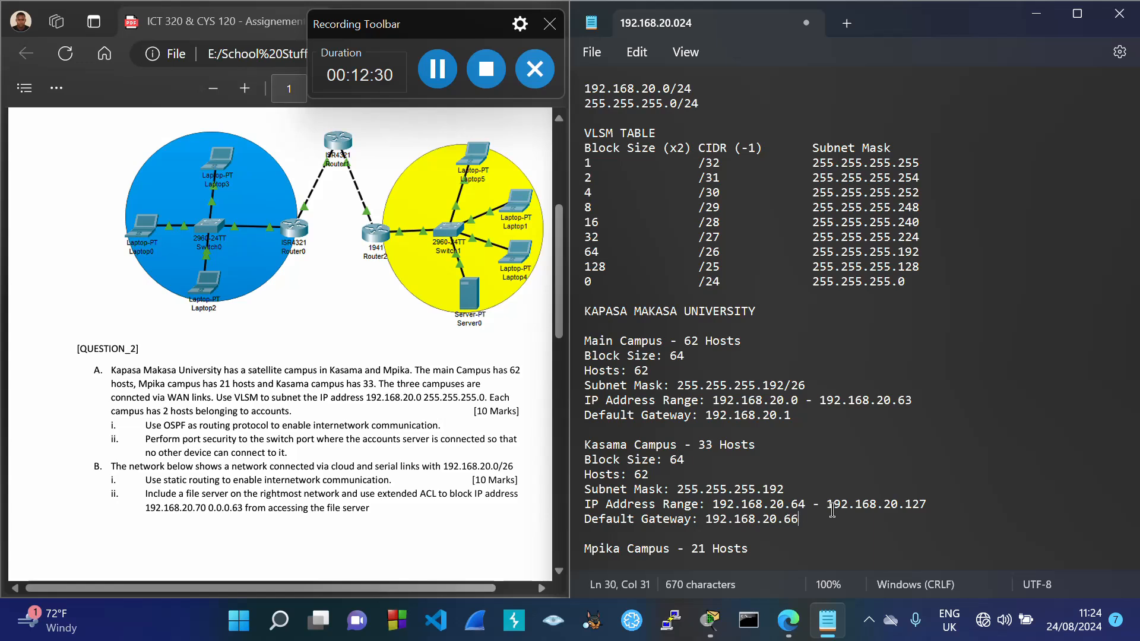
pyautogui.moveTo(784, 506); pyautogui.dragTo(939, 512)
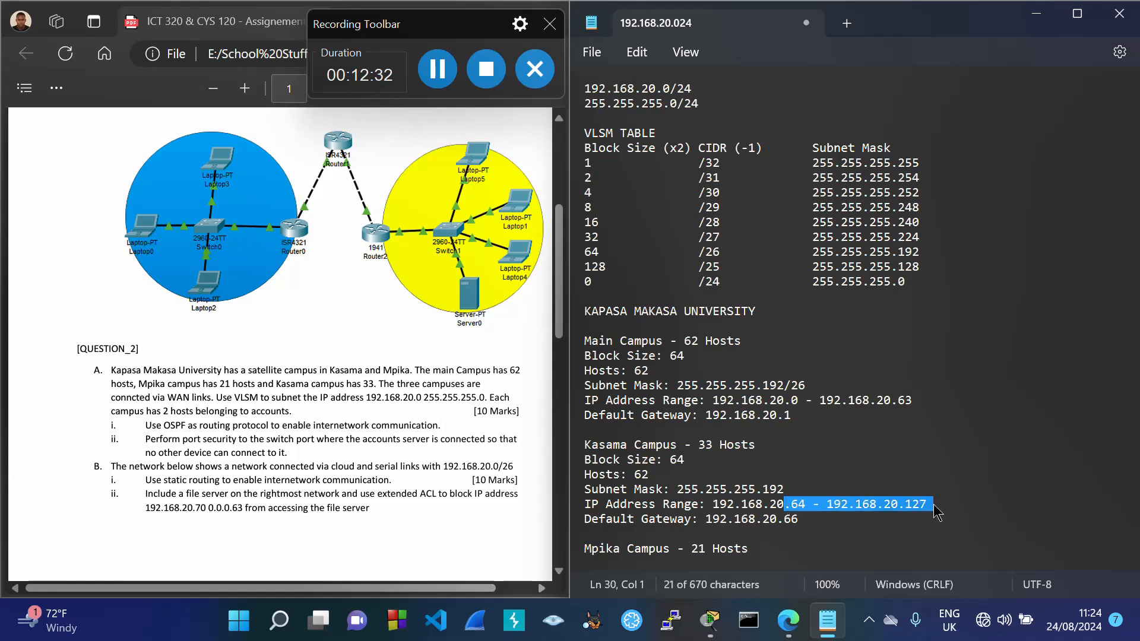
pyautogui.click(815, 523)
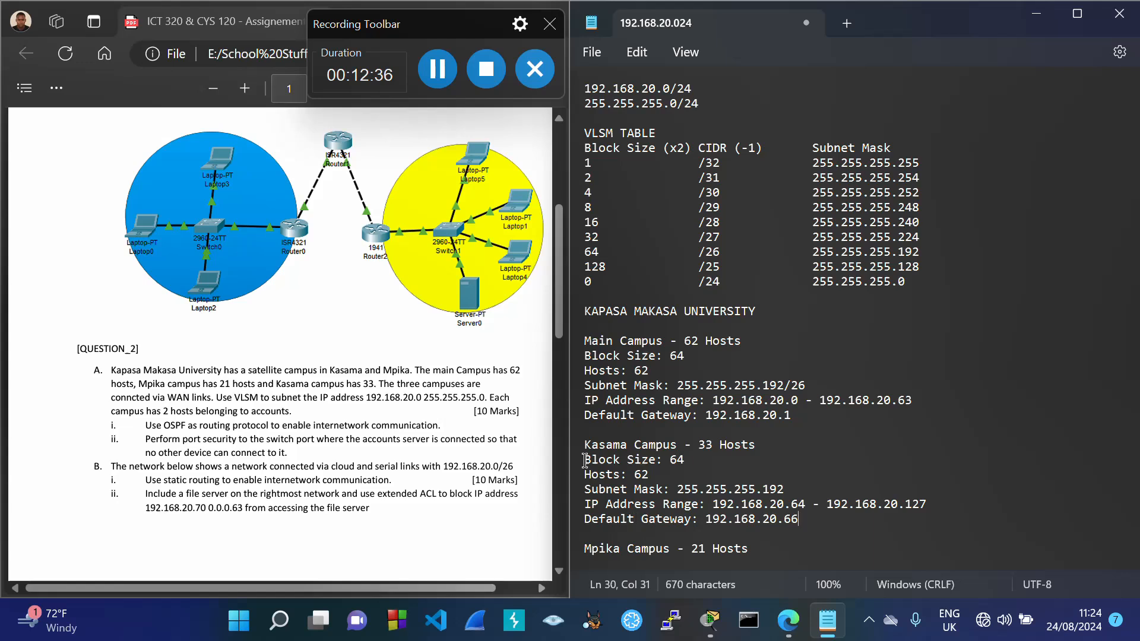
pyautogui.moveTo(584, 459); pyautogui.dragTo(797, 520)
pyautogui.hotkey('ctrl', 'c')
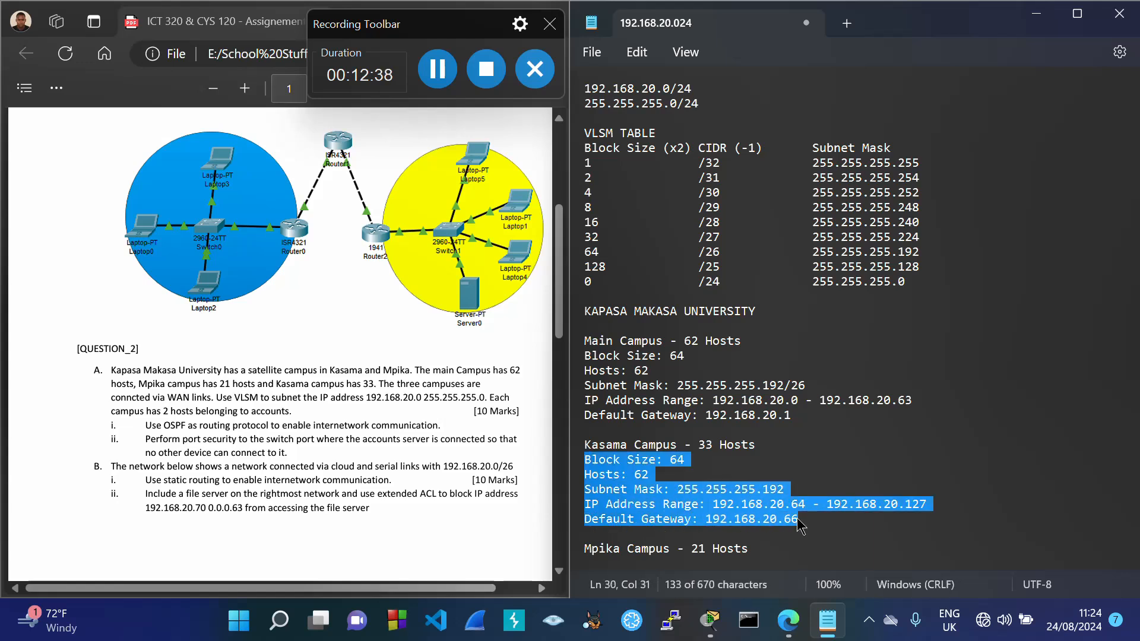
# Step: Paste the Kasama details under Mpika Campus and append /26 to the Kasama subnet mask
pyautogui.click(766, 549)
pyautogui.scroll(-2, 760, 553)
pyautogui.hotkey('ctrl', 'v')
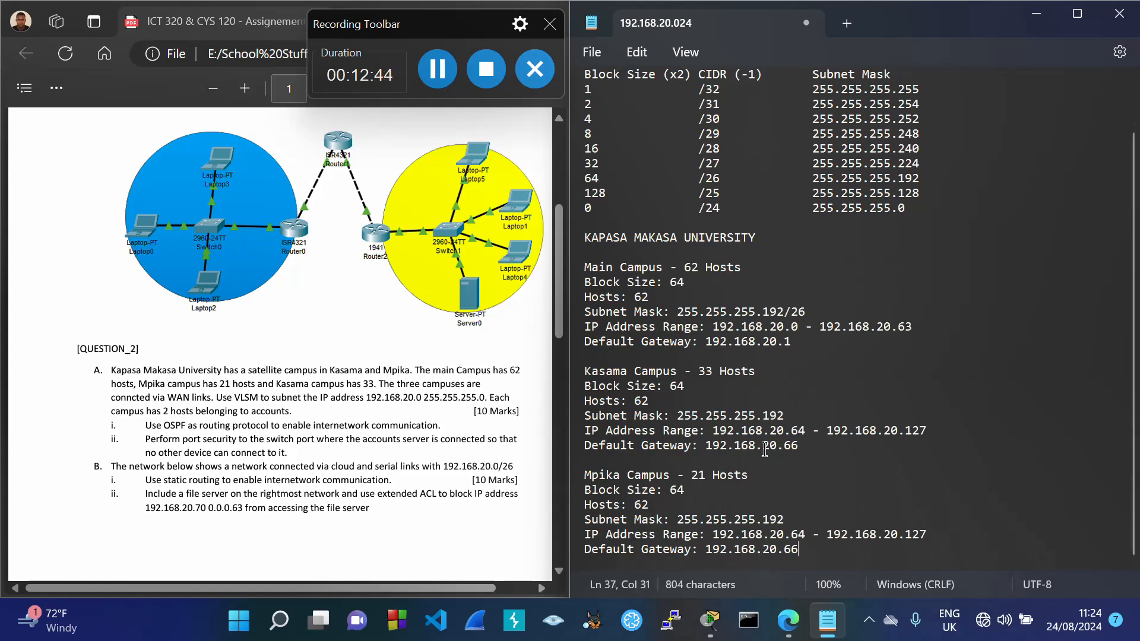
pyautogui.click(792, 415)
pyautogui.write('/')
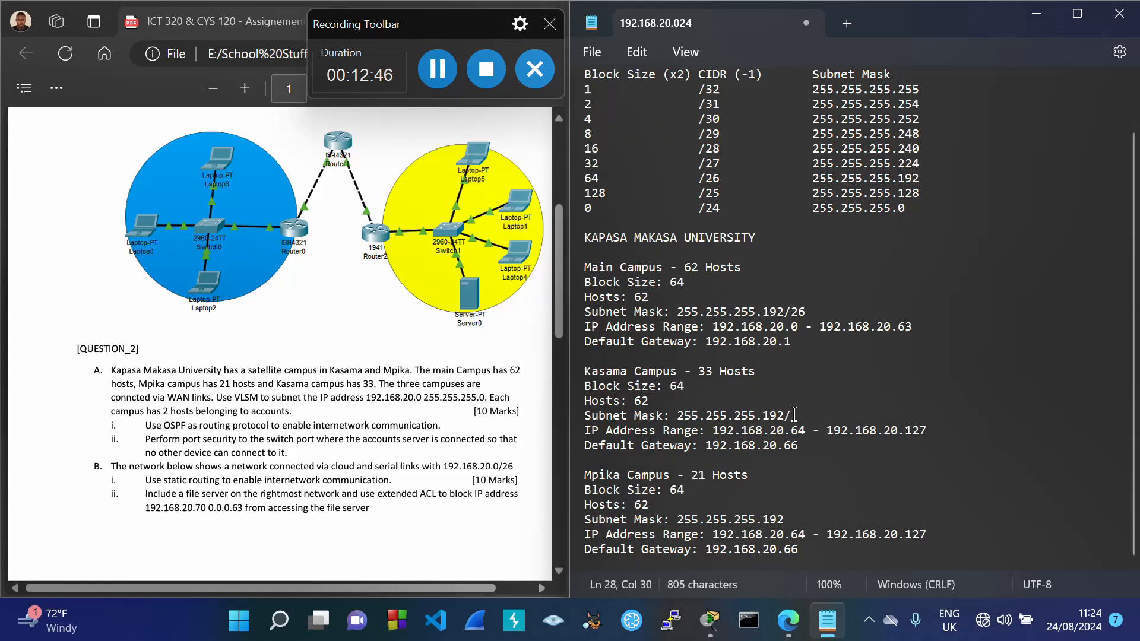
pyautogui.write('26')
pyautogui.moveTo(693, 476); pyautogui.dragTo(756, 489)
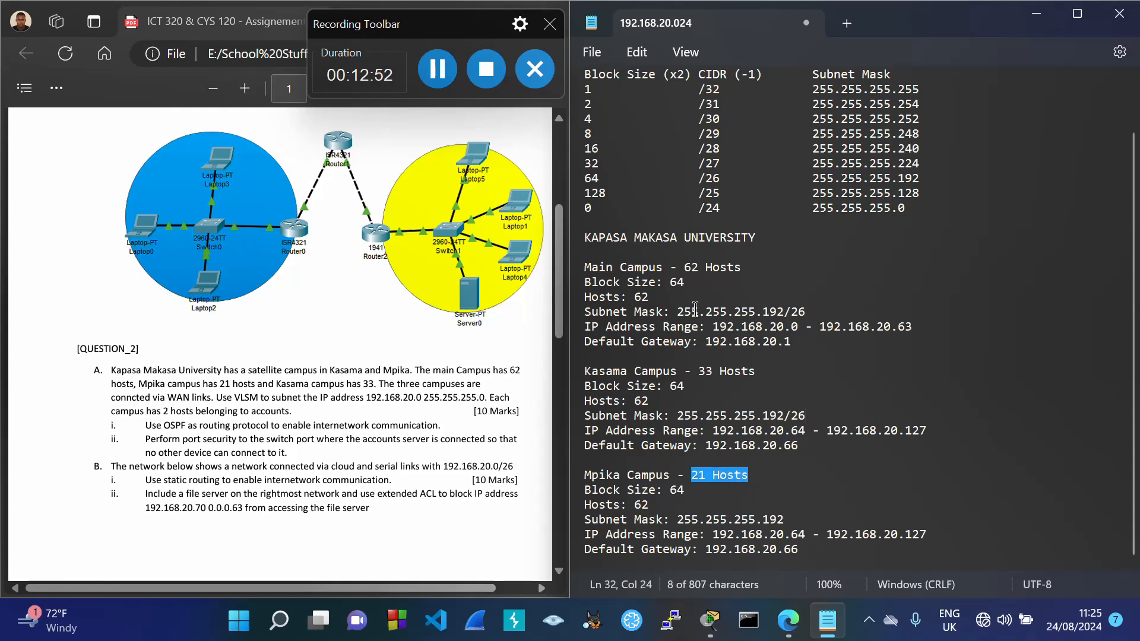
pyautogui.moveTo(588, 163); pyautogui.dragTo(935, 165)
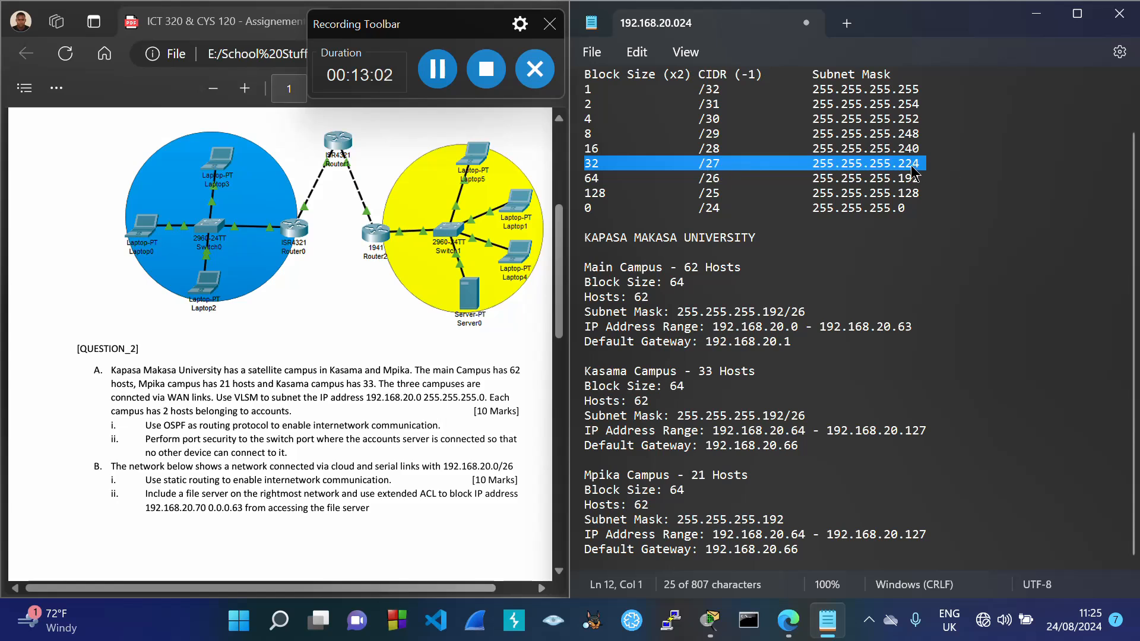
# Step: Set Mpika's block size 32, hosts 30, mask 255.255.255.224 and range start 192.168.20.128
pyautogui.click(693, 491)
pyautogui.press('BackSpace')
pyautogui.press('BackSpace')
pyautogui.write('32')
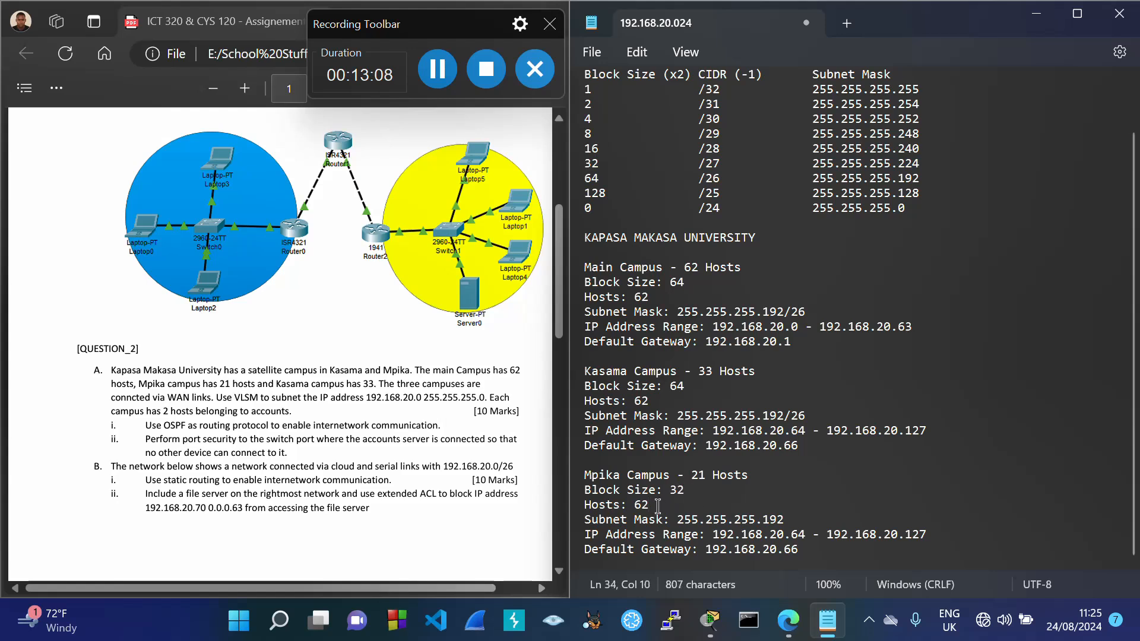
pyautogui.press('BackSpace')
pyautogui.press('BackSpace')
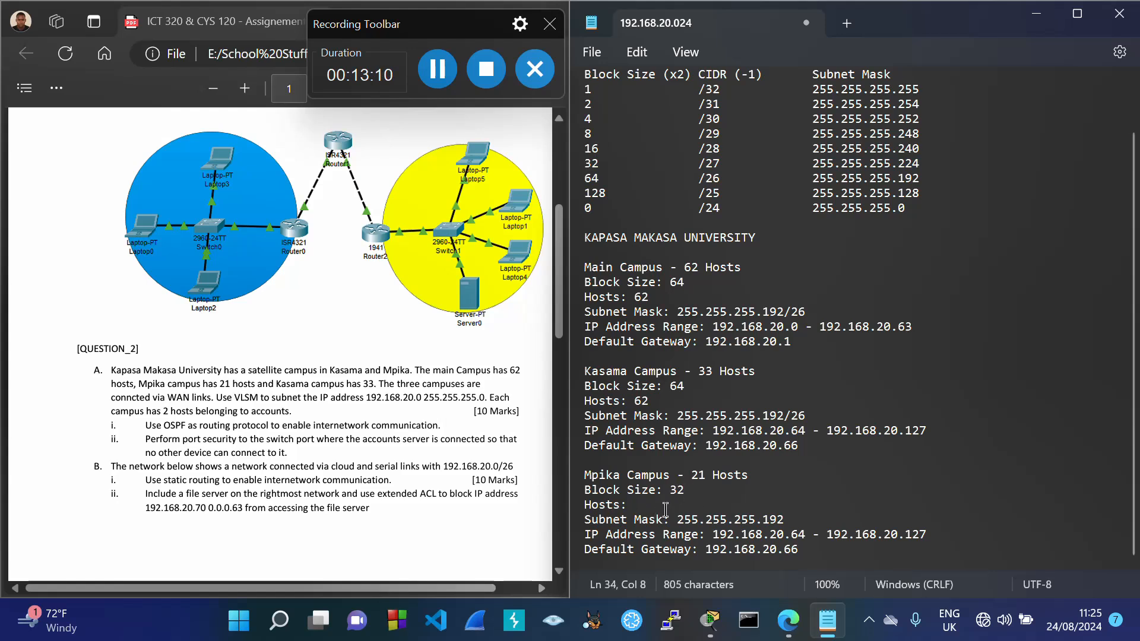
pyautogui.write('30')
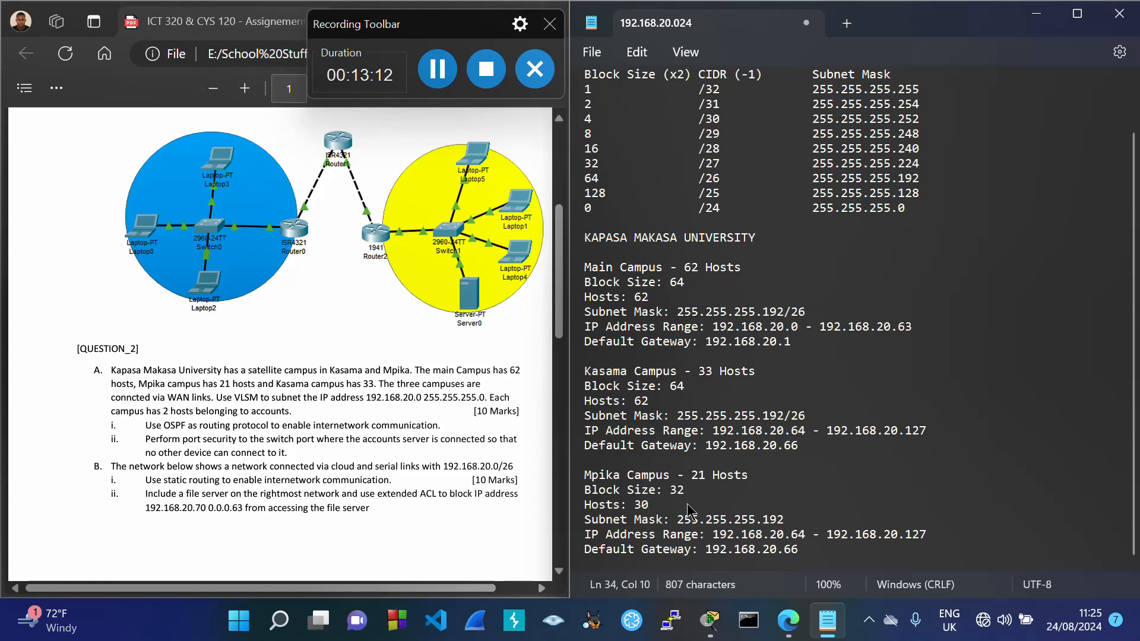
pyautogui.moveTo(693, 477); pyautogui.dragTo(748, 477)
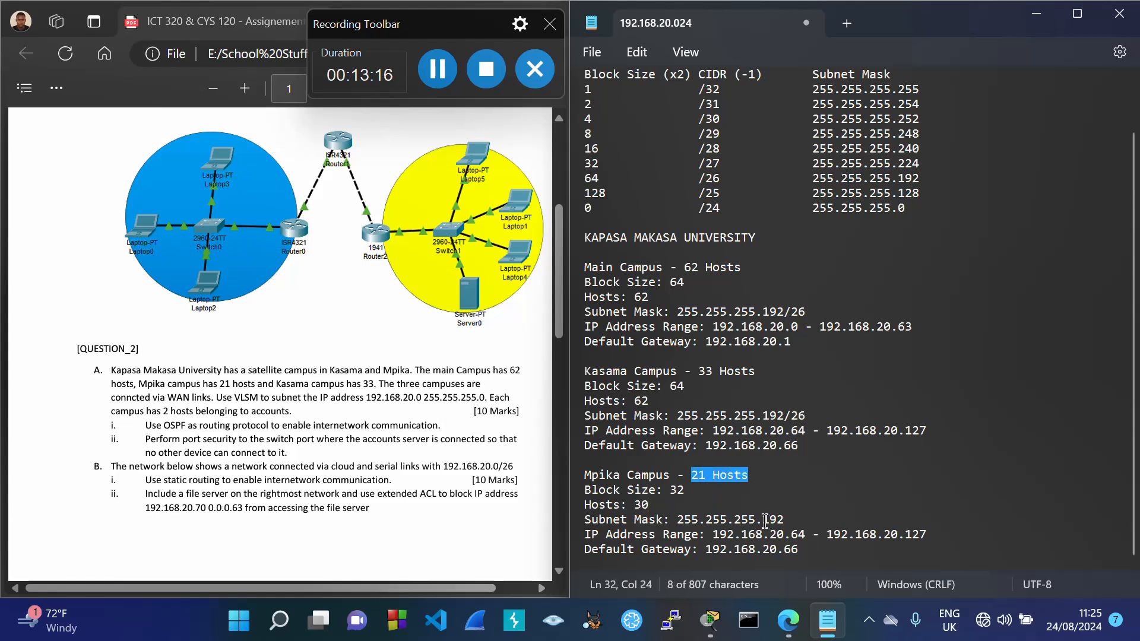
pyautogui.moveTo(763, 521); pyautogui.dragTo(787, 526)
pyautogui.write('224')
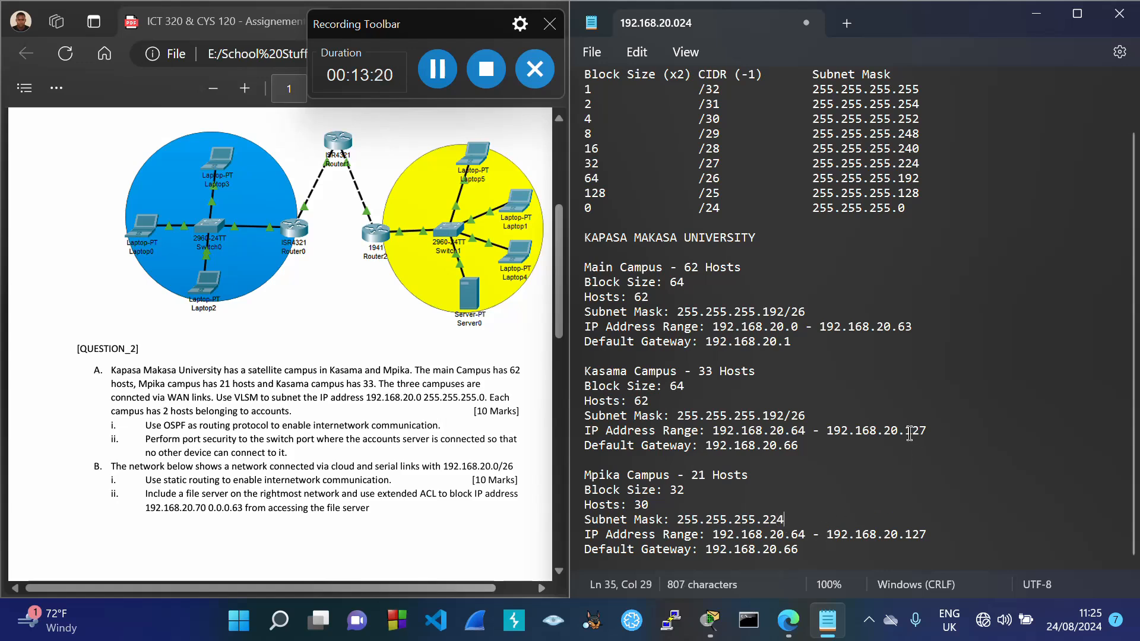
pyautogui.moveTo(907, 431); pyautogui.dragTo(939, 441)
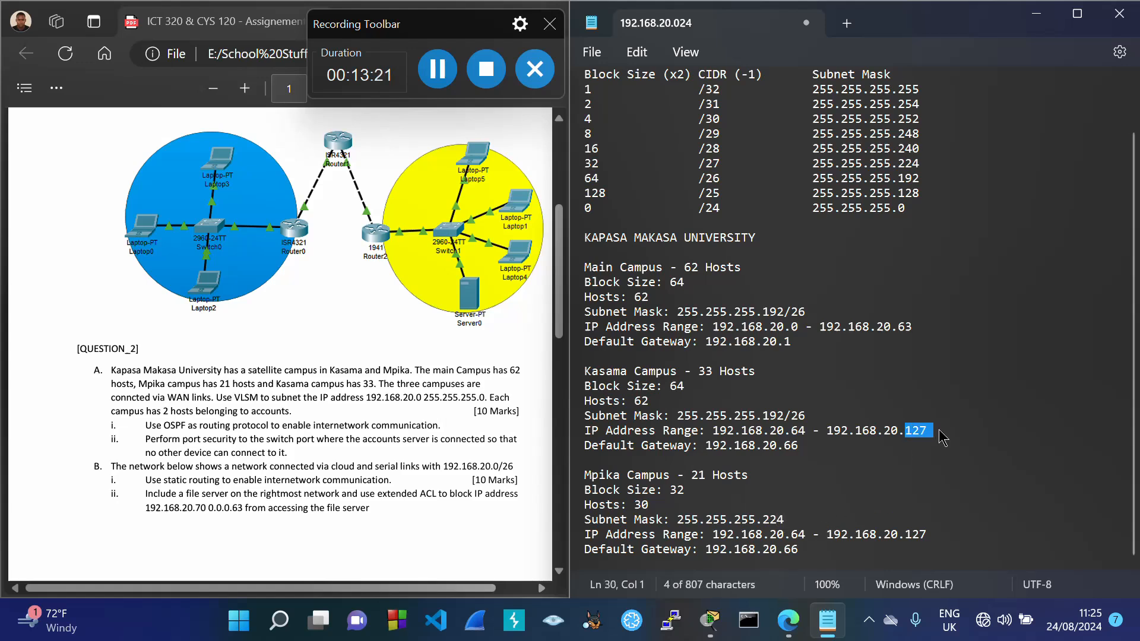
pyautogui.doubleClick(794, 536)
pyautogui.write('128')
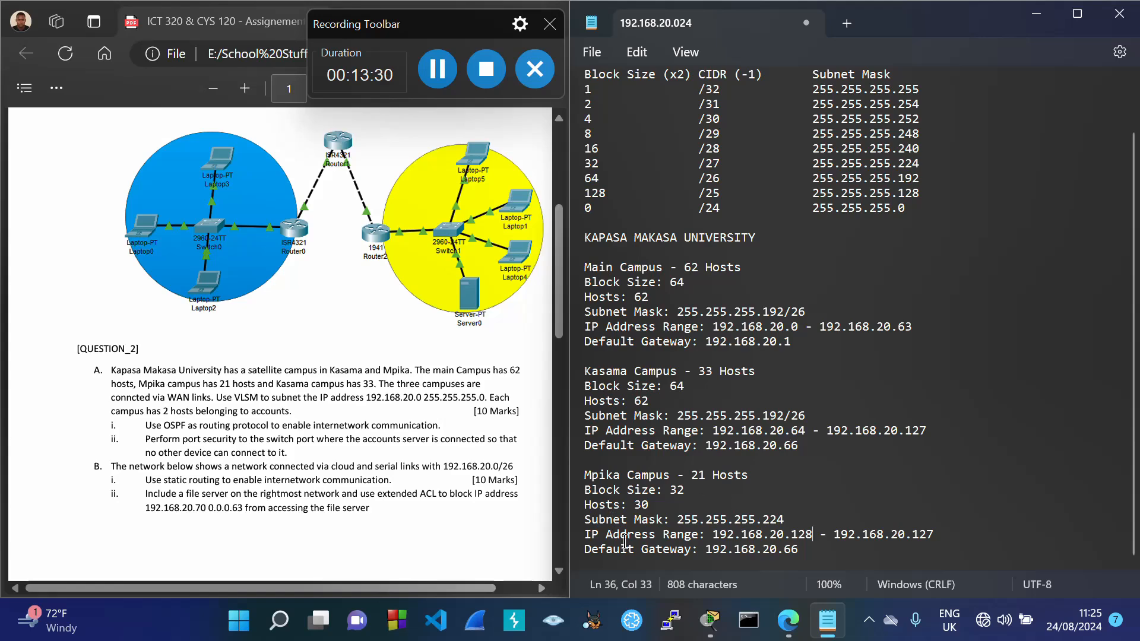
pyautogui.click(279, 622)
pyautogui.write('l')
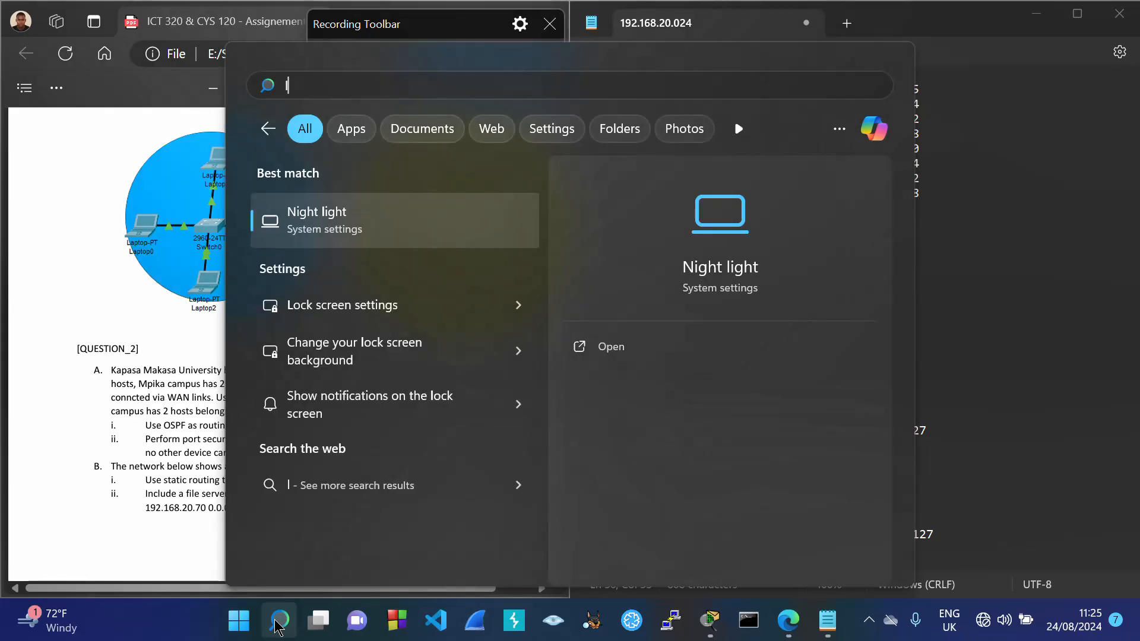
pyautogui.press('BackSpace')
pyautogui.write('cal')
pyautogui.press('Return')
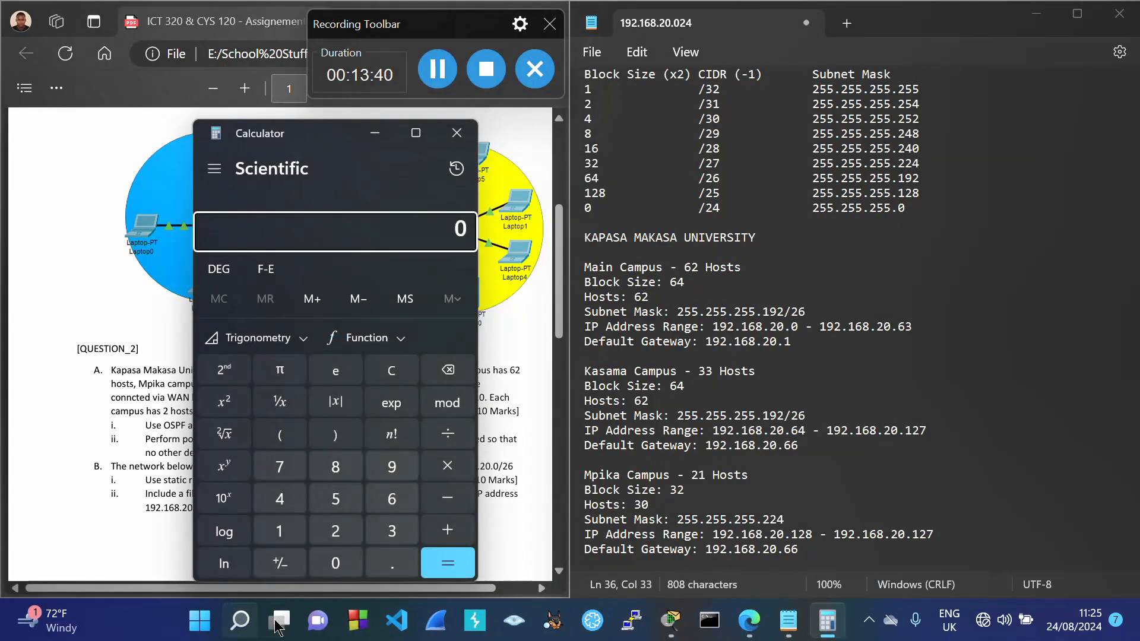
pyautogui.write('12')
pyautogui.write('8 + ')
pyautogui.write('32')
pyautogui.press('Return')
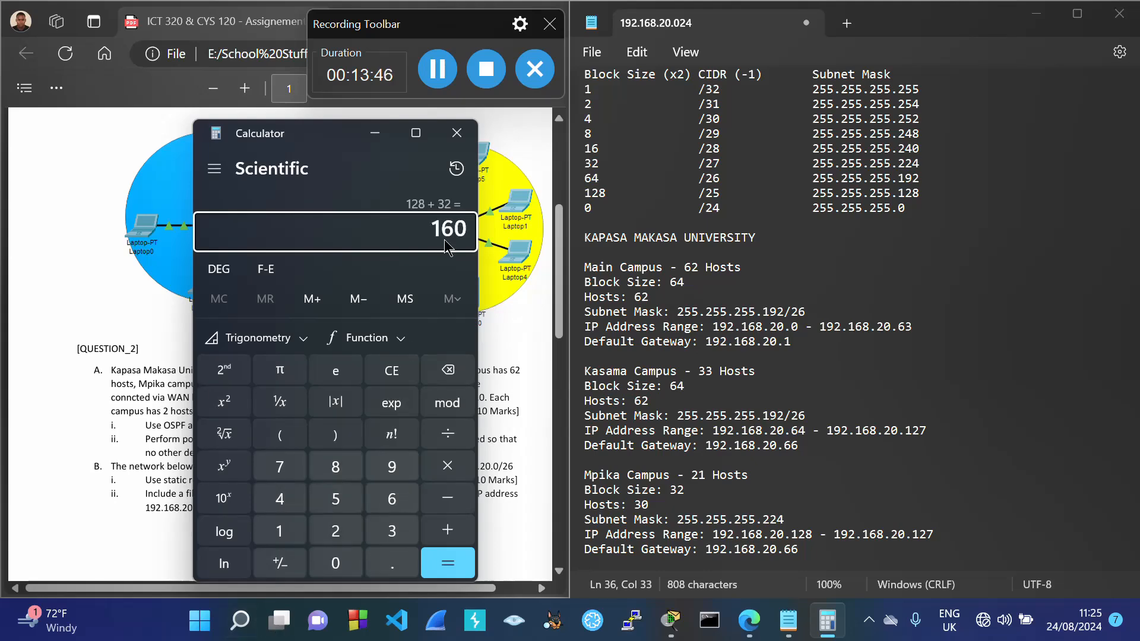
pyautogui.click(456, 133)
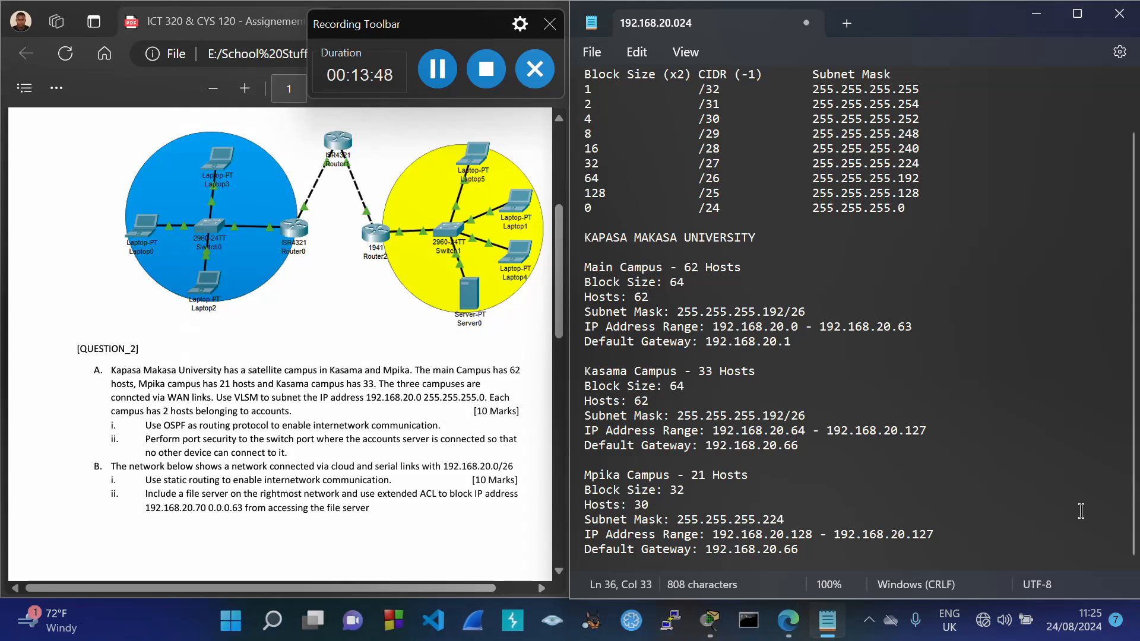
# Step: End the Mpika range at 192.168.20.159 and change its gateway to 192.168.20.129
pyautogui.press('BackSpace')
pyautogui.press('BackSpace')
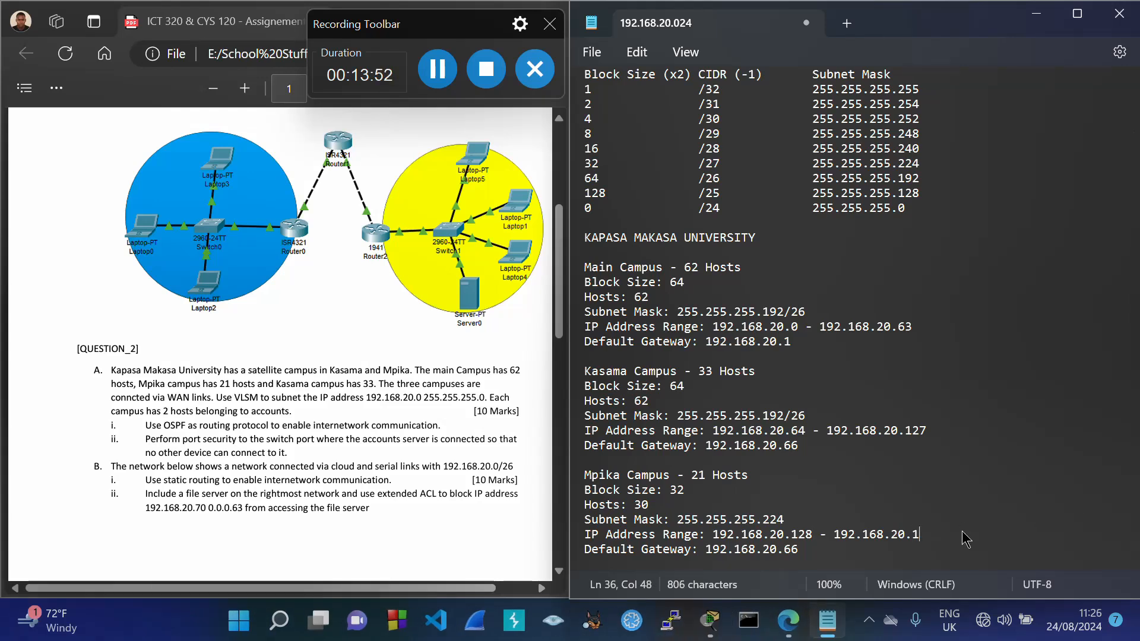
pyautogui.write('59')
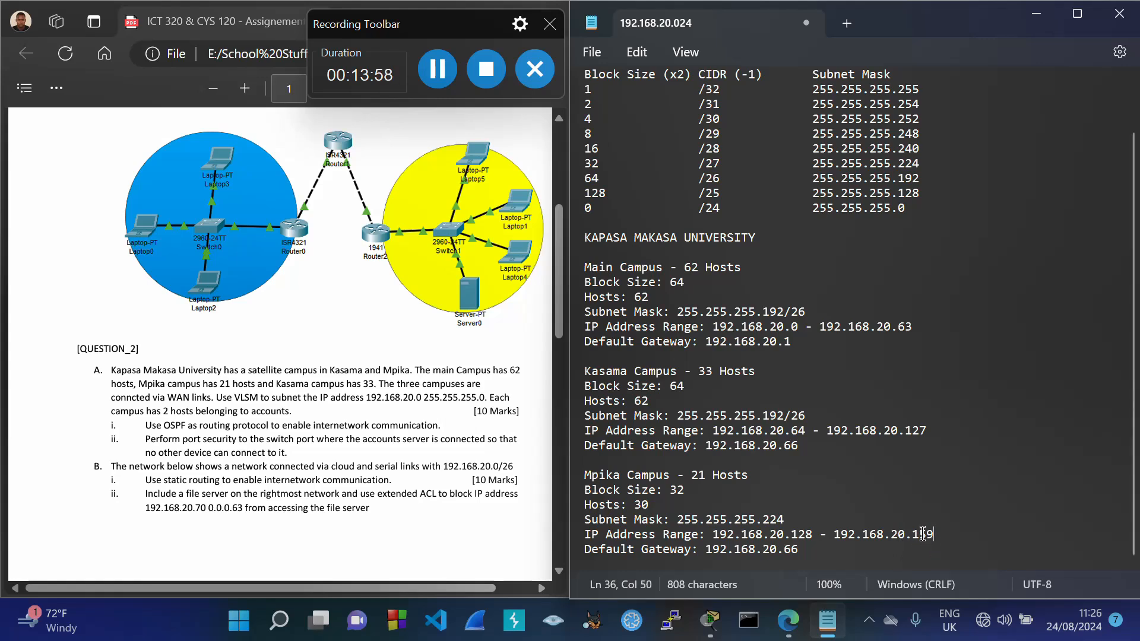
pyautogui.click(805, 552)
pyautogui.press('BackSpace')
pyautogui.write('29')
pyautogui.doubleClick(796, 535)
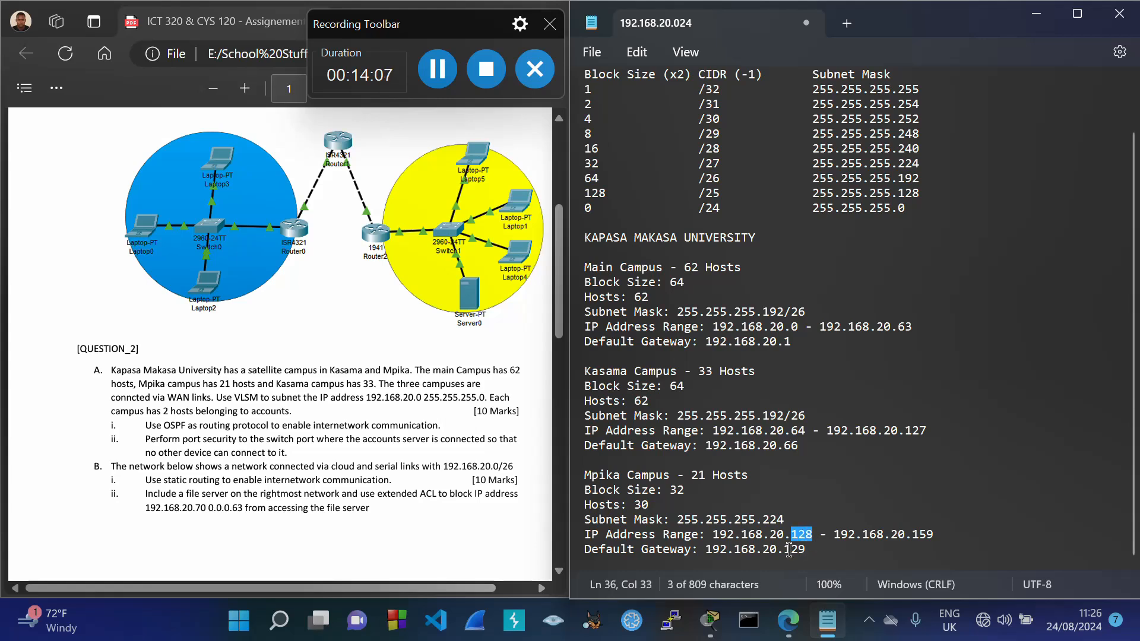
pyautogui.moveTo(785, 550); pyautogui.dragTo(807, 554)
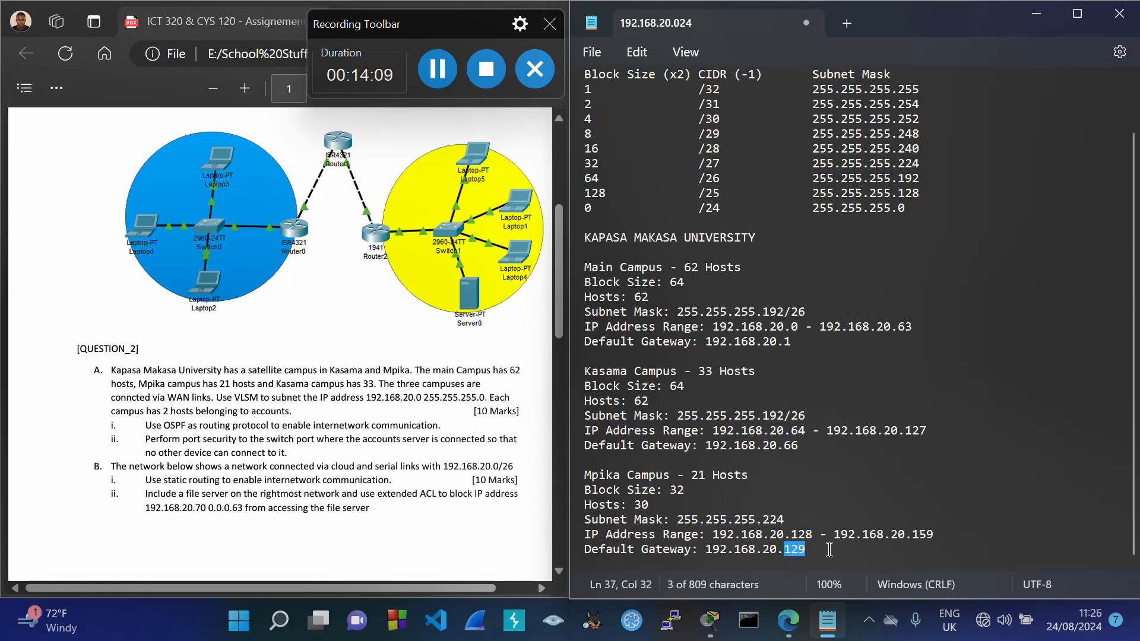
pyautogui.click(829, 550)
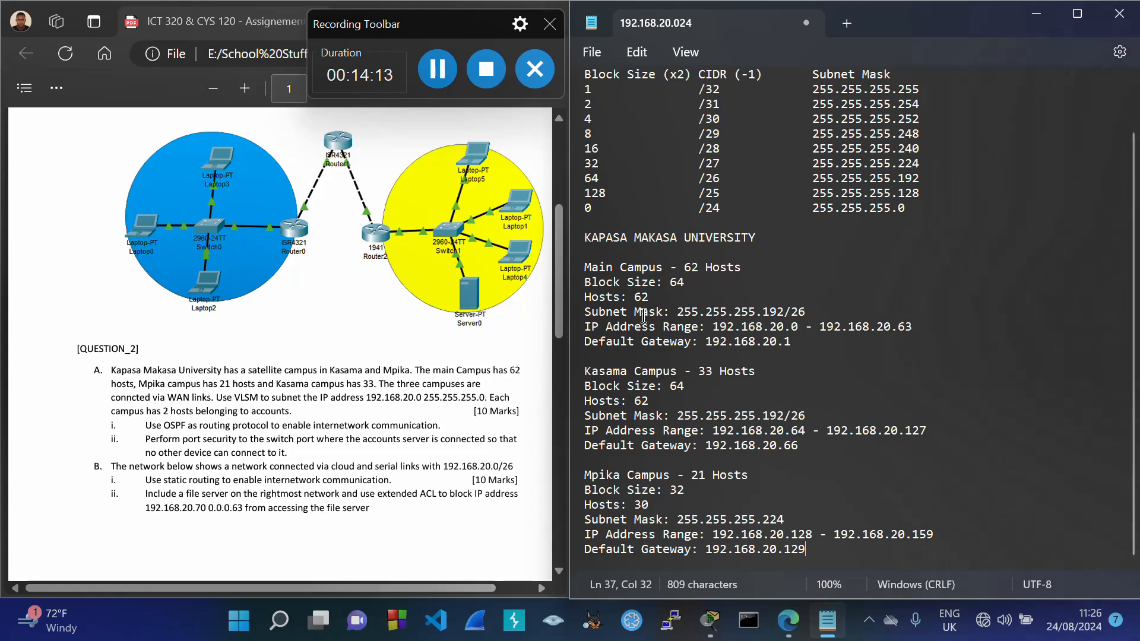
# Step: Select the whole KAPASA MAKASA UNIVERSITY plan and compare it with the PDF question
pyautogui.moveTo(587, 238); pyautogui.dragTo(923, 564)
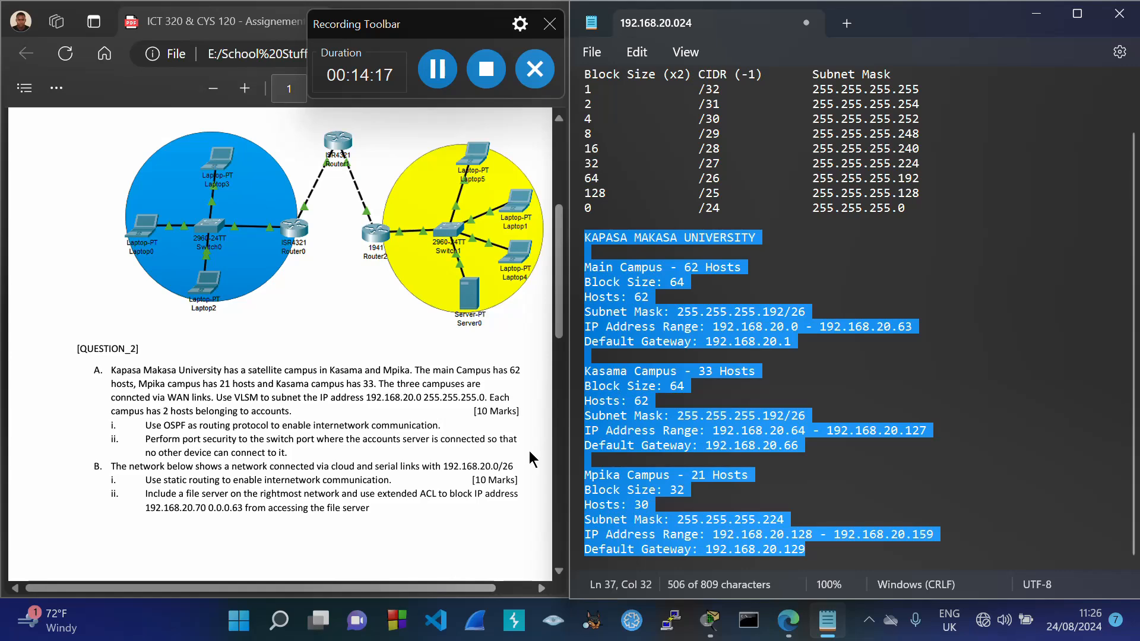
pyautogui.click(383, 411)
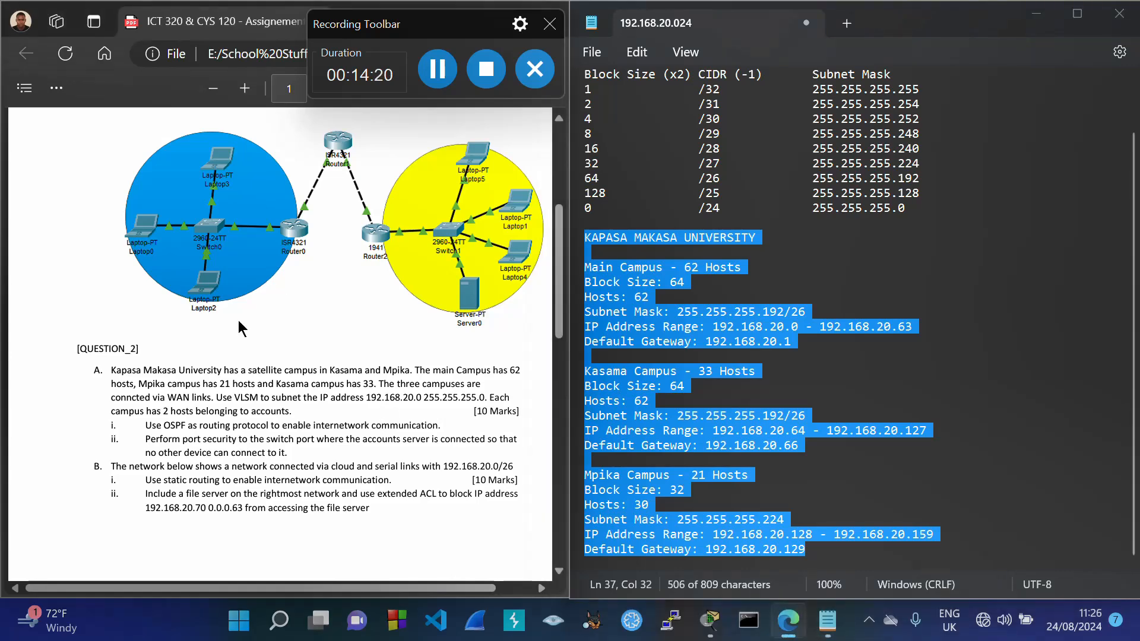
pyautogui.click(851, 271)
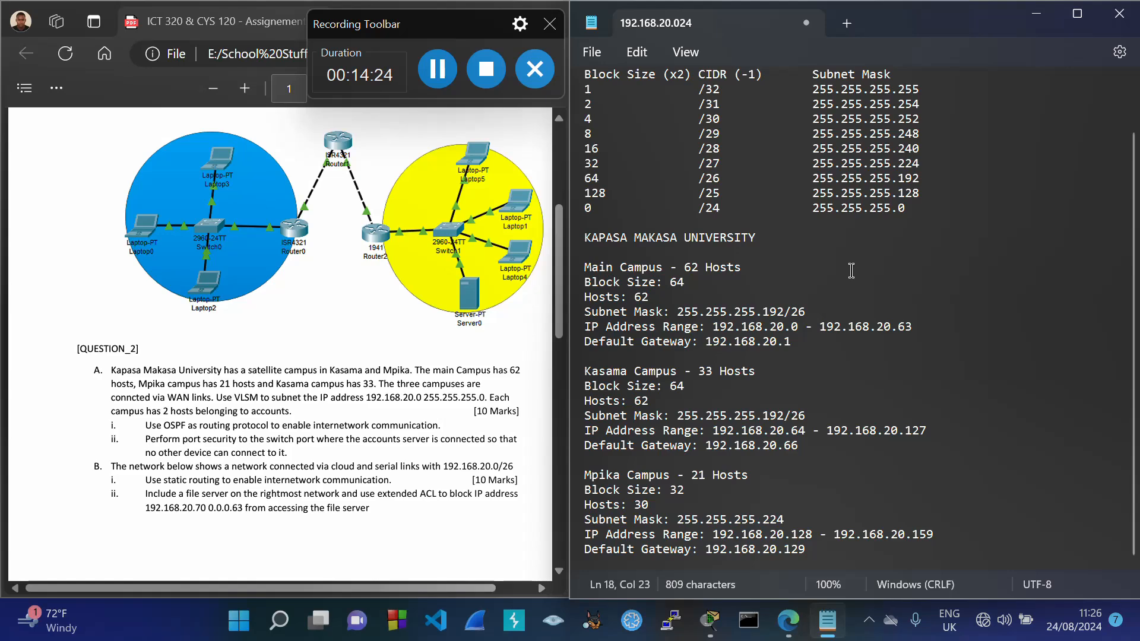
# Step: Snap Notepad to the left half of the screen and Cisco Packet Tracer to the right half
pyautogui.moveTo(1077, 14)
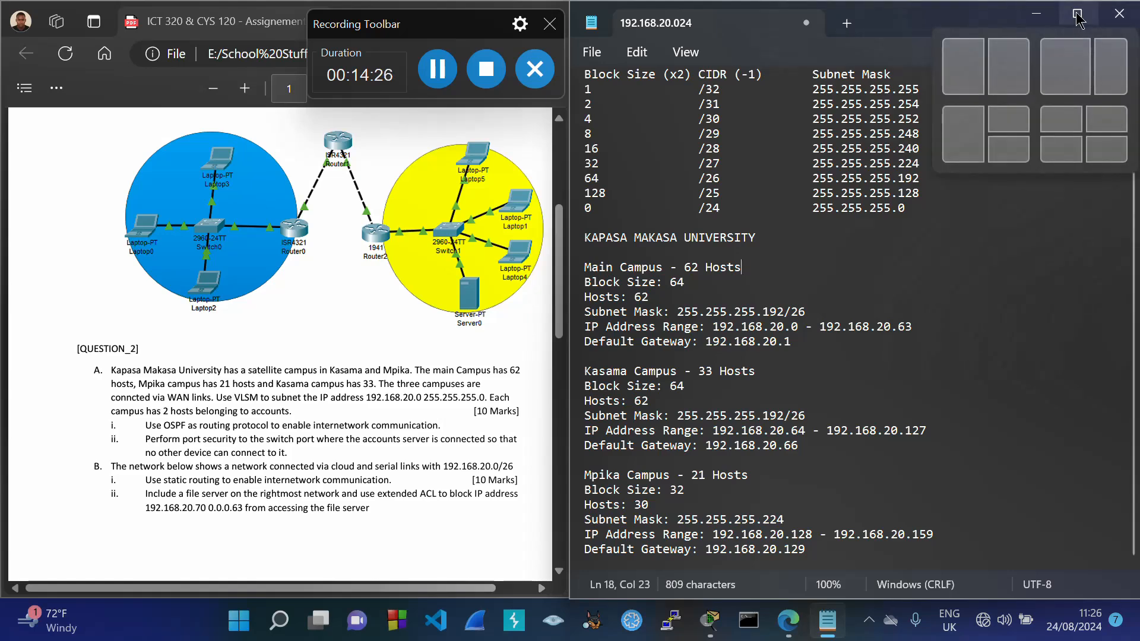
pyautogui.click(962, 65)
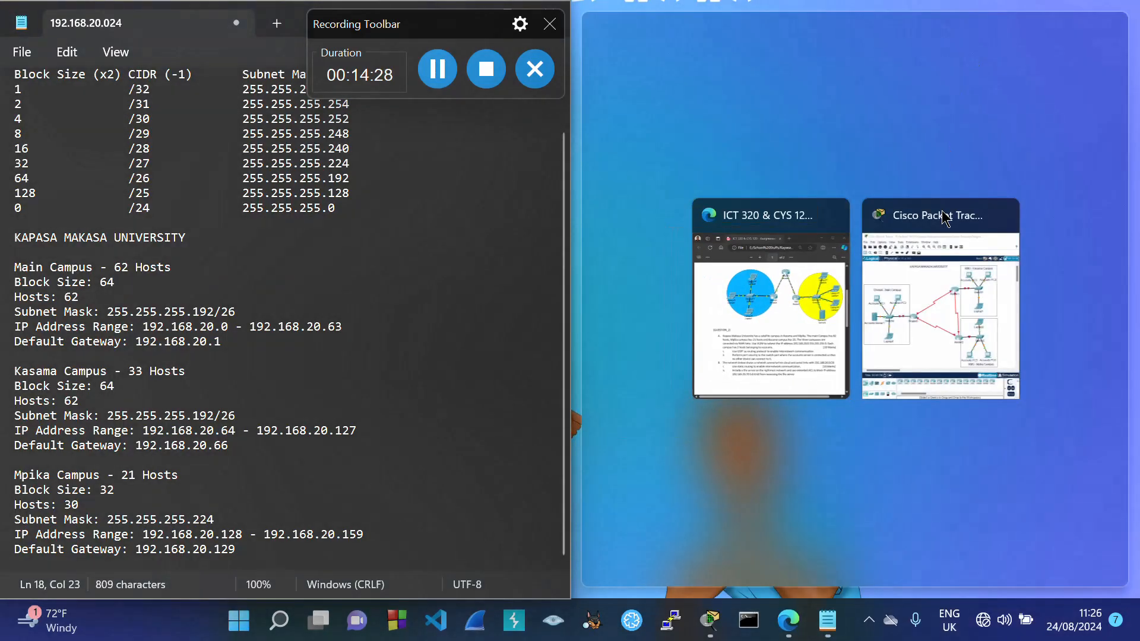
pyautogui.click(929, 302)
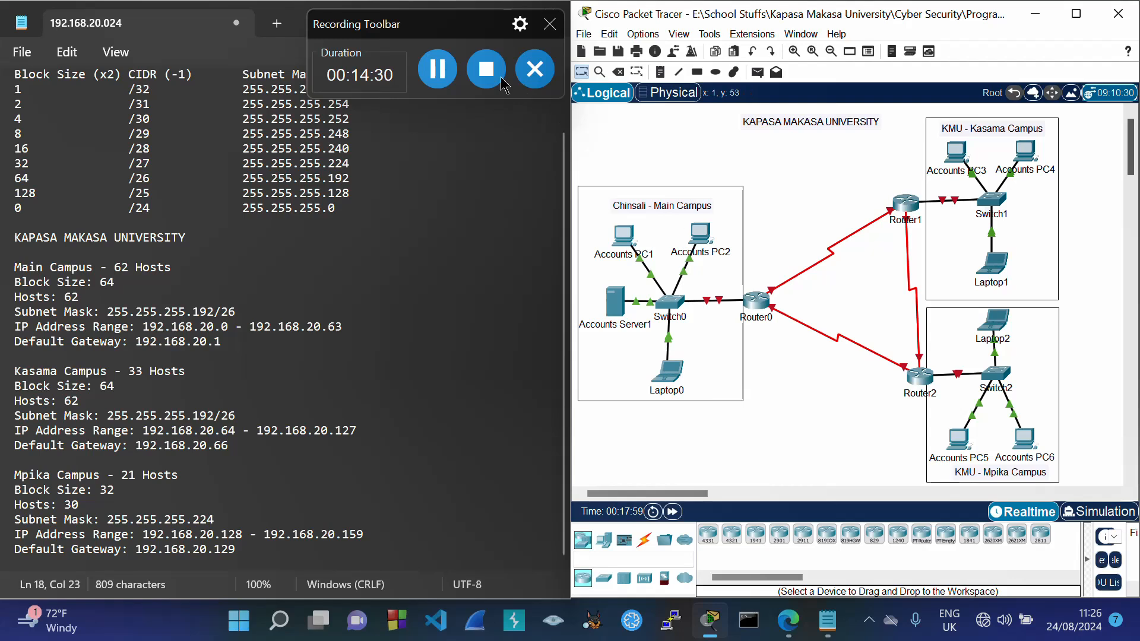
pyautogui.moveTo(454, 25)
pyautogui.mouseDown()
pyautogui.moveTo(544, 19)
pyautogui.moveTo(567, 159)
pyautogui.moveTo(662, 375)
pyautogui.moveTo(454, 257)
pyautogui.moveTo(450, 239)
pyautogui.moveTo(488, 167)
pyautogui.moveTo(448, 17)
pyautogui.mouseUp()
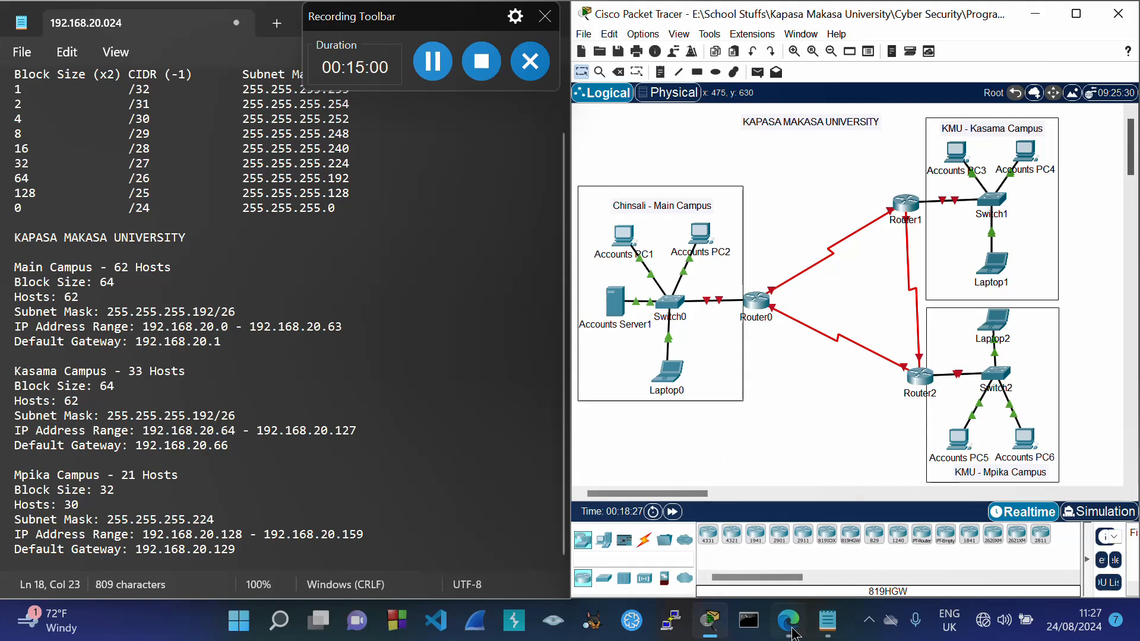
# Step: Bring the assignment PDF forward and highlight the sentence about campuses joined via WAN
pyautogui.moveTo(799, 630)
pyautogui.click(777, 555)
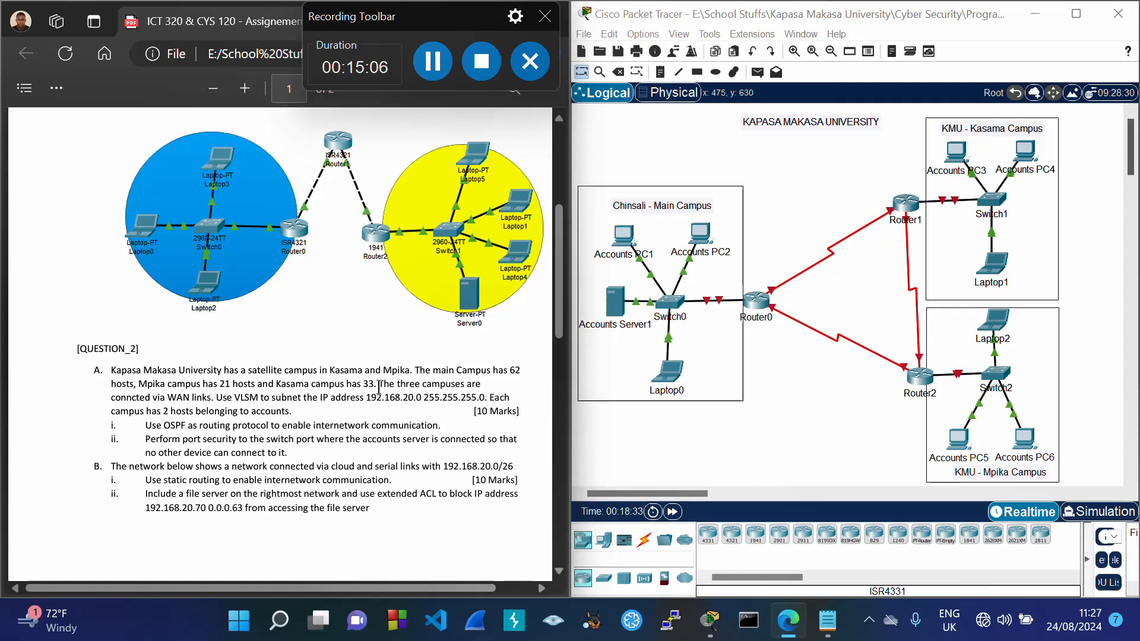
pyautogui.moveTo(387, 386); pyautogui.dragTo(212, 399)
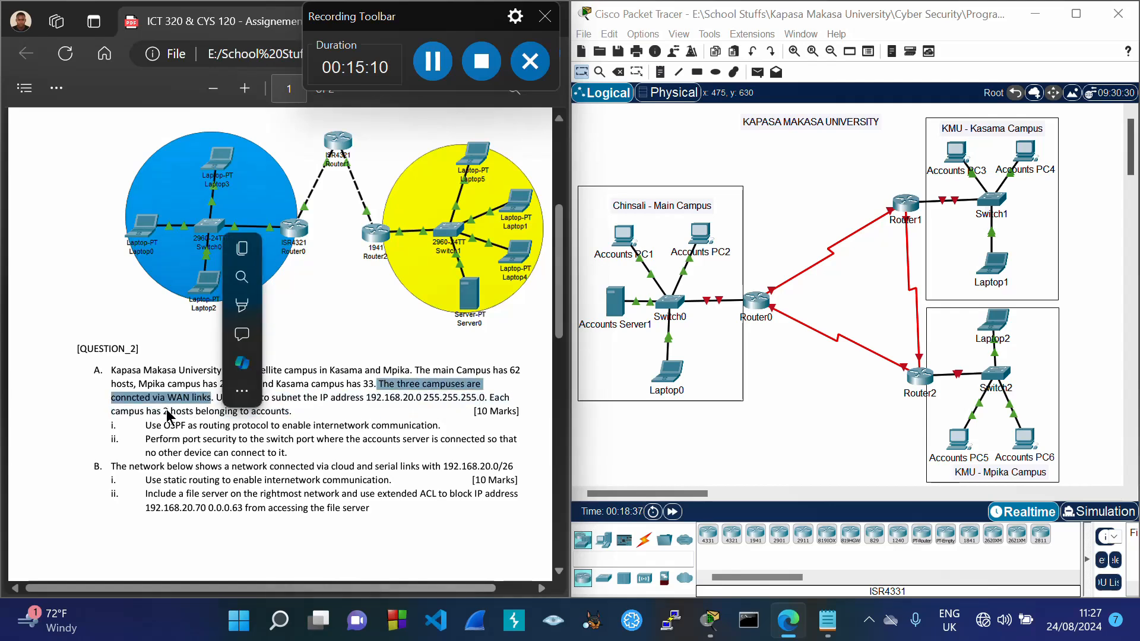
pyautogui.click(205, 409)
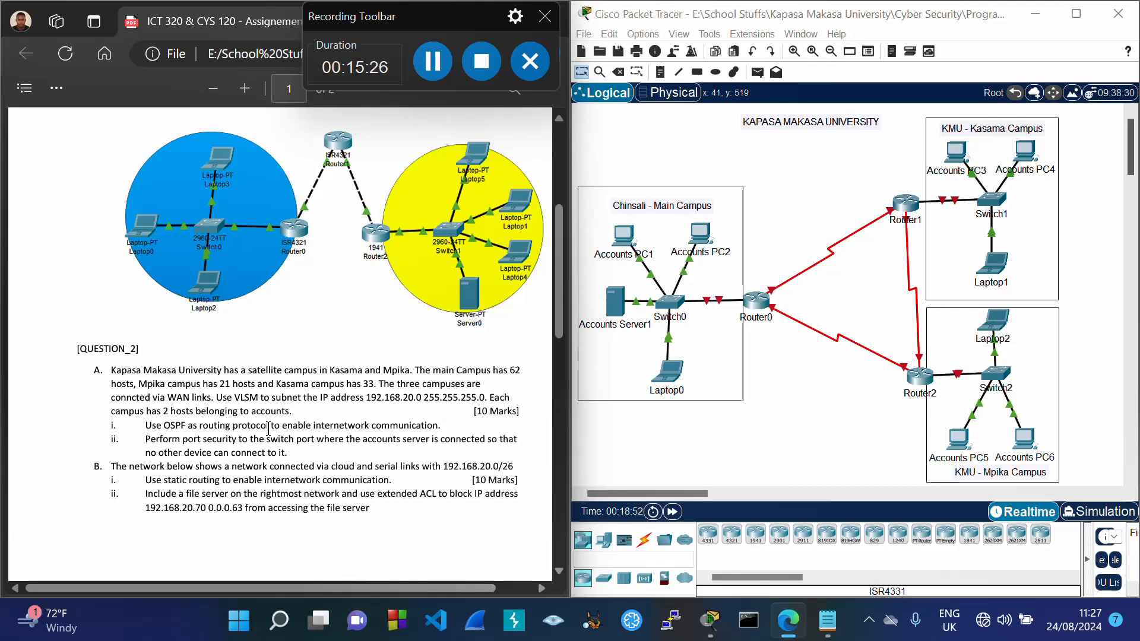
# Step: Highlight the two-accounts-hosts-per-campus requirement and check it against the Packet Tracer topology
pyautogui.moveTo(492, 397); pyautogui.dragTo(294, 411)
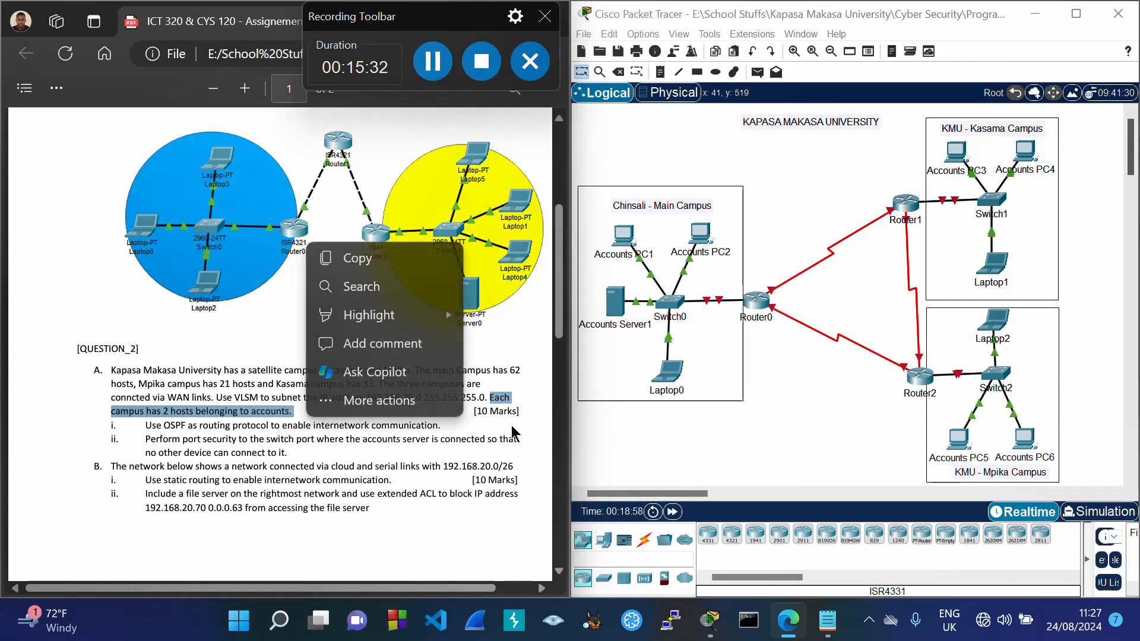
pyautogui.click(615, 443)
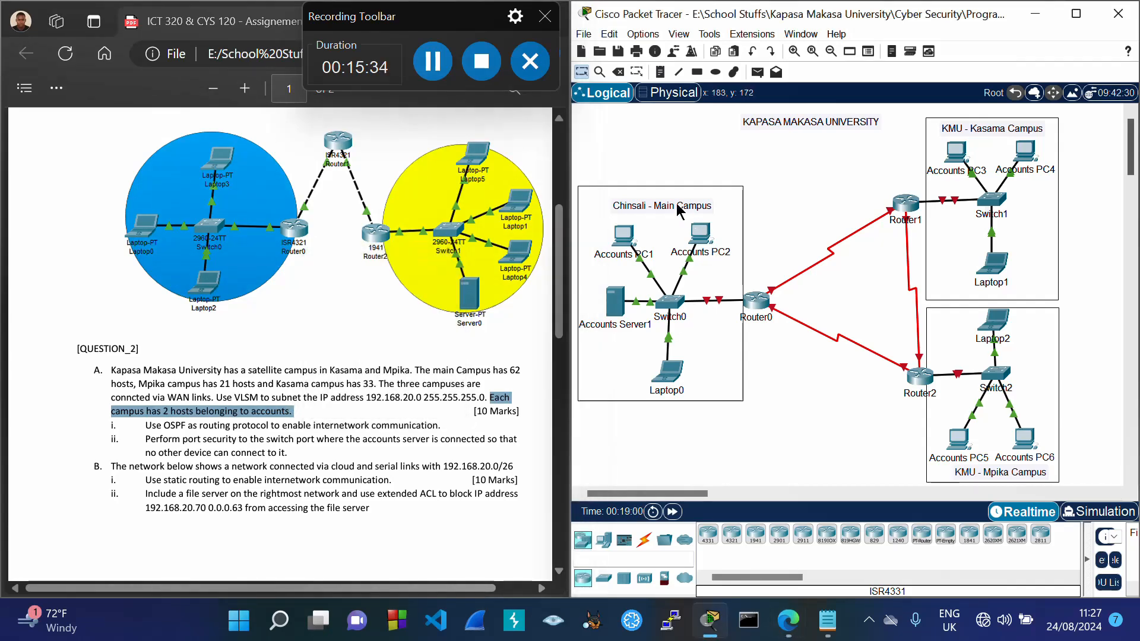
pyautogui.click(424, 345)
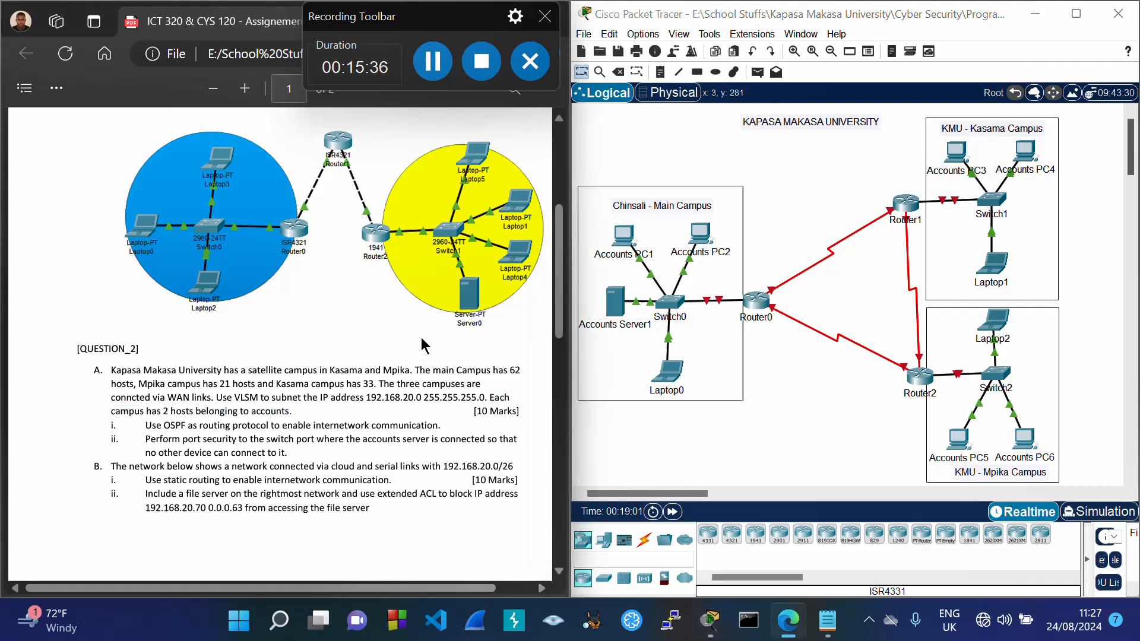
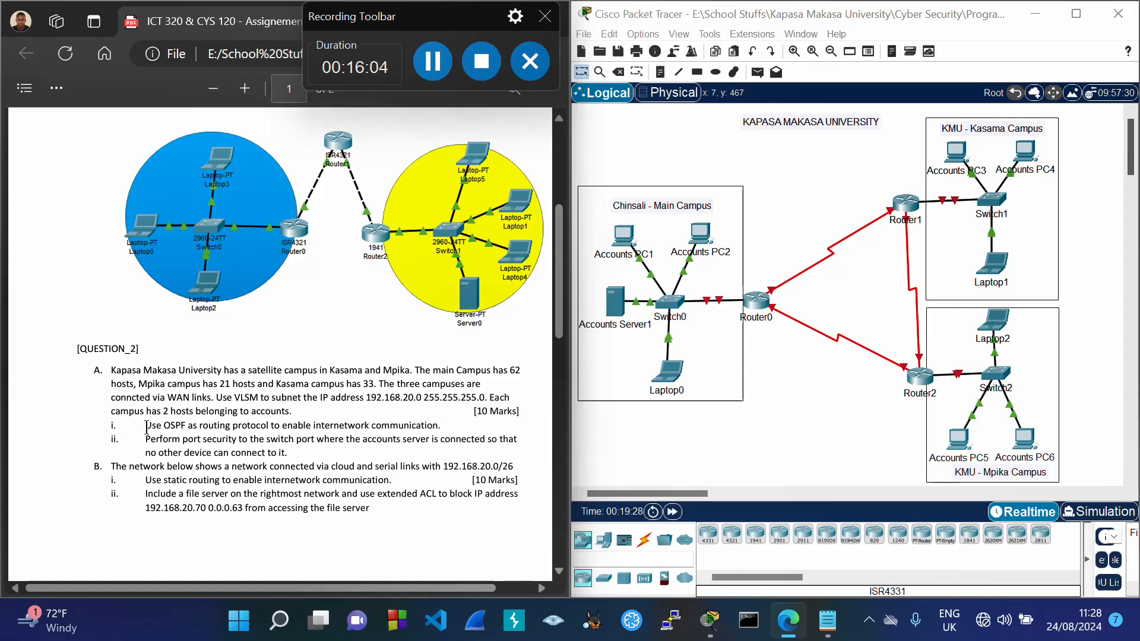
# Step: Highlight the OSPF routing and port security requirements in the assignment PDF
pyautogui.moveTo(178, 426); pyautogui.dragTo(444, 426)
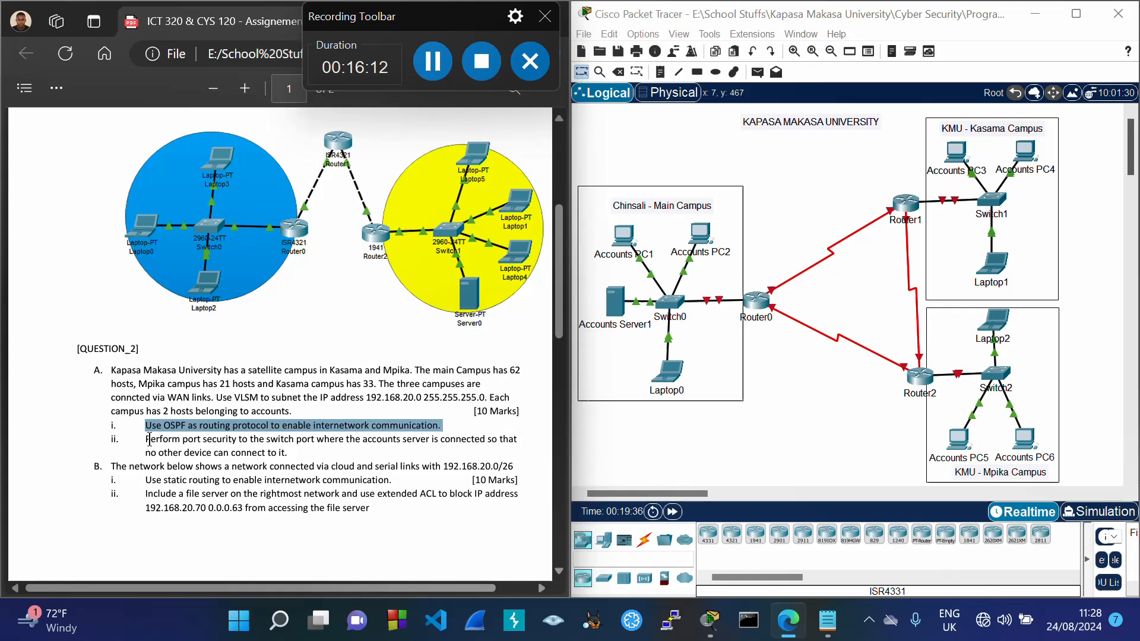
pyautogui.moveTo(145, 439); pyautogui.dragTo(313, 442)
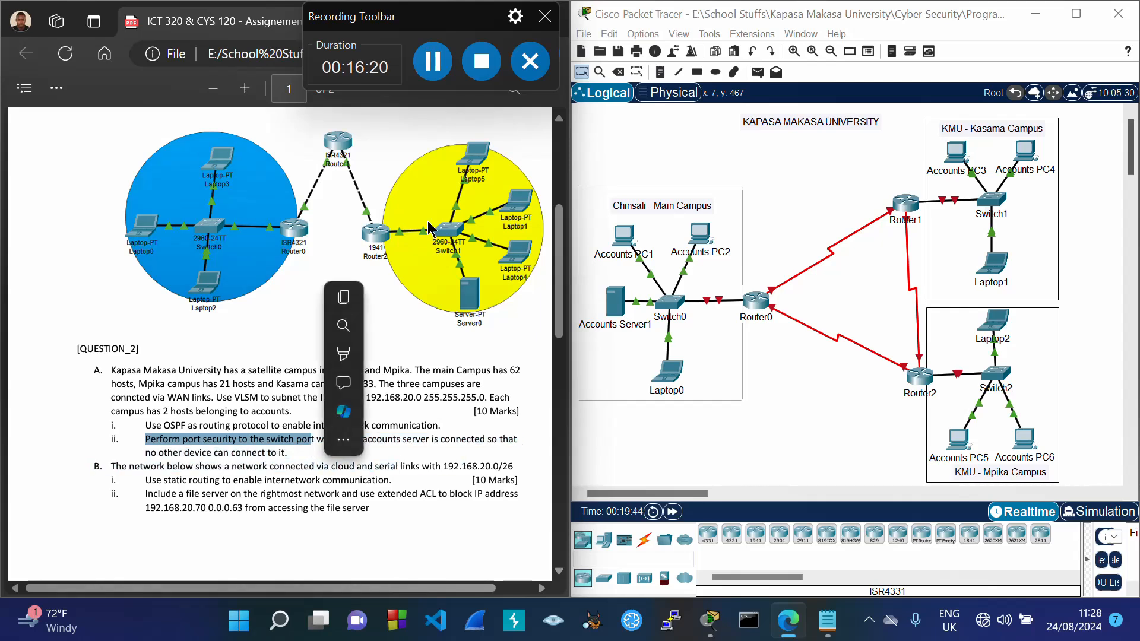
pyautogui.click(373, 330)
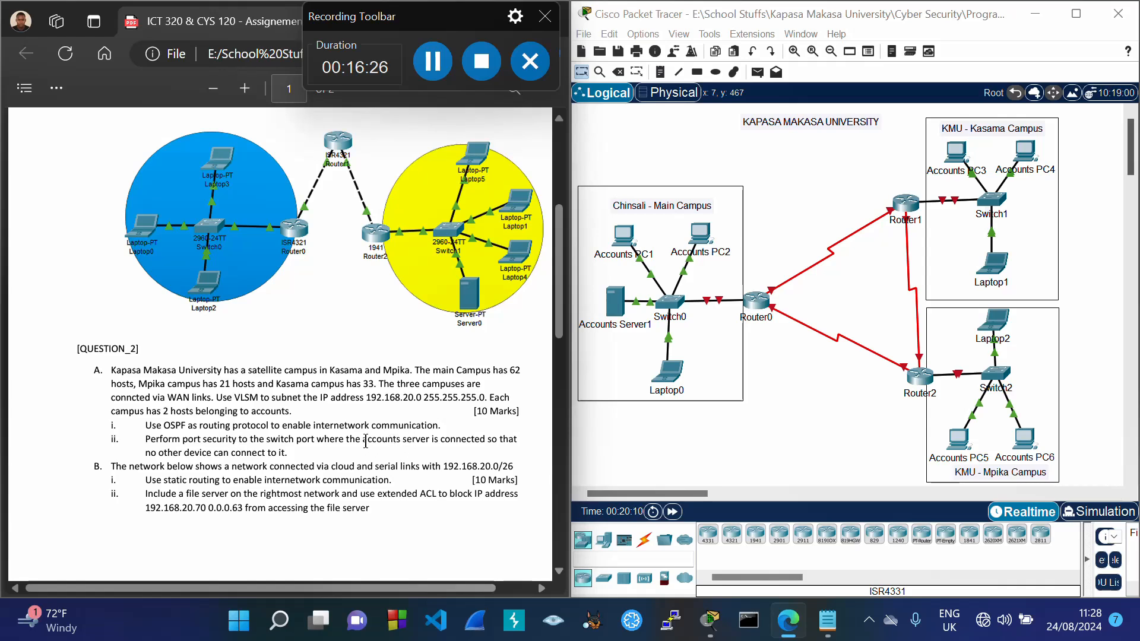
pyautogui.moveTo(362, 440); pyautogui.dragTo(429, 440)
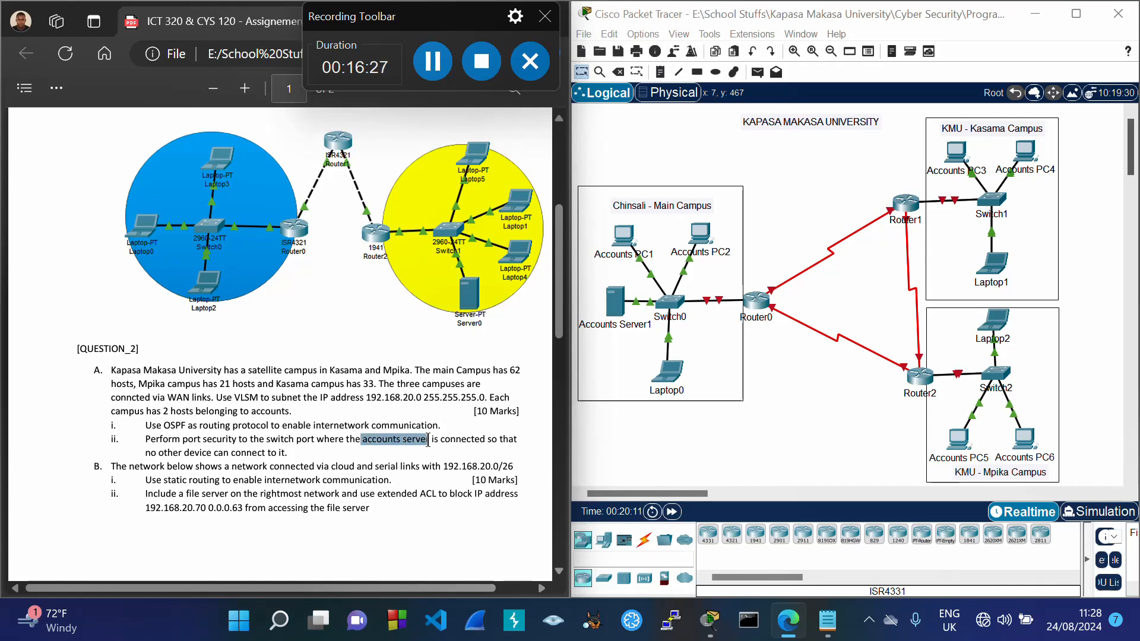
pyautogui.rightClick(472, 472)
pyautogui.click(473, 473)
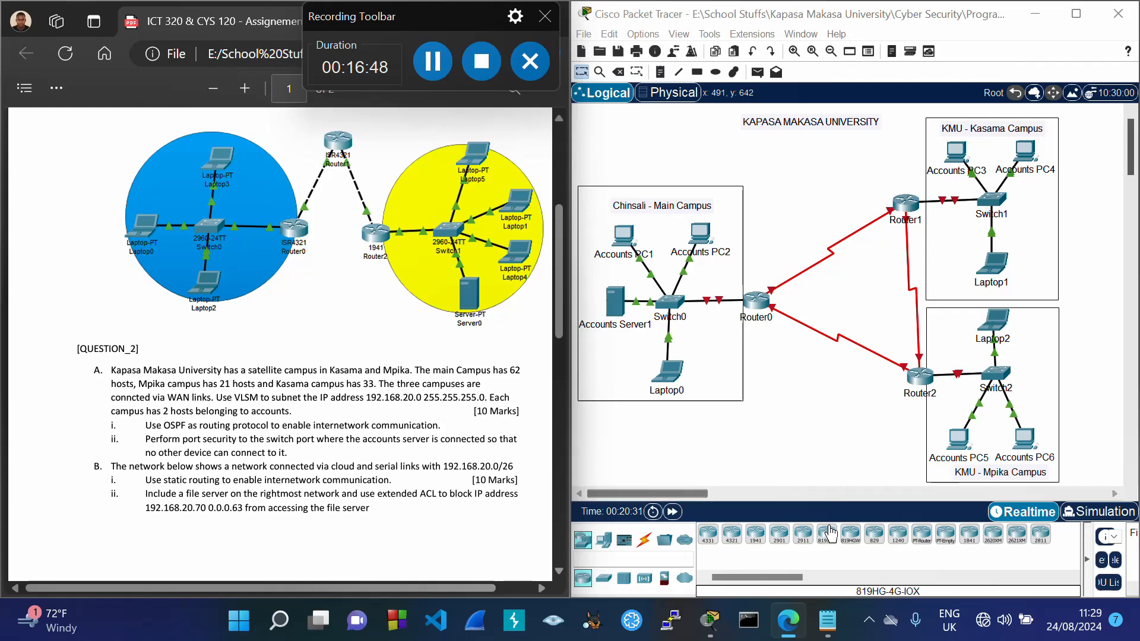
# Step: Type a 'Routers' heading after the Mpika notes and select the block size 4, /30 table row
pyautogui.moveTo(827, 620)
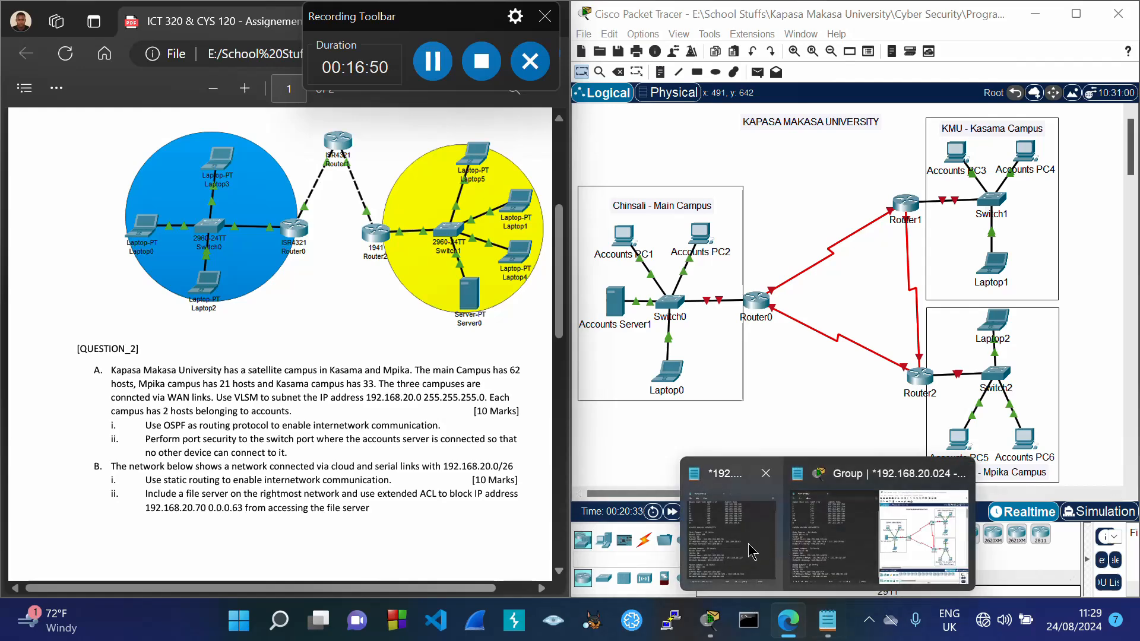
pyautogui.moveTo(748, 544)
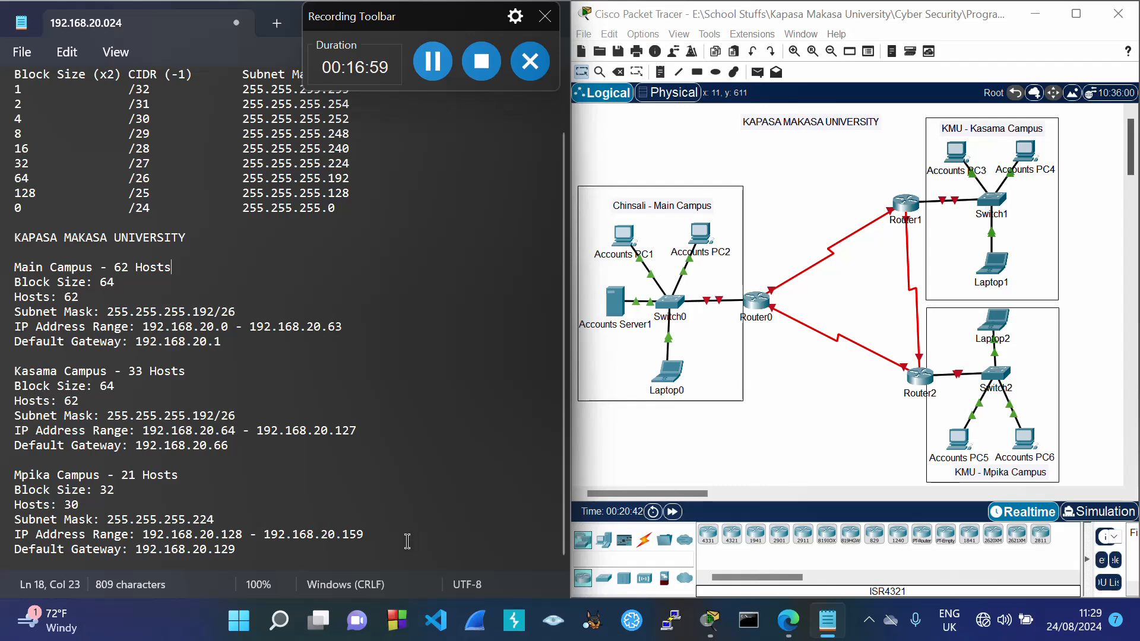
pyautogui.click(291, 555)
pyautogui.press('Return')
pyautogui.press('Return')
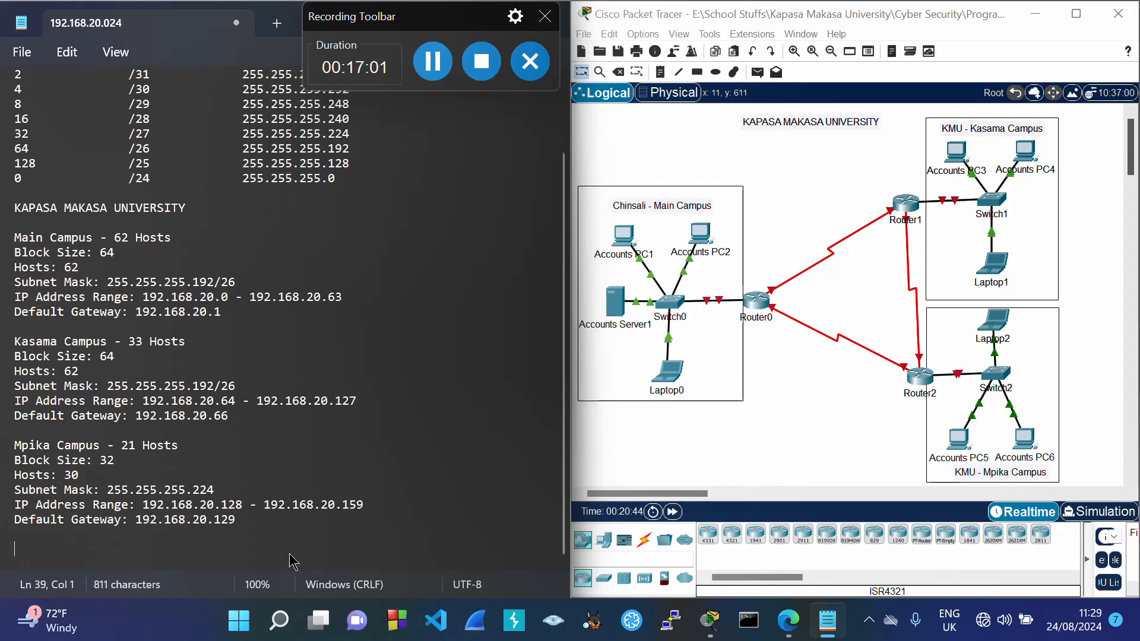
pyautogui.write('Routers')
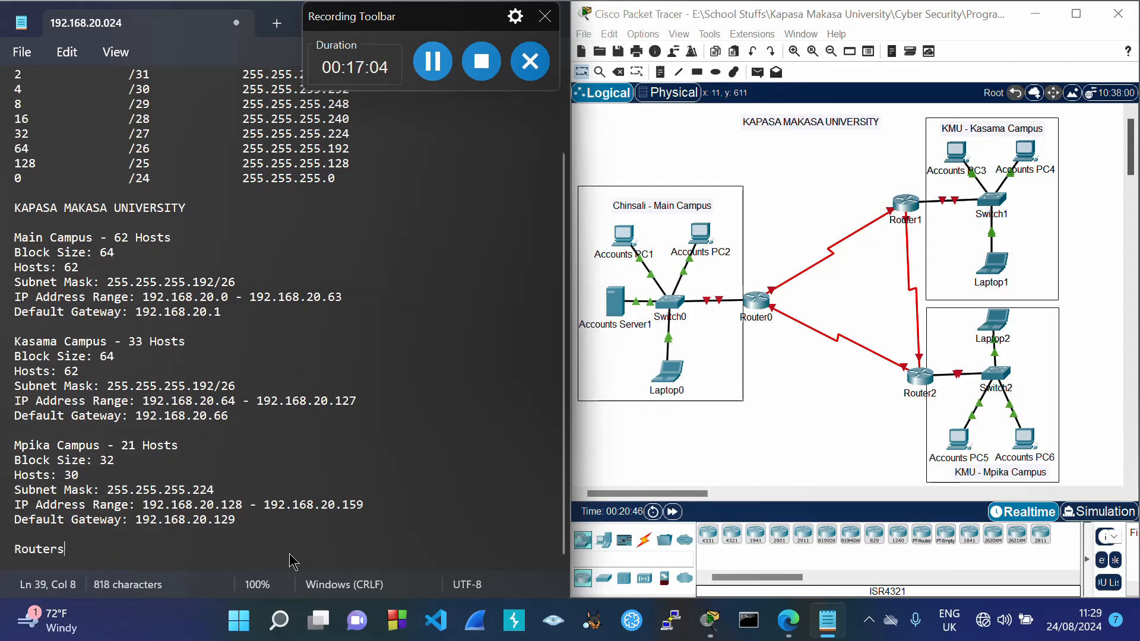
pyautogui.press('Return')
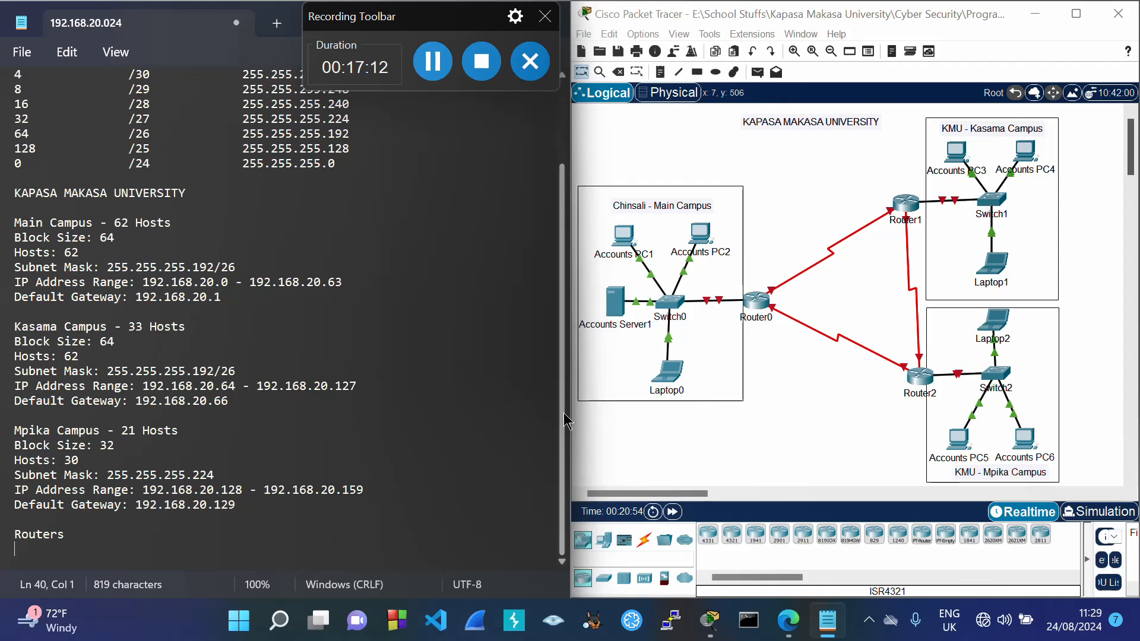
pyautogui.scroll(3, 559, 288)
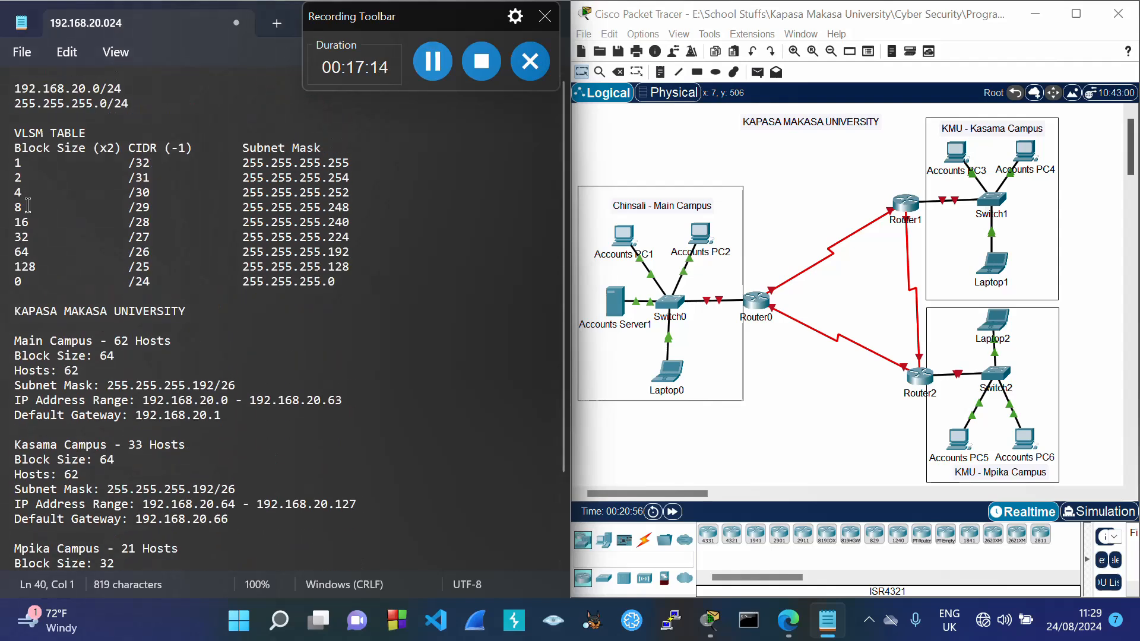
pyautogui.moveTo(13, 192); pyautogui.dragTo(363, 202)
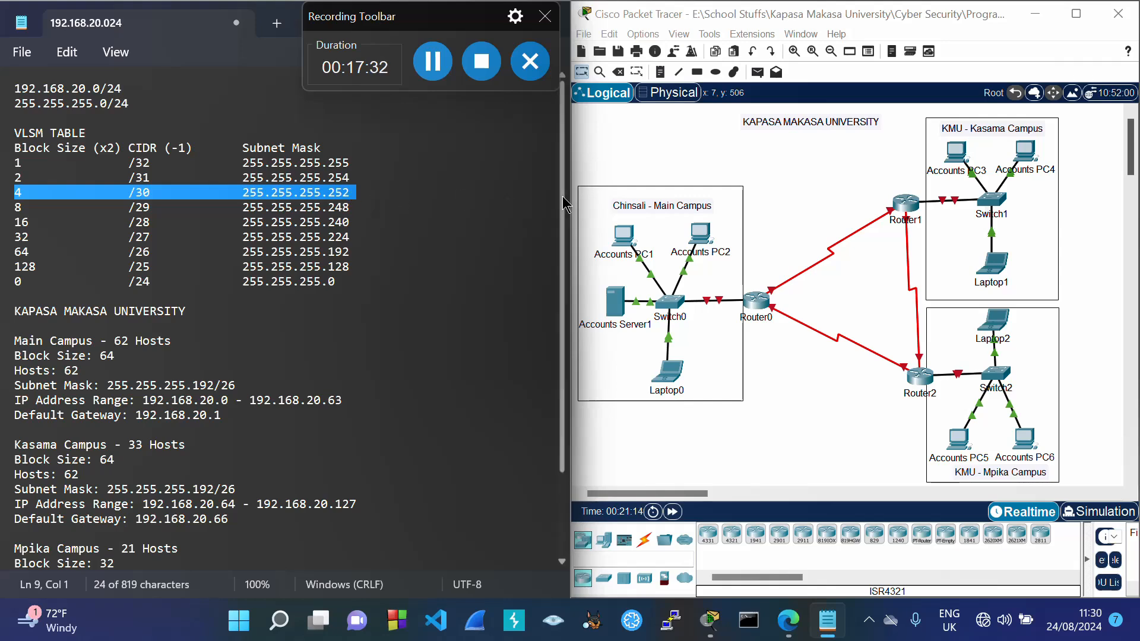
# Step: Under Routers, enter Block Size: 4, Hosts: 2 and Subnet Mask: 255.255.255.252/30
pyautogui.scroll(-3, 562, 196)
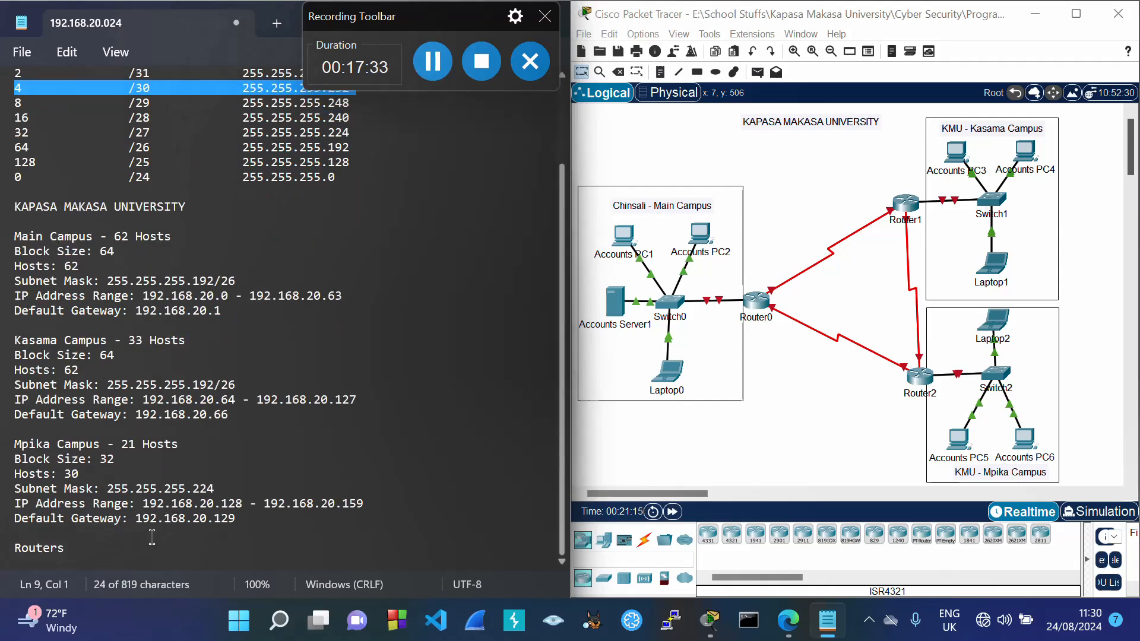
pyautogui.click(84, 553)
pyautogui.press('Return')
pyautogui.write('Blo')
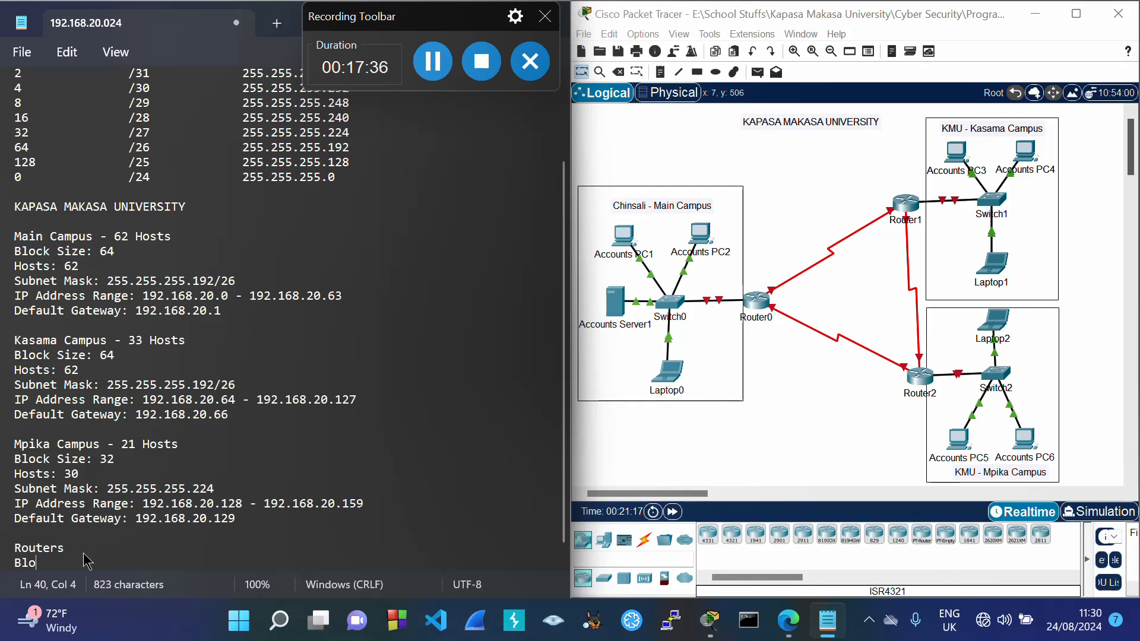
pyautogui.write('ck Size')
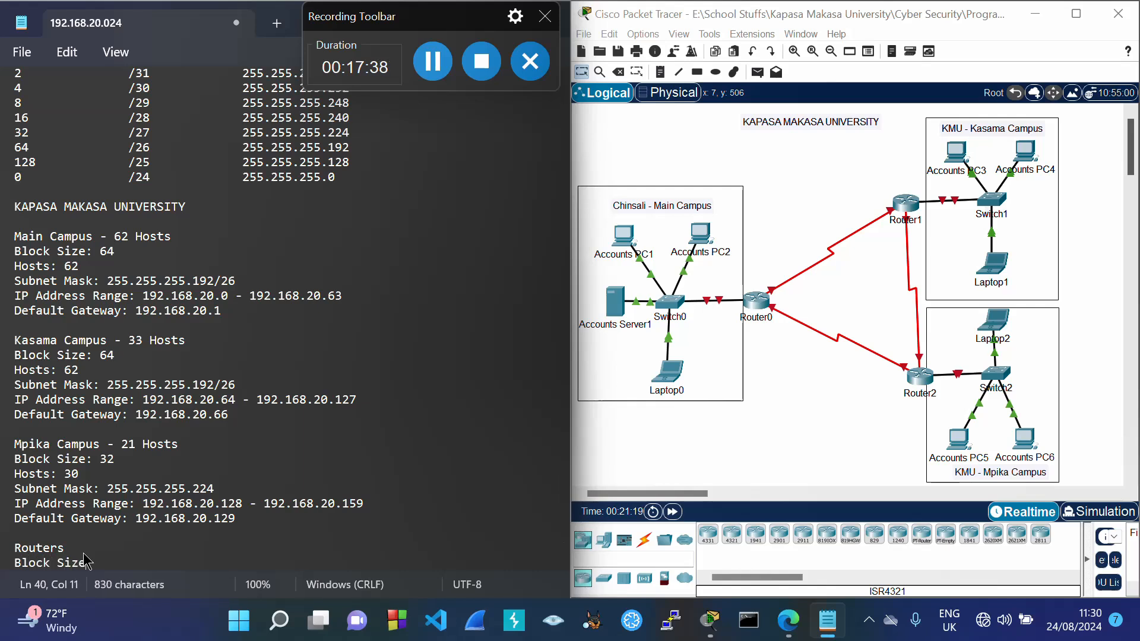
pyautogui.write(': 4')
pyautogui.press('Return')
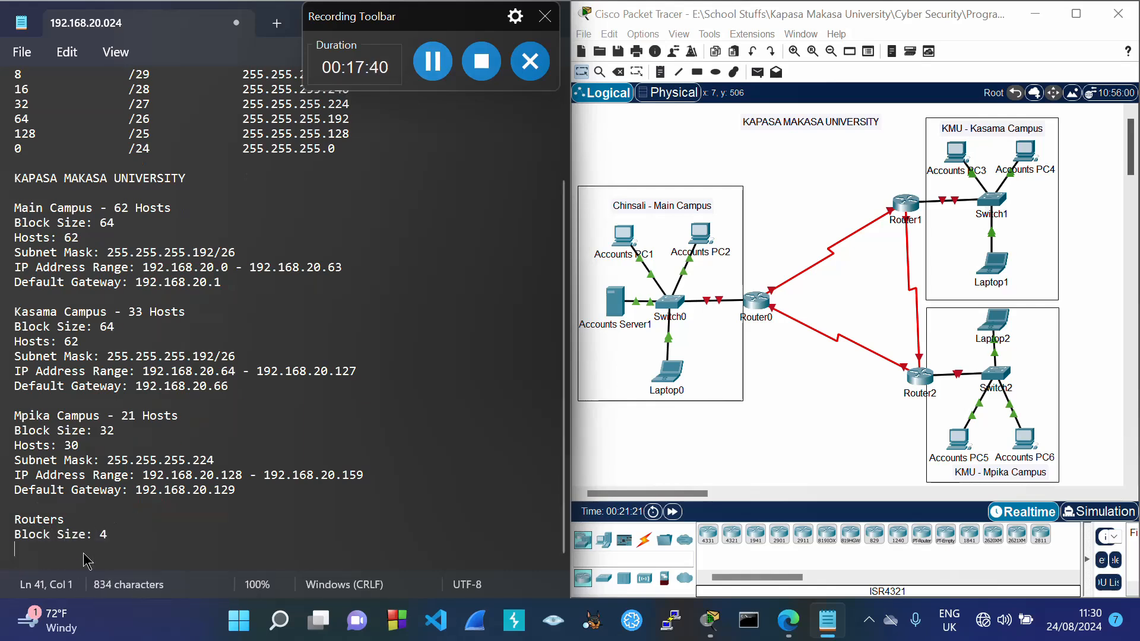
pyautogui.write('Hosts')
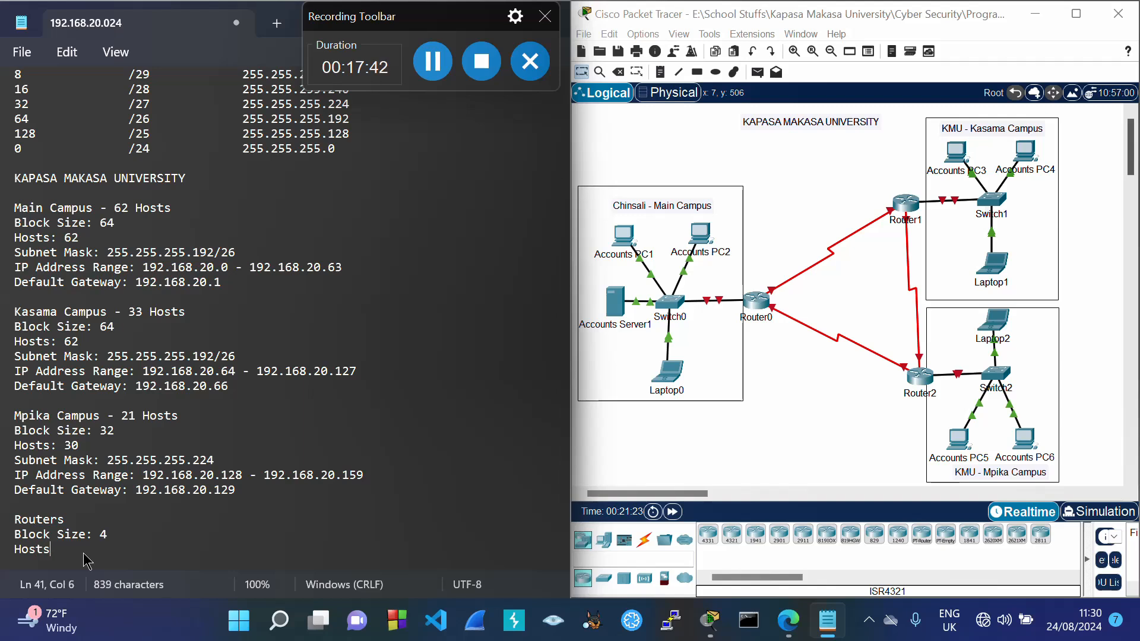
pyautogui.write(':')
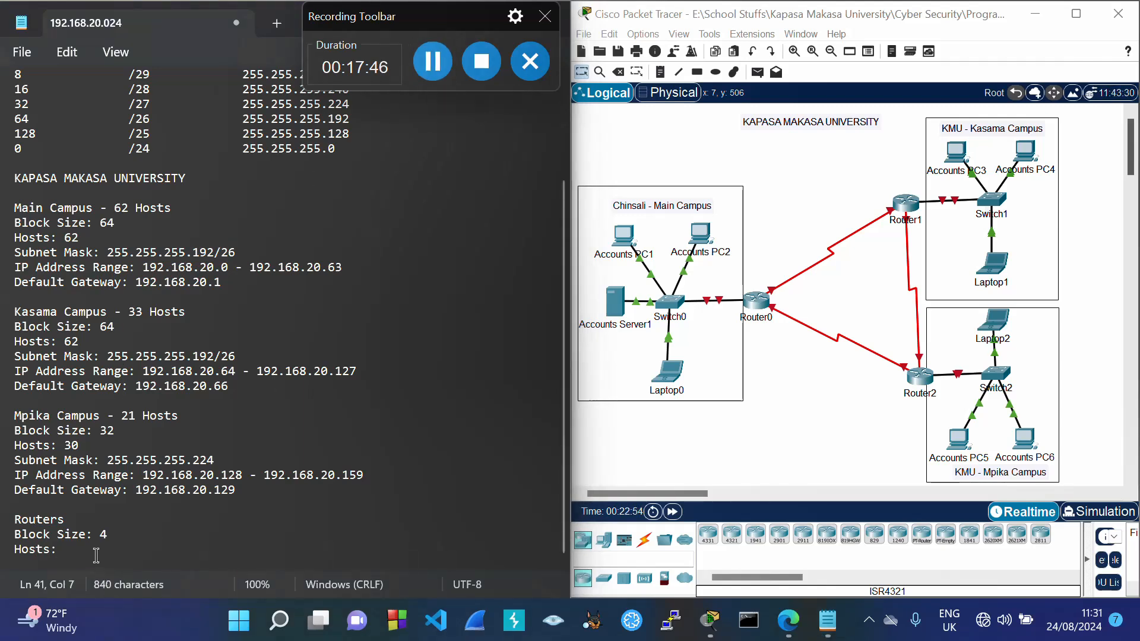
pyautogui.write(' 2')
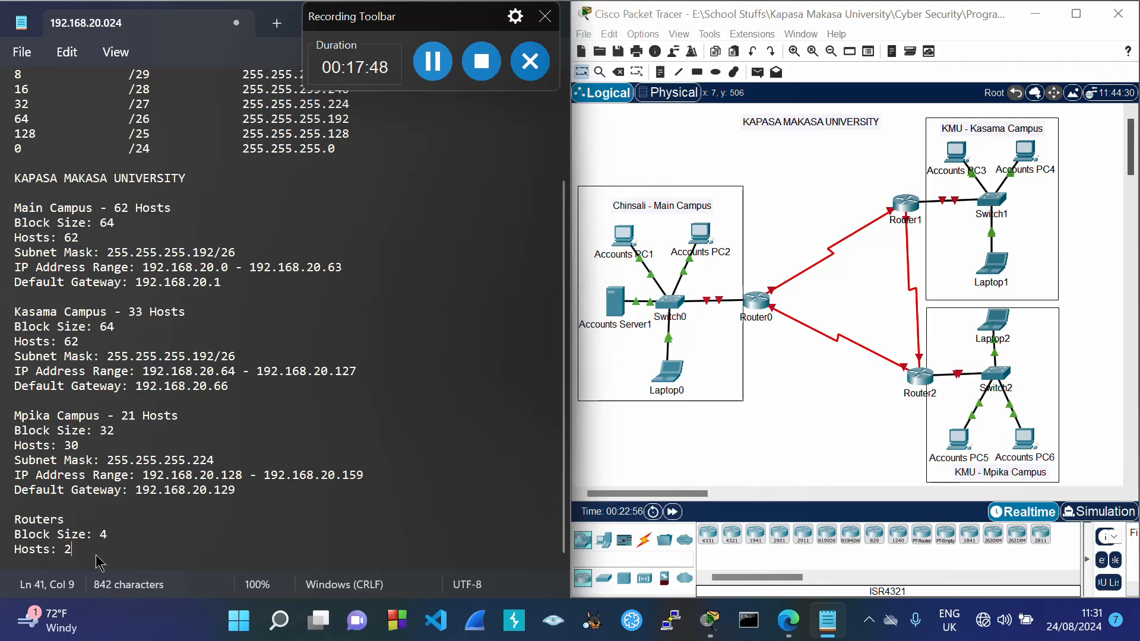
pyautogui.press('Return')
pyautogui.write('Subn')
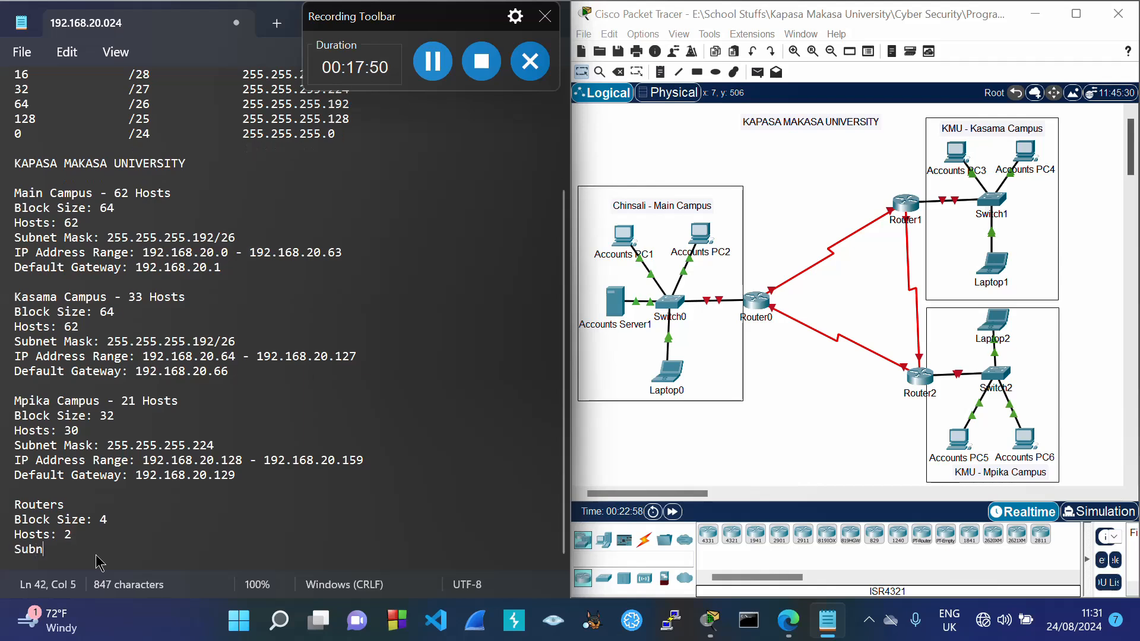
pyautogui.write('et Mask')
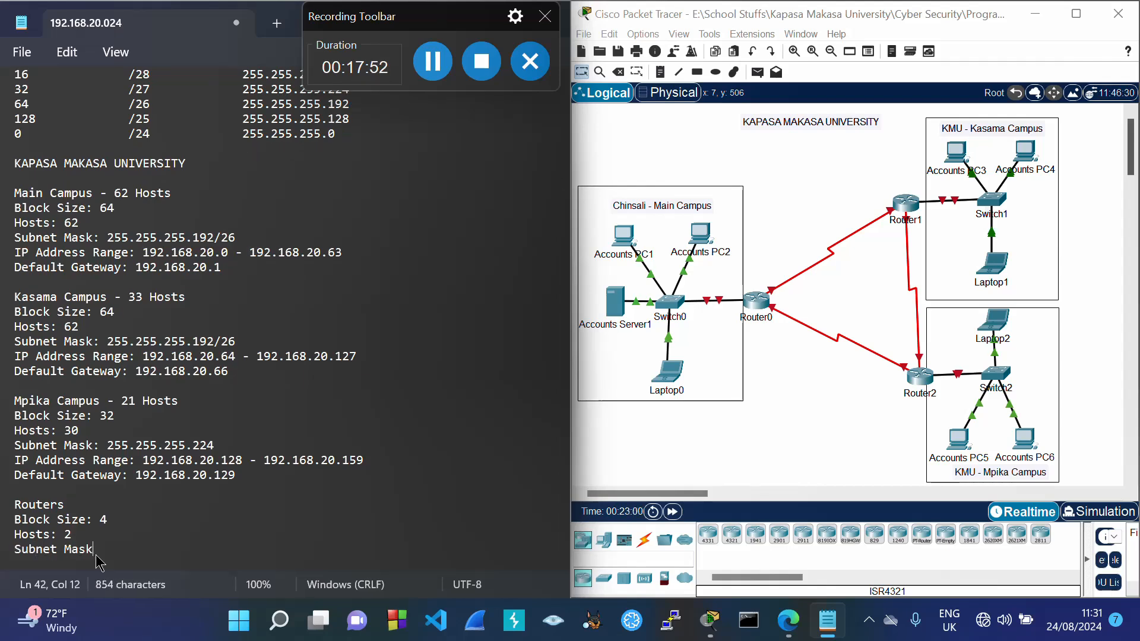
pyautogui.write(': 255.255.255.25')
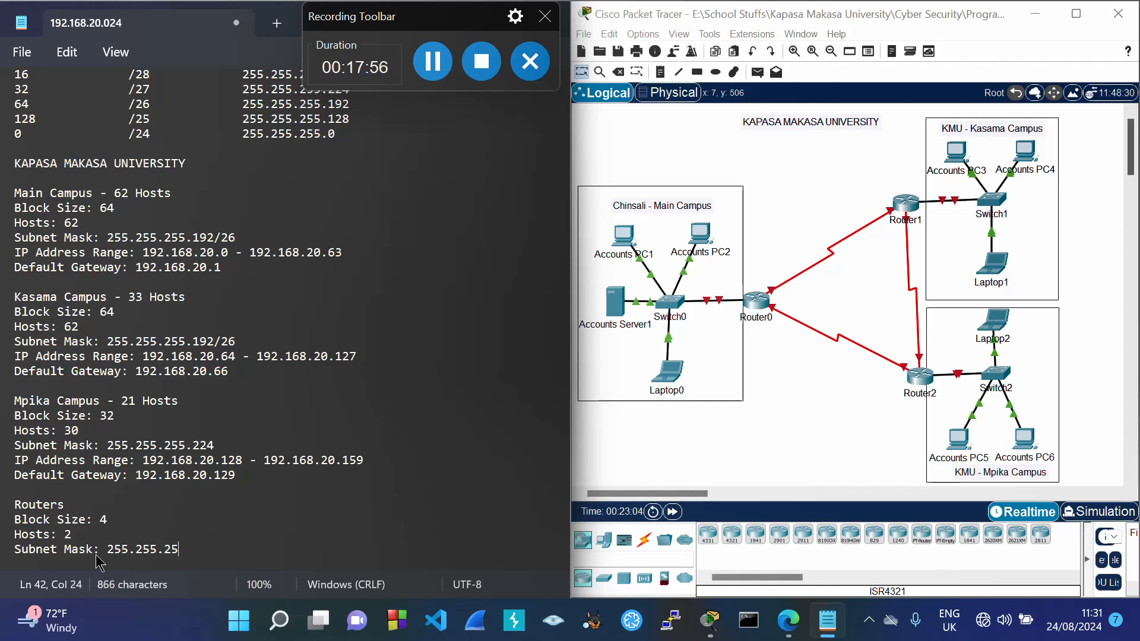
pyautogui.write('2/30')
# Step: Add a 'Devices;' list naming Router0 & Router1
pyautogui.press('Return')
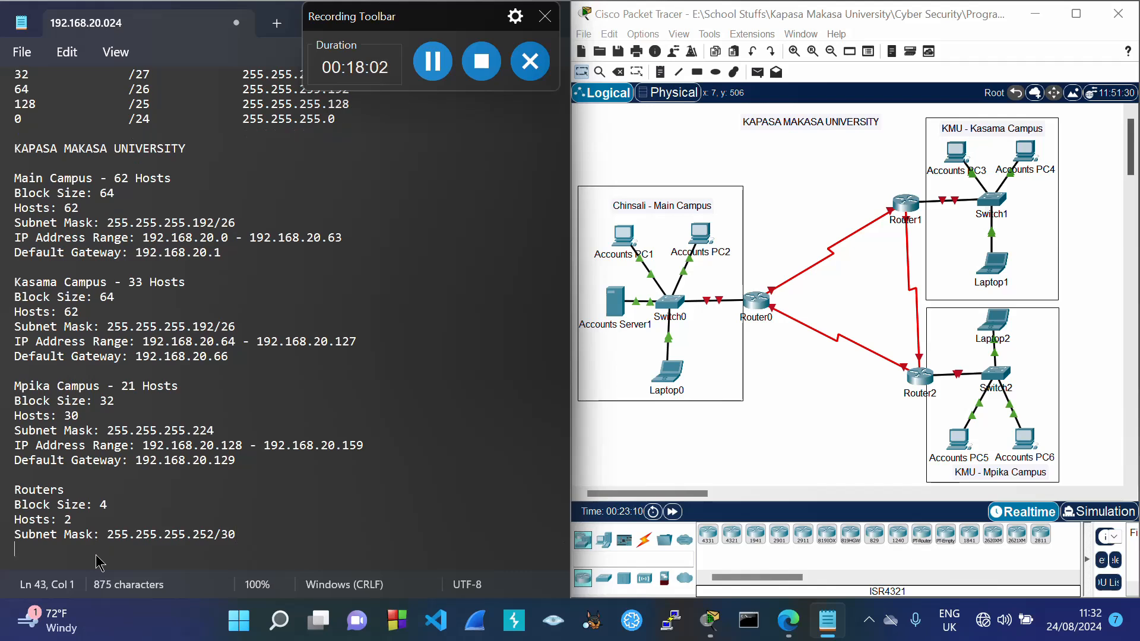
pyautogui.press('Return')
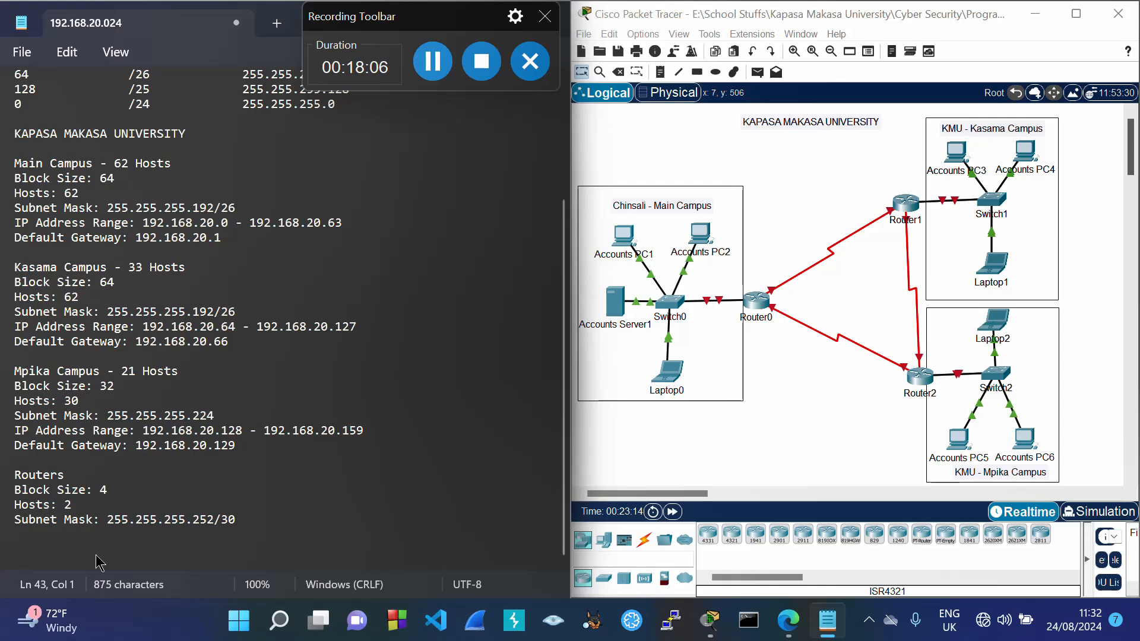
pyautogui.write('Devices')
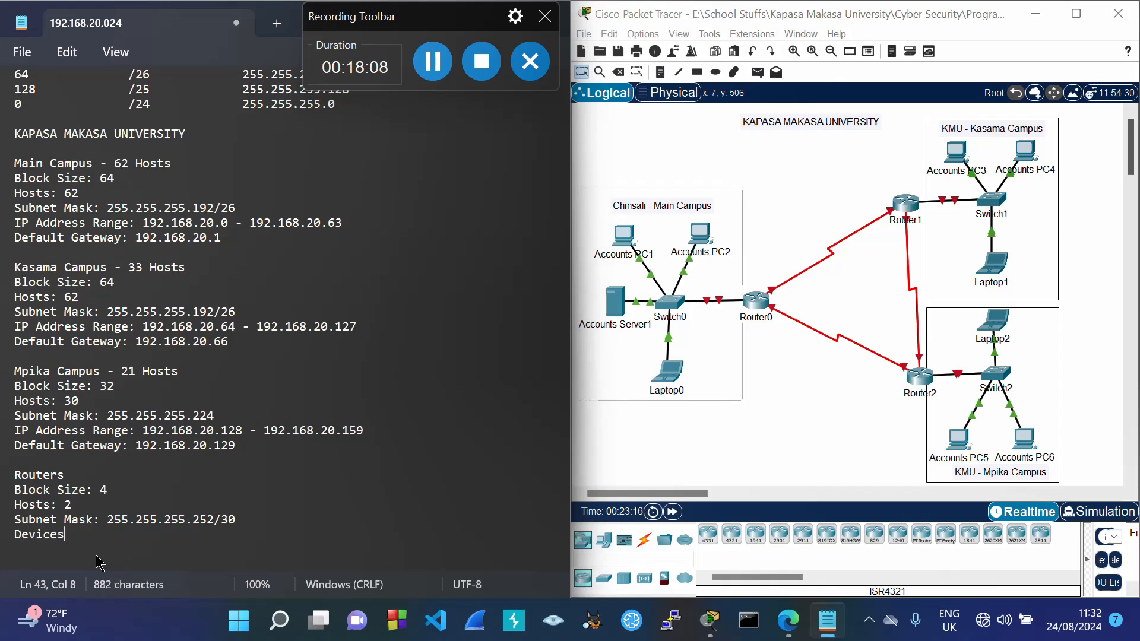
pyautogui.write(';')
pyautogui.press('Return')
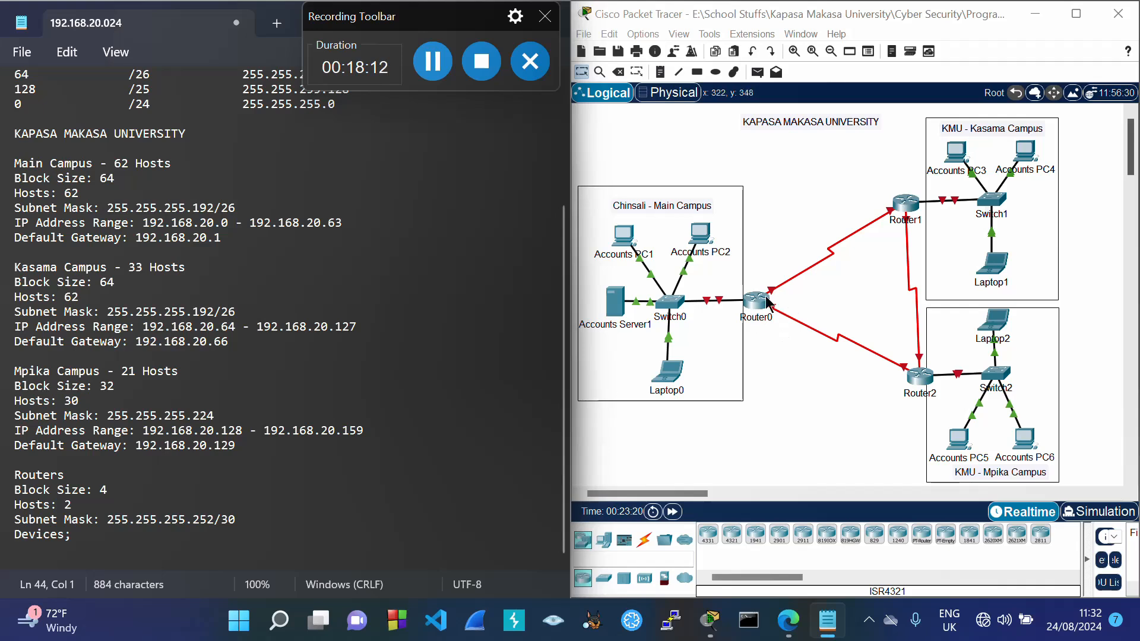
pyautogui.write('Router0')
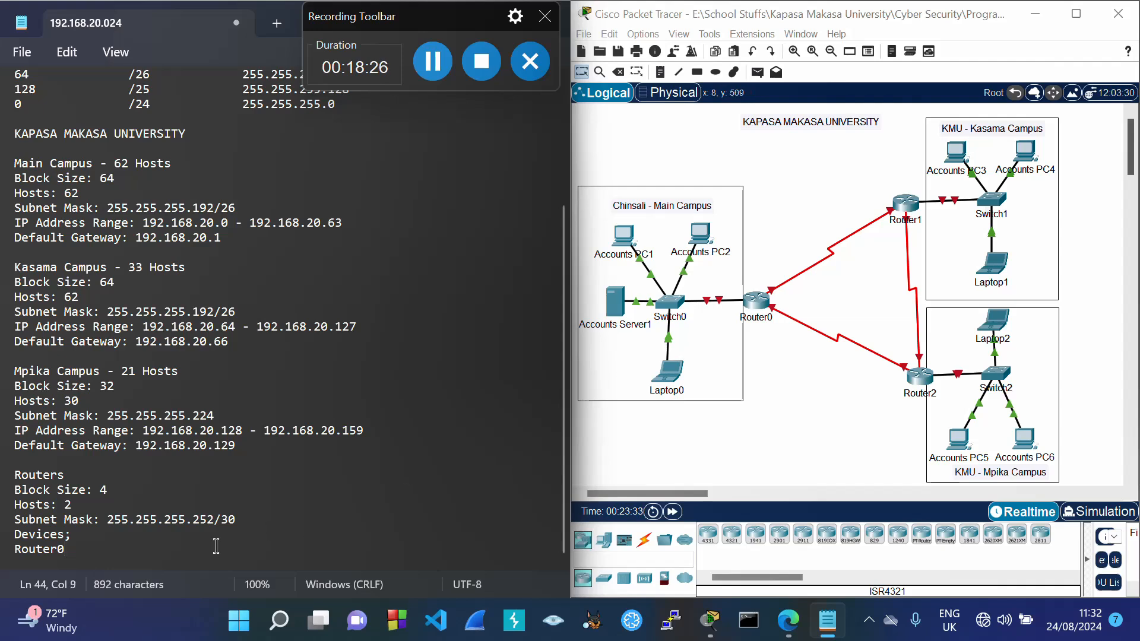
pyautogui.write('& R')
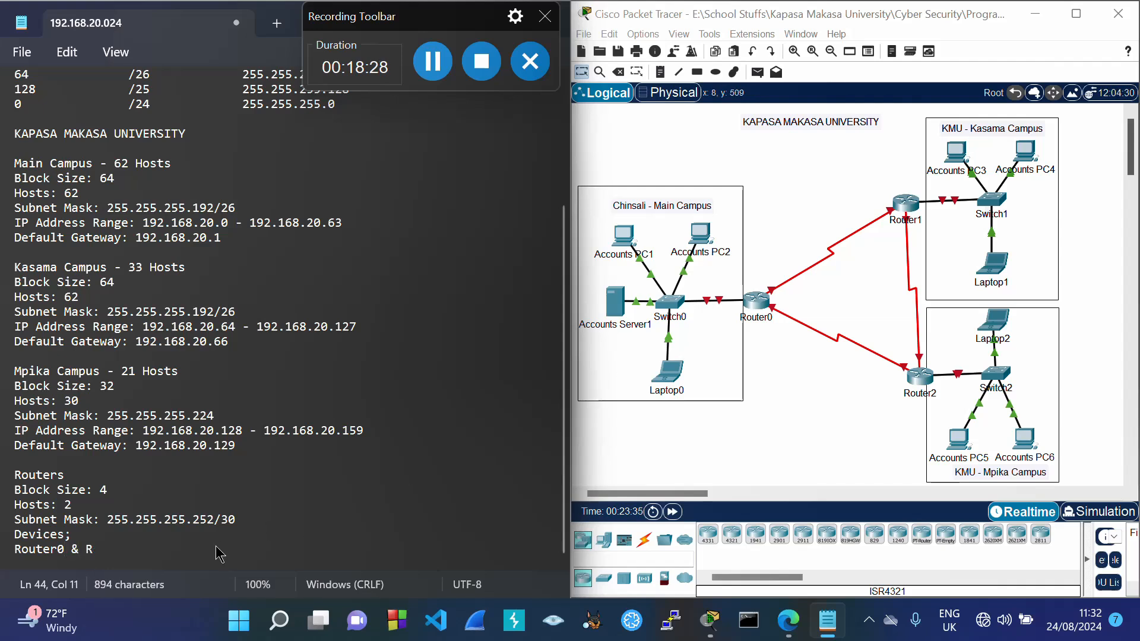
pyautogui.write('outer')
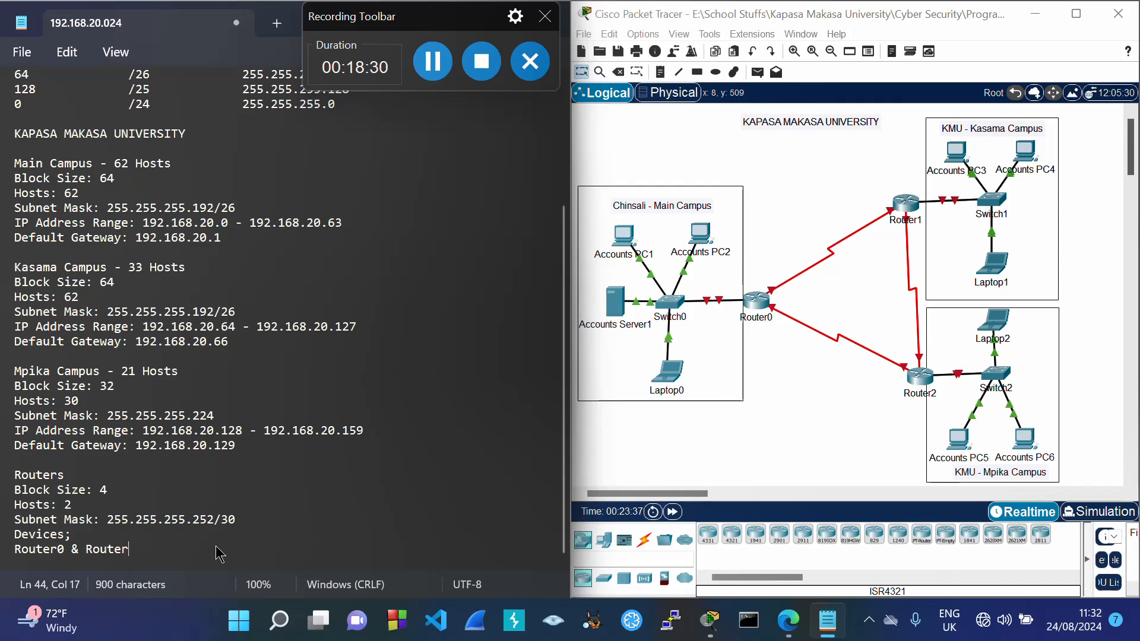
pyautogui.write('1')
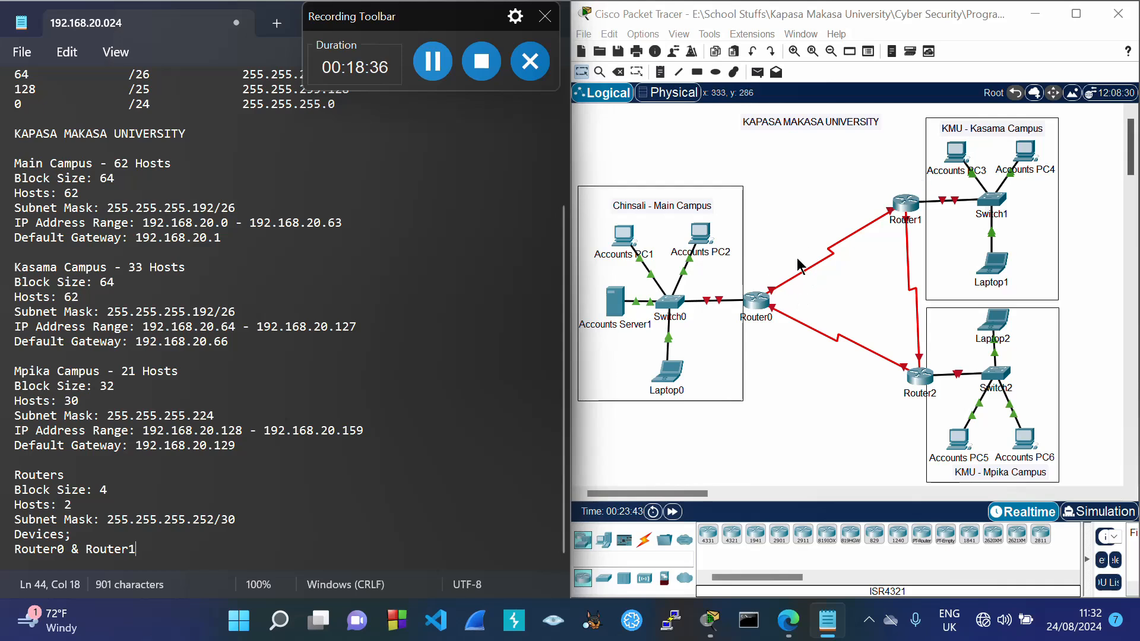
# Step: Add the IP Address Range line 192.168.20.160 - 192.168.20.163 for Router0 & Router1
pyautogui.press('Return')
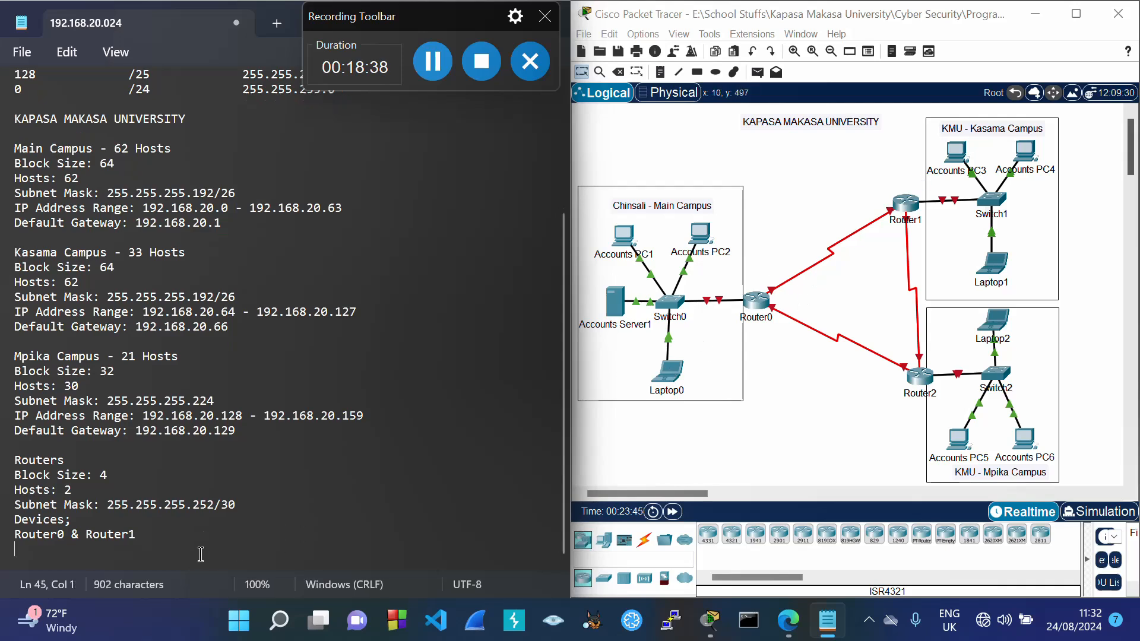
pyautogui.write('IP Address')
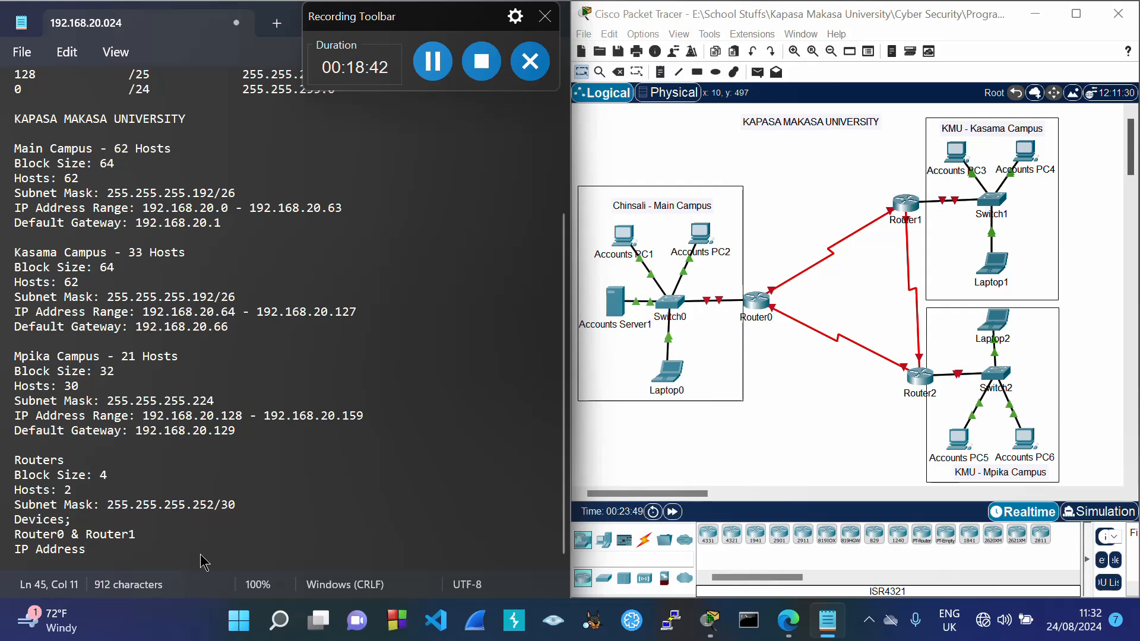
pyautogui.write(' Range:')
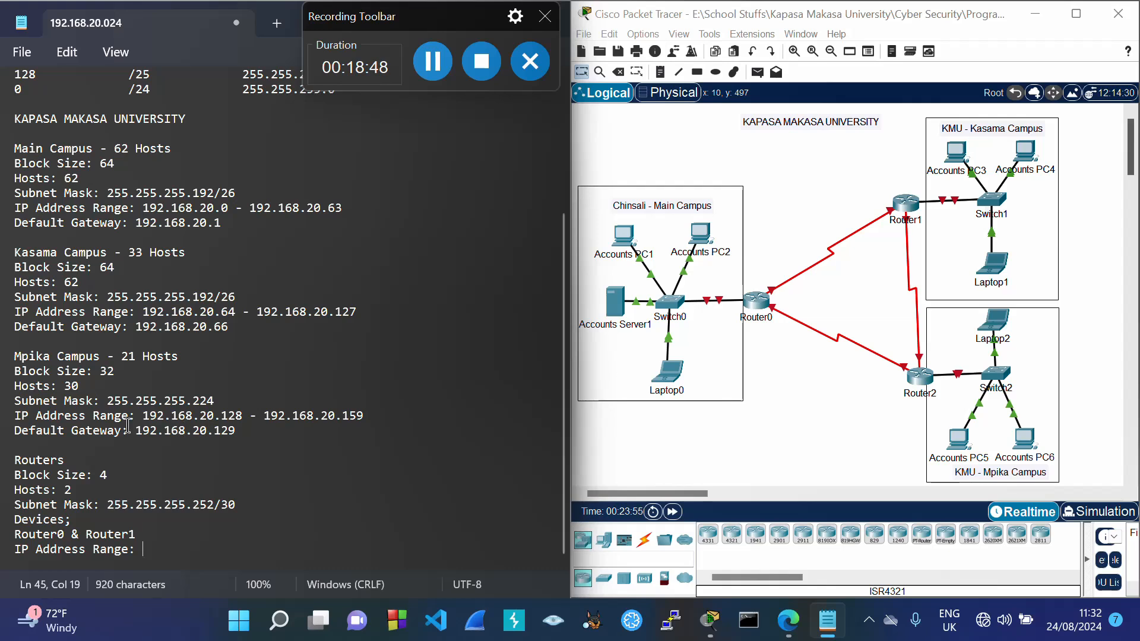
pyautogui.moveTo(146, 416); pyautogui.dragTo(367, 420)
pyautogui.hotkey('ctrl', 'c')
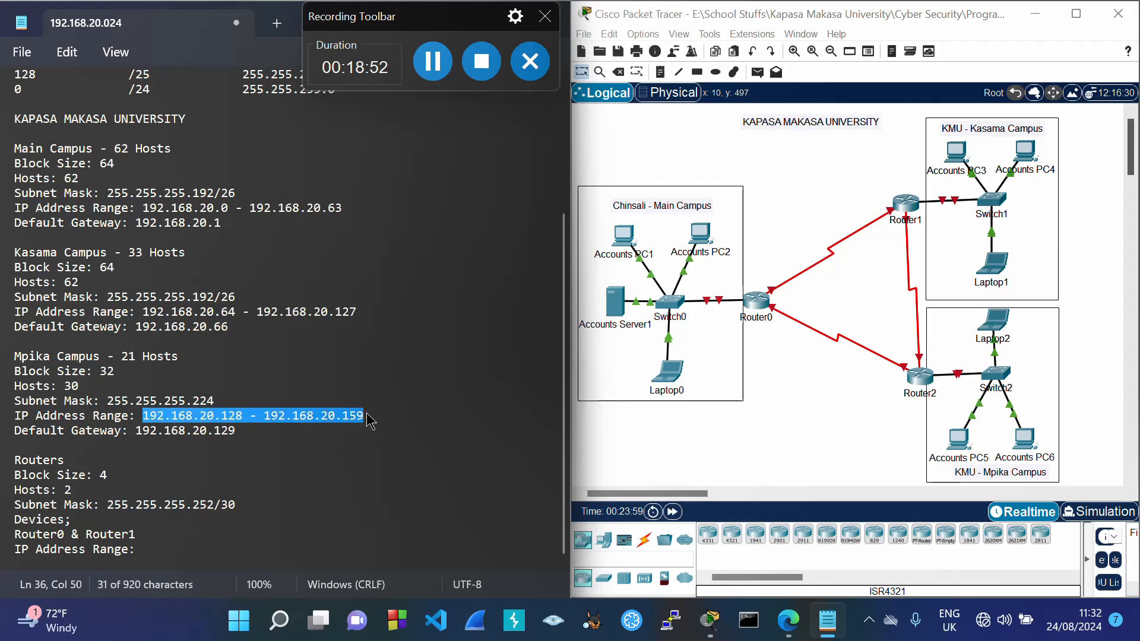
pyautogui.click(170, 551)
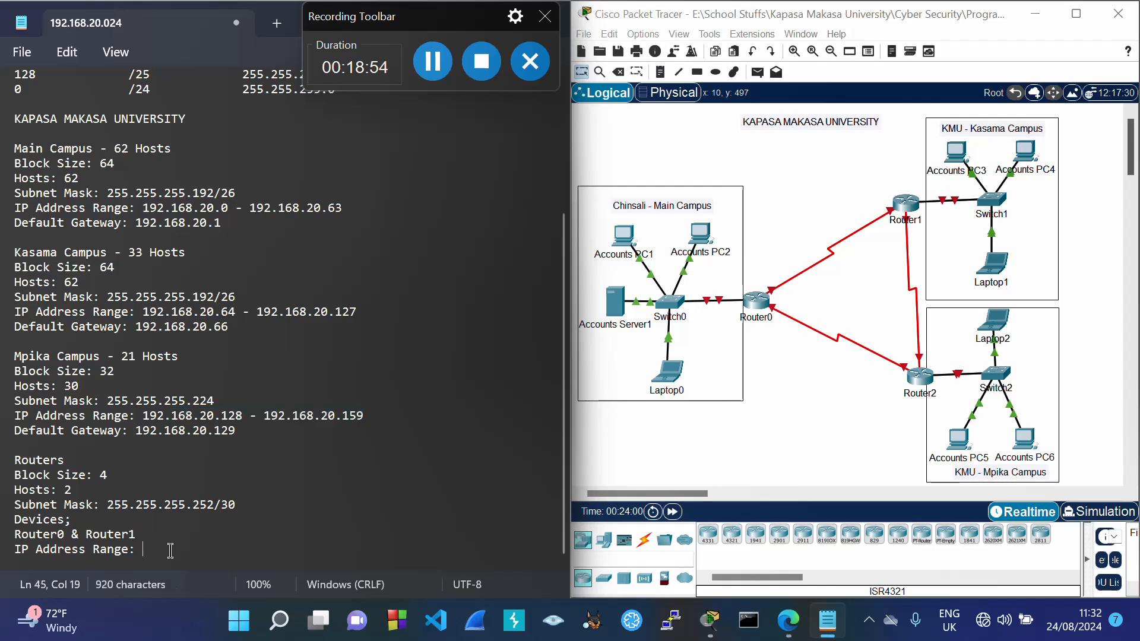
pyautogui.hotkey('ctrl', 'v')
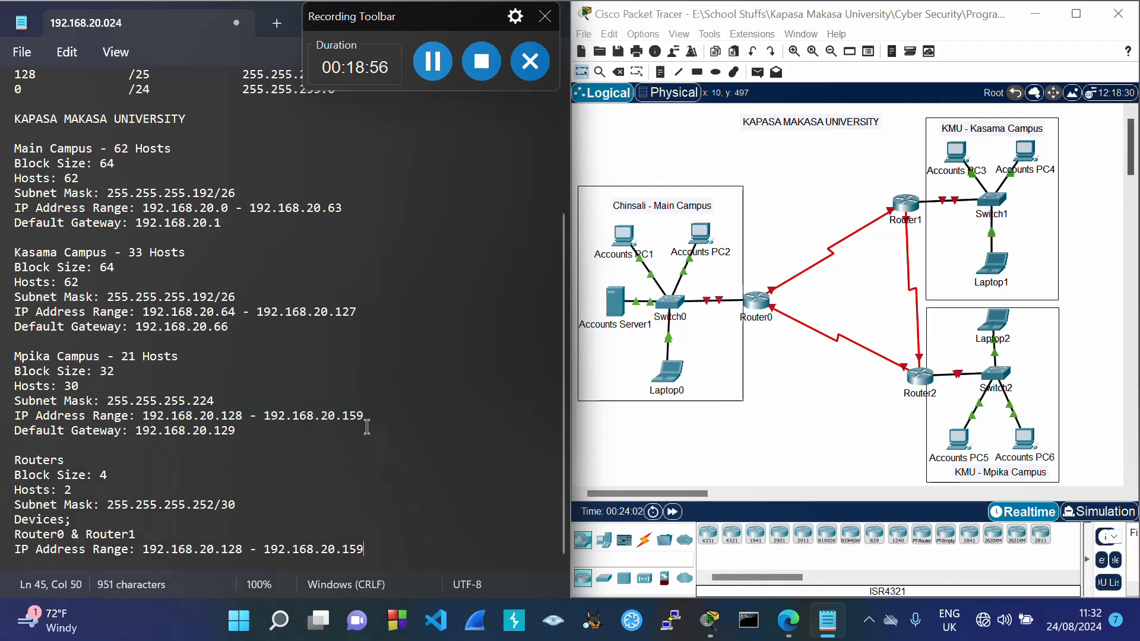
pyautogui.moveTo(343, 415); pyautogui.dragTo(374, 424)
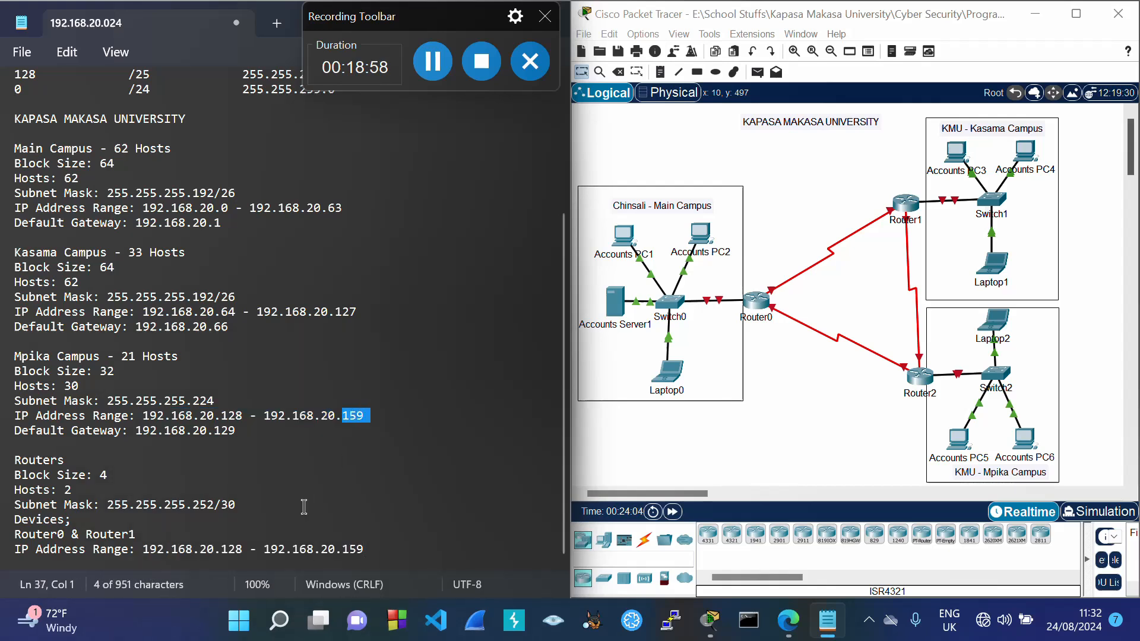
pyautogui.click(242, 551)
pyautogui.press('BackSpace')
pyautogui.press('BackSpace')
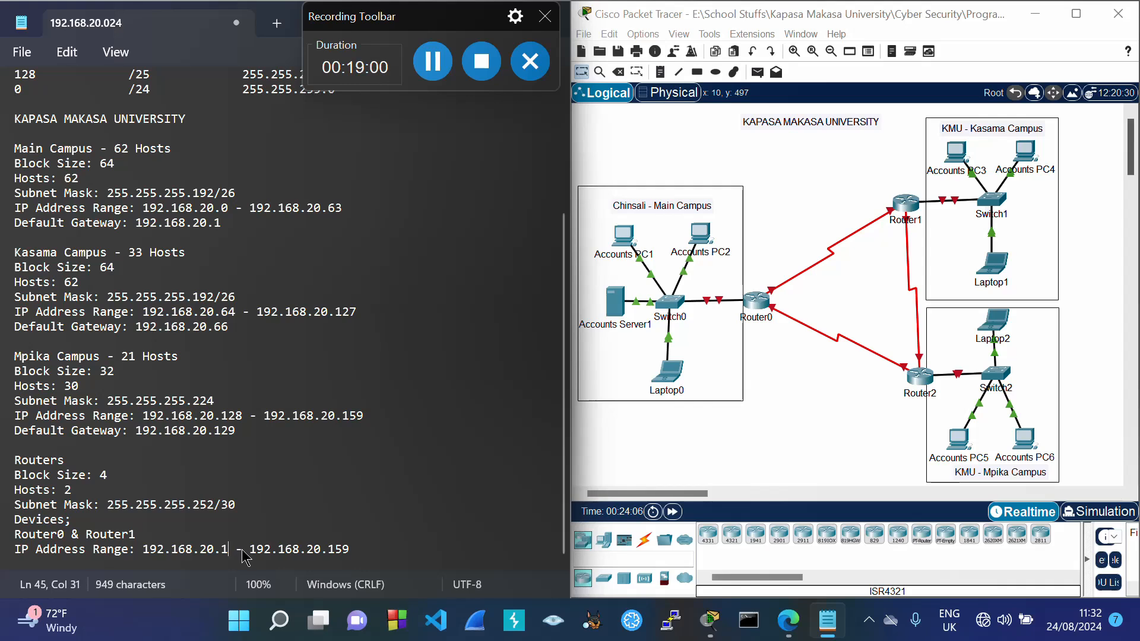
pyautogui.write('60')
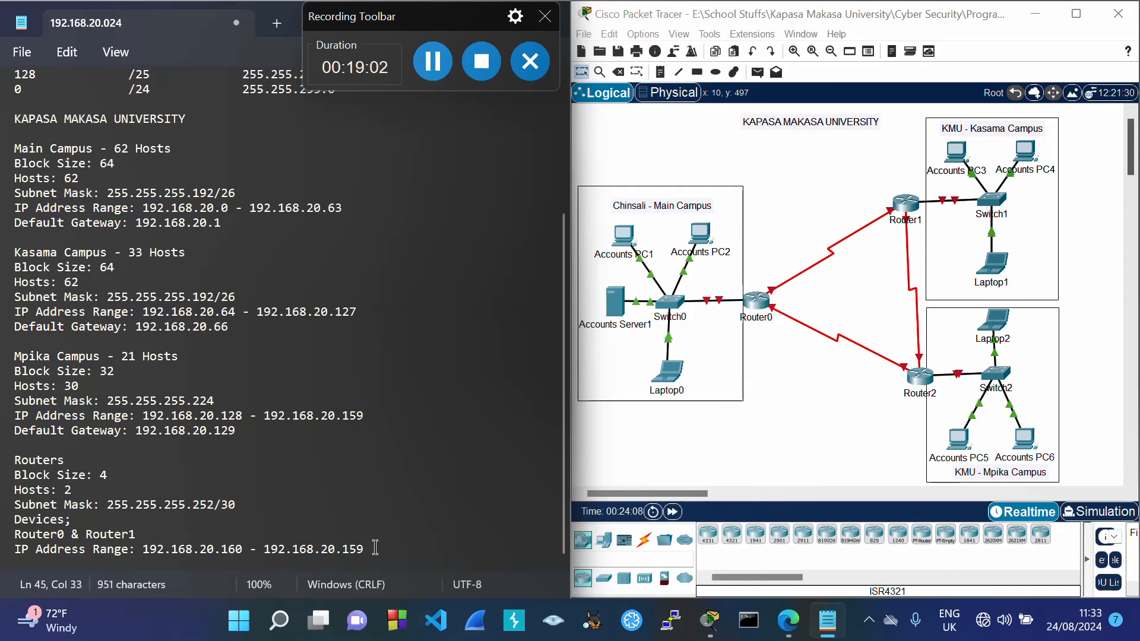
pyautogui.click(376, 549)
pyautogui.press('BackSpace')
pyautogui.press('BackSpace')
pyautogui.press('BackSpace')
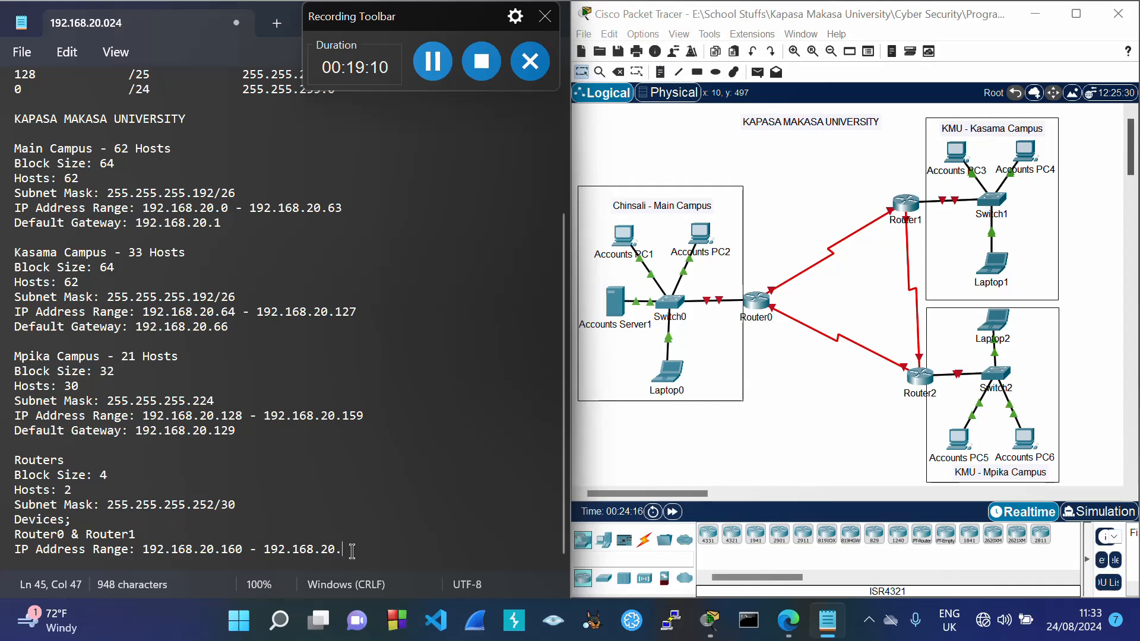
pyautogui.write('63')
# Step: Add Router0's address line 0: 192.168.20.161
pyautogui.press('Return')
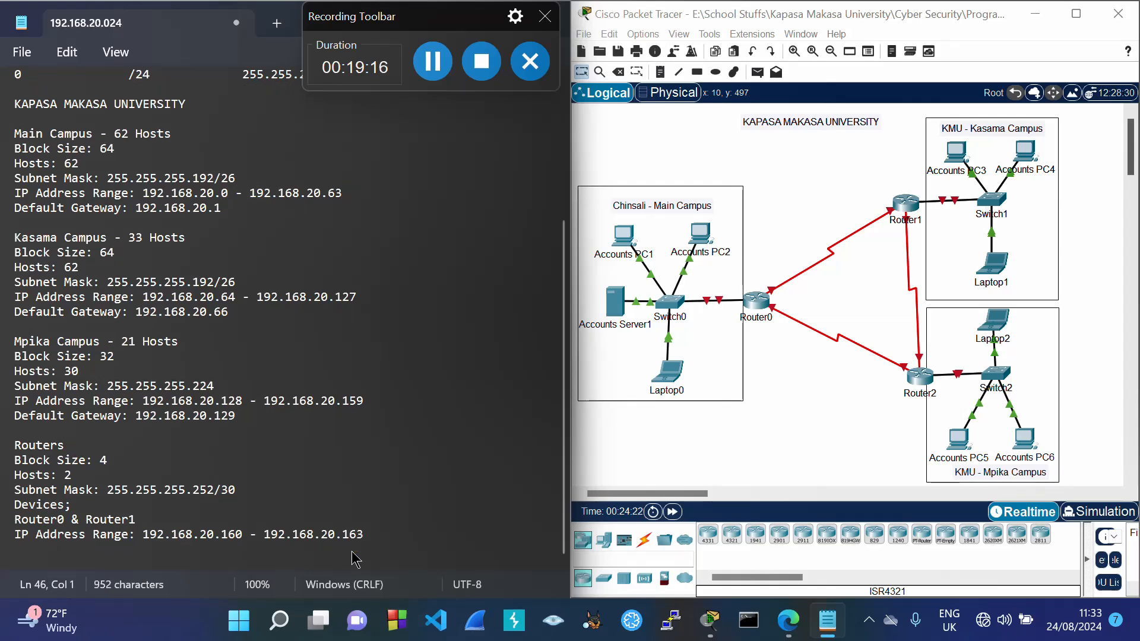
pyautogui.write('0:')
pyautogui.moveTo(143, 536); pyautogui.dragTo(243, 542)
pyautogui.hotkey('ctrl', 'c')
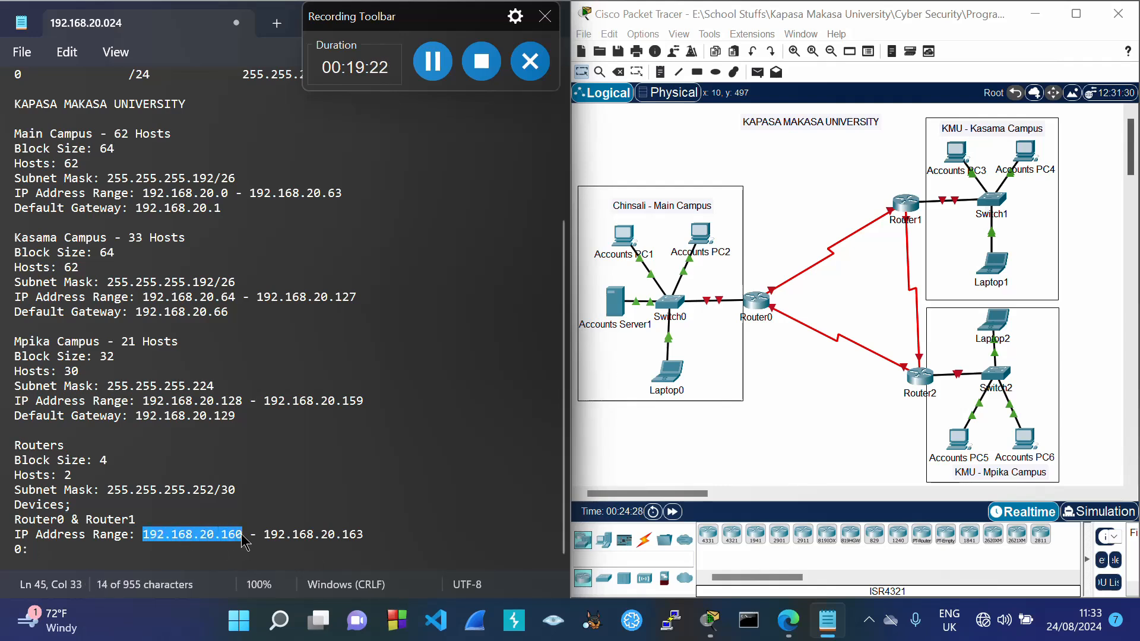
pyautogui.click(93, 553)
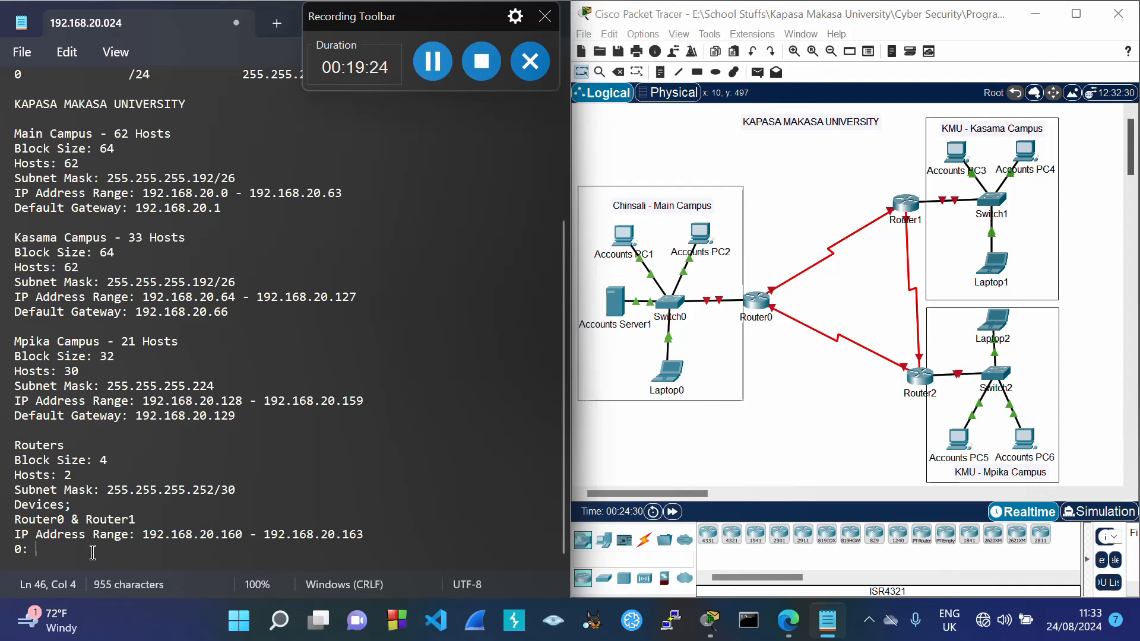
pyautogui.hotkey('ctrl', 'v')
pyautogui.press('BackSpace')
pyautogui.write('1')
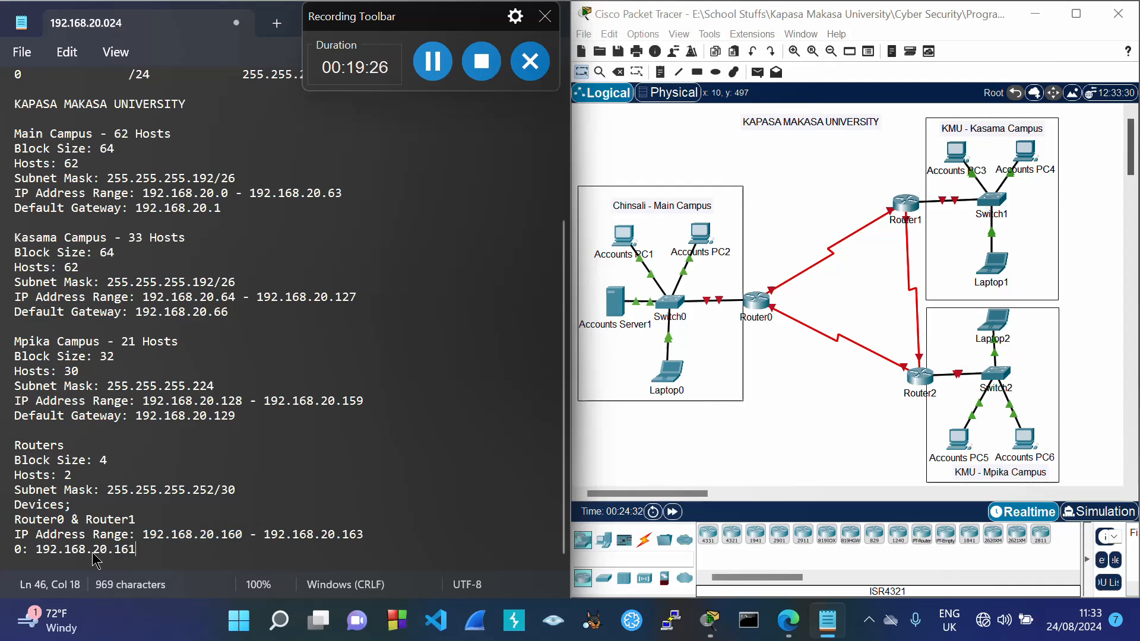
# Step: Add Router1's address line 1: 192.168.20.162 and select the finished link block
pyautogui.press('Return')
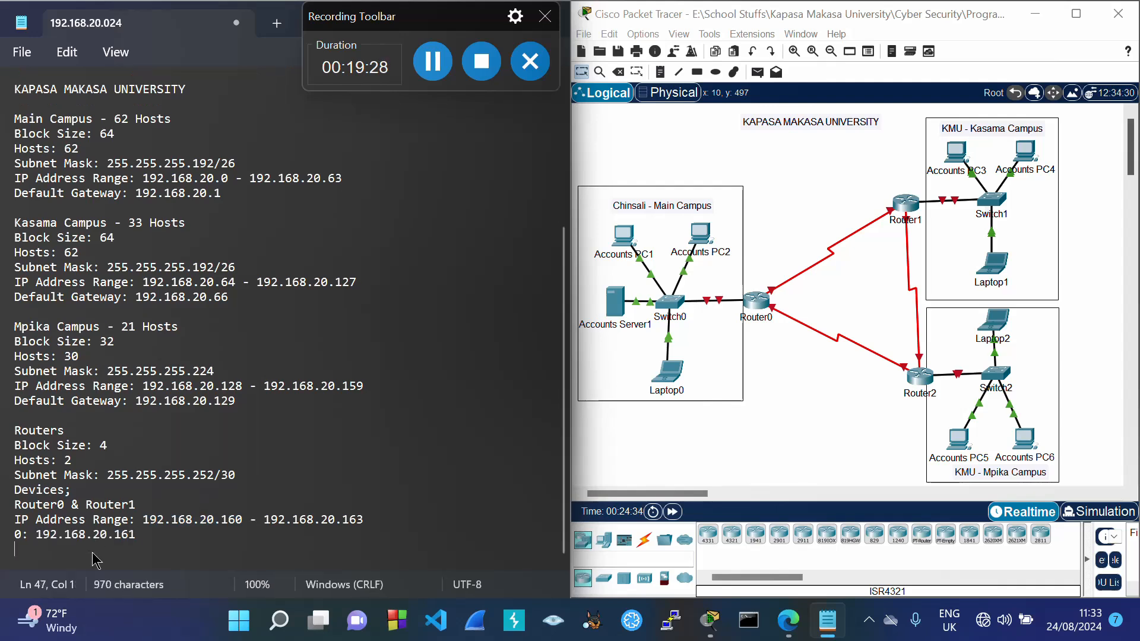
pyautogui.write('1:')
pyautogui.moveTo(266, 519); pyautogui.dragTo(368, 525)
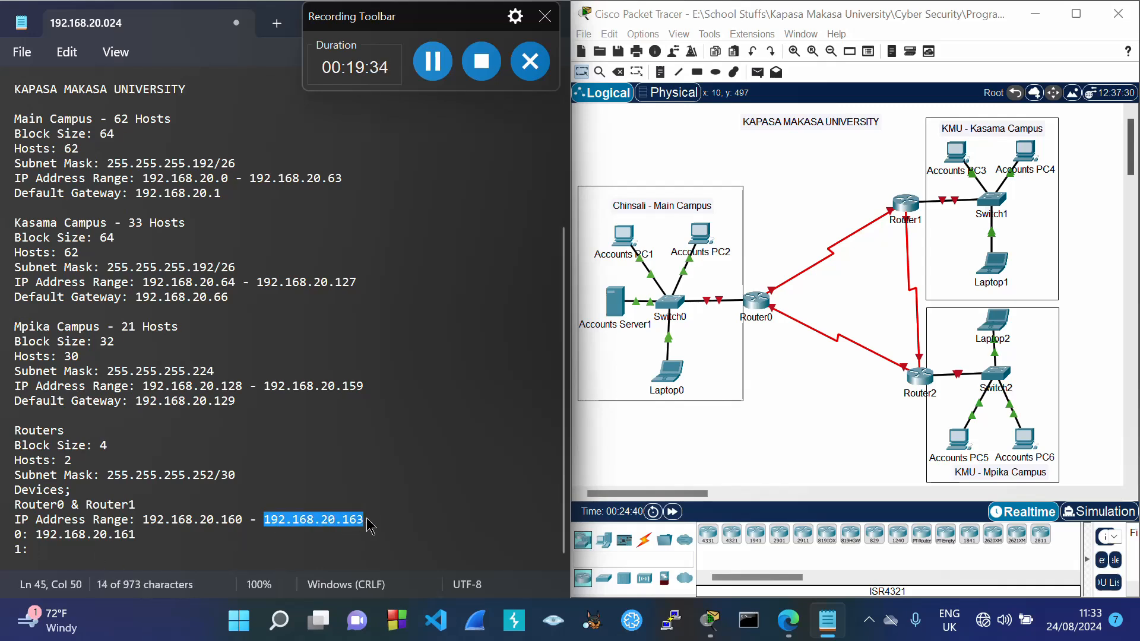
pyautogui.hotkey('ctrl', 'c')
pyautogui.click(66, 549)
pyautogui.hotkey('ctrl', 'v')
pyautogui.press('BackSpace')
pyautogui.write('2')
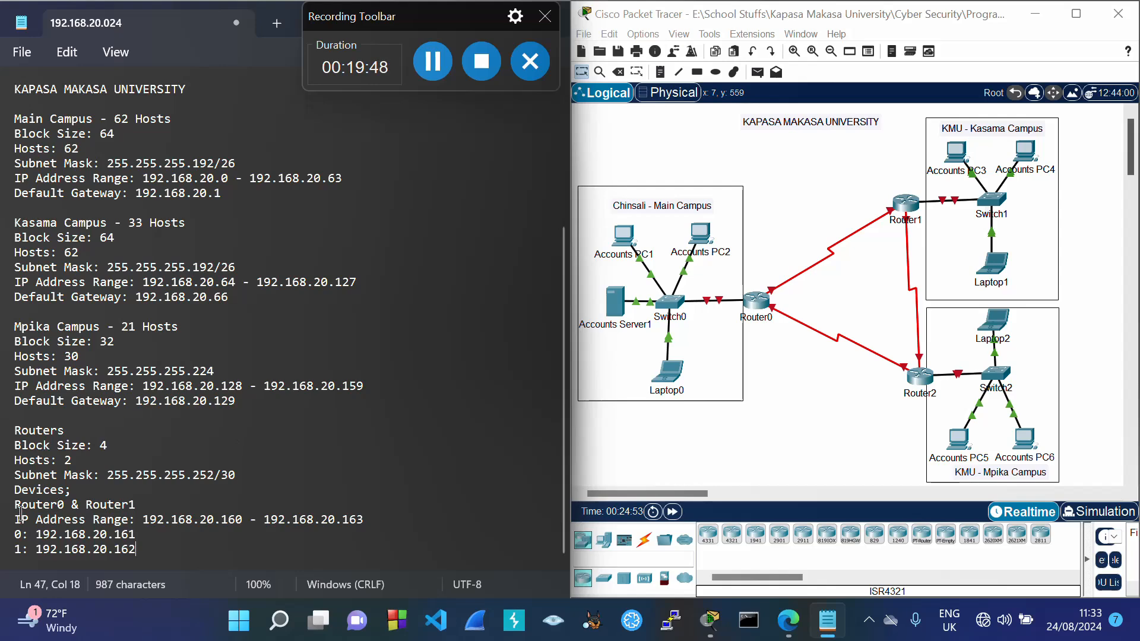
pyautogui.moveTo(15, 506); pyautogui.dragTo(146, 566)
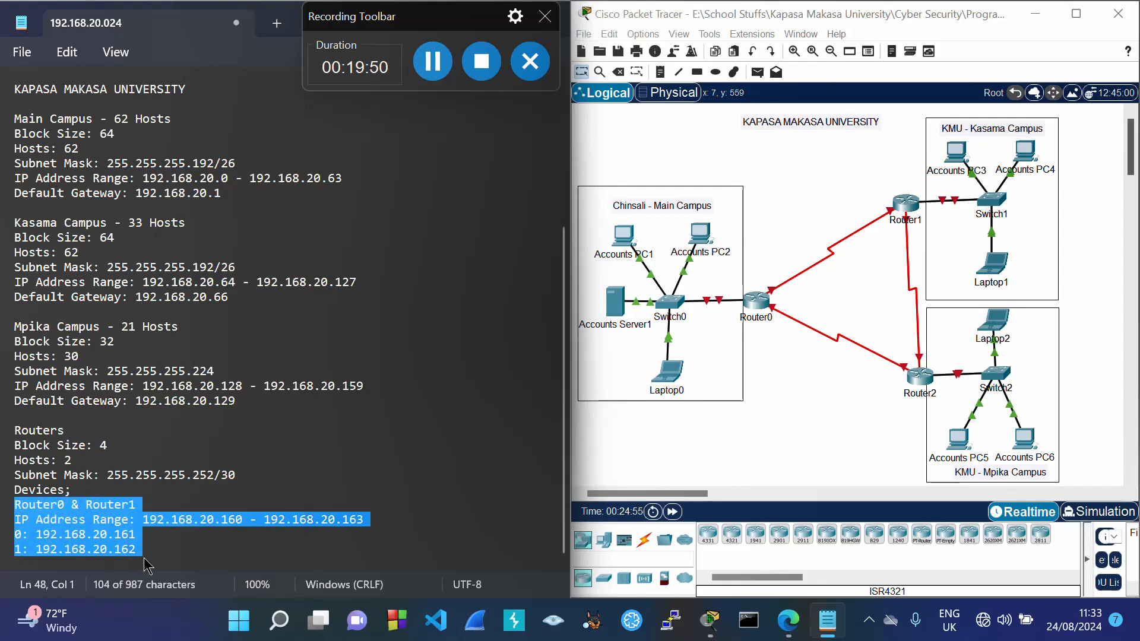
# Step: Duplicate the Router0 & Router1 block and relabel the copy Router0 & Router2, with label 2:
pyautogui.hotkey('ctrl', 'c')
pyautogui.click(145, 558)
pyautogui.press('Return')
pyautogui.hotkey('ctrl', 'v')
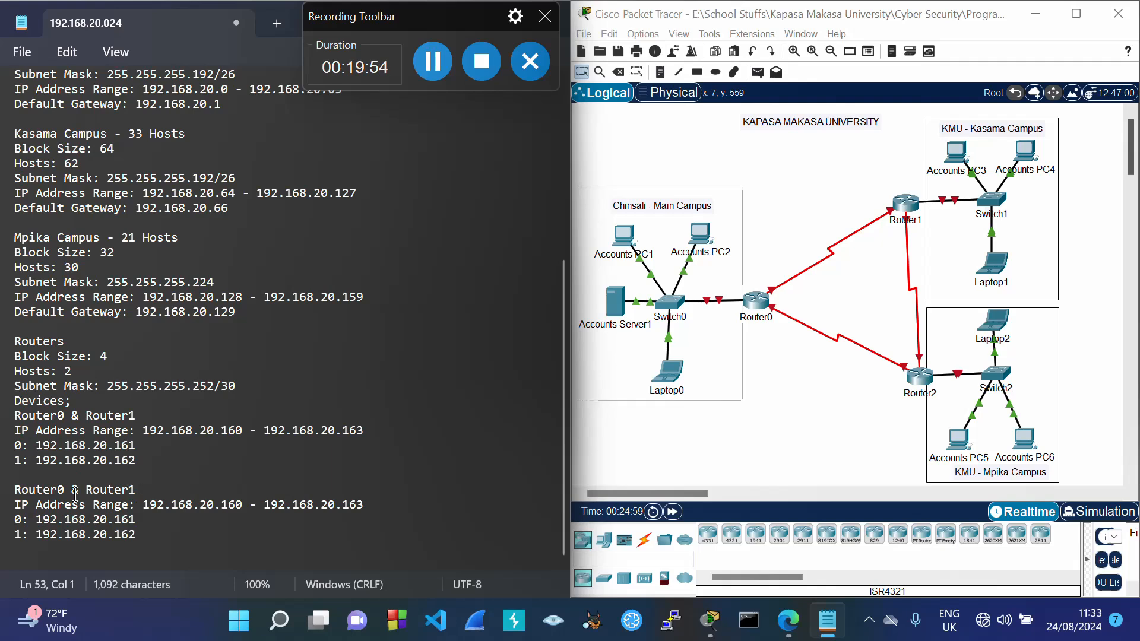
pyautogui.click(141, 490)
pyautogui.press('BackSpace')
pyautogui.write('2')
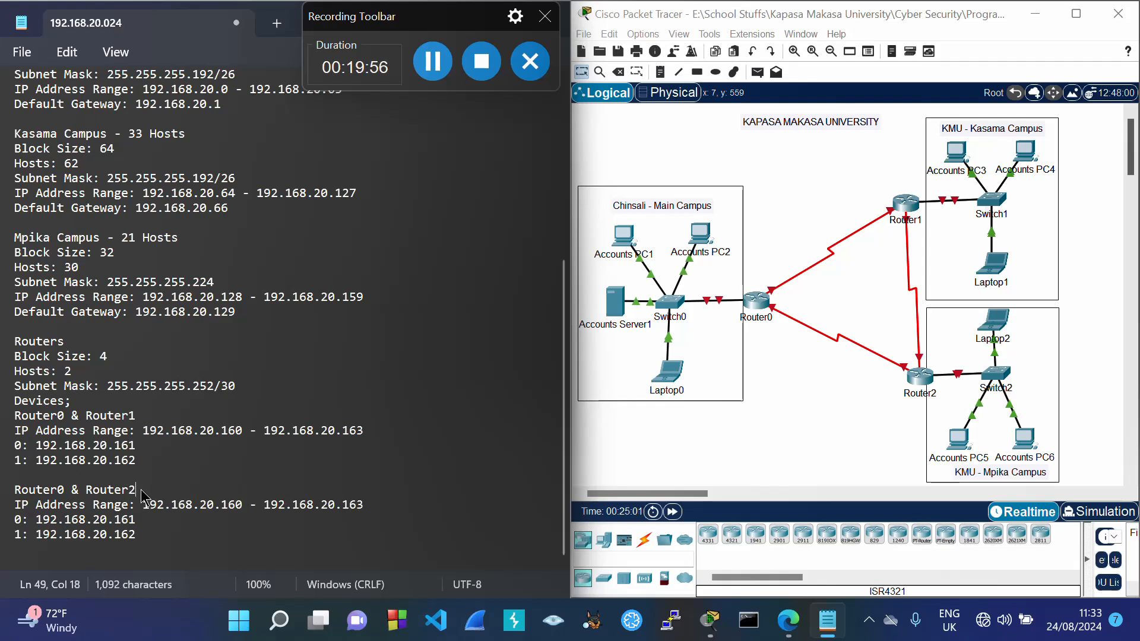
pyautogui.click(22, 536)
pyautogui.press('BackSpace')
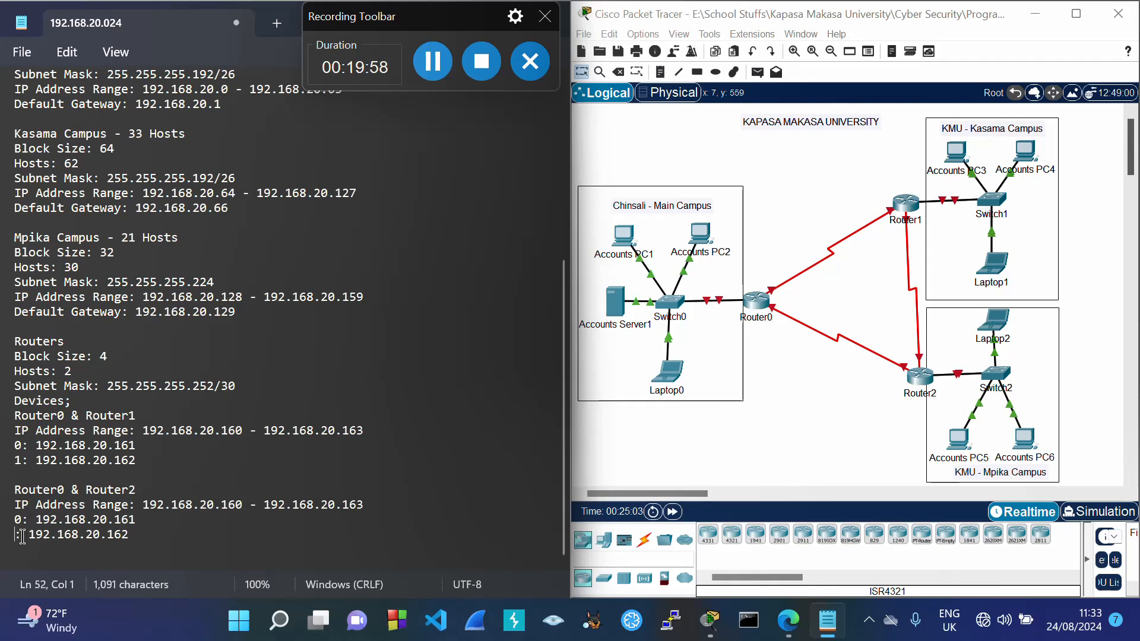
pyautogui.write('2')
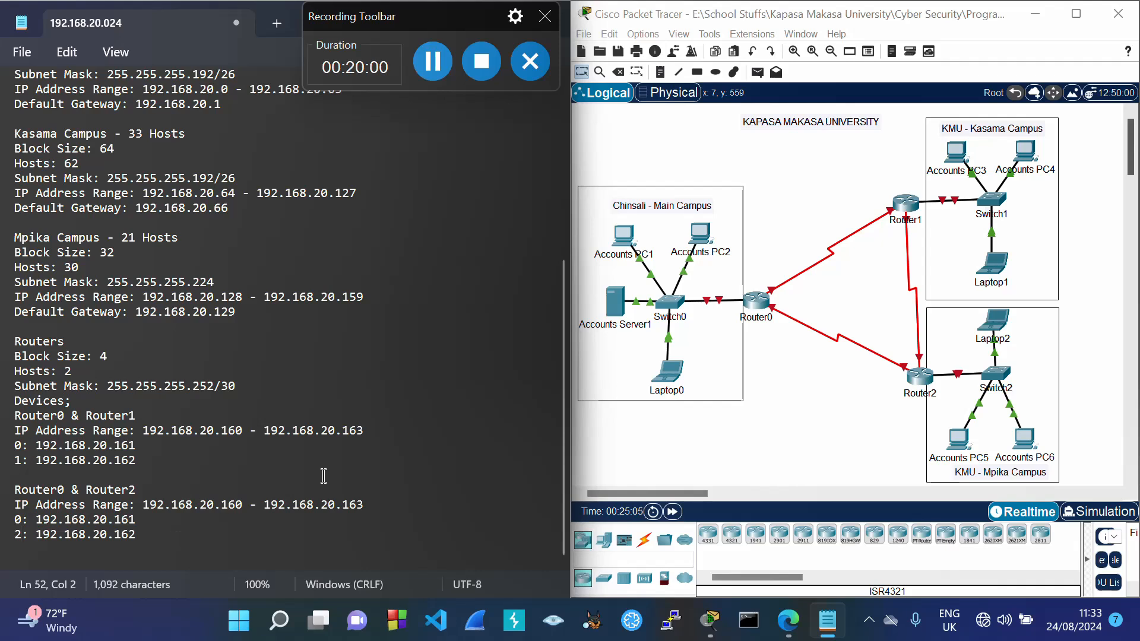
# Step: Change the copied range to 192.168.20.164 - 192.168.20.167
pyautogui.doubleClick(345, 429)
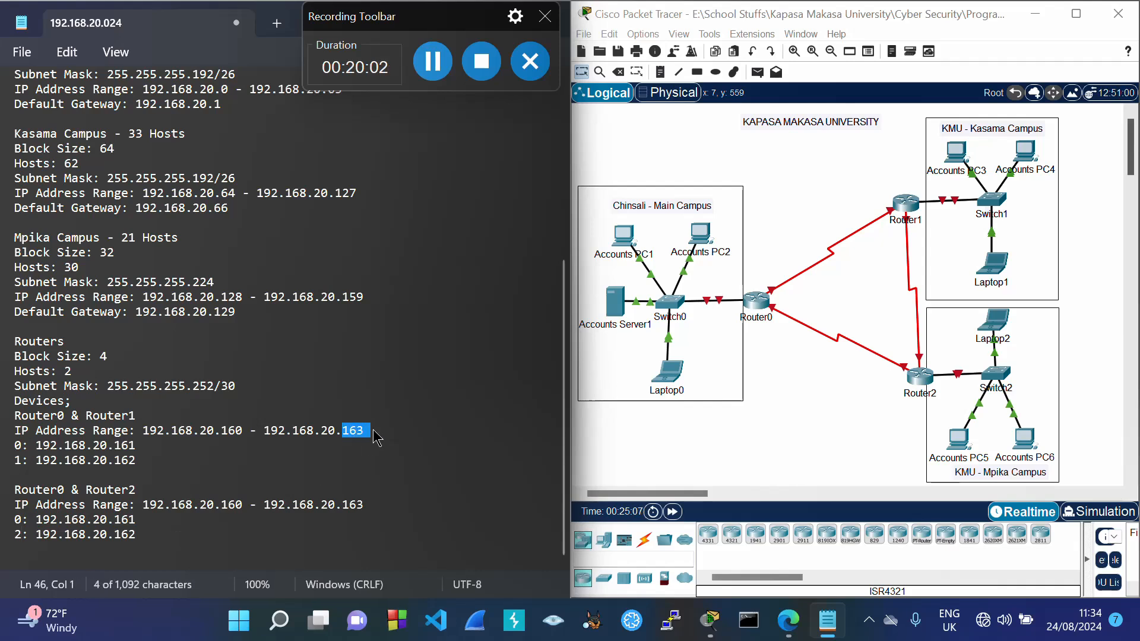
pyautogui.click(244, 508)
pyautogui.press('BackSpace')
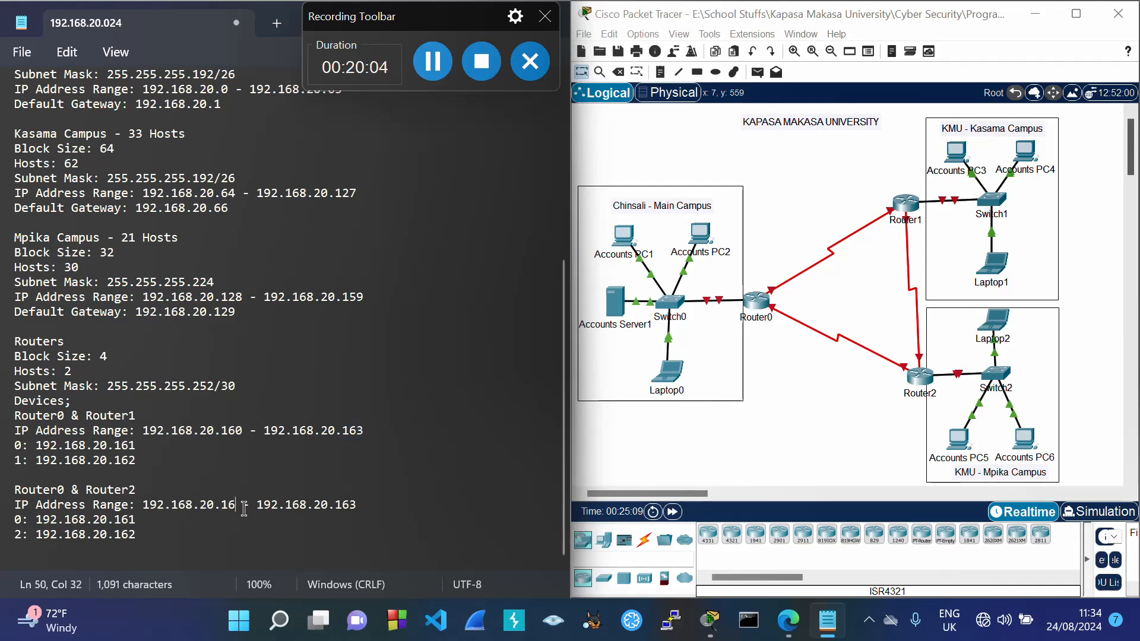
pyautogui.write('4')
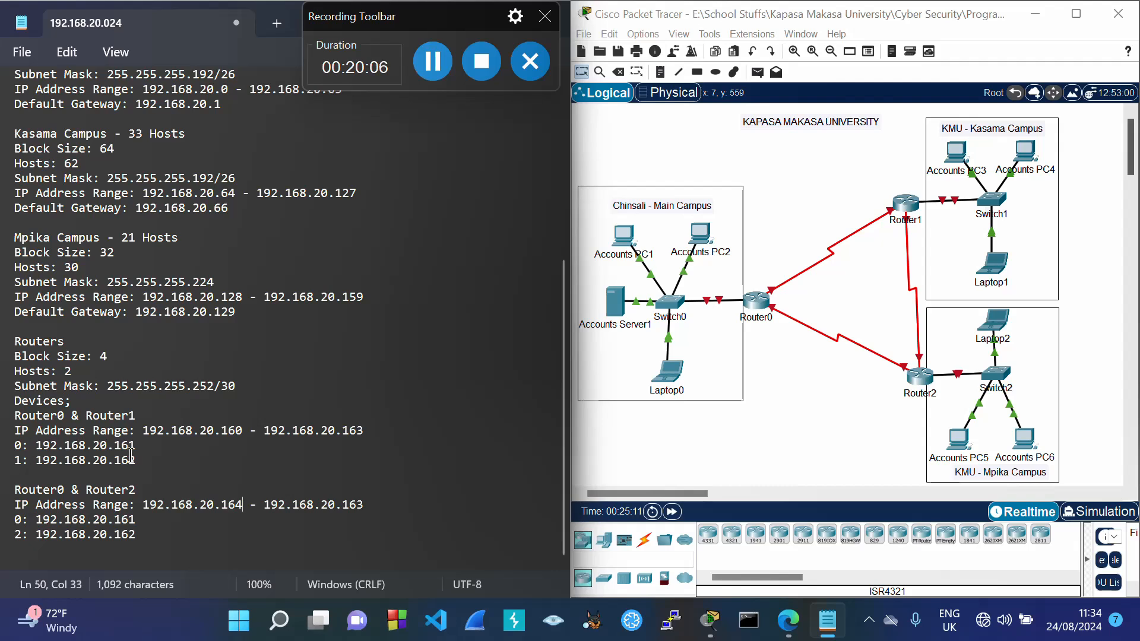
pyautogui.doubleClick(106, 358)
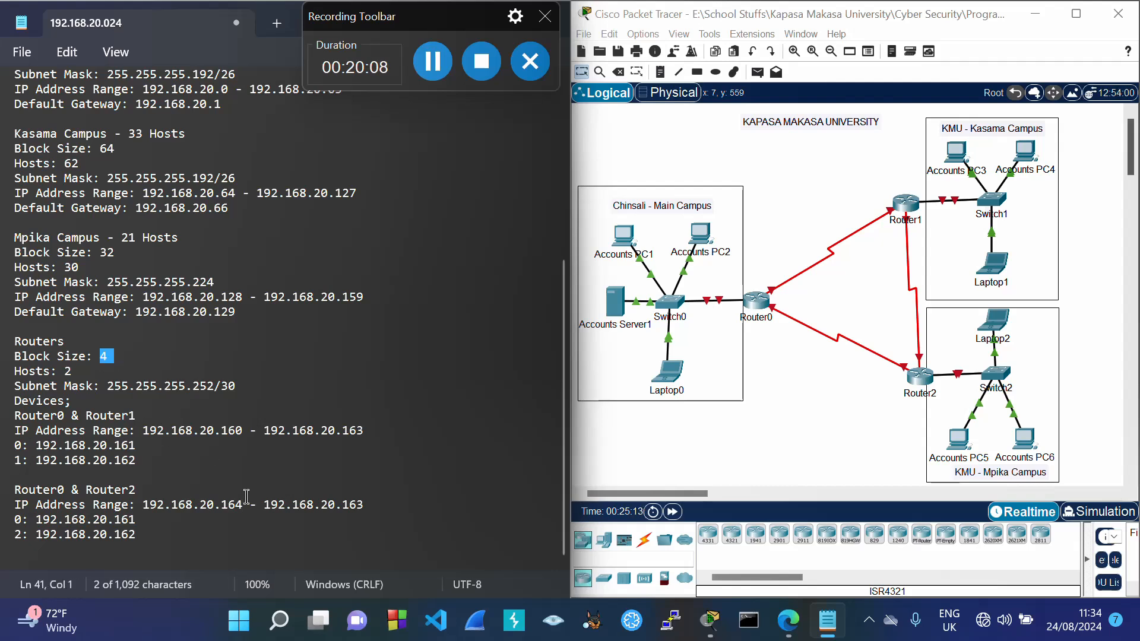
pyautogui.moveTo(223, 507); pyautogui.dragTo(241, 512)
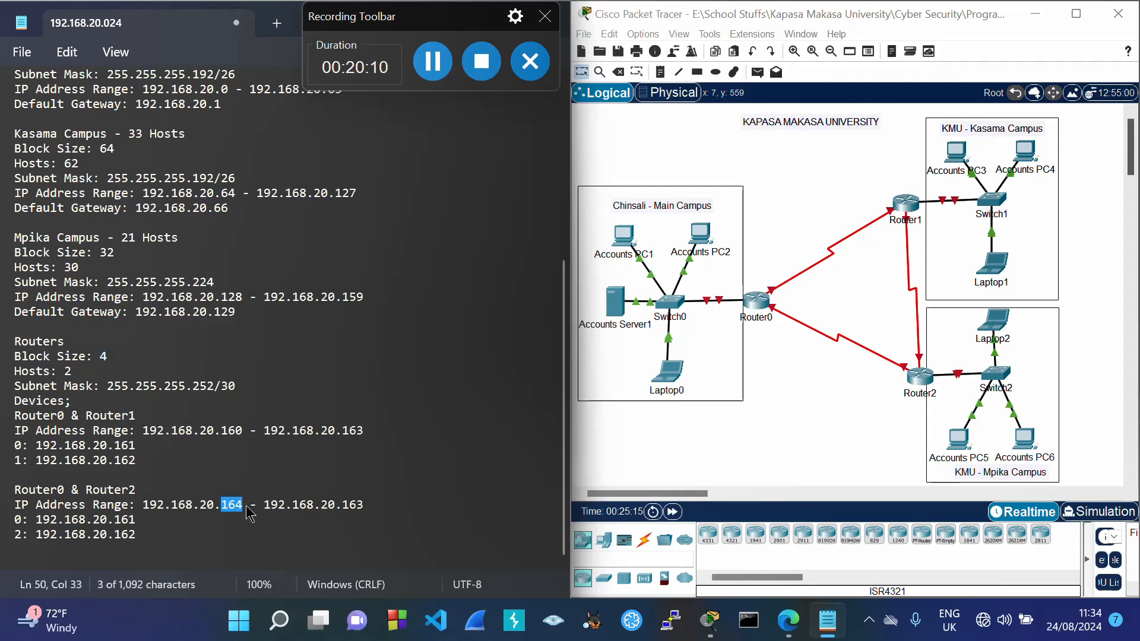
pyautogui.click(362, 505)
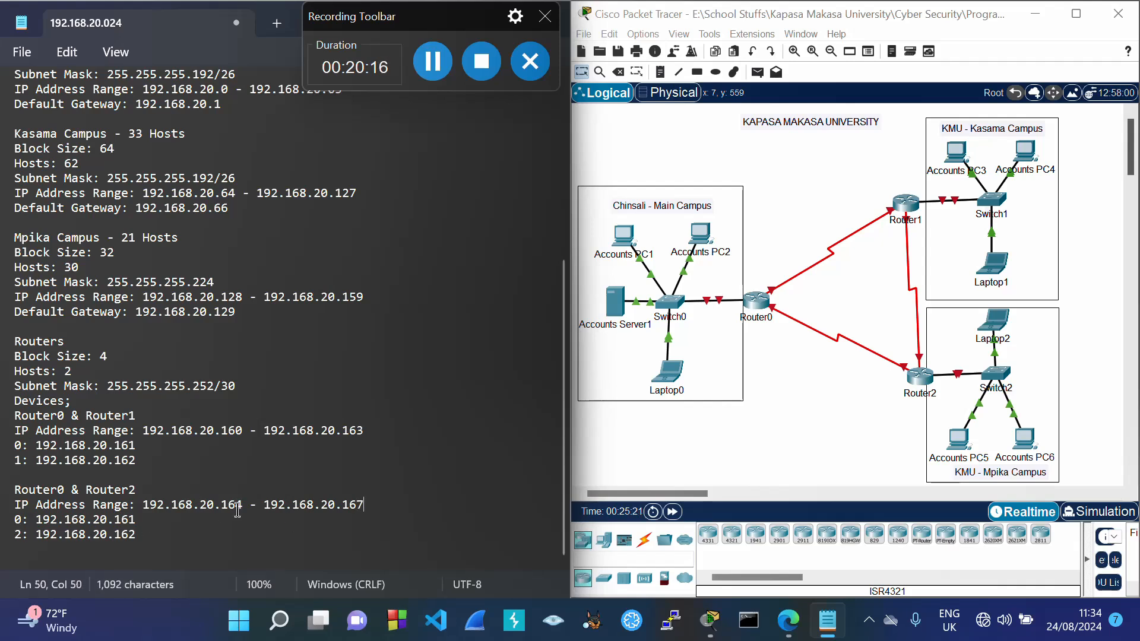
pyautogui.moveTo(223, 504); pyautogui.dragTo(243, 505)
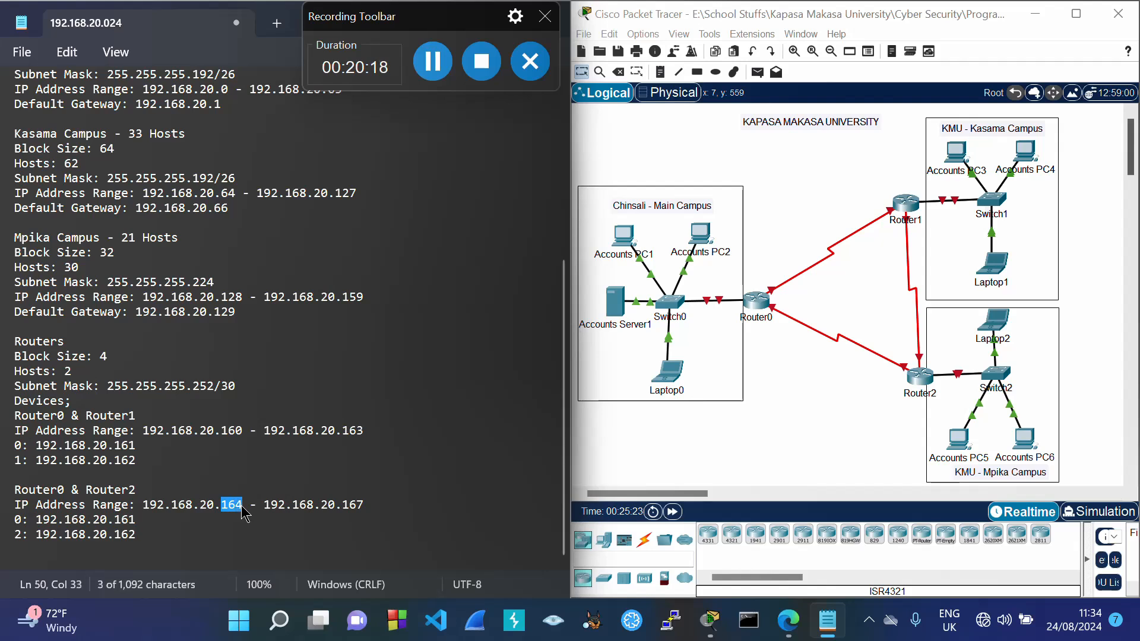
# Step: Set the link addresses to 192.168.20.165 and 192.168.20.166, then copy the block
pyautogui.click(153, 523)
pyautogui.press('BackSpace')
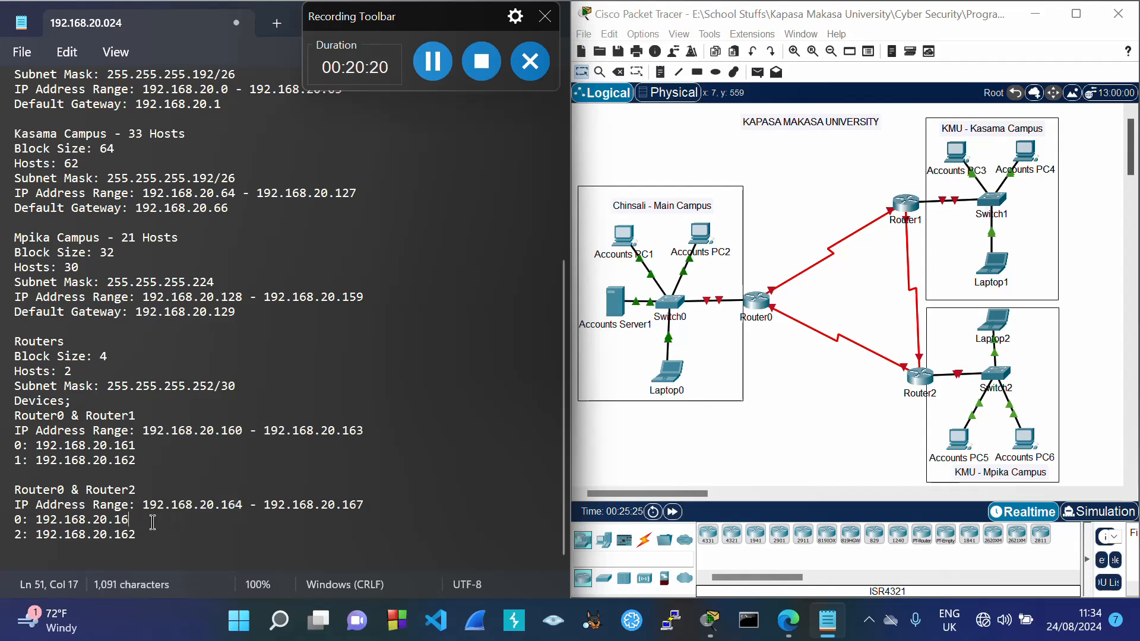
pyautogui.write('5')
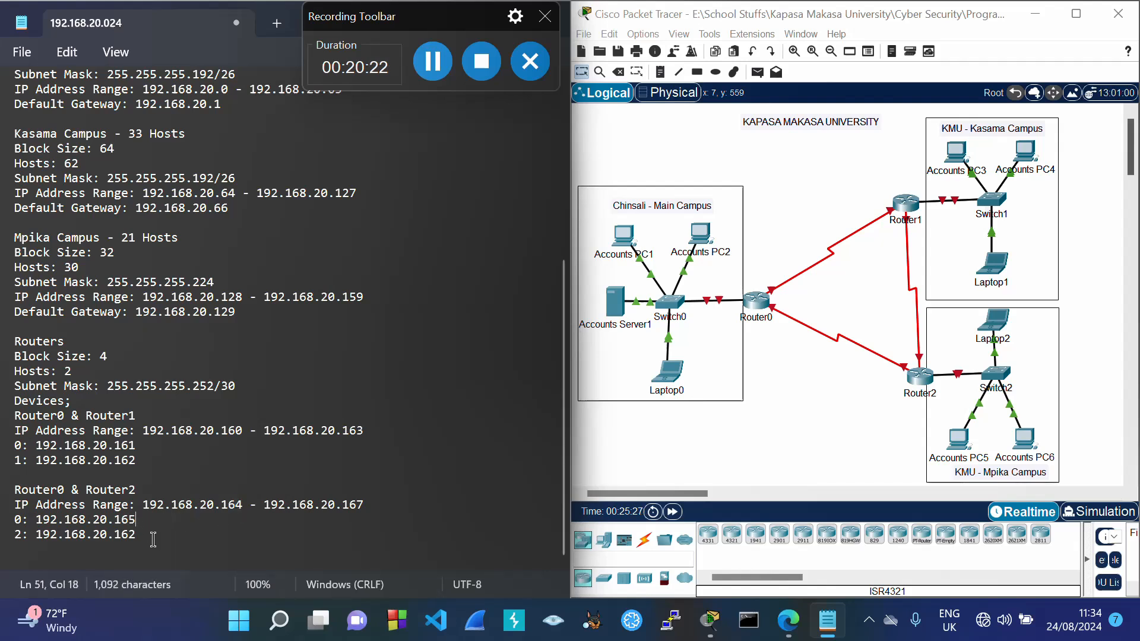
pyautogui.click(150, 536)
pyautogui.press('BackSpace')
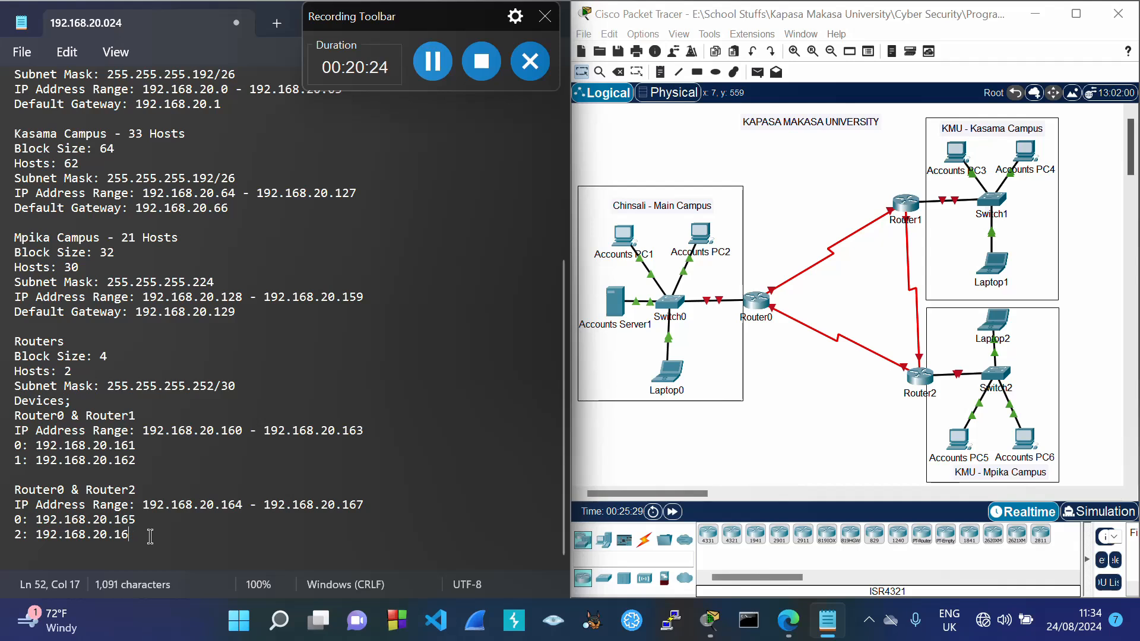
pyautogui.write('6')
pyautogui.doubleClick(359, 506)
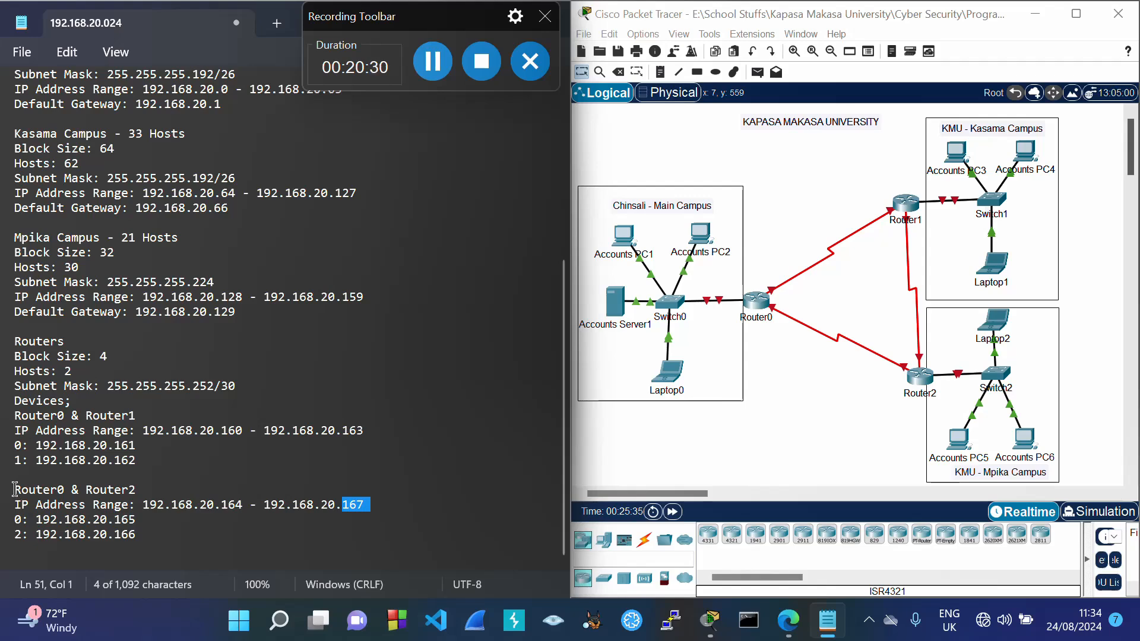
pyautogui.moveTo(19, 492); pyautogui.dragTo(143, 536)
pyautogui.hotkey('ctrl', 'c')
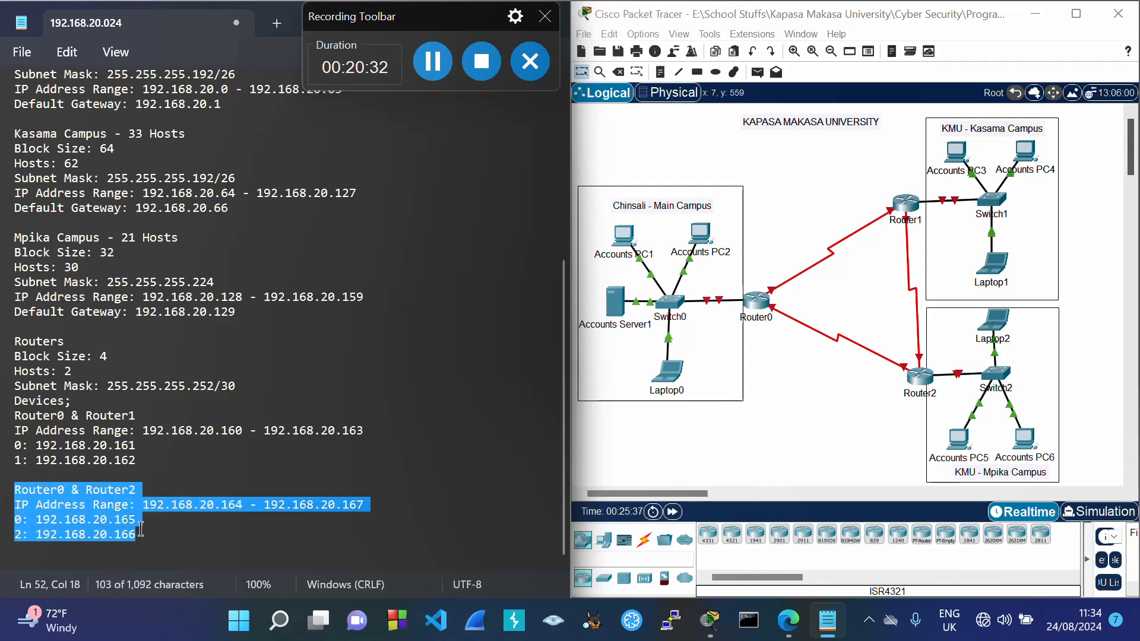
pyautogui.click(146, 545)
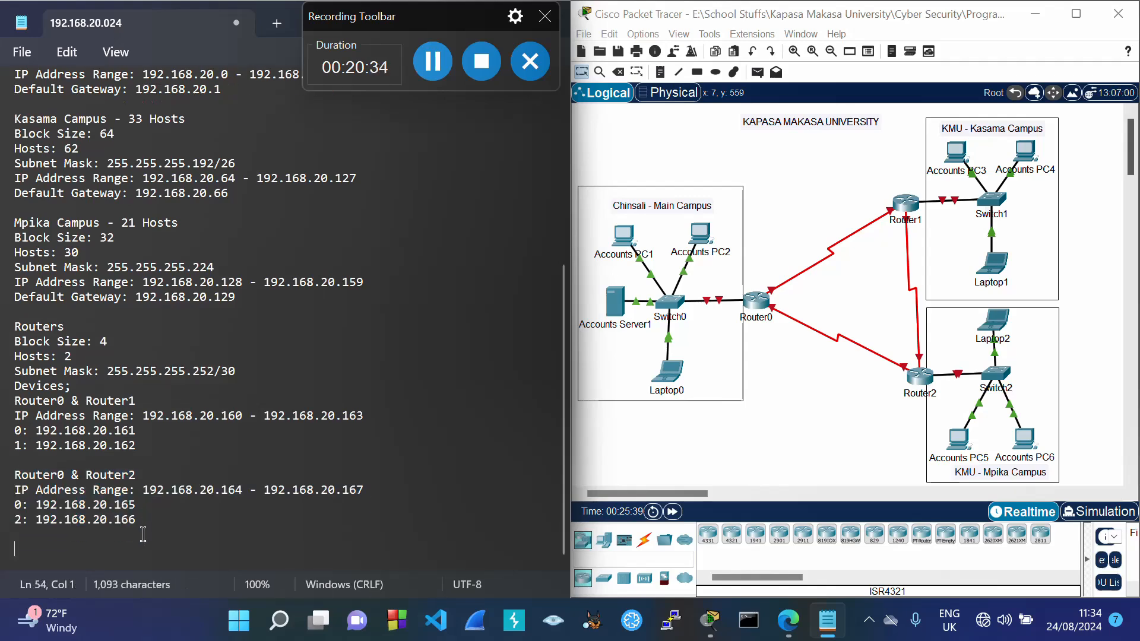
pyautogui.press('Return')
# Step: Paste another copy of the block and relabel it Router1 & Router2 with interface label 1:
pyautogui.hotkey('ctrl', 'v')
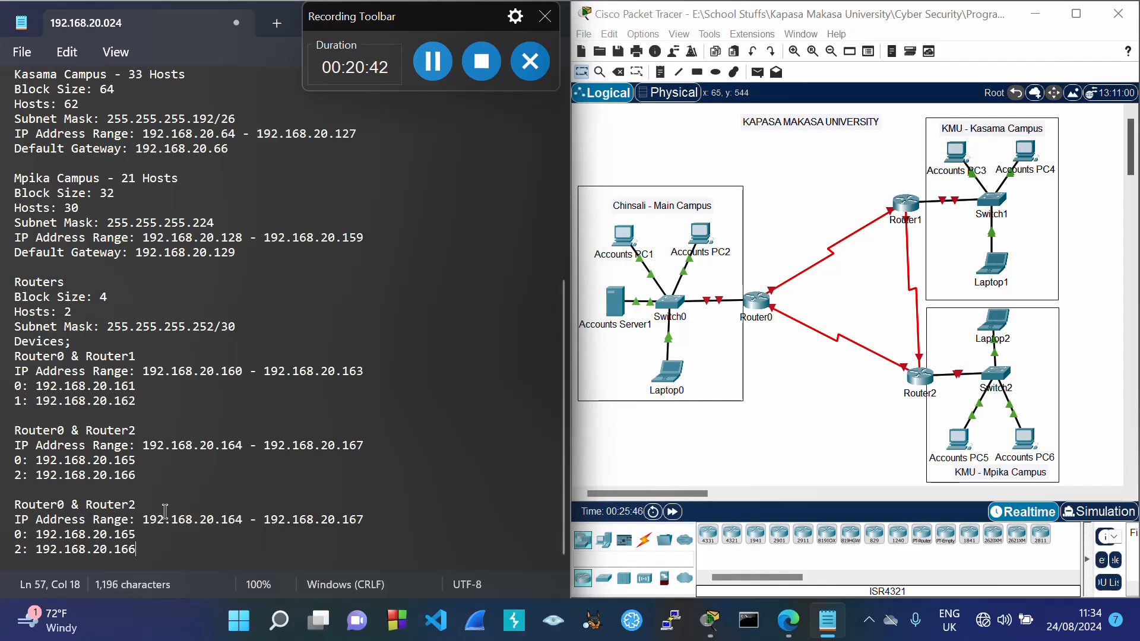
pyautogui.click(68, 505)
pyautogui.press('BackSpace')
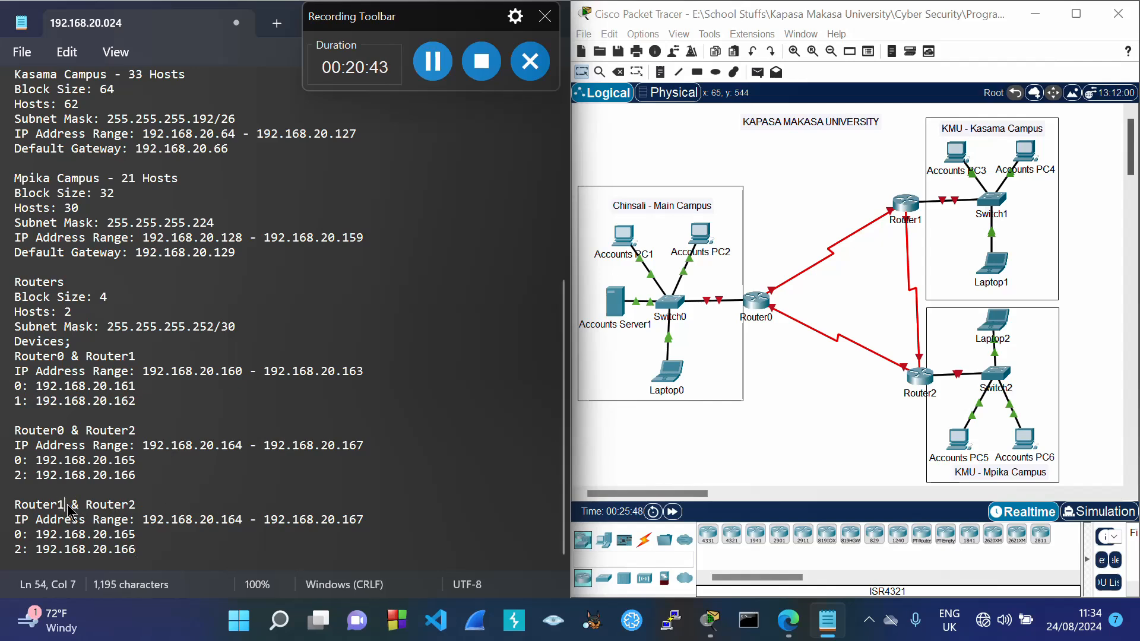
pyautogui.write('1')
pyautogui.click(22, 535)
pyautogui.press('BackSpace')
pyautogui.write('1')
# Step: Set the range to 192.168.20.168 - 192.168.20.171 with addresses 192.168.20.169 and 192.168.20.170
pyautogui.doubleClick(349, 445)
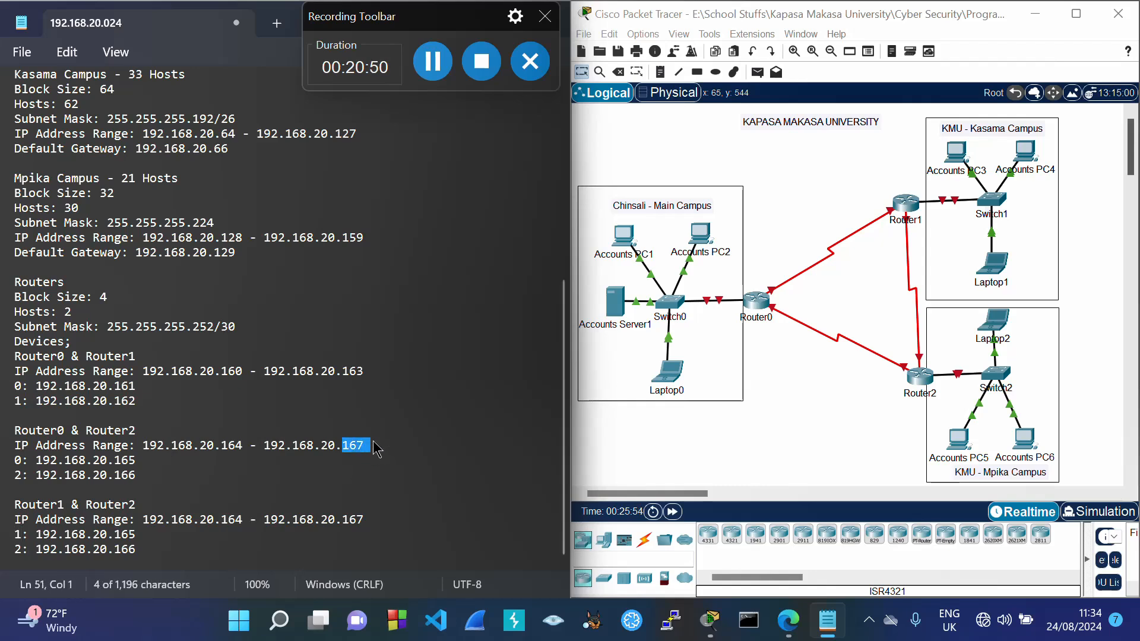
pyautogui.click(243, 521)
pyautogui.press('BackSpace')
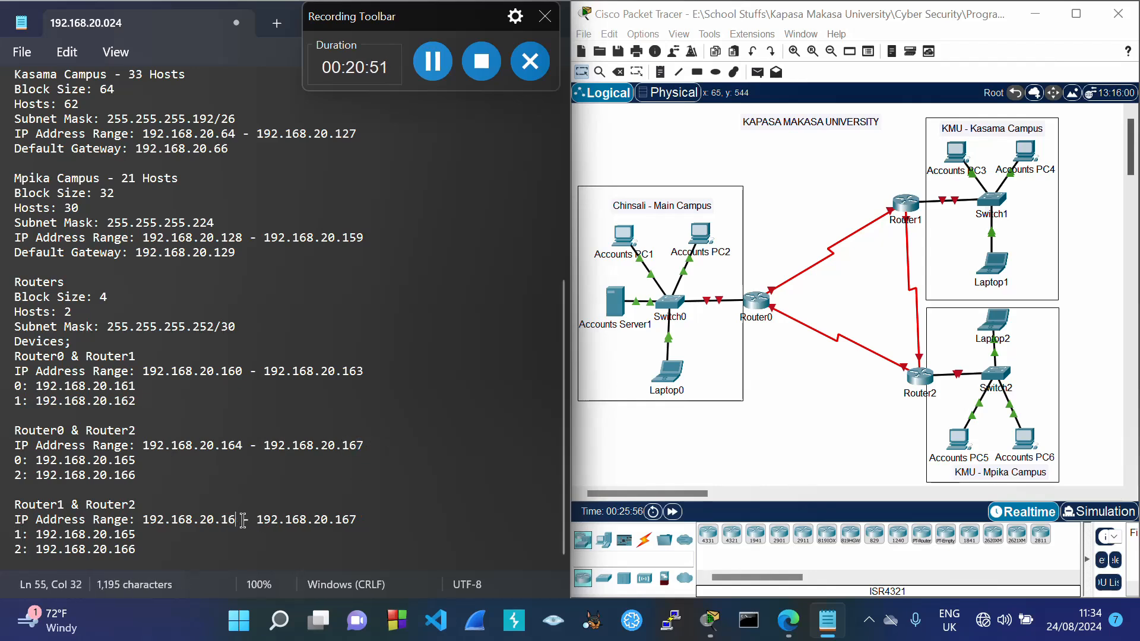
pyautogui.write('8')
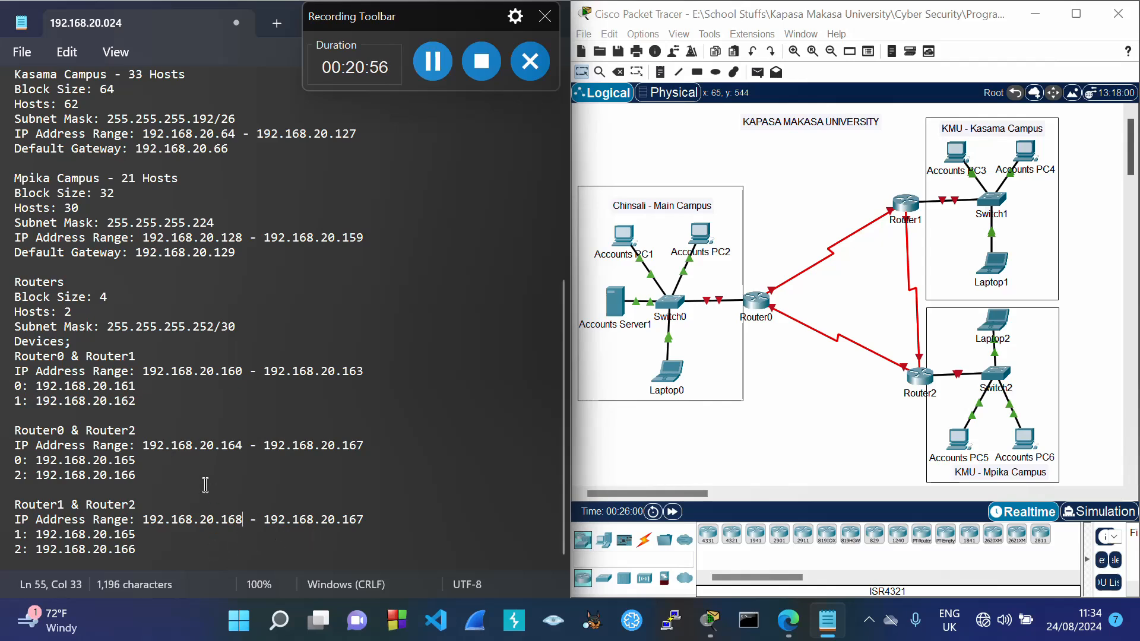
pyautogui.doubleClick(104, 297)
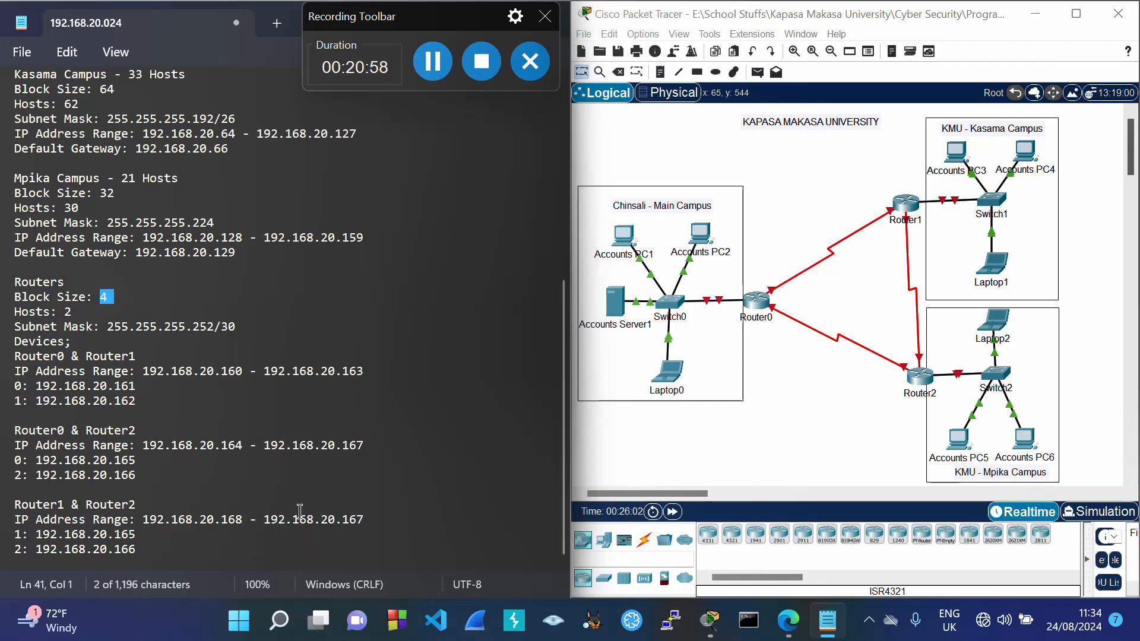
pyautogui.doubleClick(228, 521)
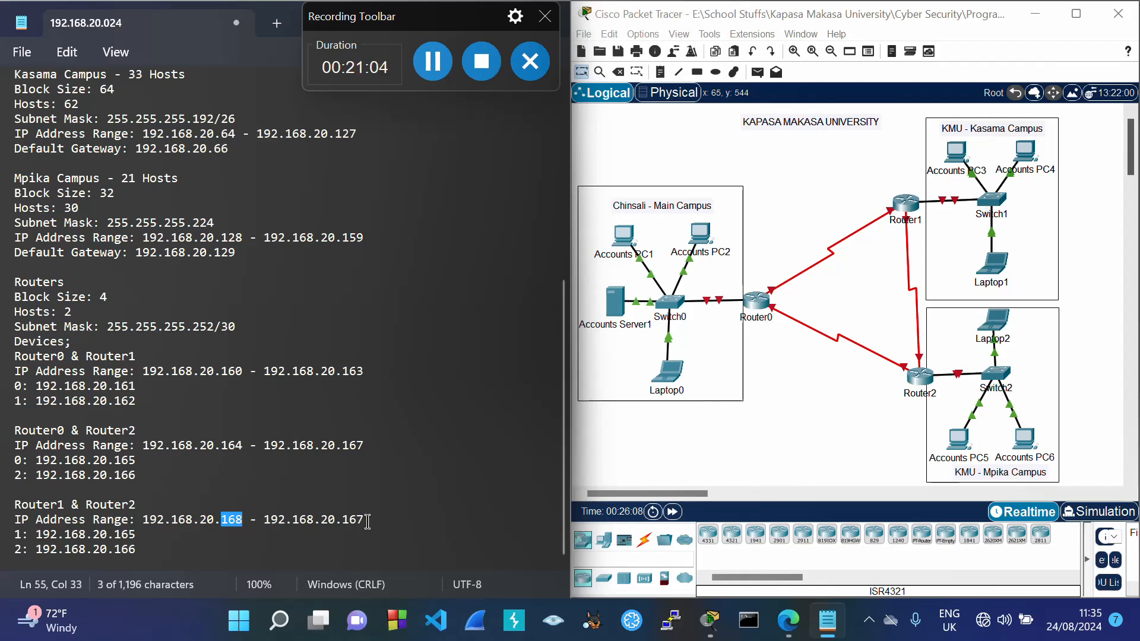
pyautogui.moveTo(353, 520); pyautogui.dragTo(380, 525)
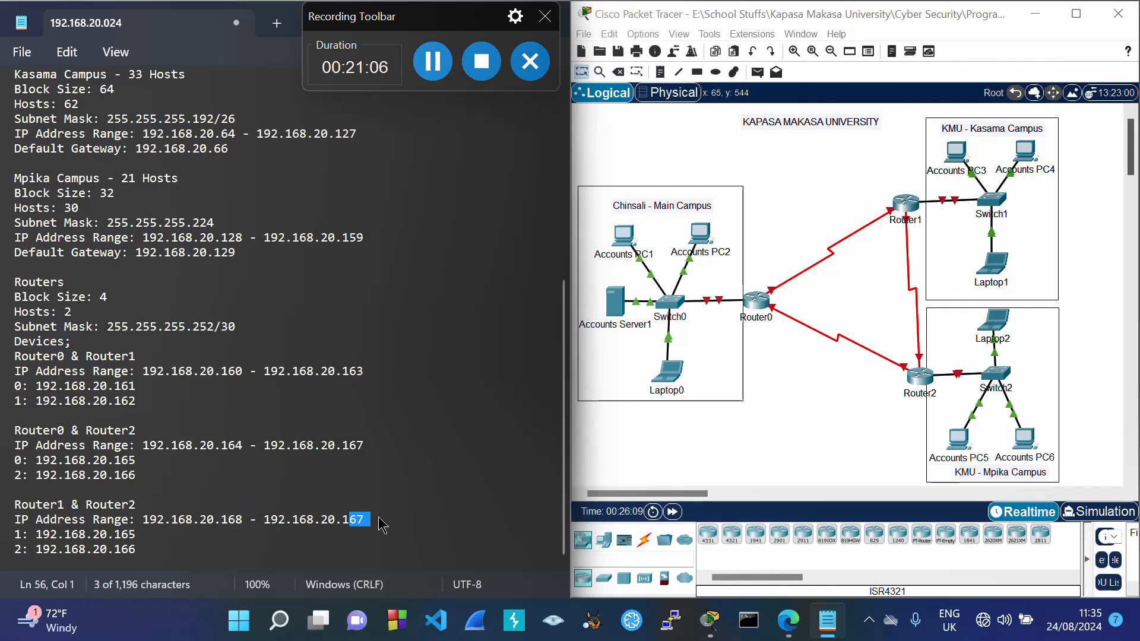
pyautogui.write('71')
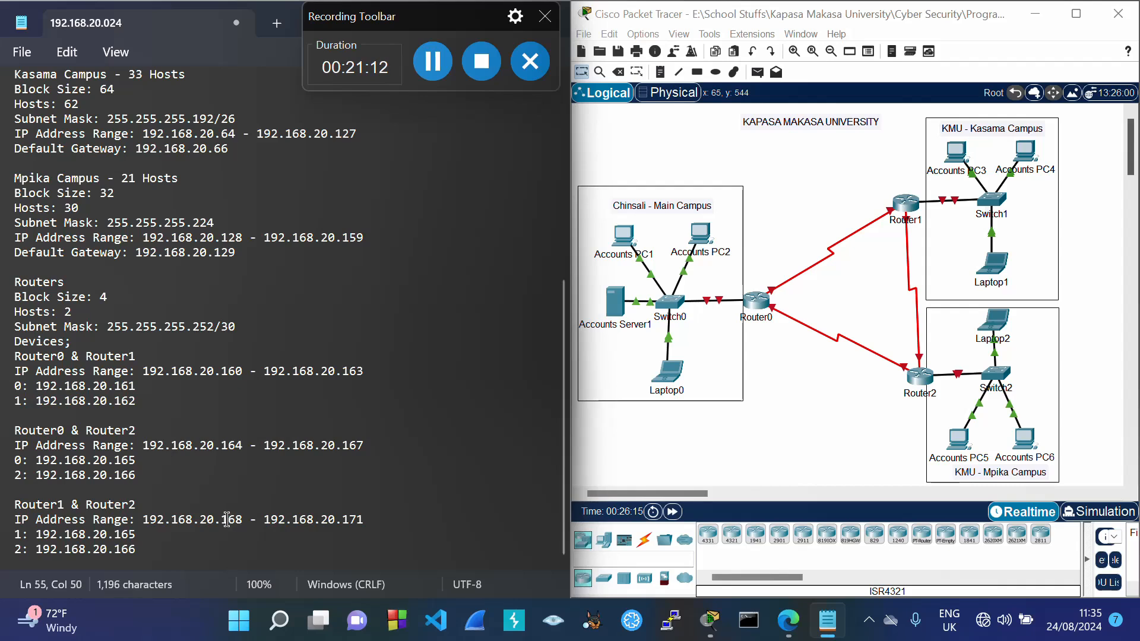
pyautogui.moveTo(229, 520); pyautogui.dragTo(243, 520)
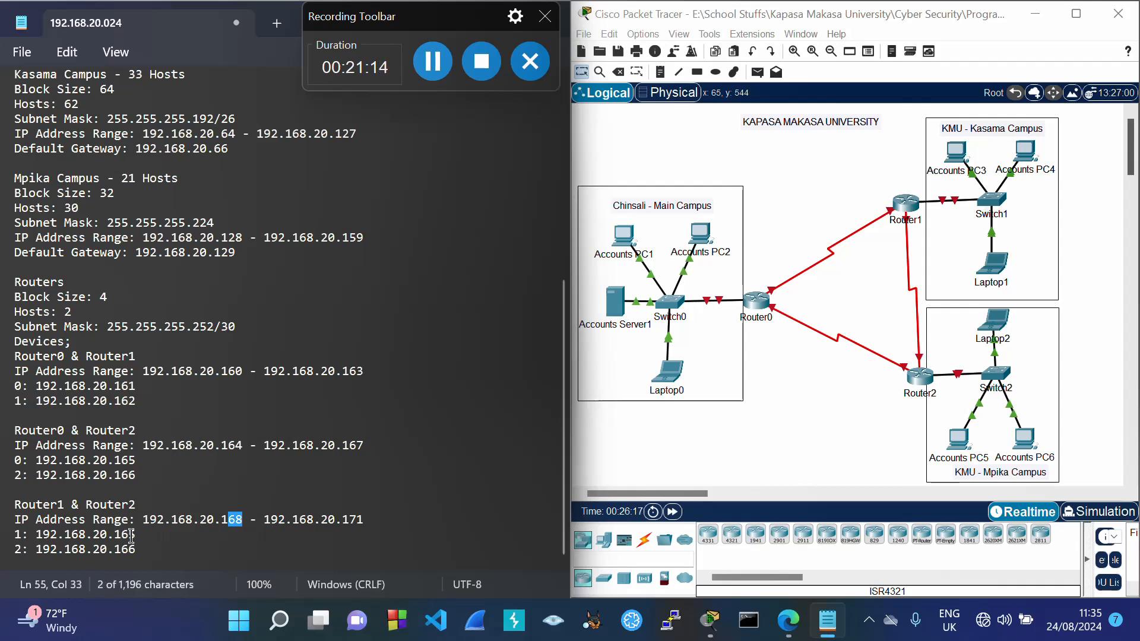
pyautogui.moveTo(131, 536); pyautogui.dragTo(140, 543)
pyautogui.write('9')
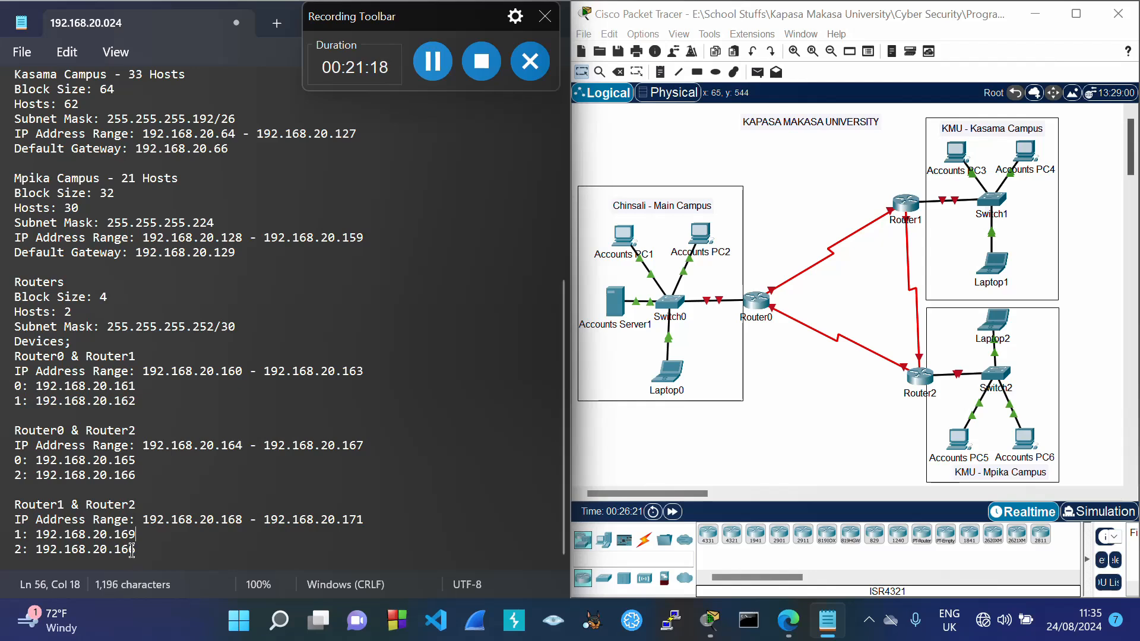
pyautogui.moveTo(137, 550); pyautogui.dragTo(137, 561)
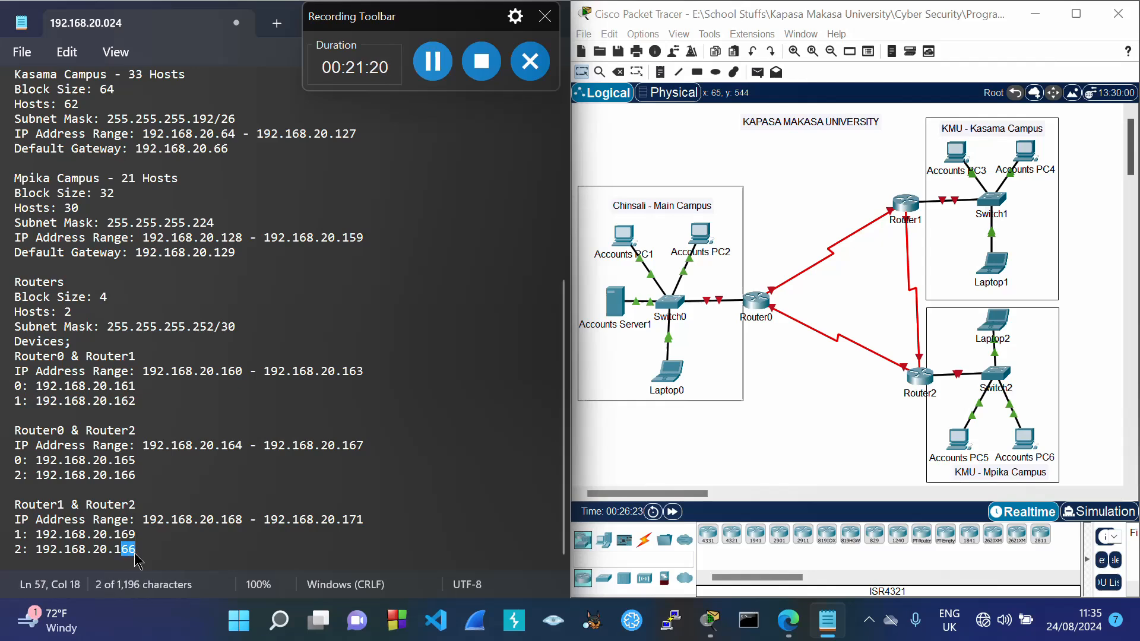
pyautogui.write('70')
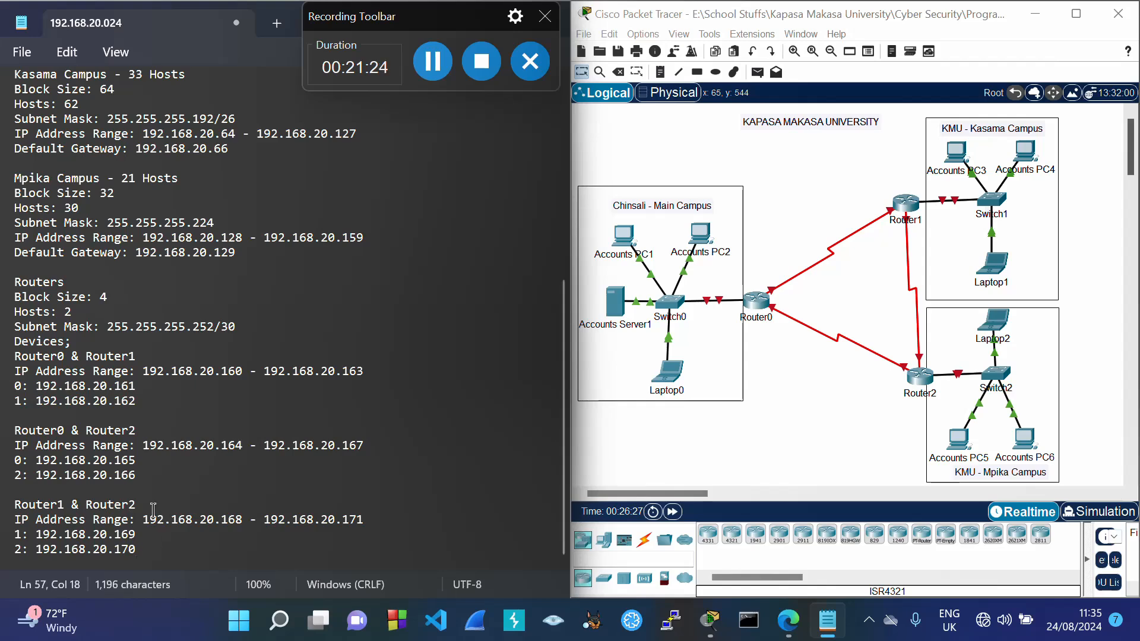
# Step: Add a 'Devices;' list under the Main Campus gateway, starting with PC1: 192.168.20.2
pyautogui.scroll(8, 214, 458)
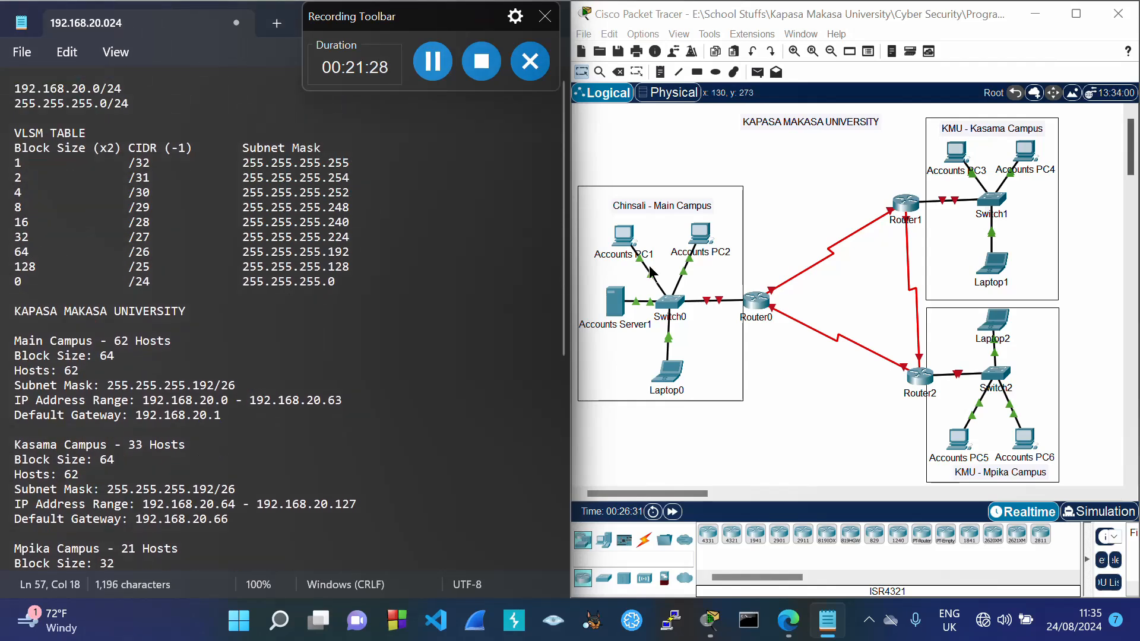
pyautogui.click(238, 416)
pyautogui.press('Return')
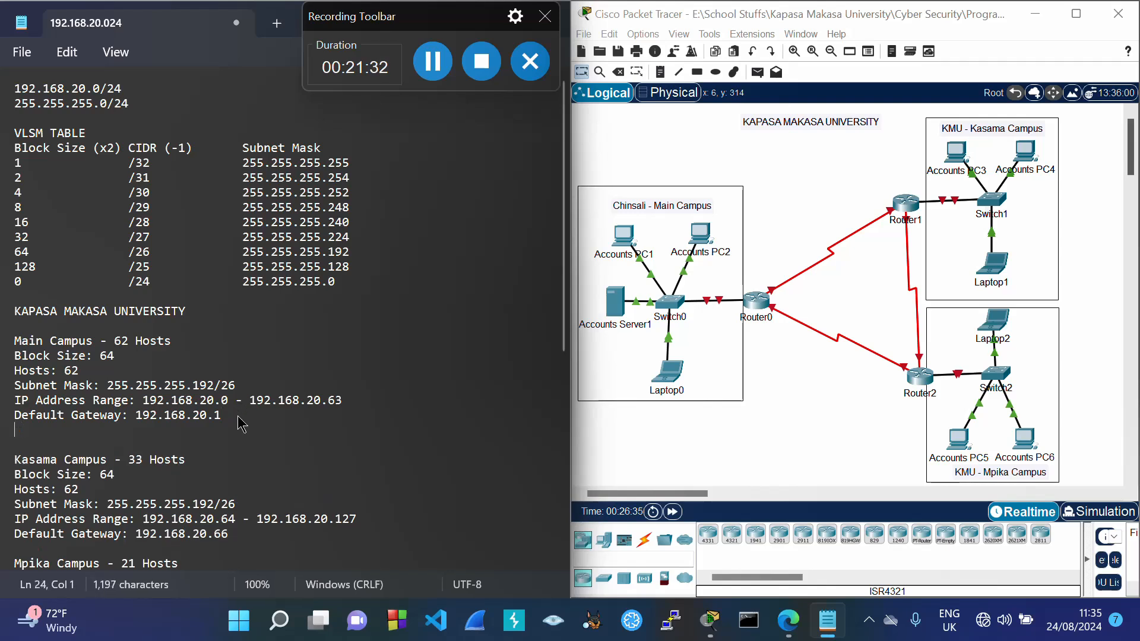
pyautogui.write('Devices;')
pyautogui.press('Return')
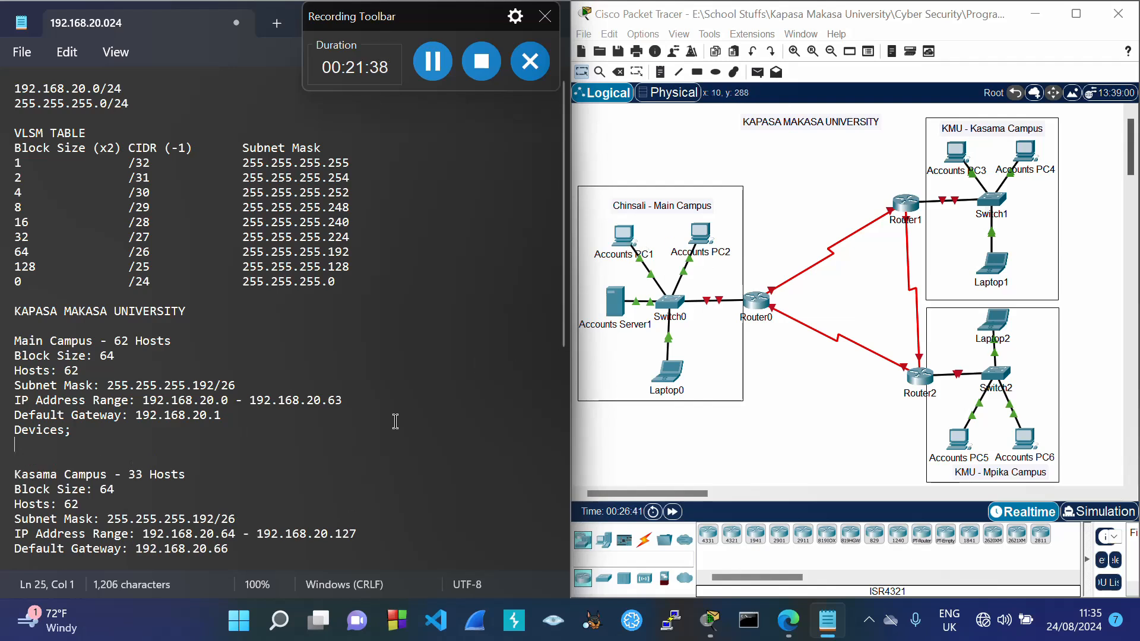
pyautogui.write('PC1:')
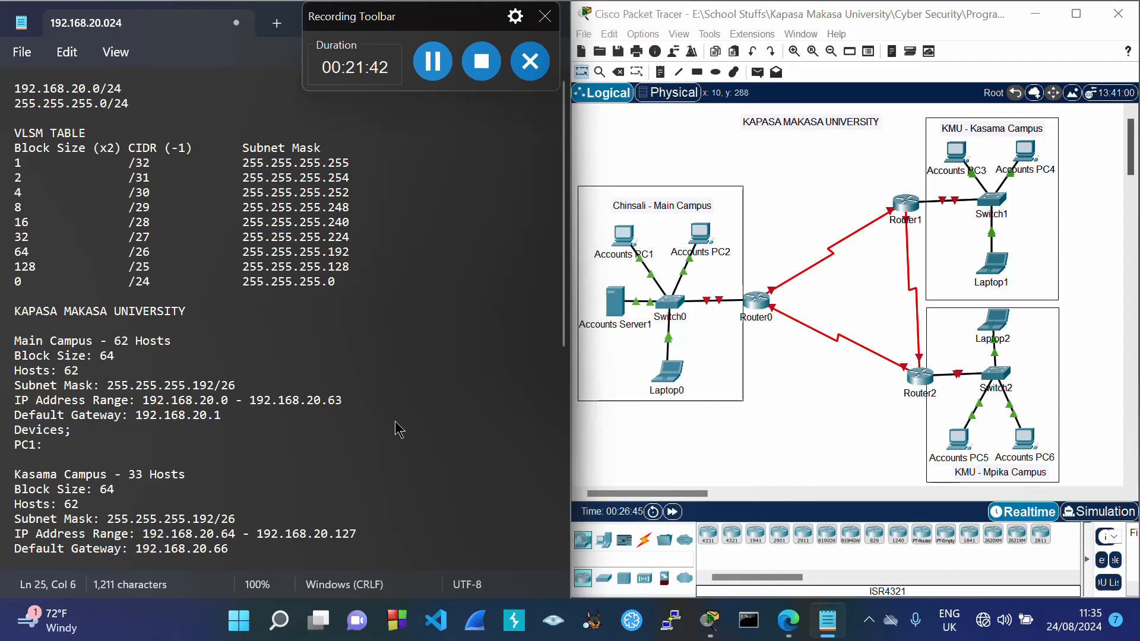
pyautogui.moveTo(136, 415); pyautogui.dragTo(221, 419)
pyautogui.hotkey('ctrl', 'c')
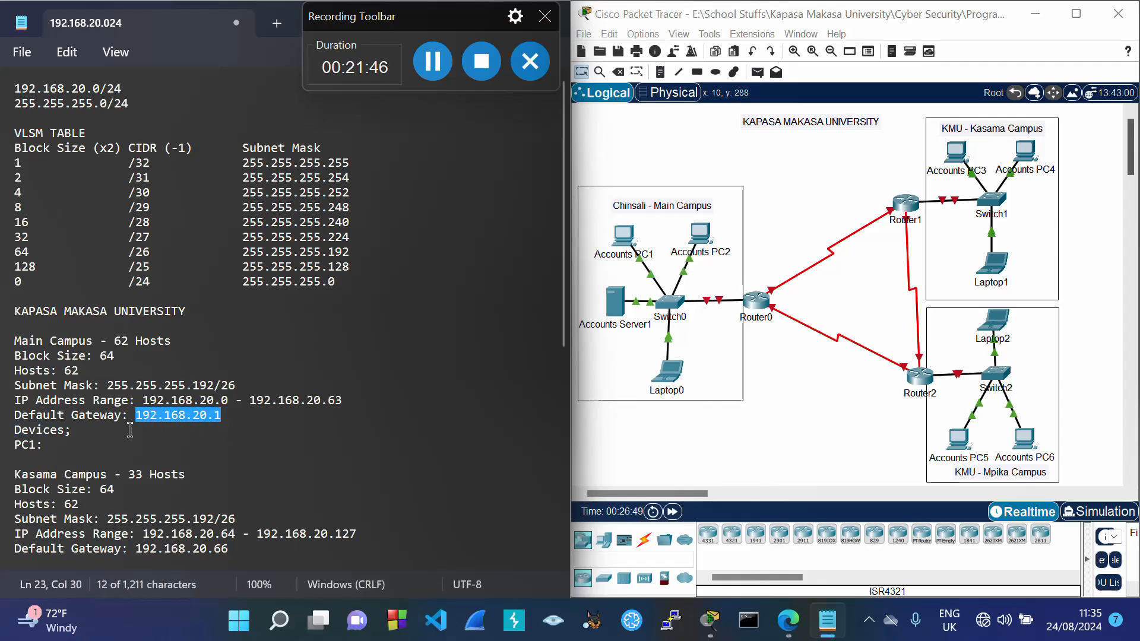
pyautogui.click(80, 445)
pyautogui.hotkey('ctrl', 'v')
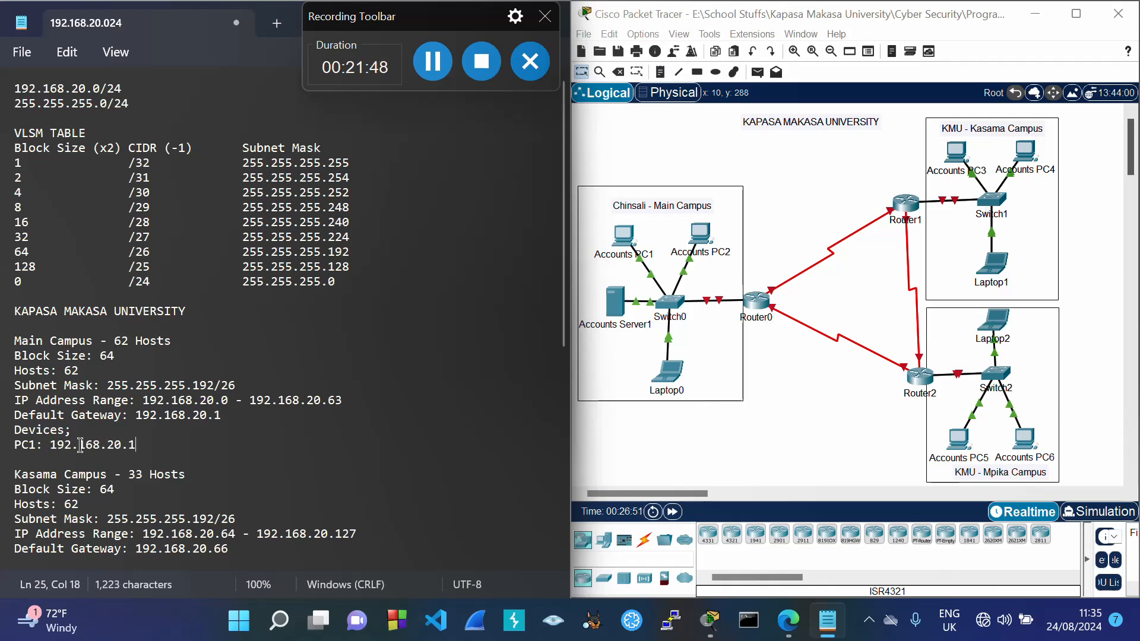
pyautogui.press('BackSpace')
pyautogui.write('2')
# Step: List PC2: 192.168.20.3, Server1: 192.168.20.4 and Laptop0: 192.168.20.5
pyautogui.press('Return')
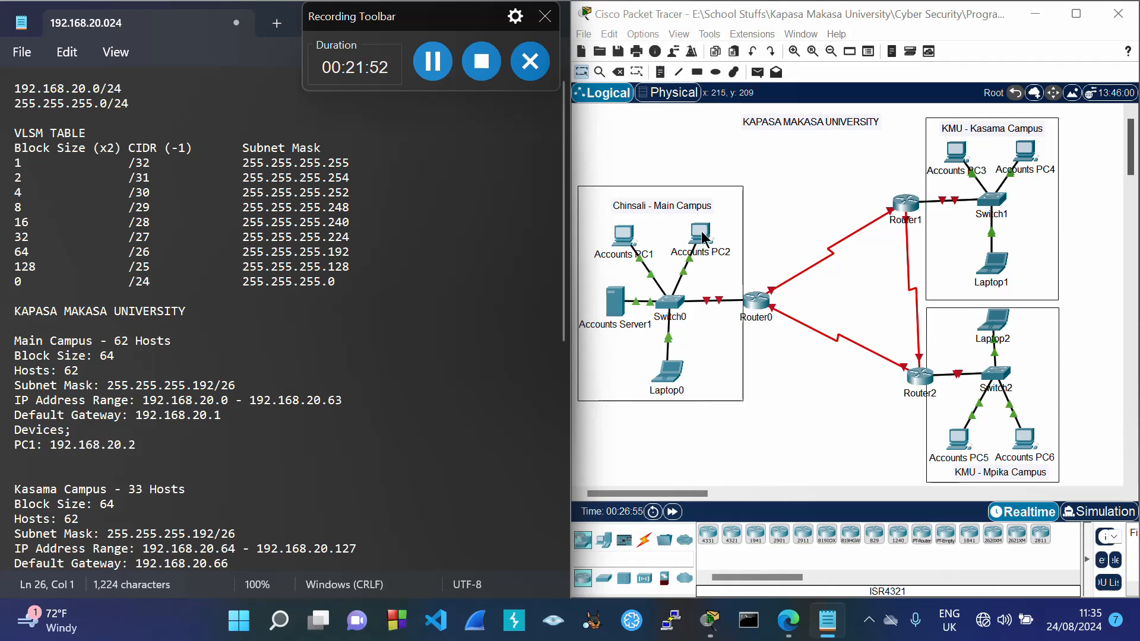
pyautogui.write('PC2:')
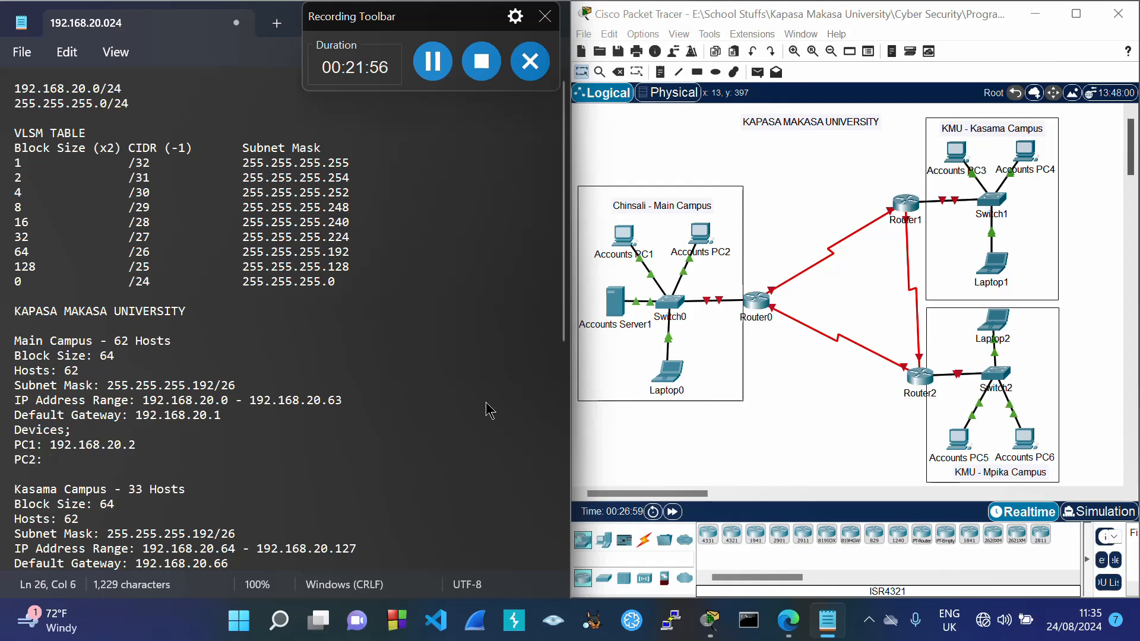
pyautogui.write(' 192.168.20.3')
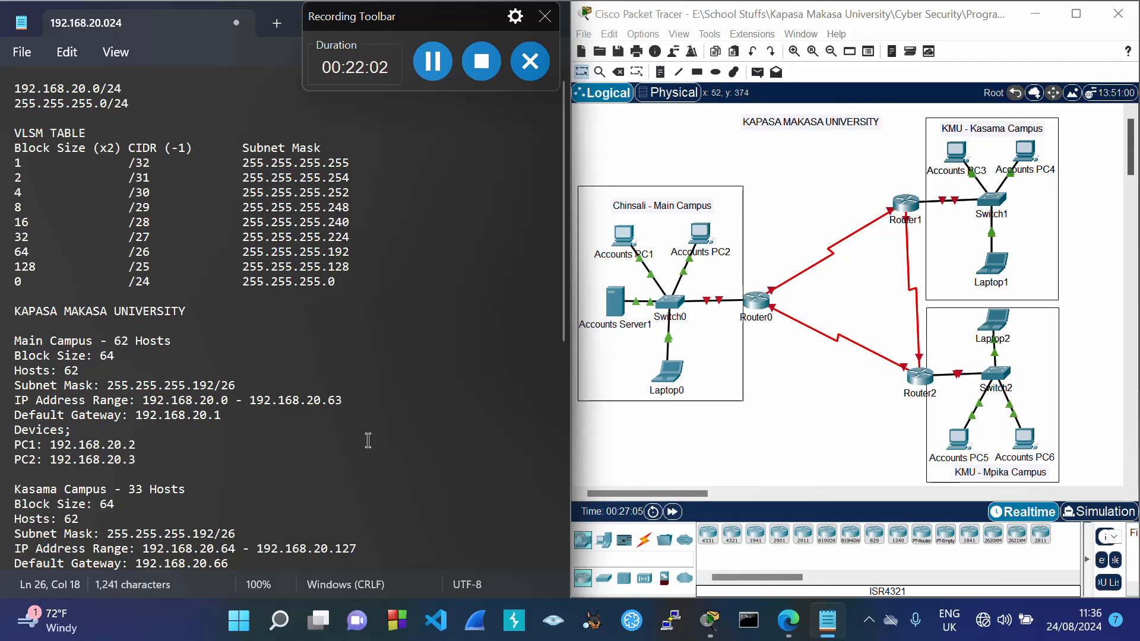
pyautogui.press('Return')
pyautogui.write('Se')
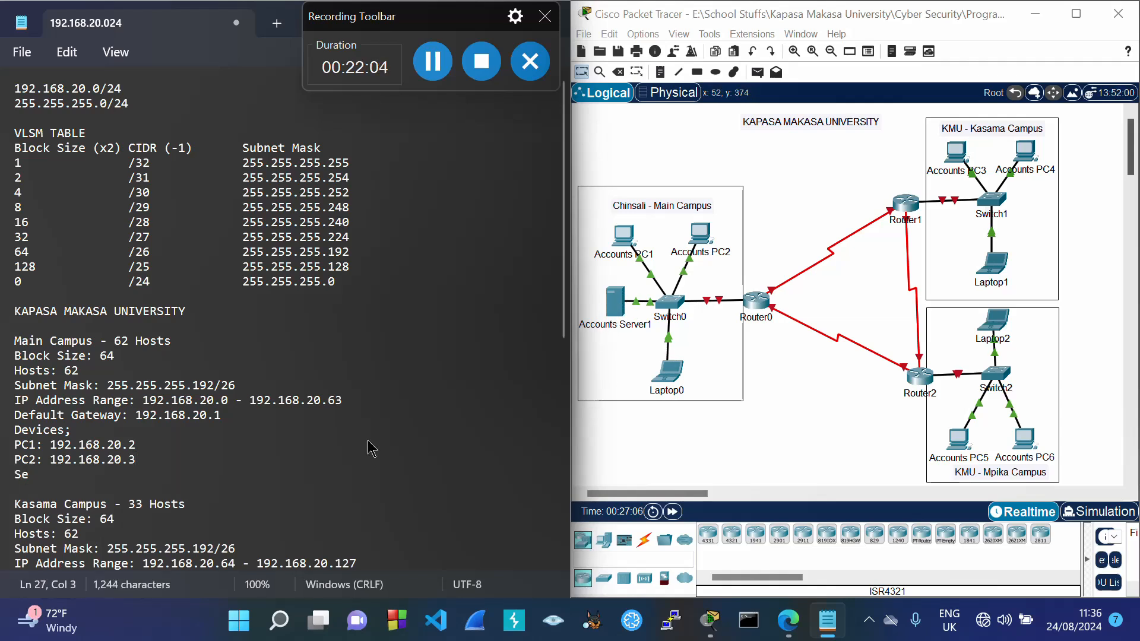
pyautogui.write('rver1: 192.168.20.4')
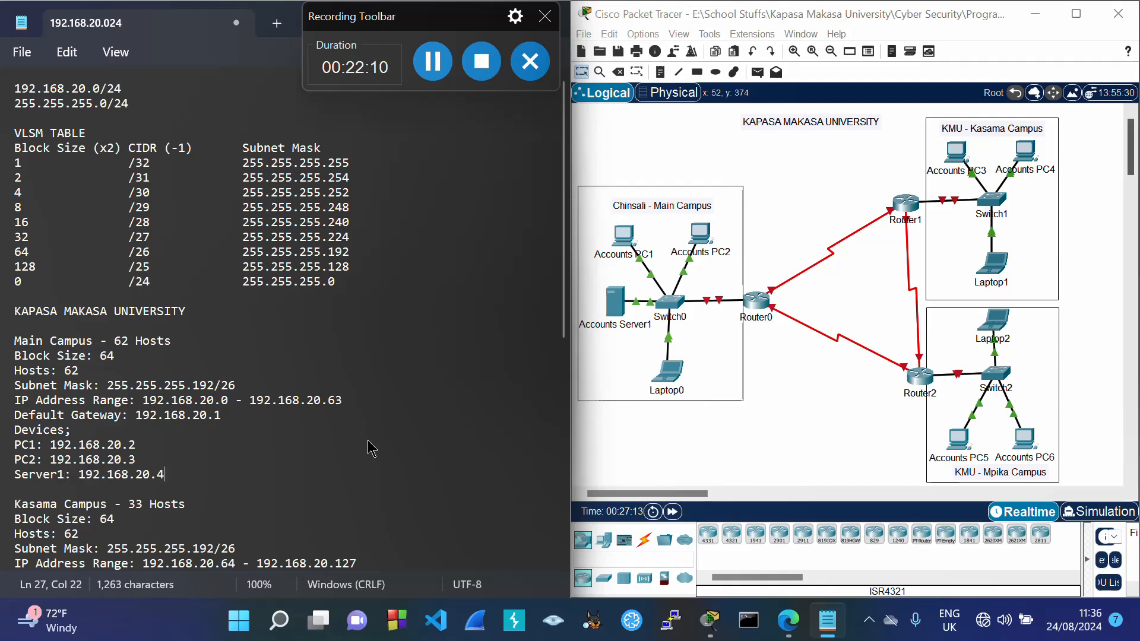
pyautogui.press('Return')
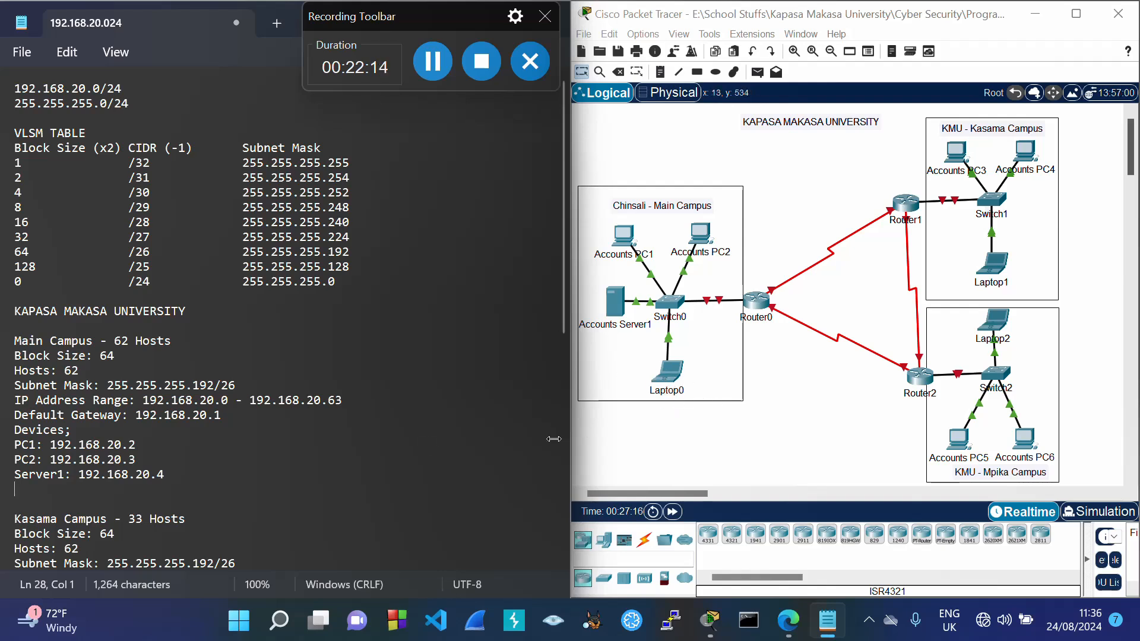
pyautogui.write('Laptop')
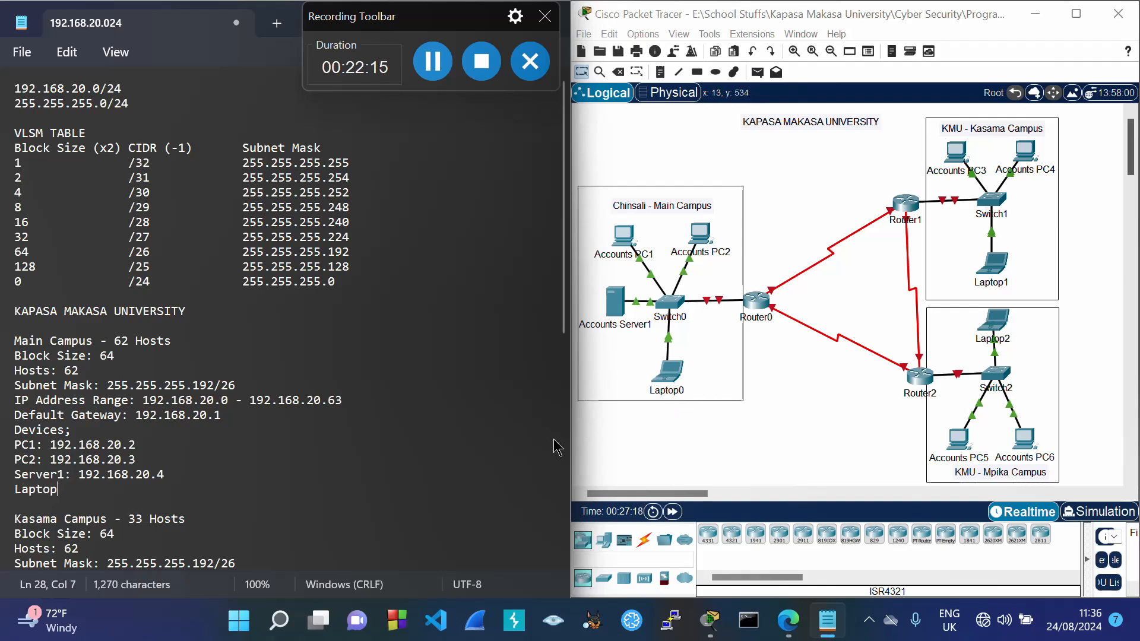
pyautogui.write('0: 192.168.20.1')
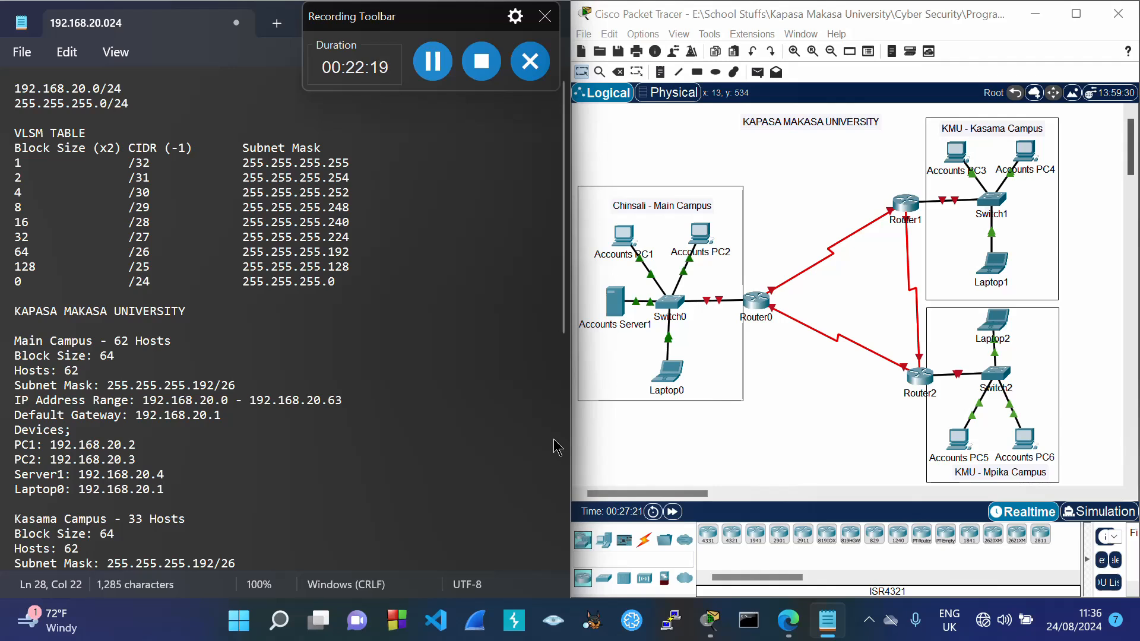
pyautogui.press('BackSpace')
pyautogui.write('5')
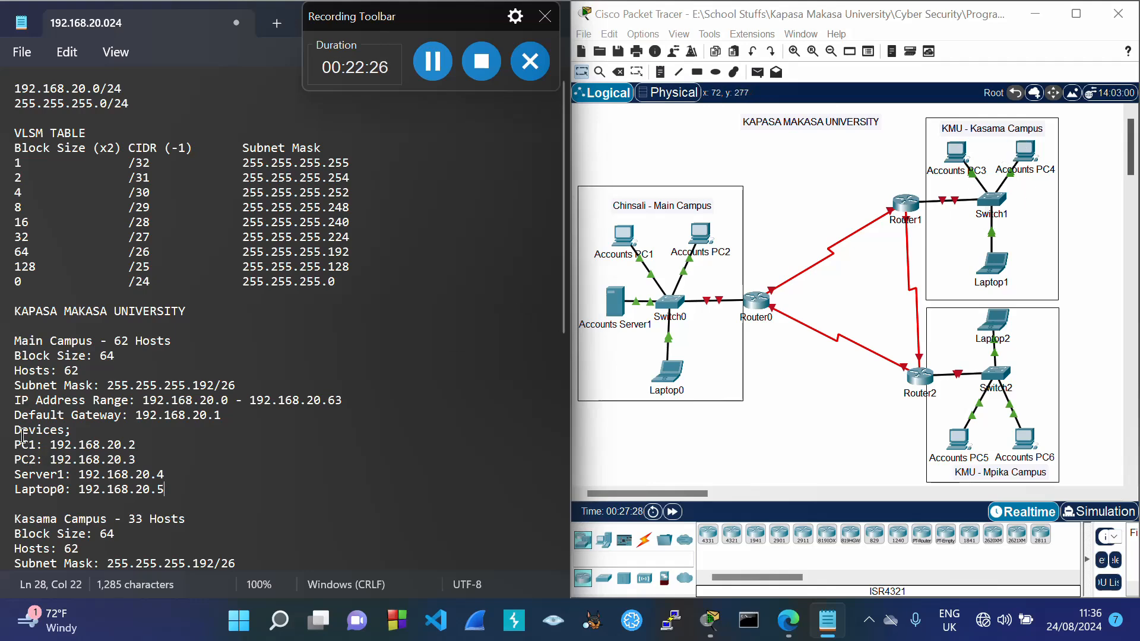
pyautogui.moveTo(14, 429); pyautogui.dragTo(170, 496)
pyautogui.hotkey('ctrl', 'c')
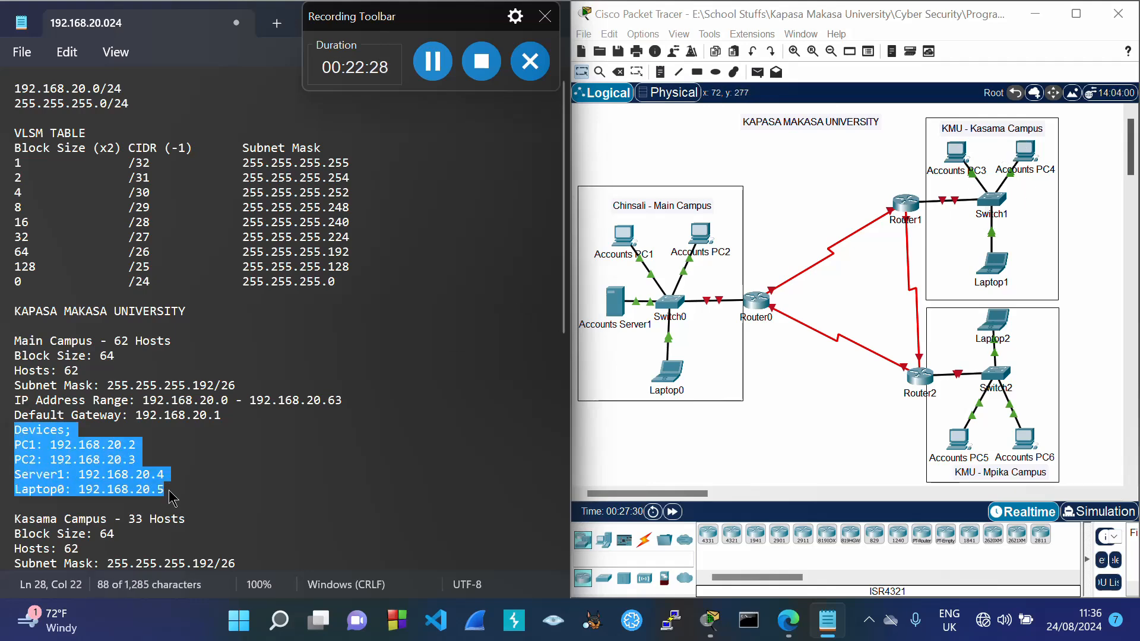
# Step: Paste the copied device list below Kasama Campus's default gateway
pyautogui.scroll(-3, 226, 503)
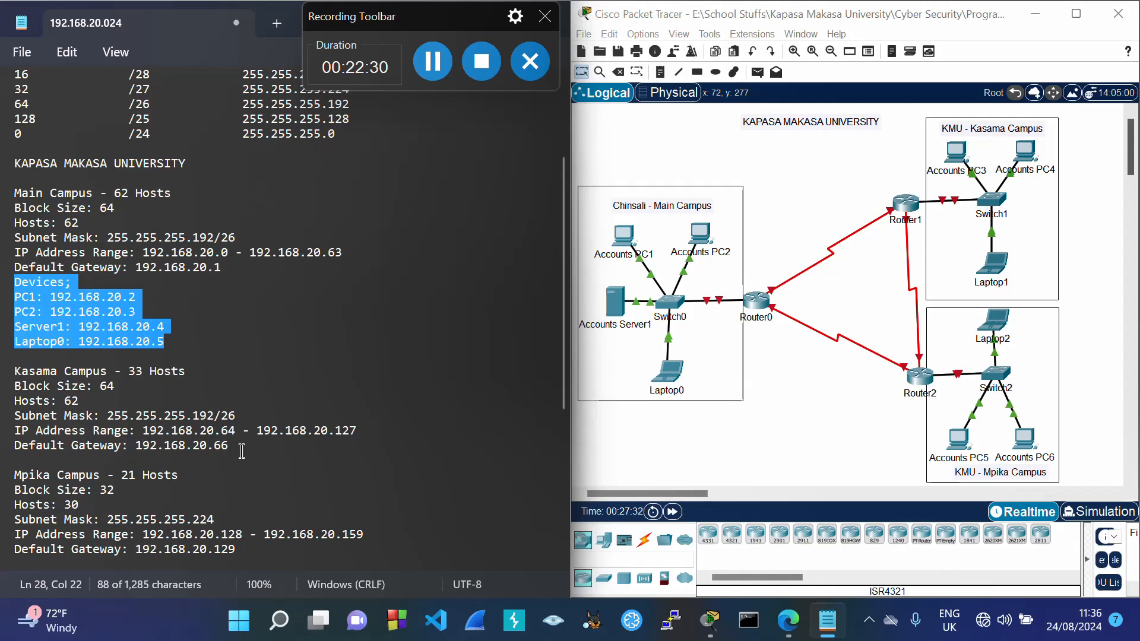
pyautogui.click(242, 450)
pyautogui.press('Return')
pyautogui.hotkey('ctrl', 'v')
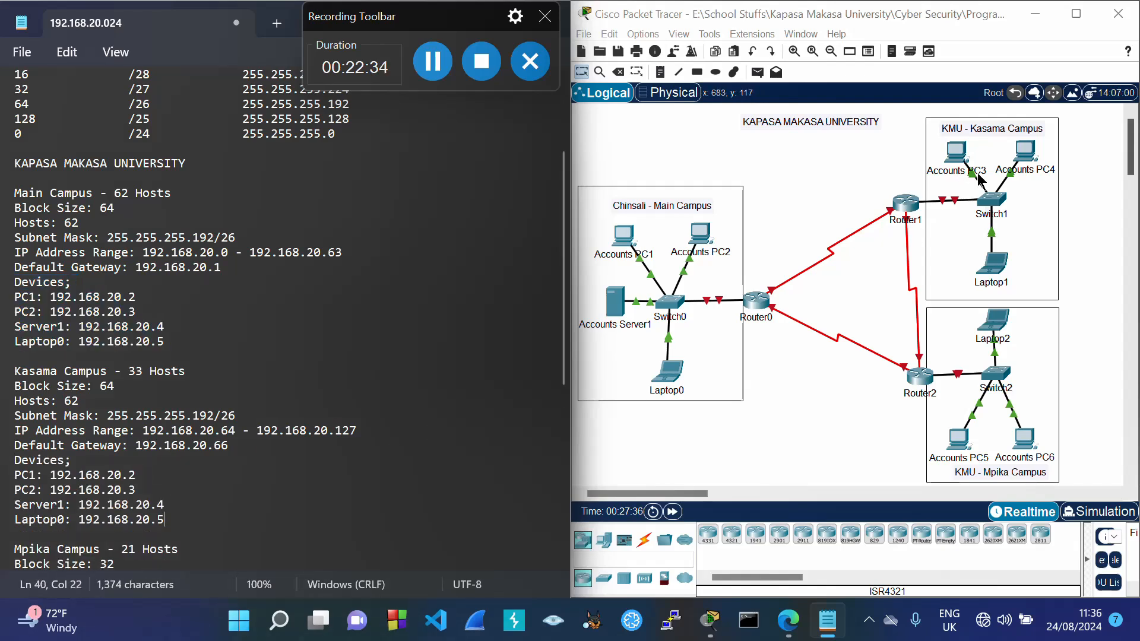
# Step: Rename the pasted entries to PC3, PC4 and Laptop1, and delete the Server1 line
pyautogui.click(36, 475)
pyautogui.press('BackSpace')
pyautogui.write('3')
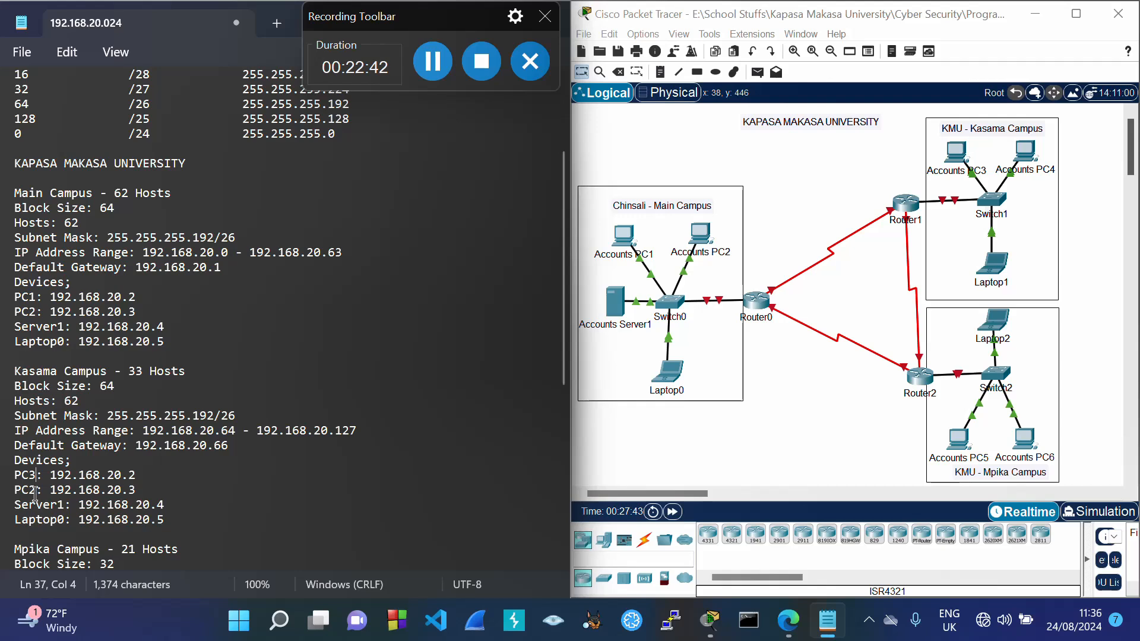
pyautogui.press('BackSpace')
pyautogui.write('4')
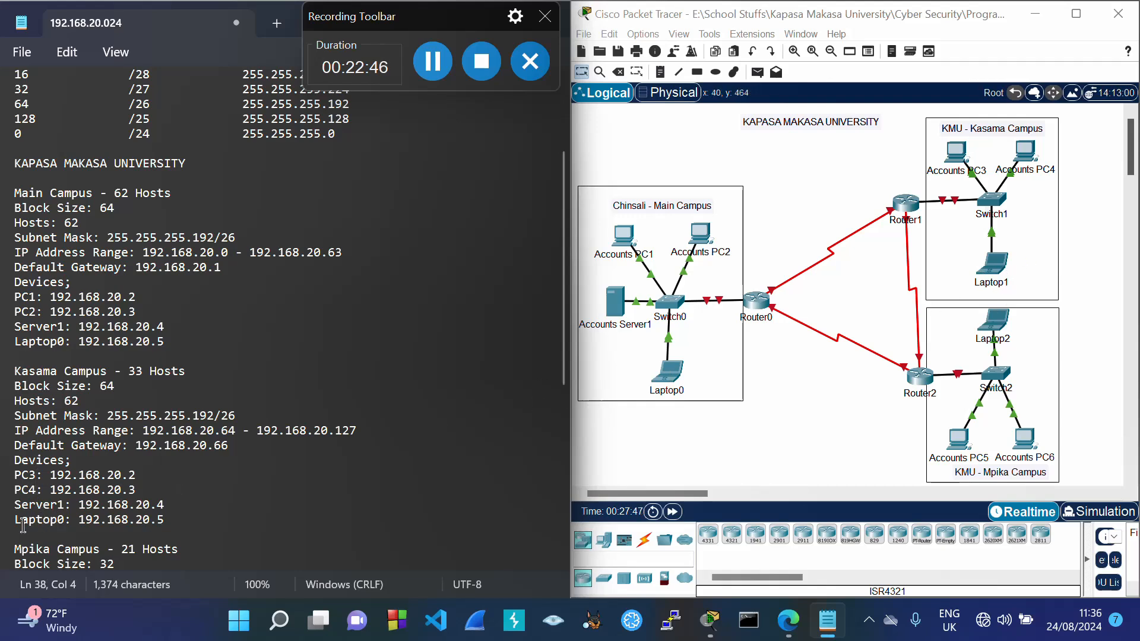
pyautogui.click(64, 519)
pyautogui.press('BackSpace')
pyautogui.write('1')
pyautogui.moveTo(14, 504); pyautogui.dragTo(165, 512)
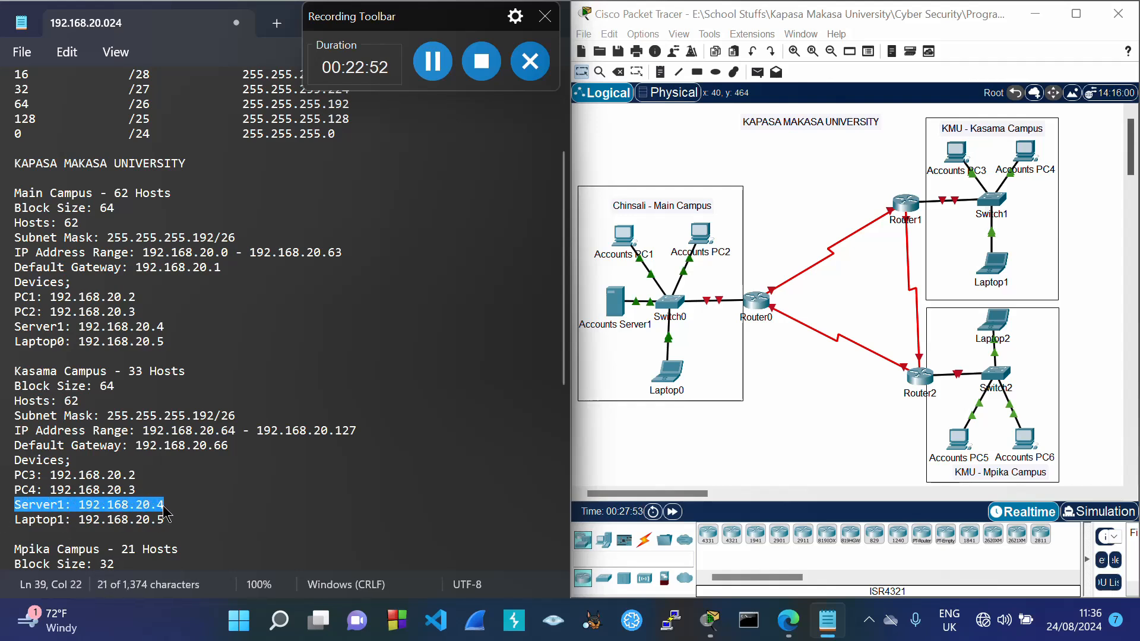
pyautogui.press('BackSpace')
pyautogui.press('BackSpace')
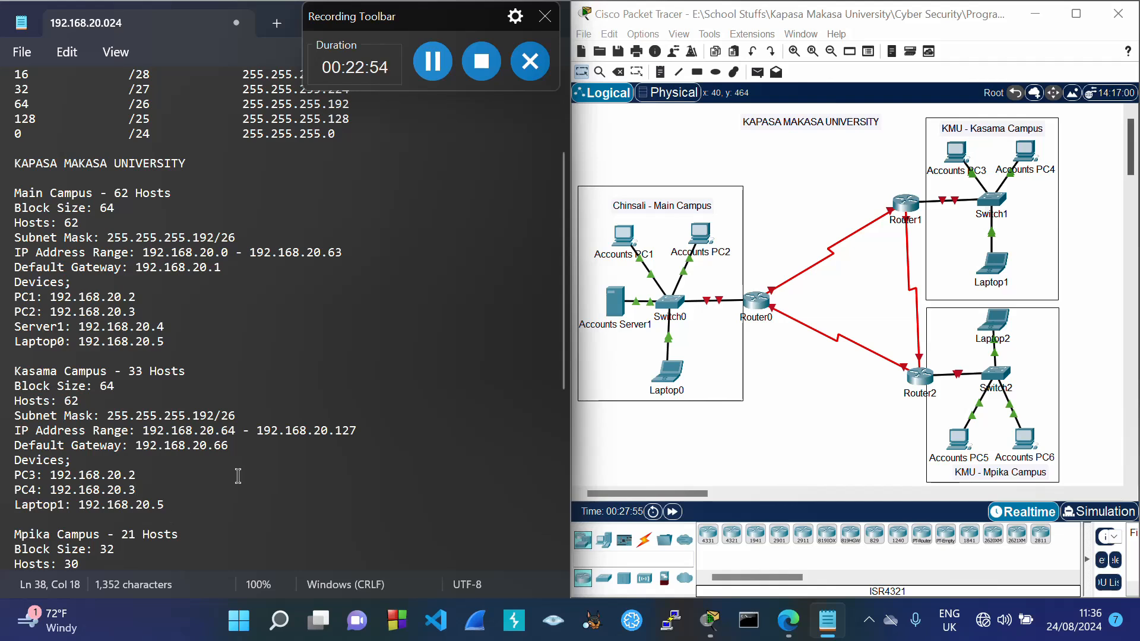
pyautogui.doubleClick(217, 442)
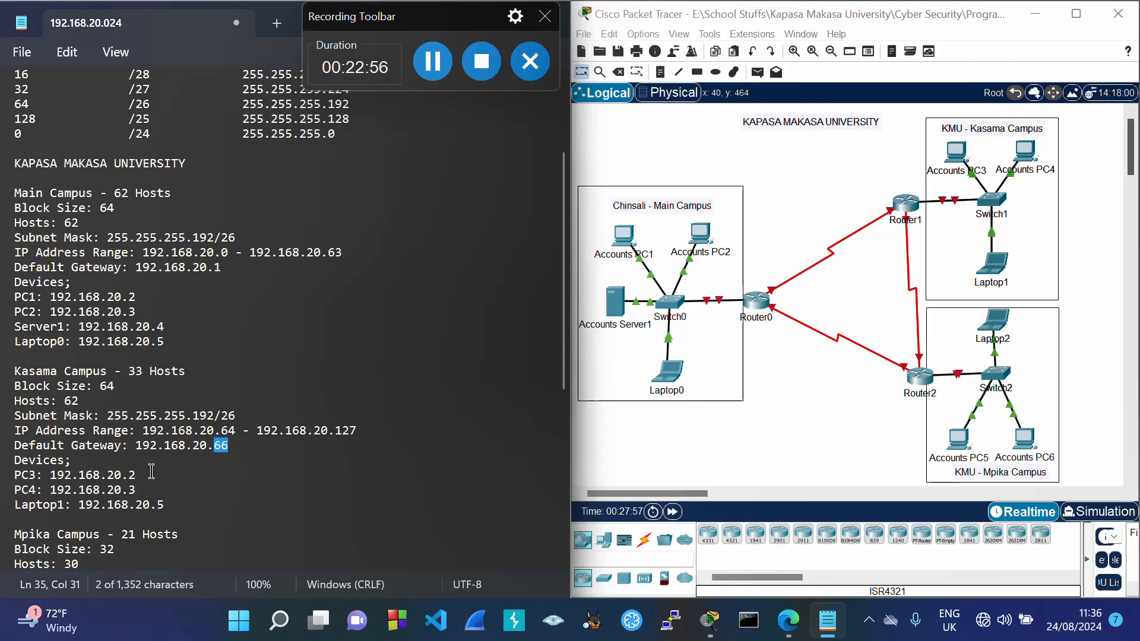
pyautogui.moveTo(129, 474); pyautogui.dragTo(142, 478)
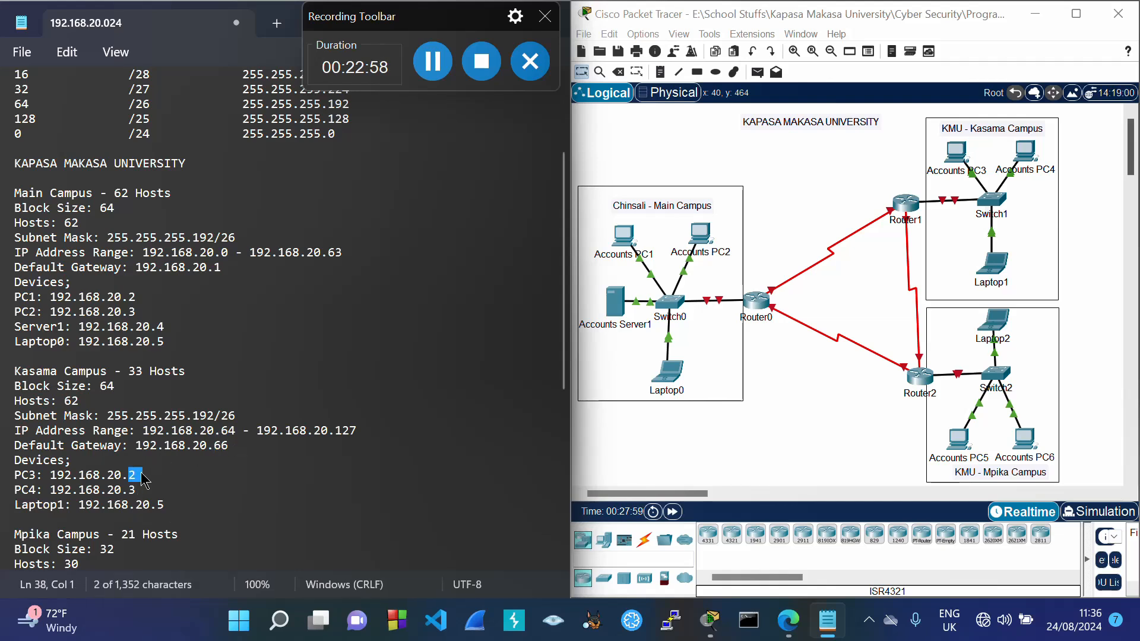
pyautogui.write('67')
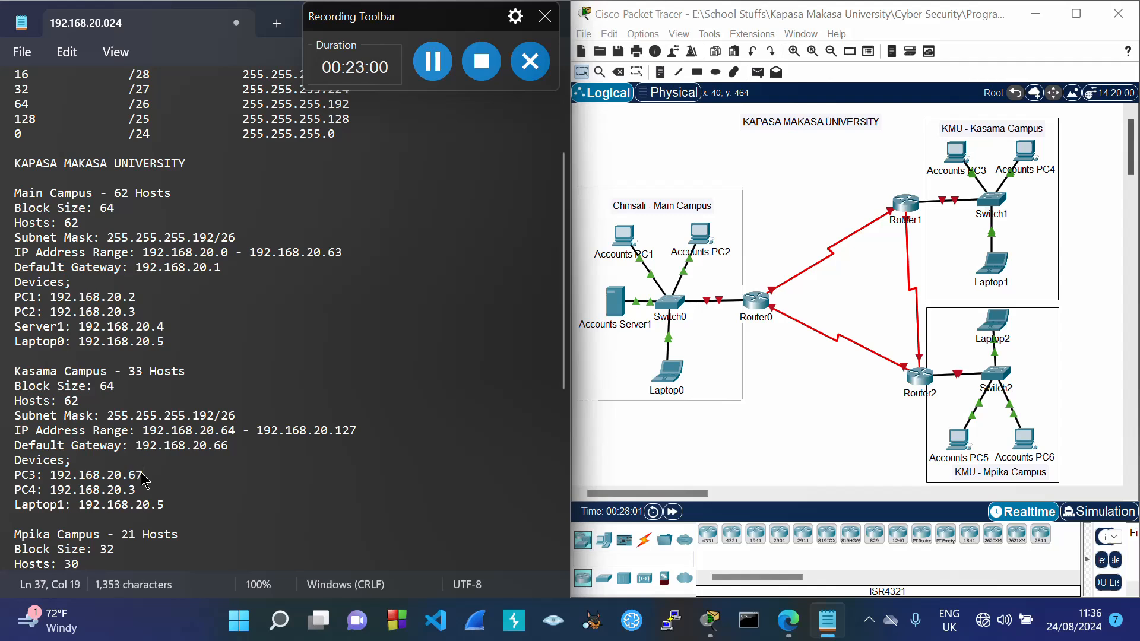
pyautogui.doubleClick(221, 445)
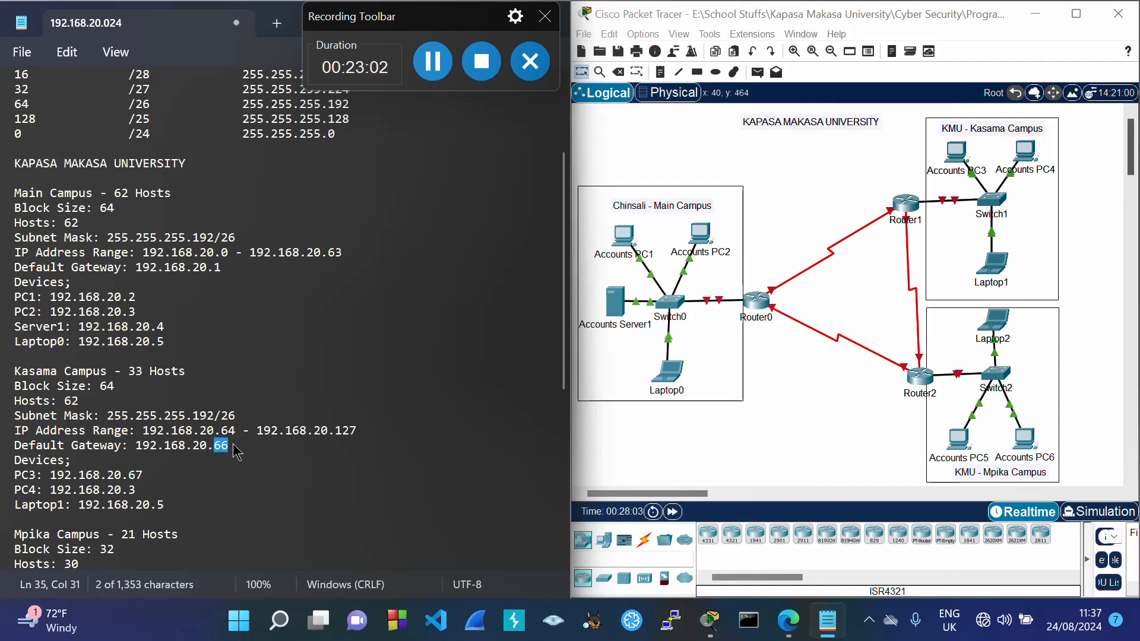
pyautogui.click(143, 489)
pyautogui.press('BackSpace')
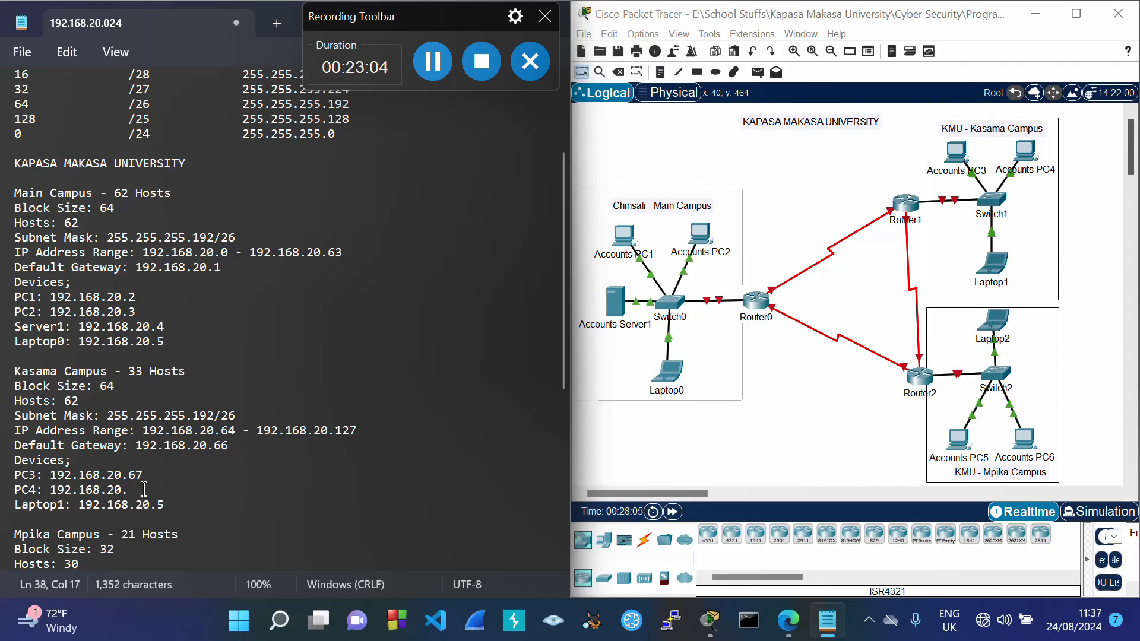
pyautogui.write('68')
pyautogui.click(169, 505)
pyautogui.press('BackSpace')
pyautogui.write('6')
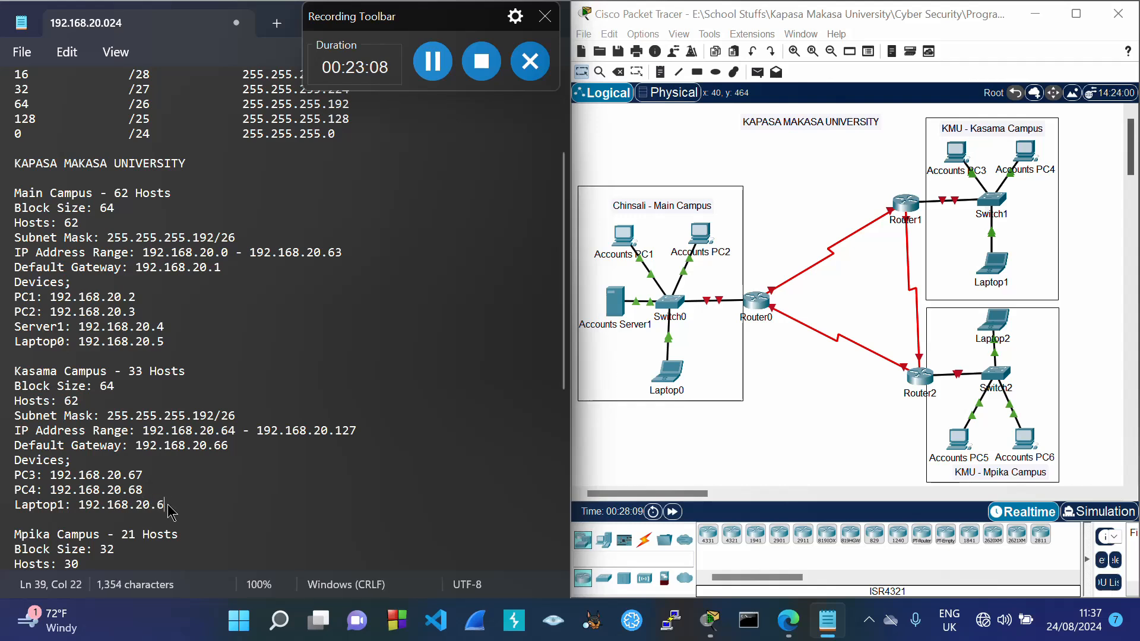
pyautogui.write('9')
pyautogui.moveTo(16, 459); pyautogui.dragTo(182, 509)
pyautogui.hotkey('ctrl', 'c')
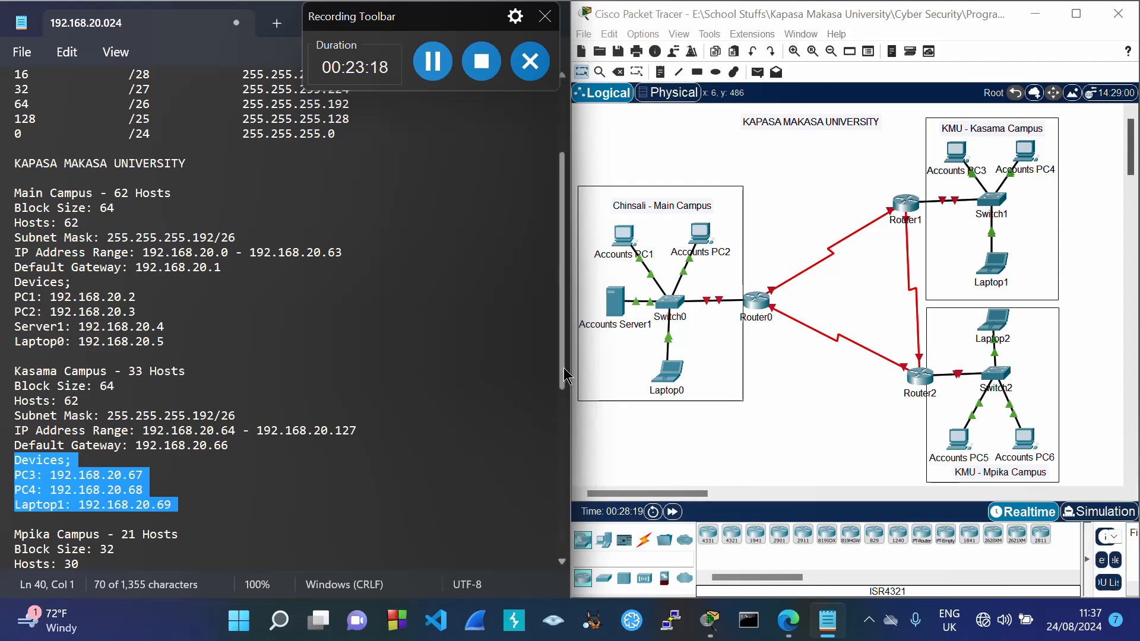
pyautogui.moveTo(561, 372); pyautogui.dragTo(569, 456)
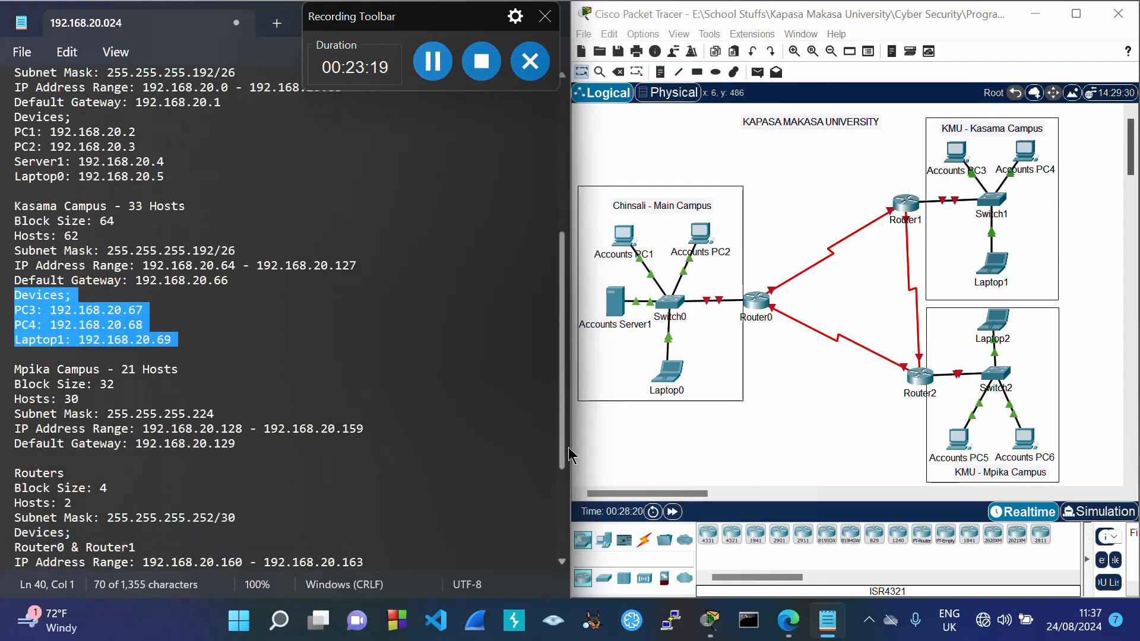
# Step: Paste the device list under Mpika's gateway and rename PC3 and PC4 to PC5 and PC6
pyautogui.click(266, 444)
pyautogui.press('Return')
pyautogui.hotkey('ctrl', 'v')
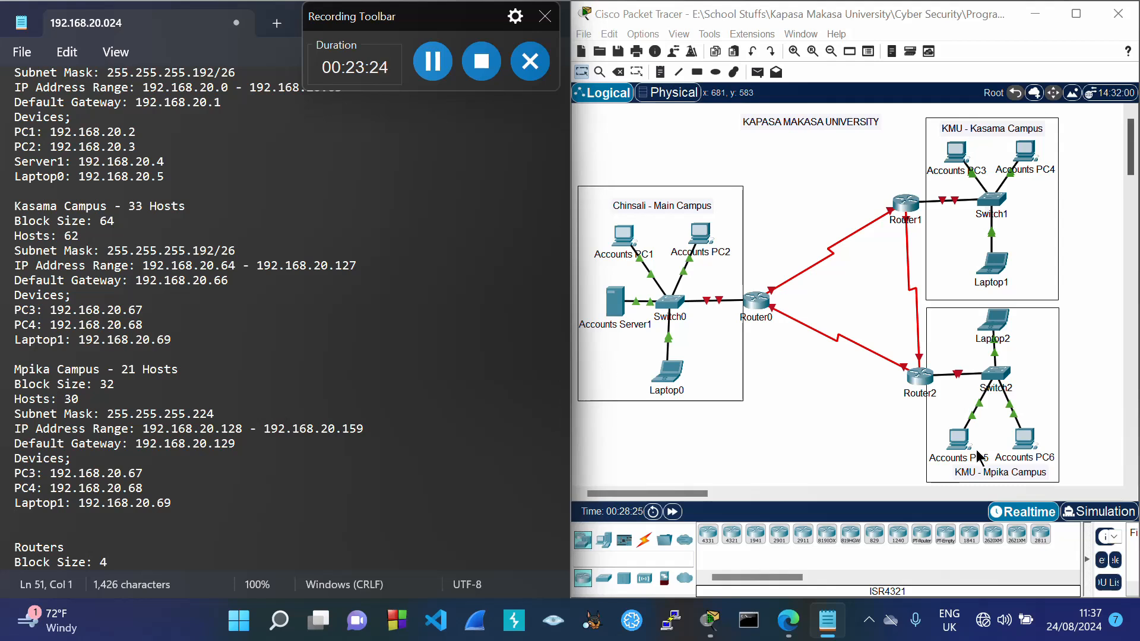
pyautogui.click(36, 473)
pyautogui.press('BackSpace')
pyautogui.write('5')
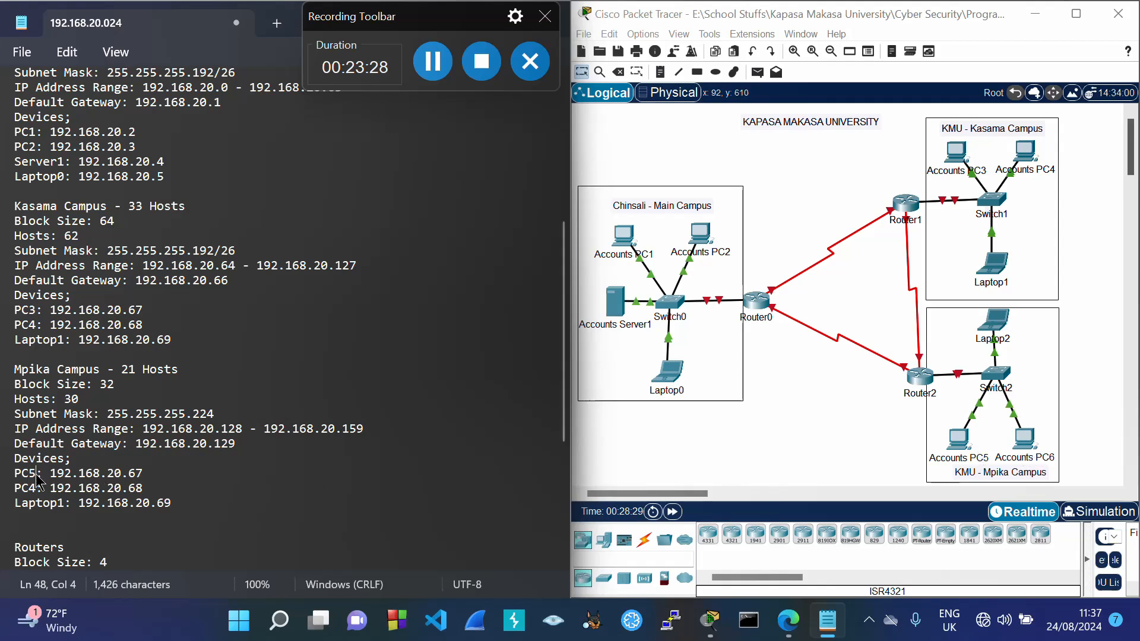
pyautogui.click(35, 489)
pyautogui.press('BackSpace')
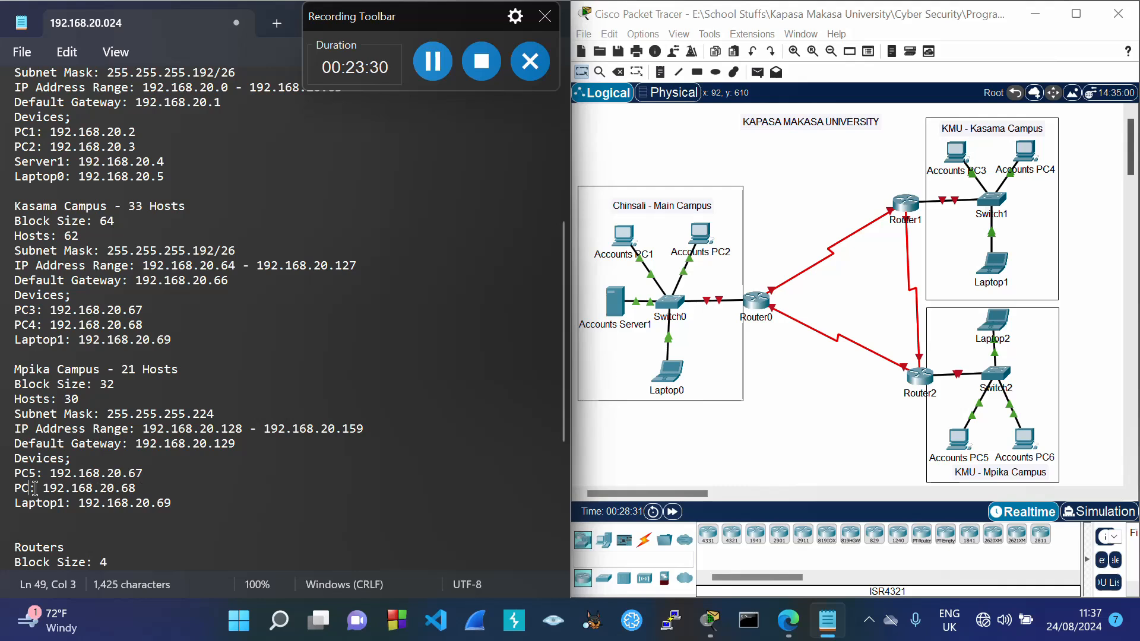
pyautogui.write('6')
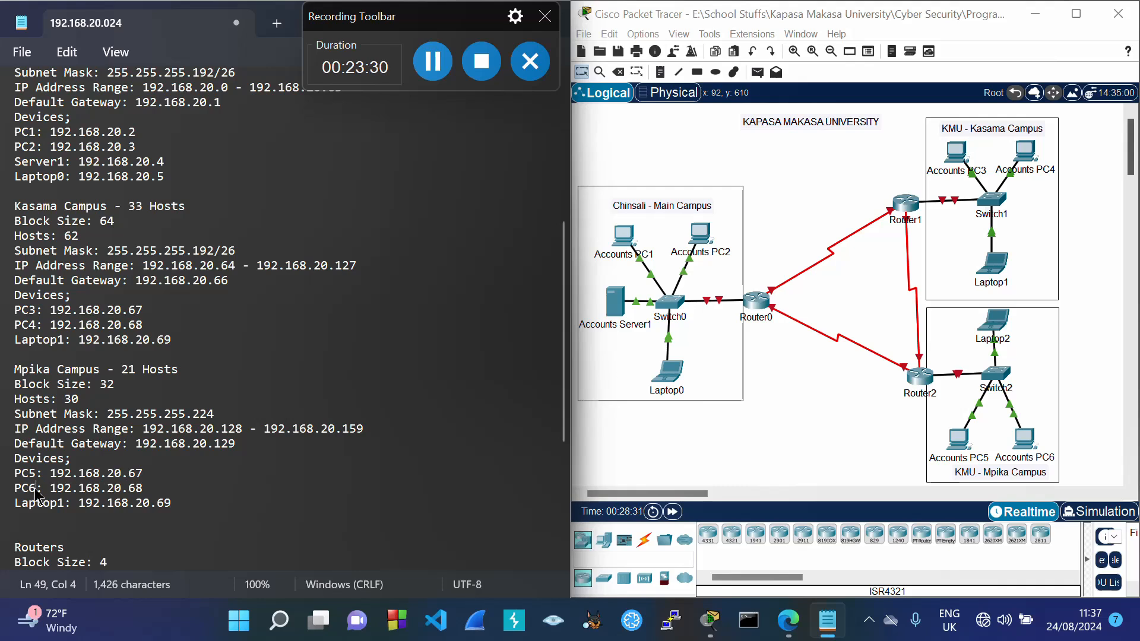
# Step: Set PC5's address to 192.168.20.130 and PC6's to 192.168.20.131
pyautogui.doubleClick(218, 444)
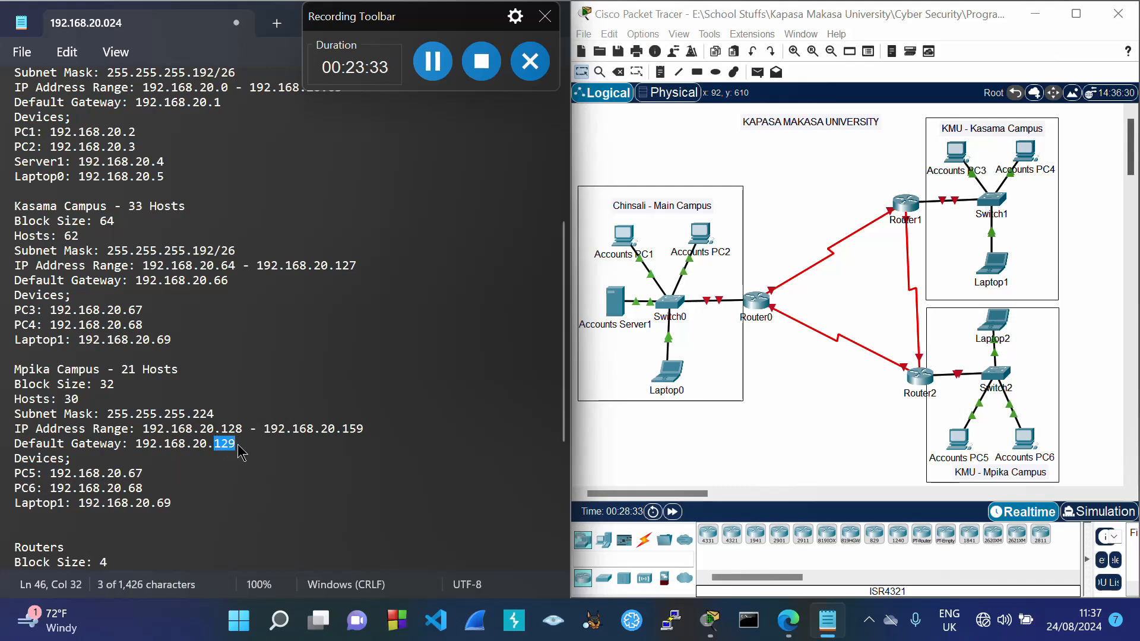
pyautogui.click(159, 472)
pyautogui.press('BackSpace')
pyautogui.press('BackSpace')
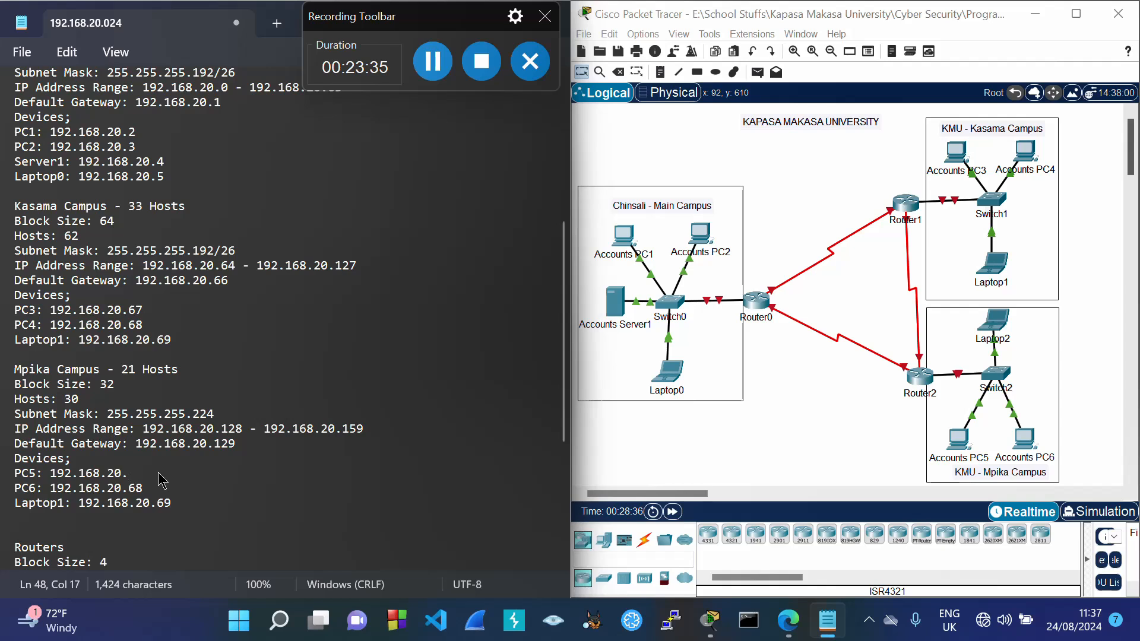
pyautogui.write('130')
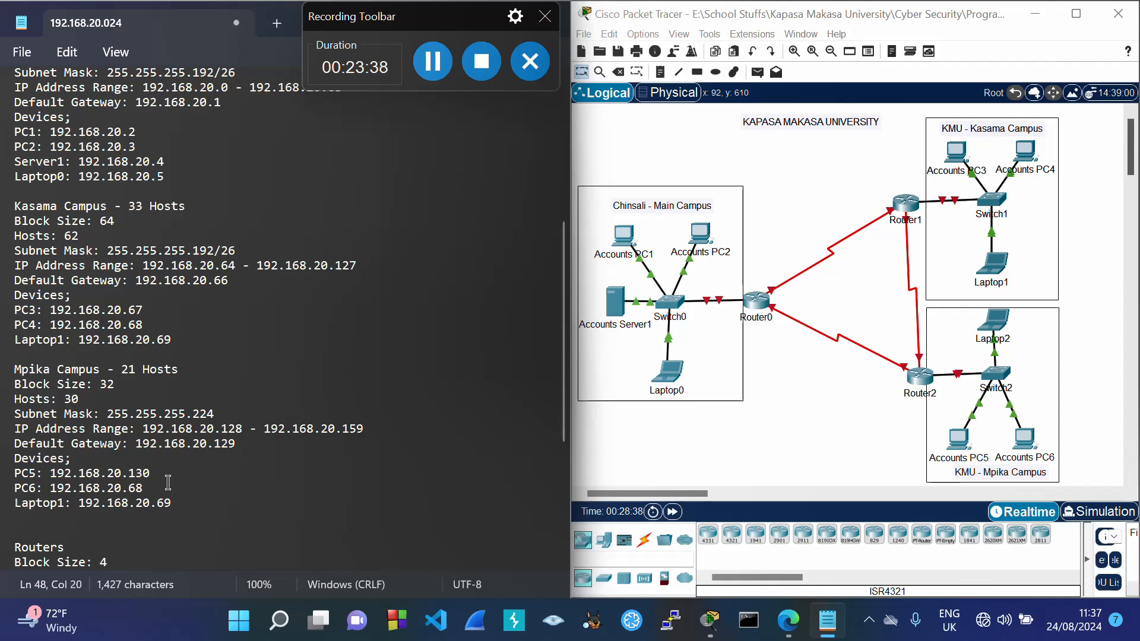
pyautogui.click(152, 489)
pyautogui.press('BackSpace')
pyautogui.press('BackSpace')
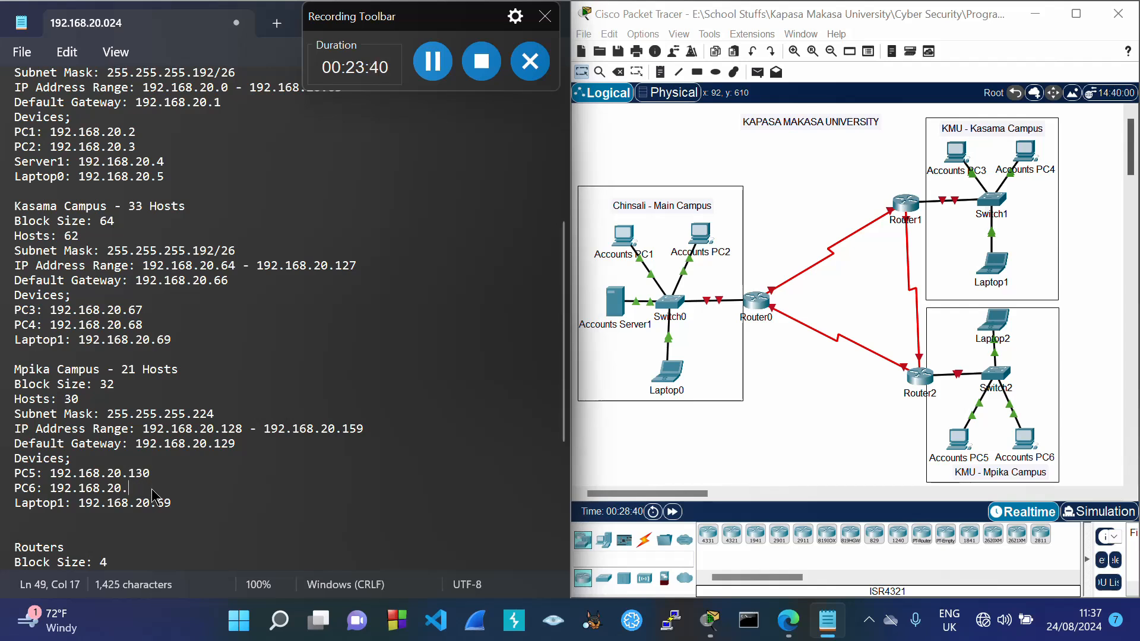
pyautogui.write('131')
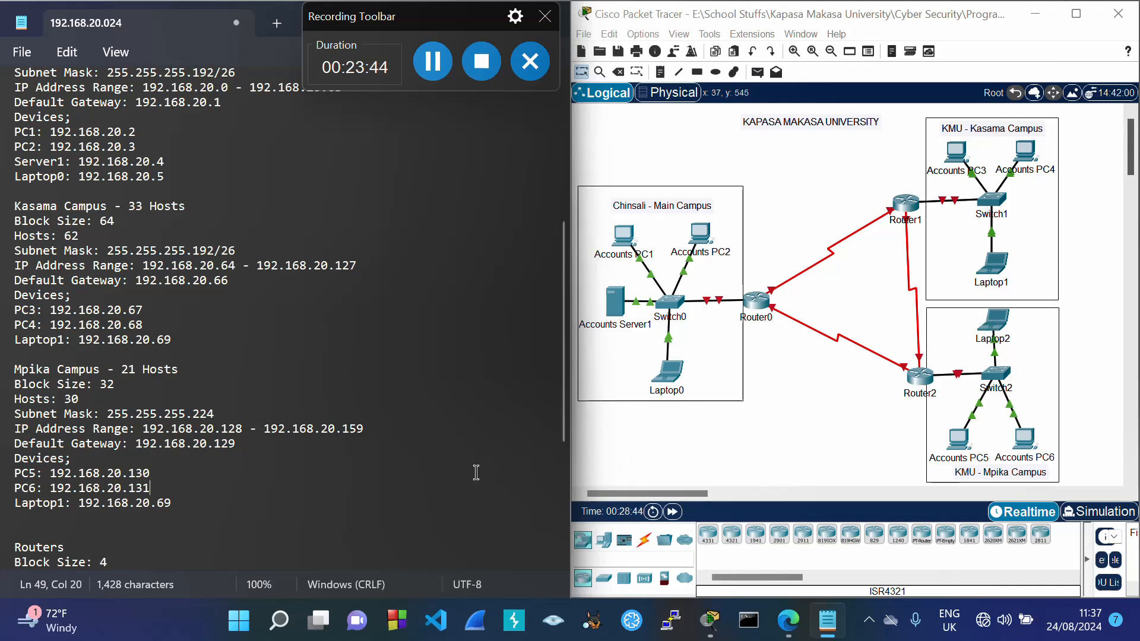
# Step: Rename Laptop1 to Laptop2 with address 192.168.20.132, then scroll back to the top
pyautogui.click(65, 503)
pyautogui.press('BackSpace')
pyautogui.write('2')
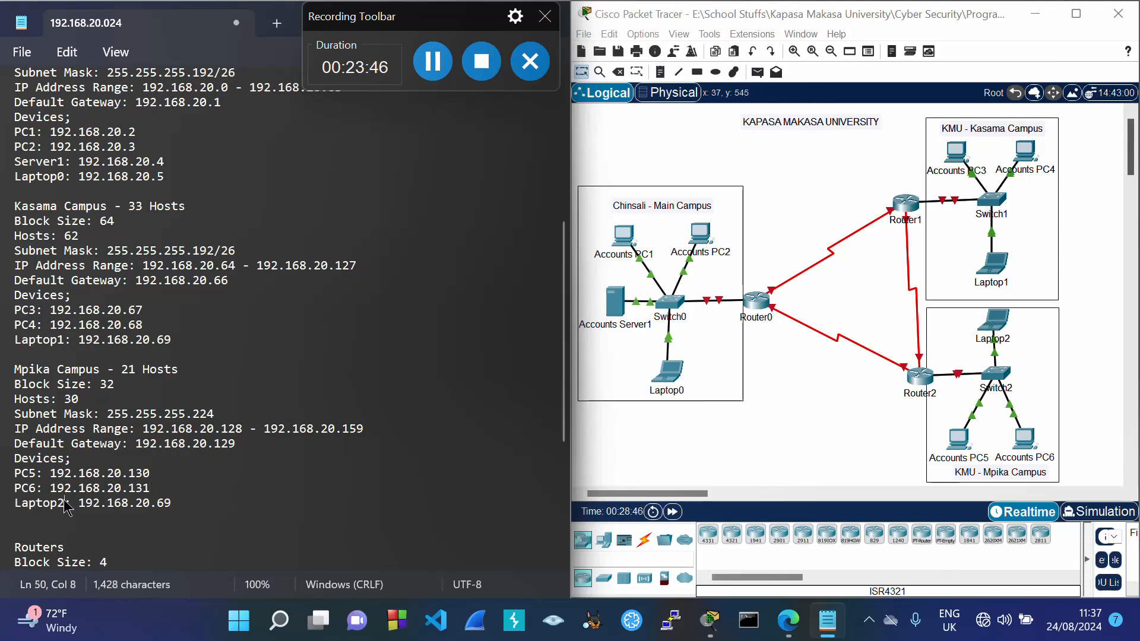
pyautogui.click(176, 504)
pyautogui.press('BackSpace')
pyautogui.press('BackSpace')
pyautogui.write('132')
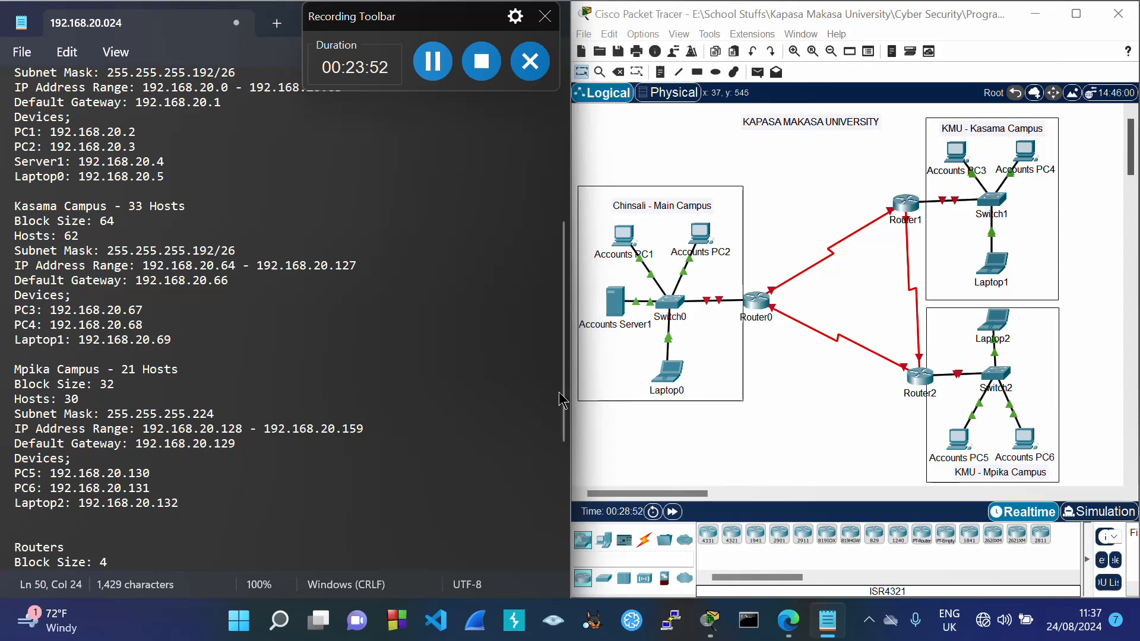
pyautogui.moveTo(561, 392); pyautogui.dragTo(564, 249)
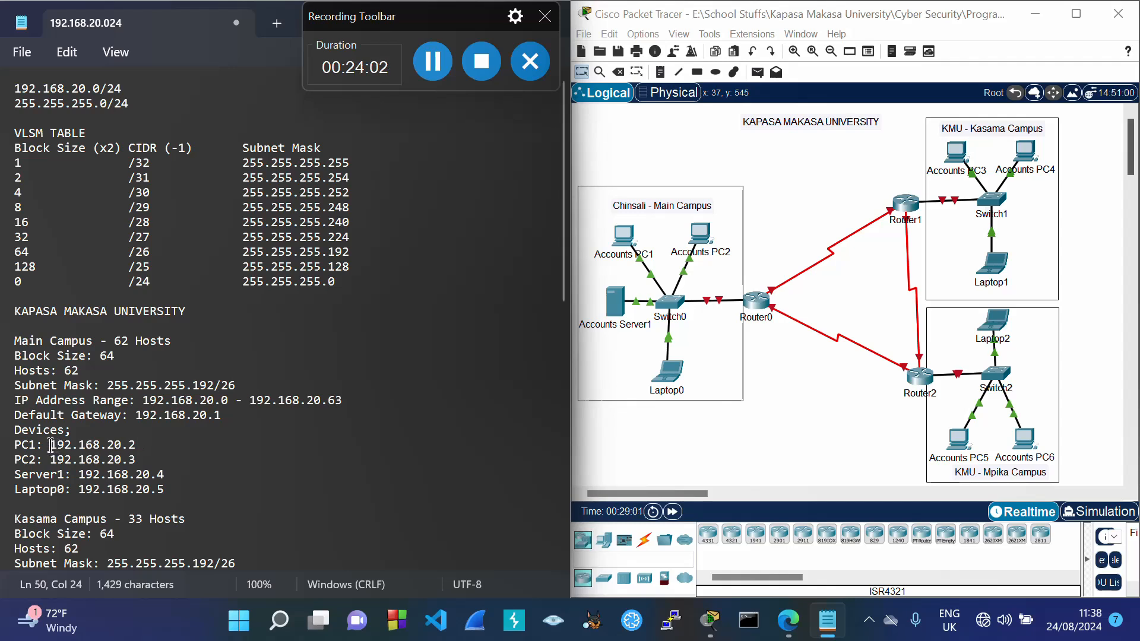
# Step: Give Accounts PC1 static IP 192.168.20.2, mask 255.255.255.192 and gateway 192.168.20.1
pyautogui.moveTo(51, 445); pyautogui.dragTo(138, 449)
pyautogui.hotkey('ctrl', 'c')
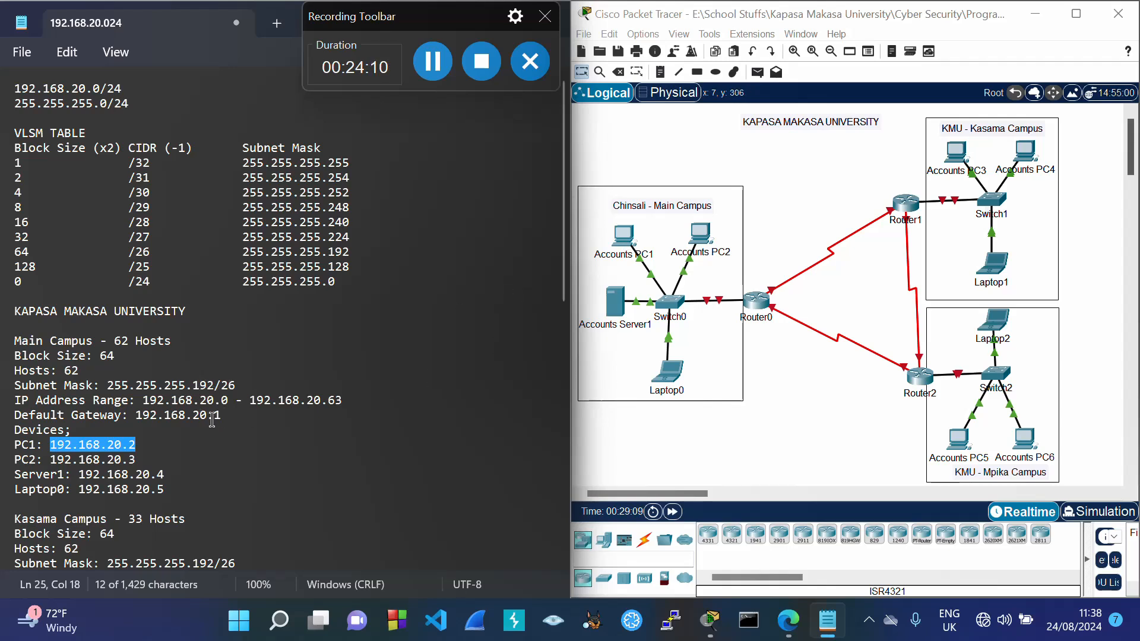
pyautogui.click(628, 241)
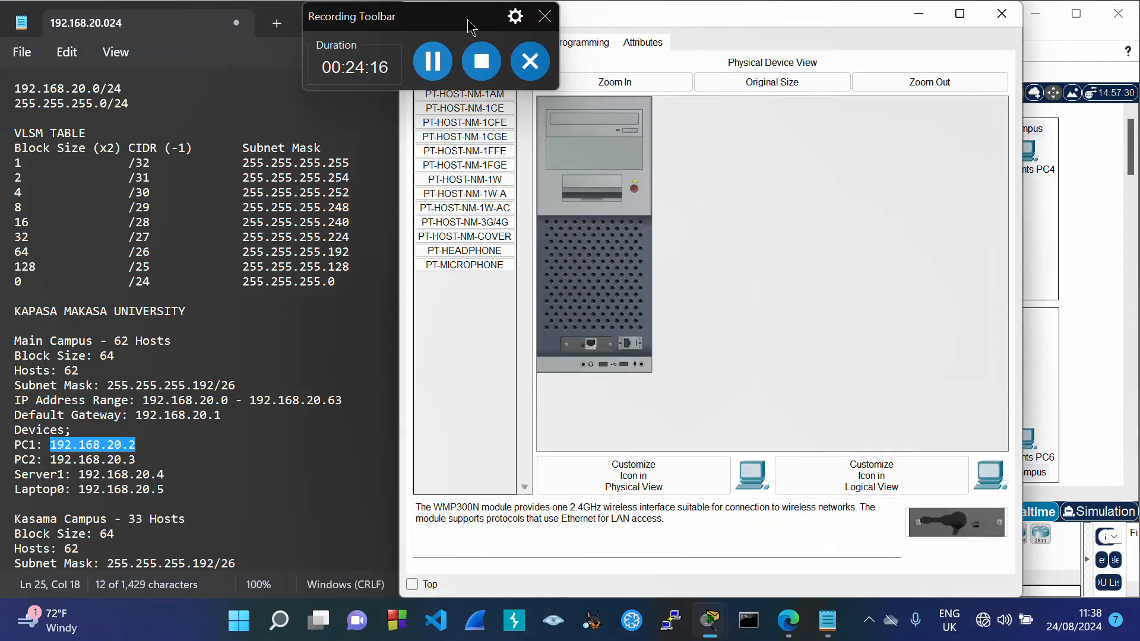
pyautogui.moveTo(474, 23); pyautogui.dragTo(282, 26)
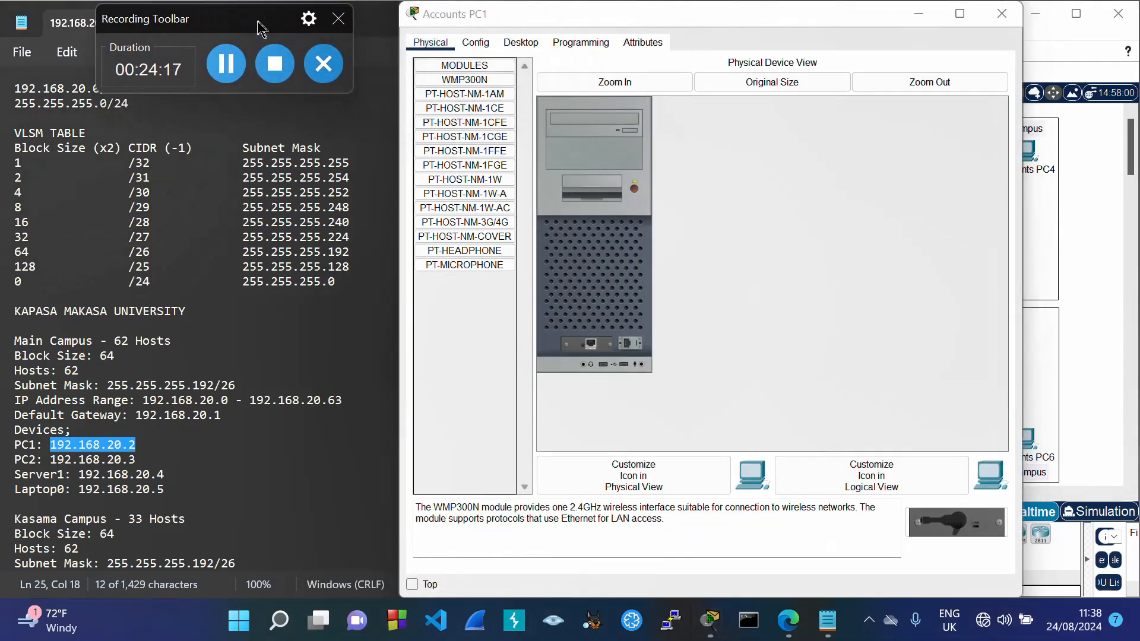
pyautogui.click(518, 42)
pyautogui.click(466, 115)
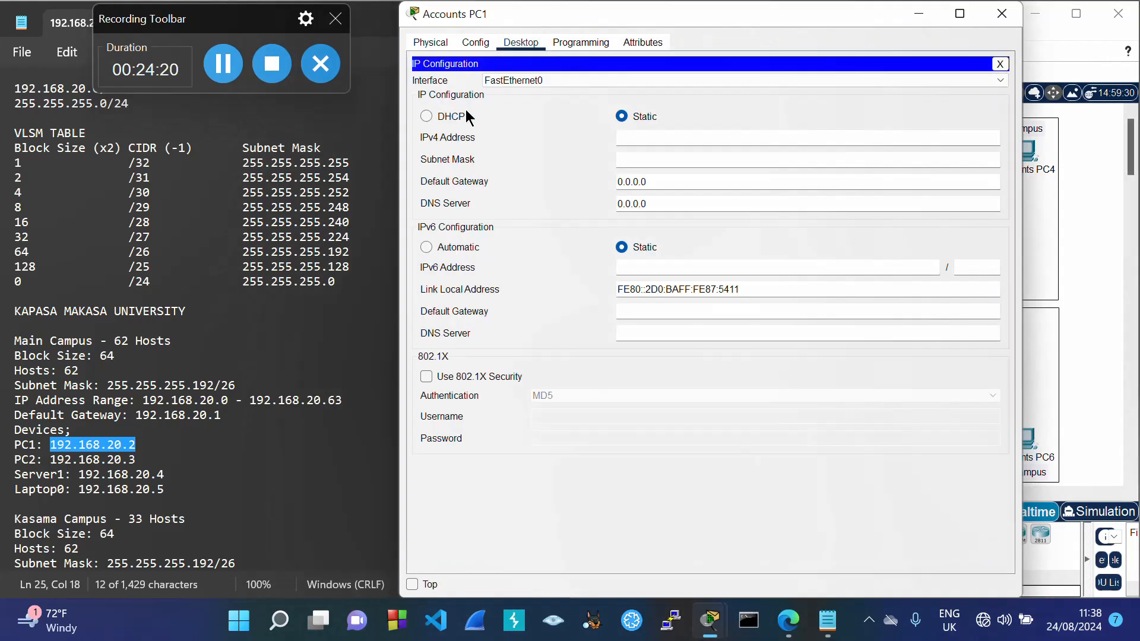
pyautogui.click(653, 134)
pyautogui.hotkey('ctrl', 'v')
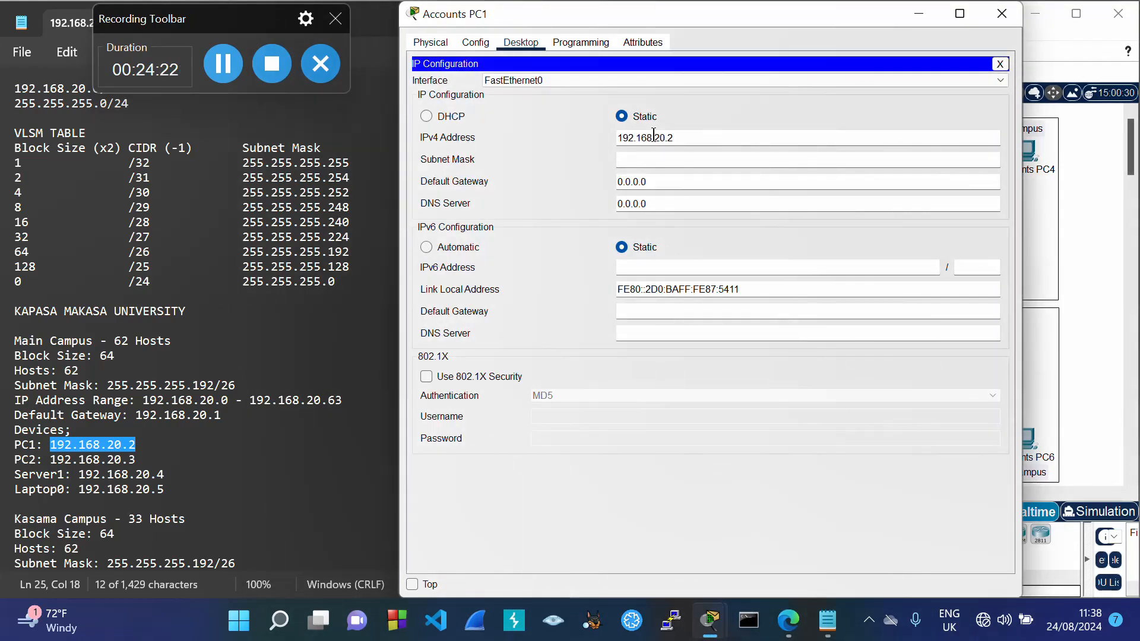
pyautogui.press('Tab')
pyautogui.click(700, 165)
pyautogui.write('192')
pyautogui.press('Tab')
pyautogui.hotkey('ctrl', 'v')
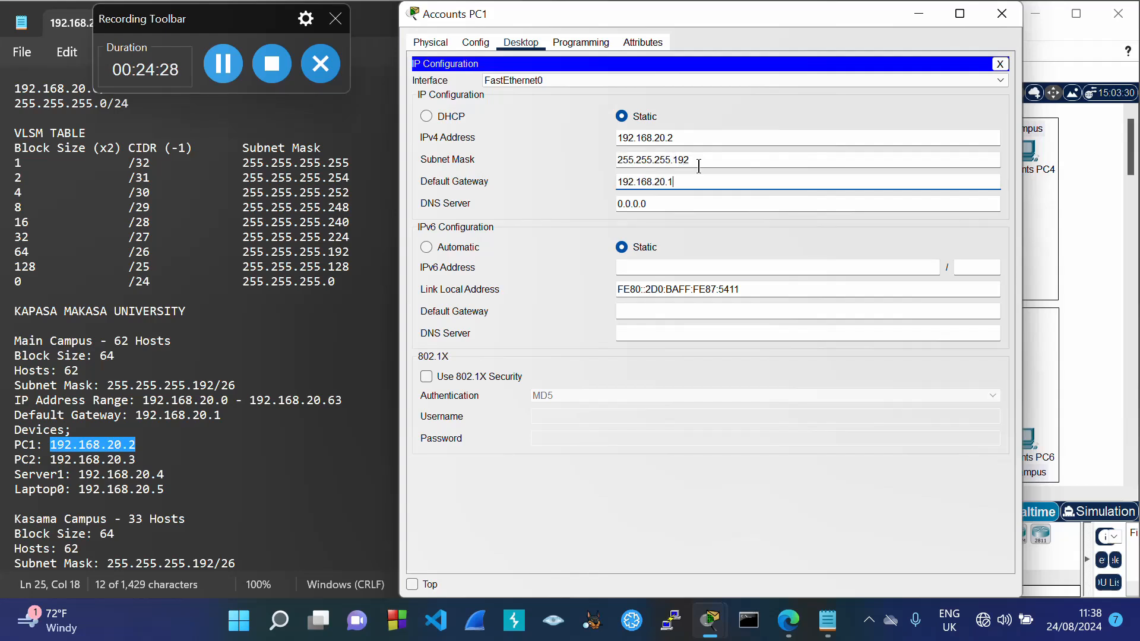
pyautogui.click(1001, 13)
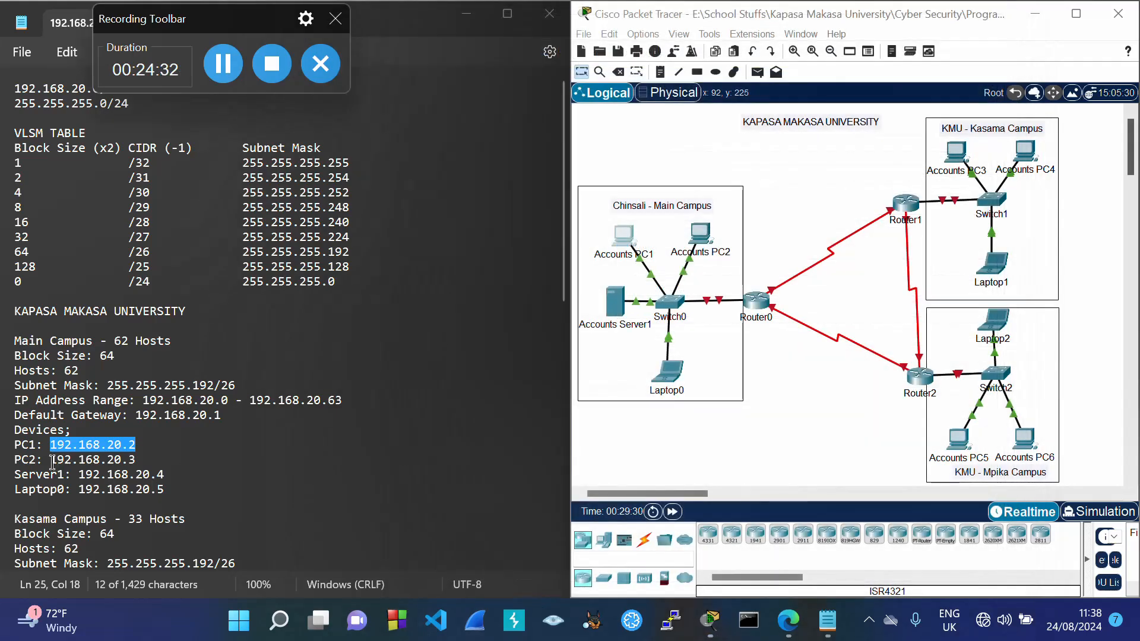
# Step: Give Accounts PC2 static IP 192.168.20.3, mask 255.255.255.192 and gateway 192.168.20.1
pyautogui.moveTo(51, 461); pyautogui.dragTo(138, 466)
pyautogui.hotkey('ctrl', 'c')
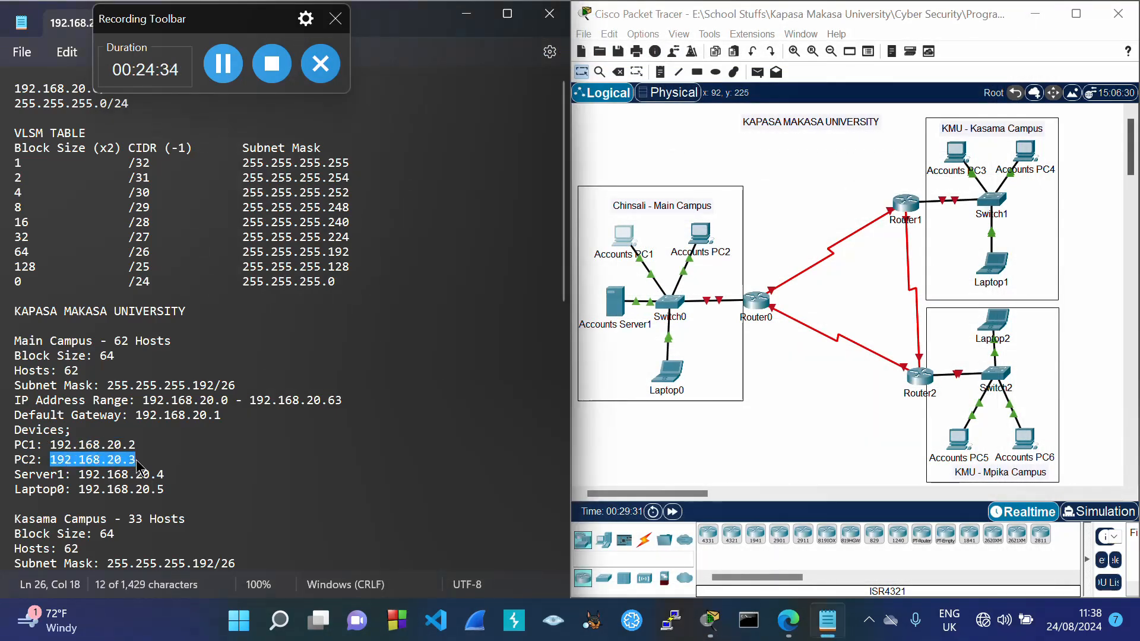
pyautogui.click(703, 237)
pyautogui.click(702, 236)
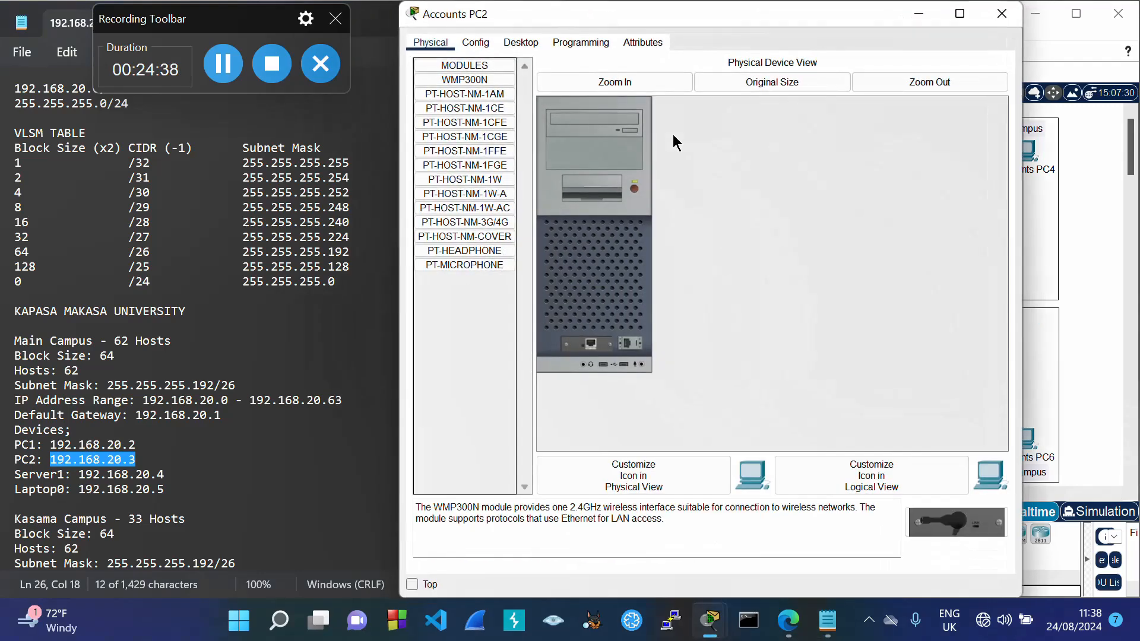
pyautogui.click(519, 42)
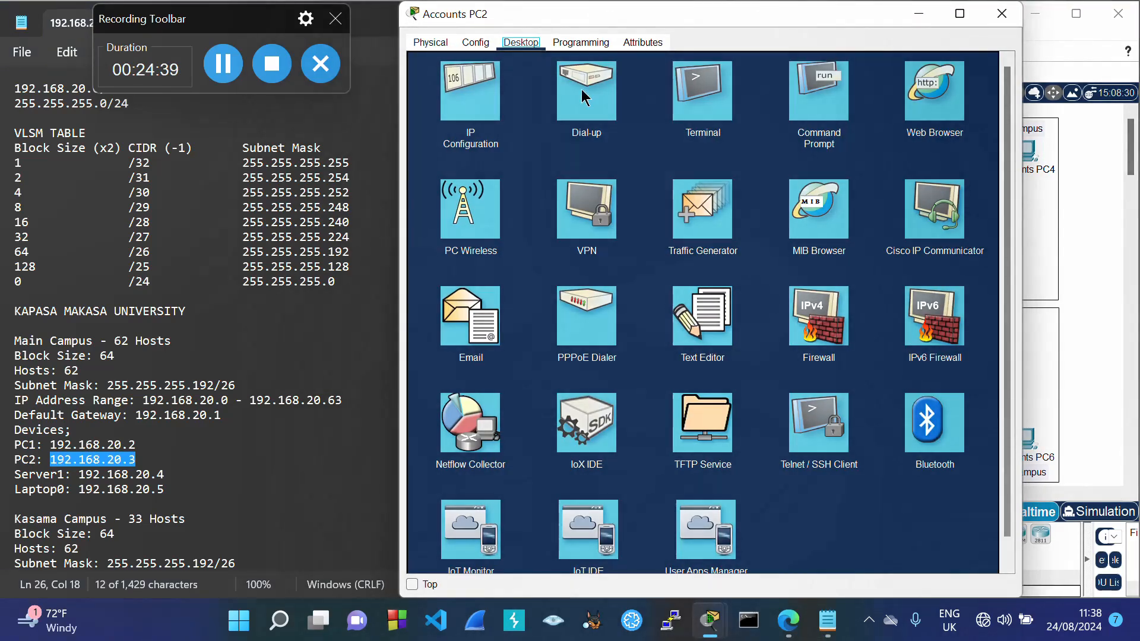
pyautogui.click(492, 113)
pyautogui.click(642, 136)
pyautogui.hotkey('ctrl', 'v')
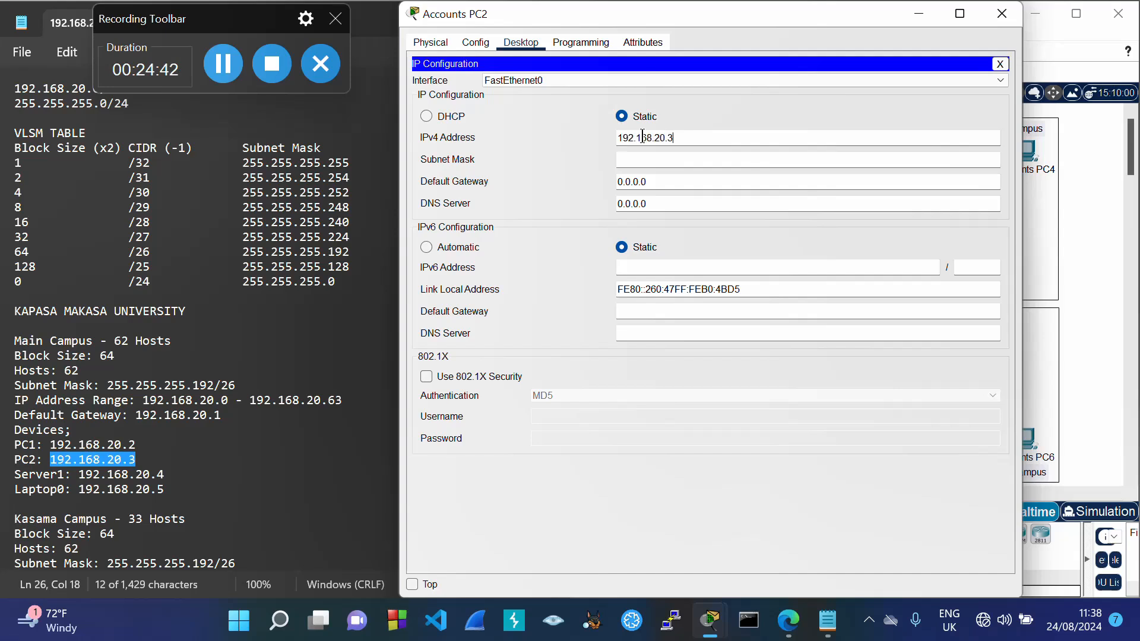
pyautogui.press('Tab')
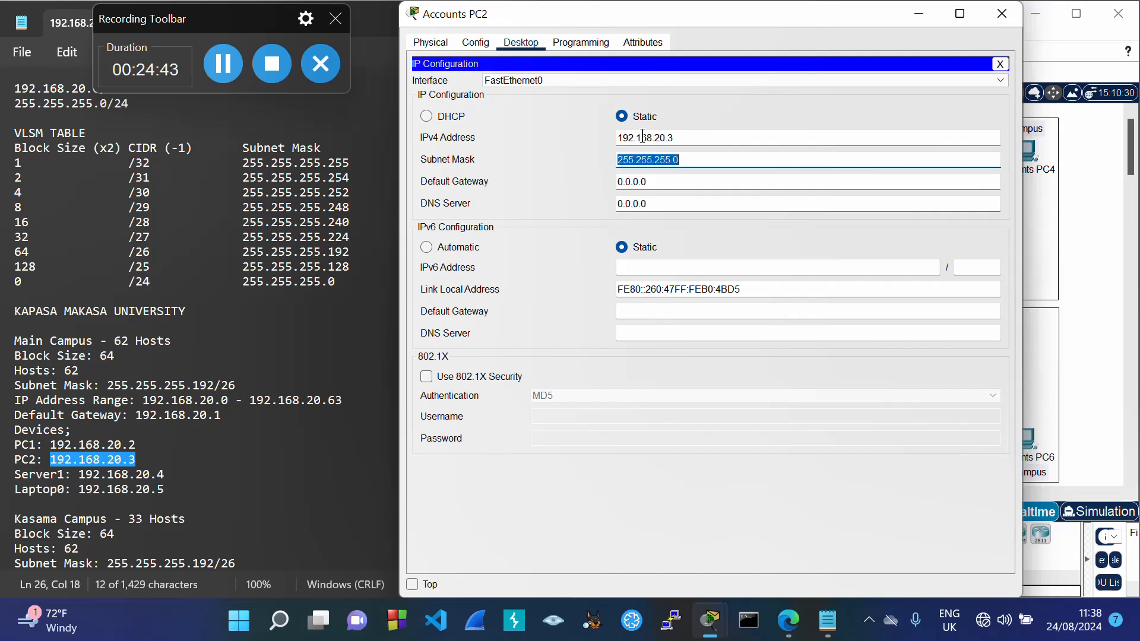
pyautogui.click(692, 161)
pyautogui.press('BackSpace')
pyautogui.write('192')
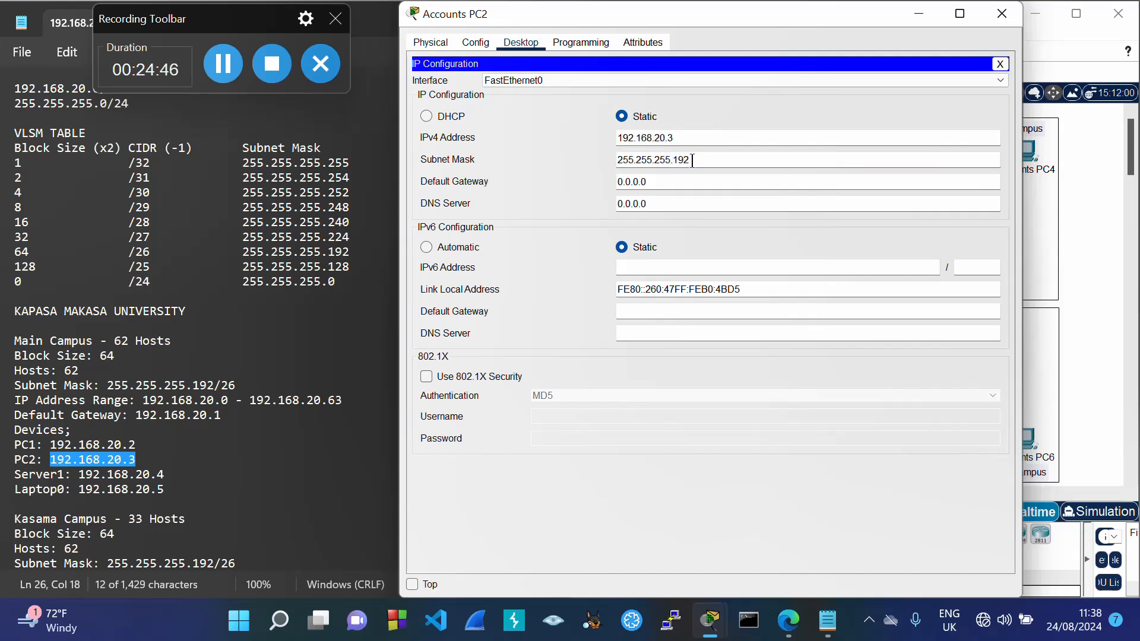
pyautogui.press('Tab')
pyautogui.hotkey('ctrl', 'v')
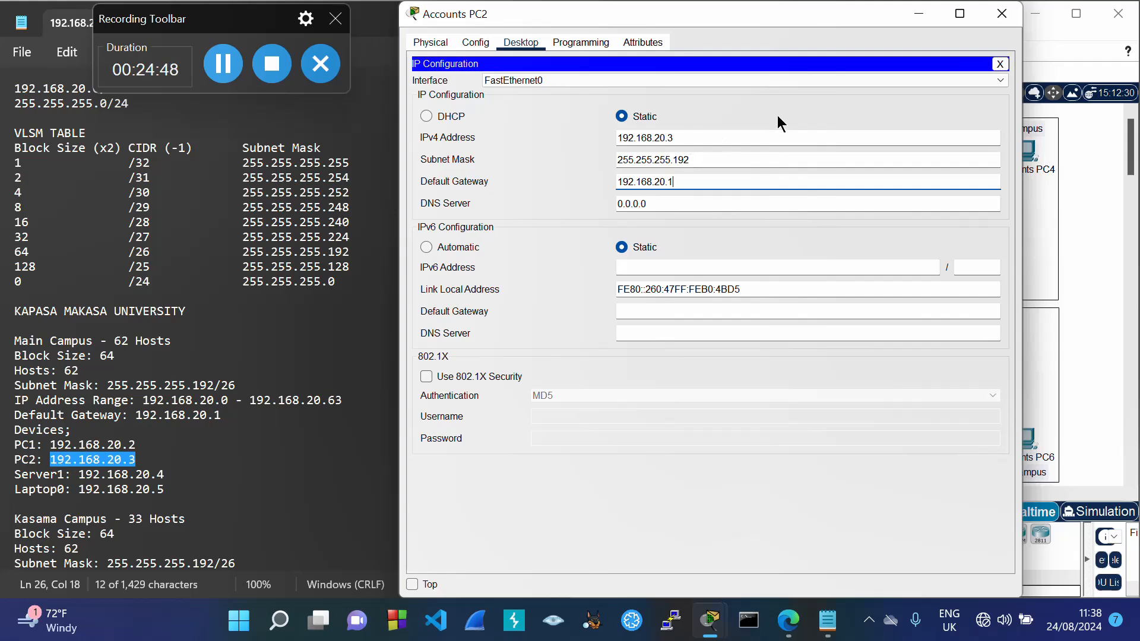
pyautogui.click(1001, 13)
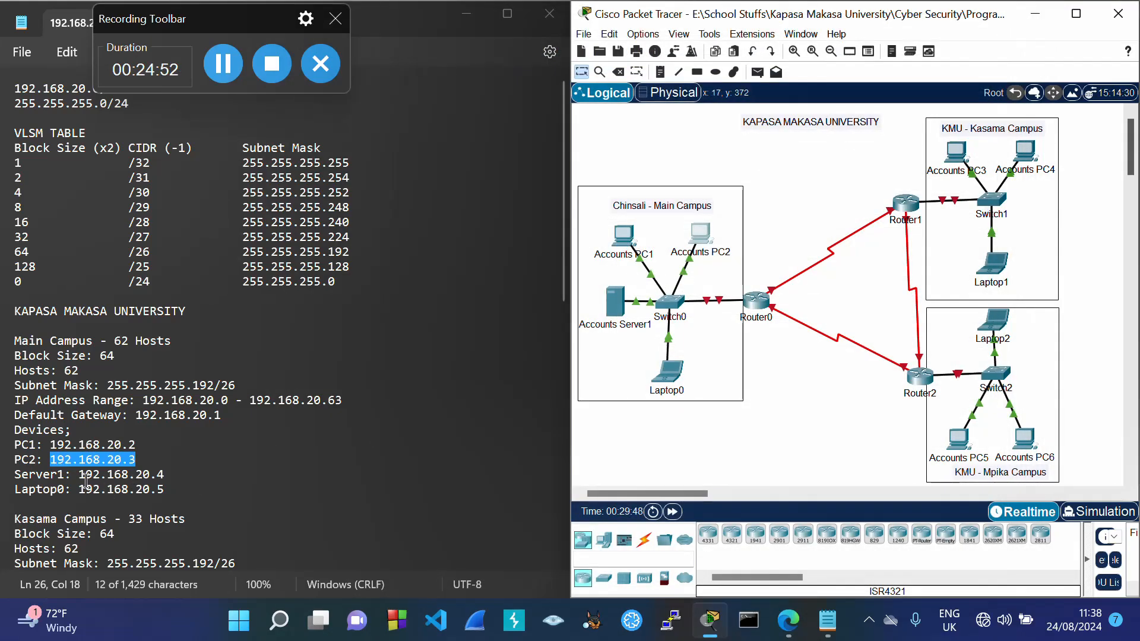
pyautogui.moveTo(81, 475); pyautogui.dragTo(164, 478)
pyautogui.hotkey('ctrl', 'c')
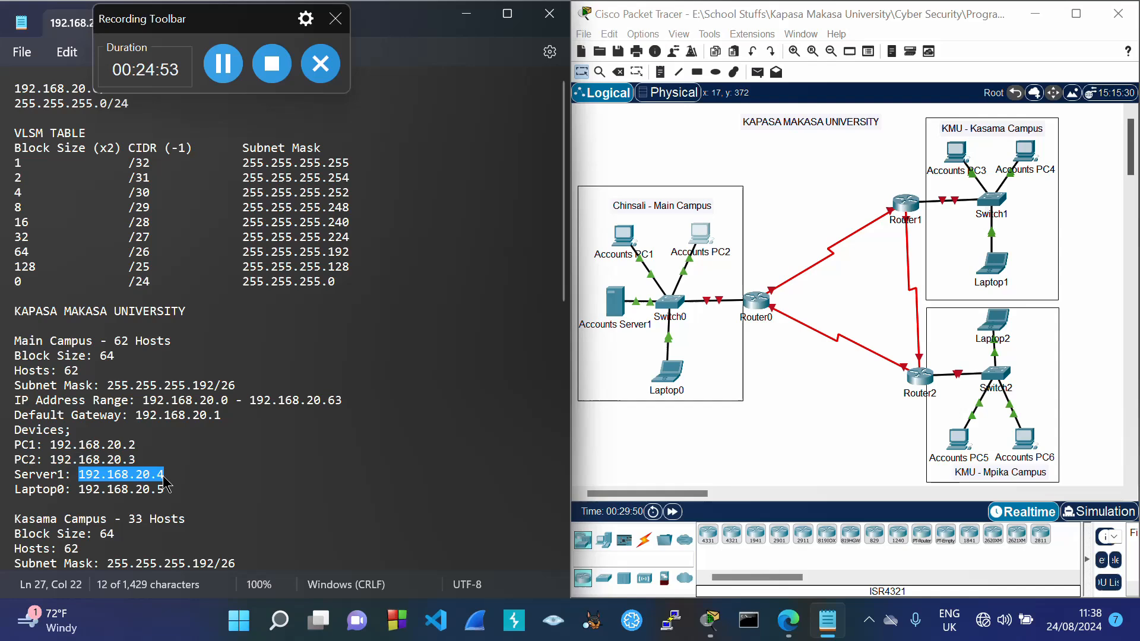
# Step: Give Accounts Server1 IP 192.168.20.4, mask 255.255.255.192 and gateway 192.168.20.1
pyautogui.click(616, 302)
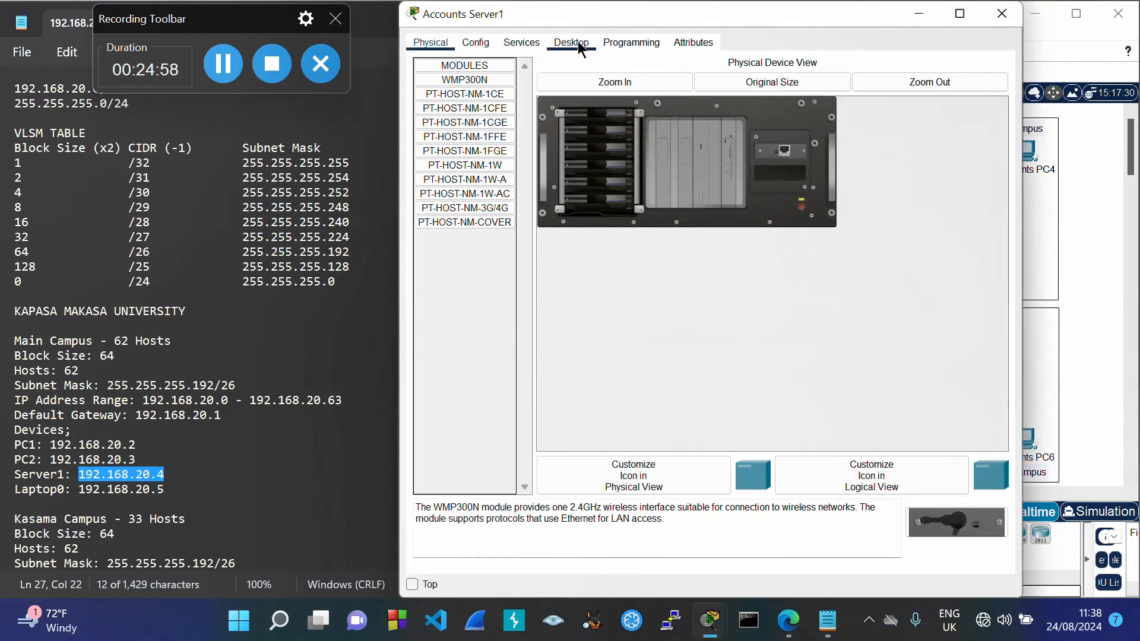
pyautogui.click(581, 47)
pyautogui.click(471, 92)
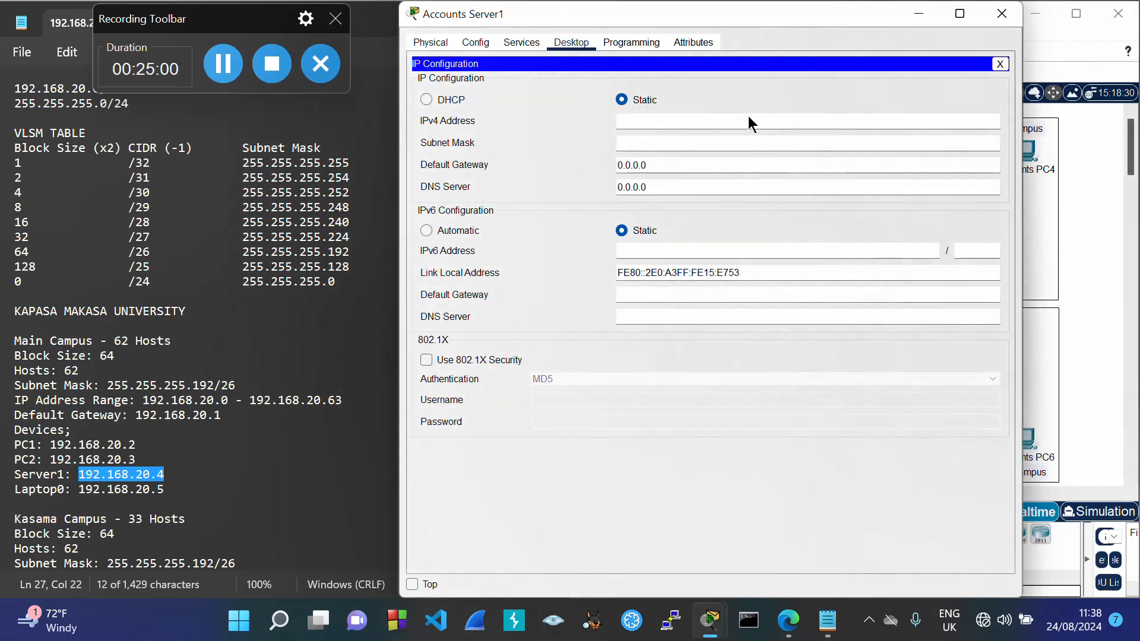
pyautogui.hotkey('ctrl', 'v')
pyautogui.press('Tab')
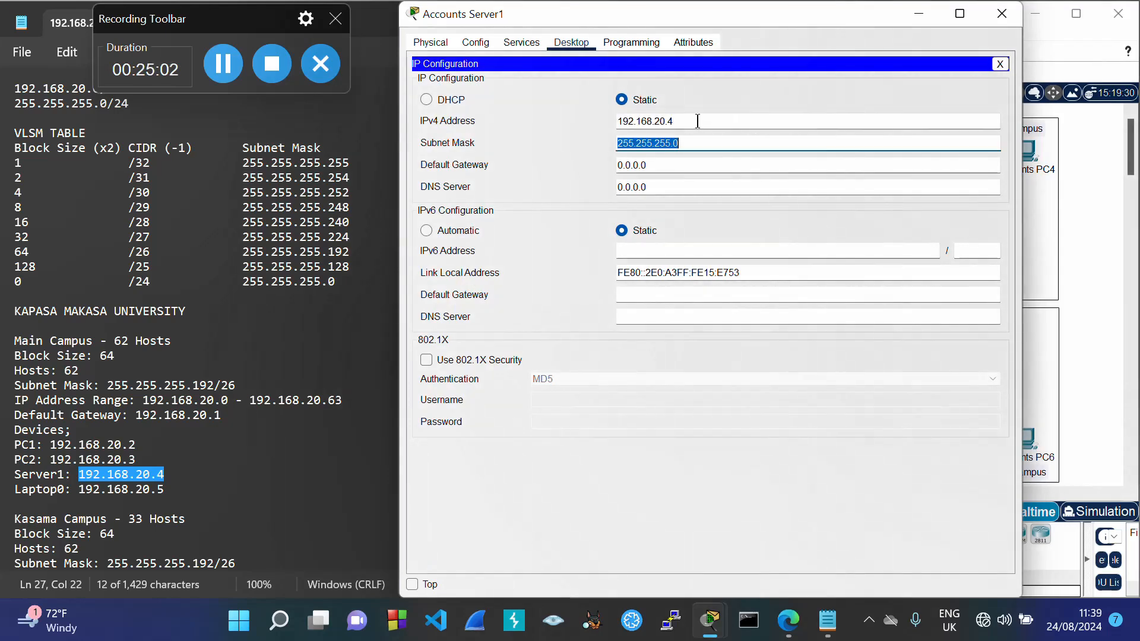
pyautogui.click(692, 140)
pyautogui.press('BackSpace')
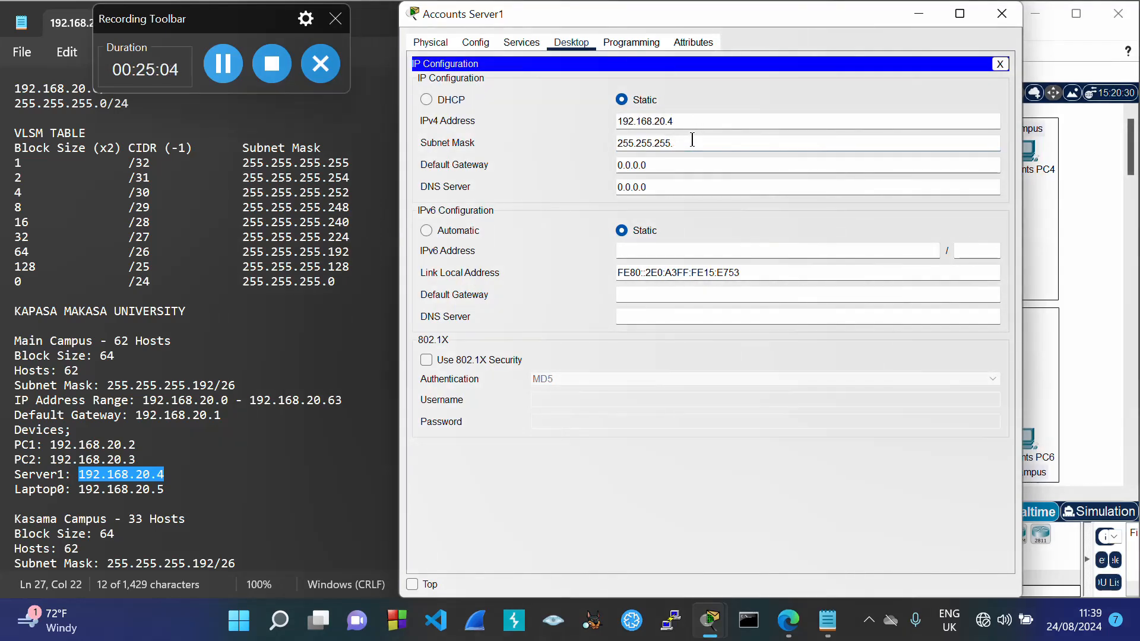
pyautogui.press('Tab')
pyautogui.hotkey('ctrl', 'v')
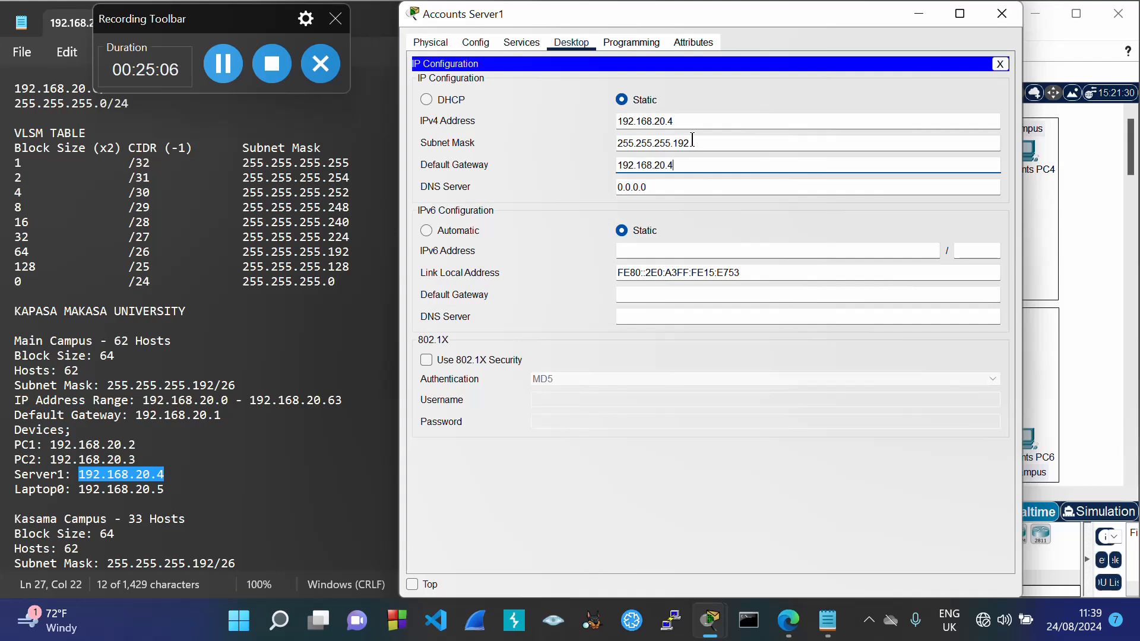
pyautogui.click(737, 93)
pyautogui.click(1002, 13)
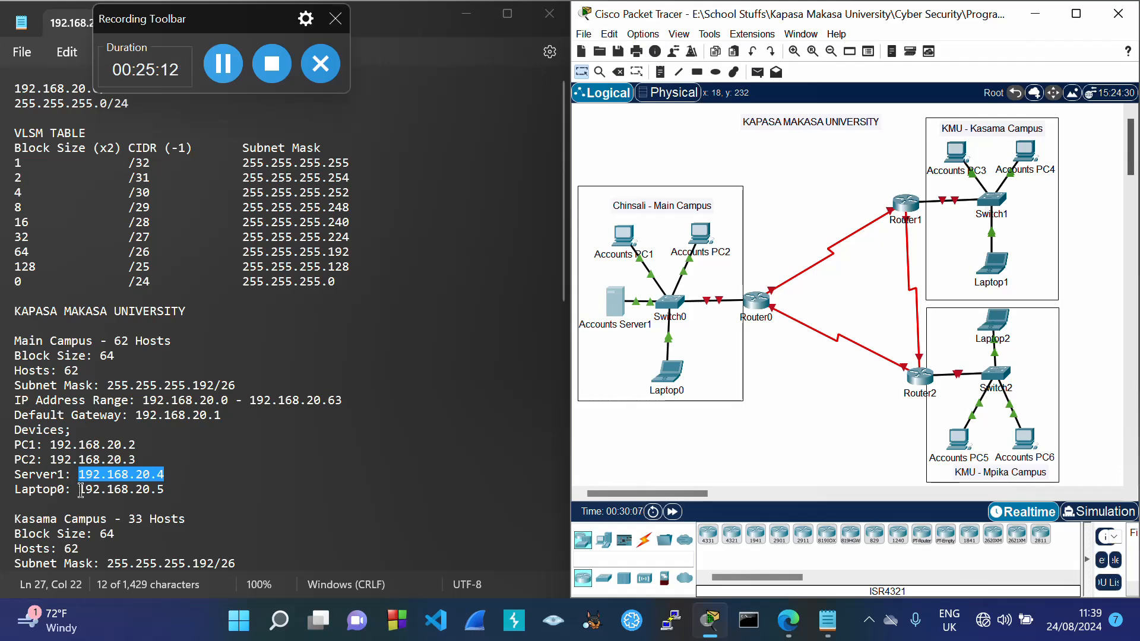
# Step: Give Laptop0 IP 192.168.20.5, mask 255.255.255.192 and gateway 192.168.20.1
pyautogui.moveTo(79, 489); pyautogui.dragTo(165, 490)
pyautogui.hotkey('ctrl', 'c')
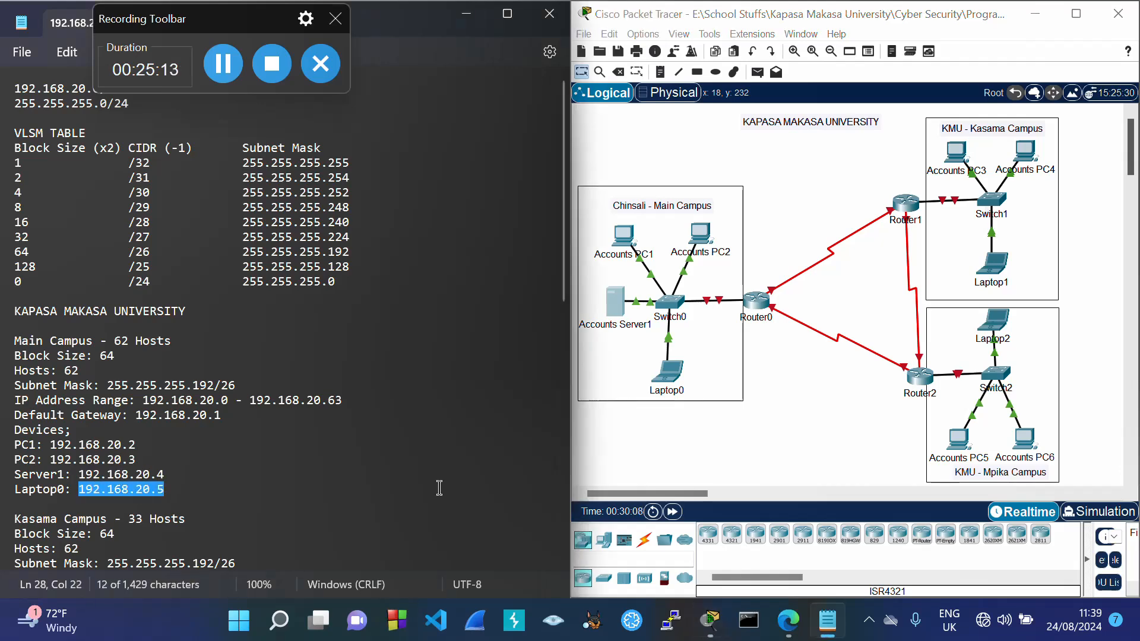
pyautogui.click(665, 379)
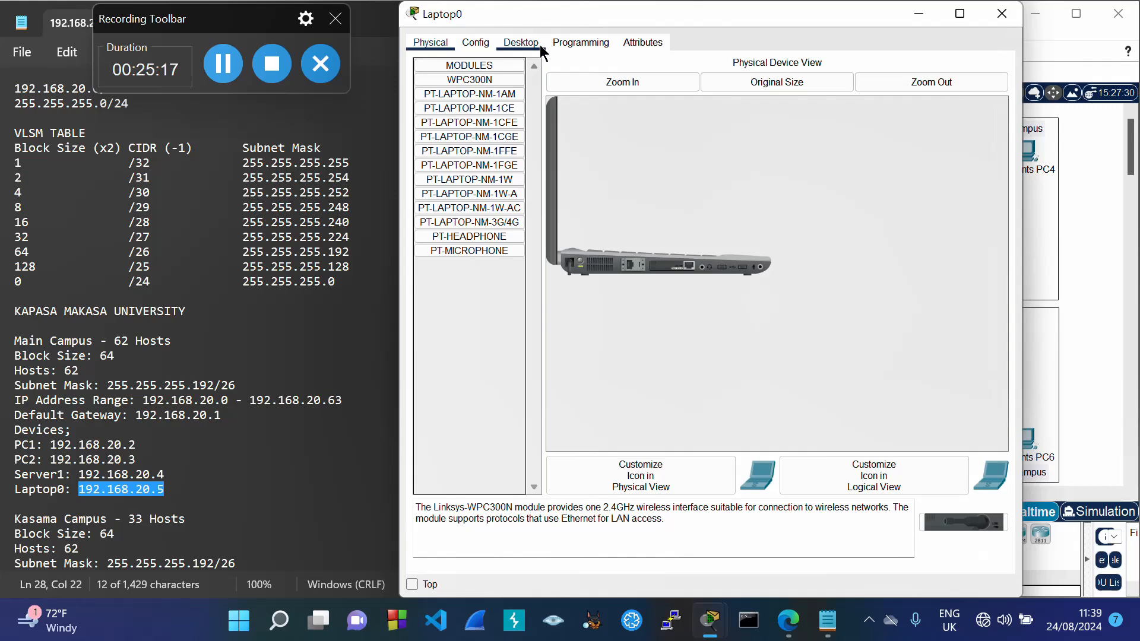
pyautogui.click(522, 43)
pyautogui.click(484, 118)
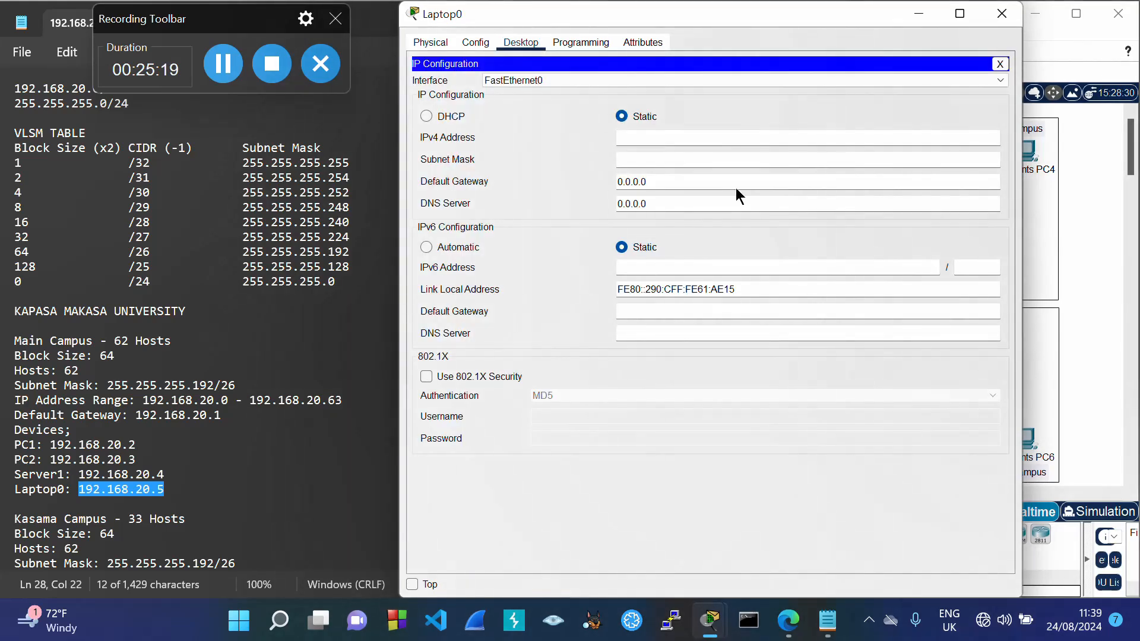
pyautogui.click(669, 138)
pyautogui.hotkey('ctrl', 'v')
pyautogui.press('Tab')
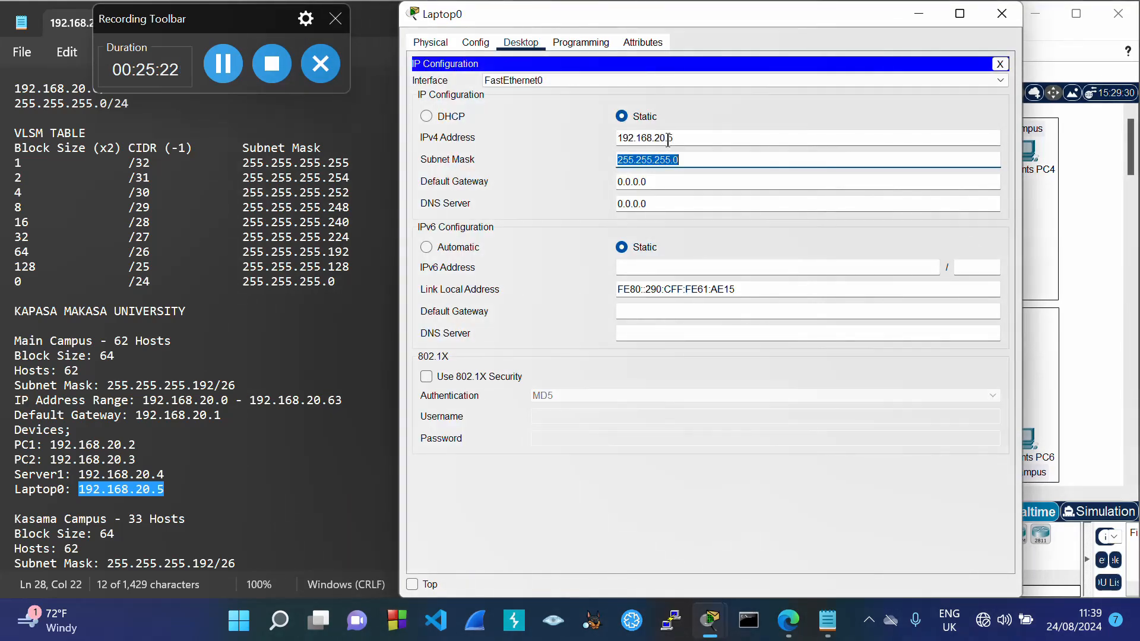
pyautogui.click(689, 157)
pyautogui.press('BackSpace')
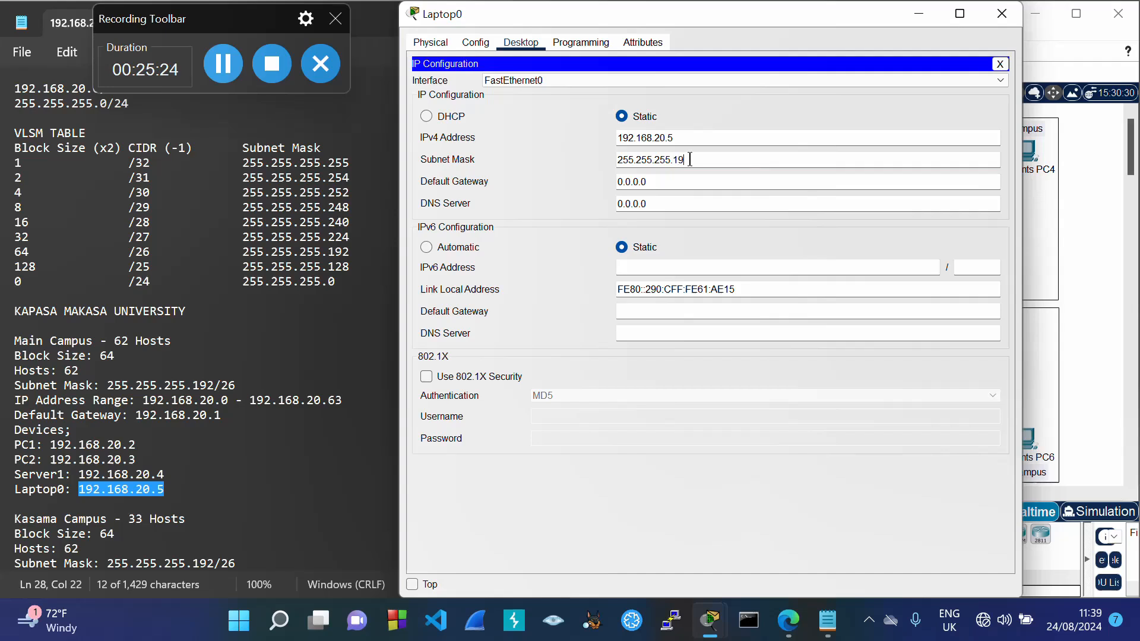
pyautogui.press('Tab')
pyautogui.hotkey('ctrl', 'v')
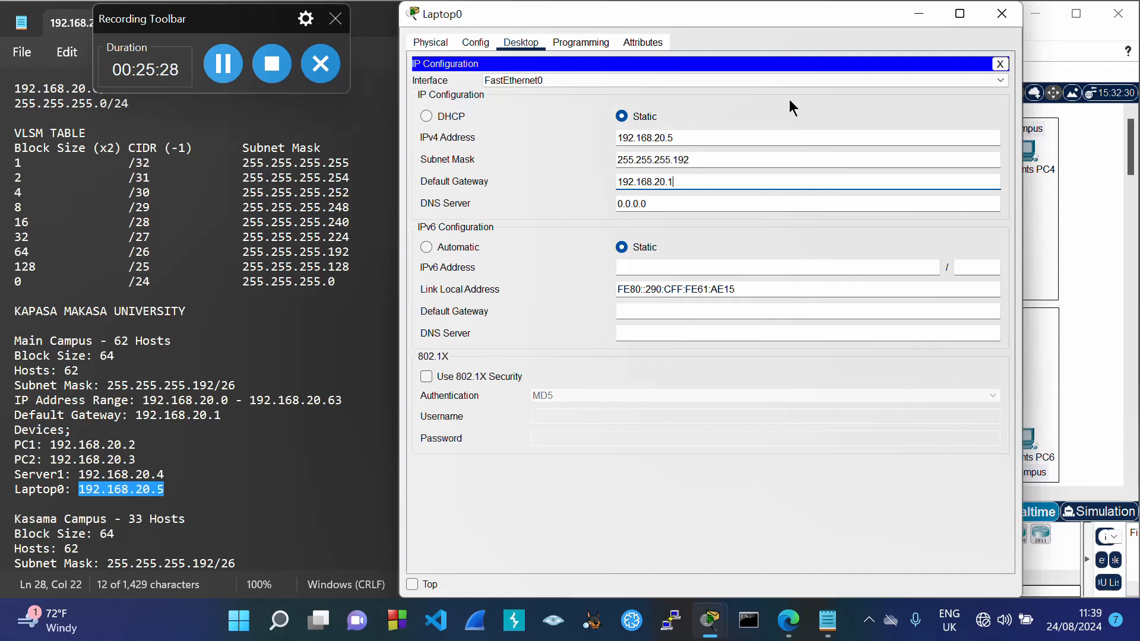
pyautogui.click(778, 117)
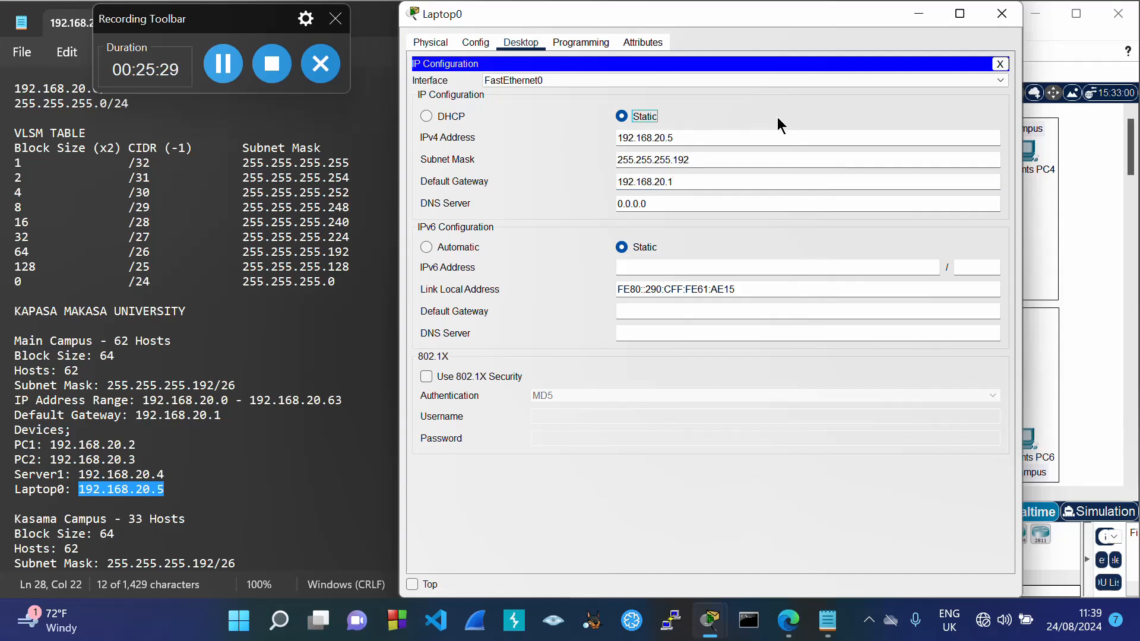
pyautogui.click(1001, 17)
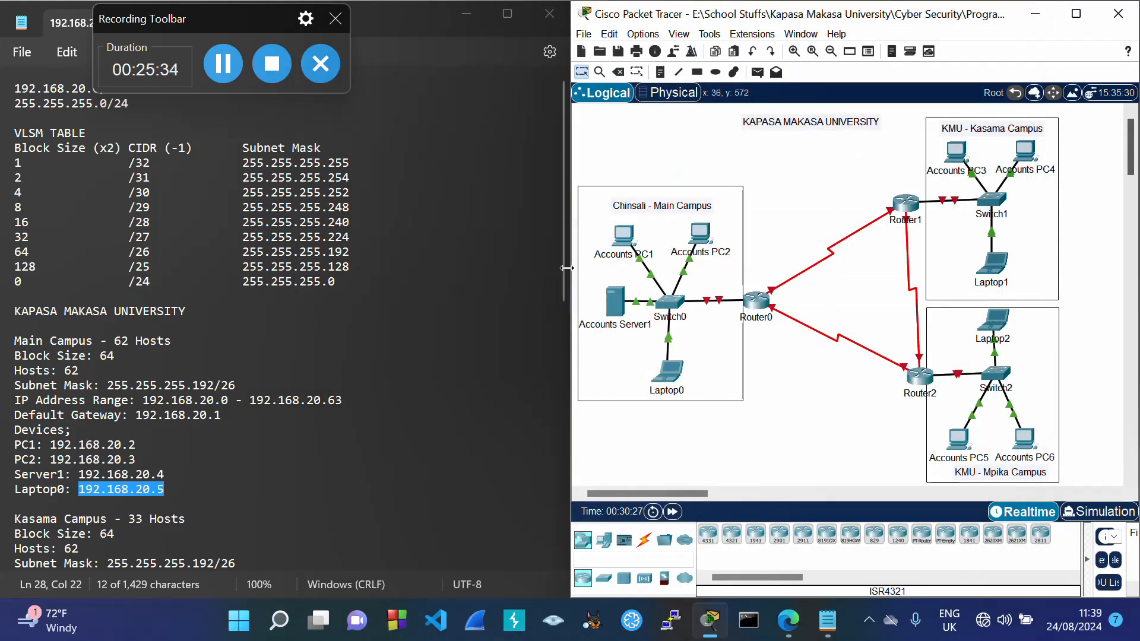
# Step: Give Accounts PC3 IP 192.168.20.67, mask 255.255.255.192, gateway 192.168.20.66
pyautogui.moveTo(564, 270); pyautogui.dragTo(564, 402)
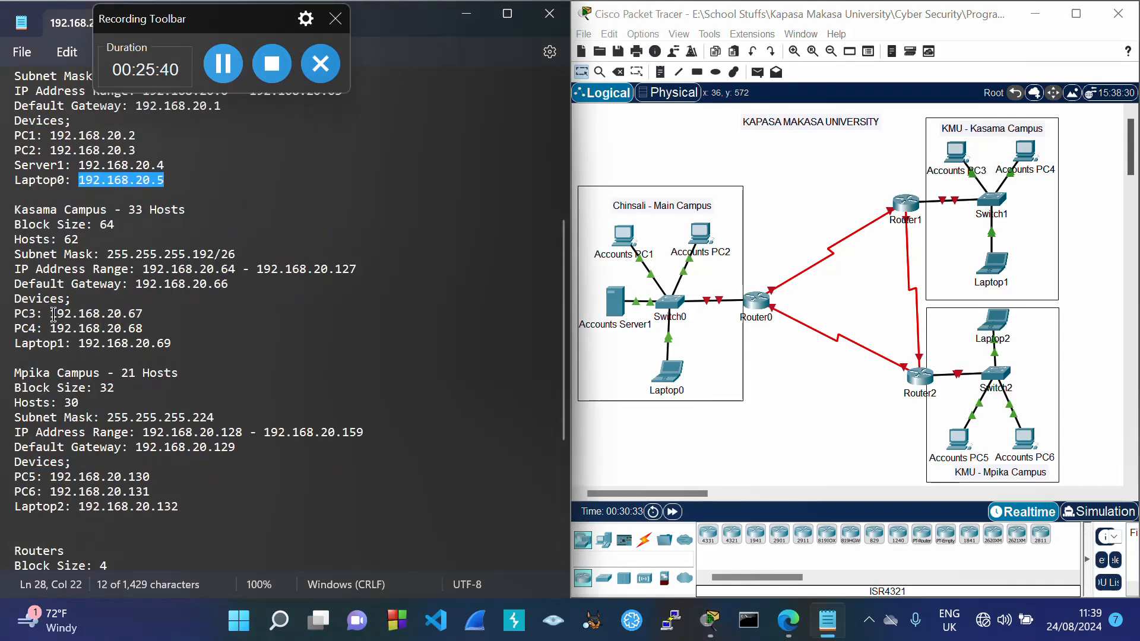
pyautogui.moveTo(51, 314); pyautogui.dragTo(144, 321)
pyautogui.hotkey('ctrl', 'c')
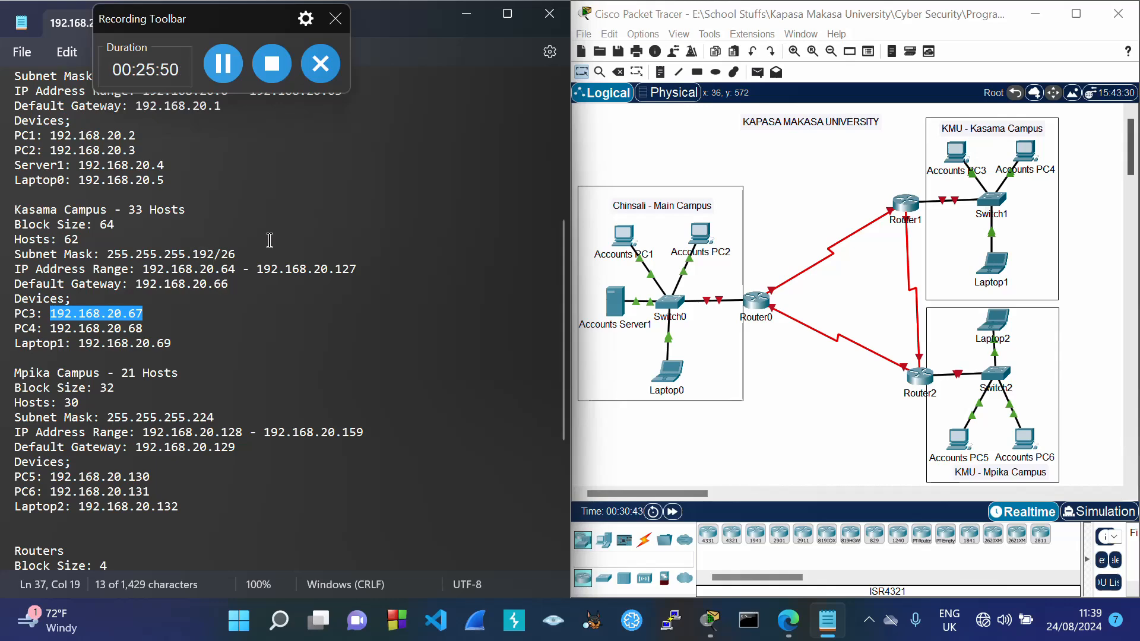
pyautogui.click(962, 151)
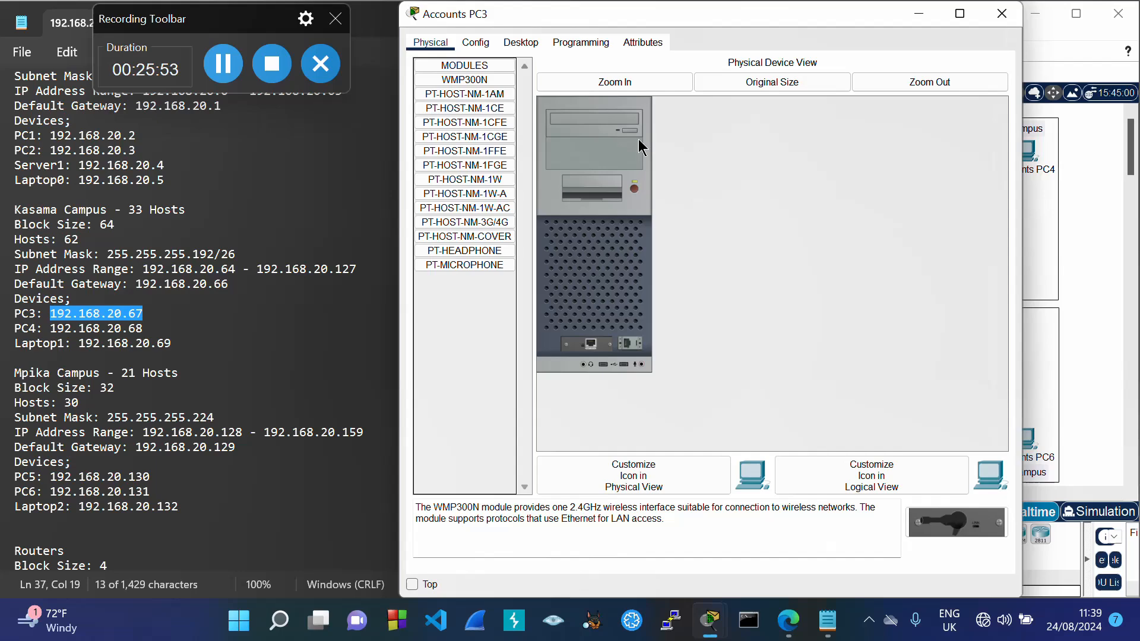
pyautogui.click(526, 45)
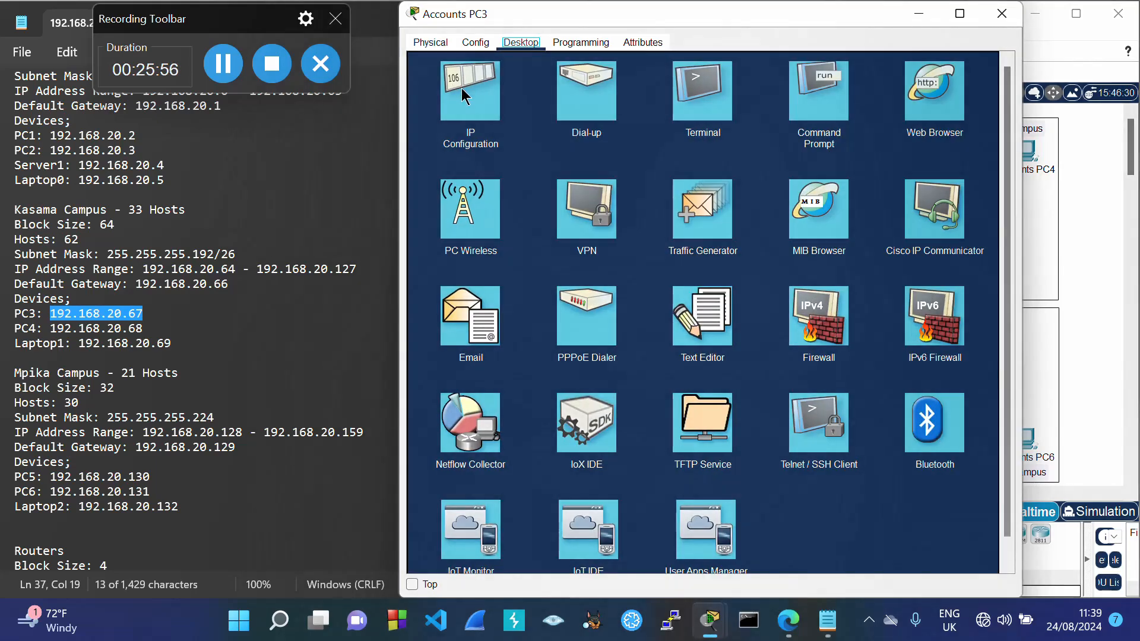
pyautogui.click(454, 89)
pyautogui.hotkey('ctrl', 'v')
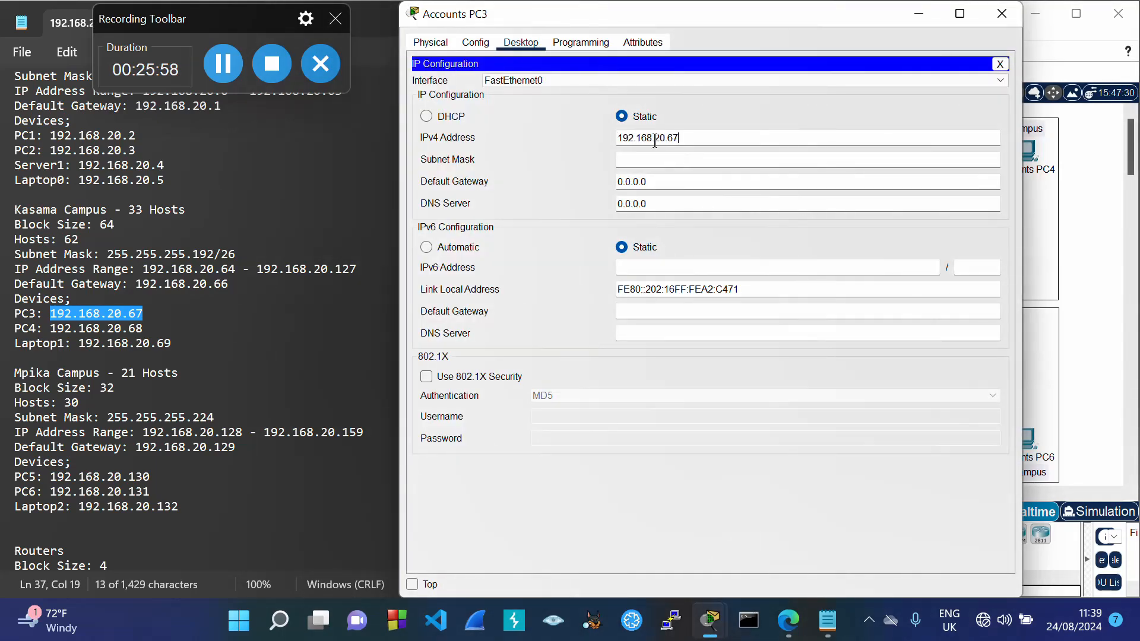
pyautogui.press('Tab')
pyautogui.click(691, 159)
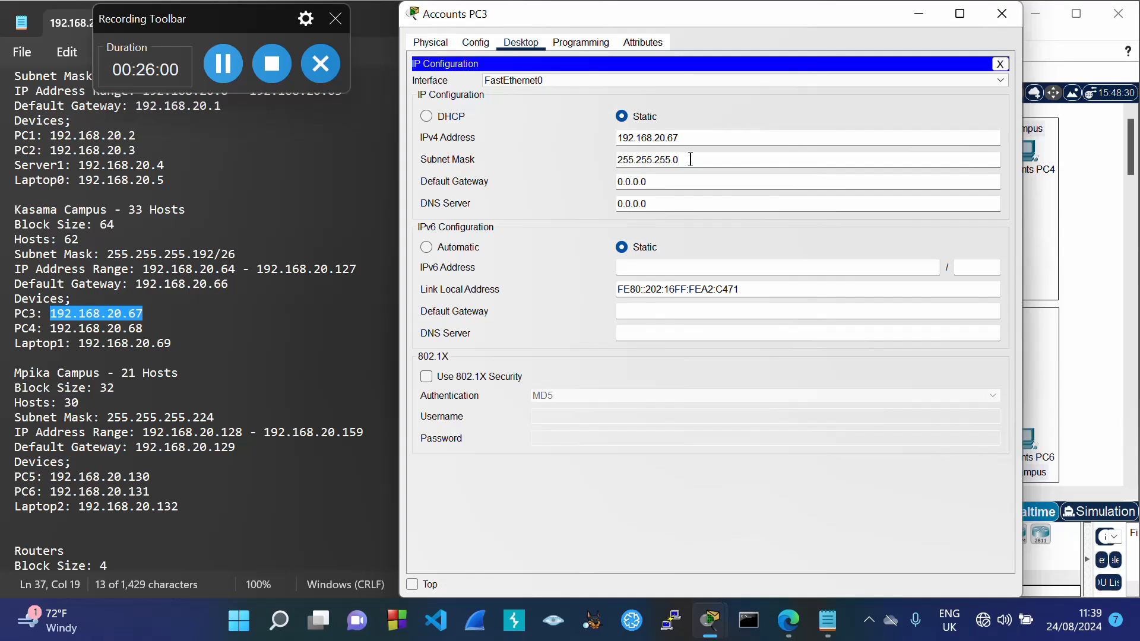
pyautogui.write('192')
pyautogui.press('Tab')
pyautogui.hotkey('ctrl', 'v')
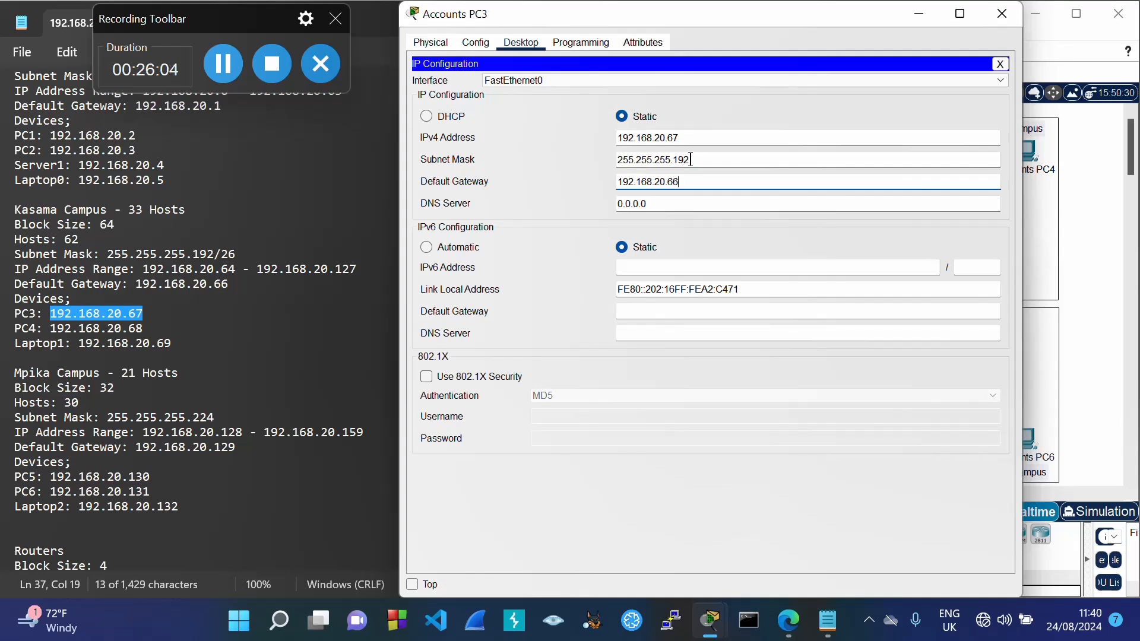
pyautogui.click(720, 121)
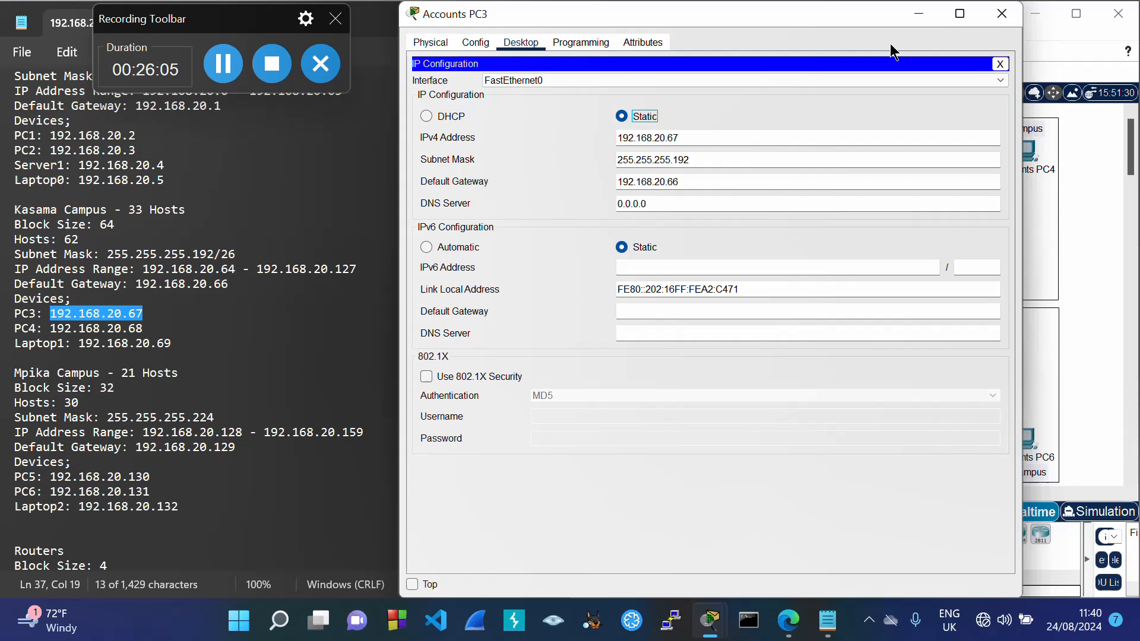
pyautogui.click(1001, 13)
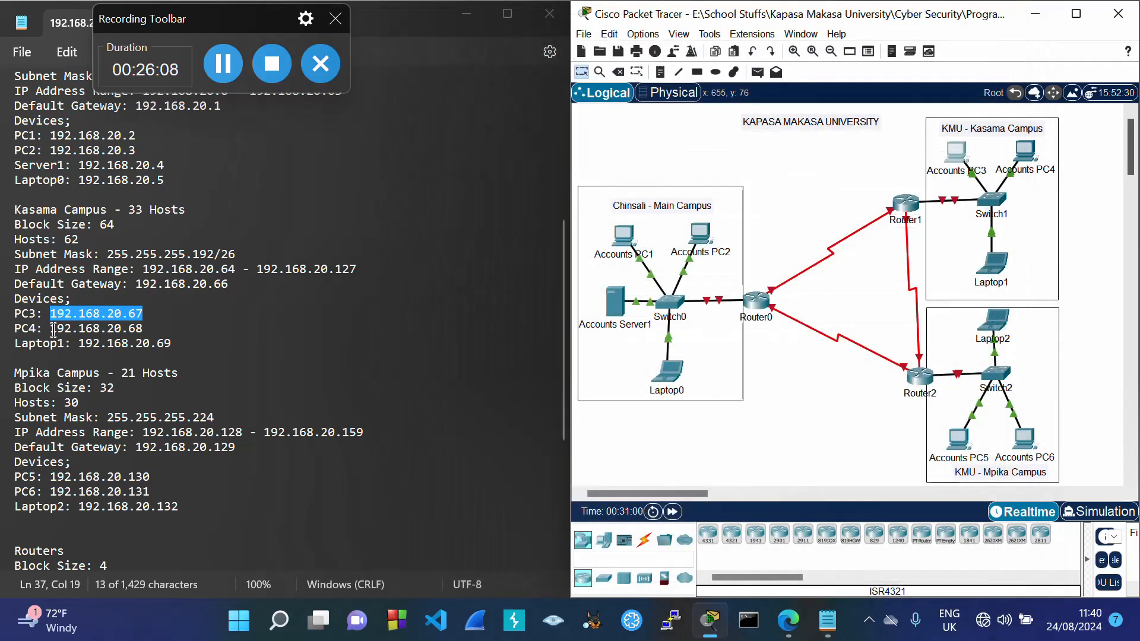
# Step: Give Accounts PC4 IP 192.168.20.68, mask 255.255.255.192, gateway 192.168.20.66
pyautogui.moveTo(52, 329); pyautogui.dragTo(143, 336)
pyautogui.hotkey('ctrl', 'c')
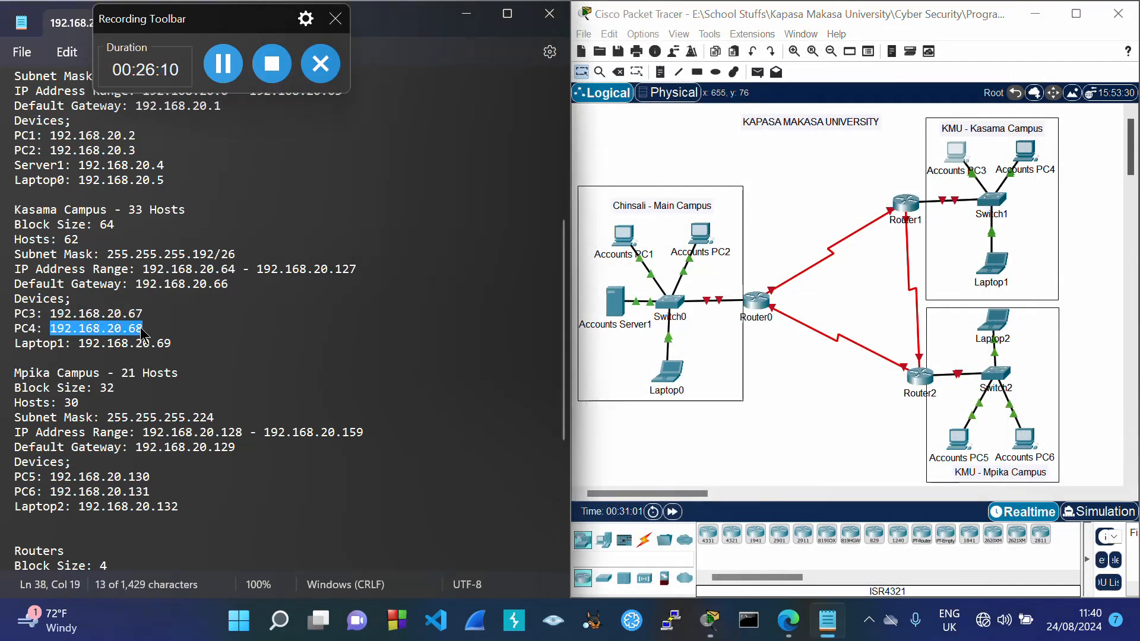
pyautogui.click(1024, 155)
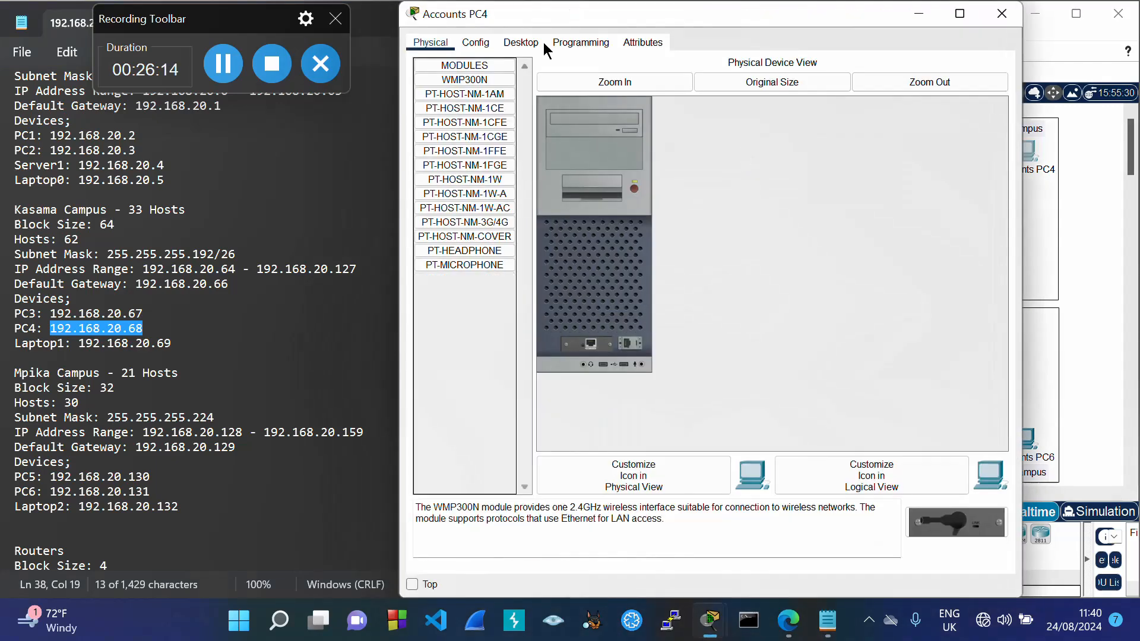
pyautogui.click(520, 48)
pyautogui.click(481, 90)
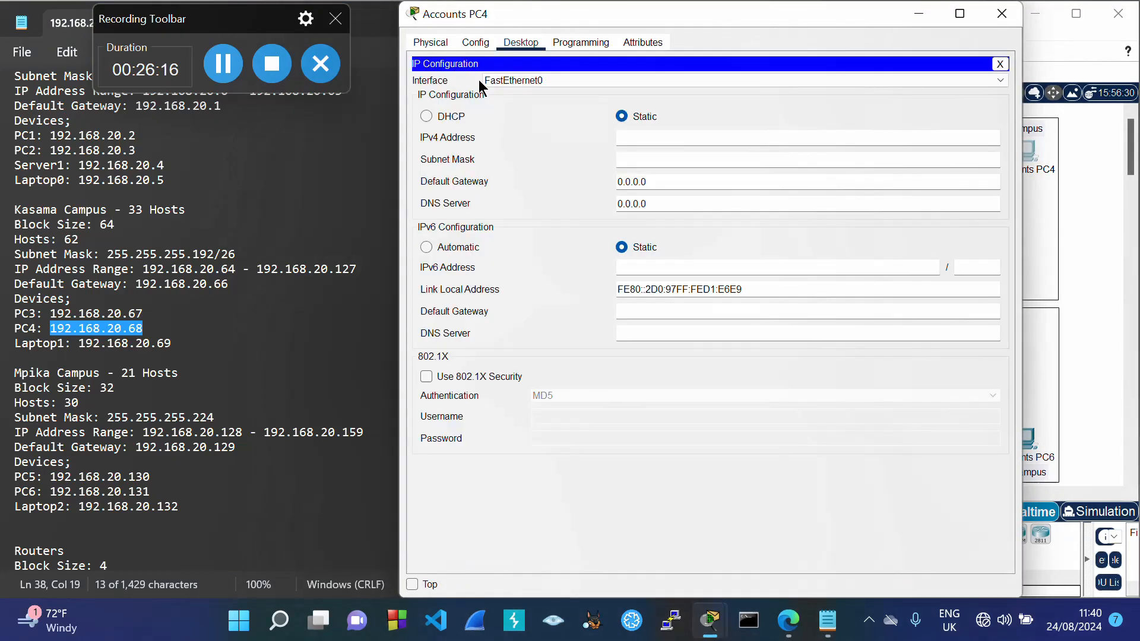
pyautogui.click(653, 137)
pyautogui.hotkey('ctrl', 'v')
pyautogui.press('Tab')
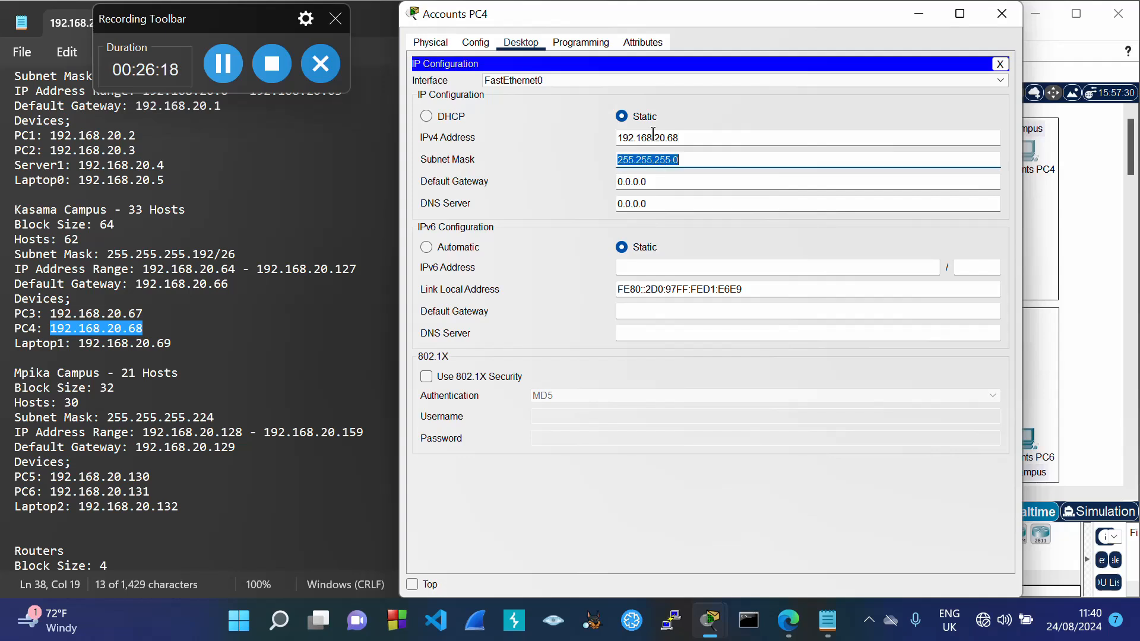
pyautogui.click(708, 159)
pyautogui.press('BackSpace')
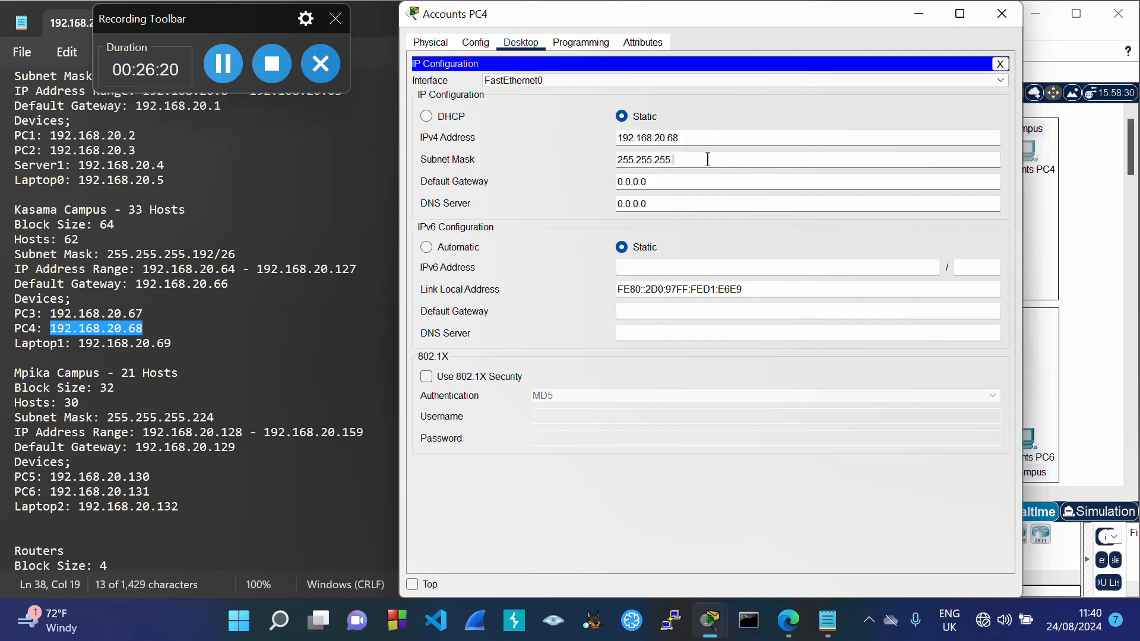
pyautogui.write('192')
pyautogui.press('Tab')
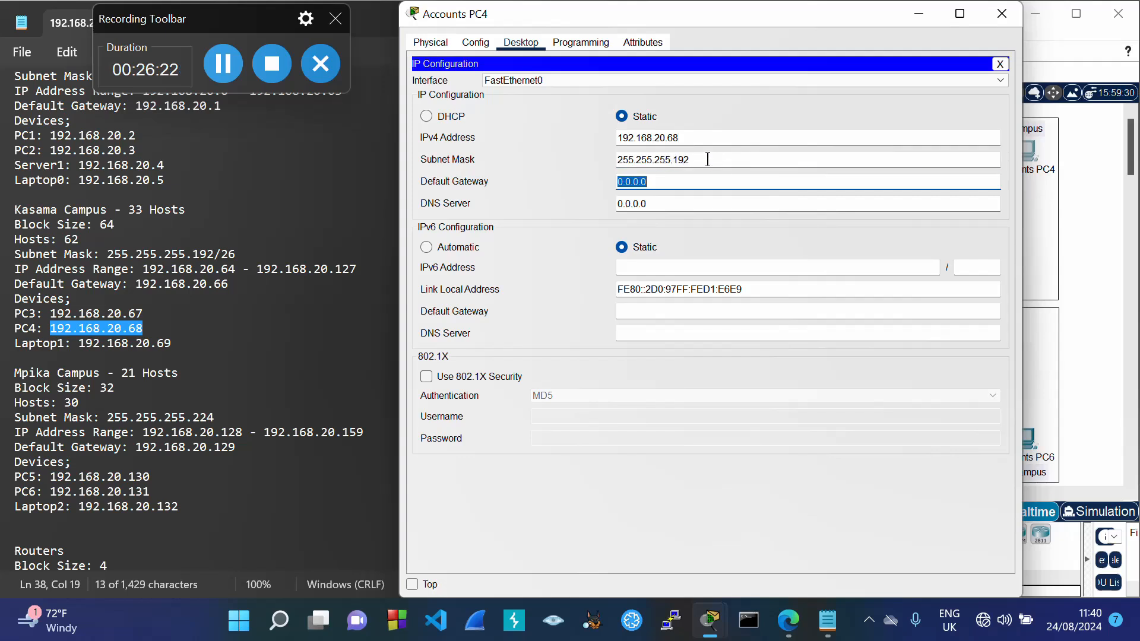
pyautogui.hotkey('ctrl', 'v')
pyautogui.click(734, 116)
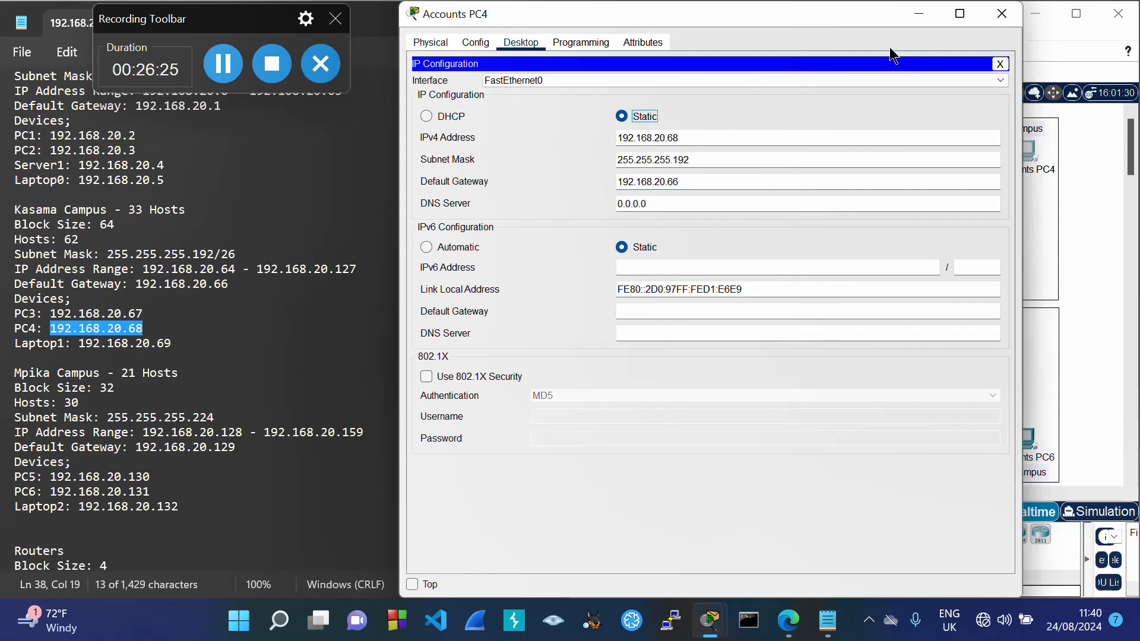
pyautogui.click(1002, 13)
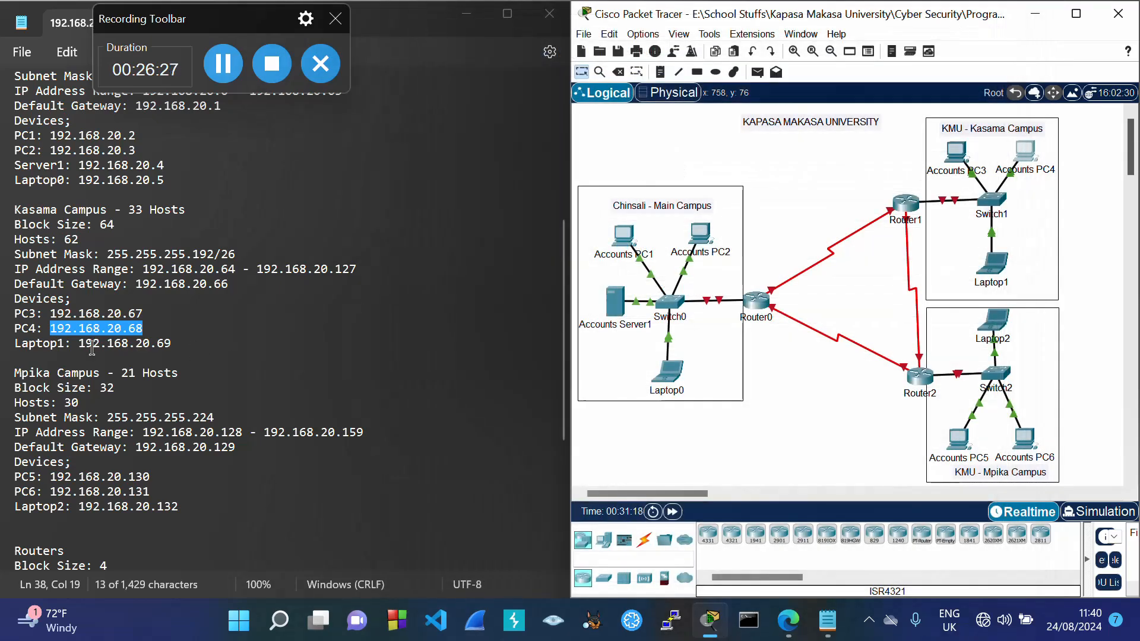
# Step: Give Laptop1 IP 192.168.20.69, mask 255.255.255.192, gateway 192.168.20.66
pyautogui.click(95, 345)
pyautogui.moveTo(99, 343); pyautogui.dragTo(164, 344)
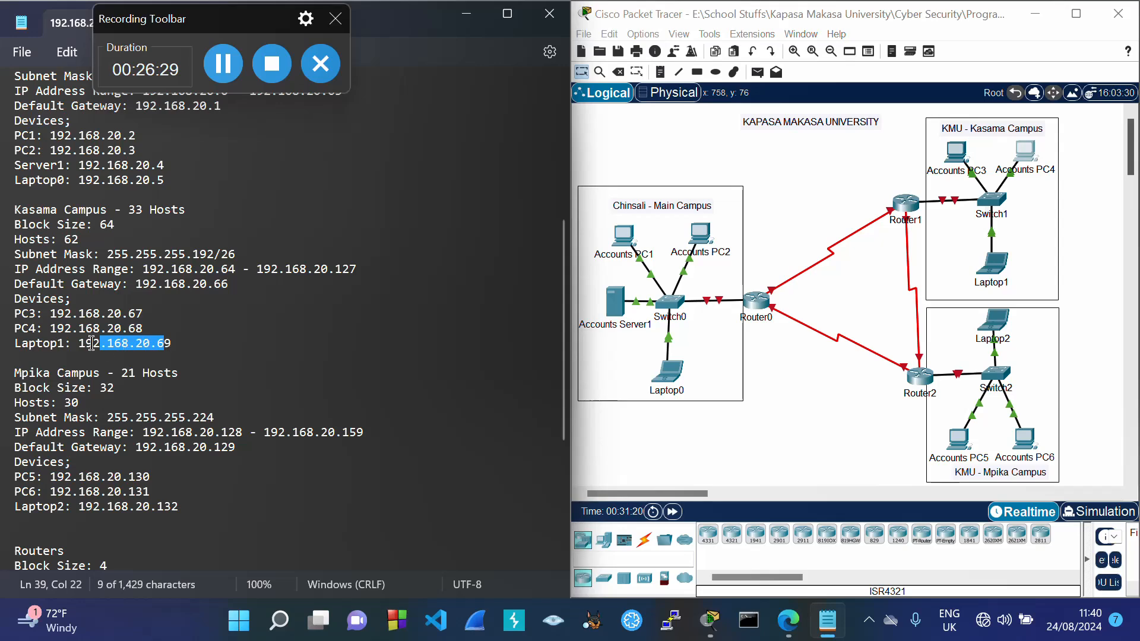
pyautogui.moveTo(91, 343); pyautogui.dragTo(176, 354)
pyautogui.hotkey('ctrl', 'c')
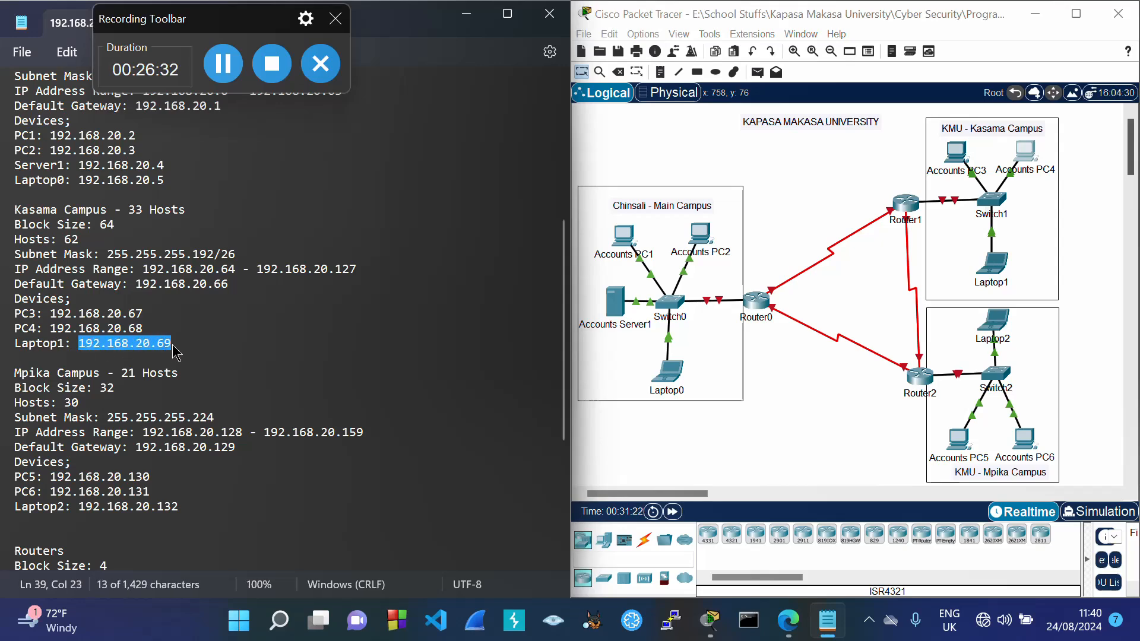
pyautogui.click(1000, 267)
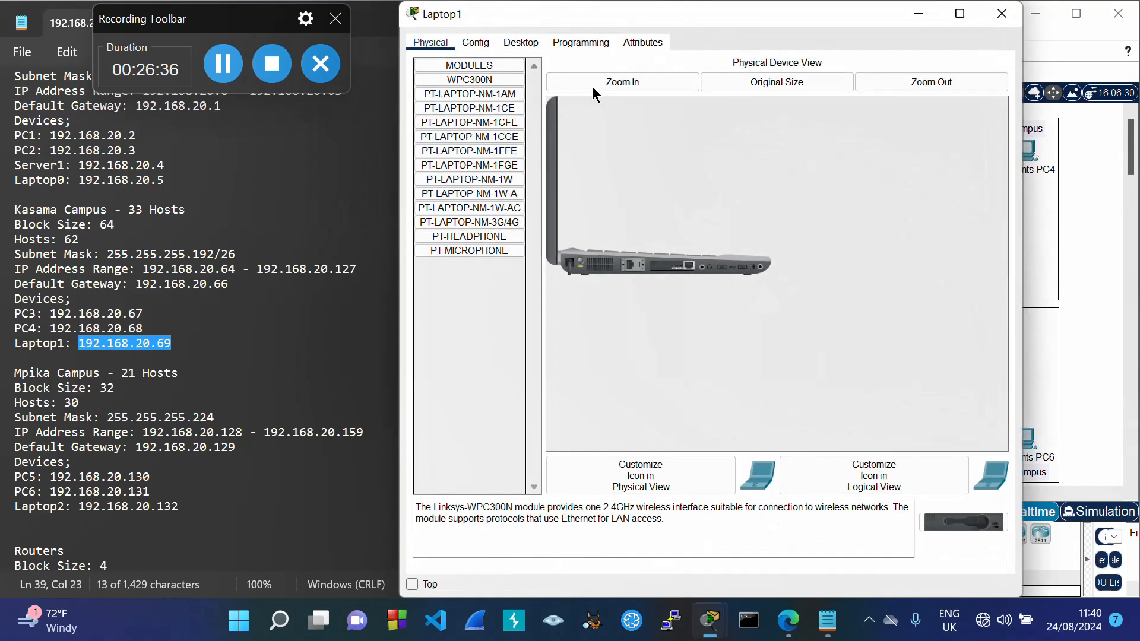
pyautogui.click(523, 43)
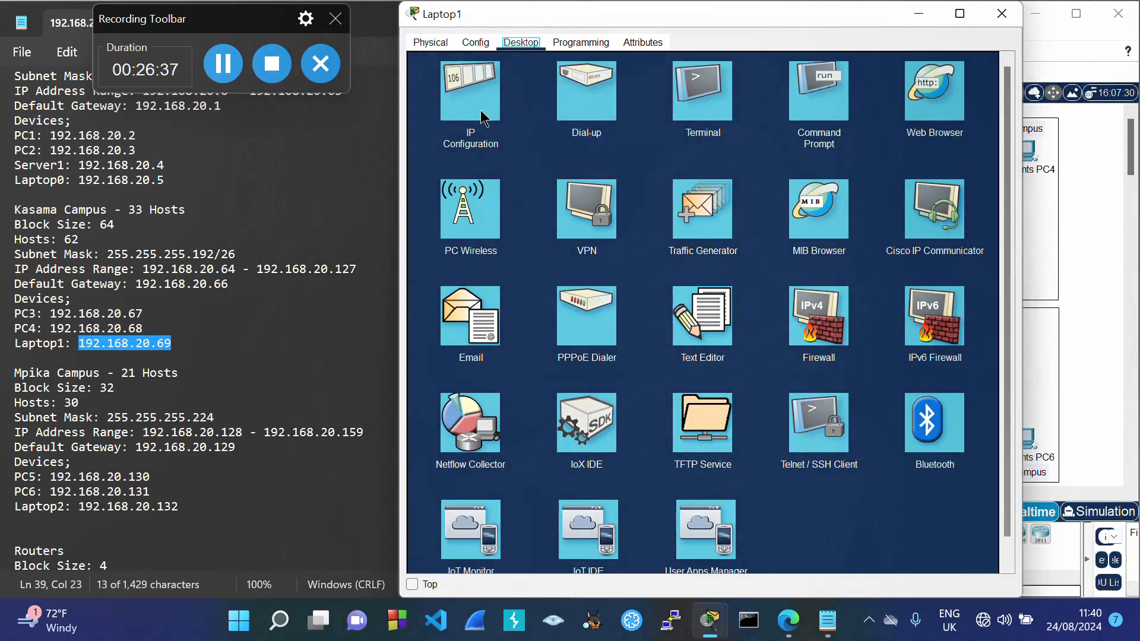
pyautogui.click(485, 118)
pyautogui.click(627, 138)
pyautogui.hotkey('ctrl', 'v')
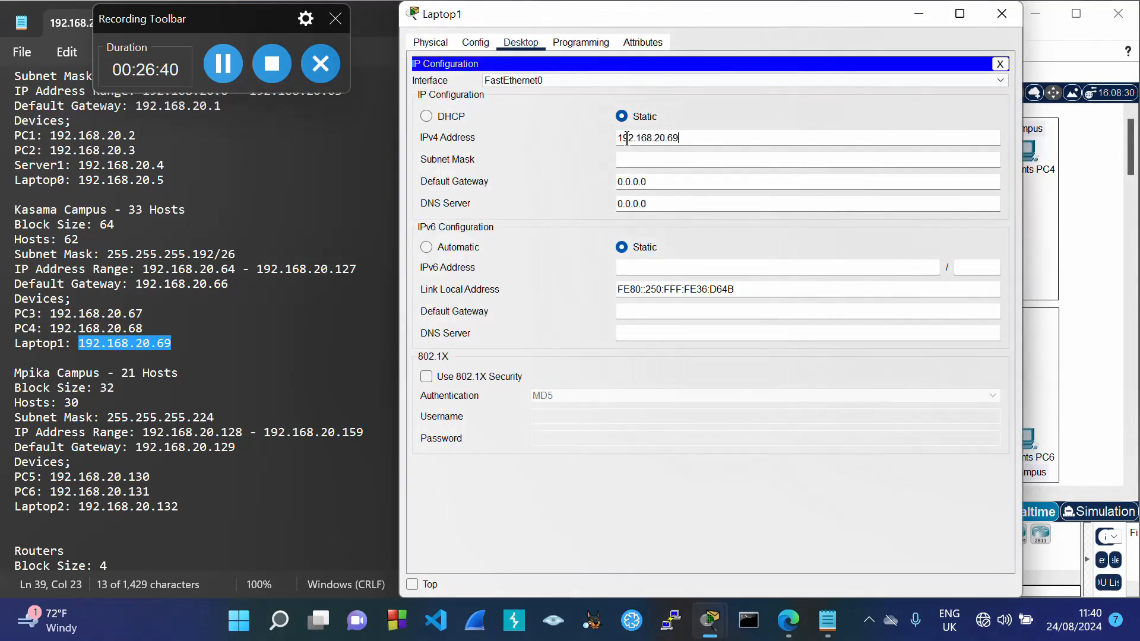
pyautogui.press('Tab')
pyautogui.click(699, 162)
pyautogui.press('BackSpace')
pyautogui.write('1')
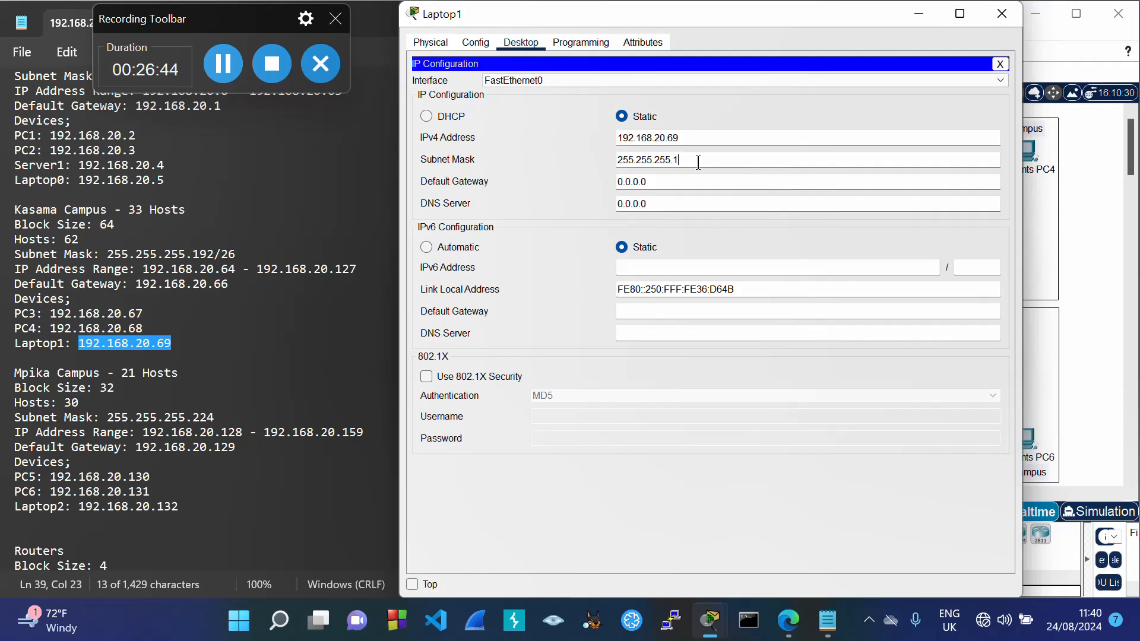
pyautogui.write('92')
pyautogui.press('Tab')
pyautogui.hotkey('ctrl', 'v')
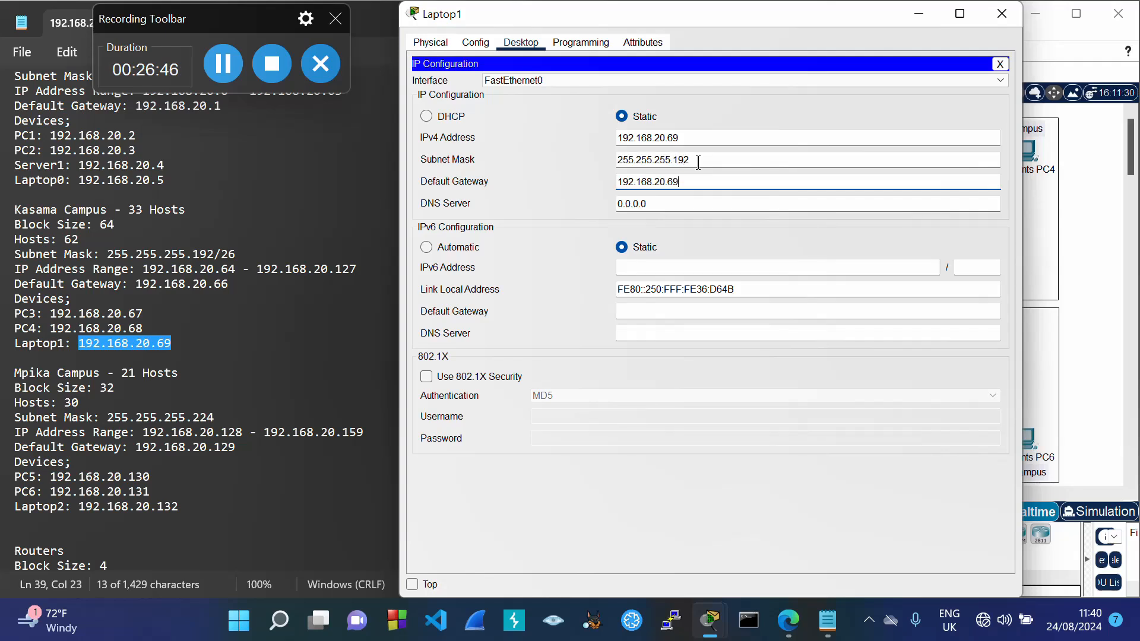
pyautogui.click(718, 122)
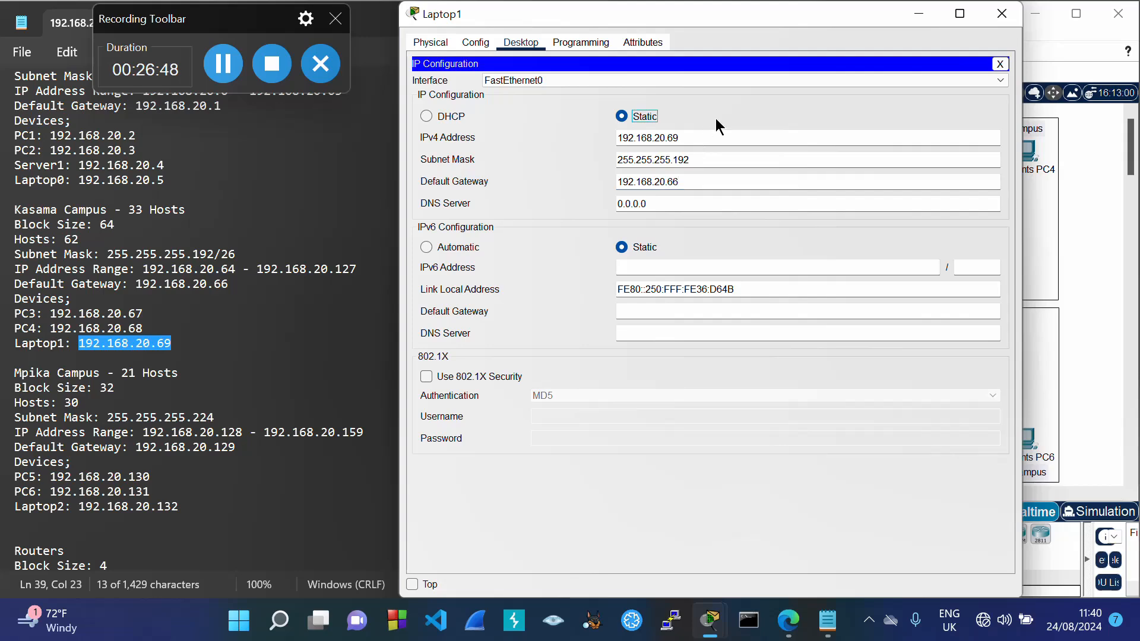
pyautogui.click(1003, 15)
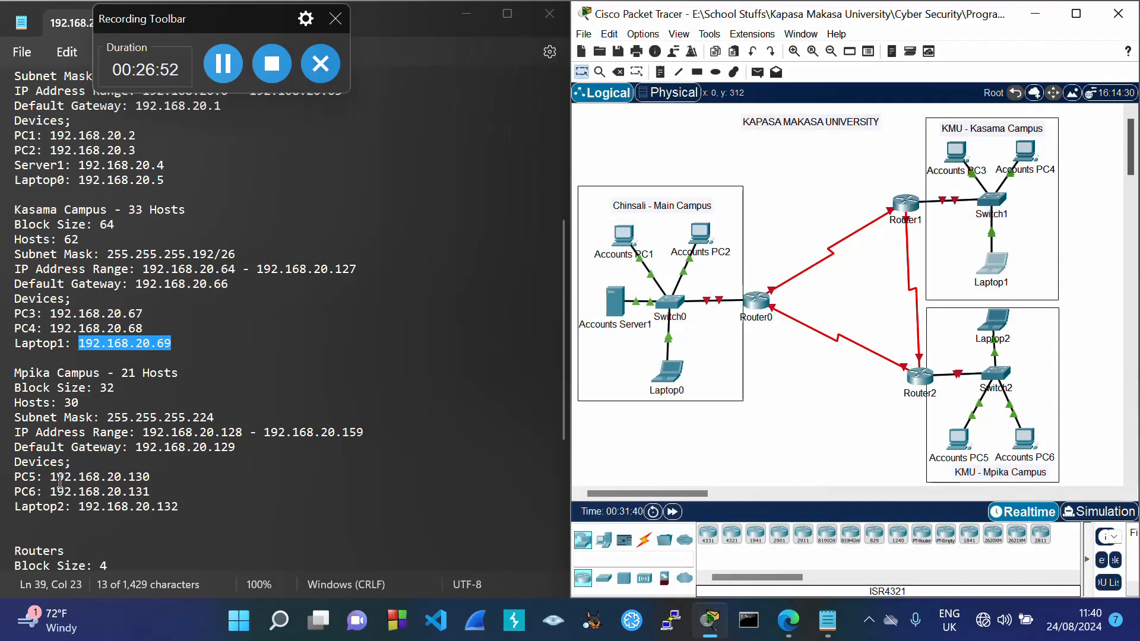
# Step: Copy 192.168.20.130 from the plan into Accounts PC5, with mask 255.255.255.224 and gateway 192.168.20.129
pyautogui.moveTo(51, 476); pyautogui.dragTo(152, 482)
pyautogui.hotkey('ctrl', 'c')
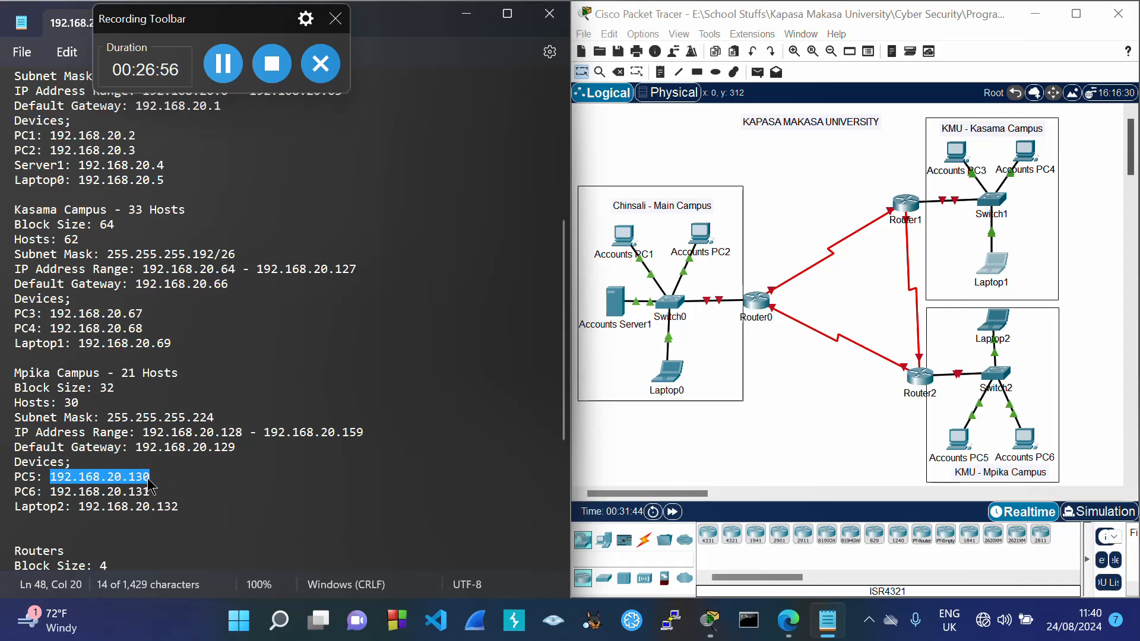
pyautogui.click(965, 446)
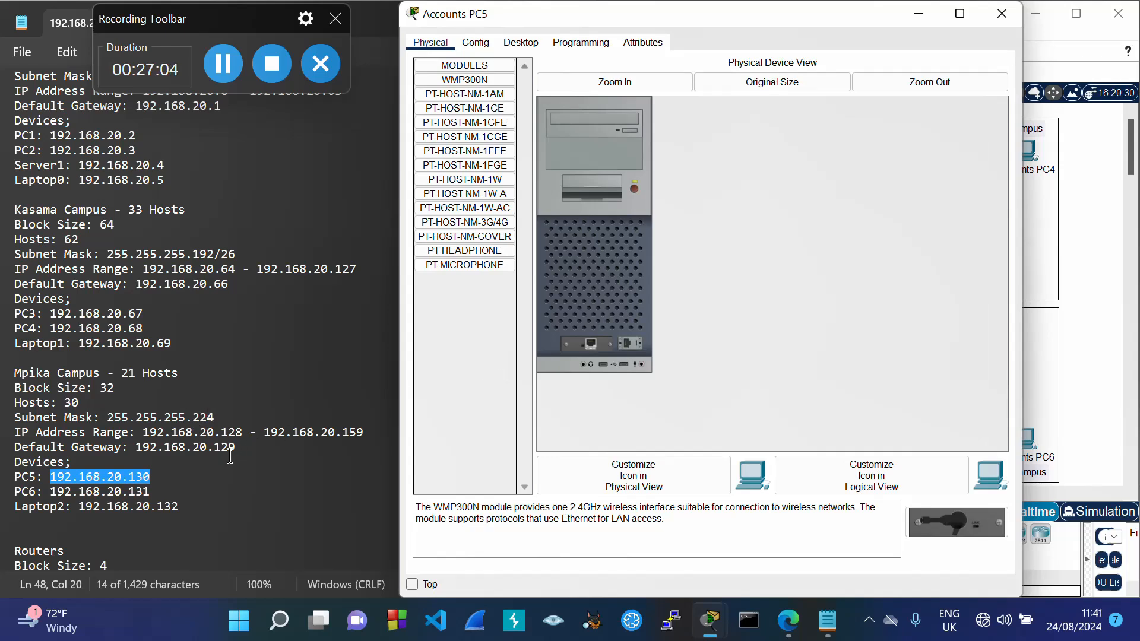
pyautogui.click(521, 42)
pyautogui.click(465, 102)
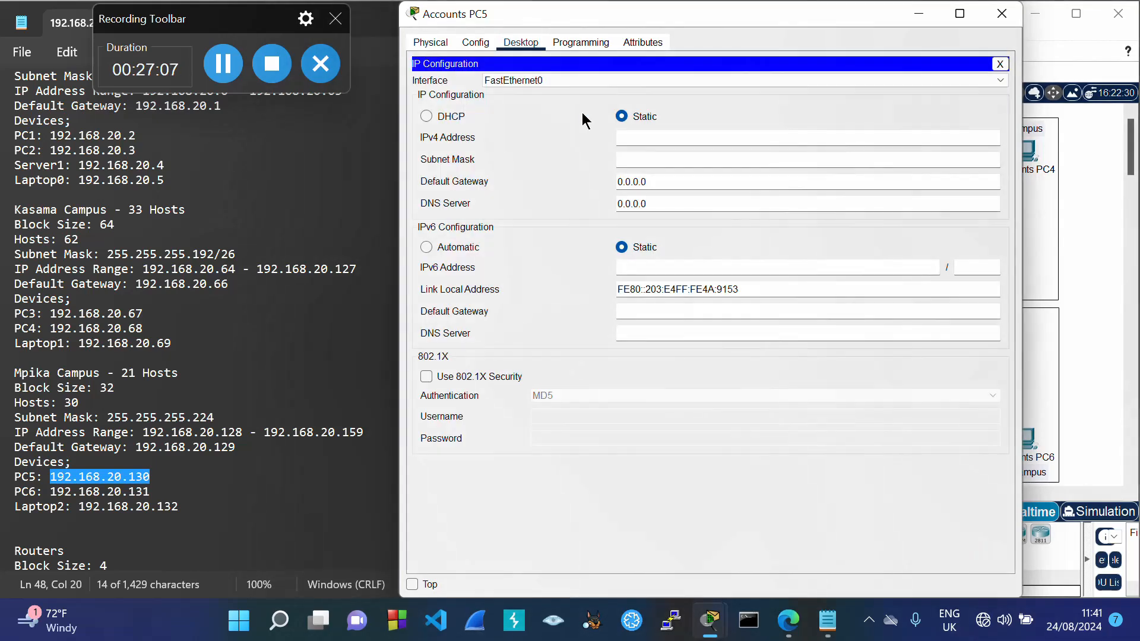
pyautogui.click(630, 138)
pyautogui.hotkey('ctrl', 'v')
pyautogui.click(730, 158)
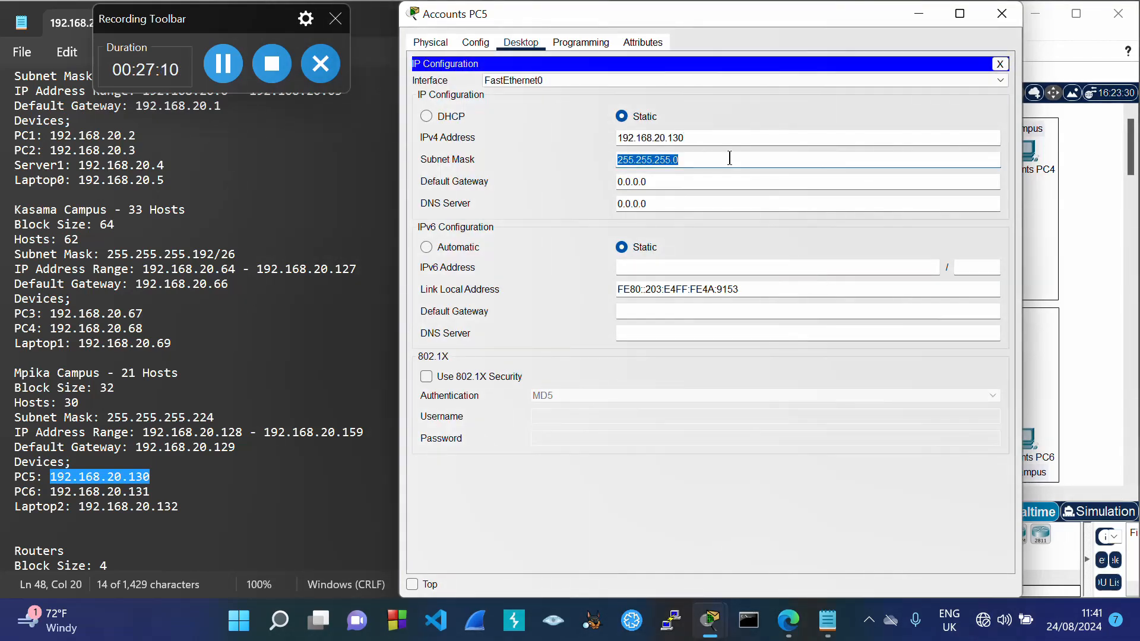
pyautogui.click(702, 157)
pyautogui.press('BackSpace')
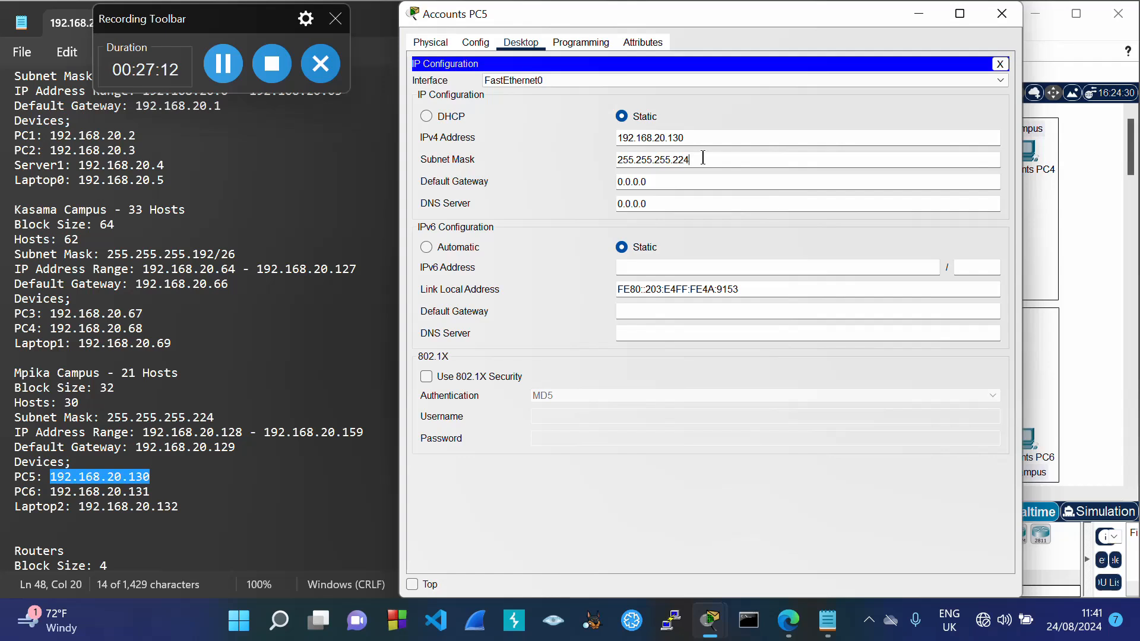
pyautogui.press('Tab')
pyautogui.hotkey('ctrl', 'v')
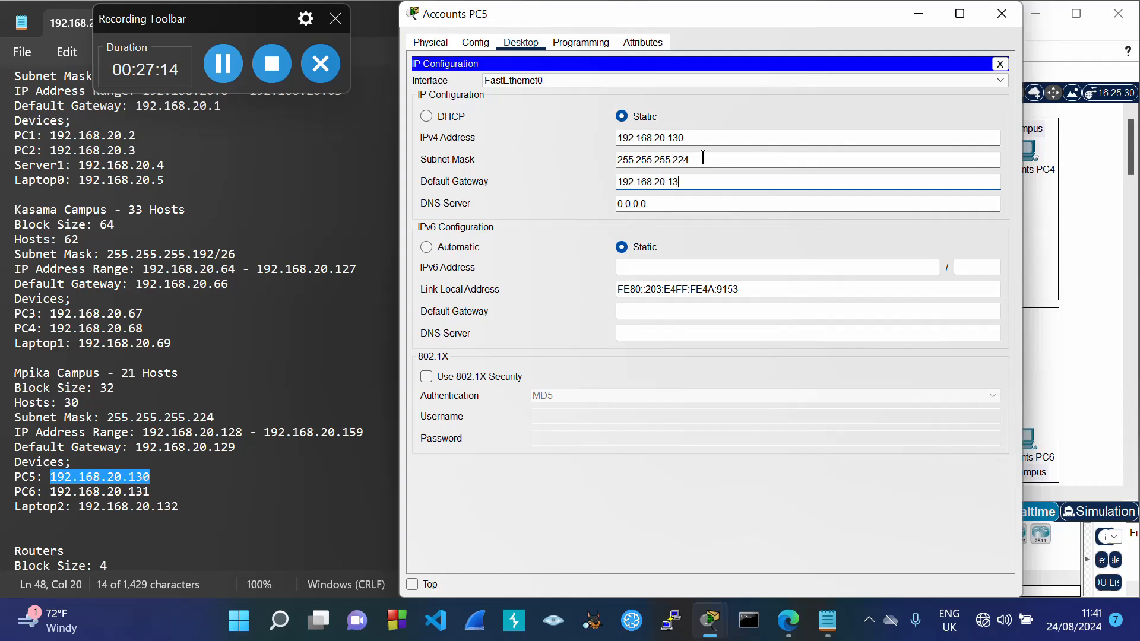
pyautogui.click(753, 114)
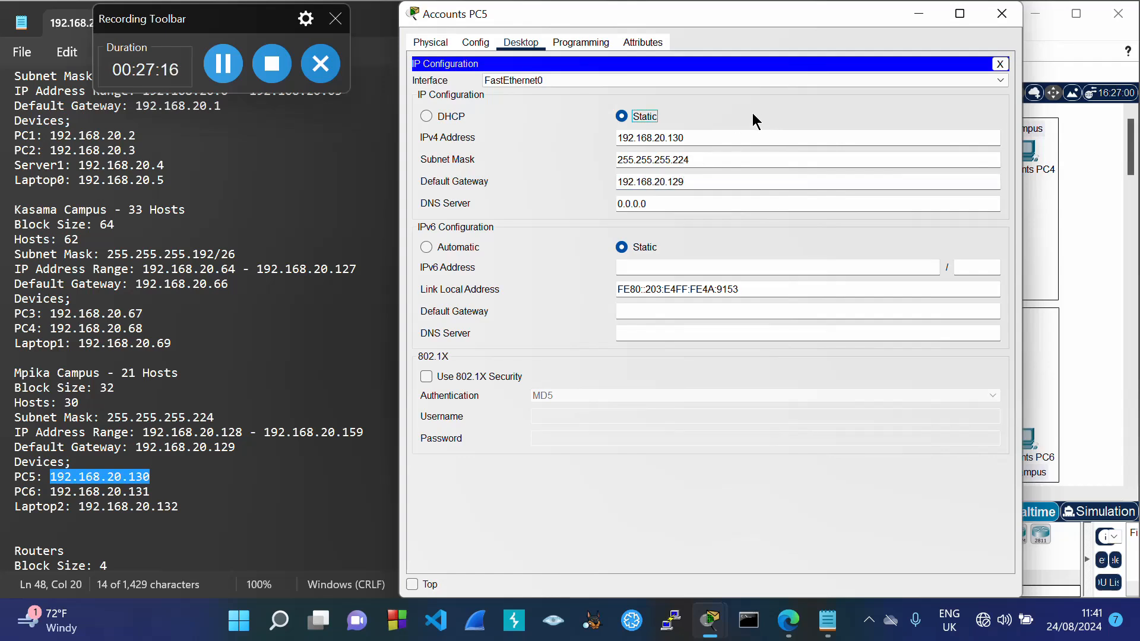
pyautogui.click(1002, 11)
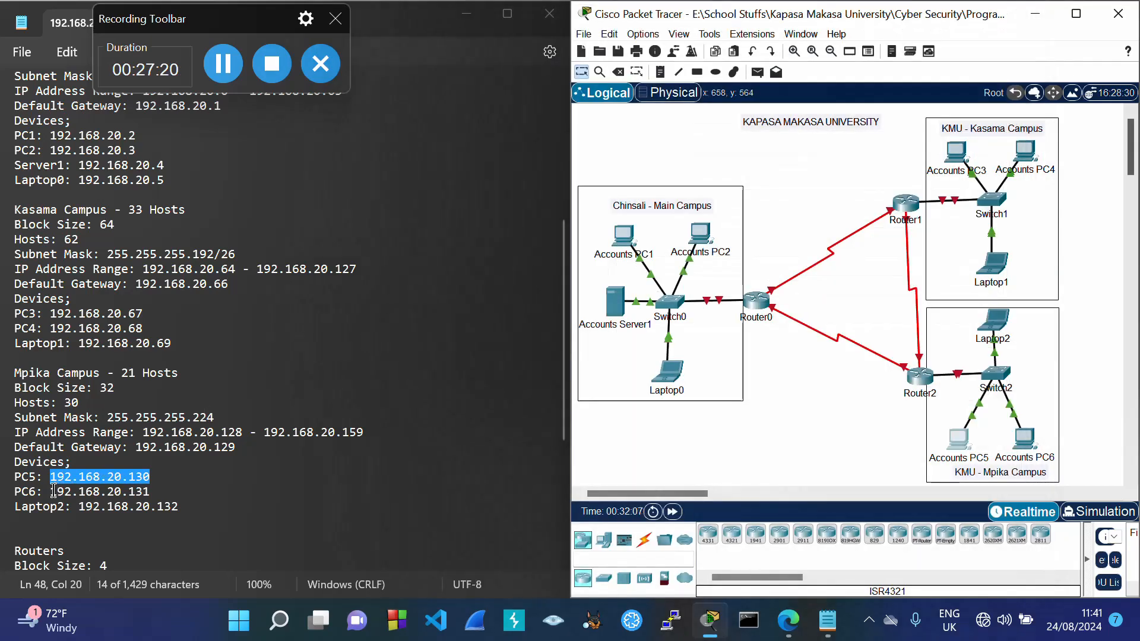
# Step: Copy 192.168.20.131 from the plan into Accounts PC6, with mask 255.255.255.224 and gateway 192.168.20.129
pyautogui.moveTo(52, 490); pyautogui.dragTo(149, 499)
pyautogui.hotkey('ctrl', 'c')
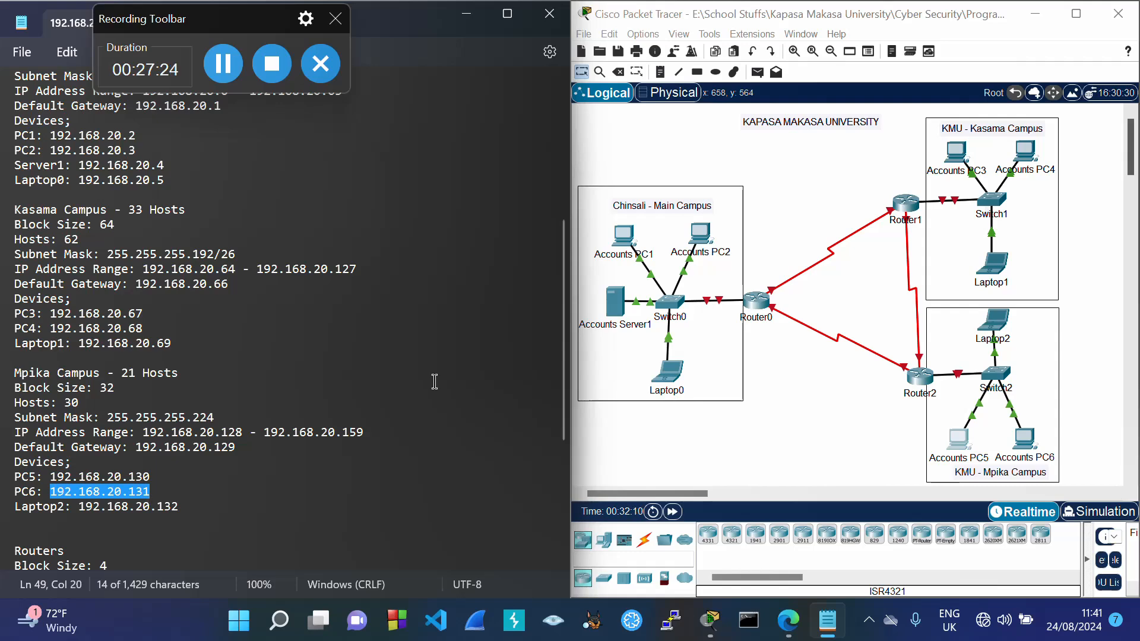
pyautogui.click(230, 59)
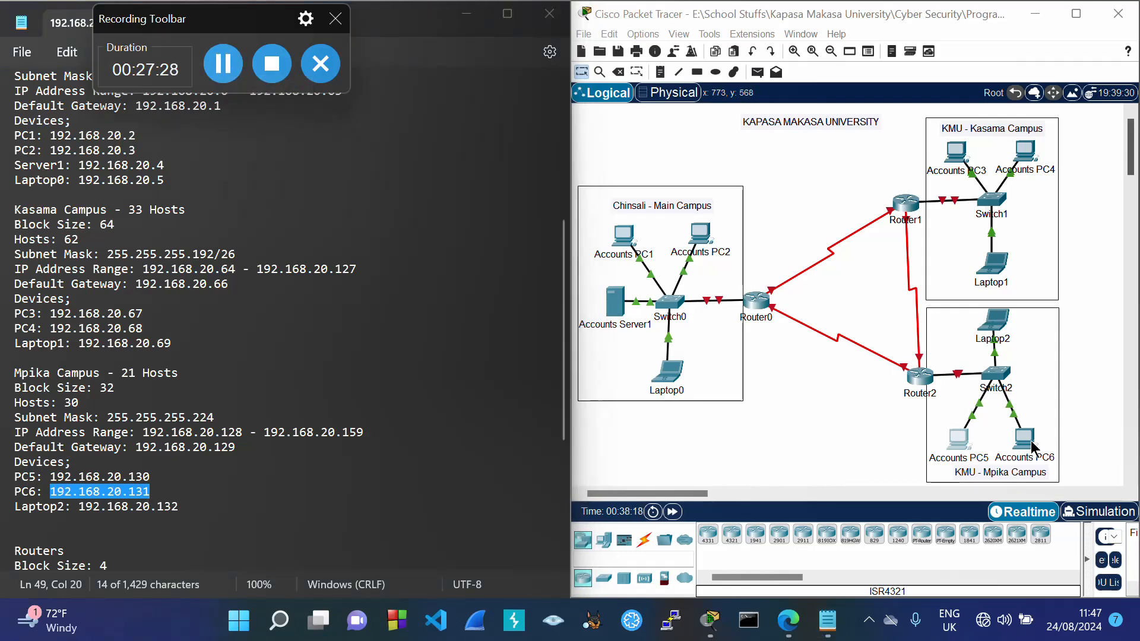
pyautogui.click(1025, 441)
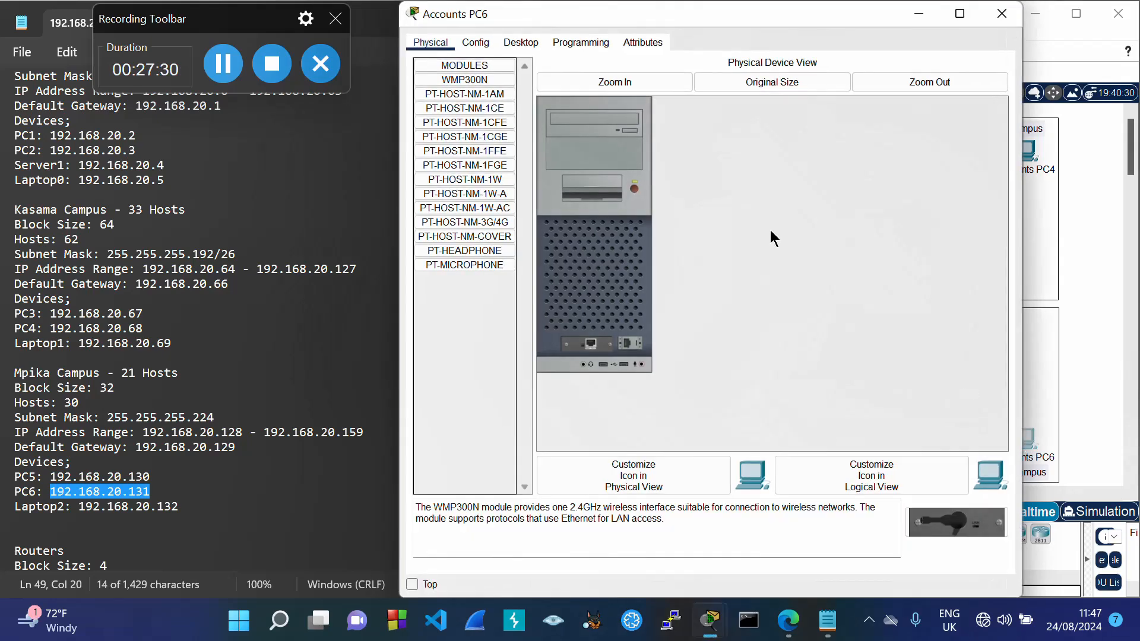
pyautogui.click(522, 40)
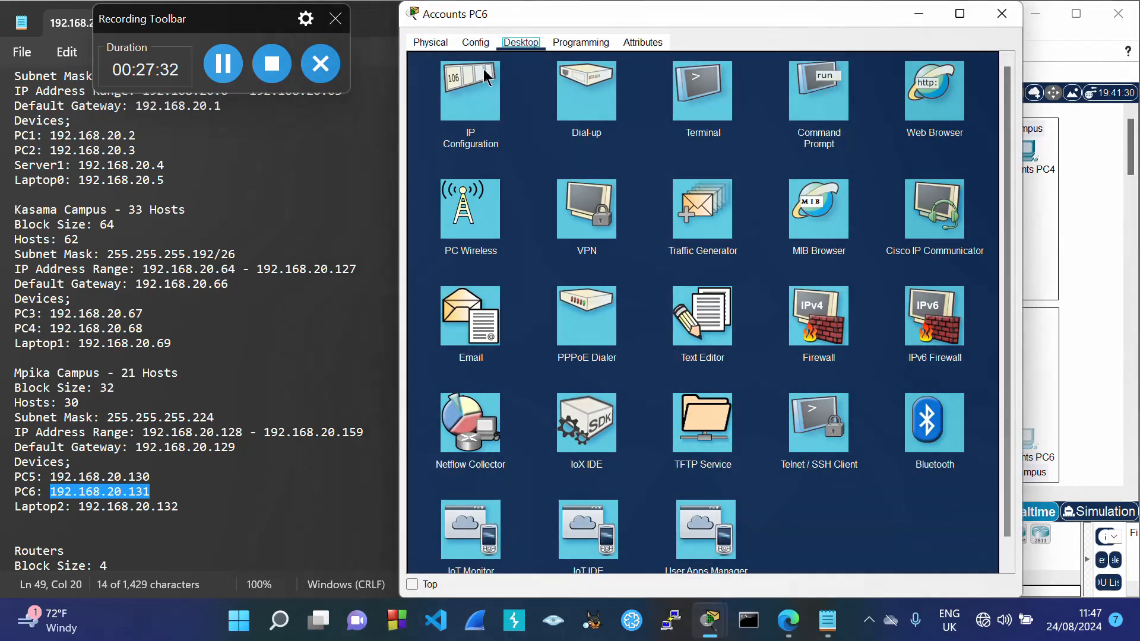
pyautogui.click(457, 135)
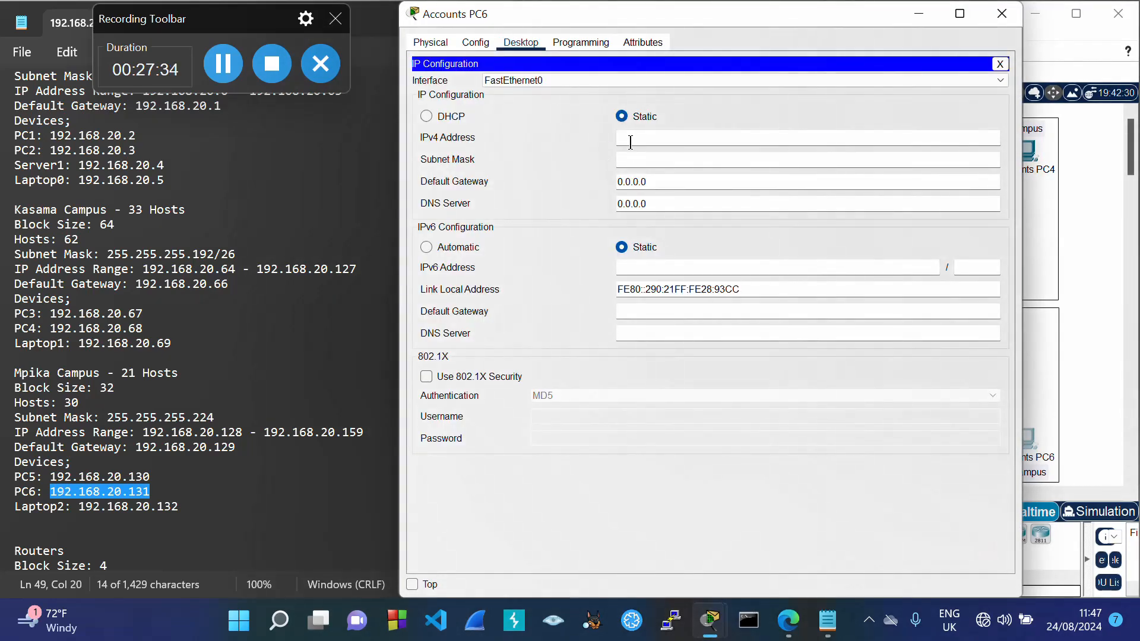
pyautogui.hotkey('ctrl', 'v')
pyautogui.press('Tab')
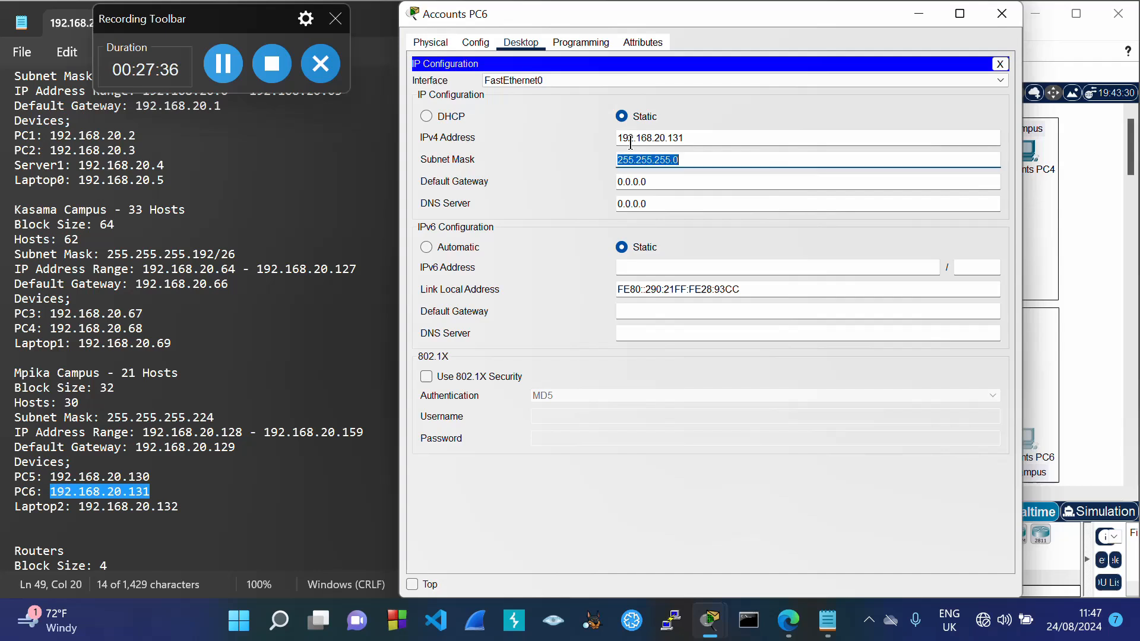
pyautogui.click(687, 158)
pyautogui.press('BackSpace')
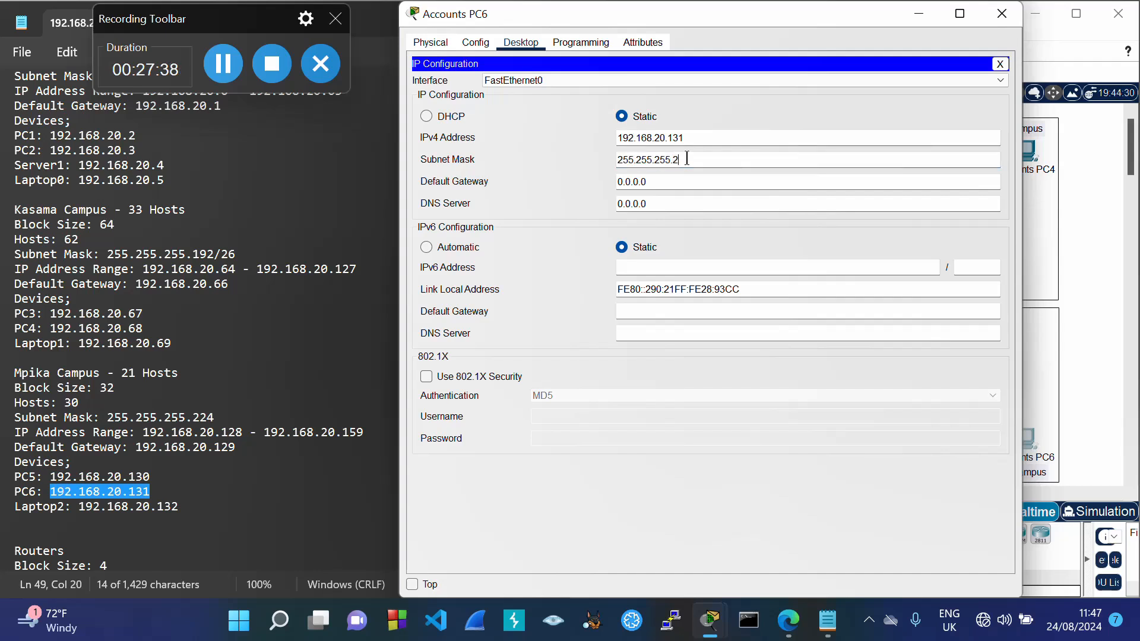
pyautogui.press('Tab')
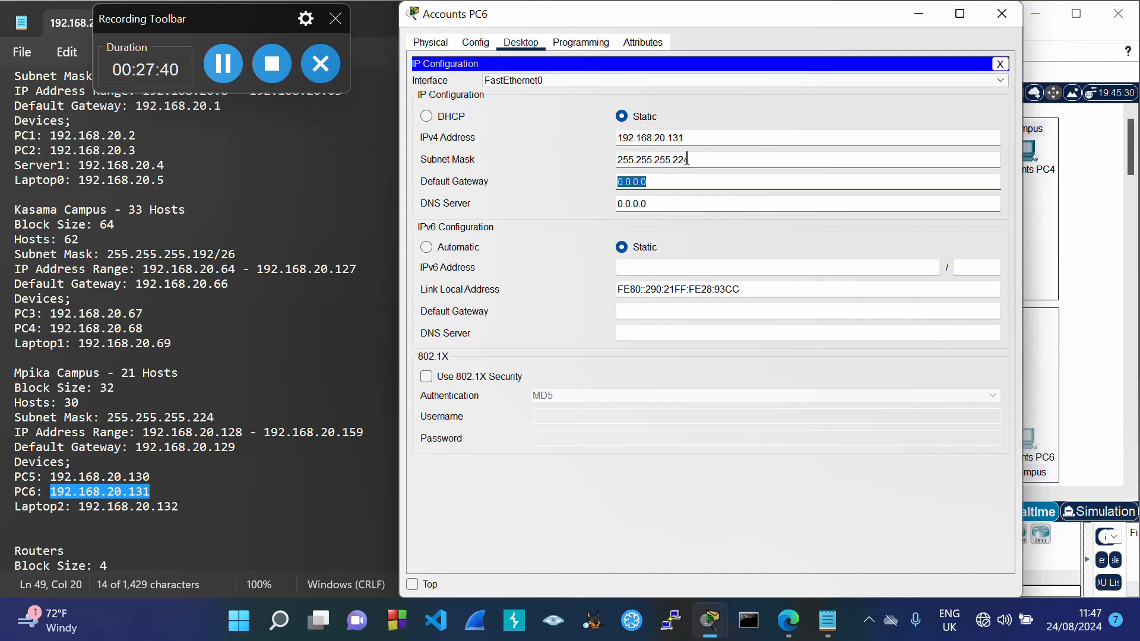
pyautogui.hotkey('ctrl', 'v')
pyautogui.click(725, 111)
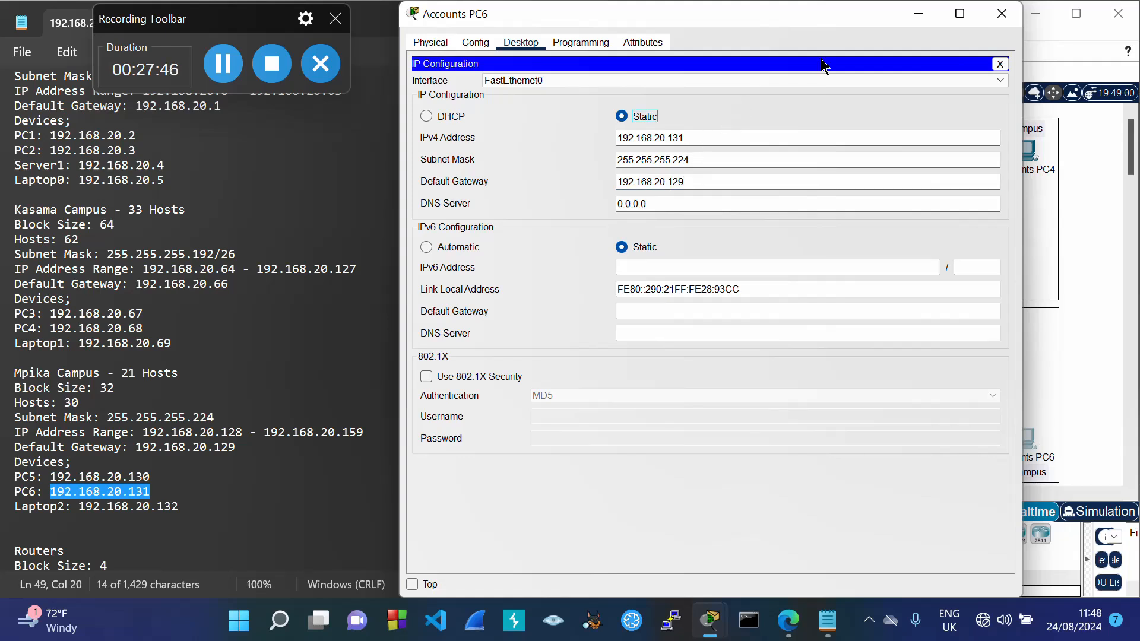
pyautogui.click(1008, 19)
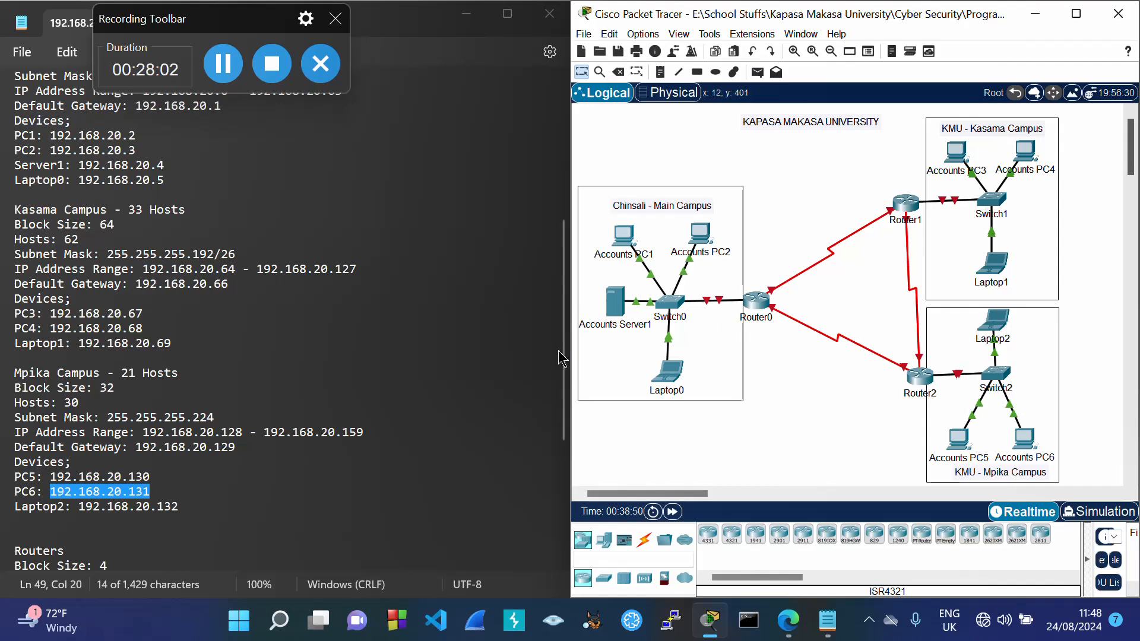
# Step: Copy the Main Campus gateway 192.168.20.1 from the Notepad plan and open Router0
pyautogui.moveTo(562, 358); pyautogui.dragTo(576, 210)
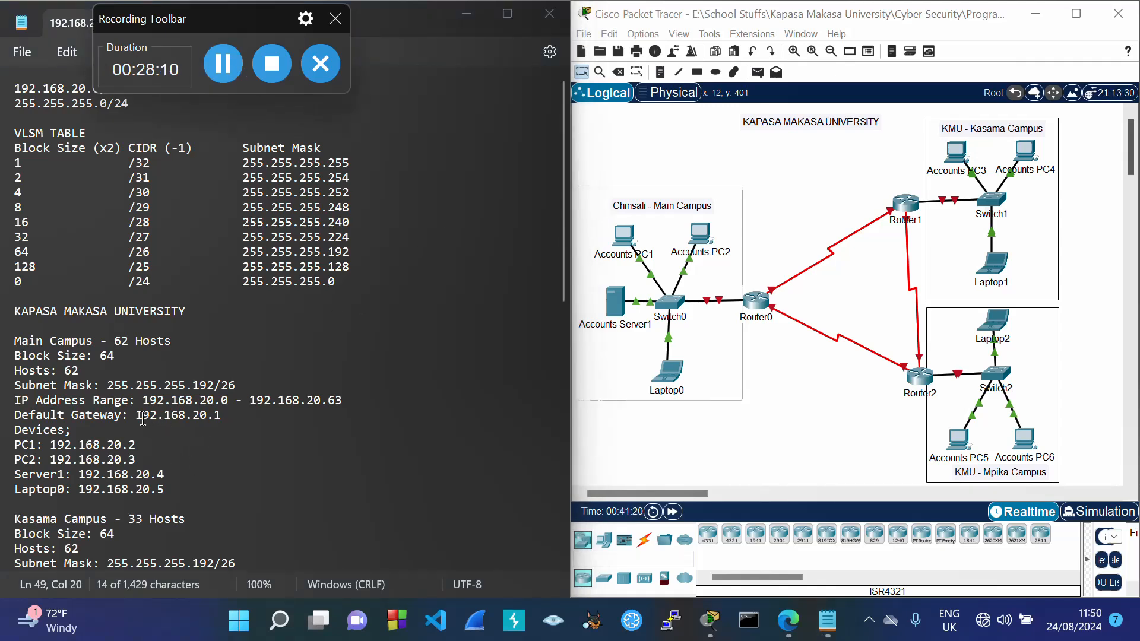
pyautogui.moveTo(138, 415); pyautogui.dragTo(221, 415)
pyautogui.hotkey('ctrl', 'c')
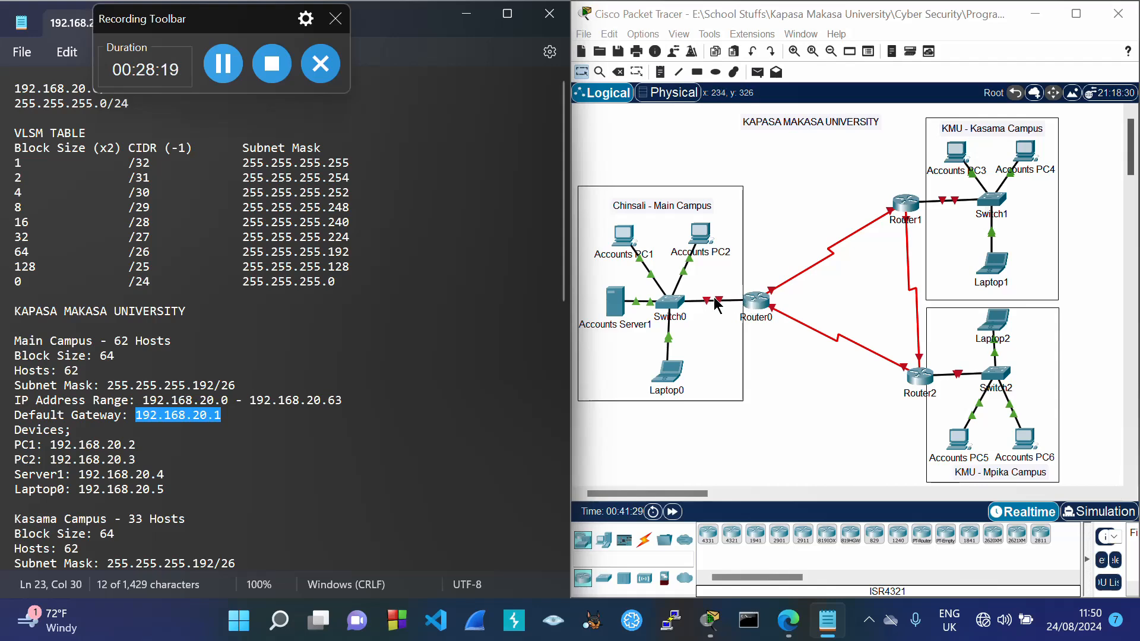
pyautogui.click(750, 299)
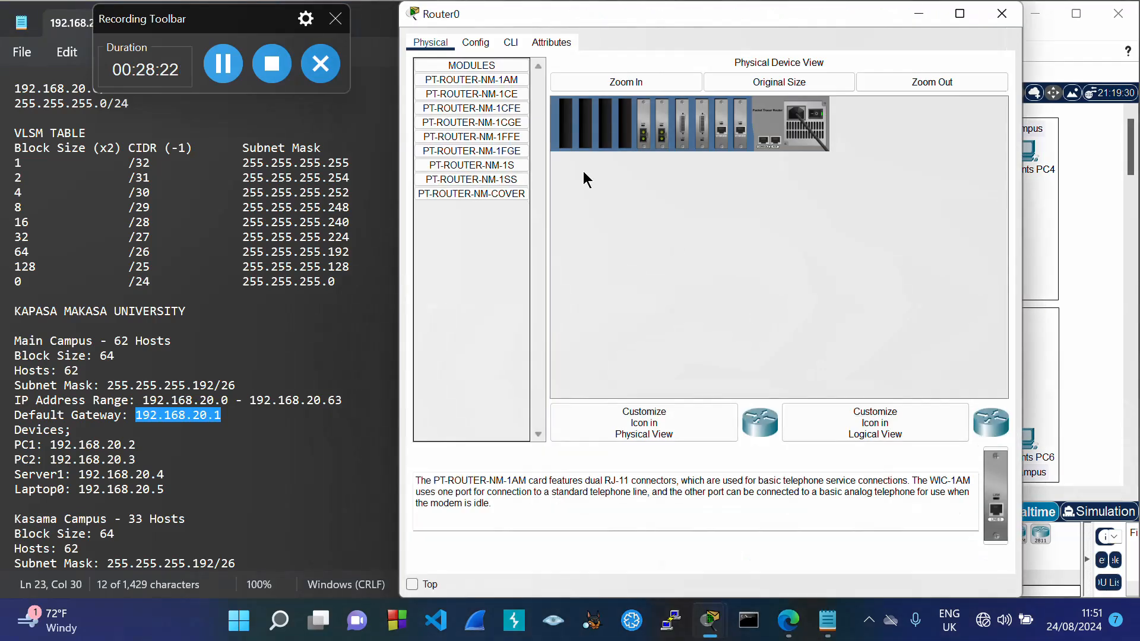
# Step: Set Router0 FastEthernet1/0 to 192.168.20.1/255.255.255.192 and on, then copy gateway 192.168.20.66
pyautogui.click(488, 46)
pyautogui.click(485, 180)
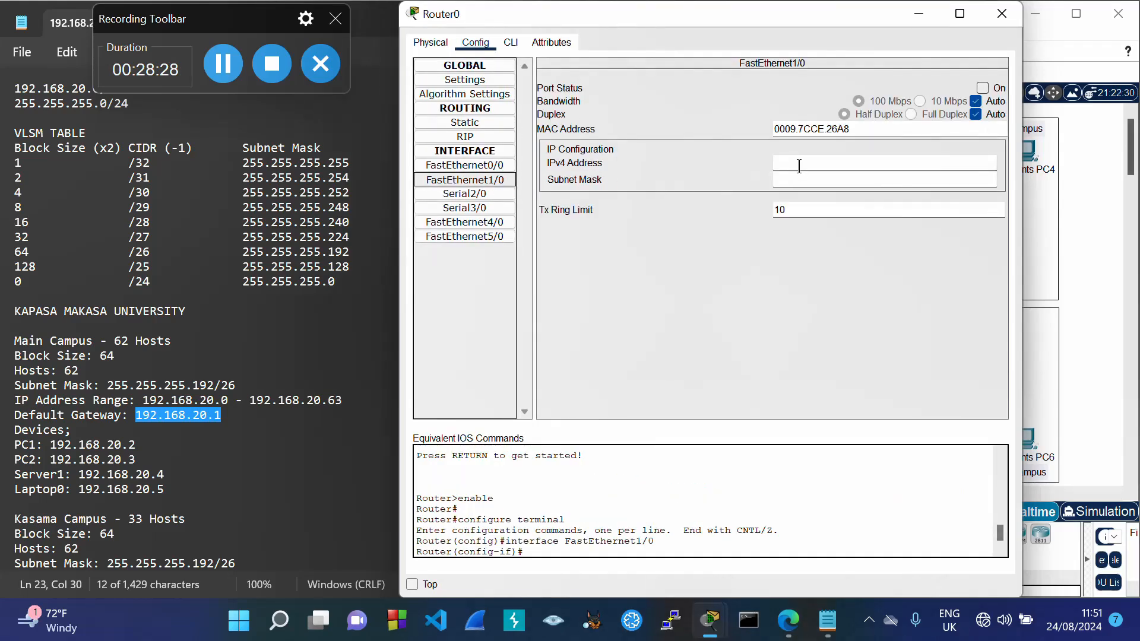
pyautogui.click(794, 164)
pyautogui.hotkey('ctrl', 'v')
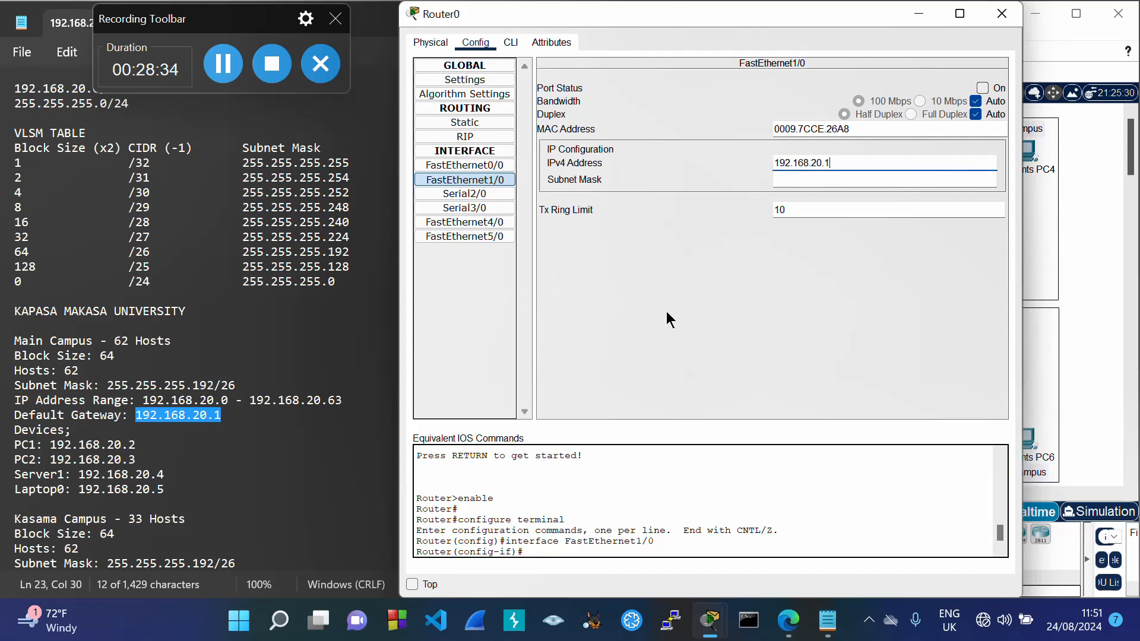
pyautogui.press('Tab')
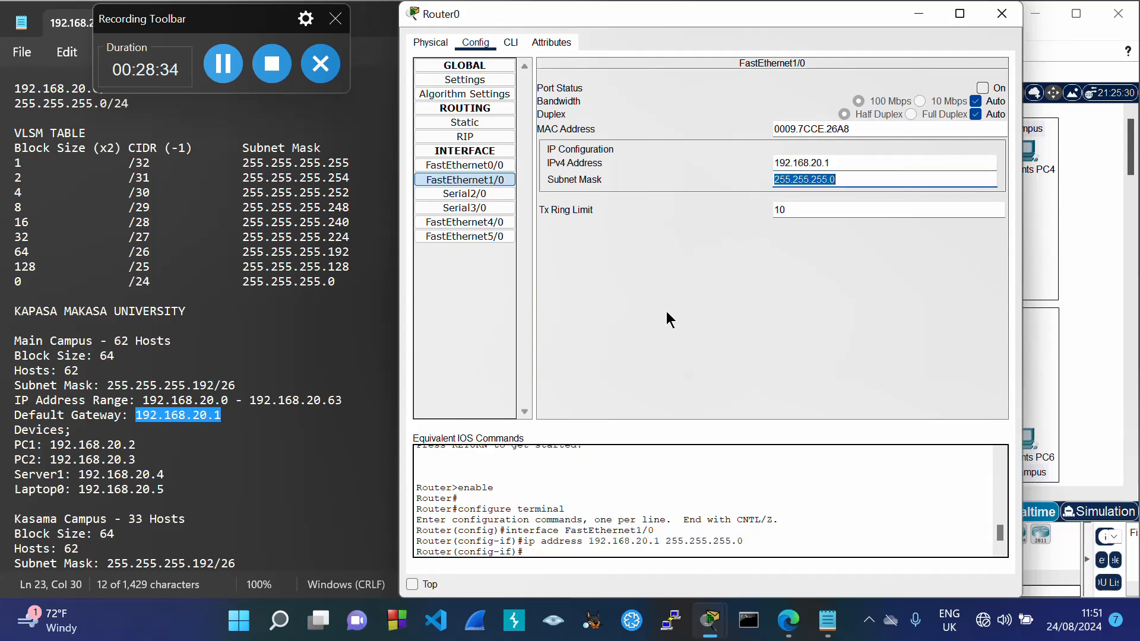
pyautogui.click(848, 186)
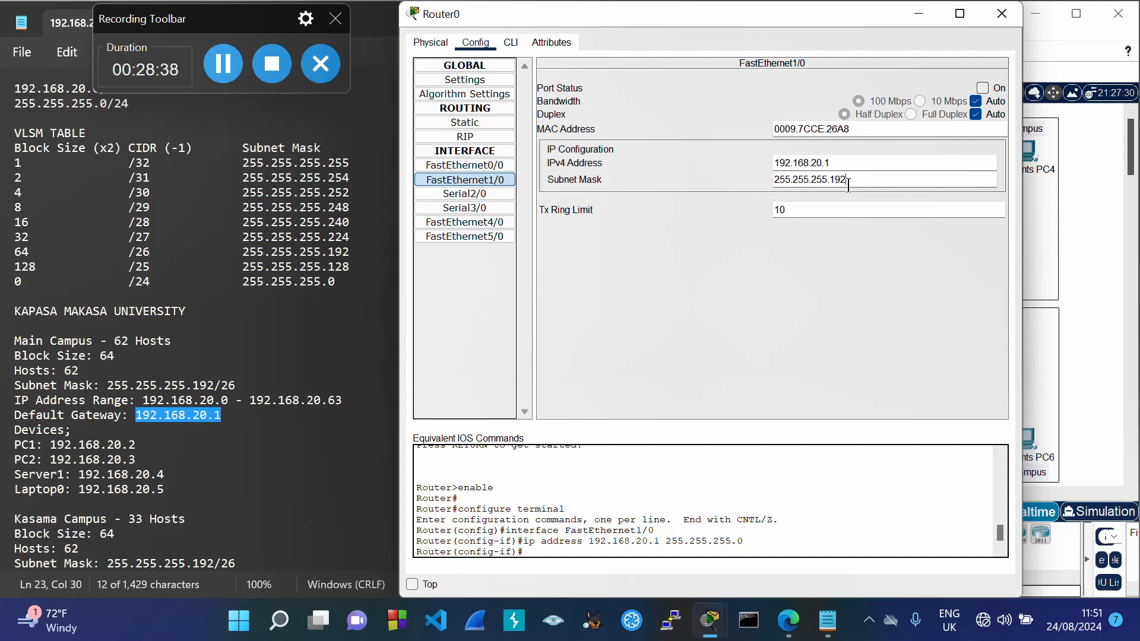
pyautogui.click(982, 88)
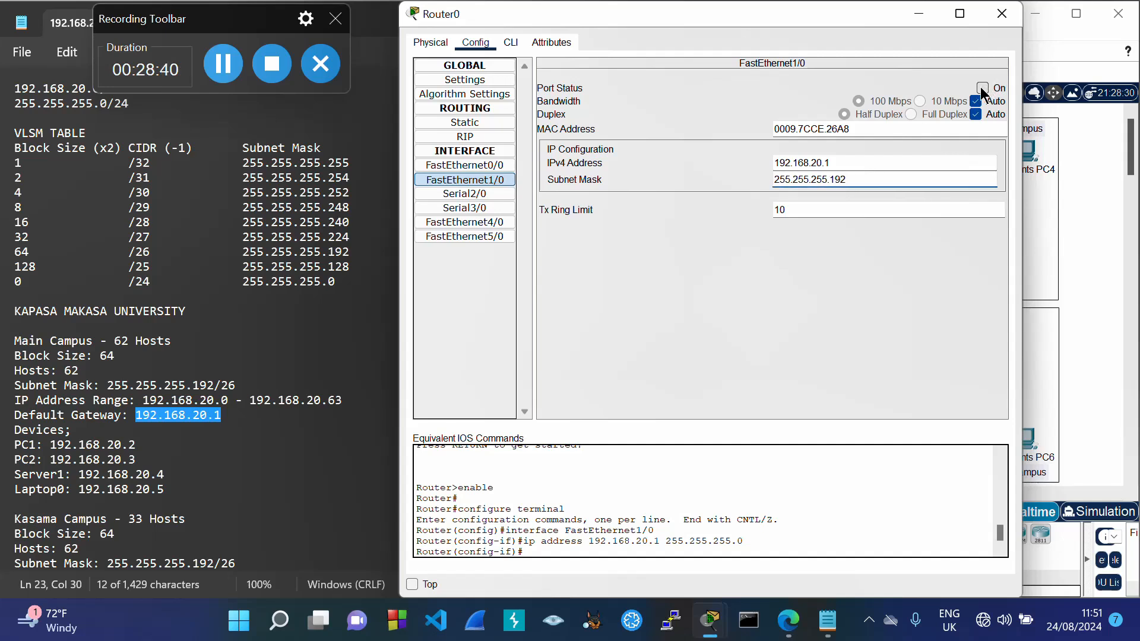
pyautogui.click(1002, 13)
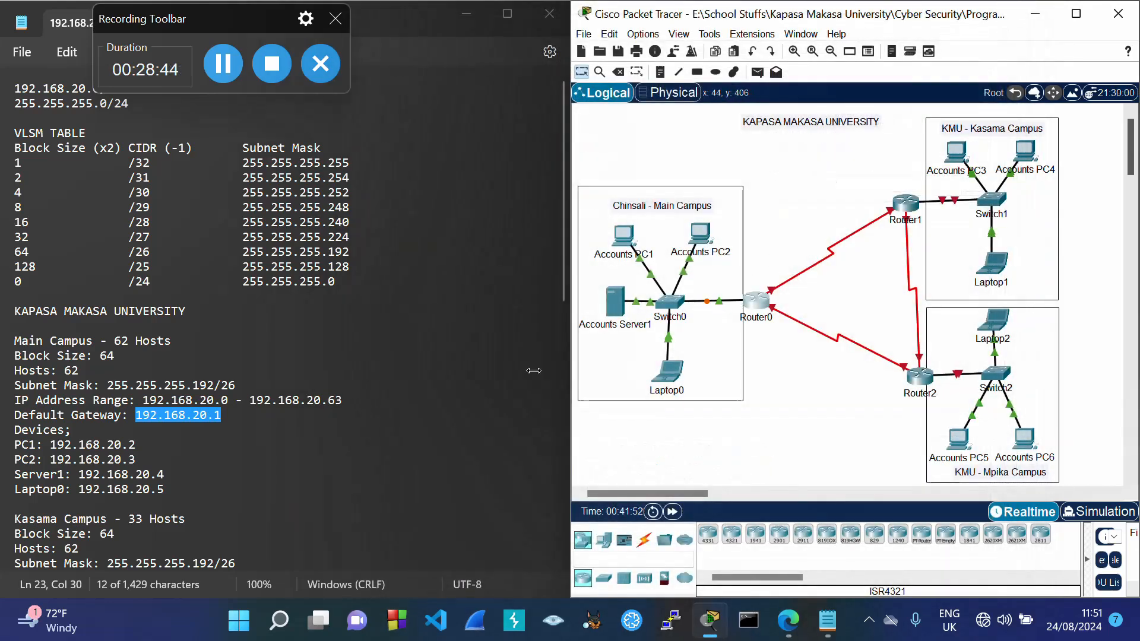
pyautogui.moveTo(564, 291); pyautogui.dragTo(558, 406)
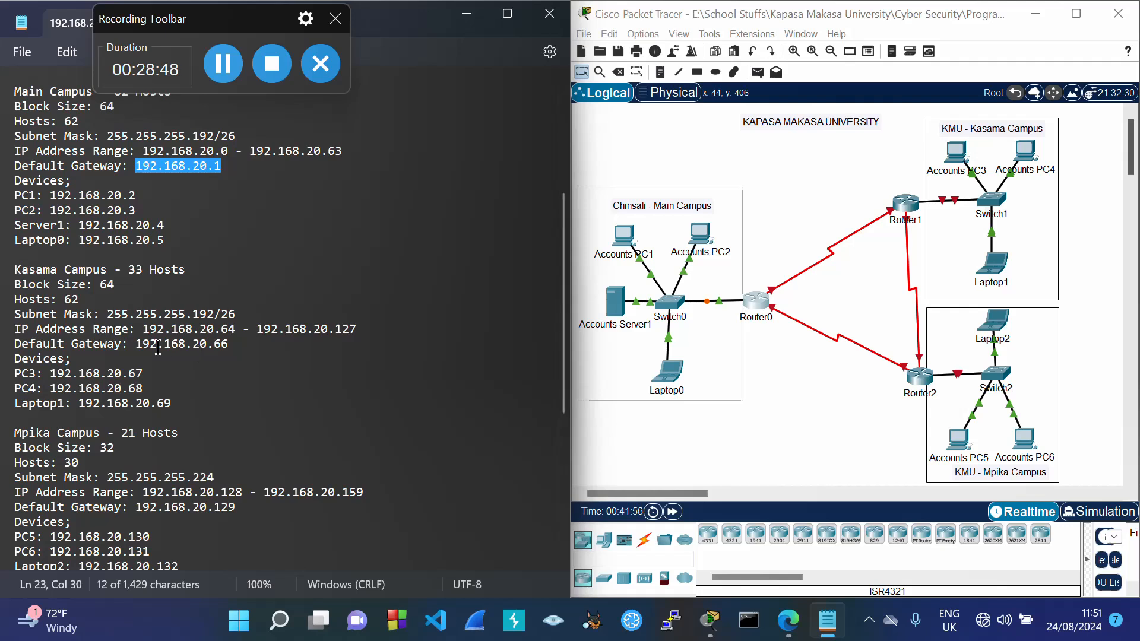
pyautogui.moveTo(137, 344); pyautogui.dragTo(232, 355)
pyautogui.hotkey('ctrl', 'c')
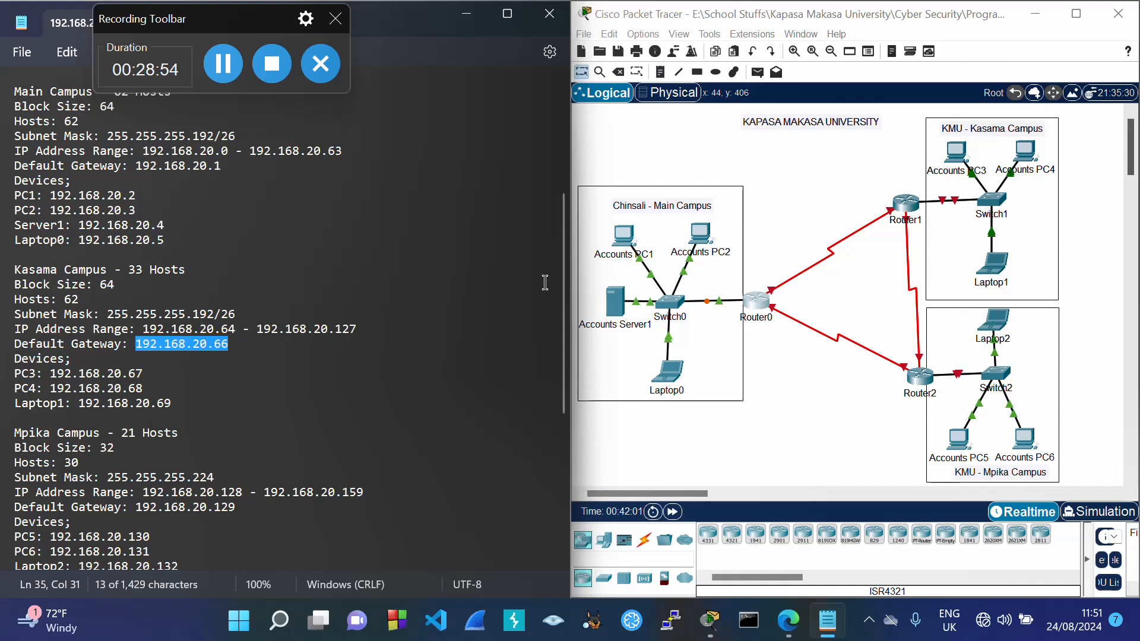
# Step: Set Router1 FastEthernet1/0 to 192.168.20.66/255.255.255.192 and on, then copy gateway 192.168.20.129
pyautogui.click(909, 206)
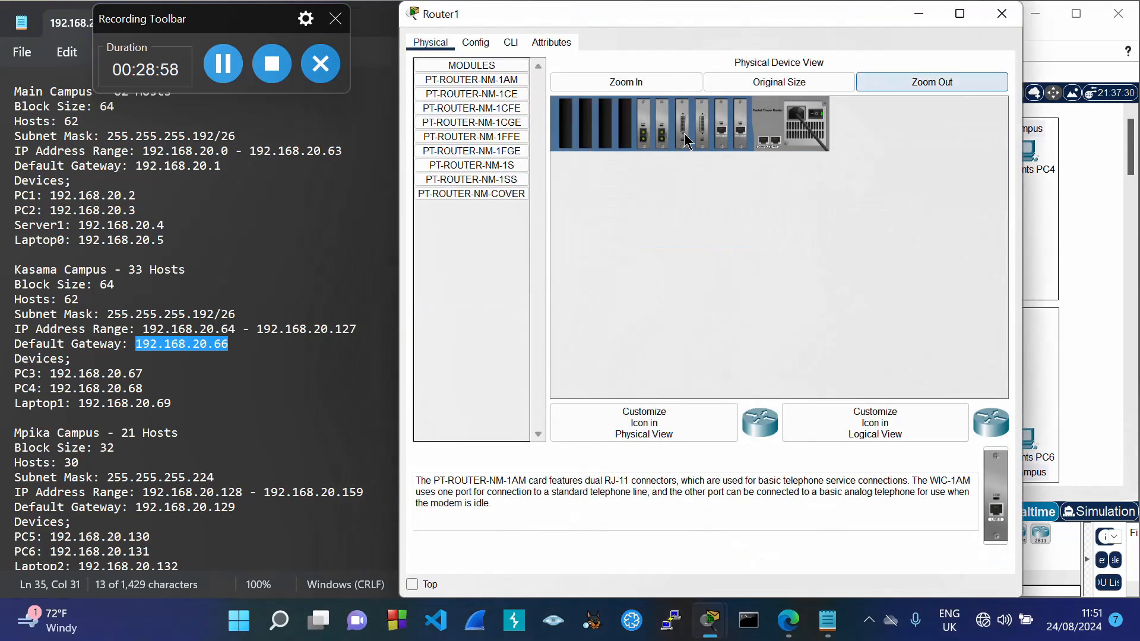
pyautogui.click(478, 44)
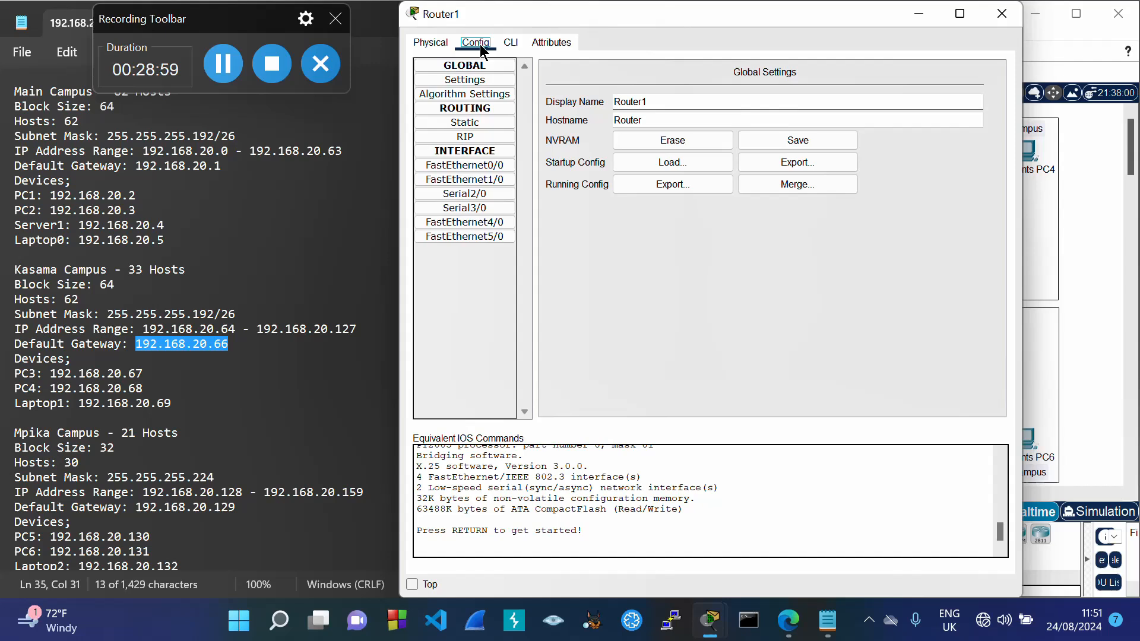
pyautogui.click(488, 178)
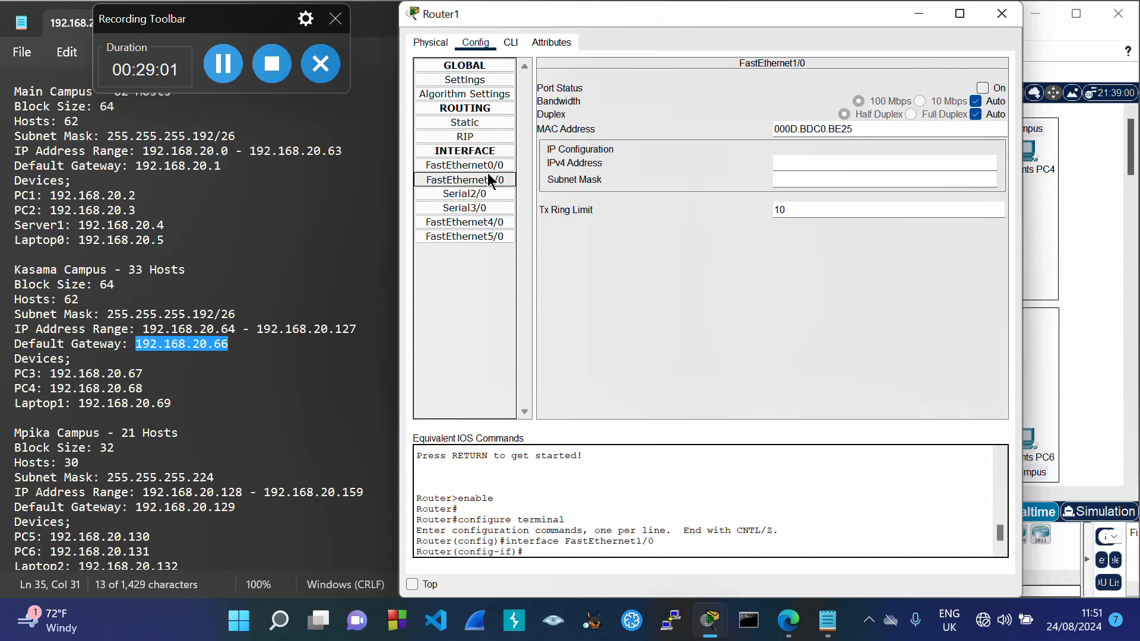
pyautogui.click(781, 165)
pyautogui.hotkey('ctrl', 'v')
pyautogui.press('Tab')
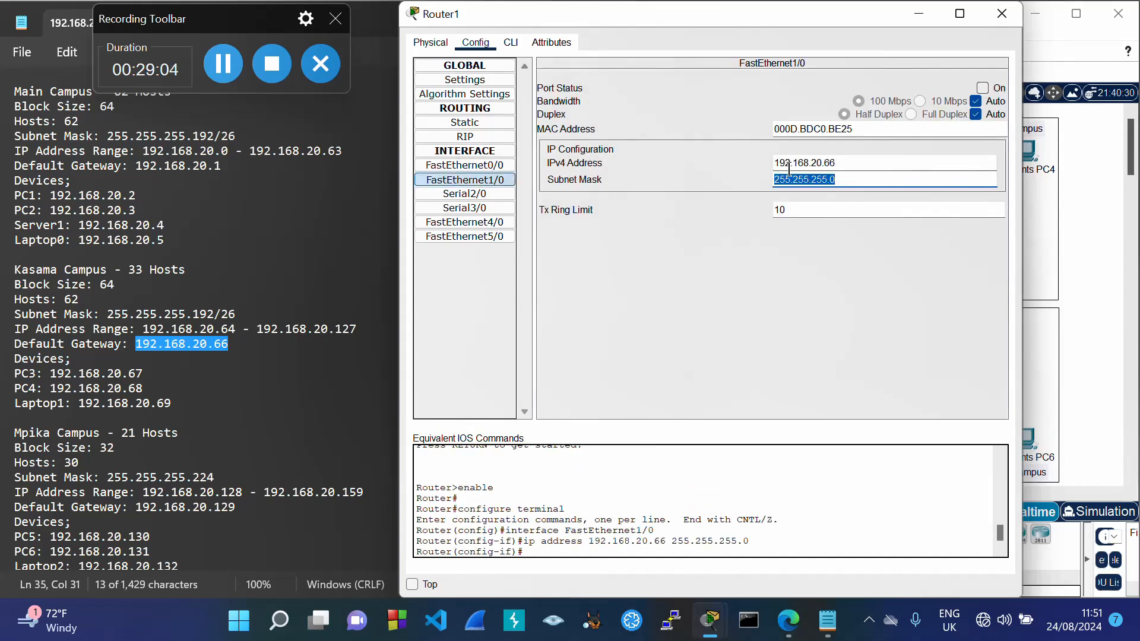
pyautogui.click(850, 180)
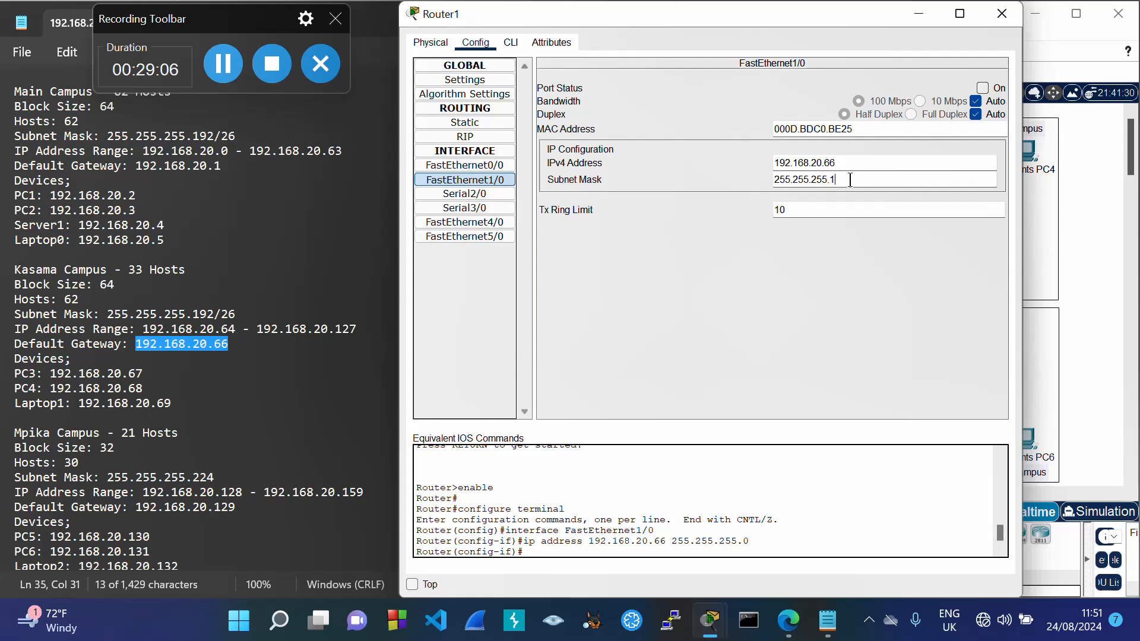
pyautogui.click(982, 89)
pyautogui.click(1002, 13)
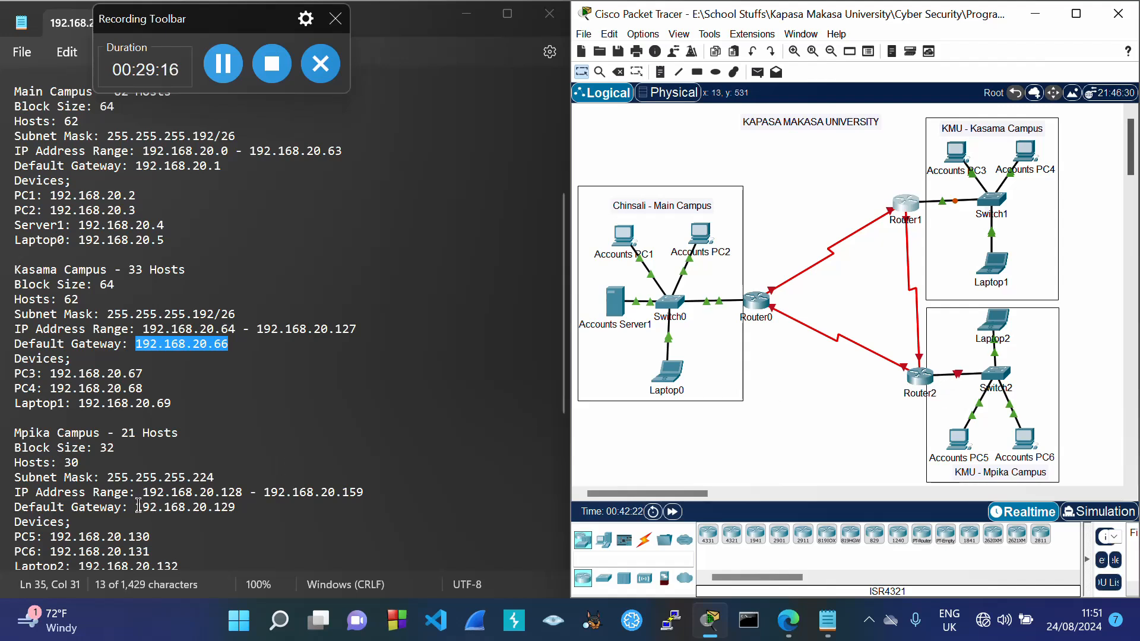
pyautogui.moveTo(137, 507); pyautogui.dragTo(237, 518)
pyautogui.hotkey('ctrl', 'c')
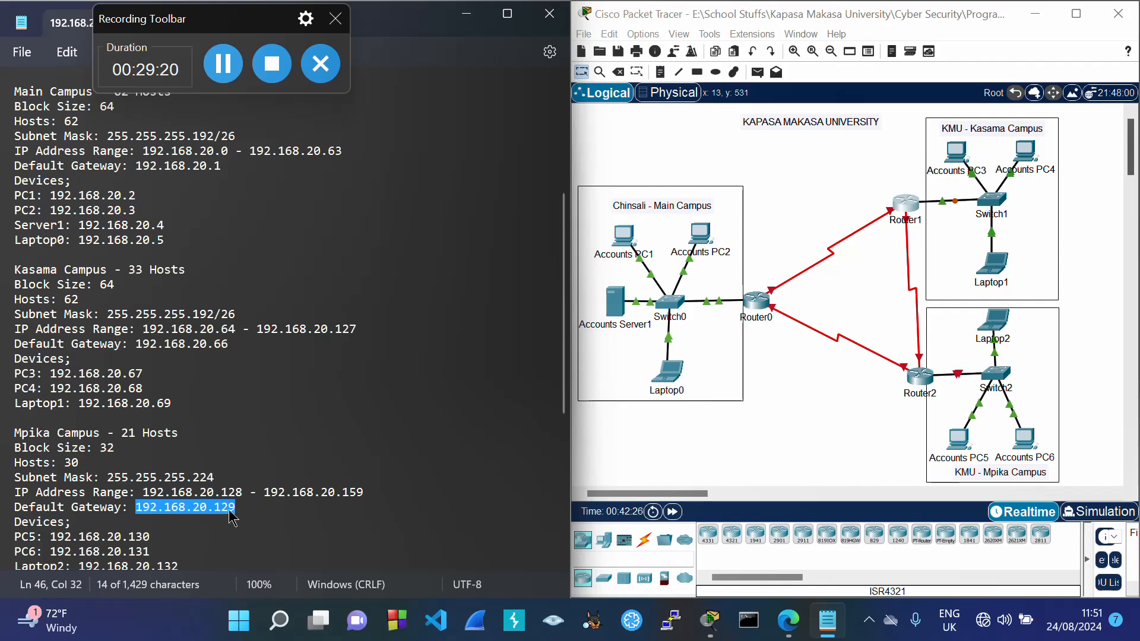
# Step: Set Router2's FastEthernet1/0 to 192.168.20.129 with mask 255.255.255.224 and port status On
pyautogui.click(918, 381)
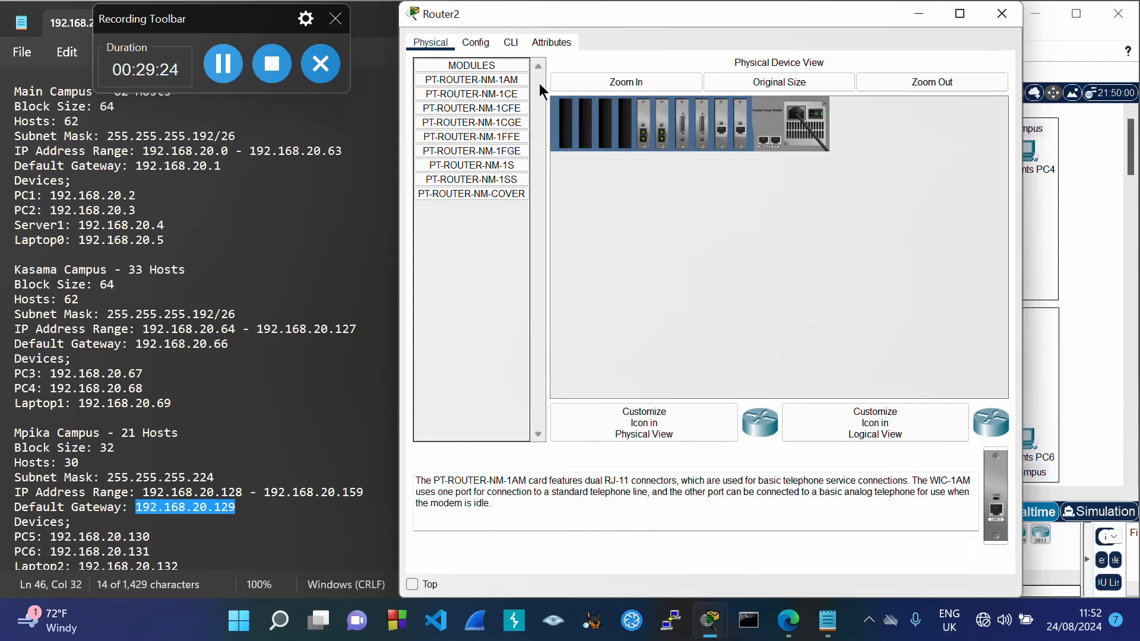
pyautogui.click(476, 44)
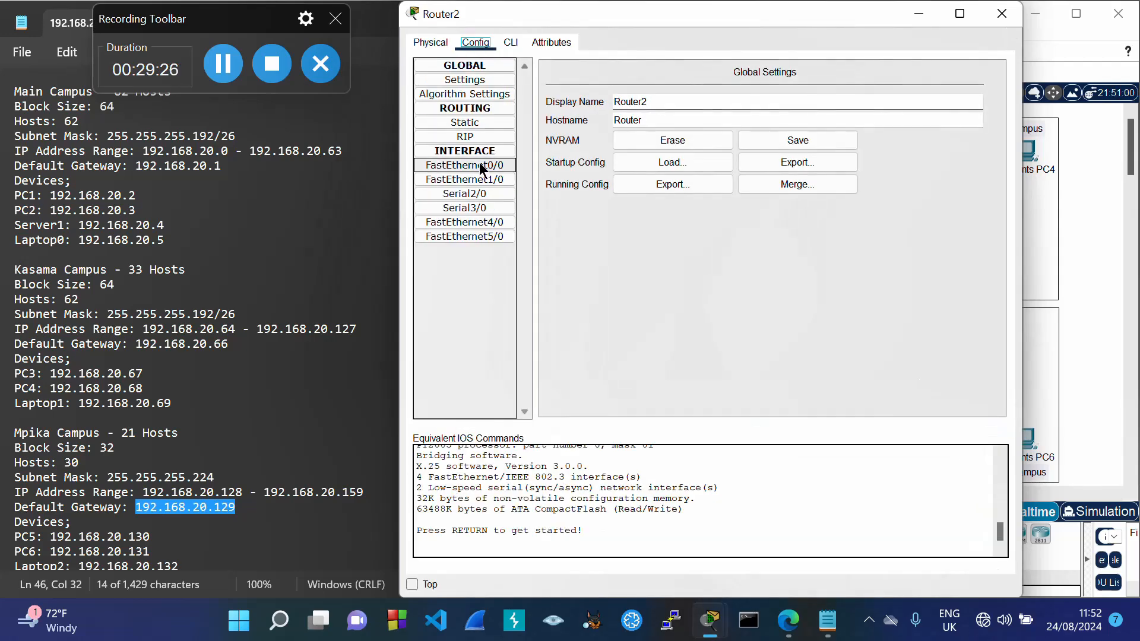
pyautogui.click(473, 178)
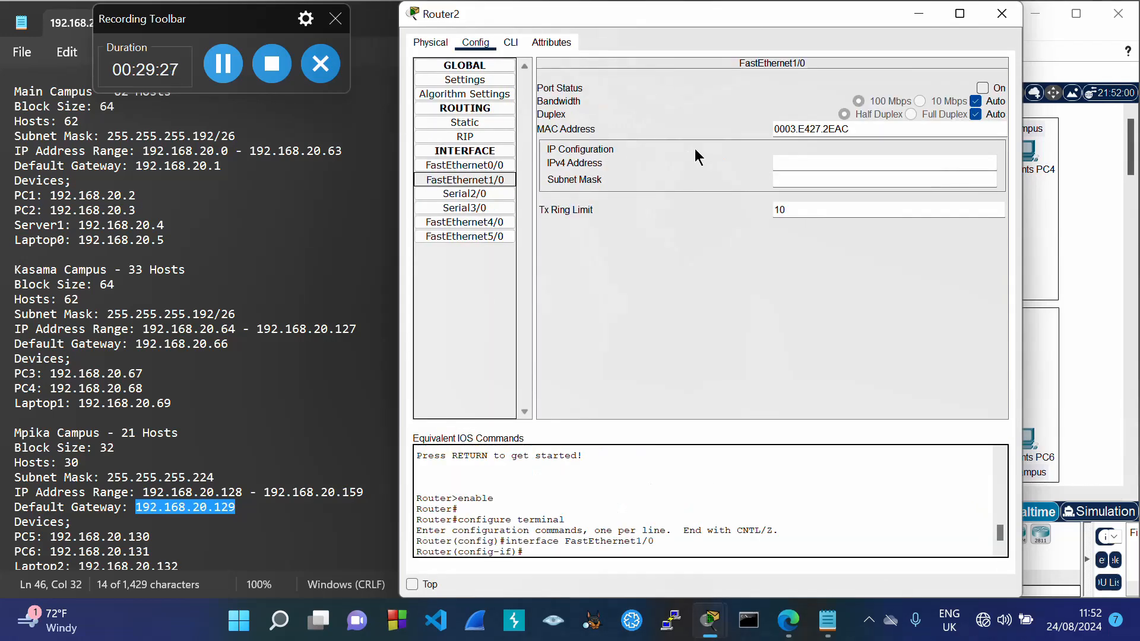
pyautogui.click(788, 162)
pyautogui.hotkey('ctrl', 'v')
pyautogui.press('Tab')
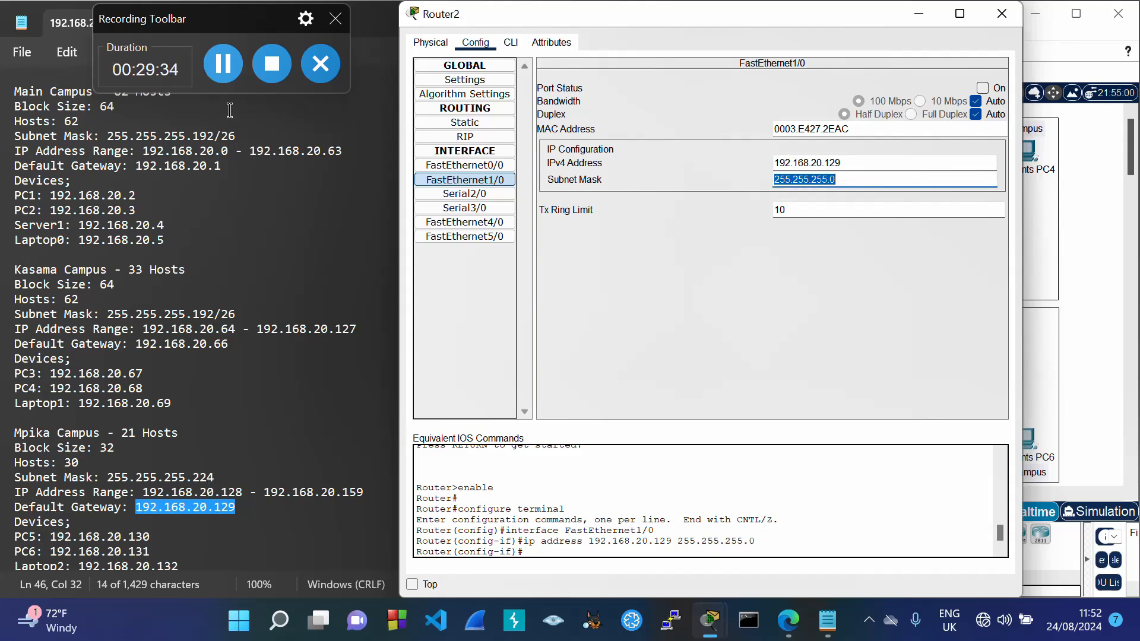
pyautogui.click(224, 65)
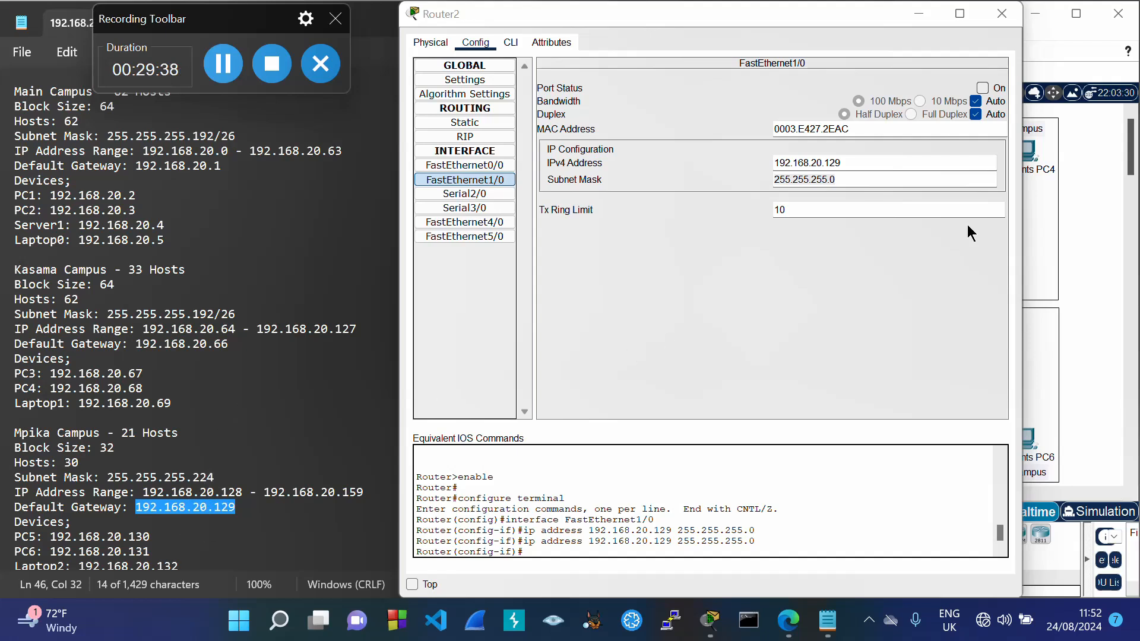
pyautogui.click(858, 178)
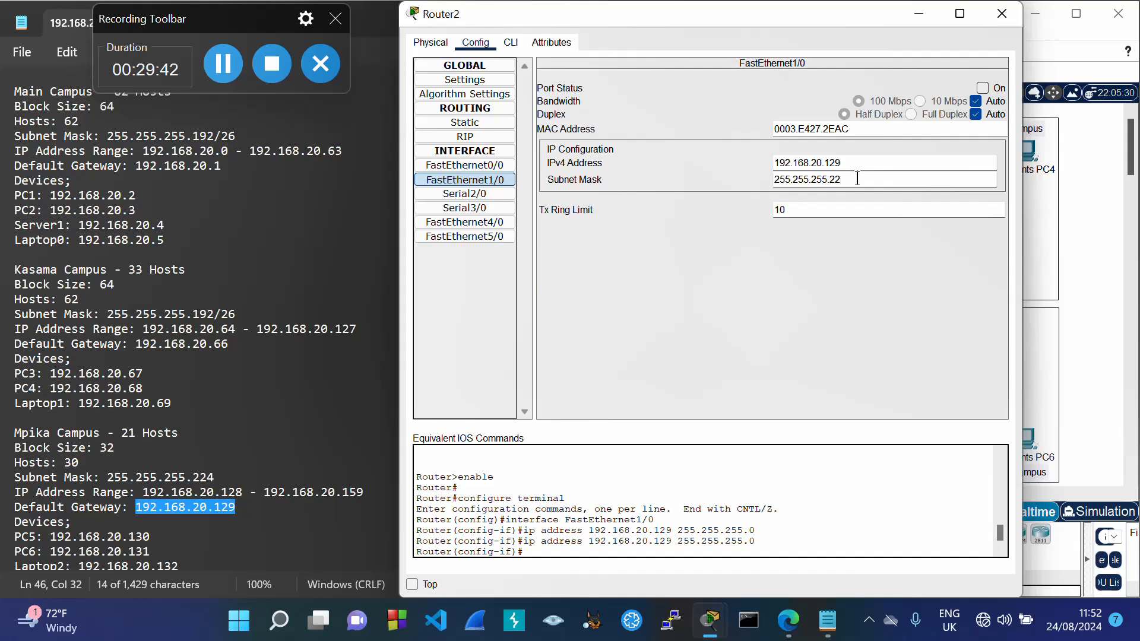
pyautogui.click(984, 88)
pyautogui.click(998, 15)
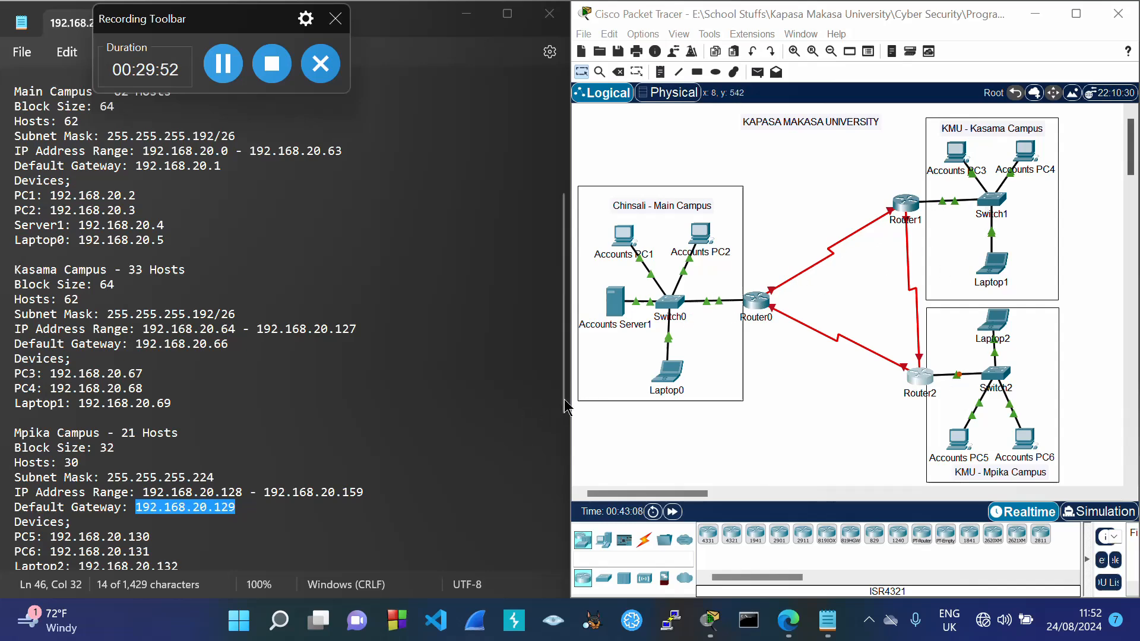
pyautogui.moveTo(564, 399); pyautogui.dragTo(567, 567)
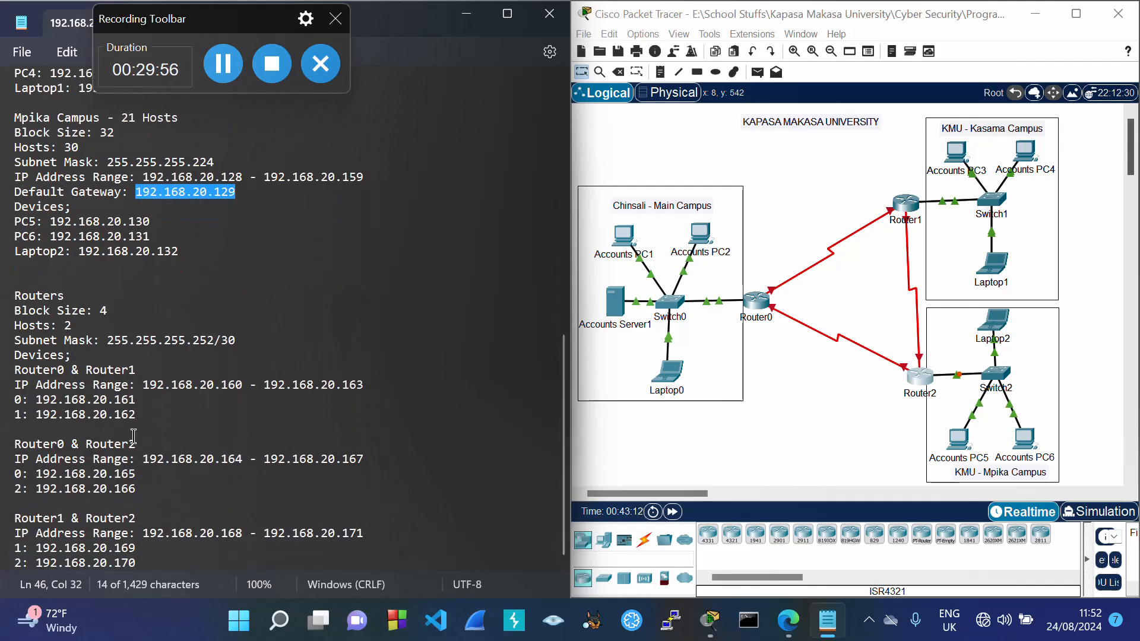
# Step: Set Router0 Serial2/0 to 192.168.20.161/255.255.255.252 and on, then copy 192.168.20.162
pyautogui.moveTo(36, 400); pyautogui.dragTo(137, 405)
pyautogui.hotkey('ctrl', 'c')
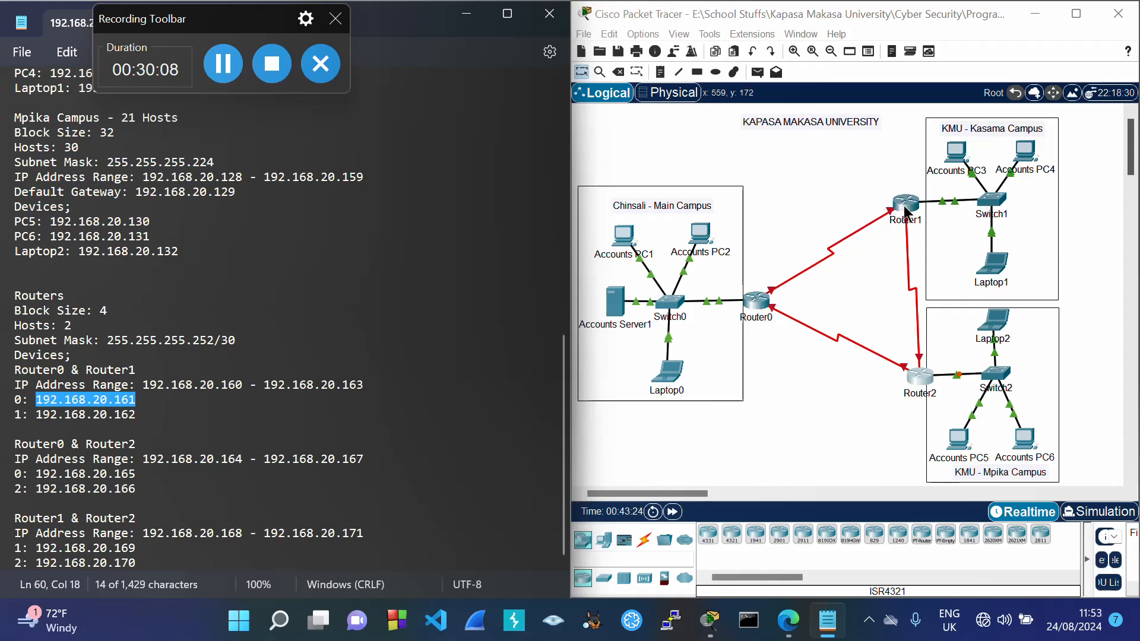
pyautogui.click(765, 302)
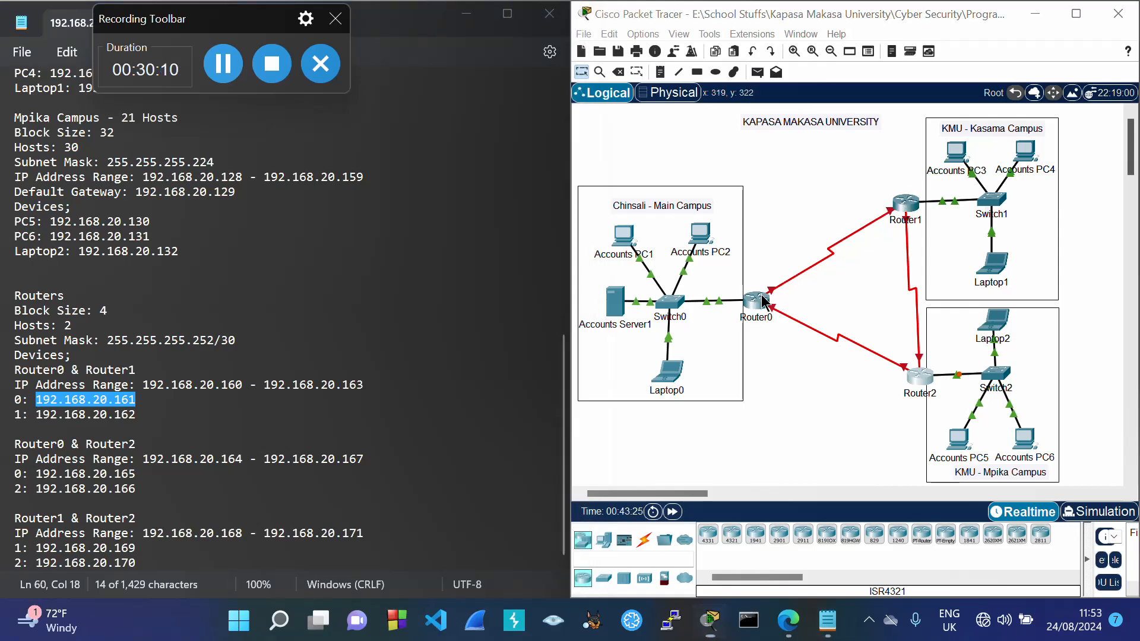
pyautogui.click(764, 301)
pyautogui.click(500, 191)
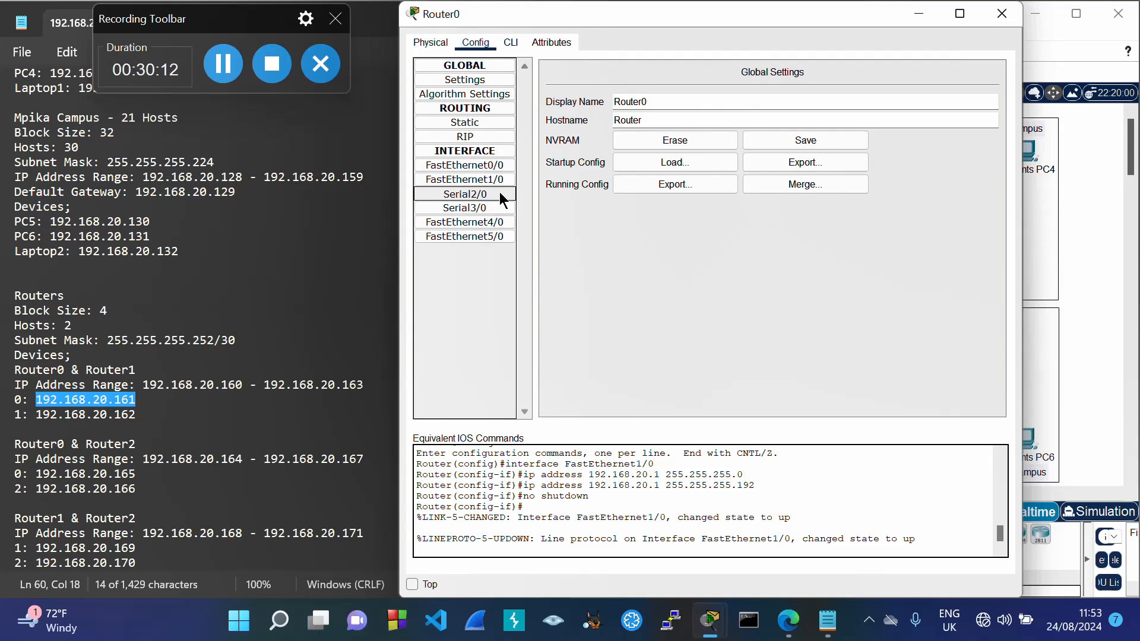
pyautogui.click(807, 146)
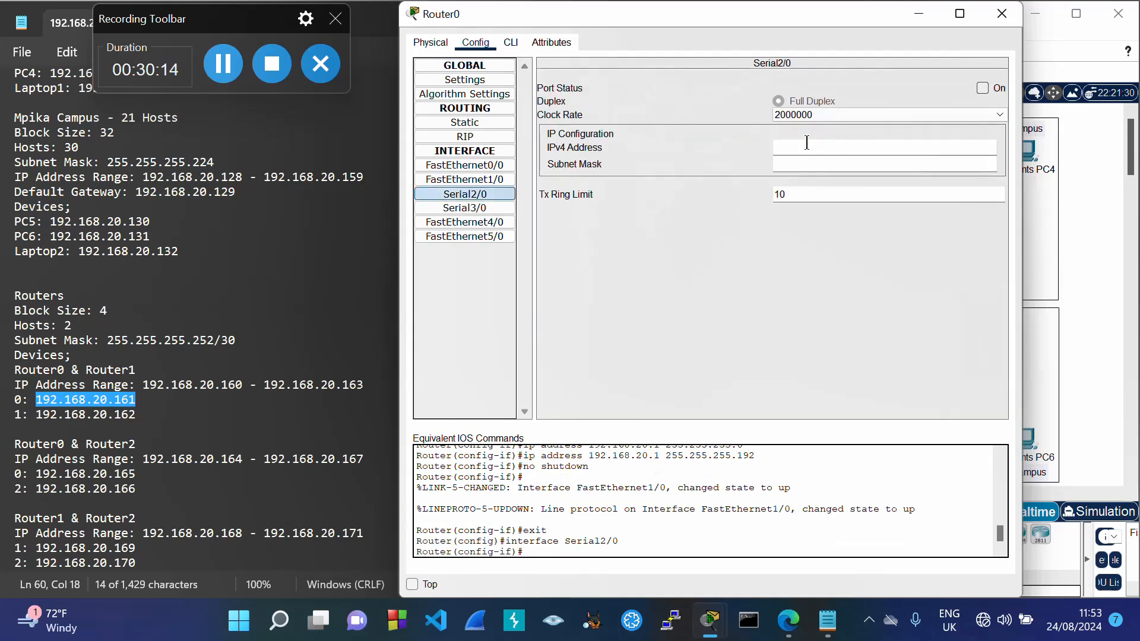
pyautogui.hotkey('ctrl', 'v')
pyautogui.press('Tab')
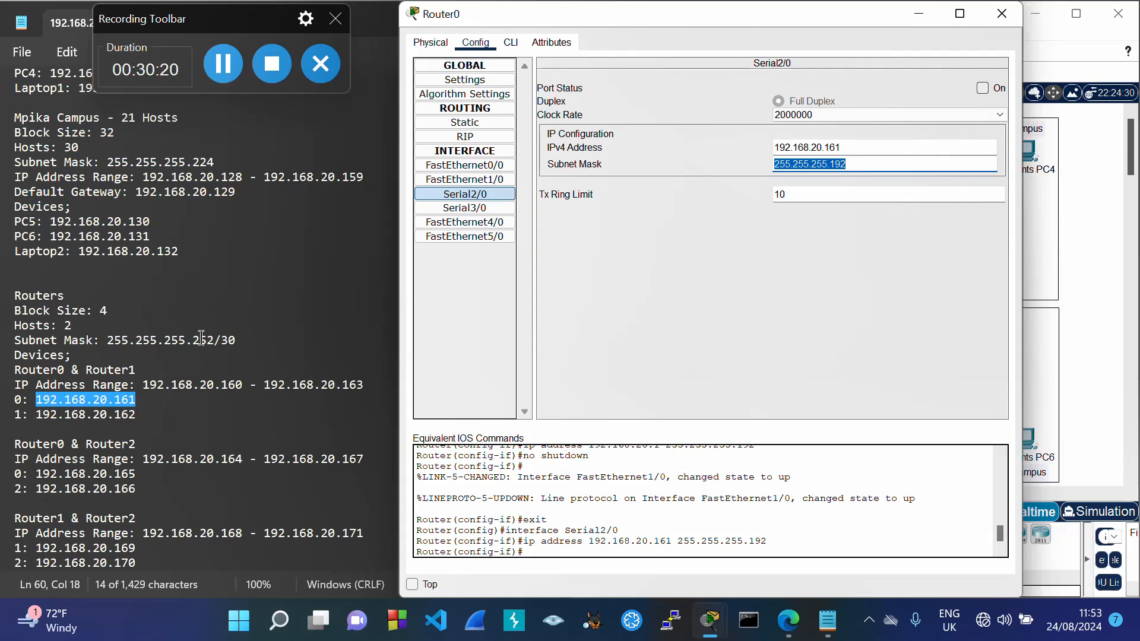
pyautogui.click(859, 165)
pyautogui.press('BackSpace')
pyautogui.press('BackSpace')
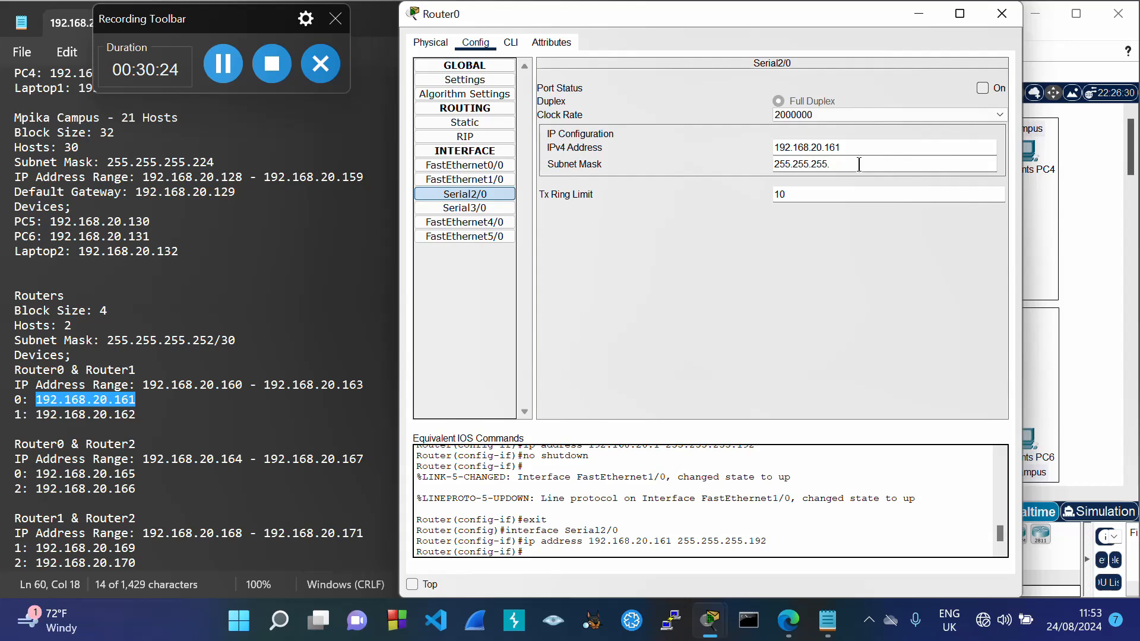
pyautogui.click(984, 88)
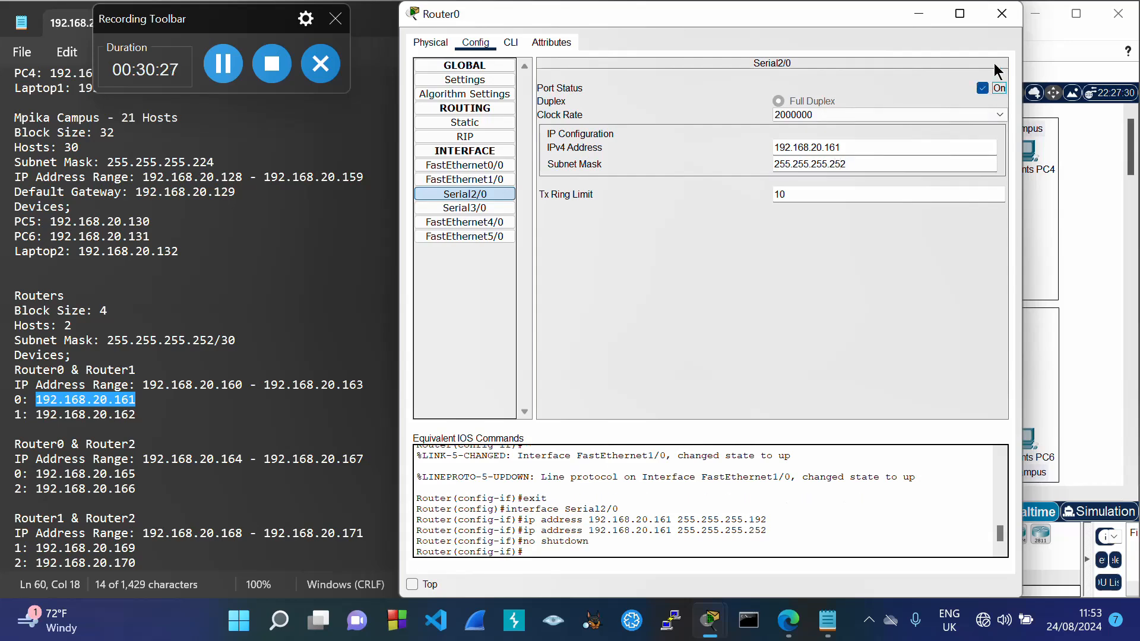
pyautogui.click(1002, 13)
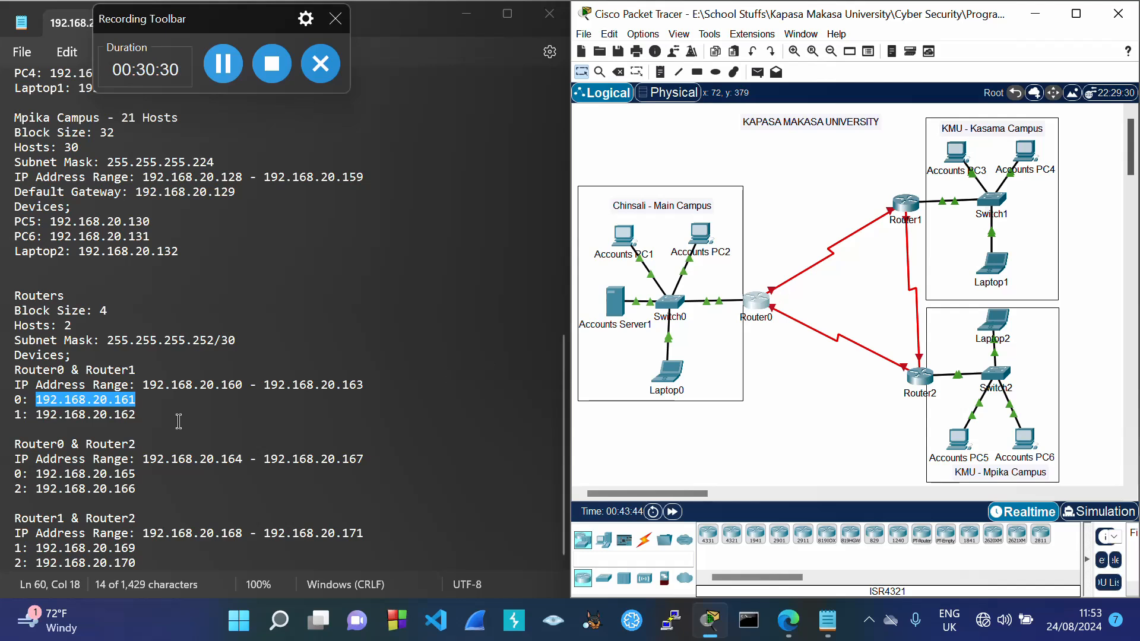
pyautogui.moveTo(36, 415); pyautogui.dragTo(136, 426)
pyautogui.hotkey('ctrl', 'c')
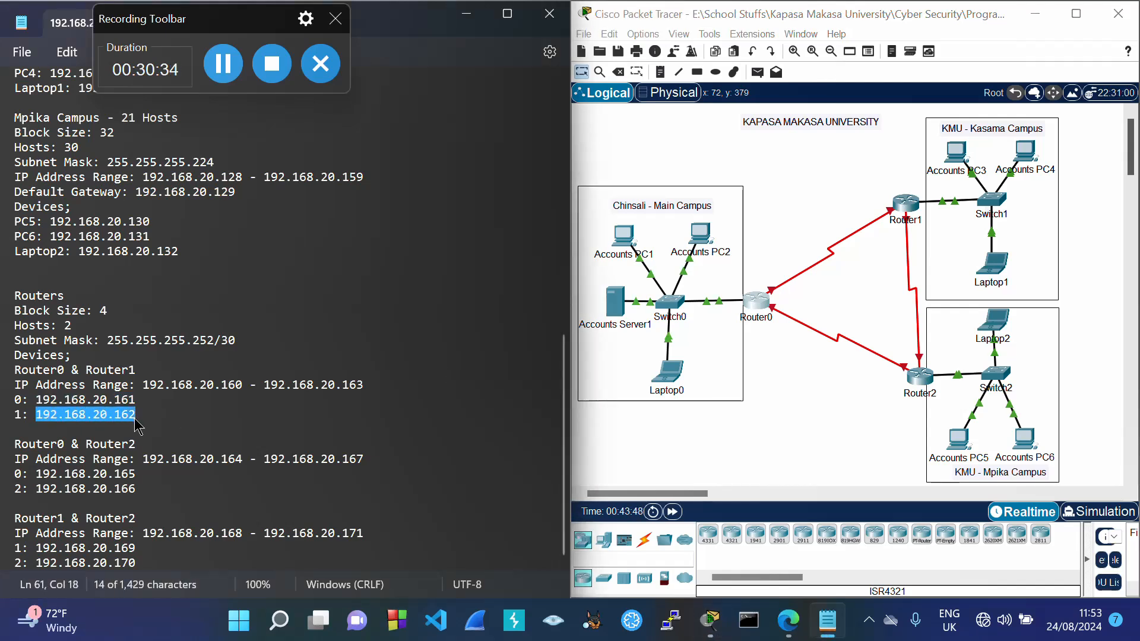
# Step: Set Router1 Serial2/0 to 192.168.20.162/255.255.255.252 and on, then copy 192.168.20.165
pyautogui.click(905, 208)
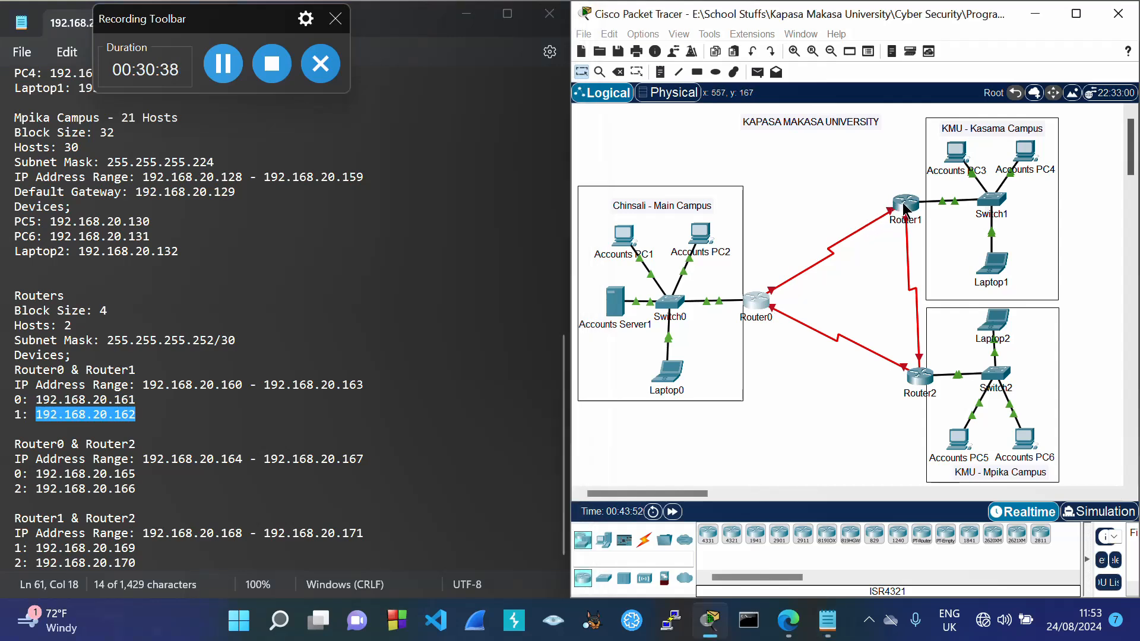
pyautogui.click(489, 194)
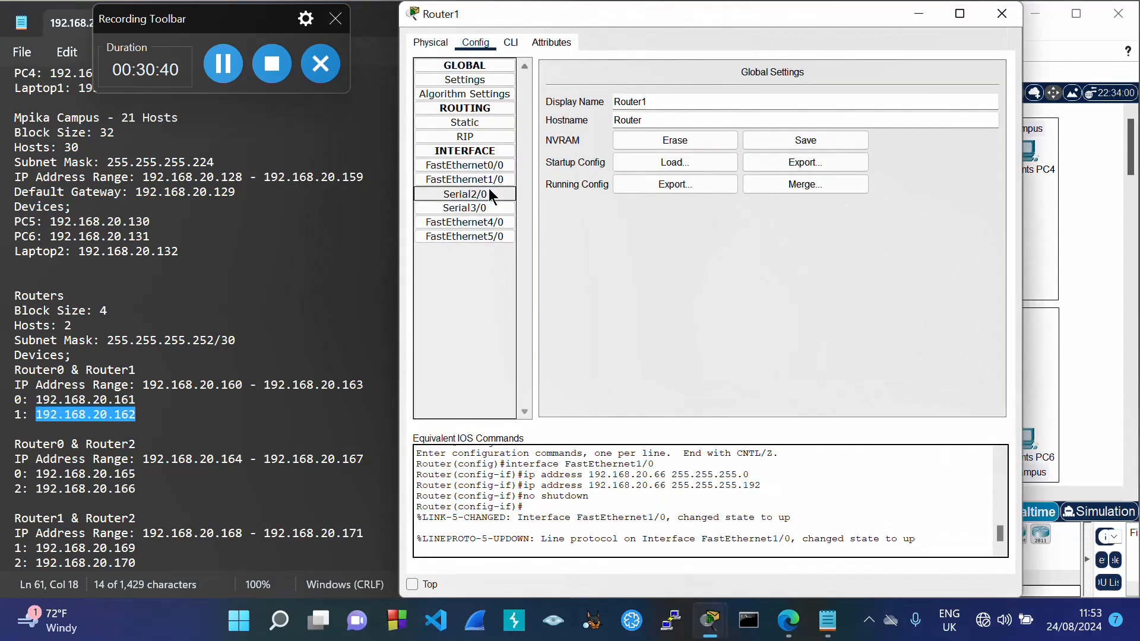
pyautogui.click(792, 145)
pyautogui.hotkey('ctrl', 'v')
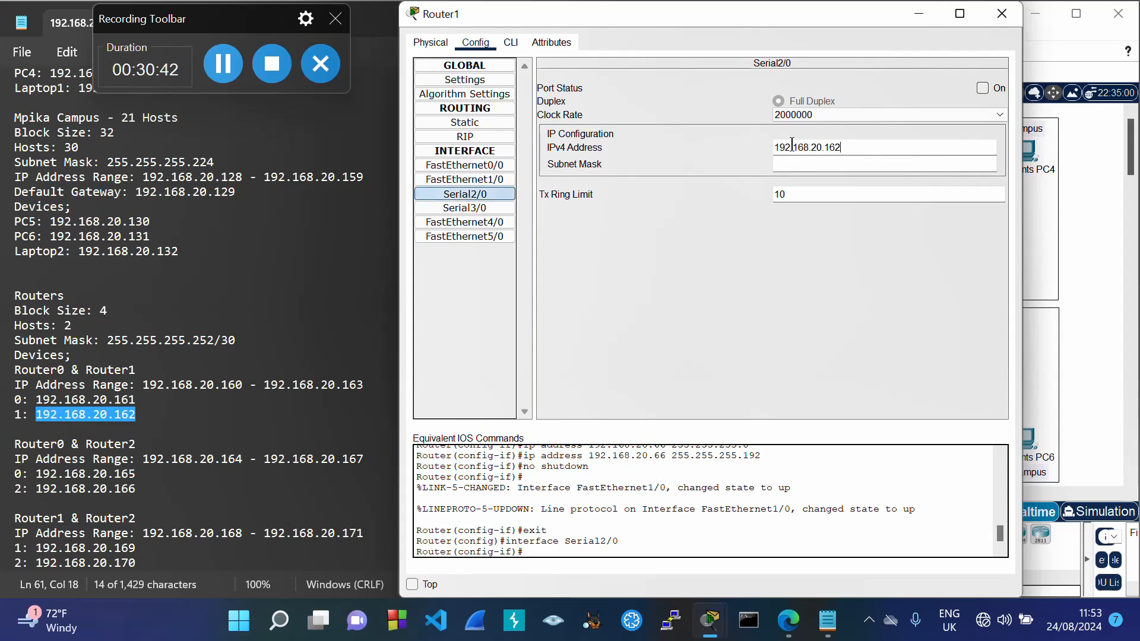
pyautogui.press('Tab')
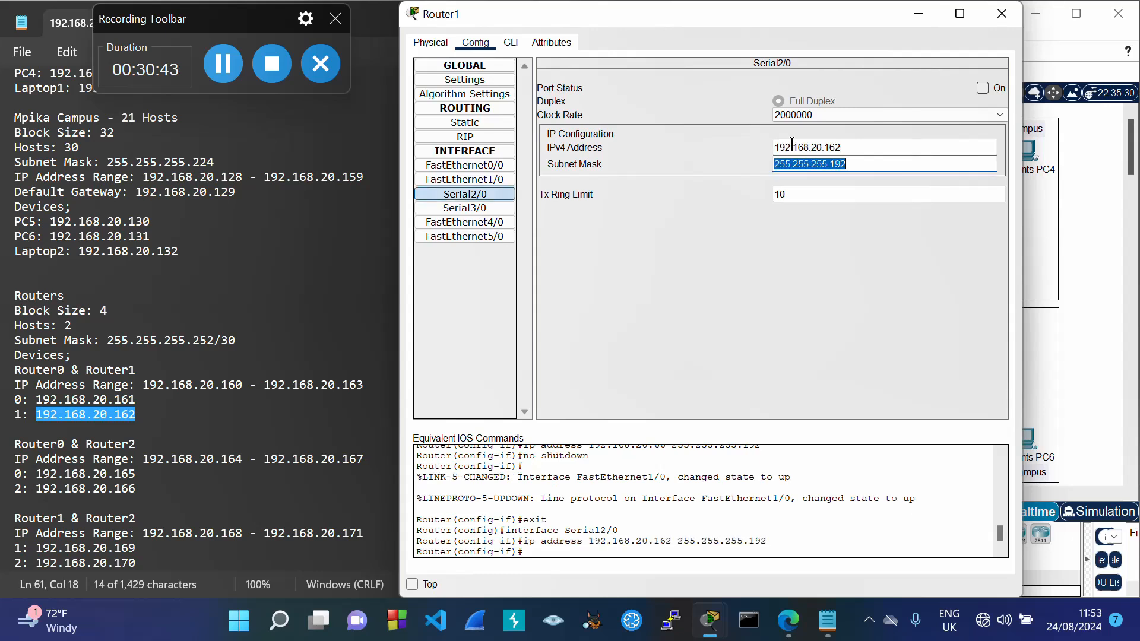
pyautogui.click(853, 166)
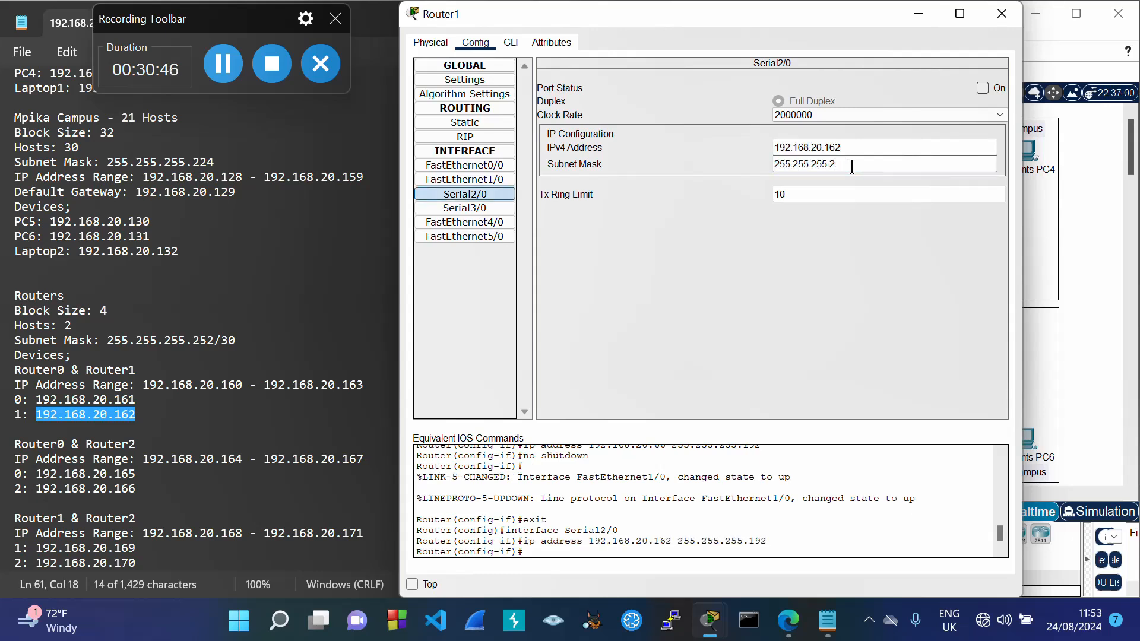
pyautogui.click(981, 89)
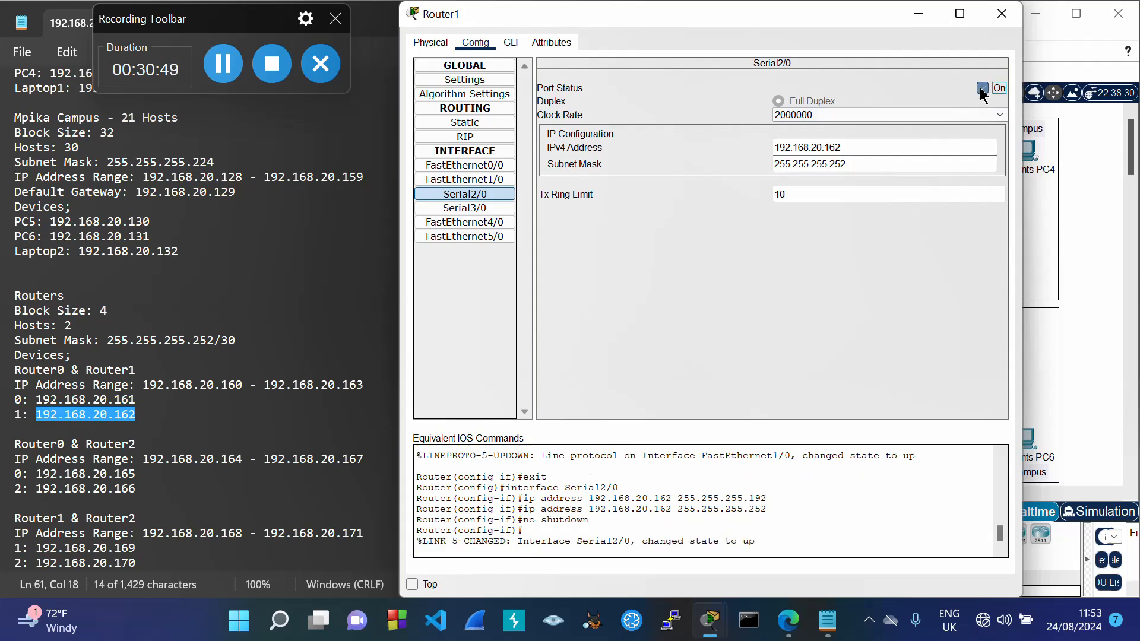
pyautogui.click(999, 21)
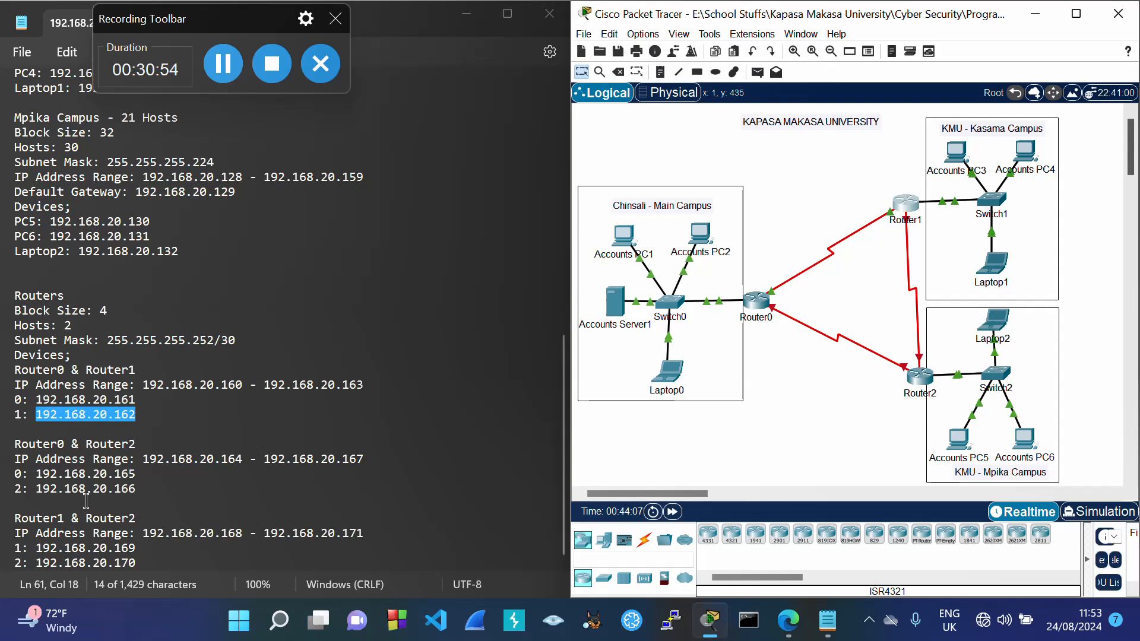
pyautogui.moveTo(39, 474); pyautogui.dragTo(136, 475)
pyautogui.hotkey('ctrl', 'c')
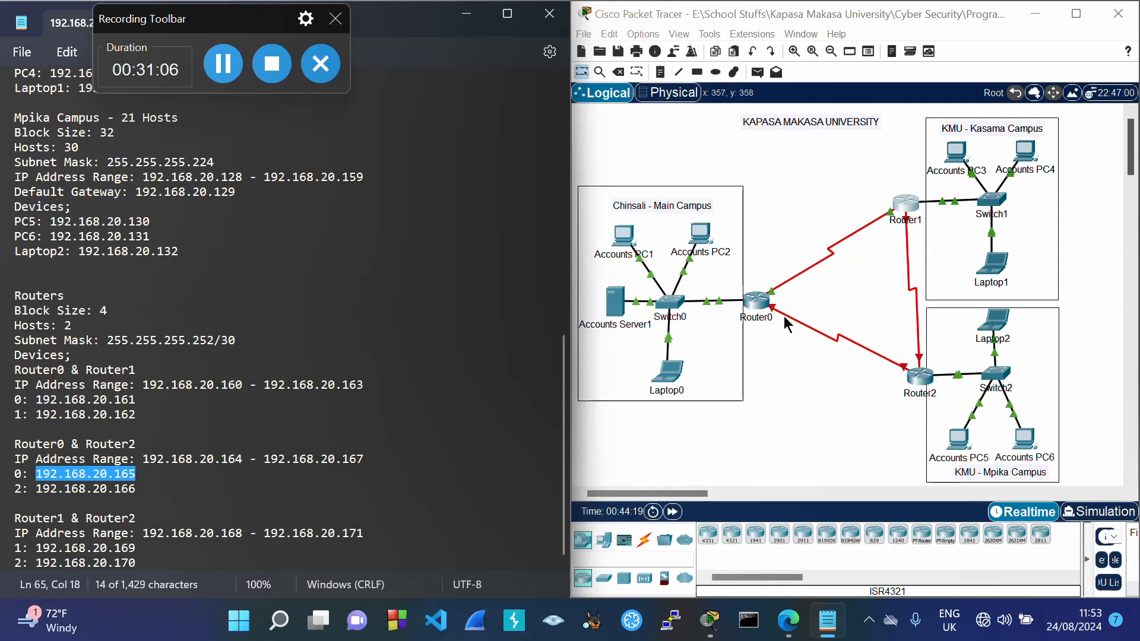
# Step: Set Router0 Serial3/0 to 192.168.20.165/255.255.255.252 and on, then copy 192.168.20.166 for Router2
pyautogui.click(759, 304)
pyautogui.click(759, 304)
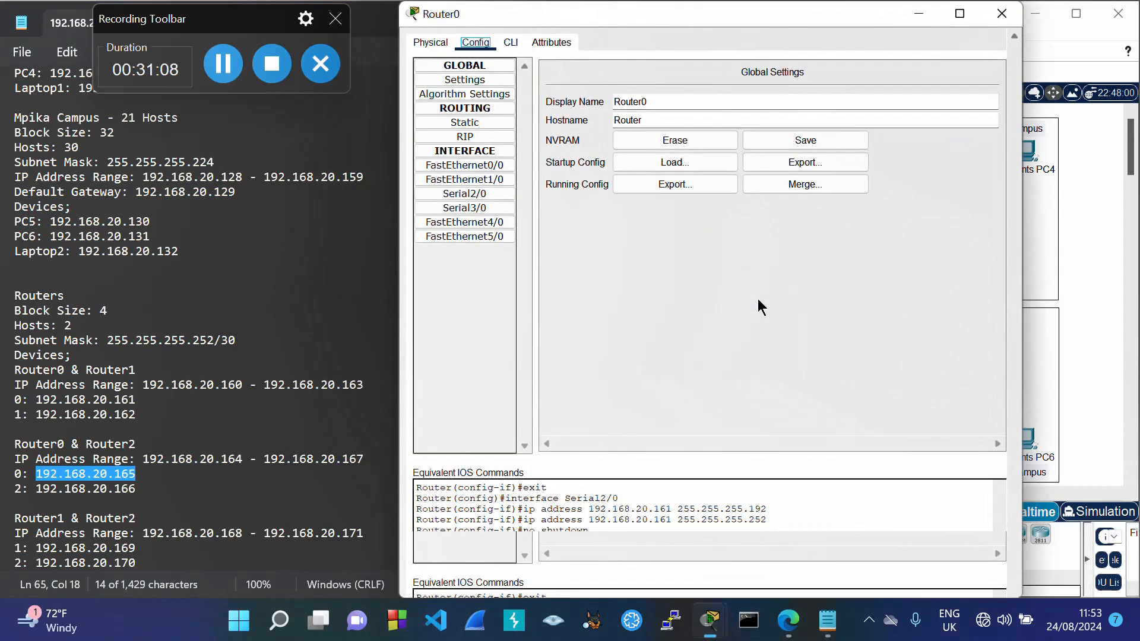
pyautogui.click(501, 208)
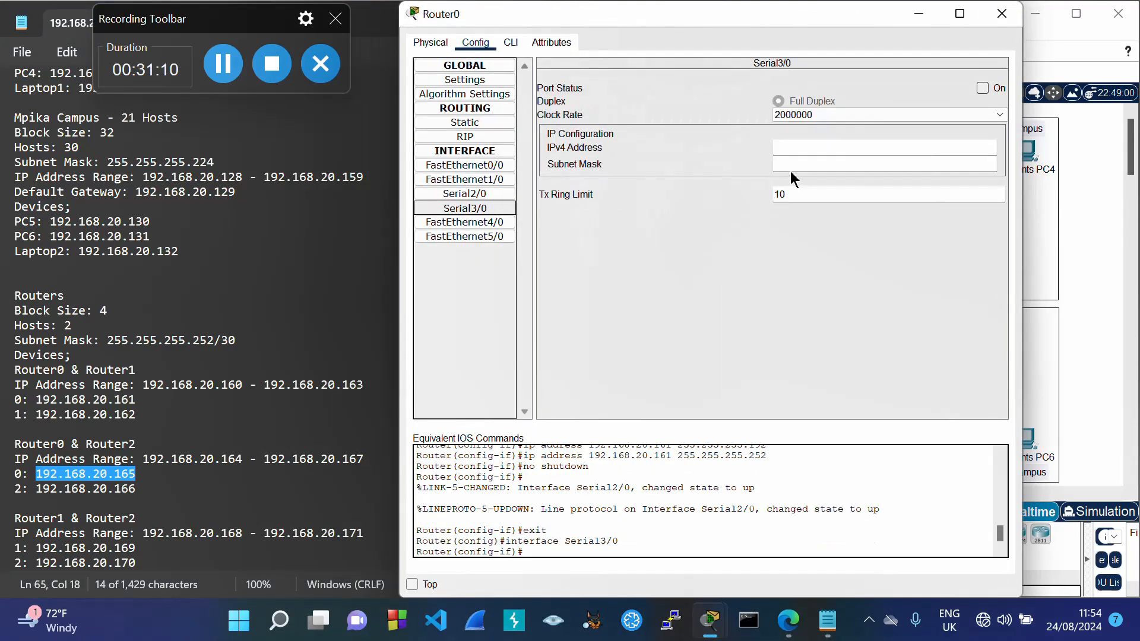
pyautogui.click(803, 148)
pyautogui.hotkey('ctrl', 'v')
pyautogui.press('Tab')
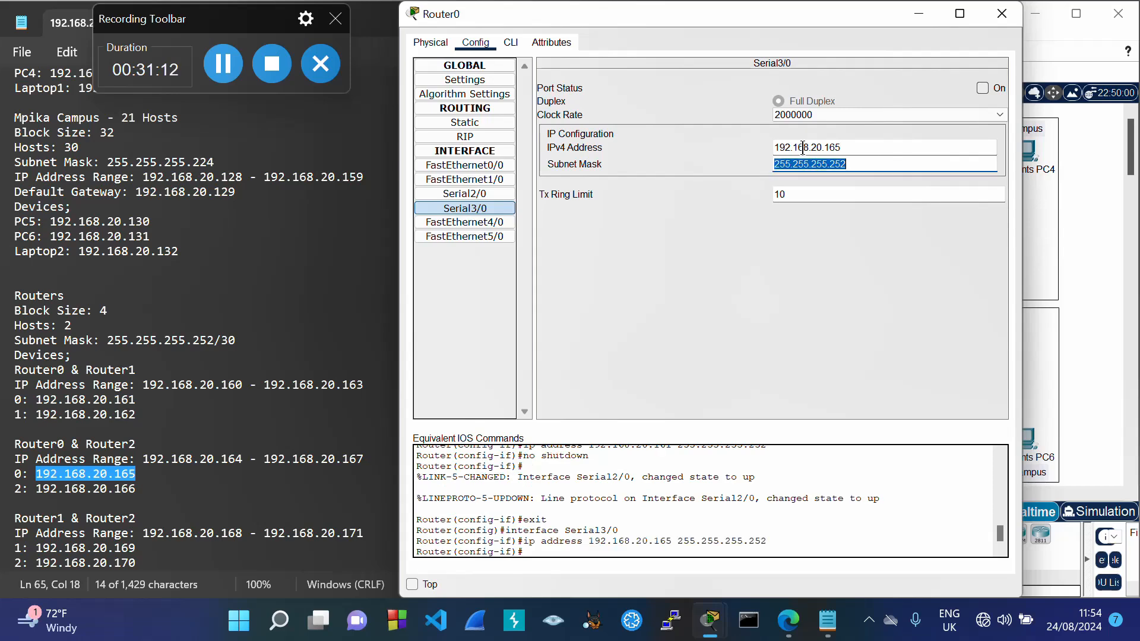
pyautogui.click(989, 88)
pyautogui.click(1002, 14)
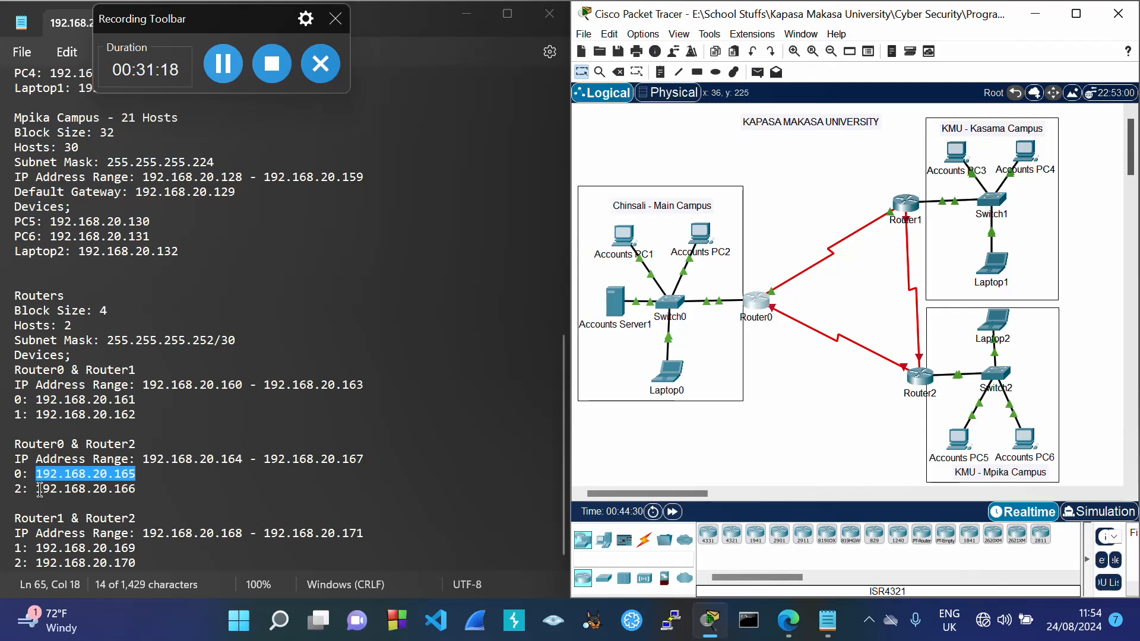
pyautogui.moveTo(121, 489)
pyautogui.mouseDown()
pyautogui.moveTo(56, 495)
pyautogui.moveTo(138, 497)
pyautogui.mouseUp()
pyautogui.hotkey('ctrl', 'c')
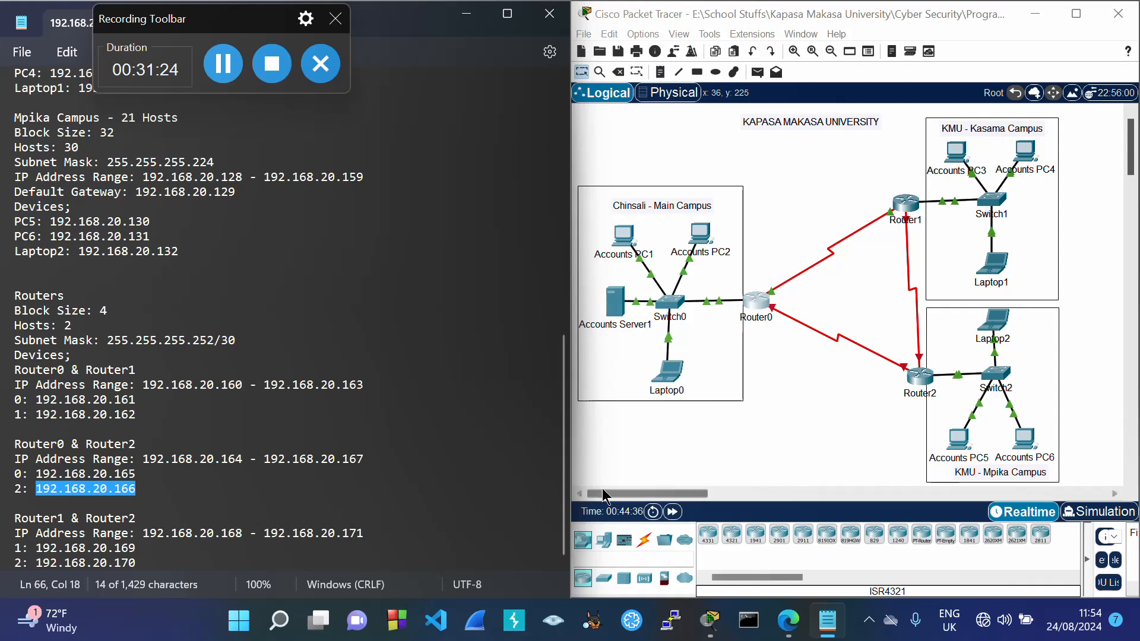
pyautogui.click(920, 380)
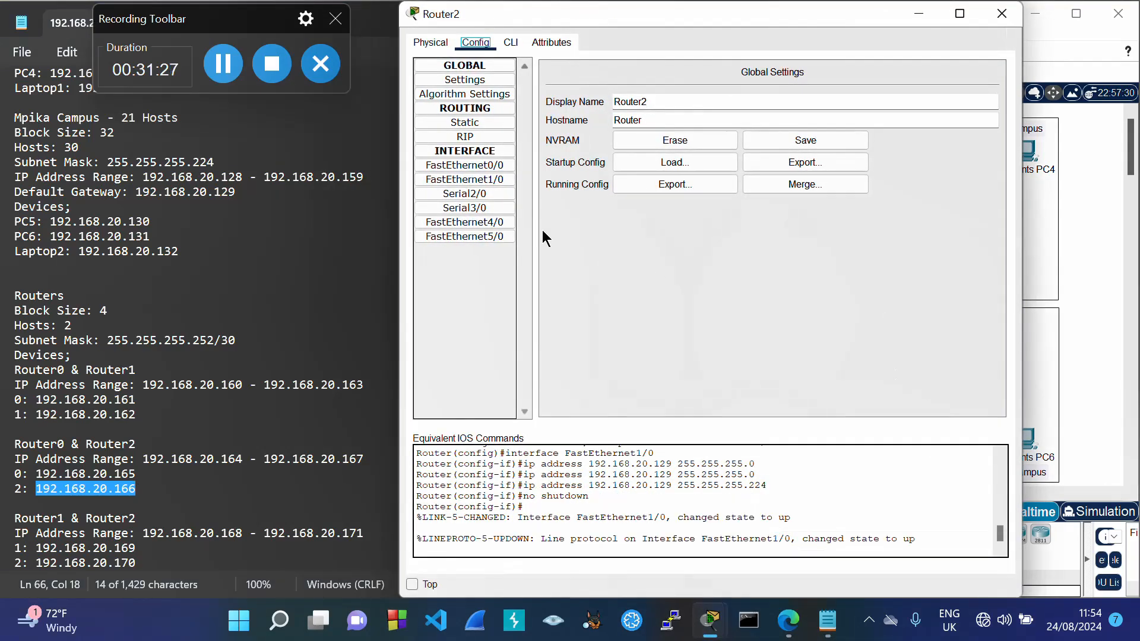
# Step: Give Router2's Serial3/0 the address 192.168.20.166 with subnet mask 255.255.255.252
pyautogui.click(464, 208)
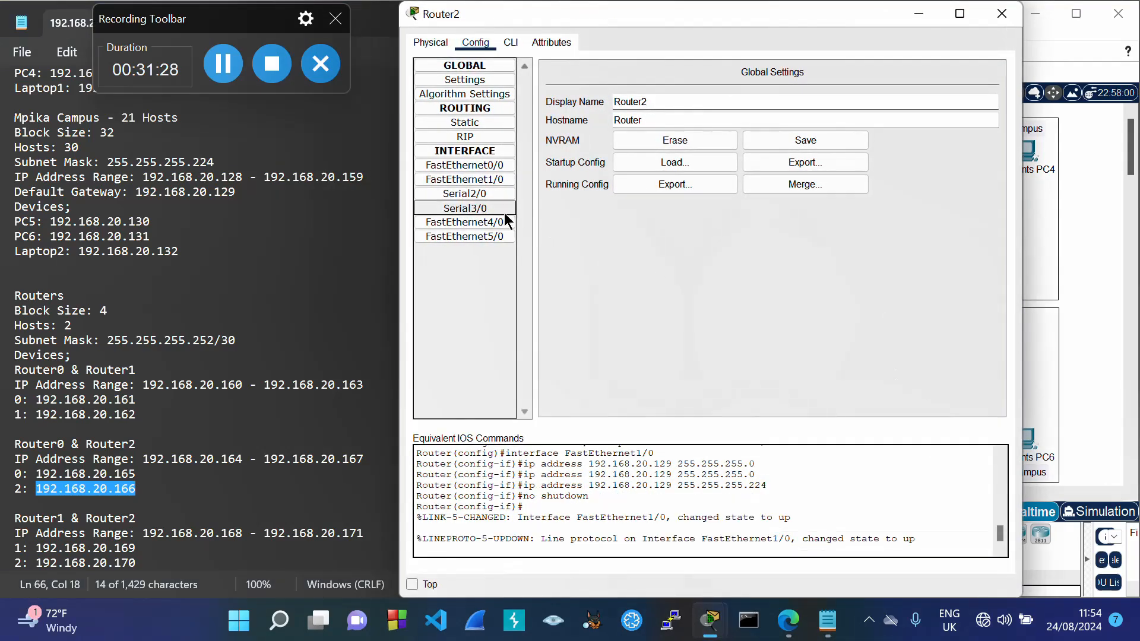
pyautogui.click(782, 149)
pyautogui.hotkey('ctrl', 'v')
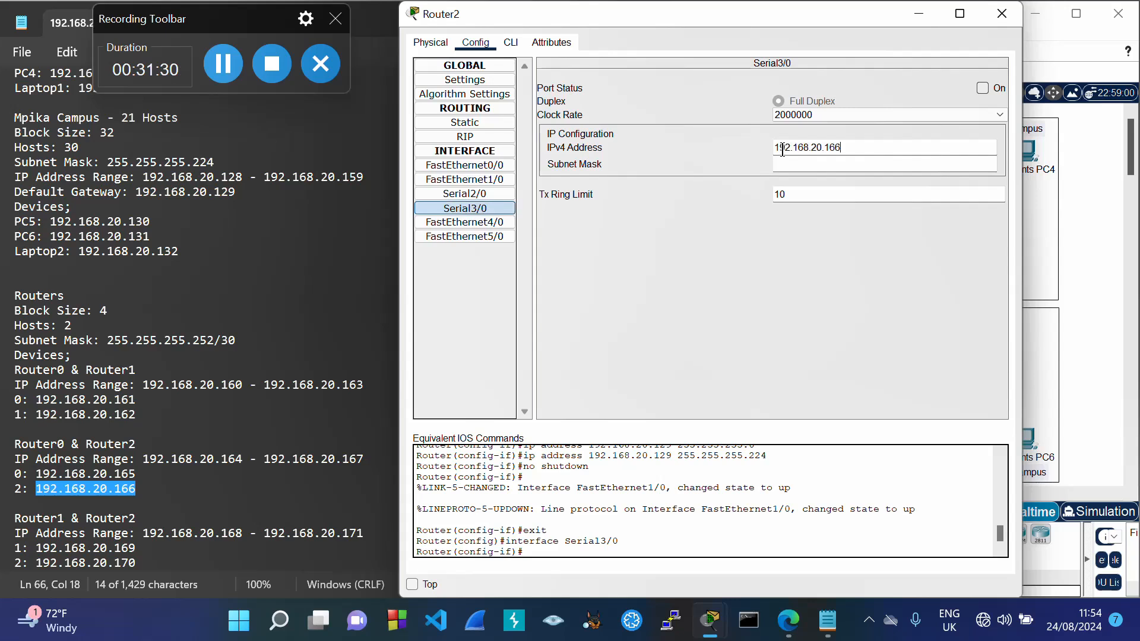
pyautogui.press('Tab')
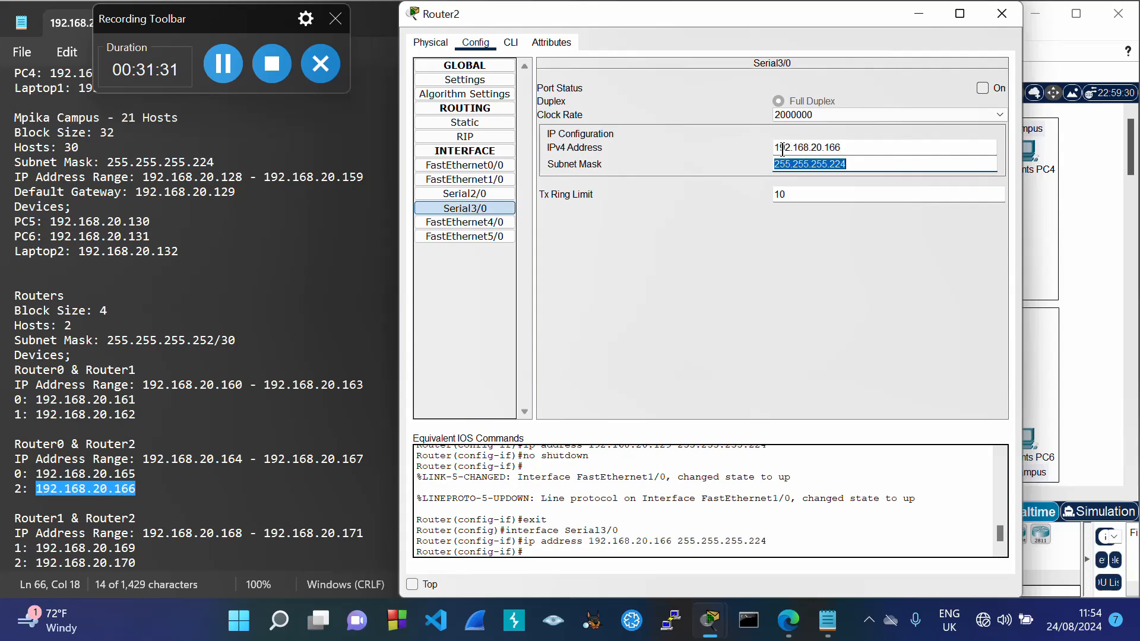
pyautogui.click(852, 163)
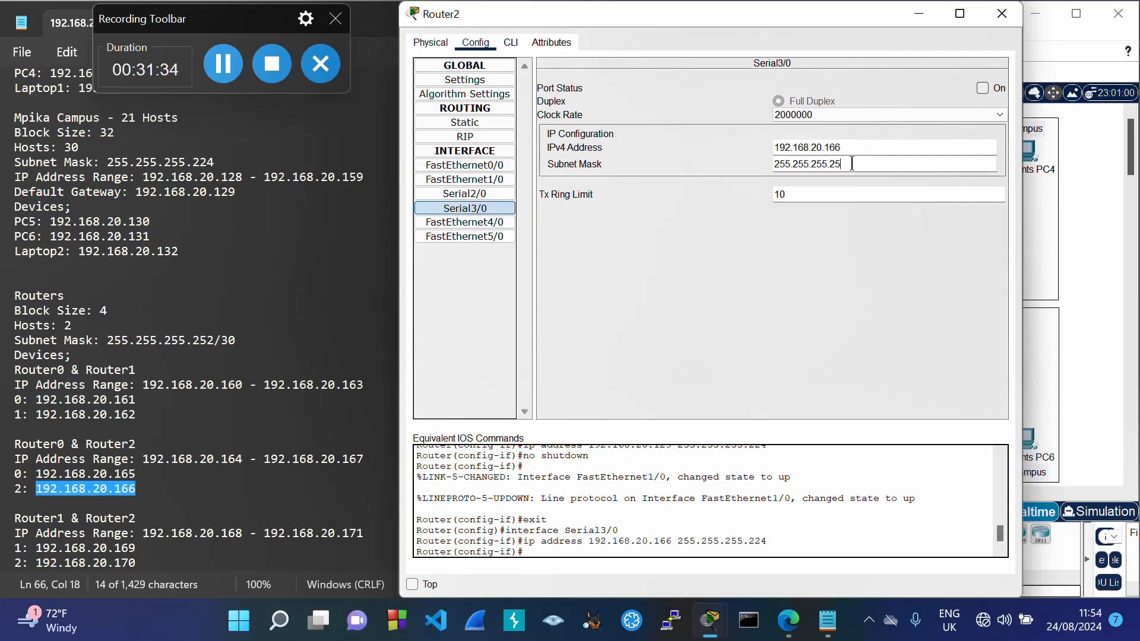
pyautogui.write('252')
# Step: Turn on Router2's Serial3/0 port, then copy Router1's 192.168.20.169 from the plan
pyautogui.click(982, 88)
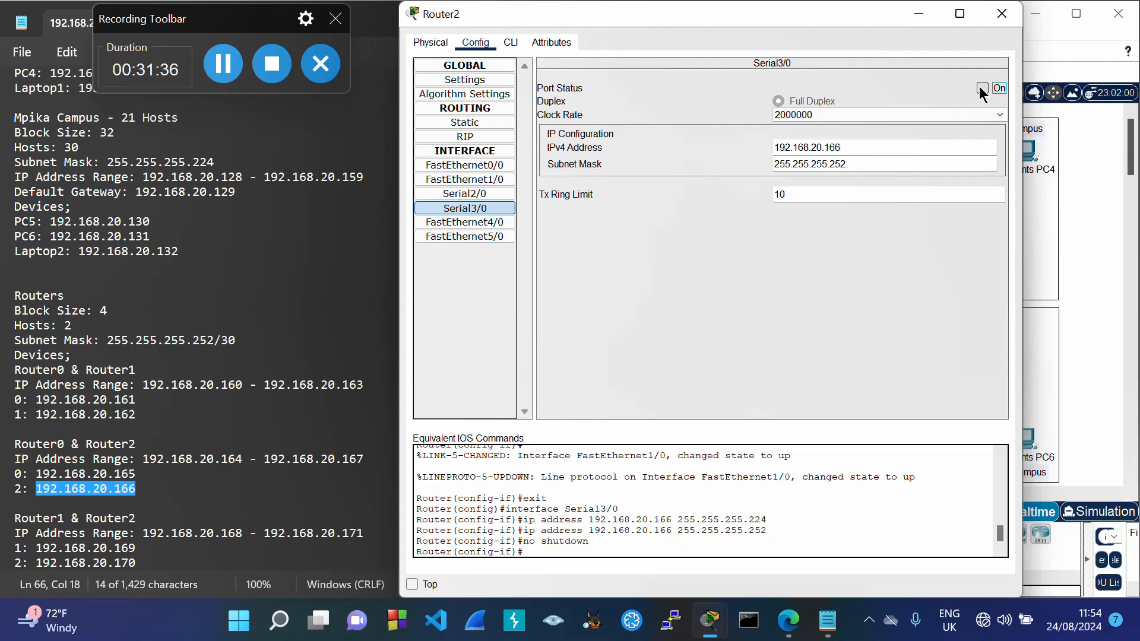
pyautogui.click(1001, 13)
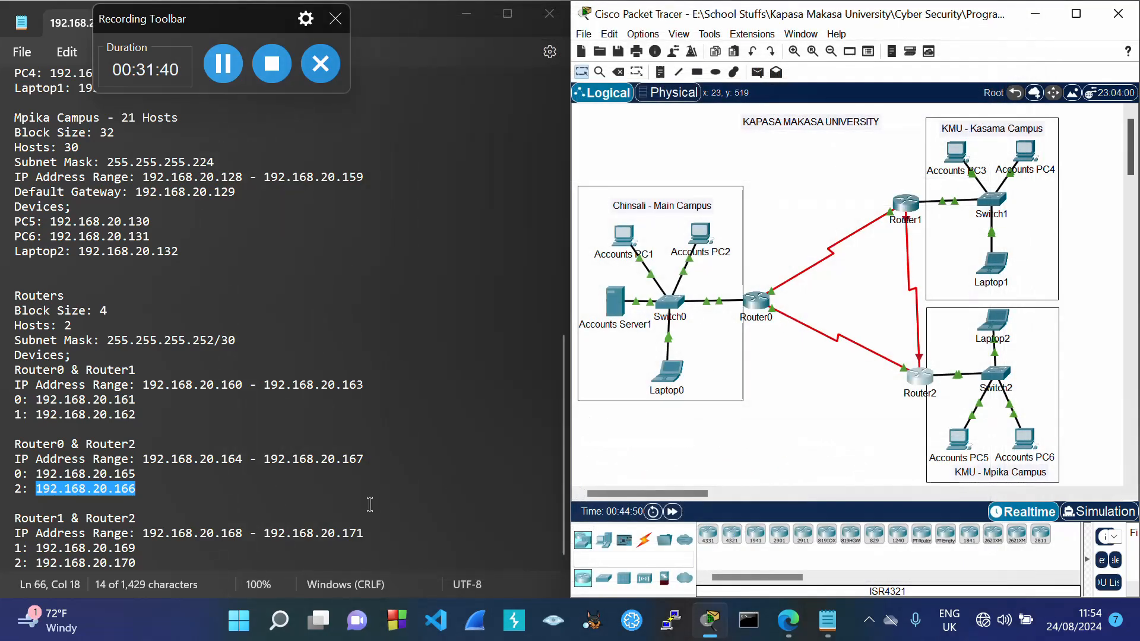
pyautogui.moveTo(37, 547); pyautogui.dragTo(142, 561)
pyautogui.hotkey('ctrl', 'c')
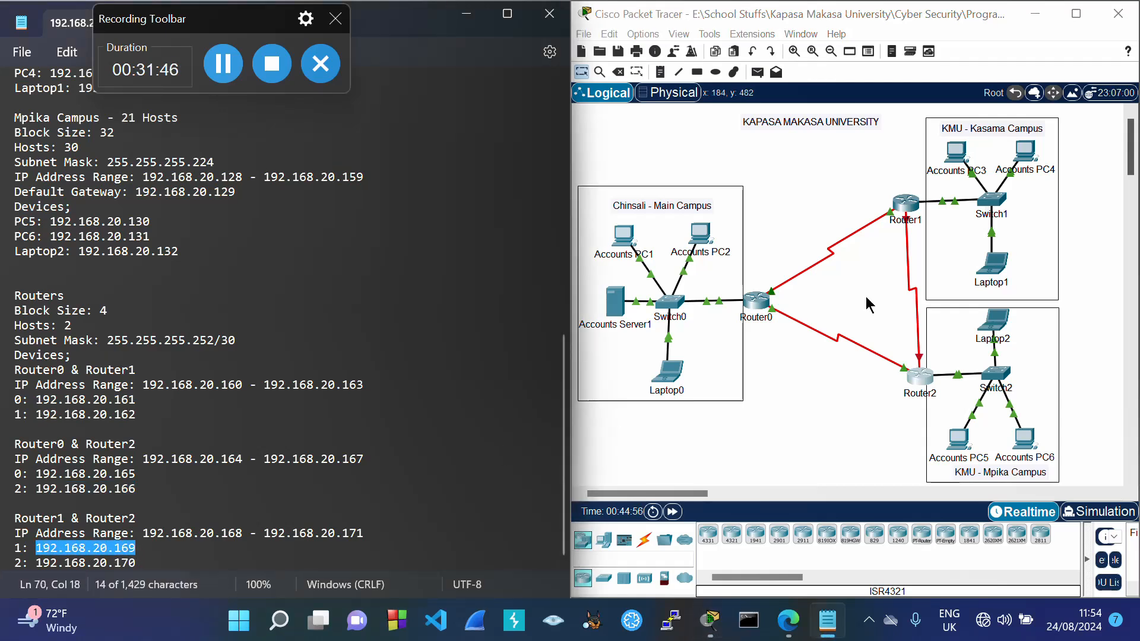
# Step: Assign Router1's Serial3/0 the address 192.168.20.169 with mask 255.255.255.252
pyautogui.click(905, 212)
pyautogui.click(496, 209)
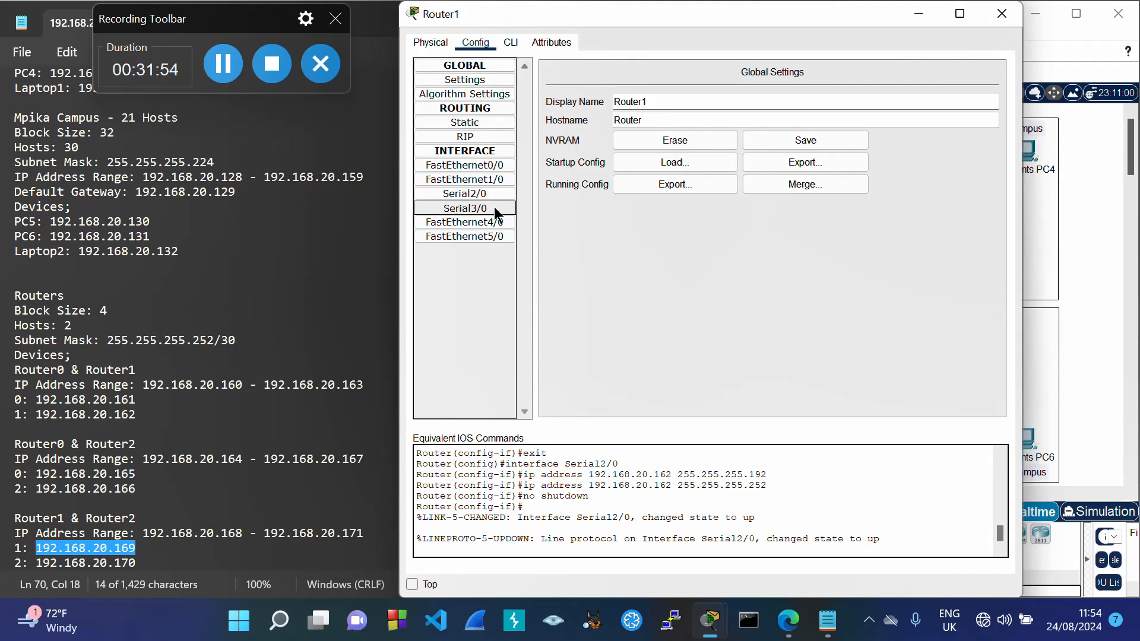
pyautogui.click(801, 147)
pyautogui.hotkey('ctrl', 'v')
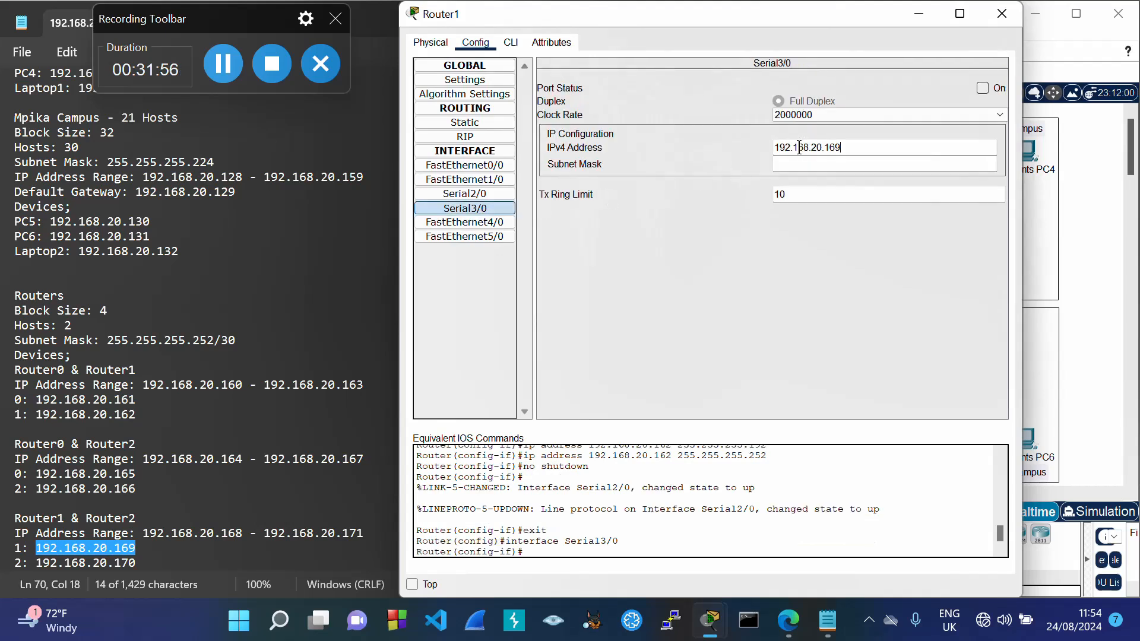
pyautogui.press('Tab')
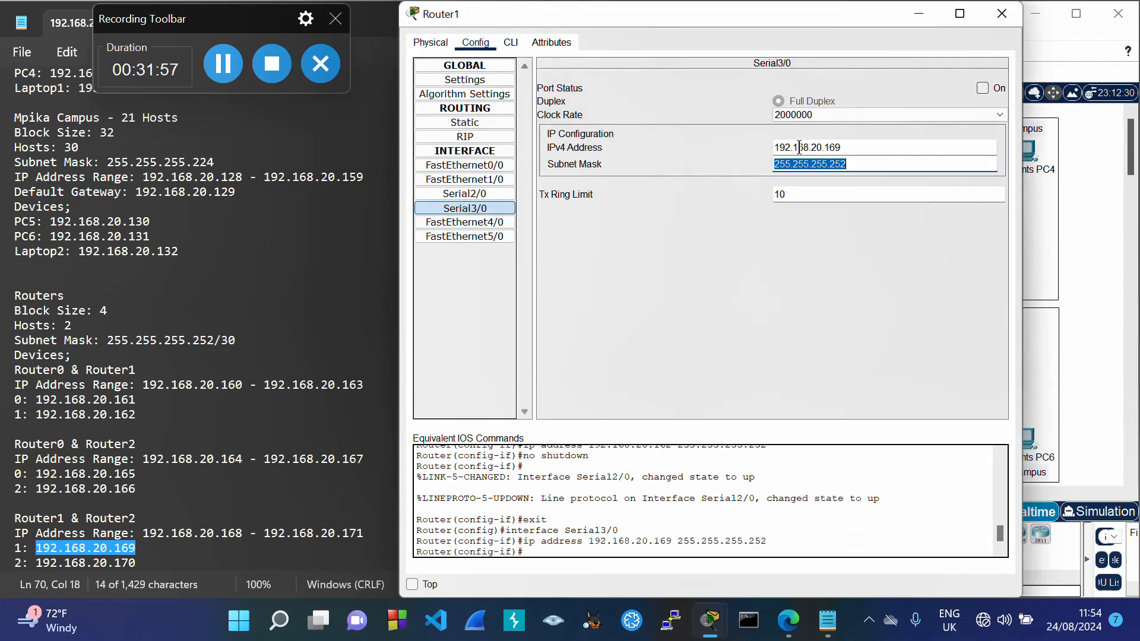
# Step: Switch Router1's Serial3/0 port on, then copy Router2's 192.168.20.170 from the plan
pyautogui.click(983, 88)
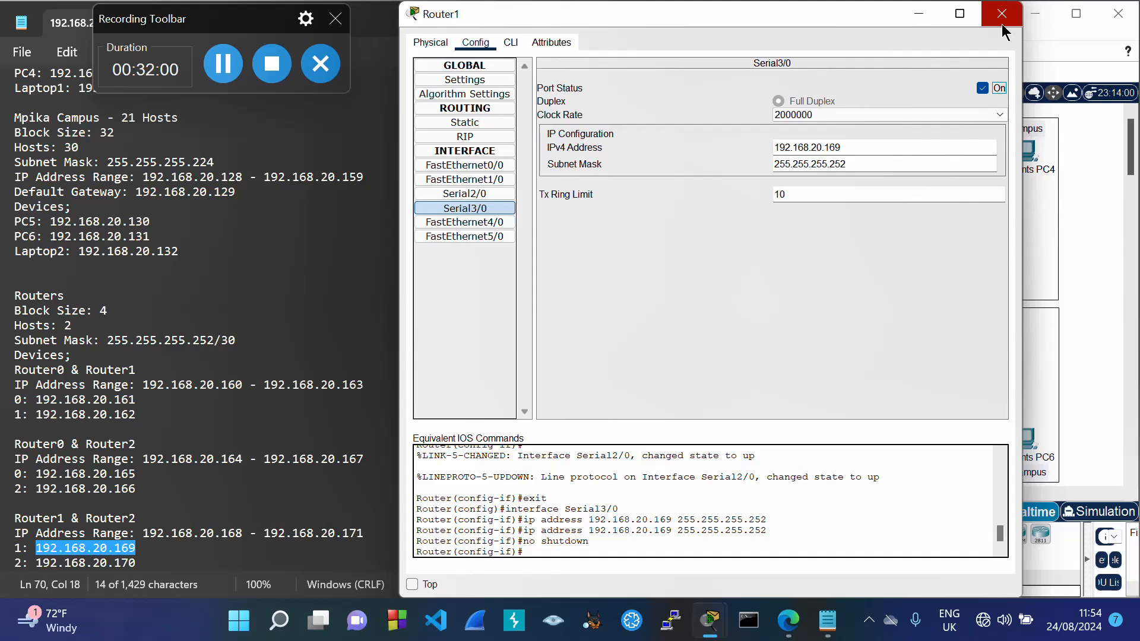
pyautogui.click(1002, 24)
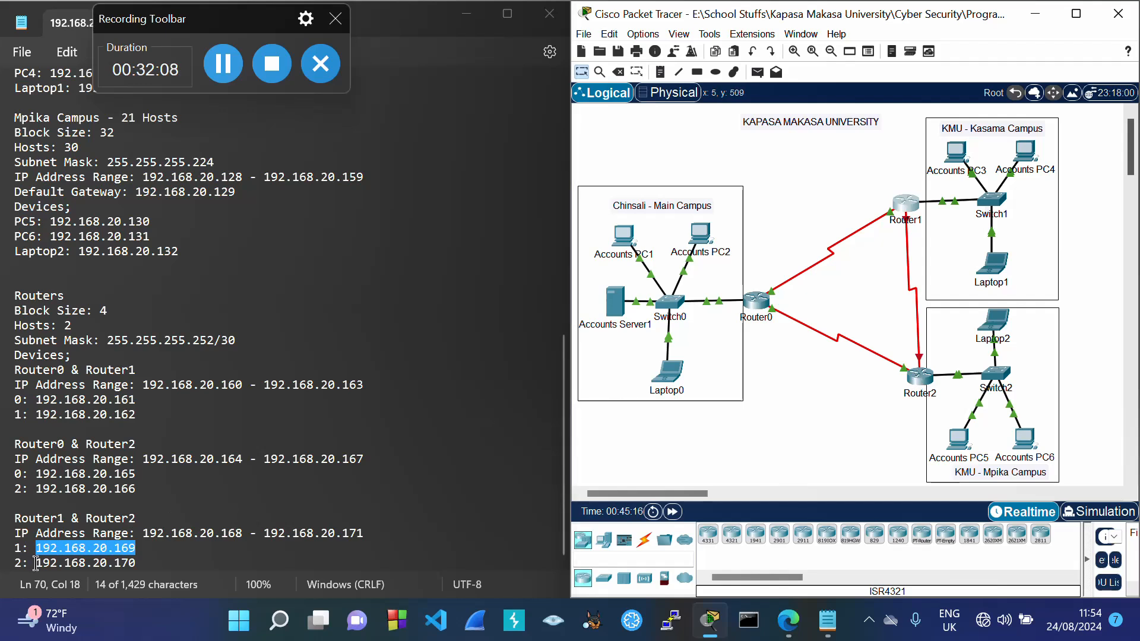
pyautogui.moveTo(36, 563); pyautogui.dragTo(139, 573)
pyautogui.hotkey('ctrl', 'c')
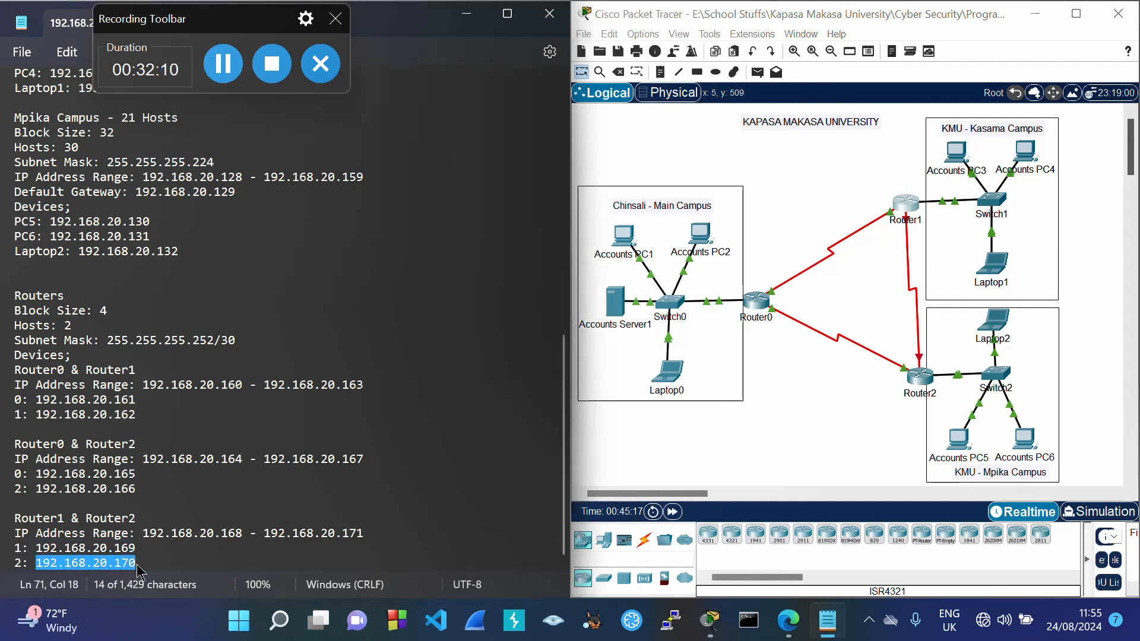
# Step: Set Router2's Serial2/0 to 192.168.20.170, mask 255.255.255.252, and switch the port on
pyautogui.click(924, 377)
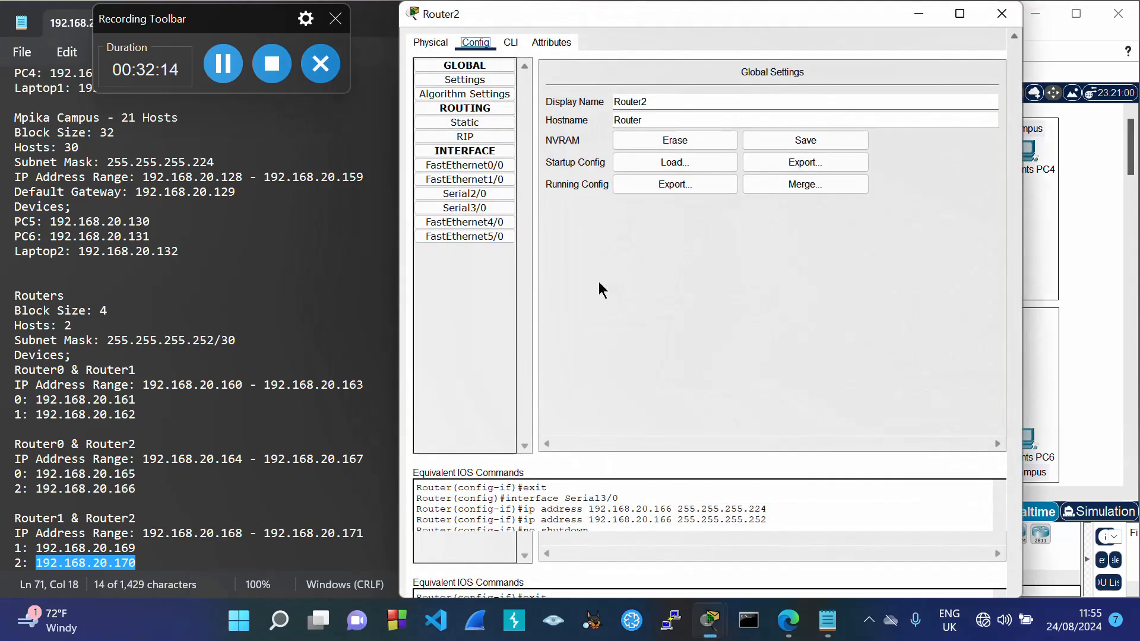
pyautogui.click(483, 196)
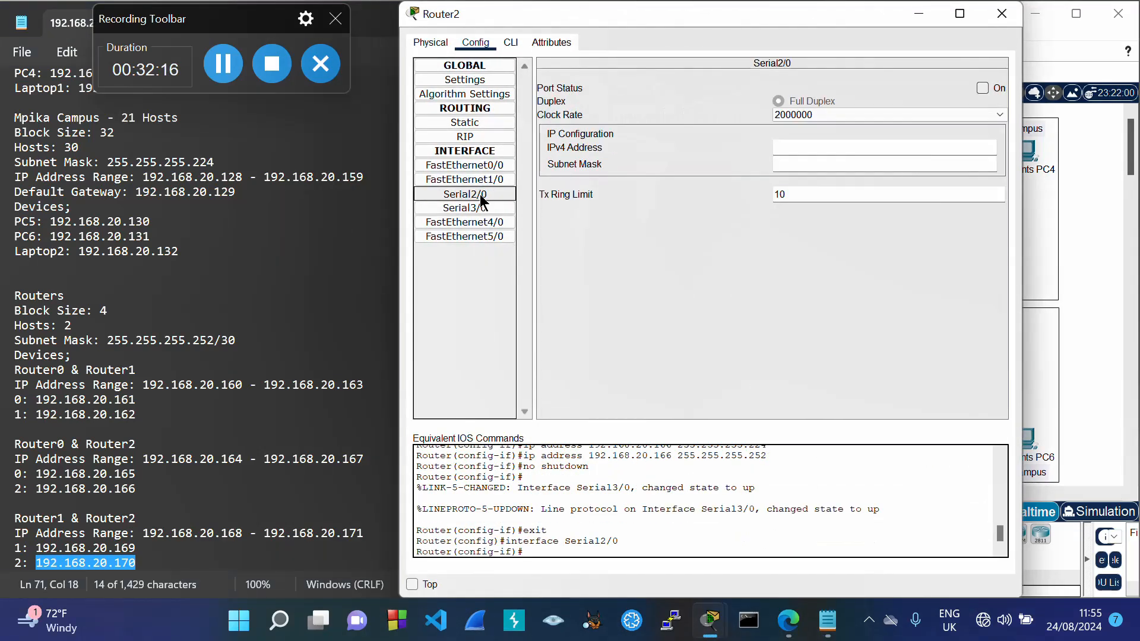
pyautogui.click(798, 150)
pyautogui.hotkey('ctrl', 'v')
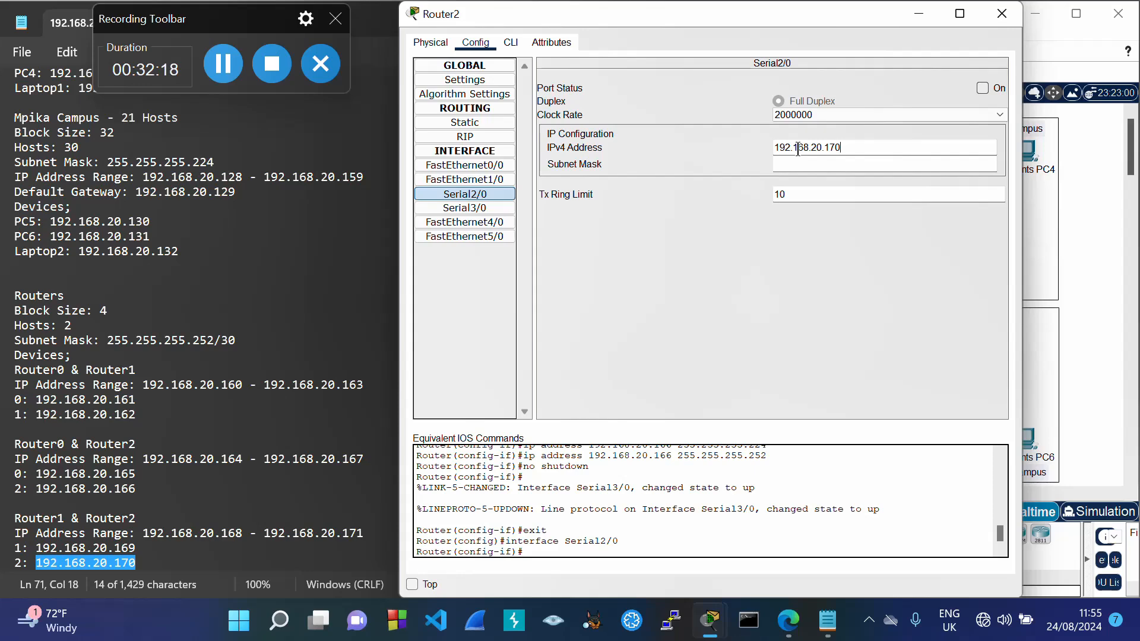
pyautogui.press('Tab')
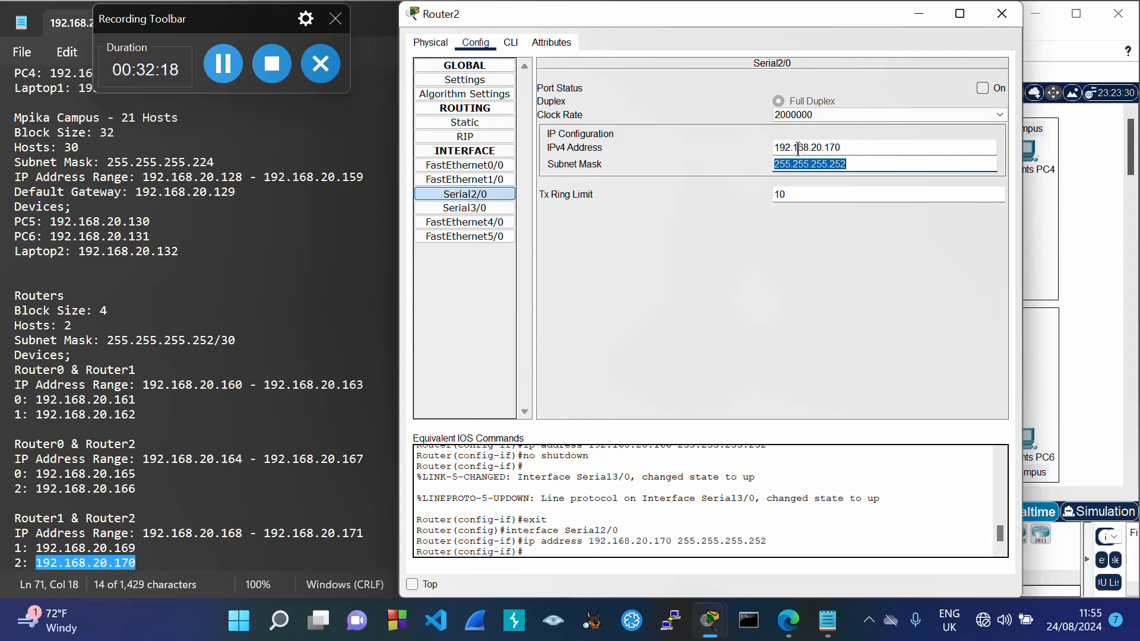
pyautogui.click(984, 88)
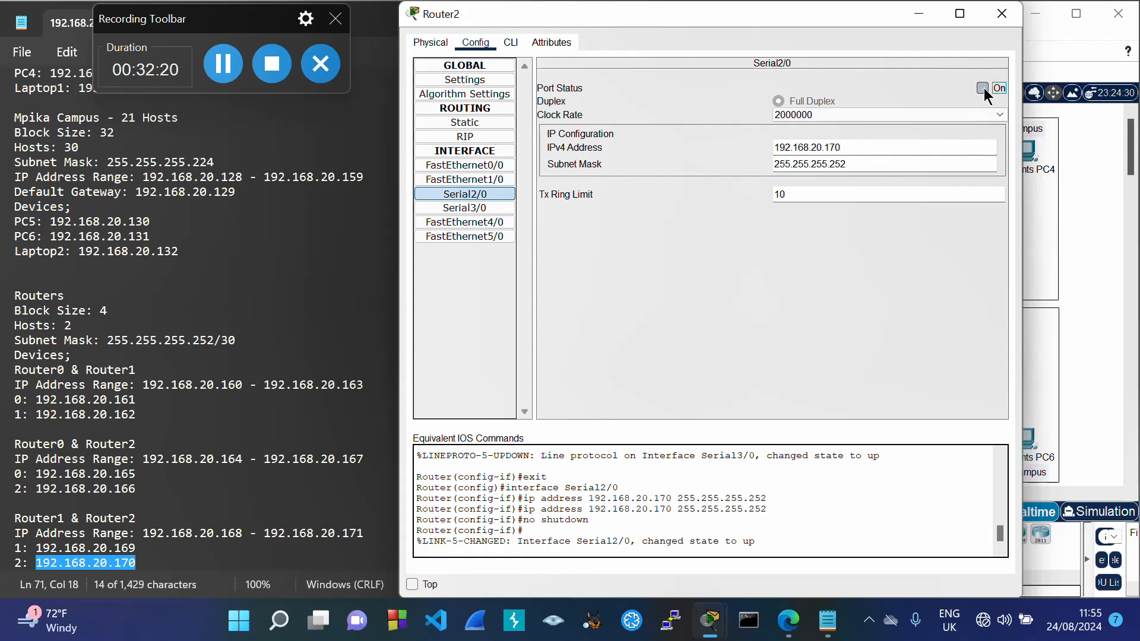
pyautogui.click(1002, 14)
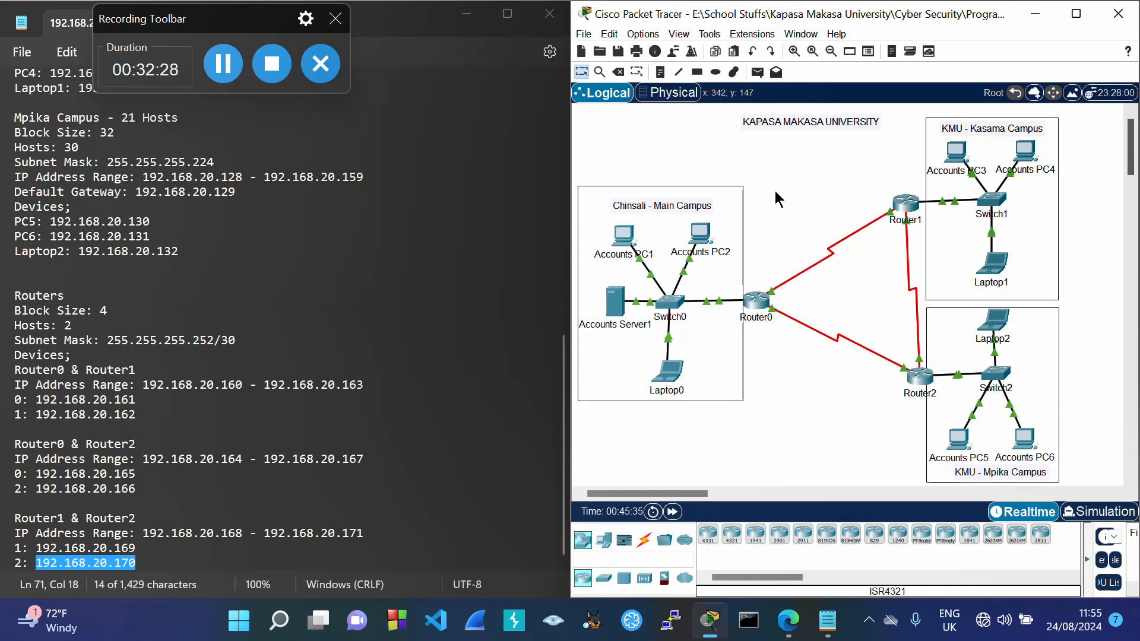
pyautogui.moveTo(708, 233)
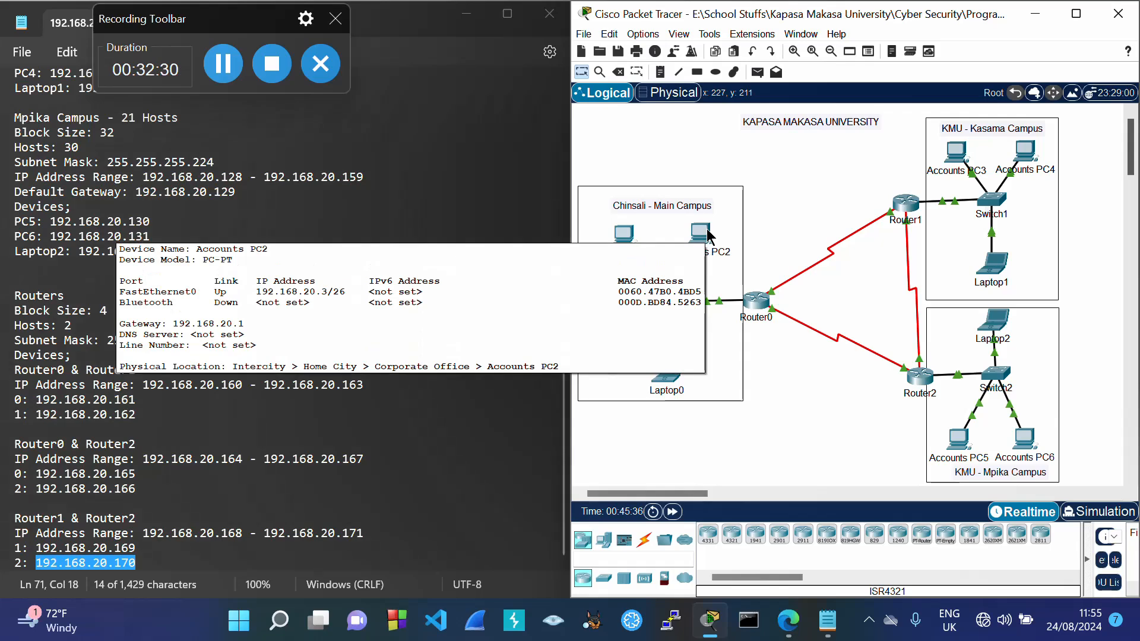
# Step: Run 'ping 192.168.20.3' from Accounts PC1's command prompt and confirm four replies
pyautogui.click(627, 233)
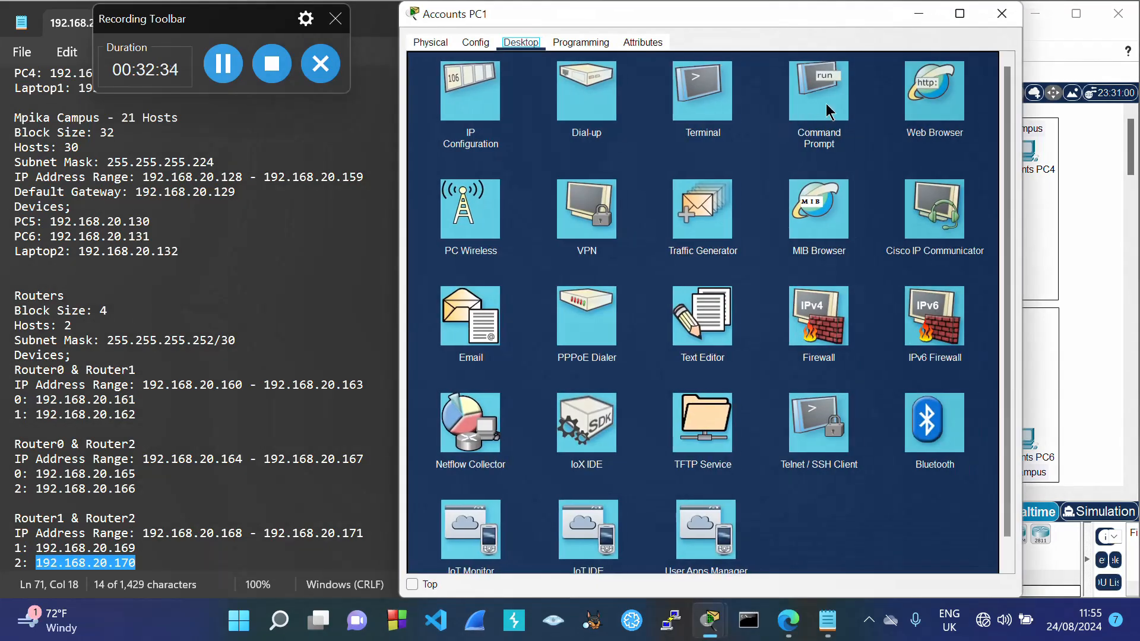
pyautogui.click(827, 104)
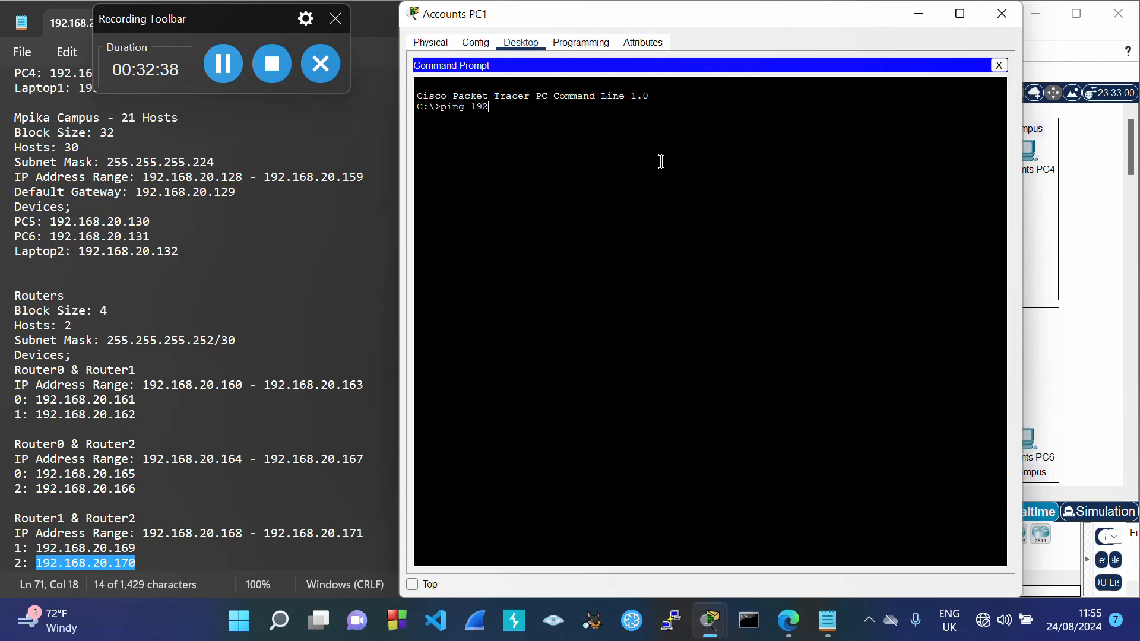
pyautogui.write('ping 192.168.20.3')
pyautogui.press('Return')
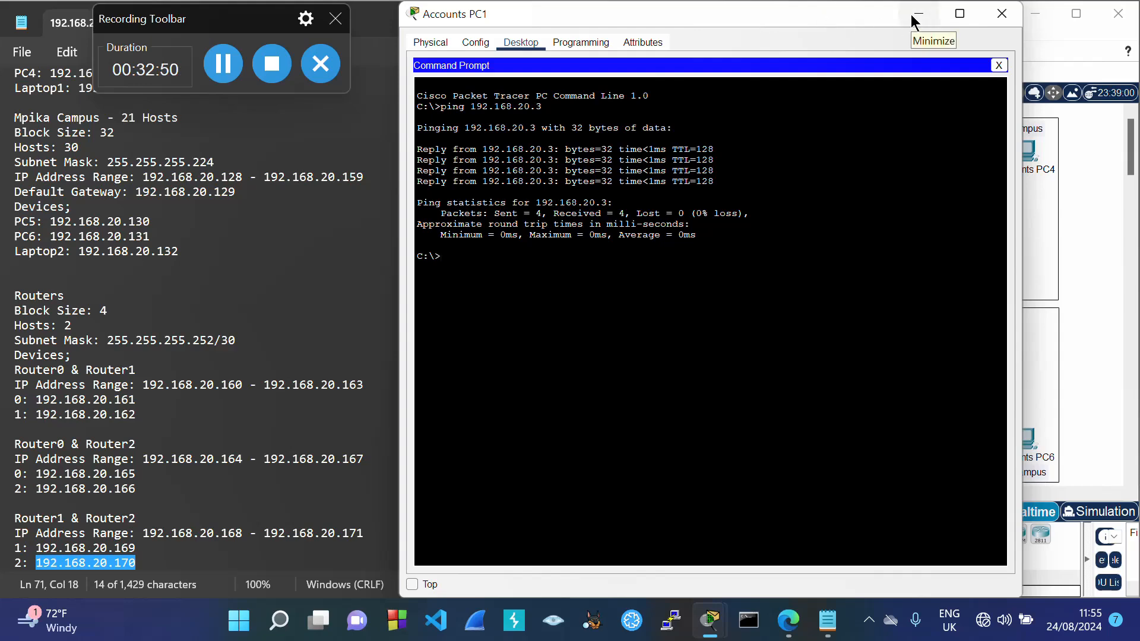
pyautogui.click(999, 21)
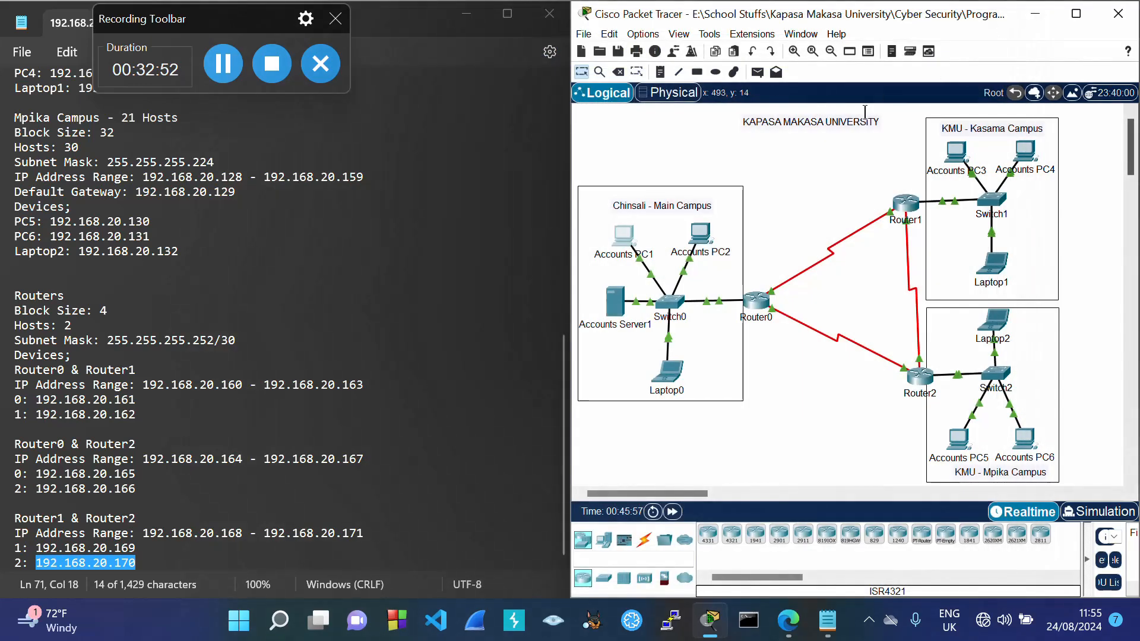
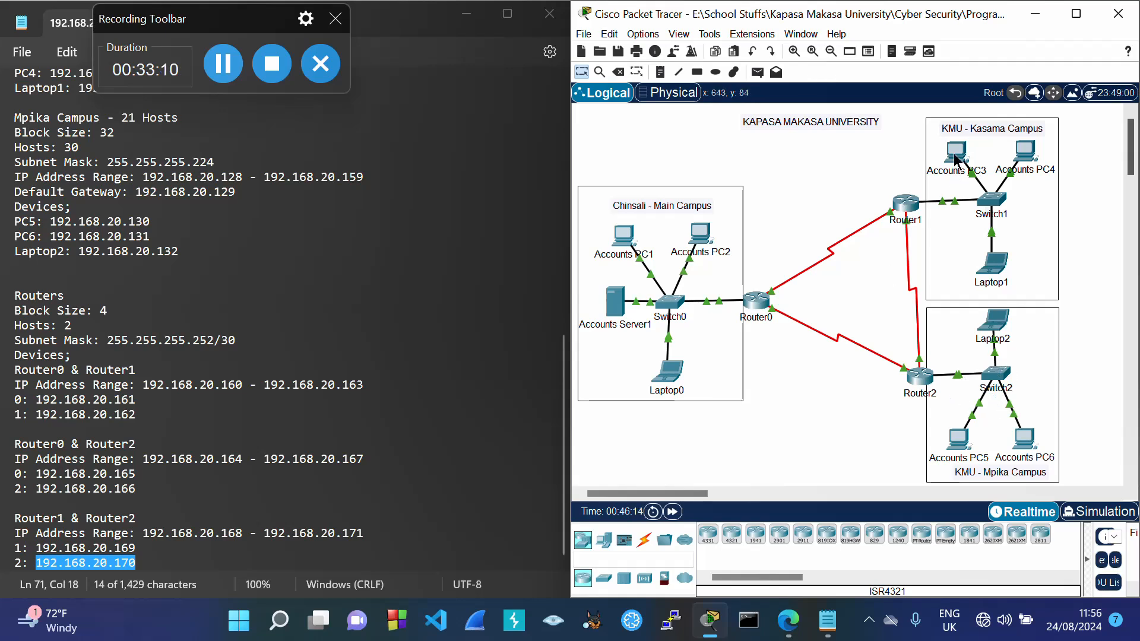
# Step: Ping 192.168.20.67 from Accounts PC1 and confirm the 'Destination host unreachable' replies
pyautogui.moveTo(956, 158)
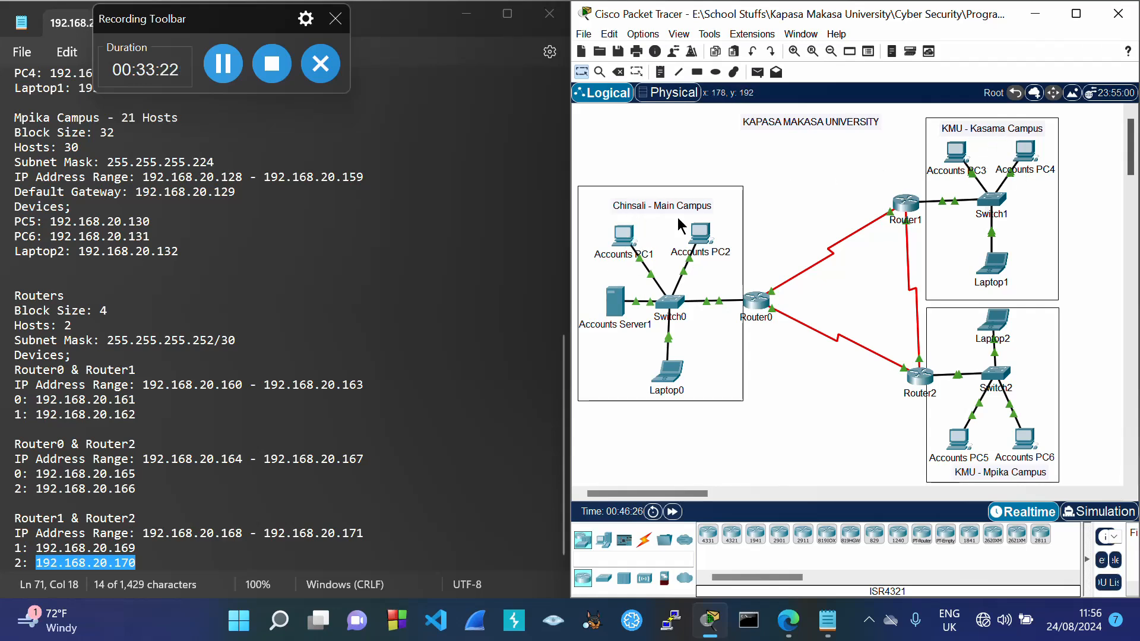
pyautogui.click(629, 240)
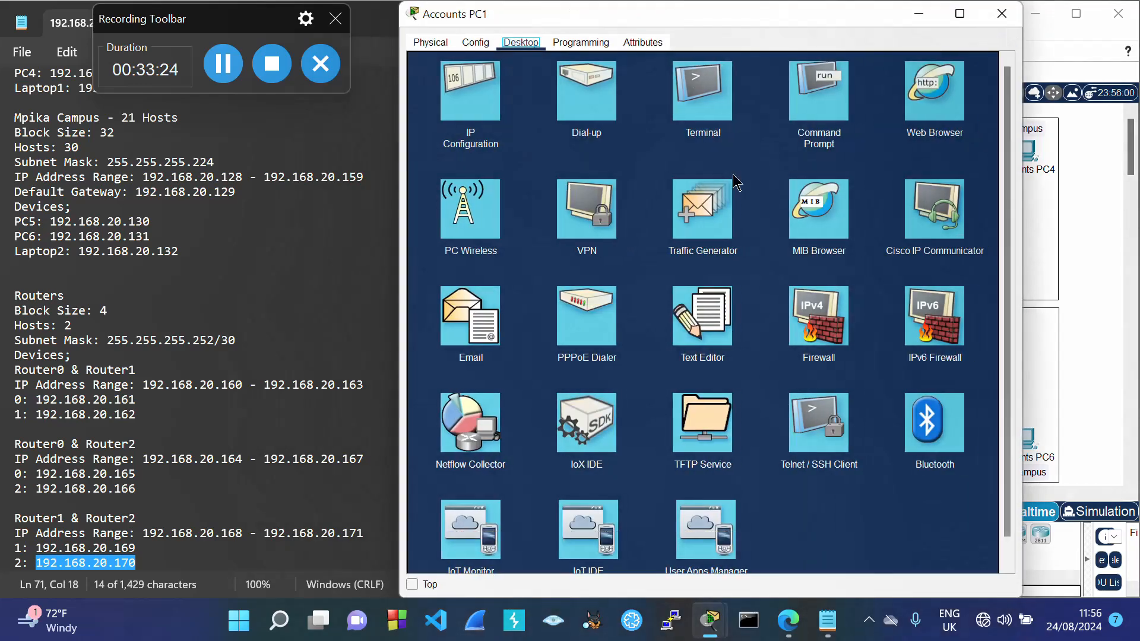
pyautogui.click(830, 107)
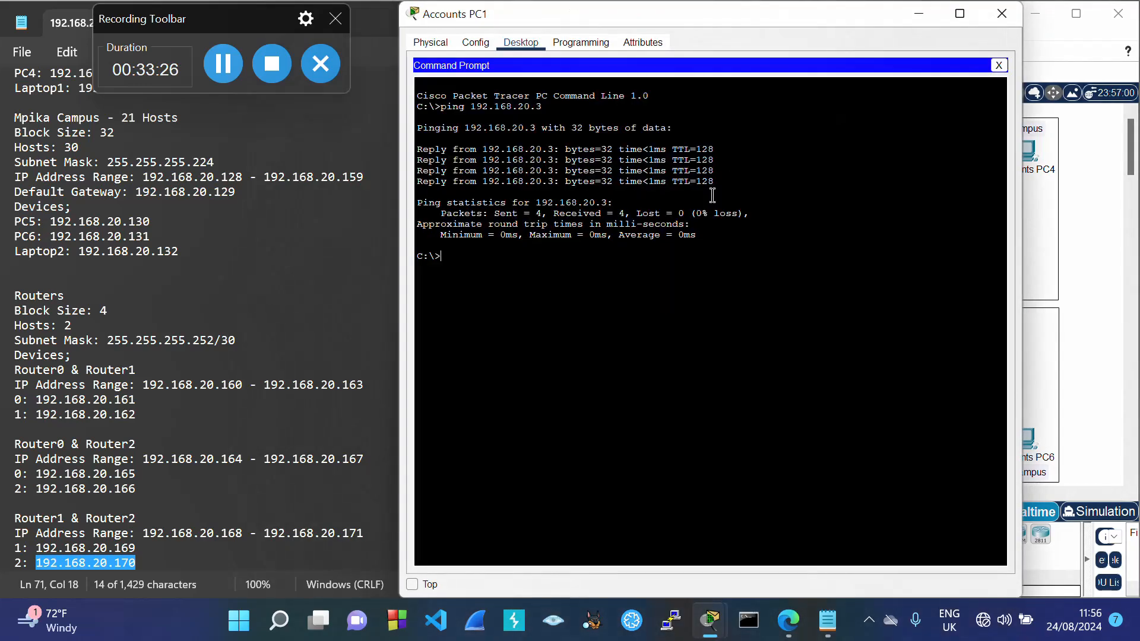
pyautogui.press('Up')
pyautogui.press('Return')
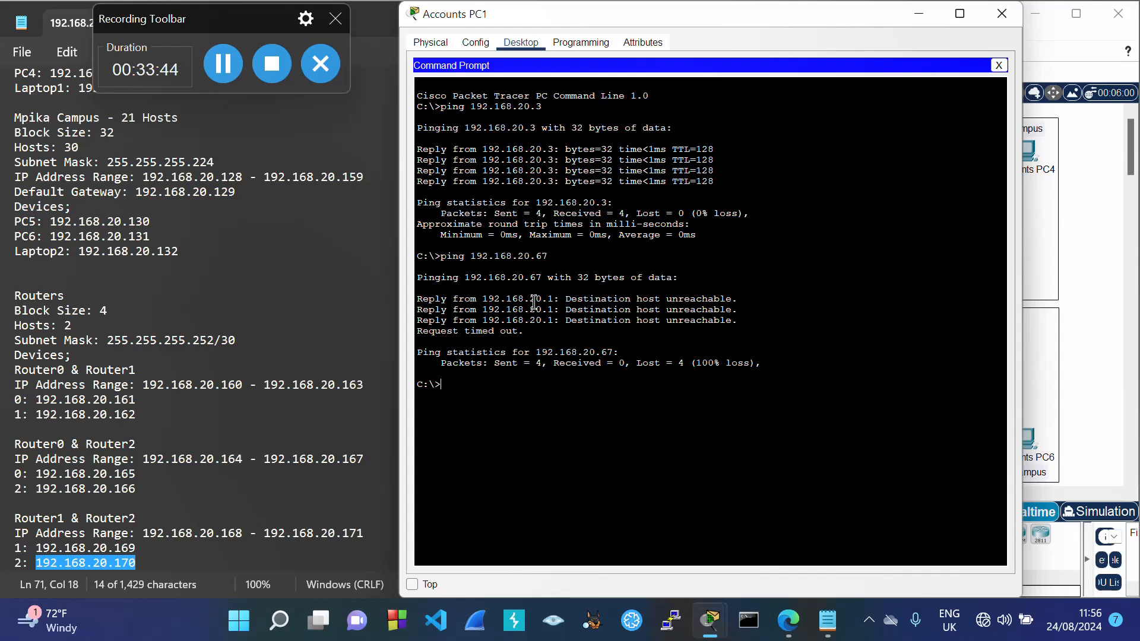
pyautogui.moveTo(536, 299); pyautogui.dragTo(745, 321)
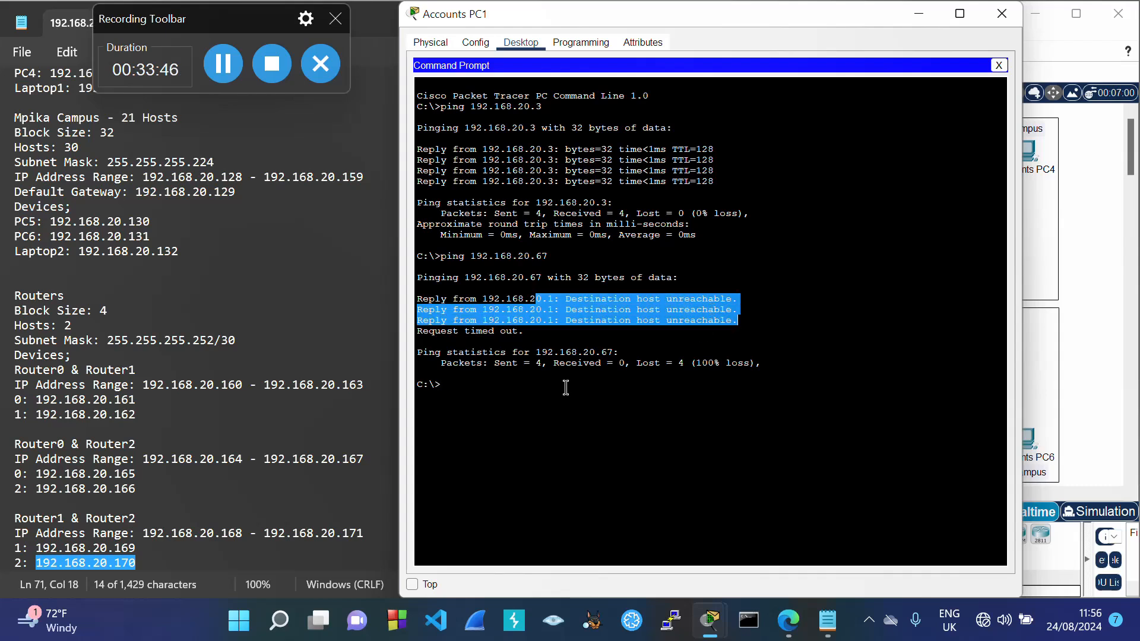
pyautogui.click(511, 387)
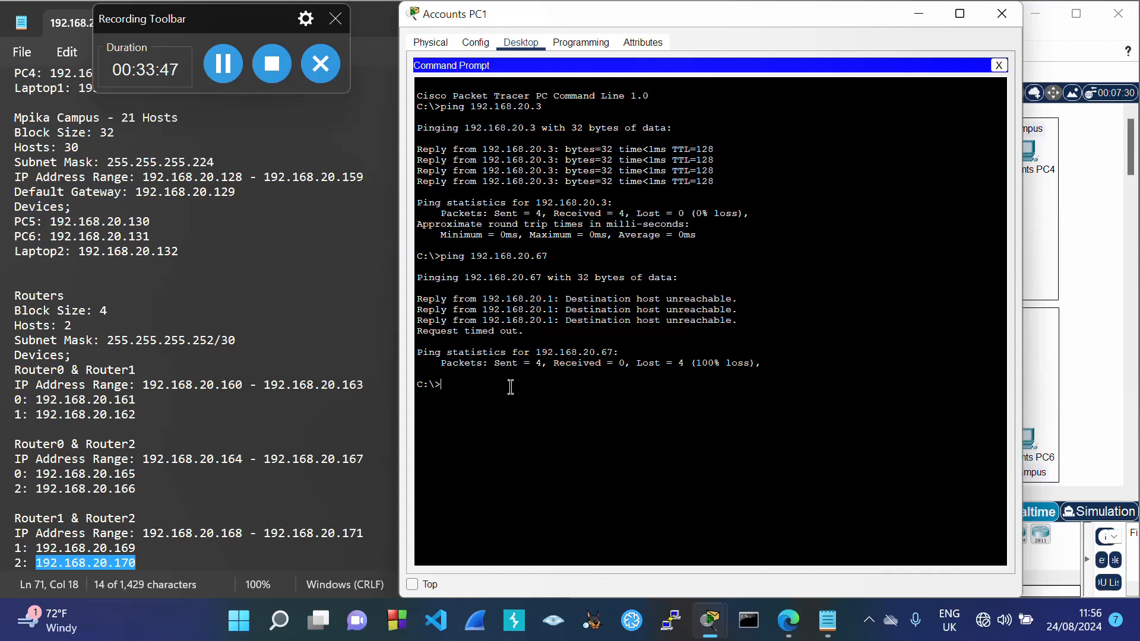
pyautogui.click(1002, 13)
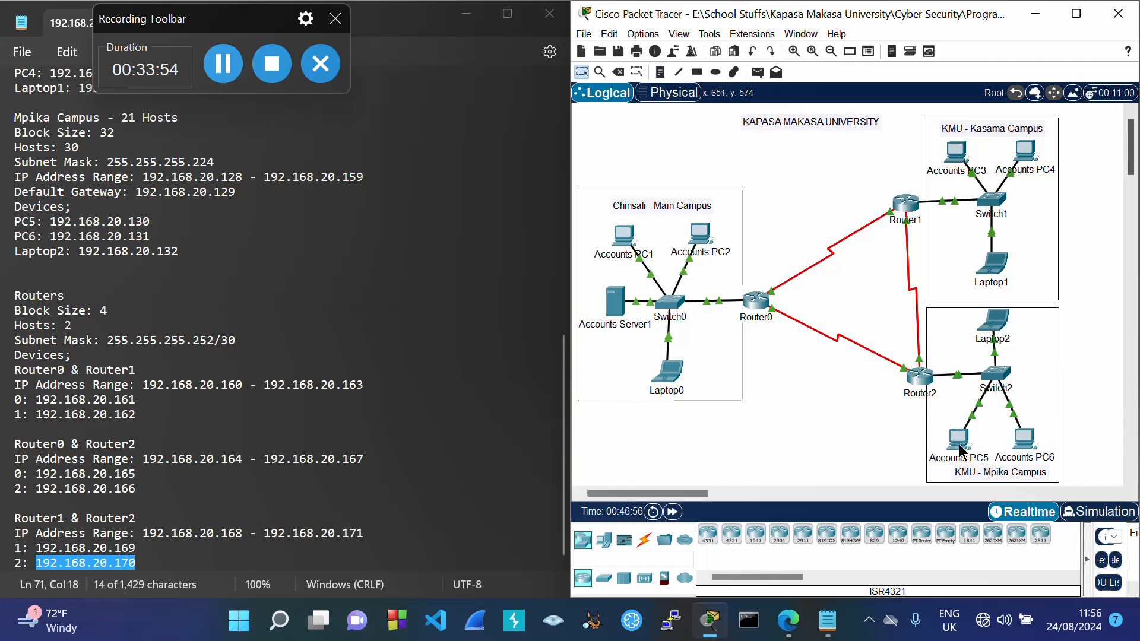
# Step: Re-run Accounts PC1's ping against 192.168.20.130 and confirm 100% packet loss
pyautogui.moveTo(966, 447)
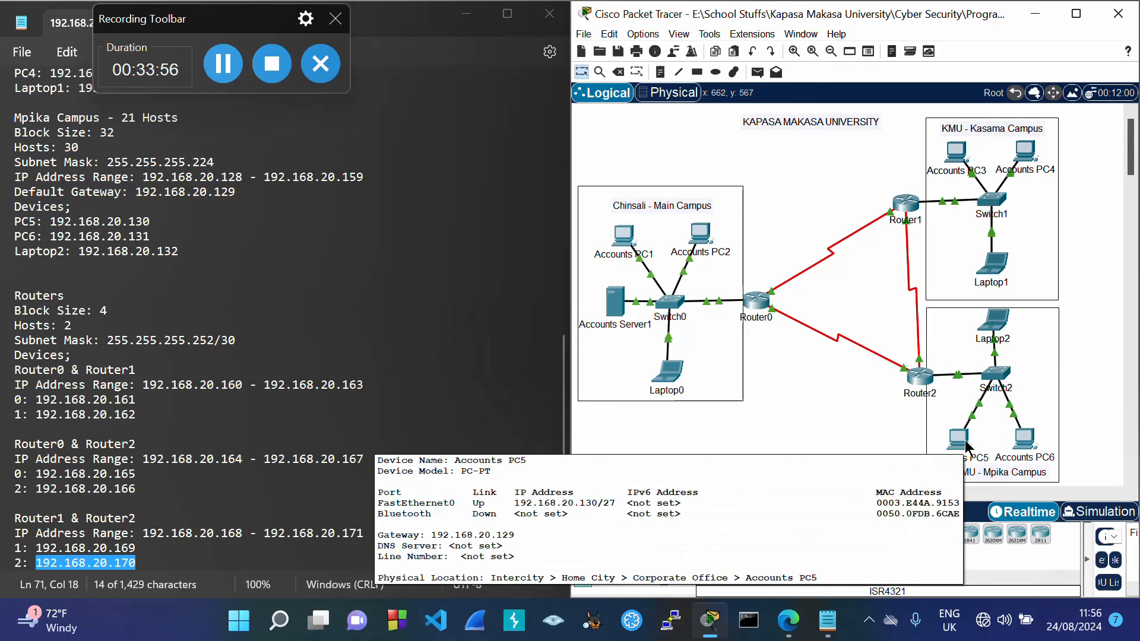
pyautogui.click(625, 250)
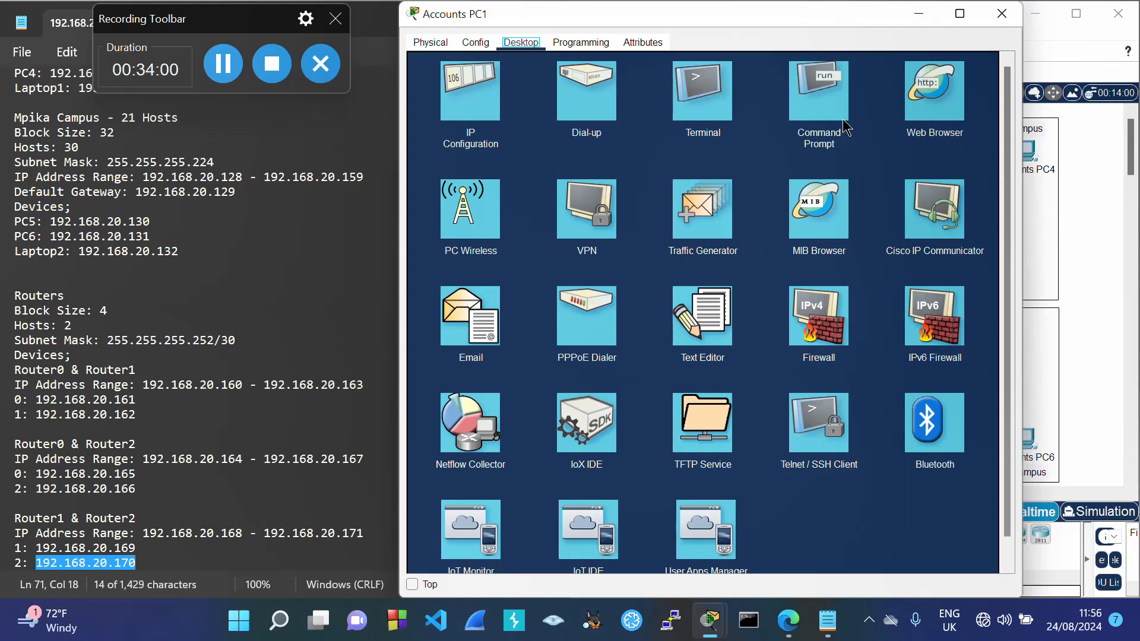
pyautogui.click(846, 126)
pyautogui.press('Up')
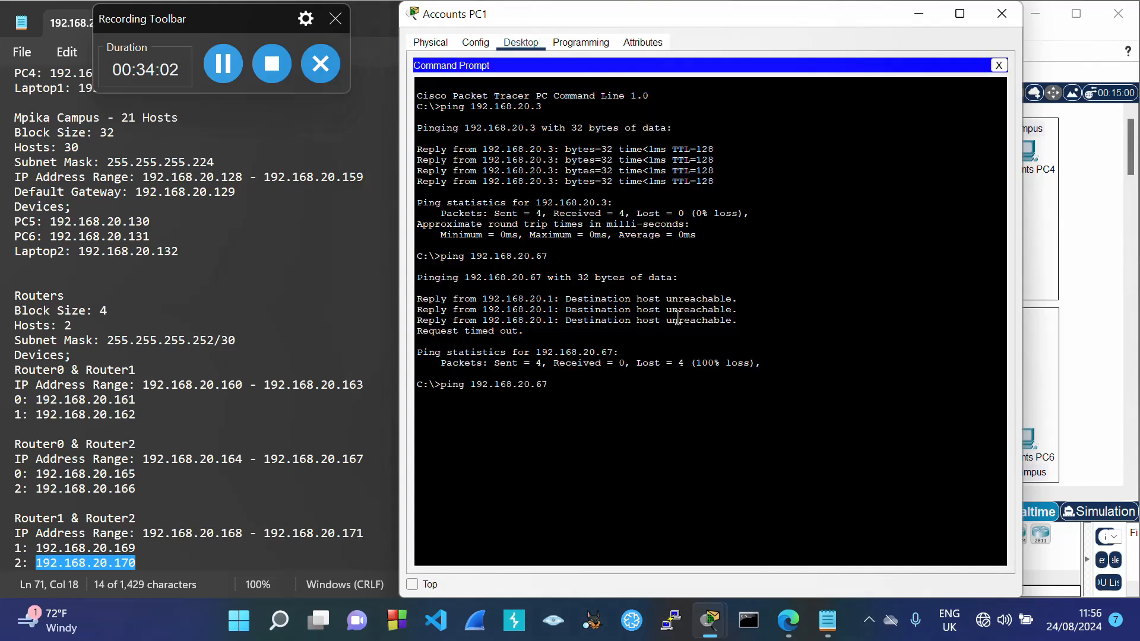
pyautogui.write('130')
pyautogui.press('Return')
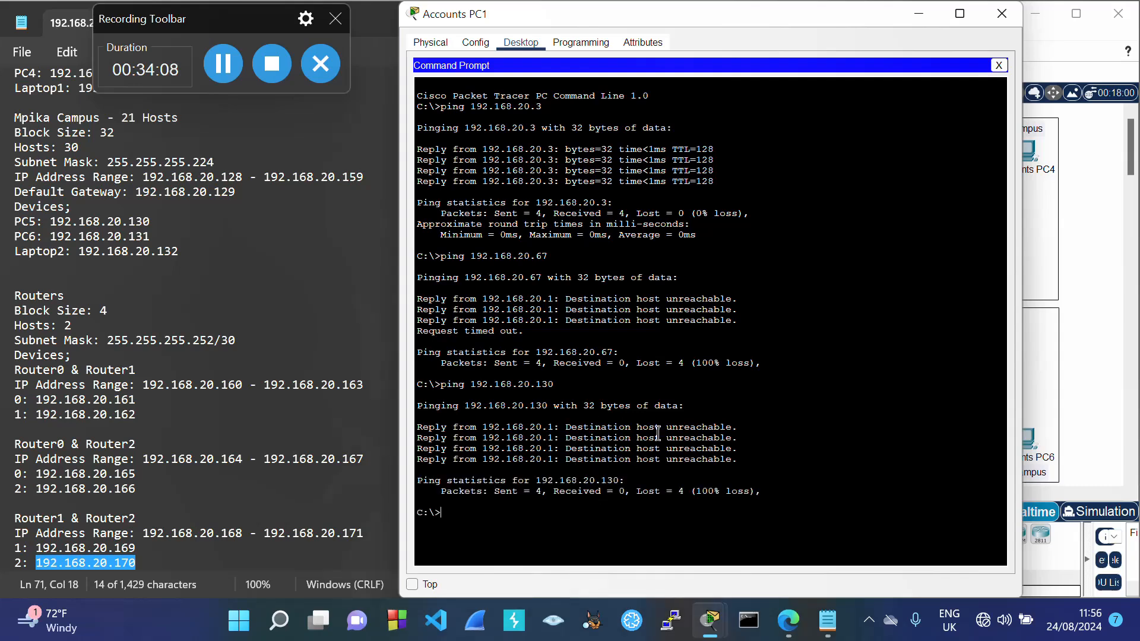
pyautogui.click(1002, 13)
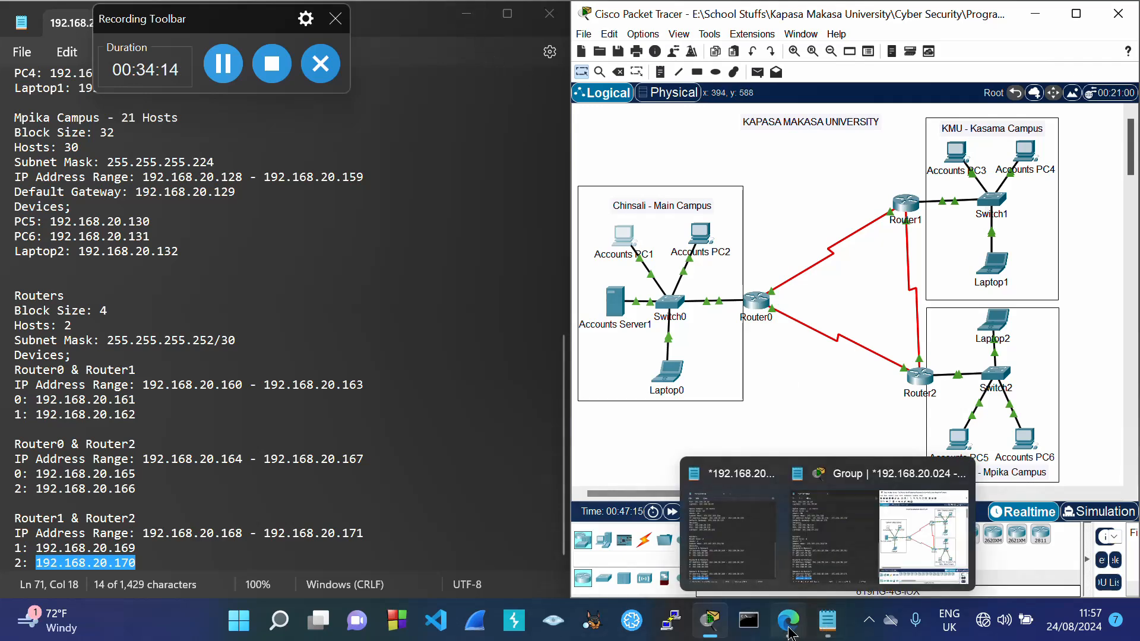
# Step: Review the 'Use OSPF' task in Question 2 of the assignment PDF, then minimize it
pyautogui.moveTo(787, 615)
pyautogui.click(782, 575)
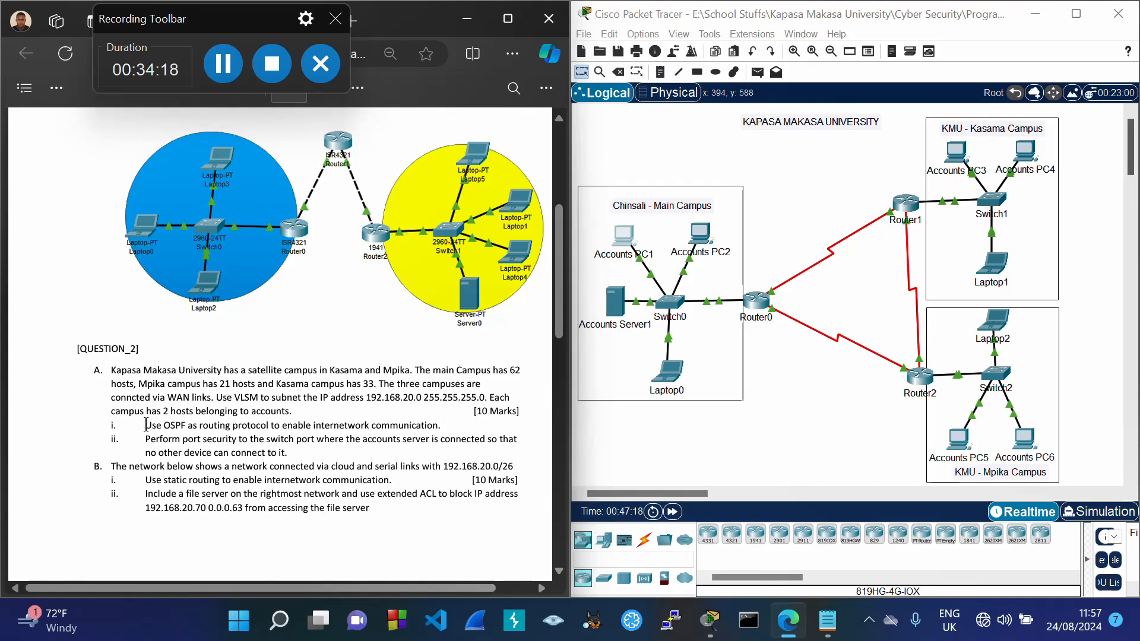
pyautogui.moveTo(146, 425); pyautogui.dragTo(449, 427)
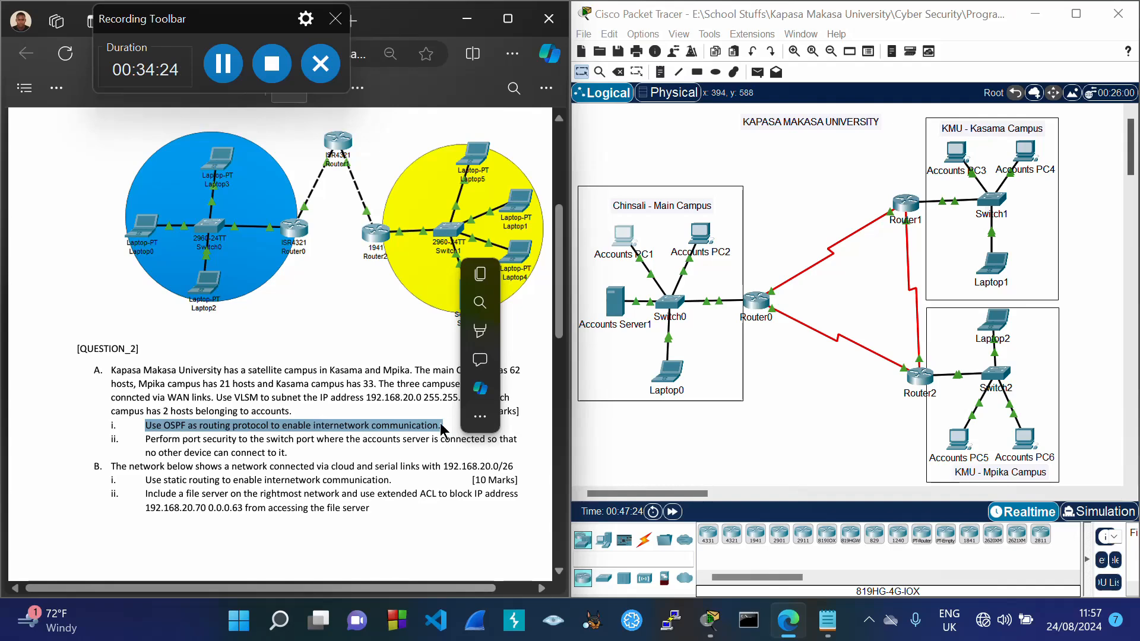
pyautogui.click(418, 412)
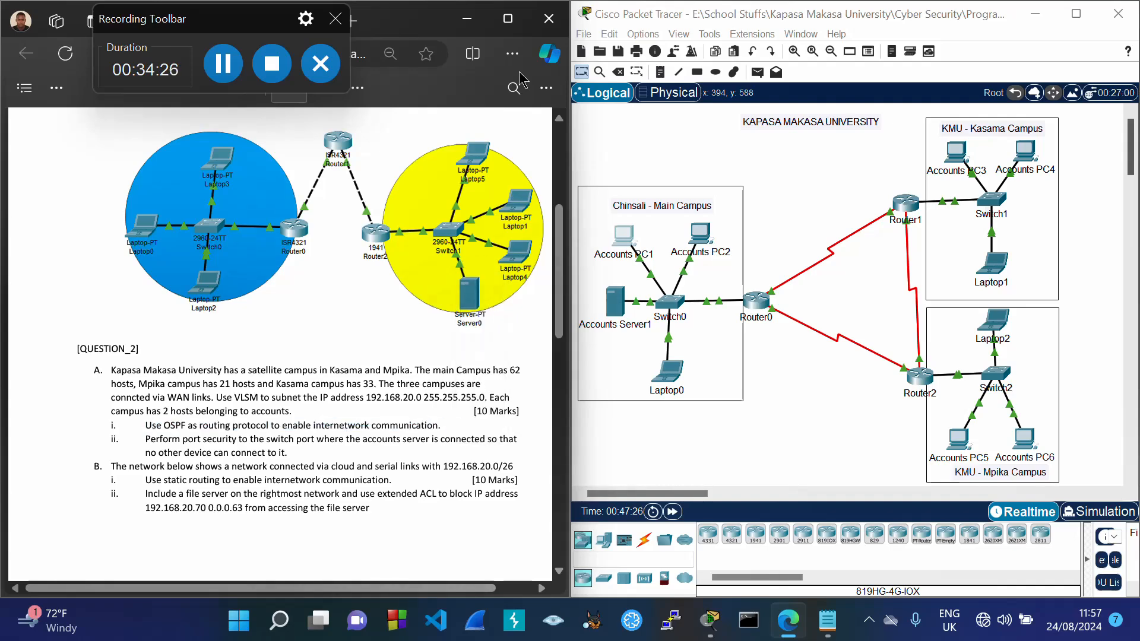
pyautogui.click(467, 20)
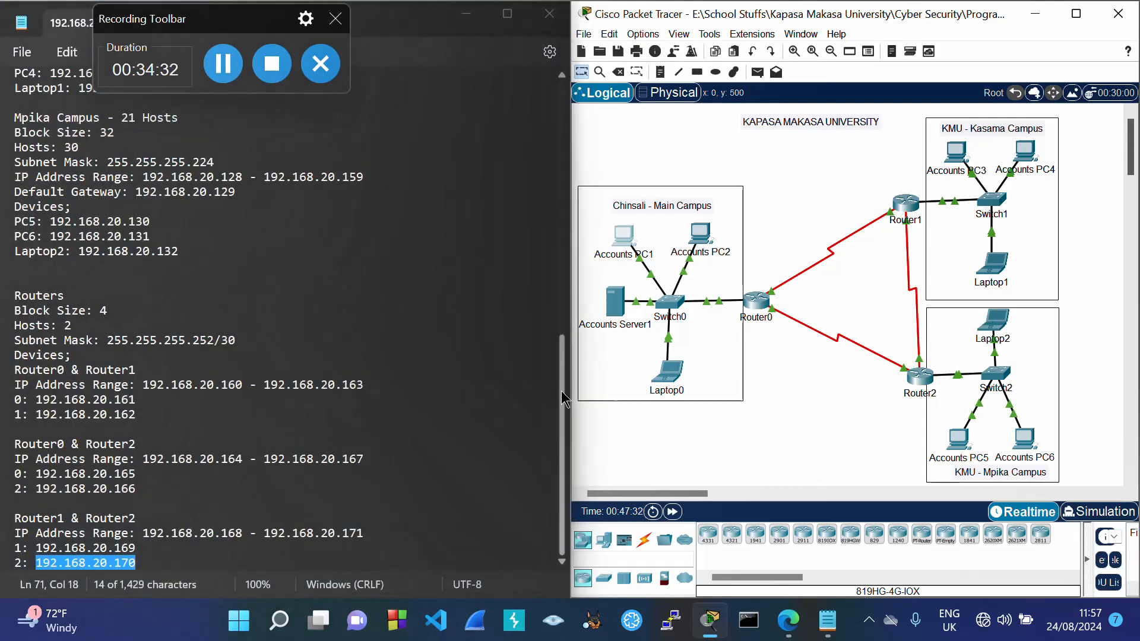
# Step: Add an 'i)' section label on a new line at the end of the subnet notes
pyautogui.click(565, 458)
pyautogui.click(222, 565)
pyautogui.press('Return')
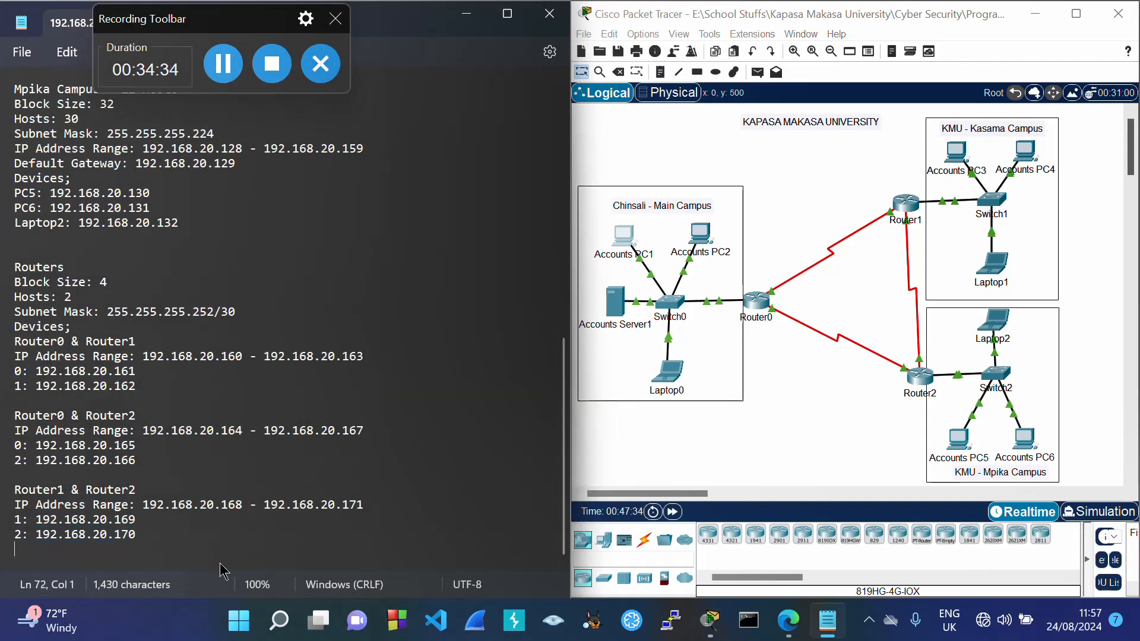
pyautogui.press('Return')
pyautogui.write('i')
pyautogui.press('BackSpace')
pyautogui.write('I)')
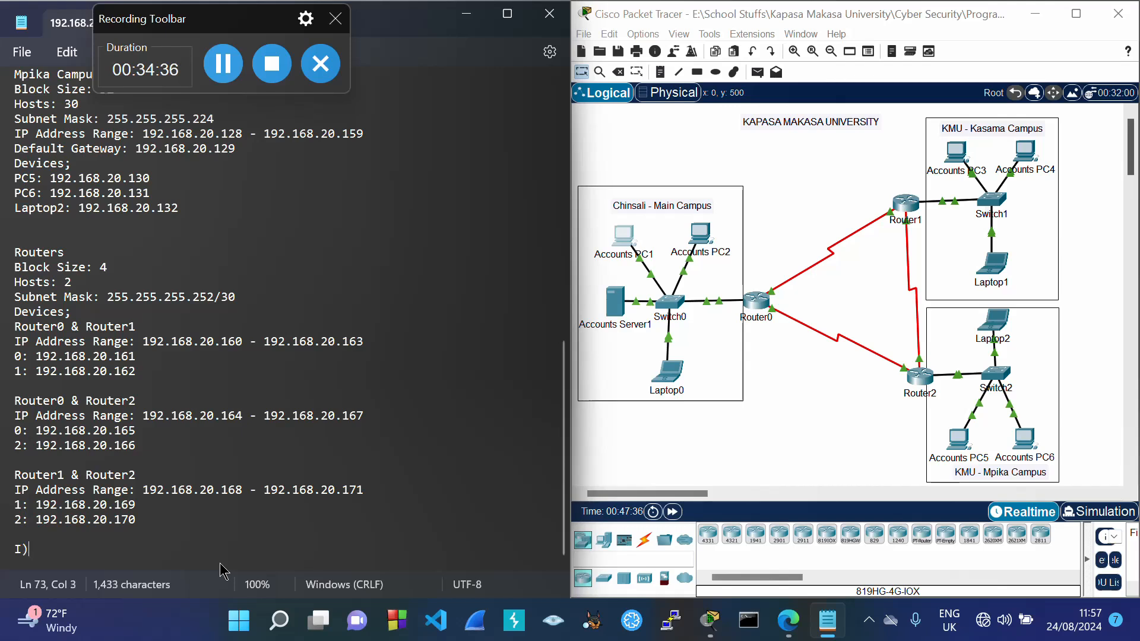
pyautogui.press('Return')
pyautogui.press('BackSpace')
pyautogui.press('BackSpace')
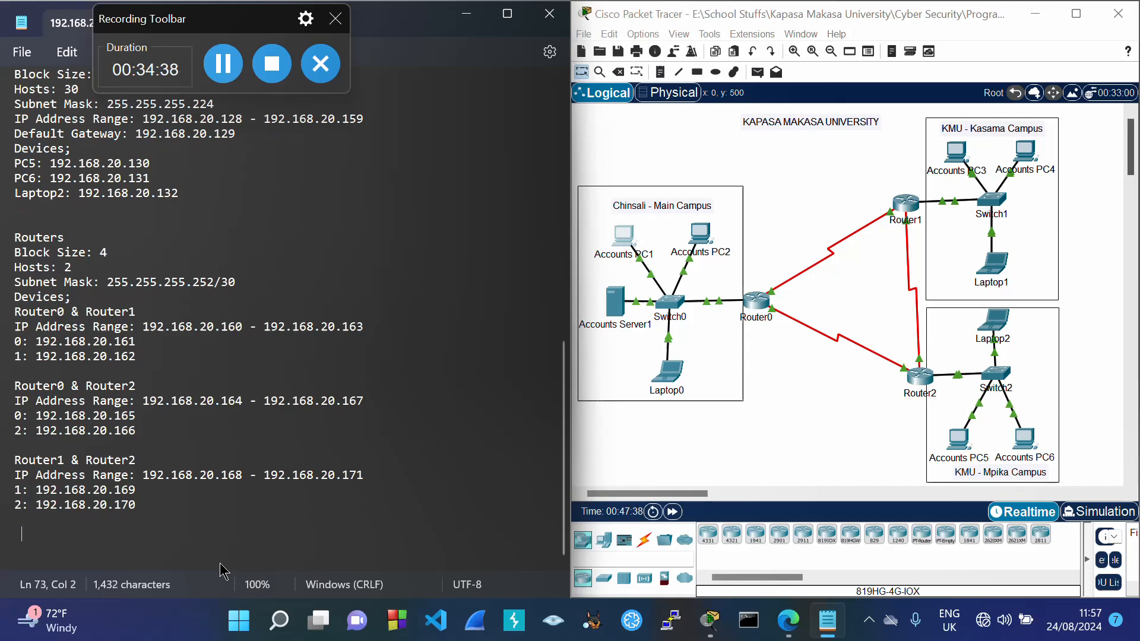
pyautogui.write('i)')
pyautogui.press('Return')
# Step: Add the heading 'Commands for OSPF' underlined with a row of dashes
pyautogui.write('Commands for ')
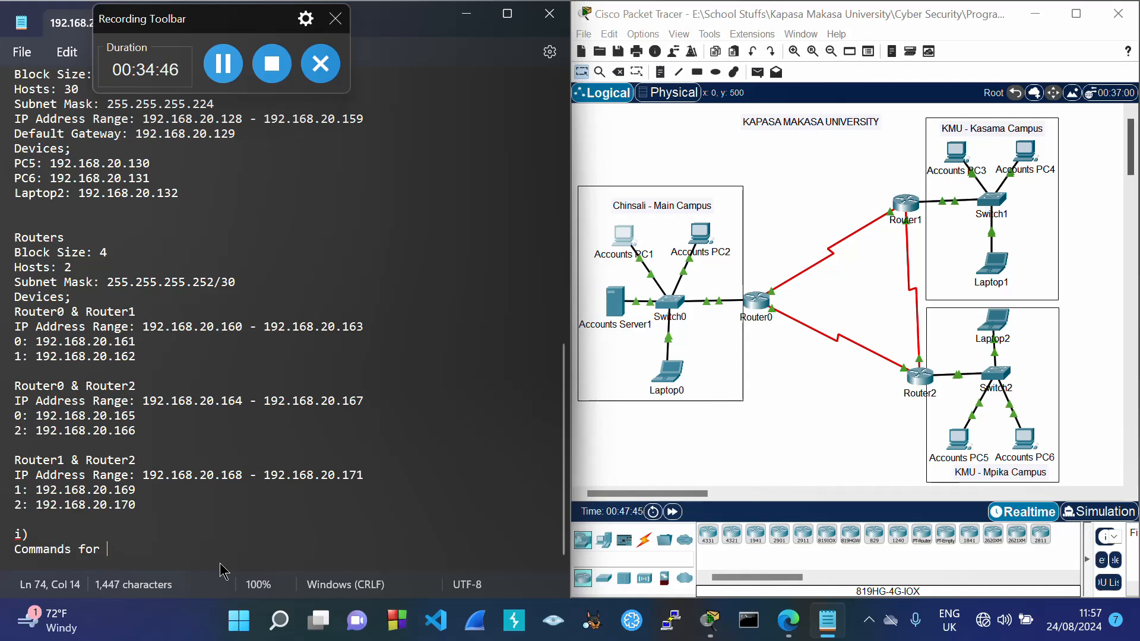
pyautogui.write('OSPF')
pyautogui.press('Return')
pyautogui.write('-')
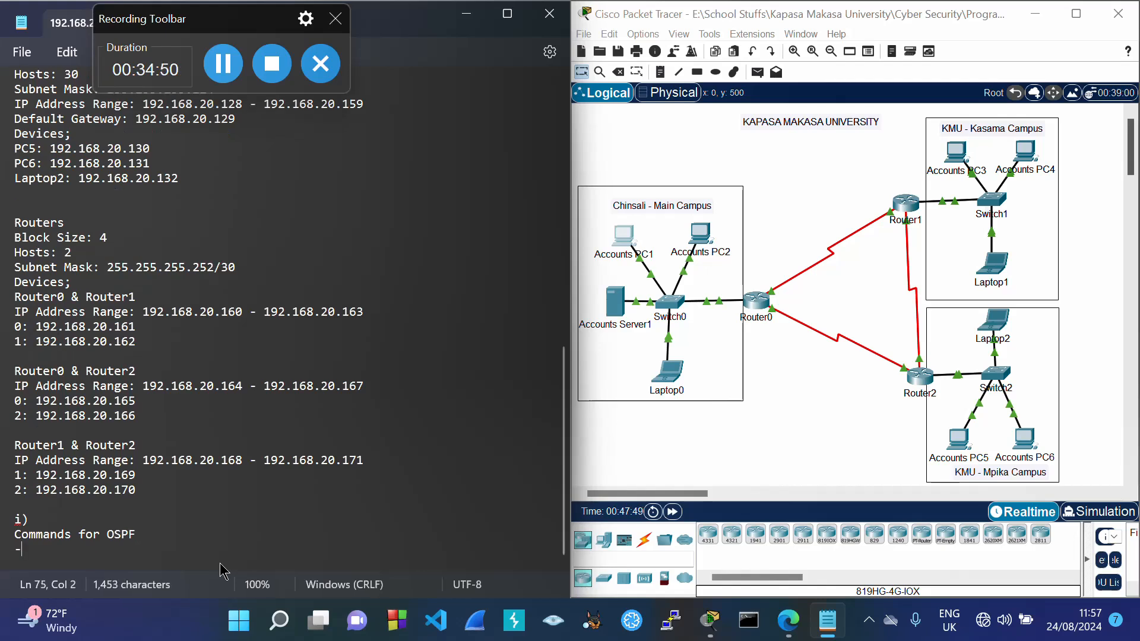
pyautogui.write('----------------------------------------------------')
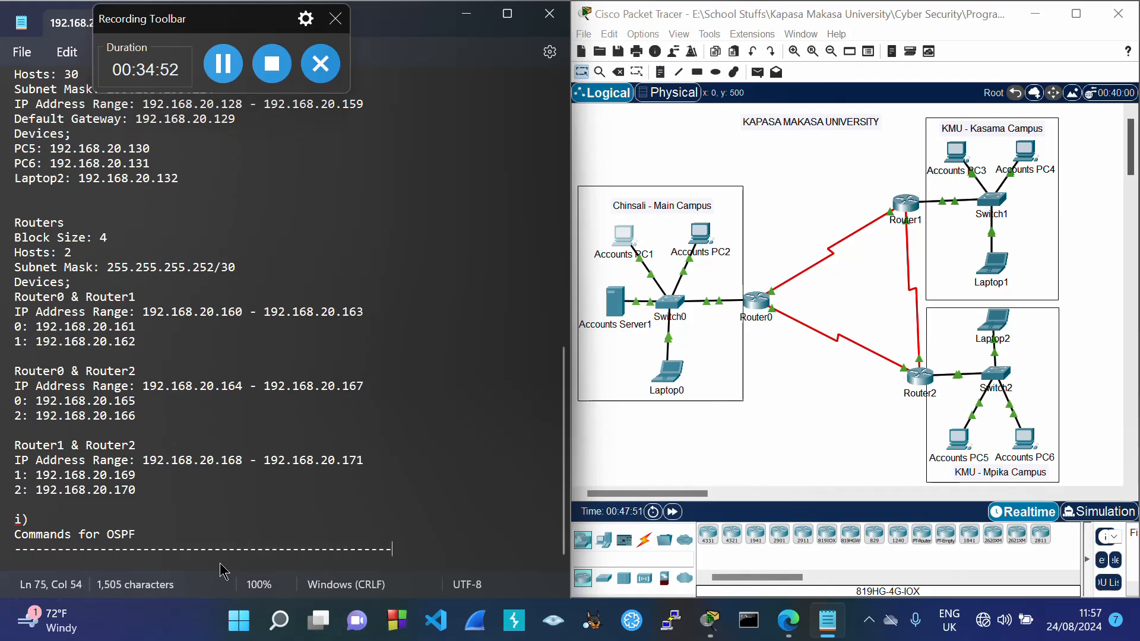
pyautogui.press('Return')
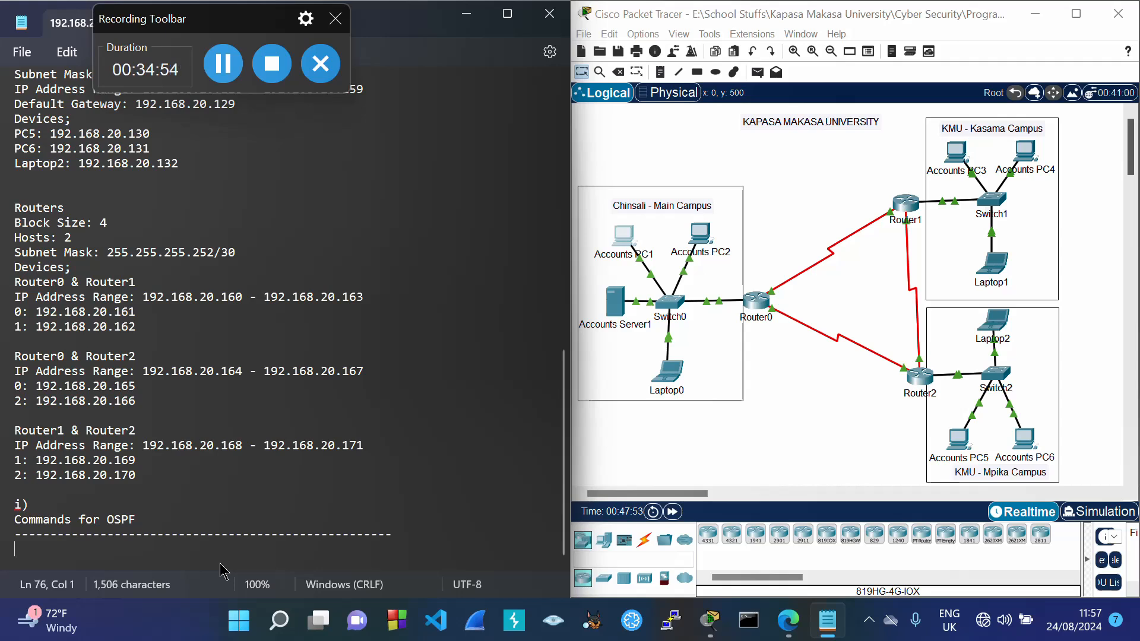
pyautogui.click(814, 402)
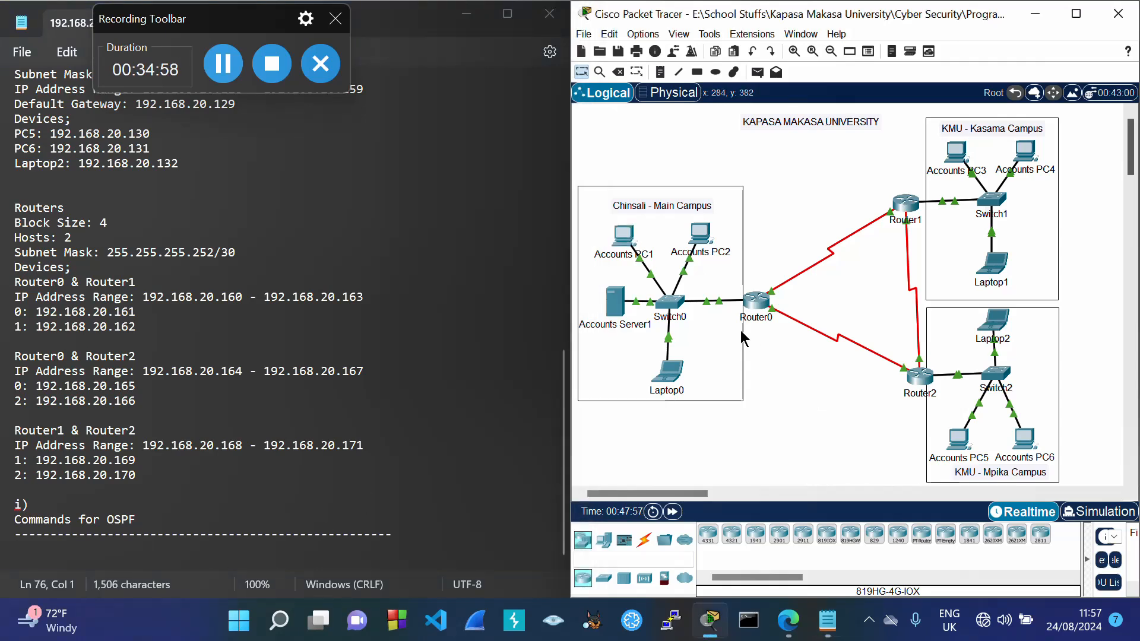
pyautogui.moveTo(755, 305)
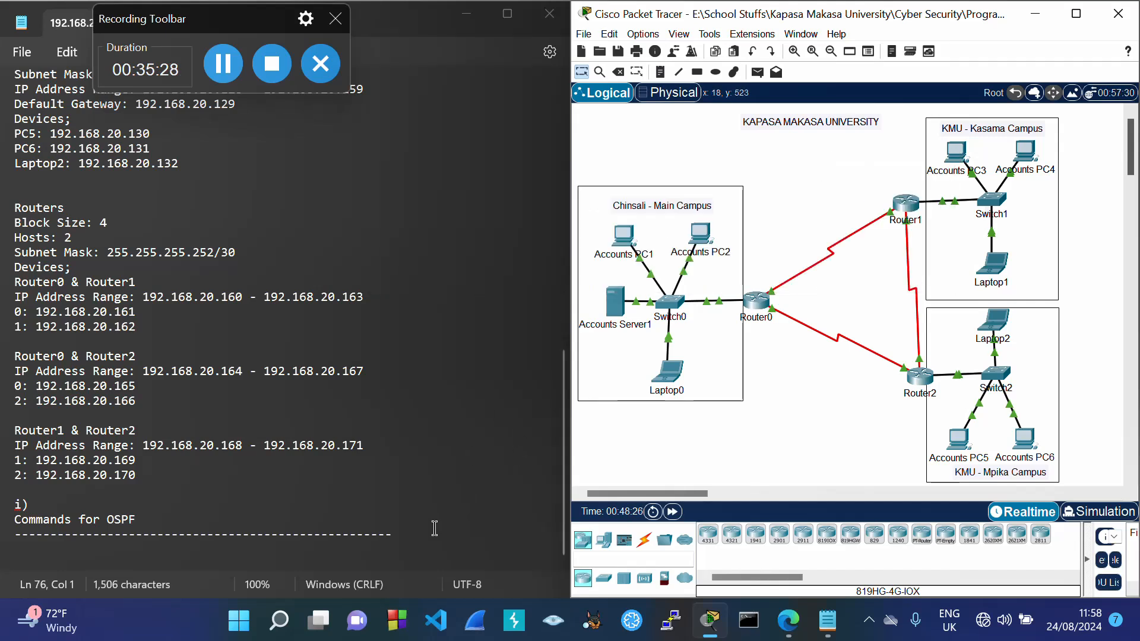
# Step: Add a dash-underlined Router0 heading followed by the en and conf t commands
pyautogui.click(408, 535)
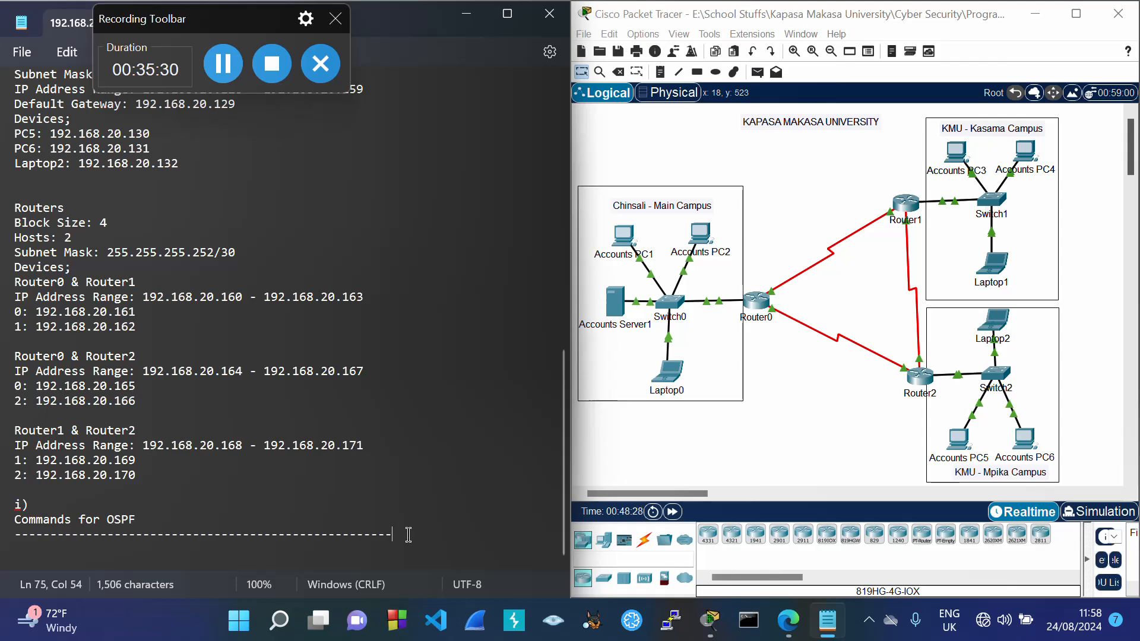
pyautogui.press('Return')
pyautogui.write('Ro')
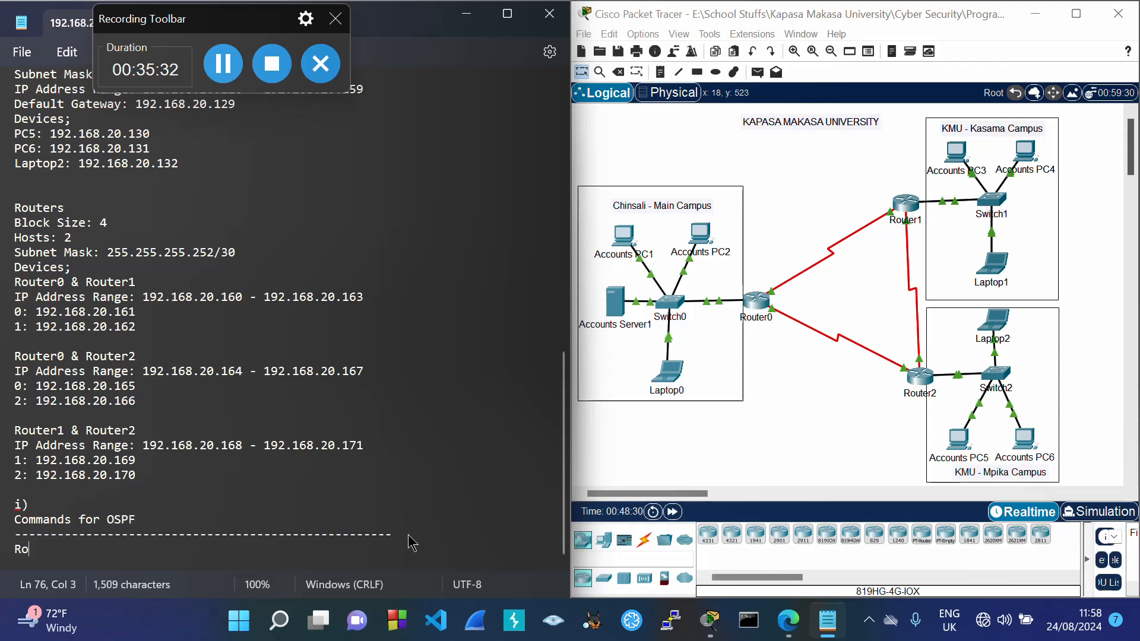
pyautogui.write('uter0')
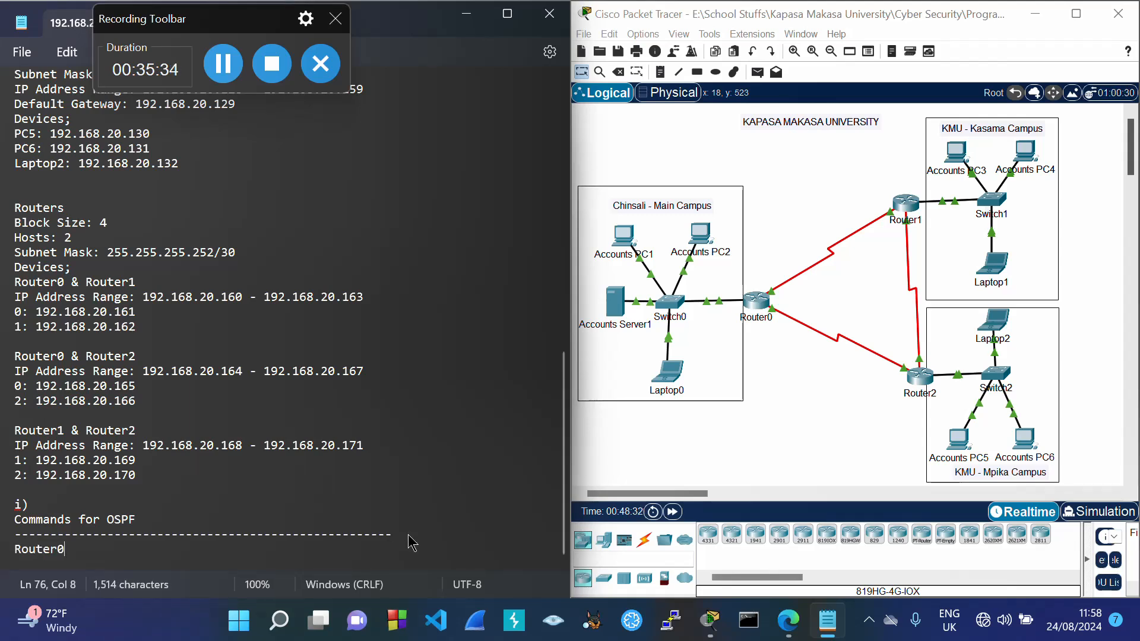
pyautogui.press('Return')
pyautogui.write('------------------------')
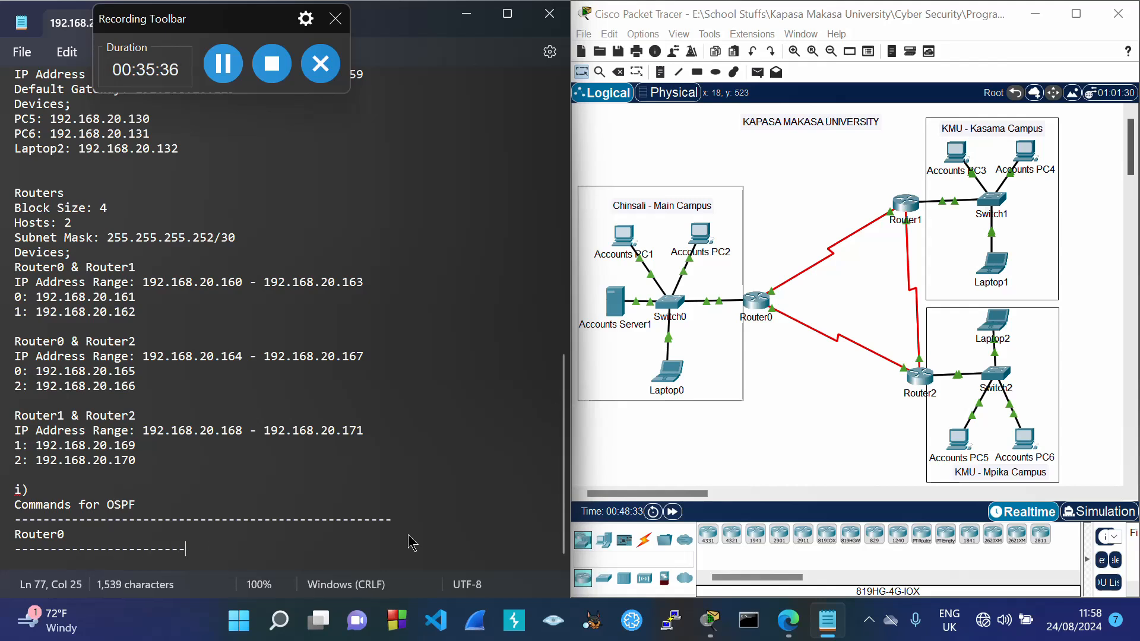
pyautogui.write('-----------------------------')
pyautogui.press('Return')
pyautogui.write('en')
pyautogui.press('Return')
pyautogui.write('c')
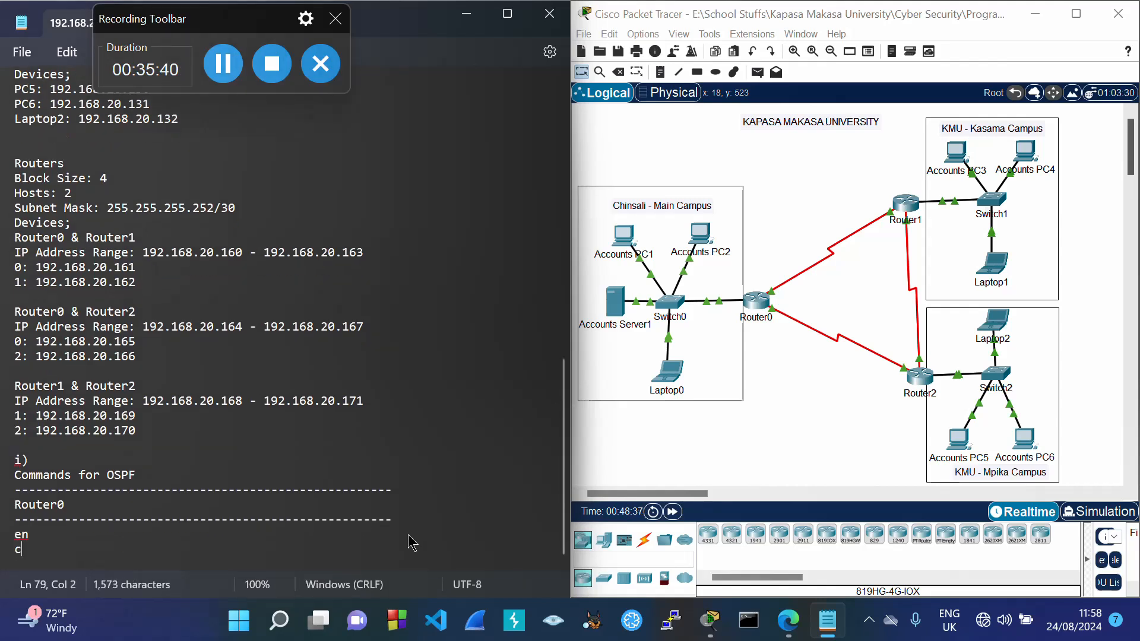
pyautogui.write('onf t')
pyautogui.press('Return')
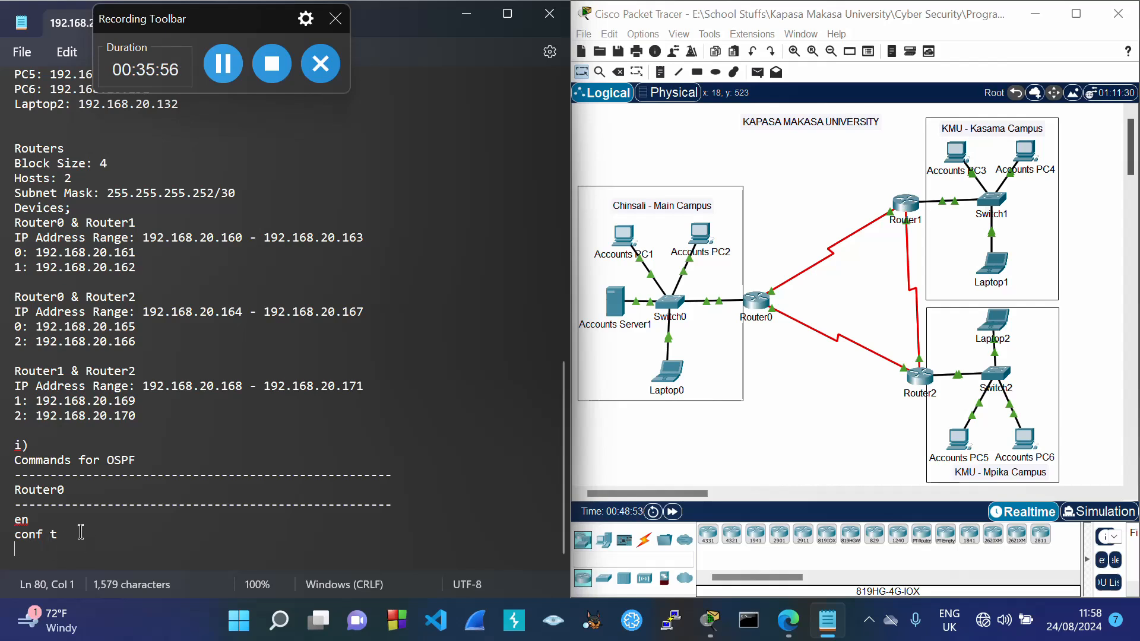
# Step: Add the 'router ospf 1' command on the next line
pyautogui.write('router')
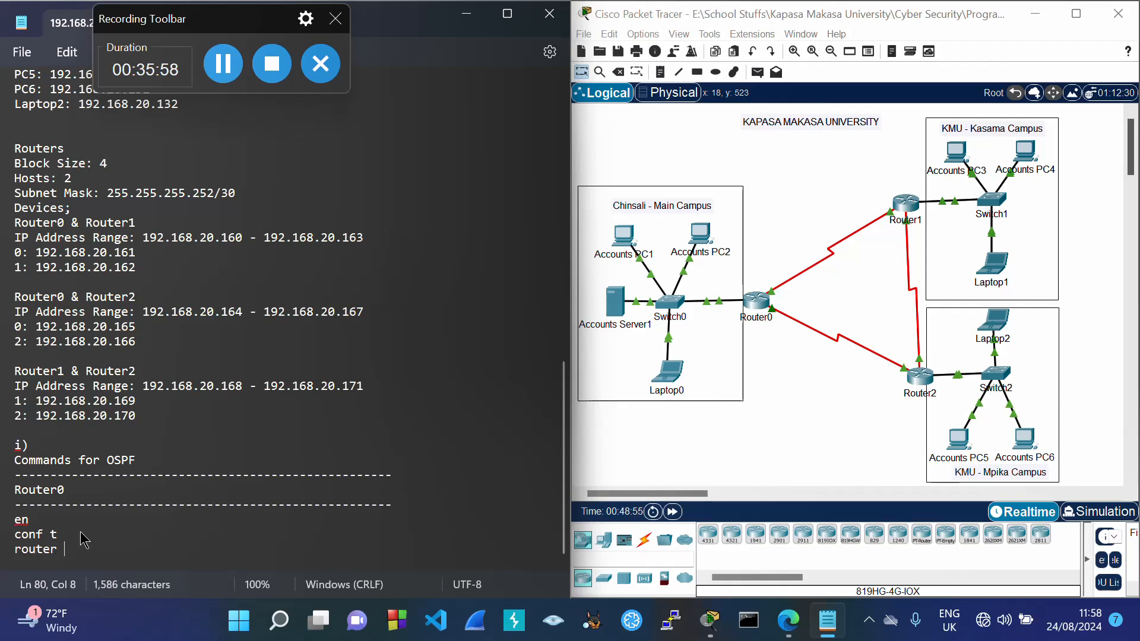
pyautogui.write(' od')
pyautogui.press('BackSpace')
pyautogui.write('spf')
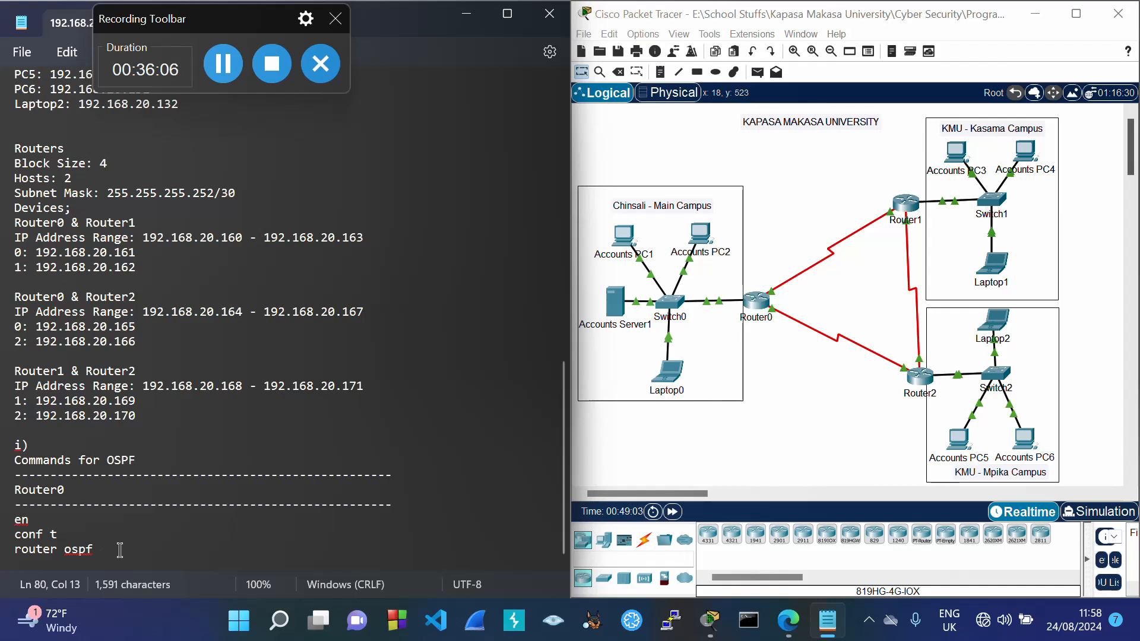
pyautogui.write('1')
pyautogui.press('Return')
# Step: Start a network line using the Main Campus address 192.168.20.0 copied from the plan
pyautogui.write('net')
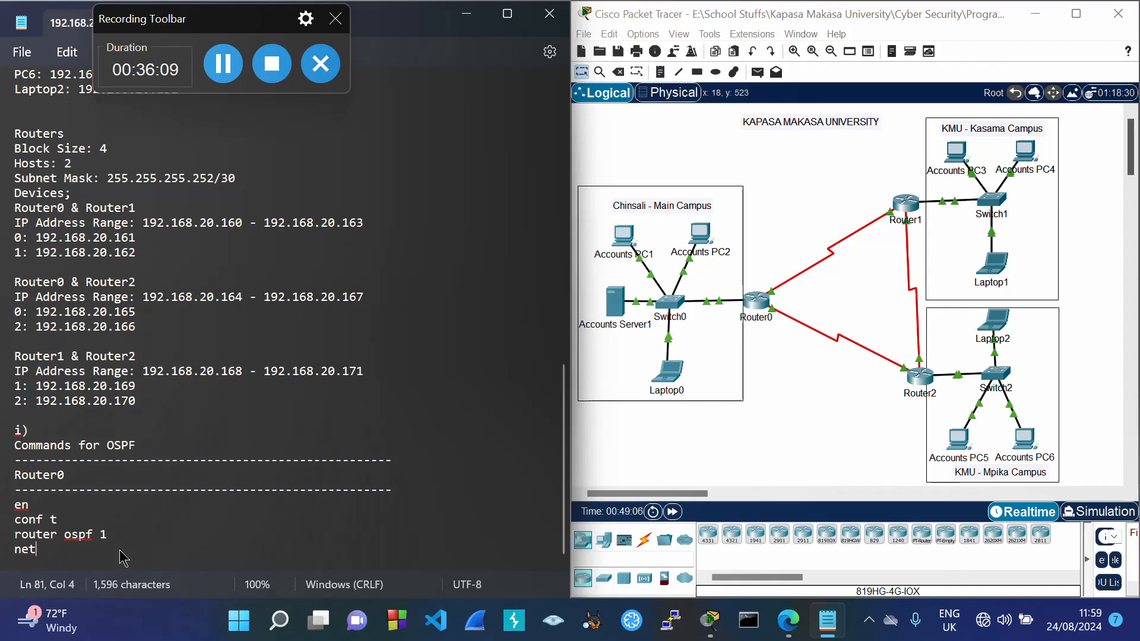
pyautogui.write('work')
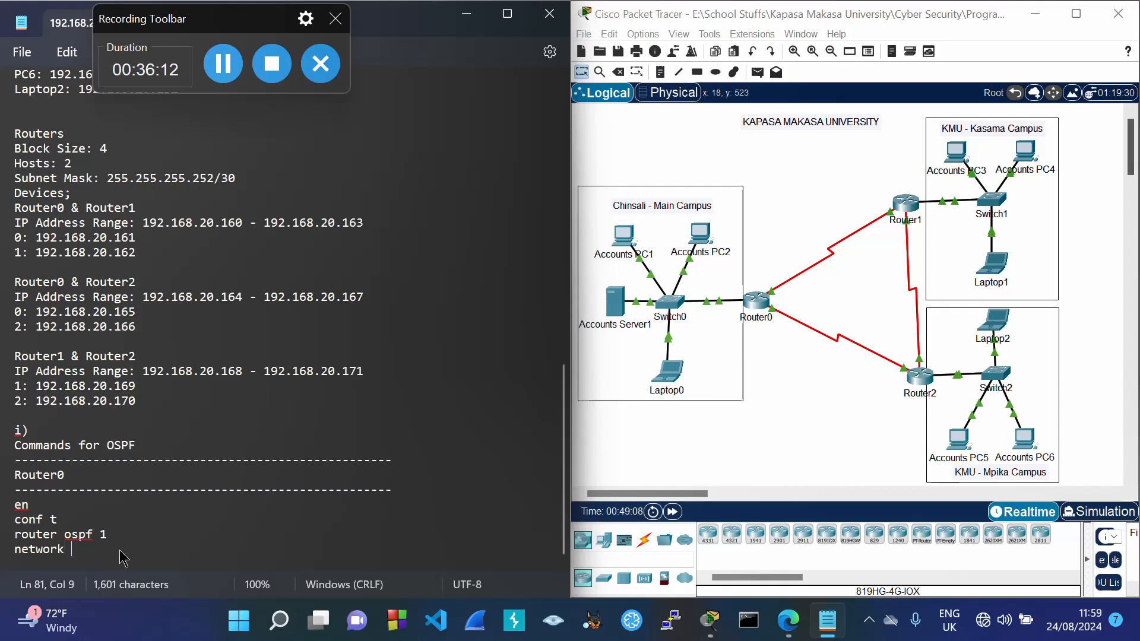
pyautogui.click(830, 387)
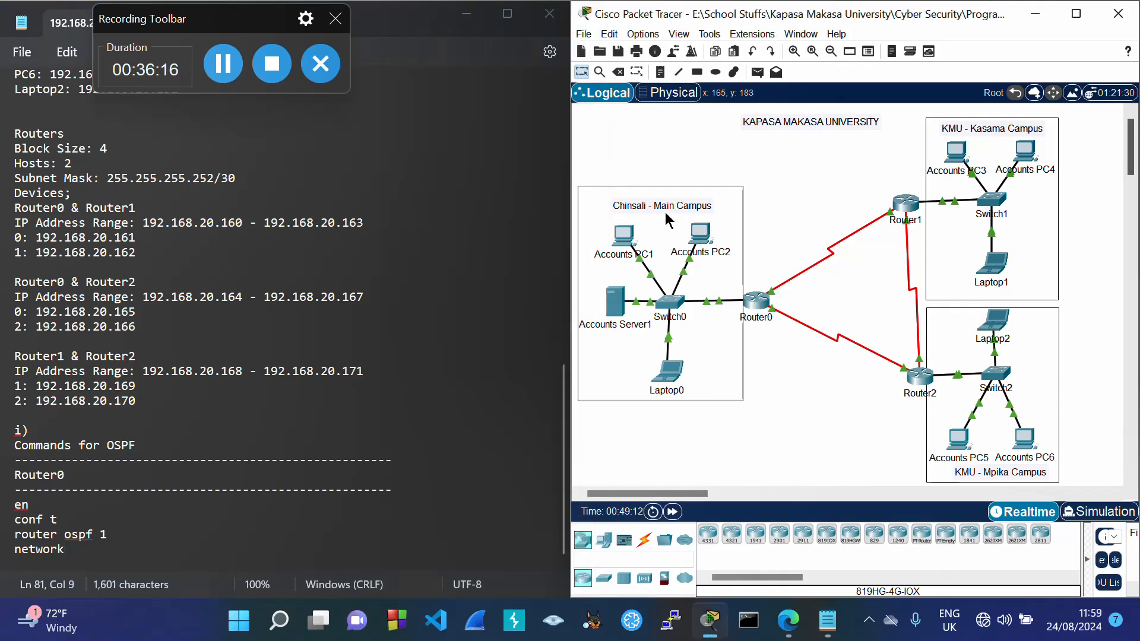
pyautogui.click(565, 395)
pyautogui.moveTo(565, 395); pyautogui.dragTo(572, 111)
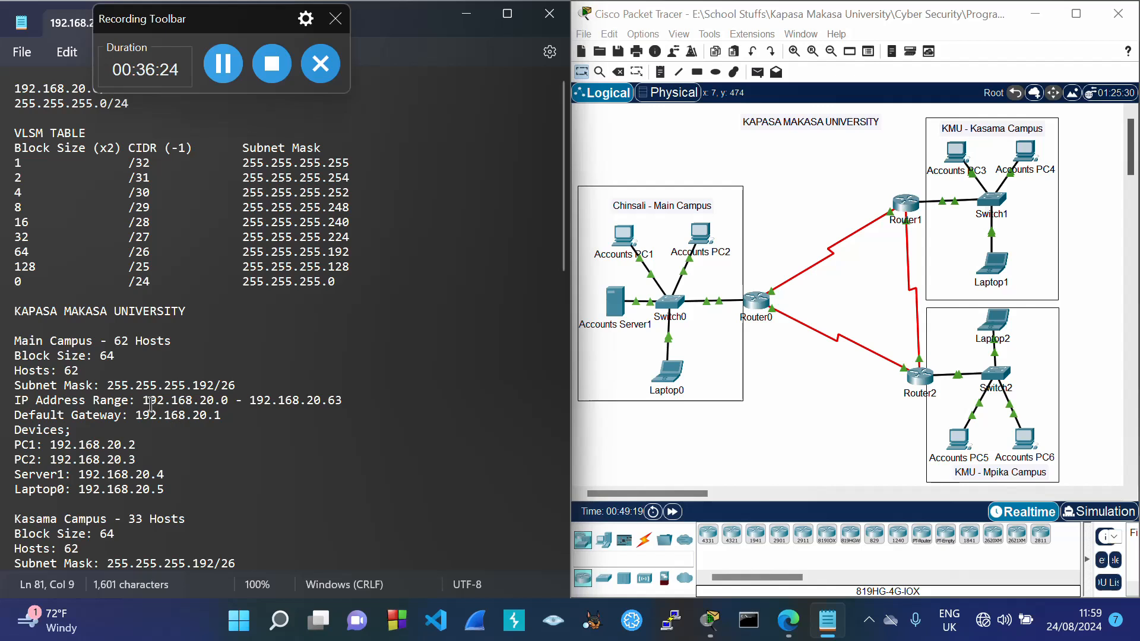
pyautogui.moveTo(143, 400); pyautogui.dragTo(229, 414)
pyautogui.hotkey('ctrl', 'c')
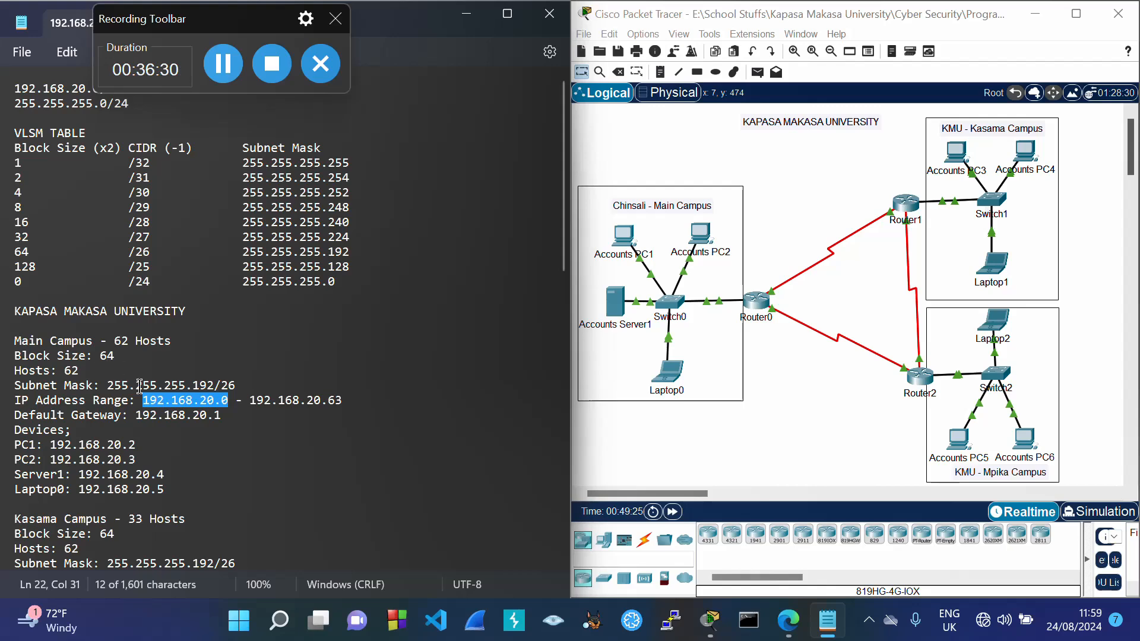
pyautogui.scroll(-18, 168, 440)
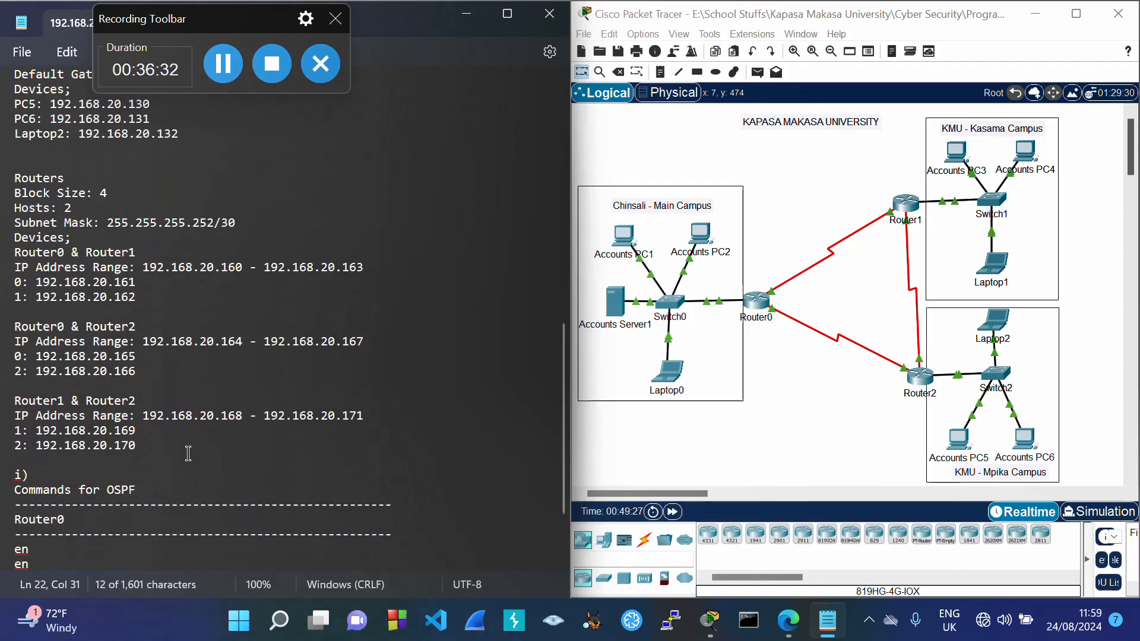
pyautogui.click(109, 551)
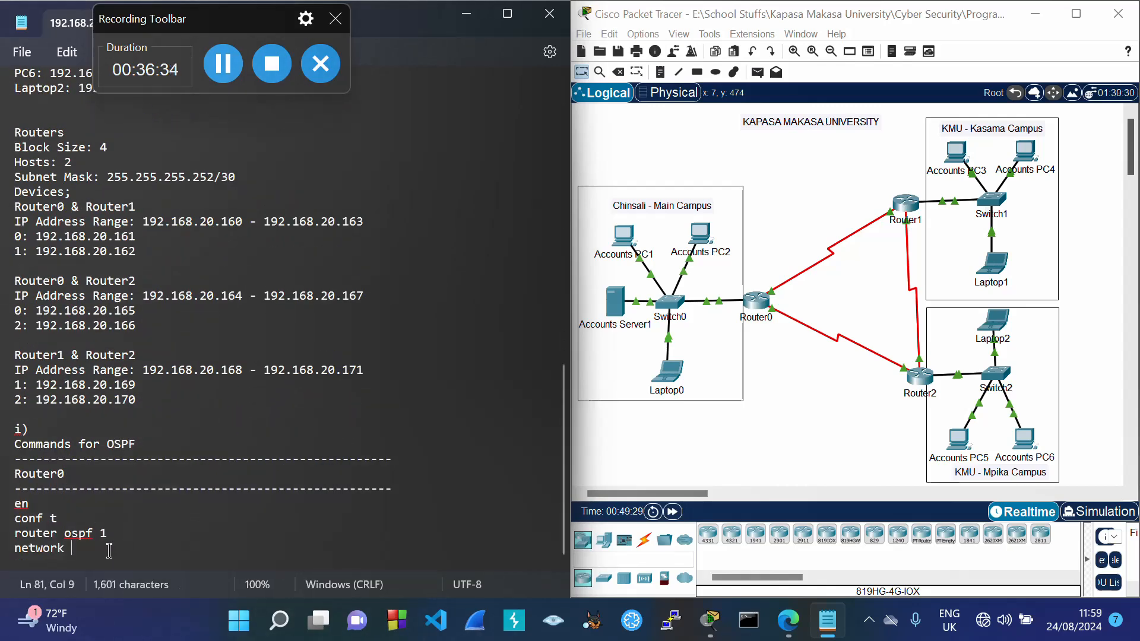
pyautogui.hotkey('ctrl', 'v')
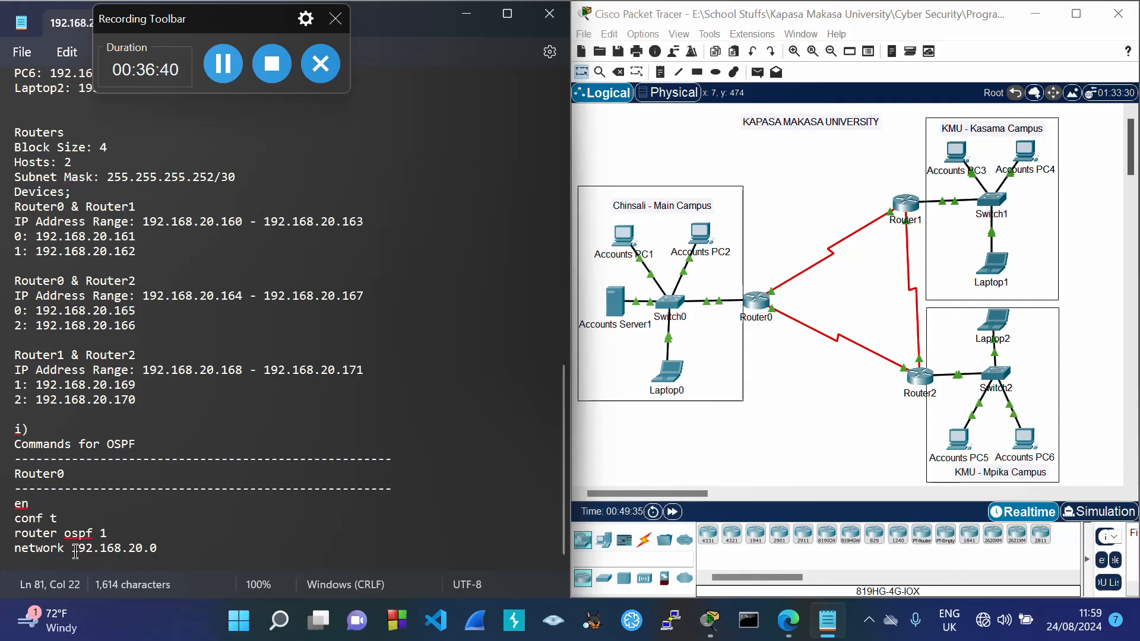
pyautogui.moveTo(73, 550); pyautogui.dragTo(143, 563)
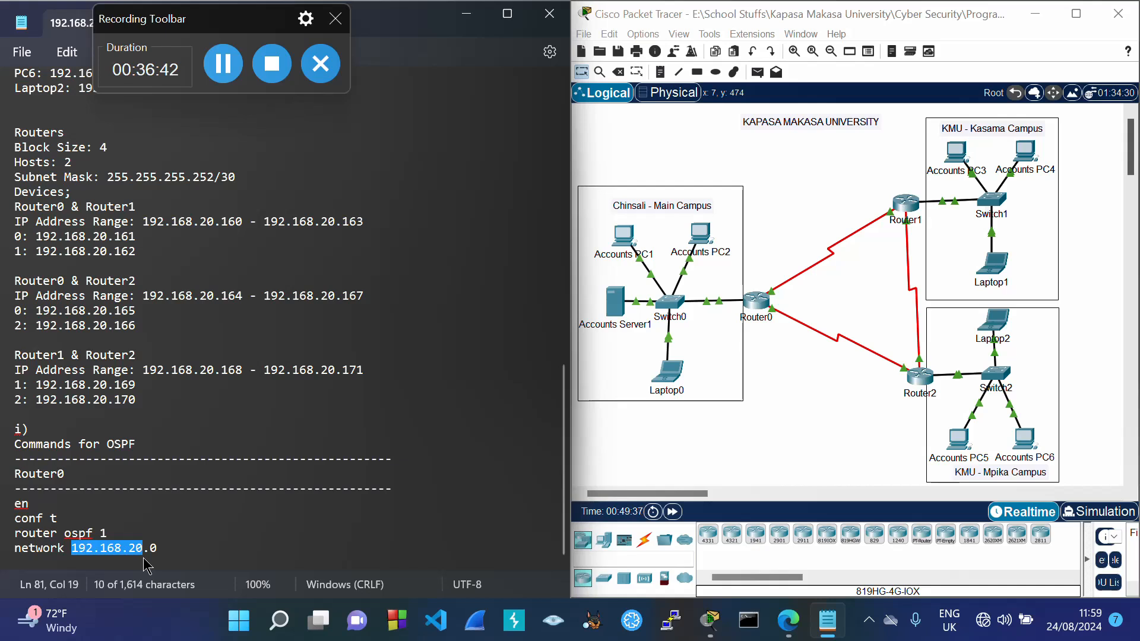
# Step: Complete the line as 'network 192.168.20.0 0.0.0.63 area 0'
pyautogui.click(181, 553)
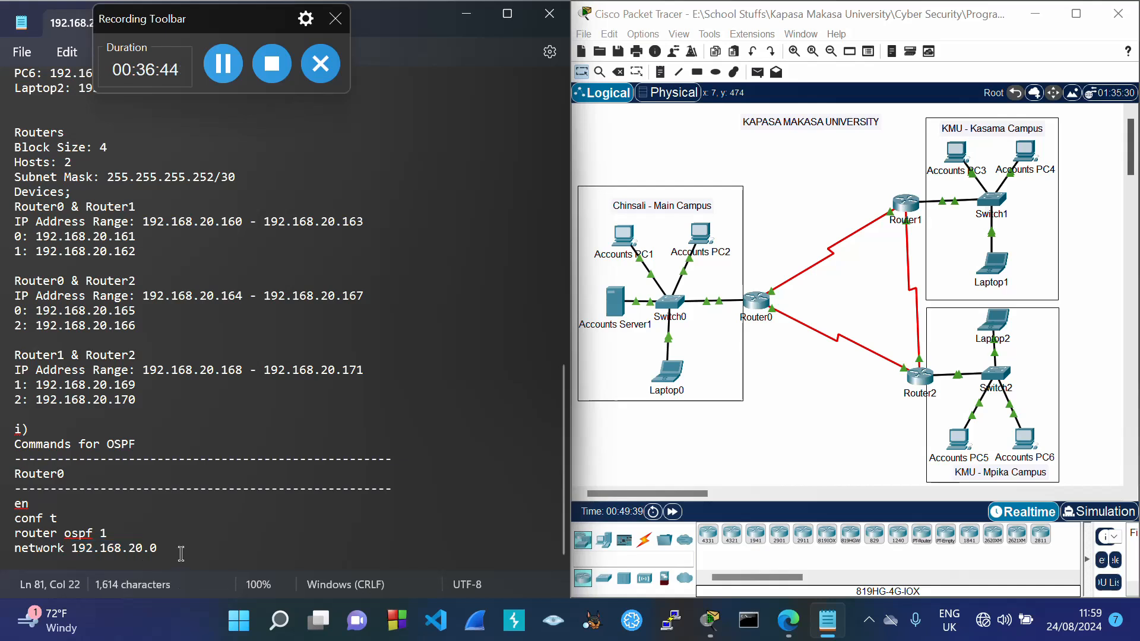
pyautogui.write('0.0.0')
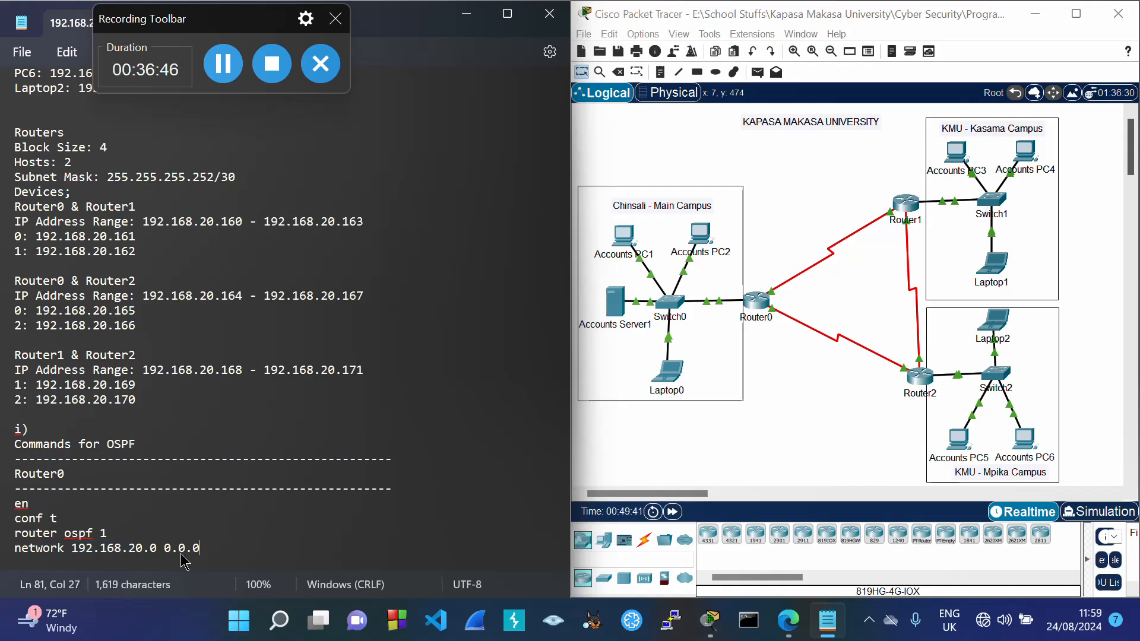
pyautogui.write('.')
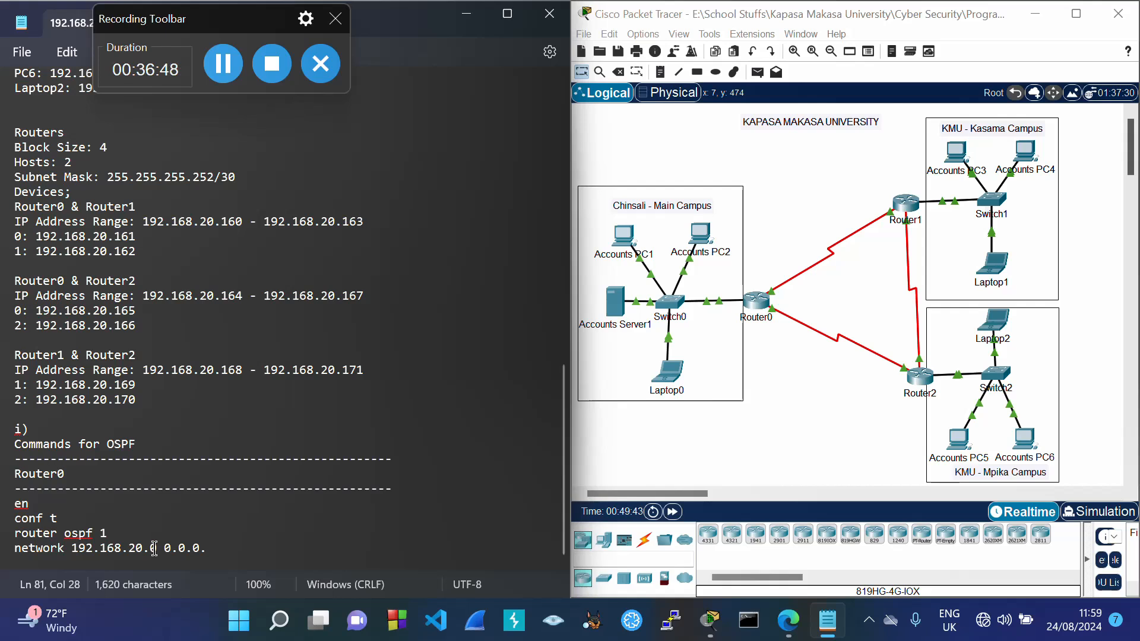
pyautogui.click(155, 552)
pyautogui.moveTo(156, 552); pyautogui.dragTo(160, 558)
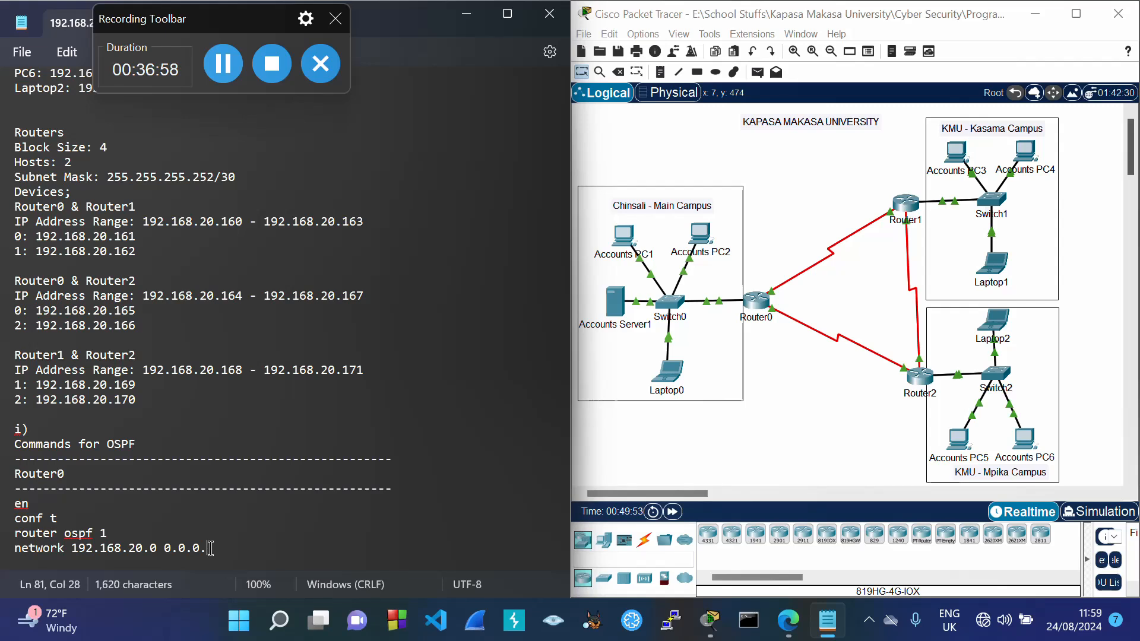
pyautogui.write('63')
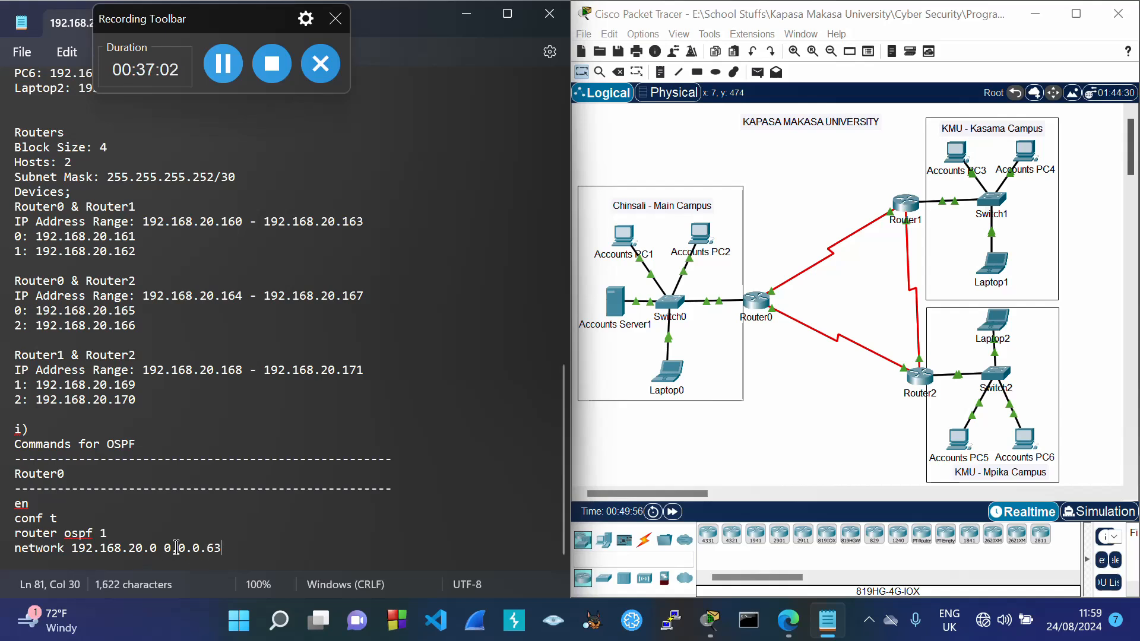
pyautogui.moveTo(171, 549); pyautogui.dragTo(225, 558)
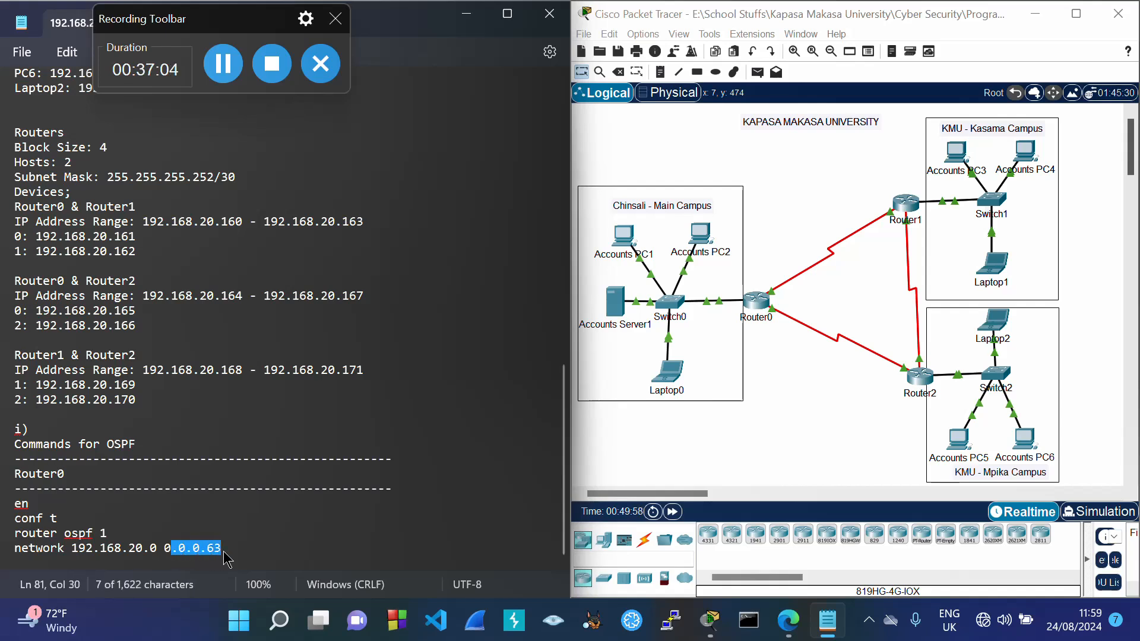
pyautogui.click(224, 551)
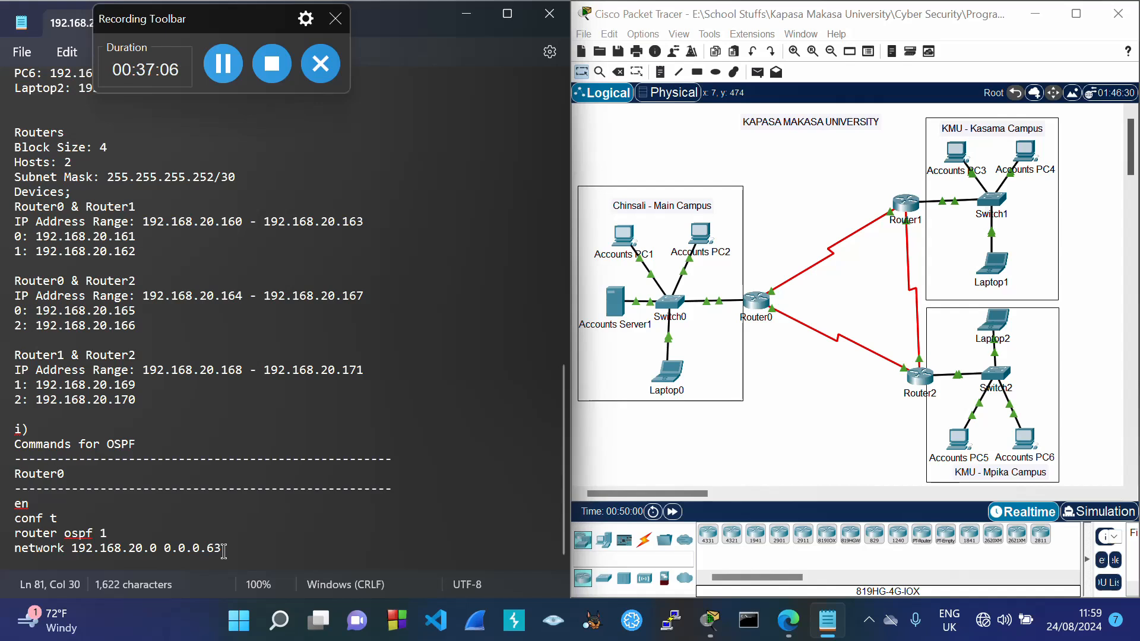
pyautogui.write('area')
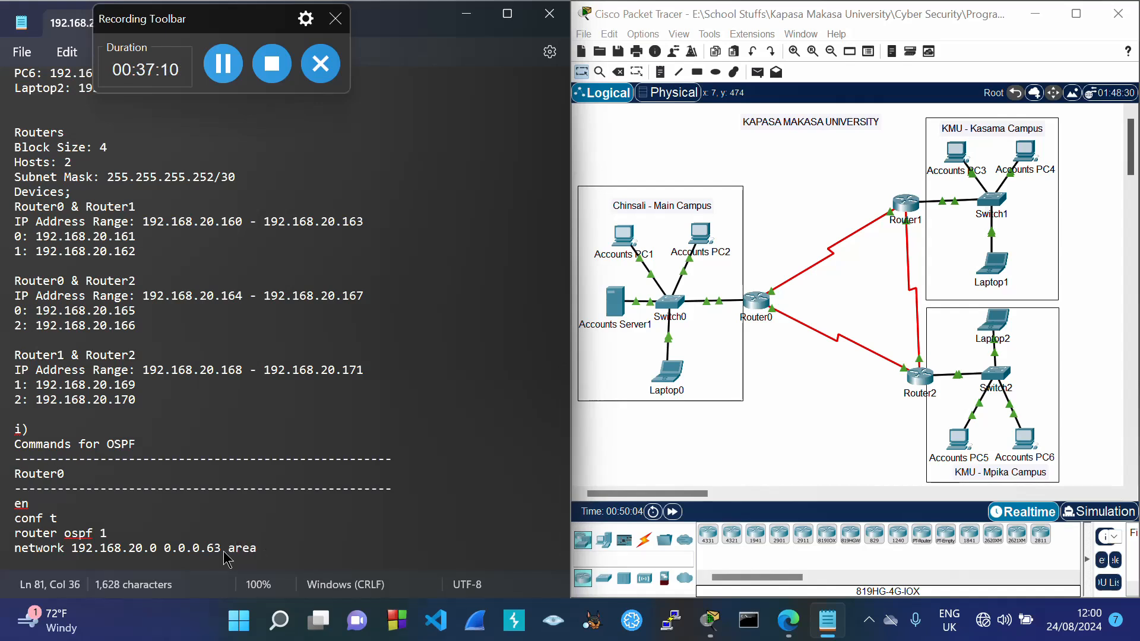
pyautogui.write(' 0')
pyautogui.press('Return')
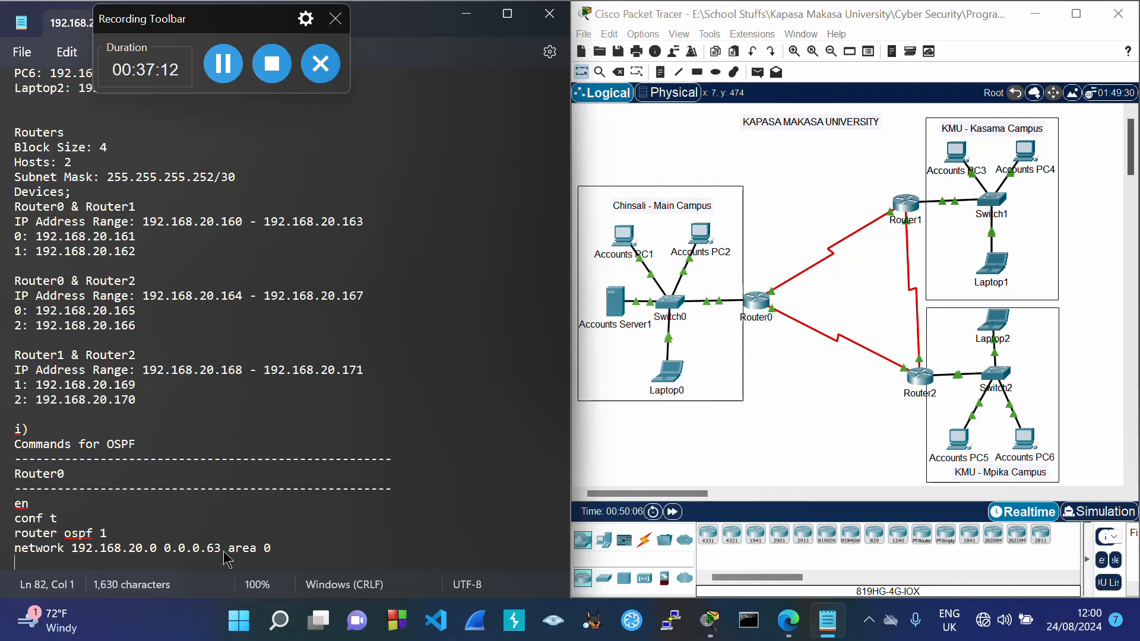
pyautogui.moveTo(16, 549); pyautogui.dragTo(277, 552)
pyautogui.hotkey('ctrl', 'c')
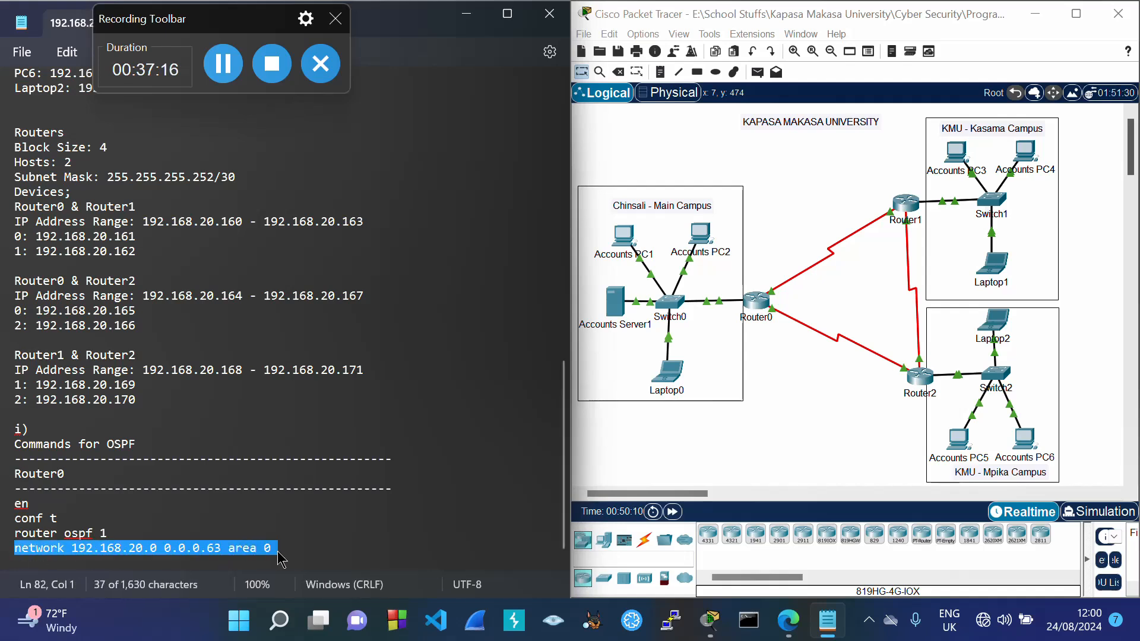
pyautogui.click(278, 553)
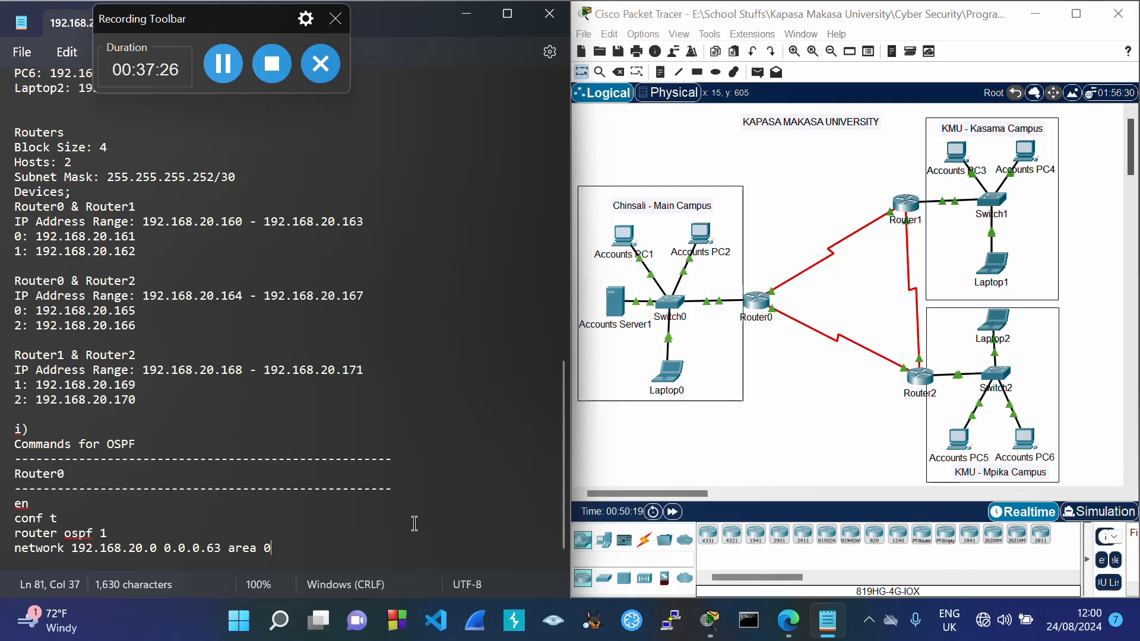
# Step: Duplicate the network statement twice and change both copies' wildcards to 0.0.0.3
pyautogui.press('Return')
pyautogui.hotkey('ctrl', 'v')
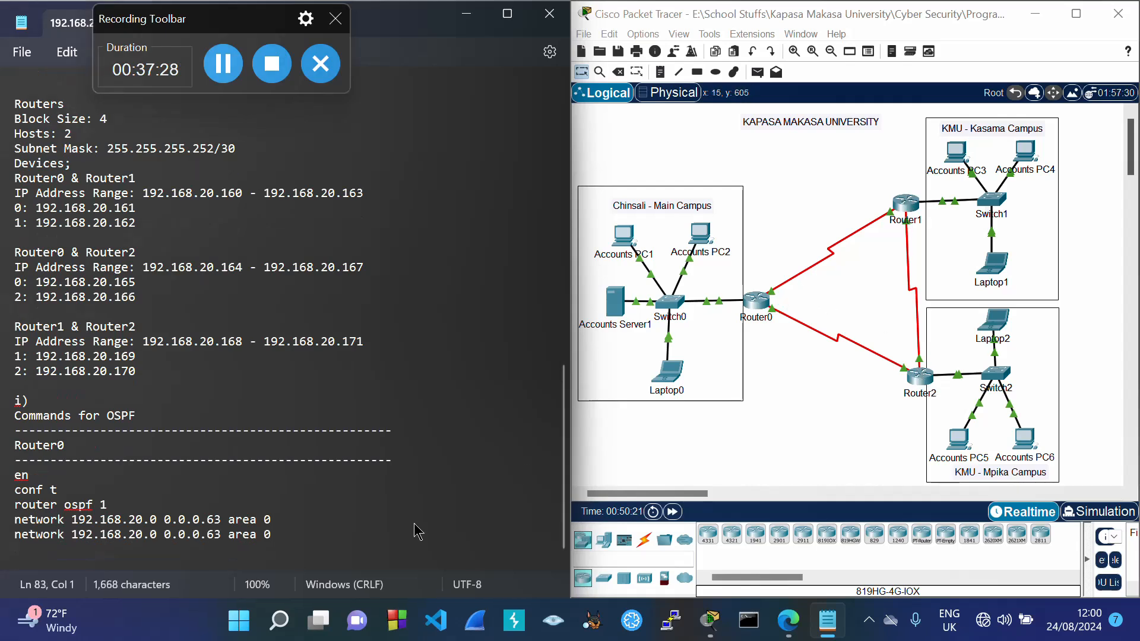
pyautogui.hotkey('ctrl', 'v')
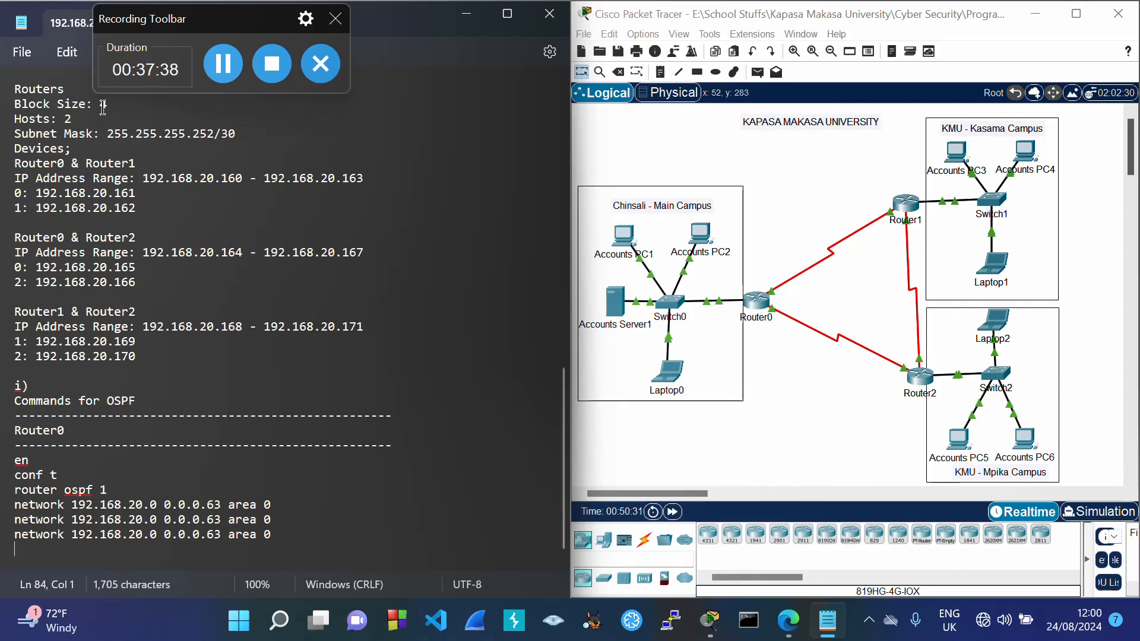
pyautogui.moveTo(100, 104)
pyautogui.mouseDown()
pyautogui.moveTo(127, 122)
pyautogui.moveTo(113, 107)
pyautogui.mouseUp()
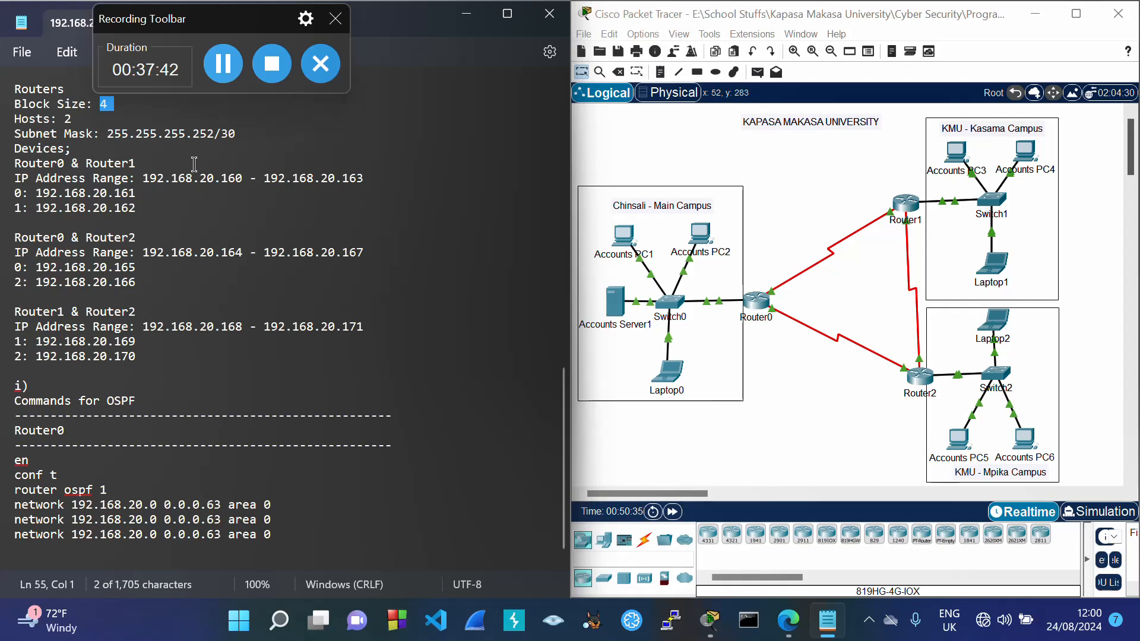
pyautogui.click(216, 518)
pyautogui.press('BackSpace')
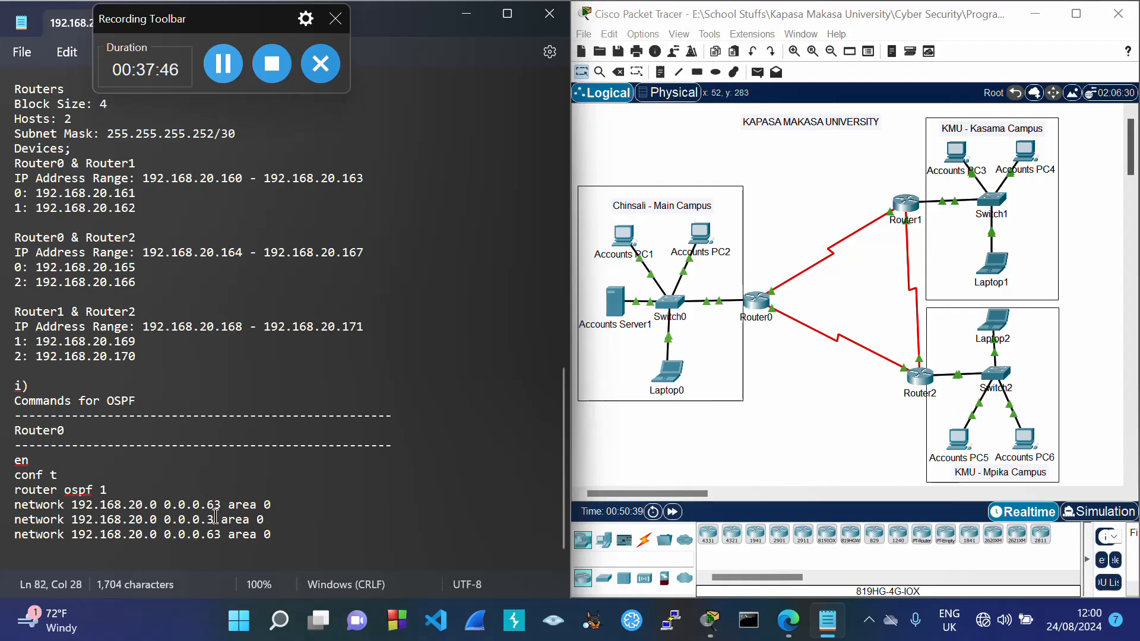
pyautogui.click(215, 536)
pyautogui.press('BackSpace')
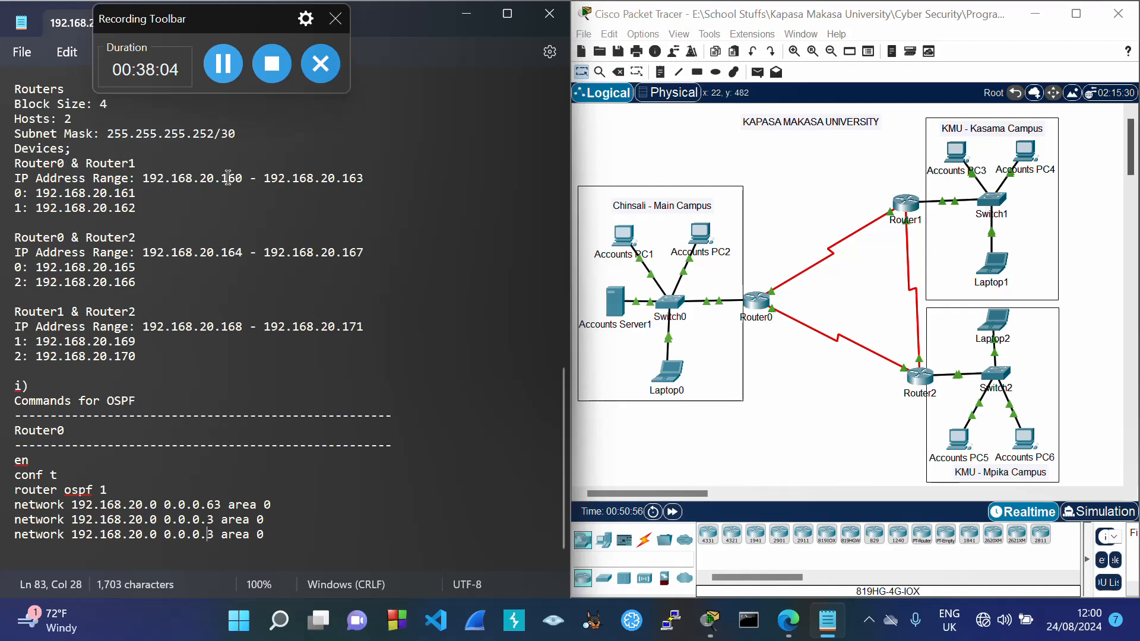
# Step: Change the two copied network addresses to 192.168.20.160 and 192.168.20.164
pyautogui.click(159, 520)
pyautogui.press('BackSpace')
pyautogui.write('16')
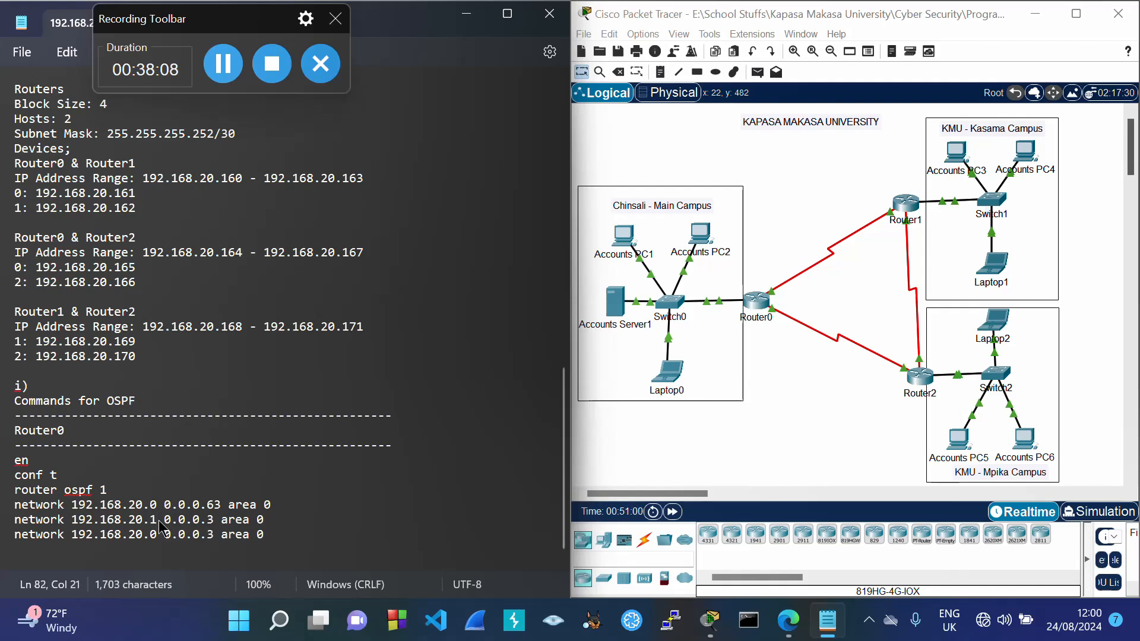
pyautogui.write('0')
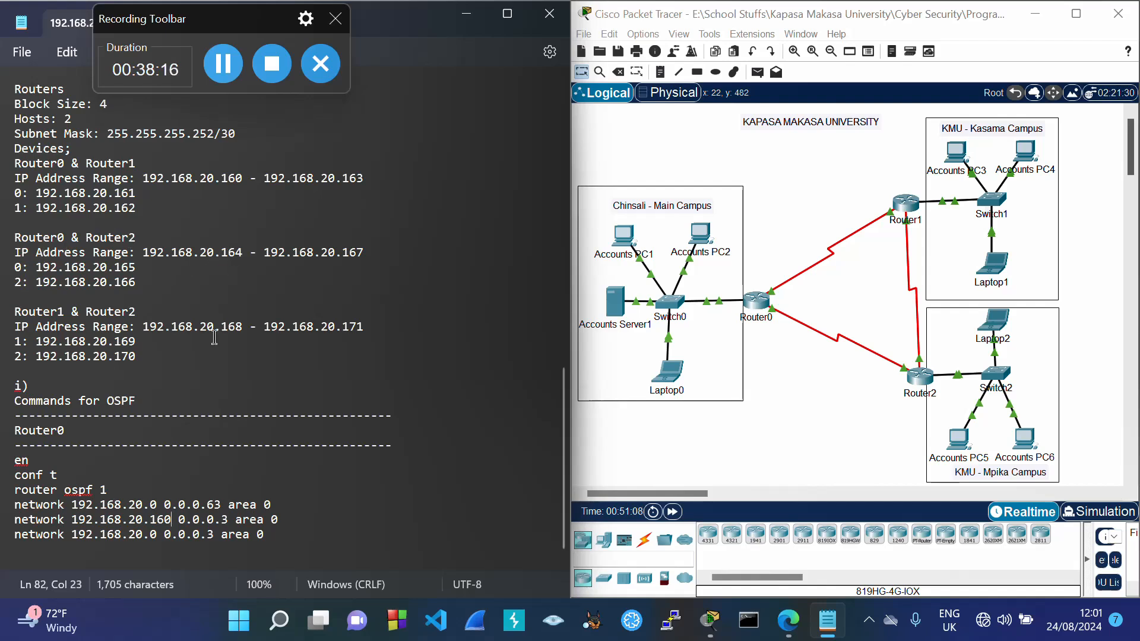
pyautogui.click(158, 534)
pyautogui.press('BackSpace')
pyautogui.write('164')
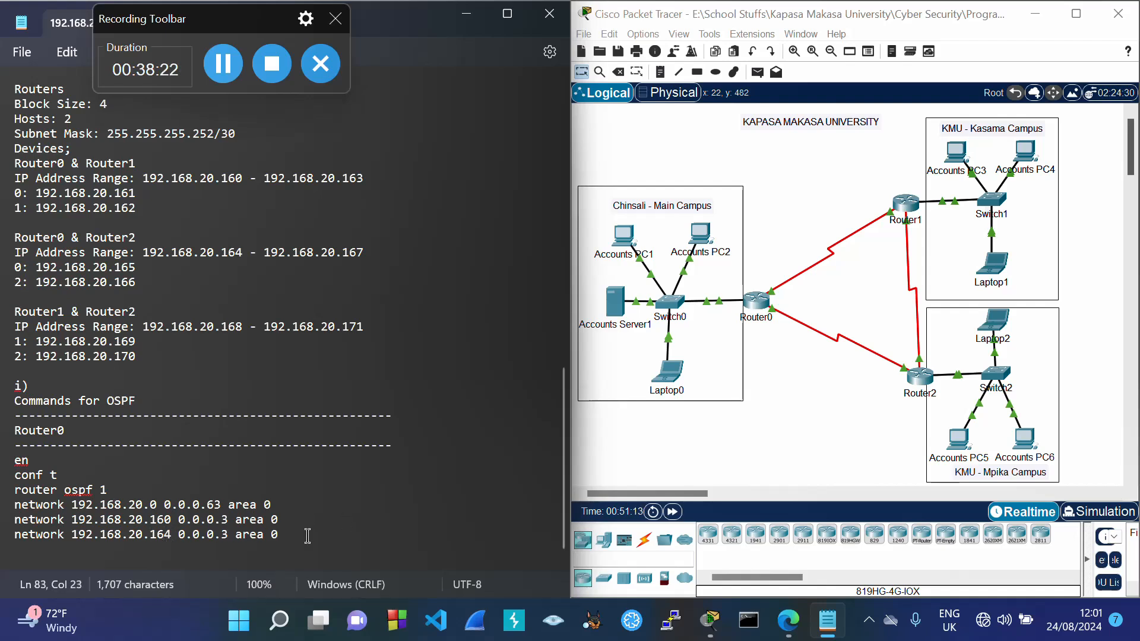
# Step: Finish the Router0 block with end, wr and a closing row of dashes
pyautogui.press('Down')
pyautogui.write('end')
pyautogui.press('Return')
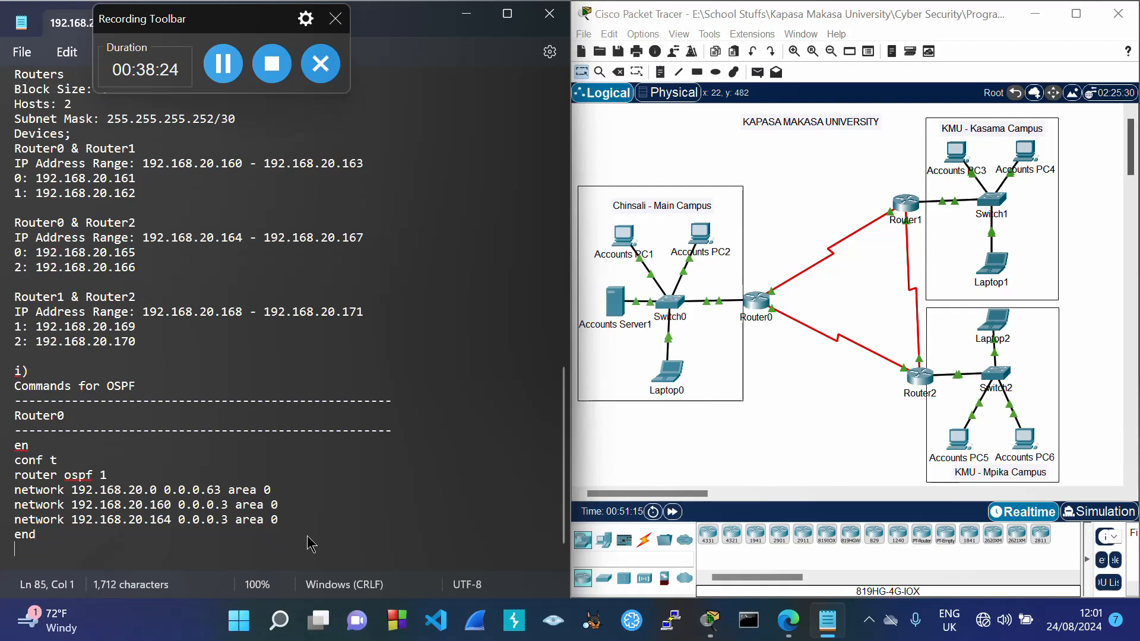
pyautogui.write('wr')
pyautogui.press('Return')
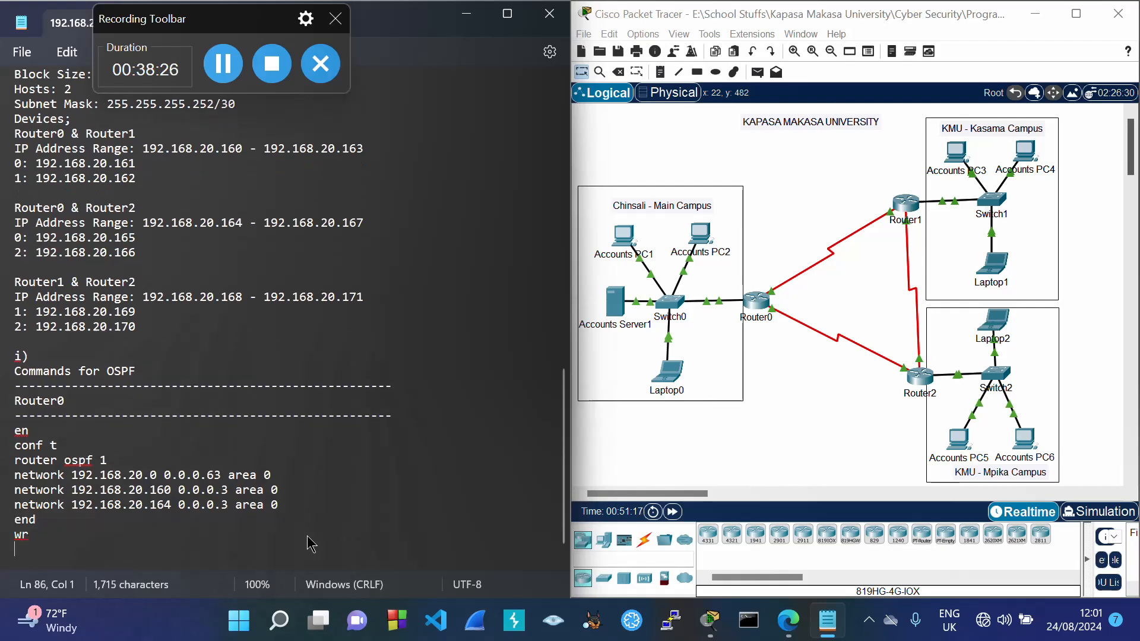
pyautogui.write('----------------------------------------------------')
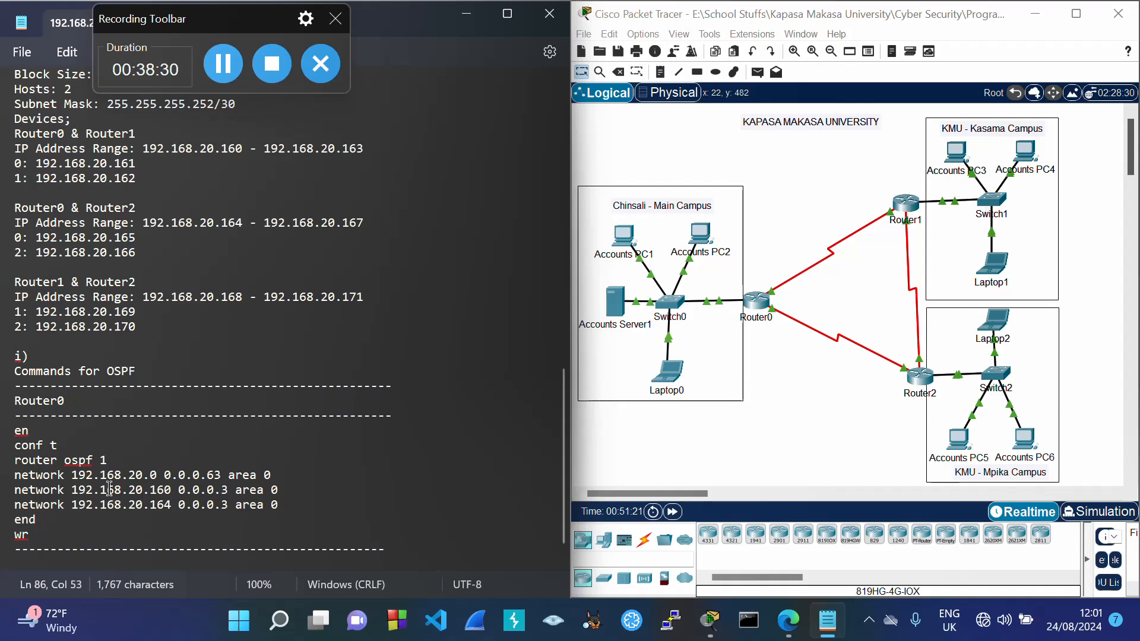
# Step: Copy the whole Router0 OSPF block and paste a duplicate below it
pyautogui.moveTo(18, 402); pyautogui.dragTo(399, 552)
pyautogui.hotkey('ctrl', 'c')
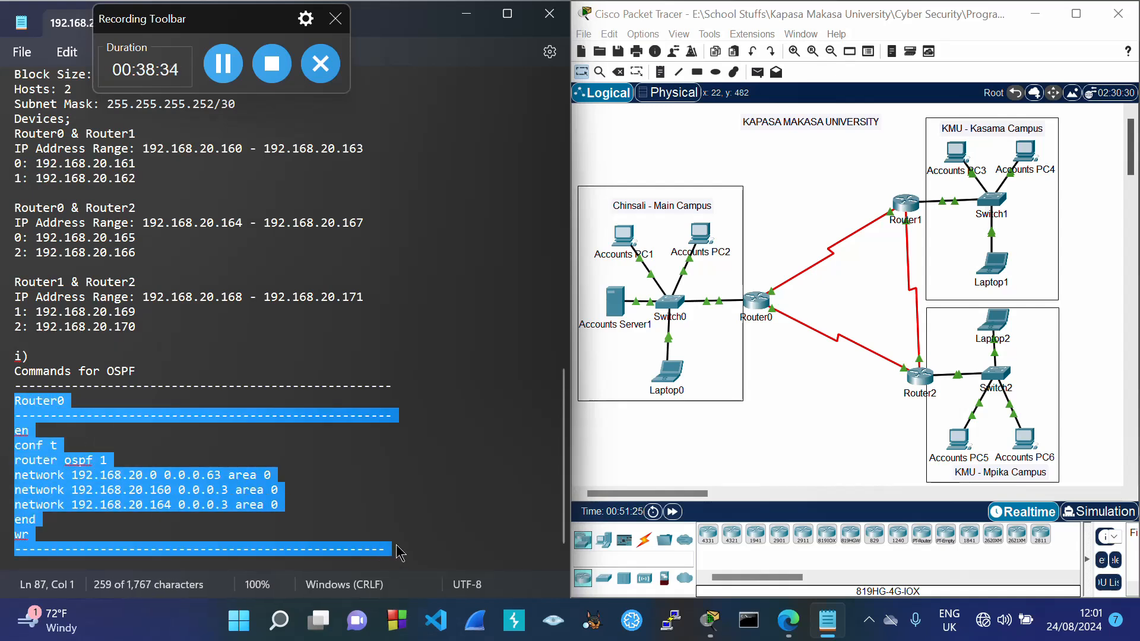
pyautogui.click(398, 550)
pyautogui.press('Return')
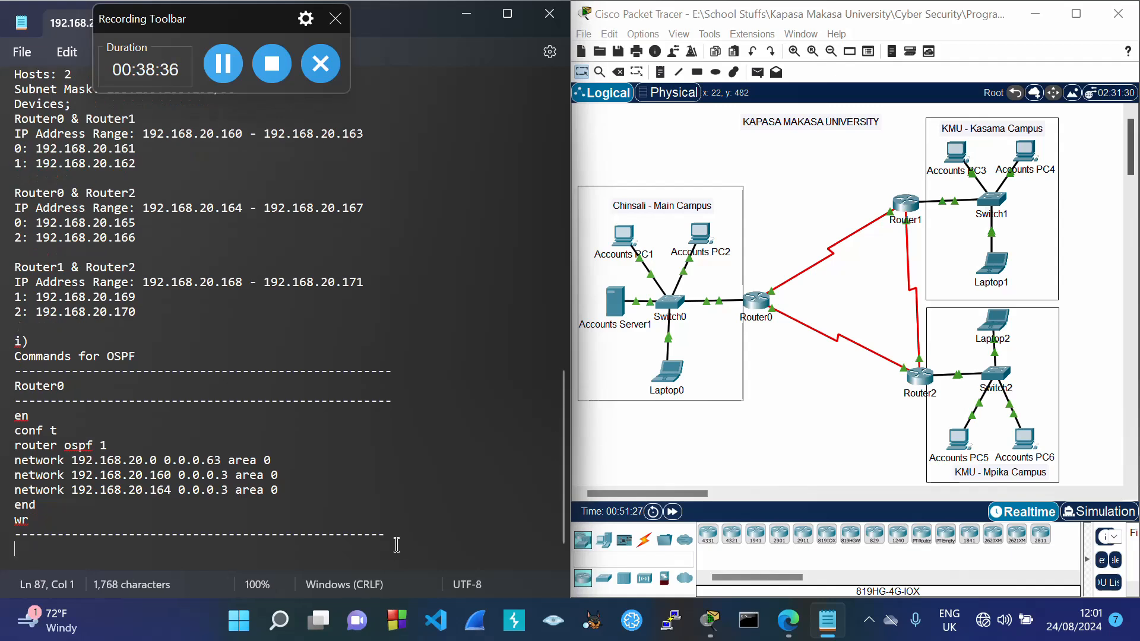
pyautogui.hotkey('ctrl', 'v')
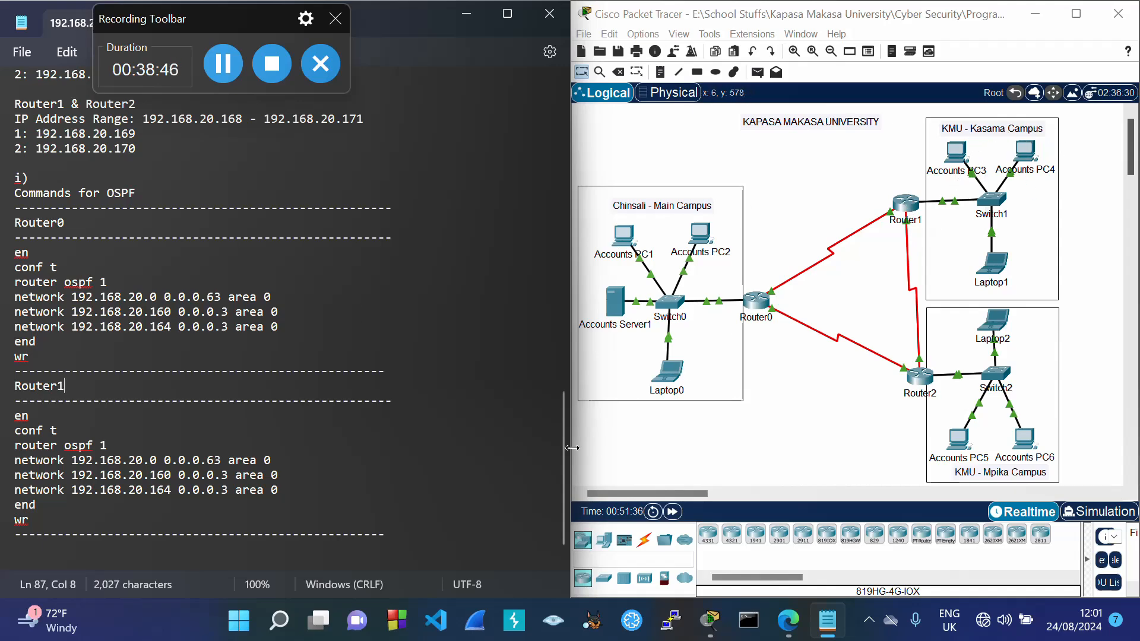
# Step: Change the copy's first network to 192.168.20.64, the Kasama range start
pyautogui.moveTo(567, 455); pyautogui.dragTo(551, 309)
pyautogui.scroll(7, 400, 268)
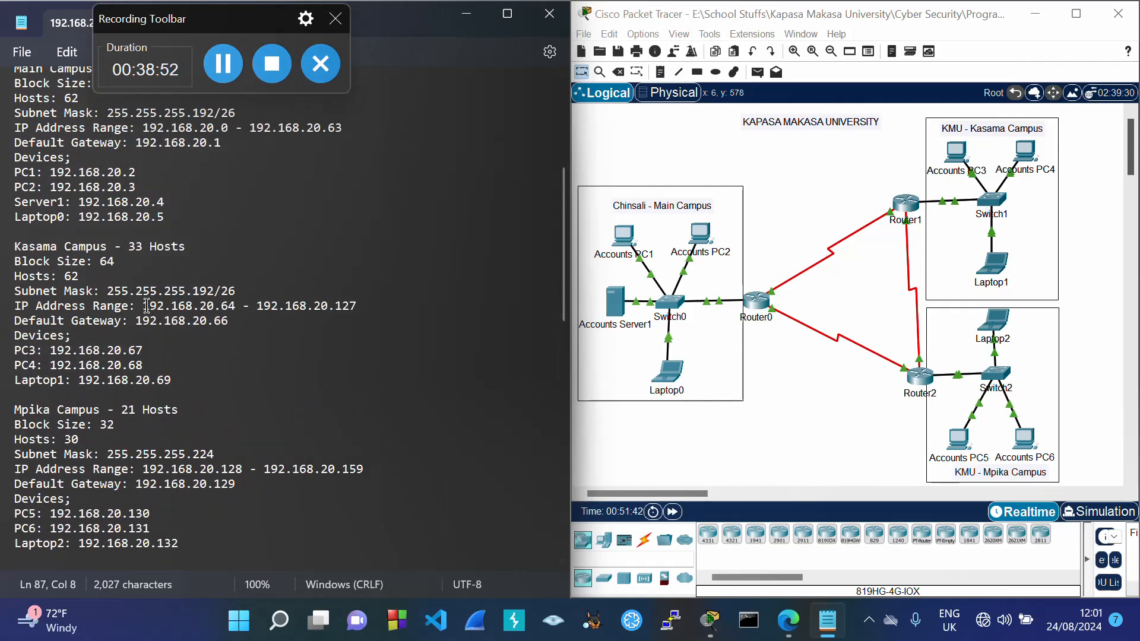
pyautogui.moveTo(143, 306); pyautogui.dragTo(235, 314)
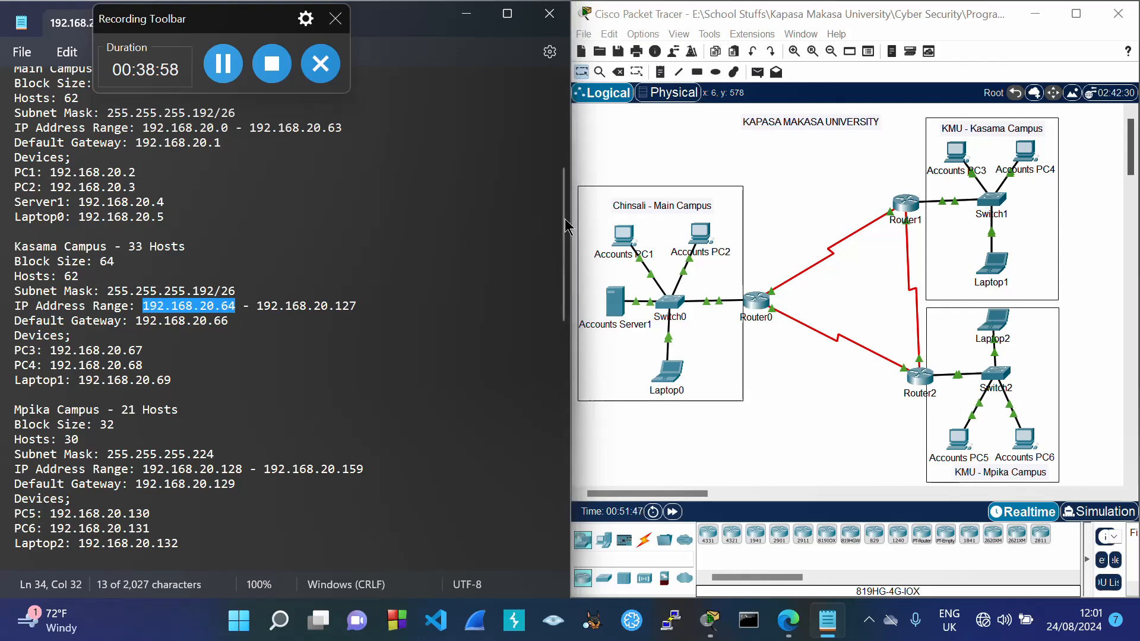
pyautogui.moveTo(564, 218); pyautogui.dragTo(552, 475)
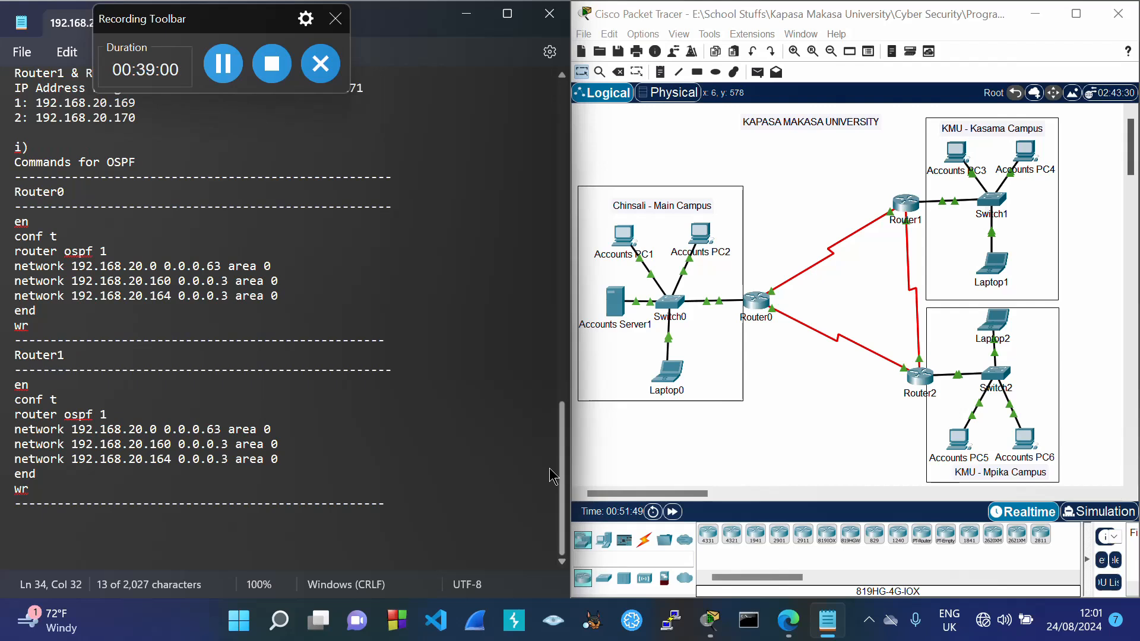
pyautogui.click(158, 429)
pyautogui.press('BackSpace')
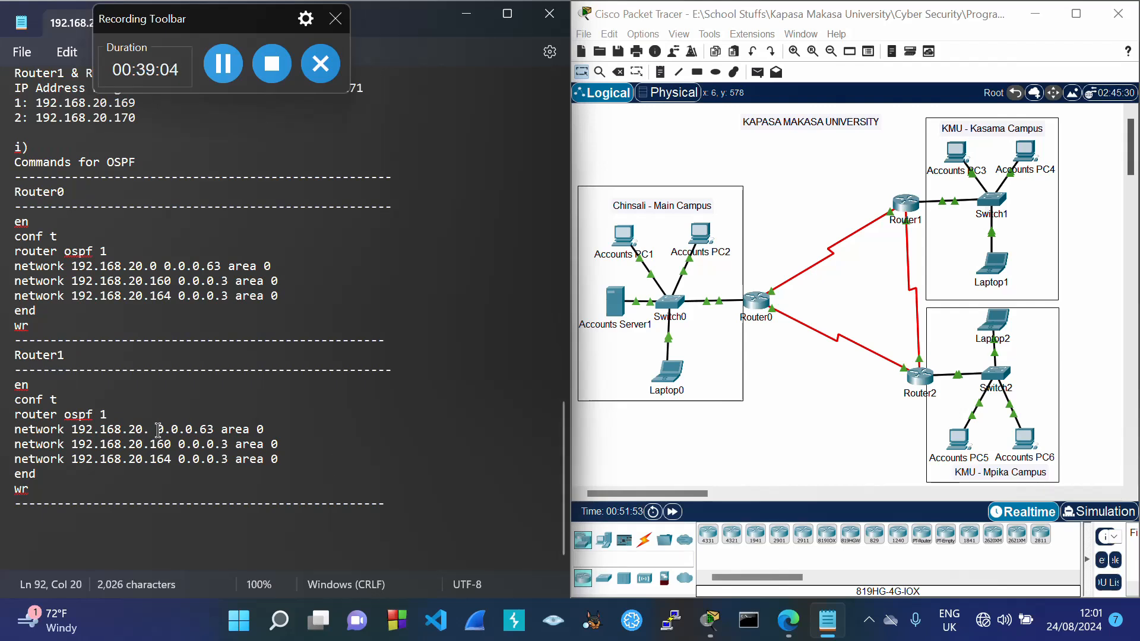
pyautogui.write('64')
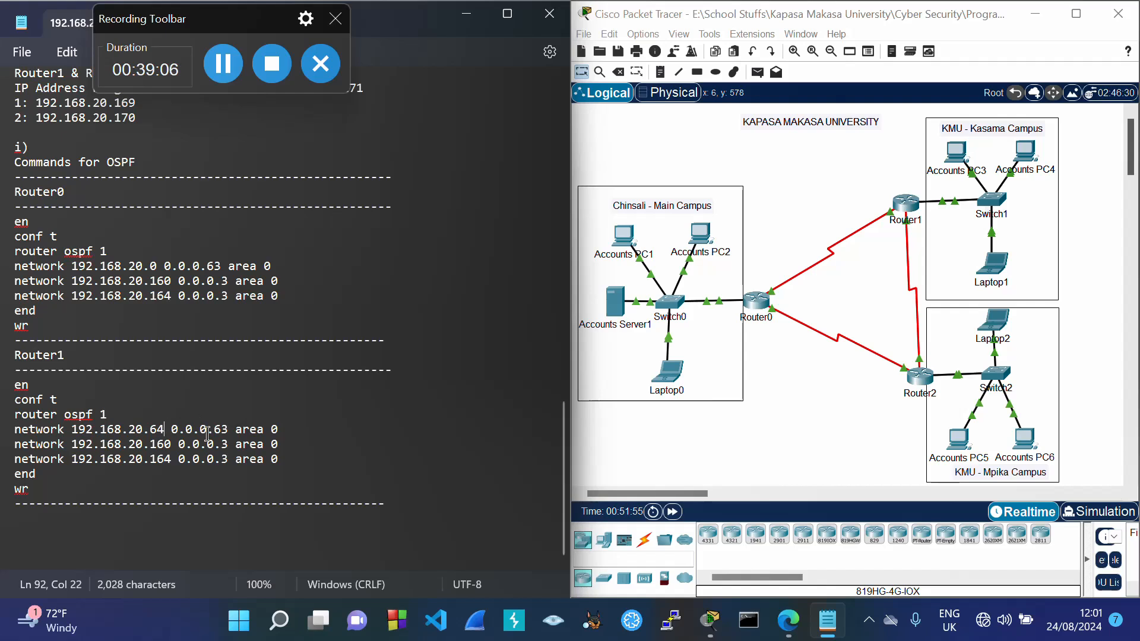
pyautogui.moveTo(214, 429); pyautogui.dragTo(230, 441)
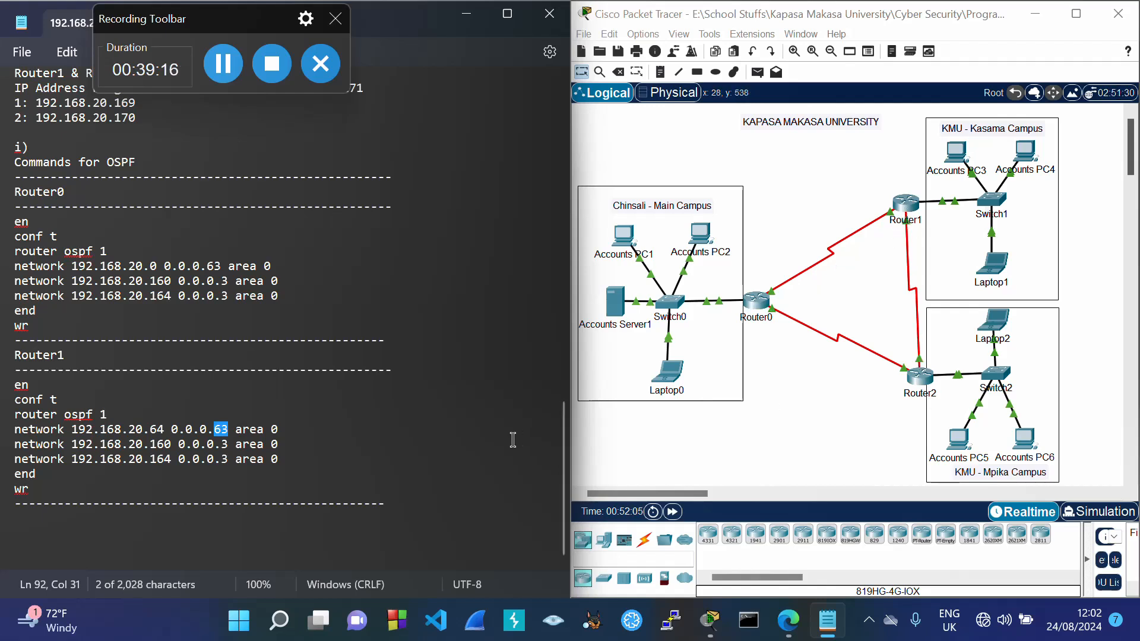
# Step: Change the copy's 192.168.20.164 network to 192.168.20.168 for the Router1–Router2 link
pyautogui.moveTo(565, 456); pyautogui.dragTo(564, 395)
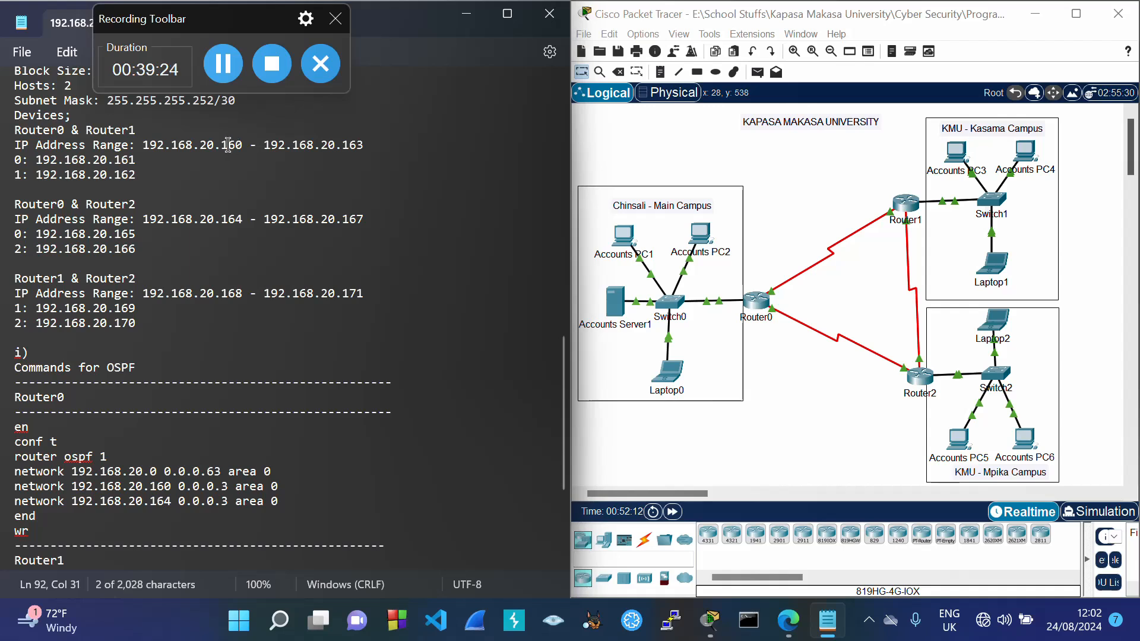
pyautogui.moveTo(223, 144); pyautogui.dragTo(244, 149)
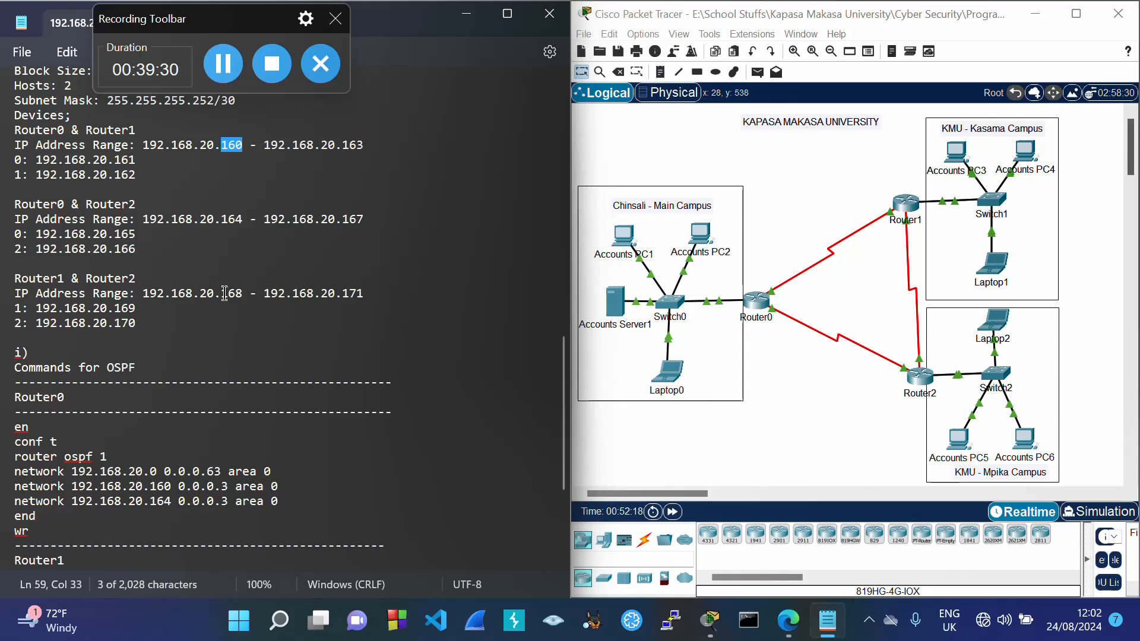
pyautogui.moveTo(222, 294); pyautogui.dragTo(236, 295)
pyautogui.scroll(-5, 232, 339)
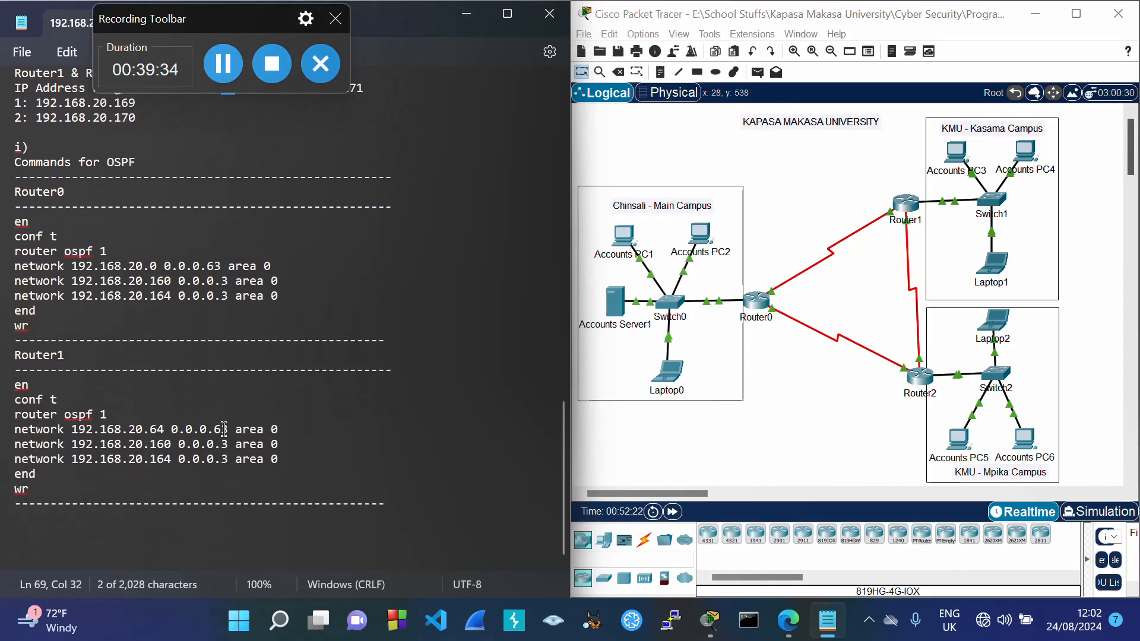
pyautogui.click(171, 462)
pyautogui.press('BackSpace')
pyautogui.write('8')
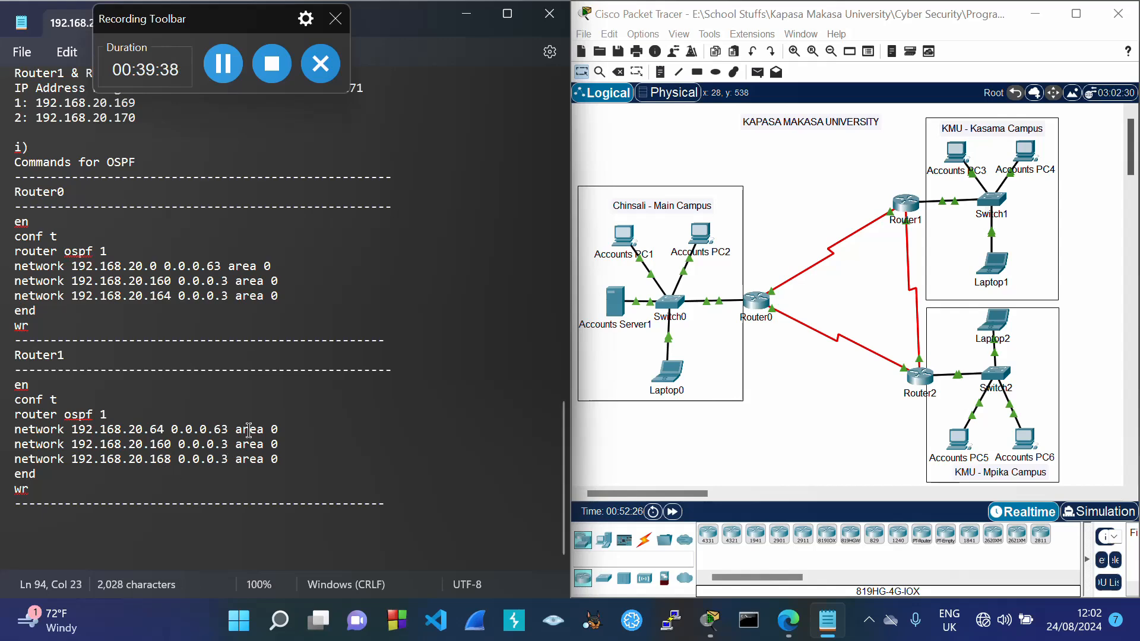
pyautogui.scroll(7, 249, 429)
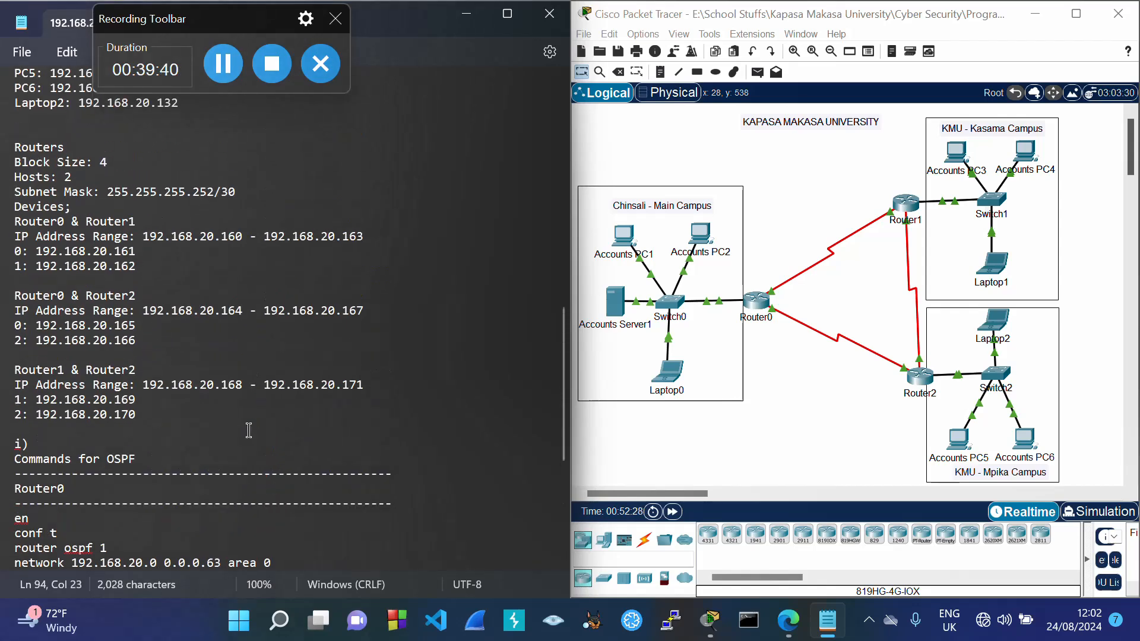
pyautogui.scroll(-7, 248, 430)
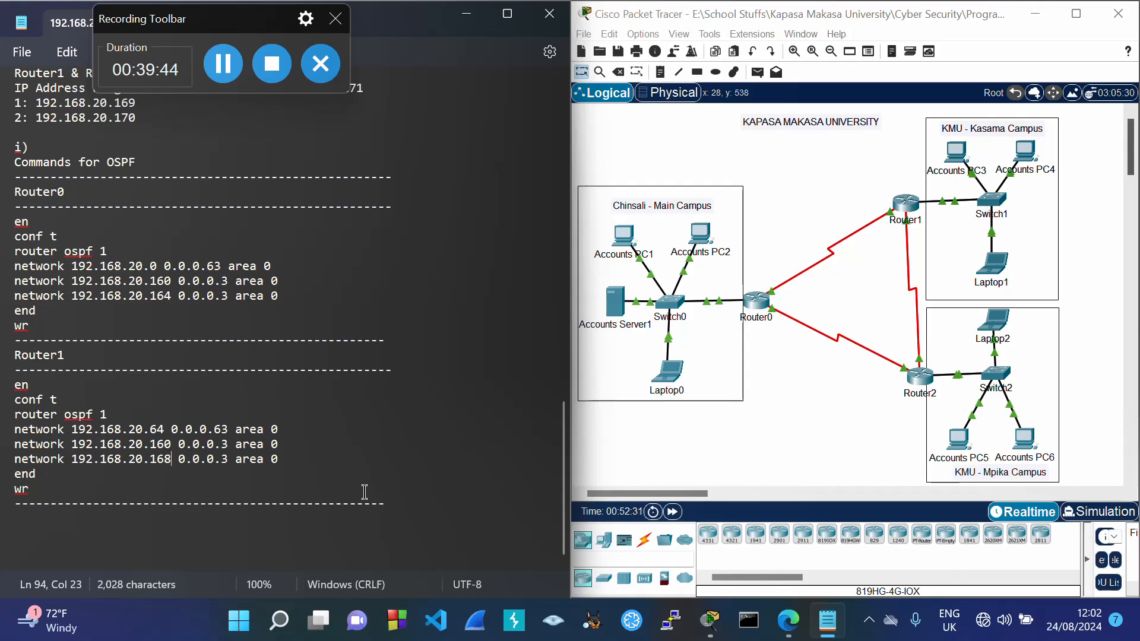
pyautogui.press('Return')
# Step: Paste another copy of the Router0 block and rename its heading to Router2
pyautogui.write('Router0 ----------------------------------------------------- en conf t router ospf 1 network 192.168.20.0 0.0.0.63 area 0 network 192.168.20.160 0.0.0.3 area 0 network 192.168.20.164 0.0.0.3 area 0 end wr ----------------------------------------------------')
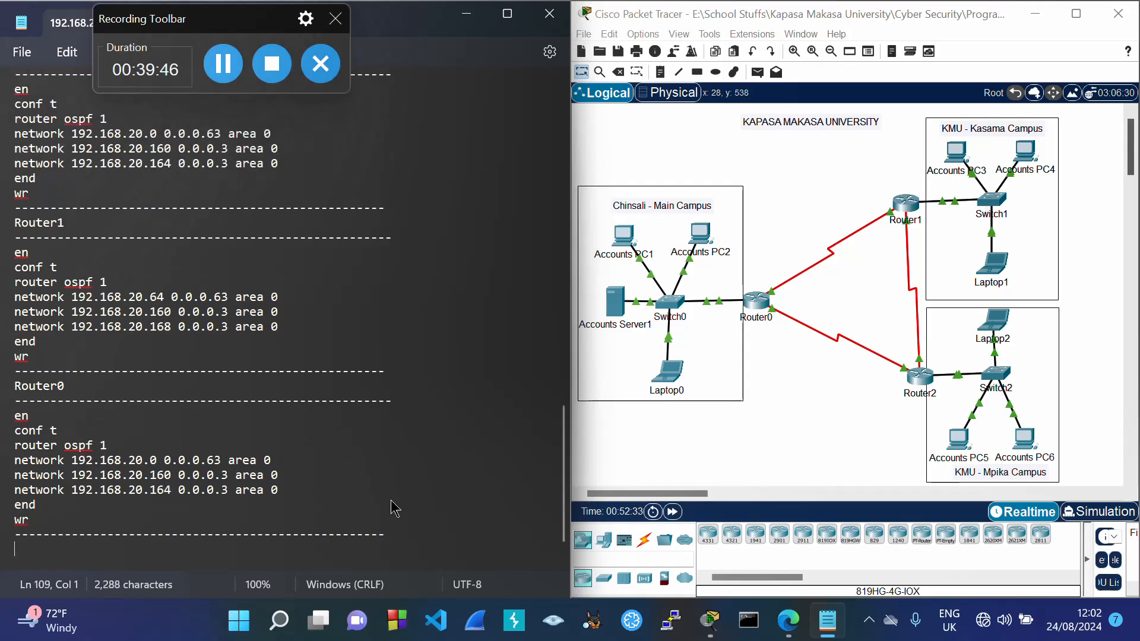
pyautogui.click(72, 387)
pyautogui.press('BackSpace')
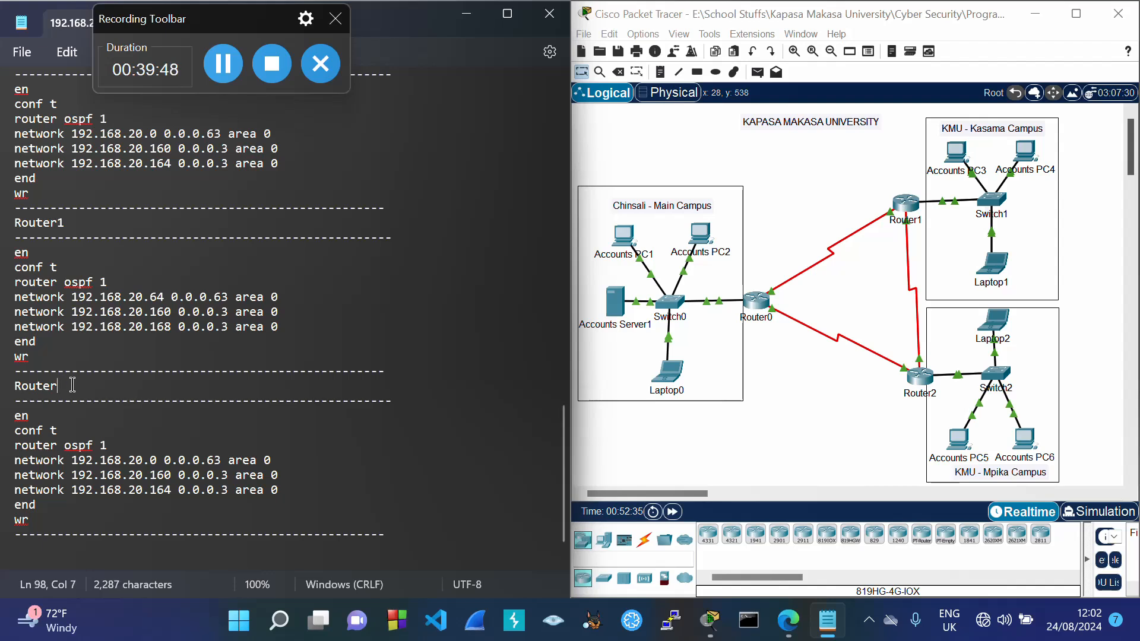
pyautogui.write('2')
# Step: Set Router2's first network to the Mpika range, 192.168.20.128 with wildcard 0.0.0.31
pyautogui.moveTo(562, 446); pyautogui.dragTo(577, 221)
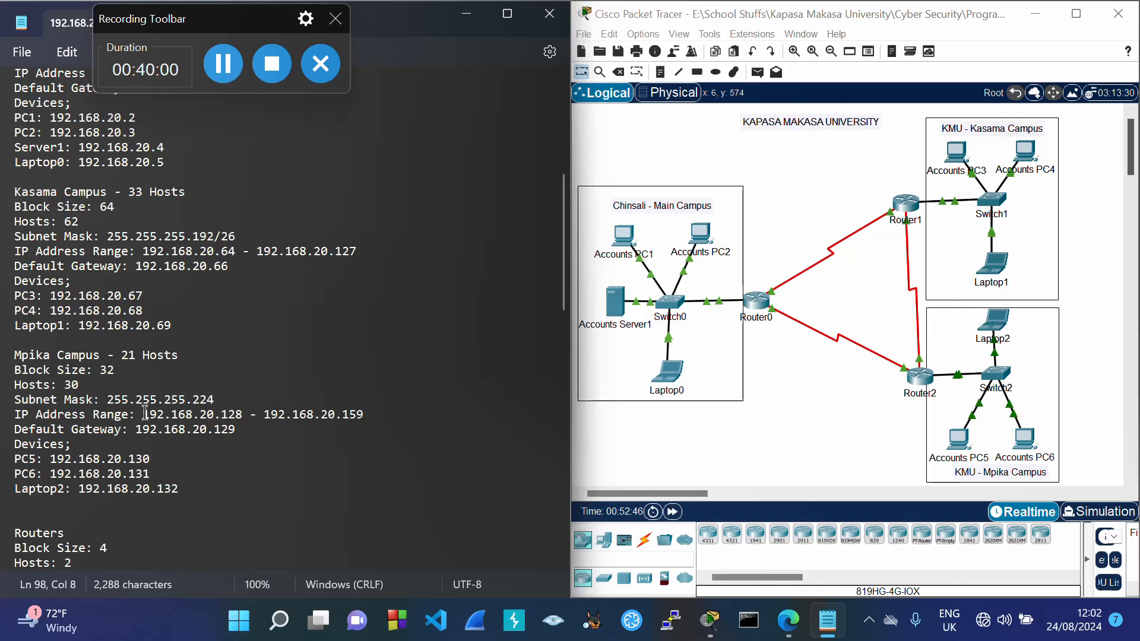
pyautogui.moveTo(146, 412); pyautogui.dragTo(244, 424)
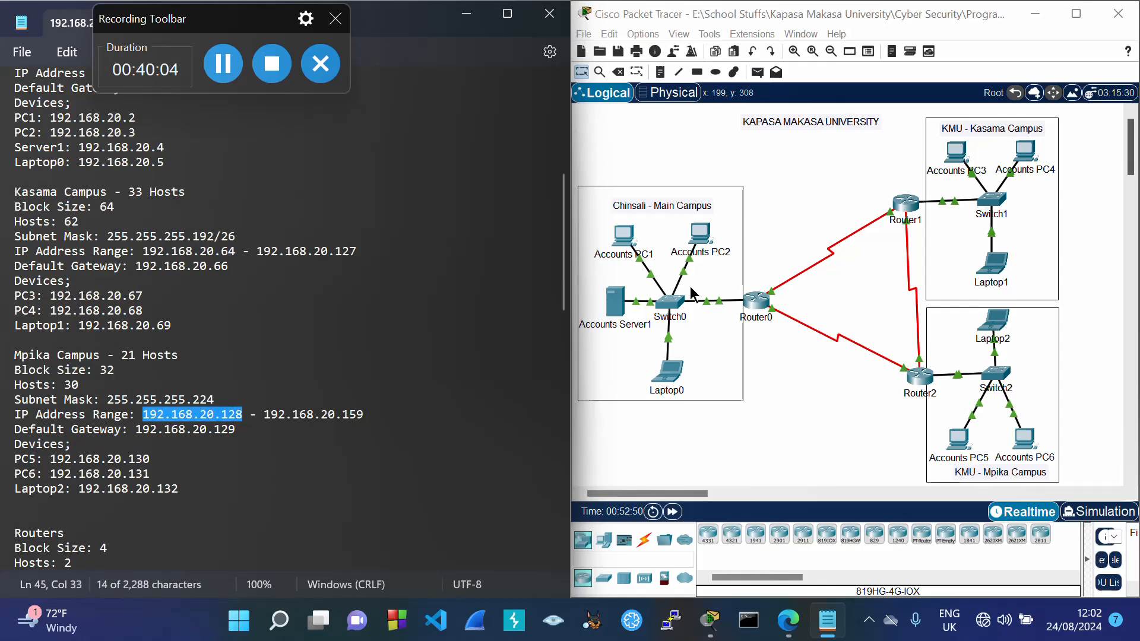
pyautogui.moveTo(562, 284); pyautogui.dragTo(566, 543)
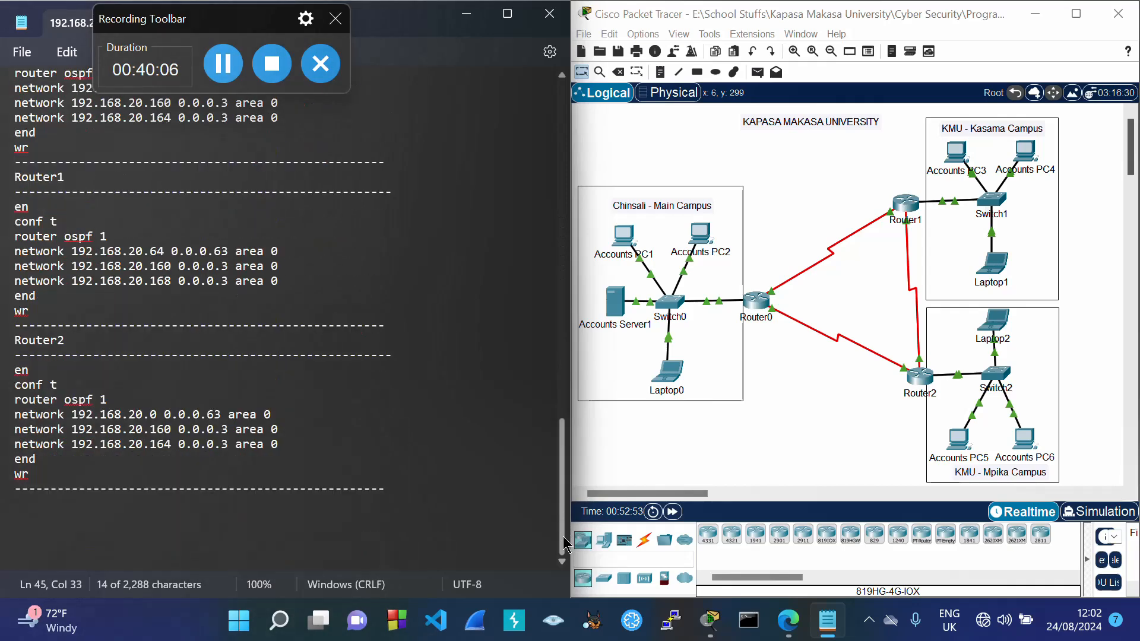
pyautogui.click(157, 420)
pyautogui.press('BackSpace')
pyautogui.write('128')
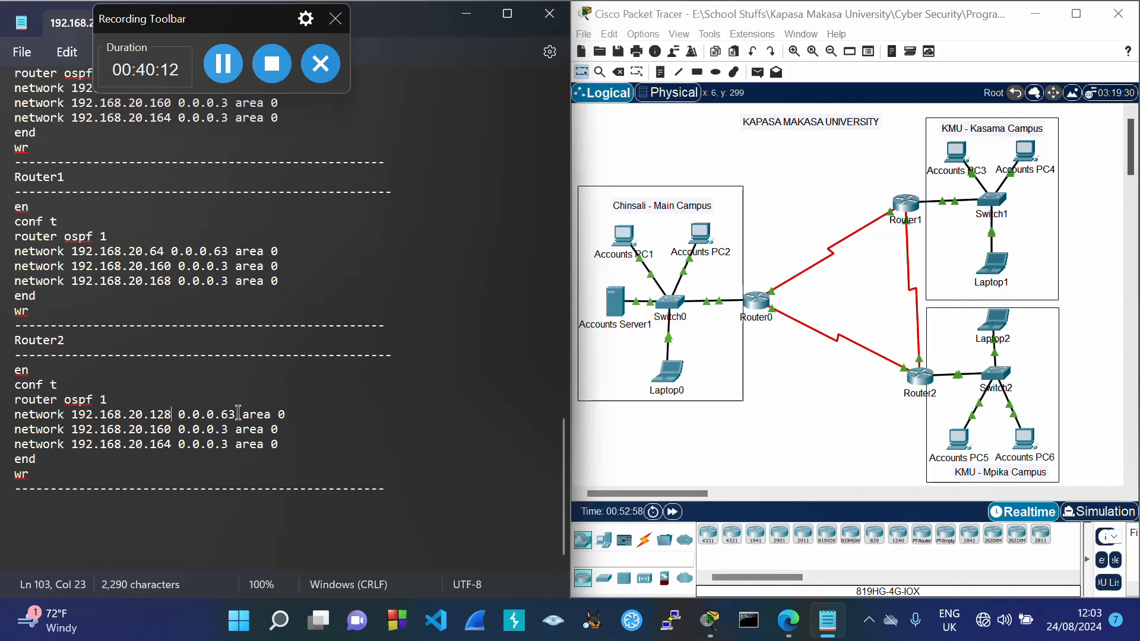
pyautogui.press('BackSpace')
pyautogui.press('BackSpace')
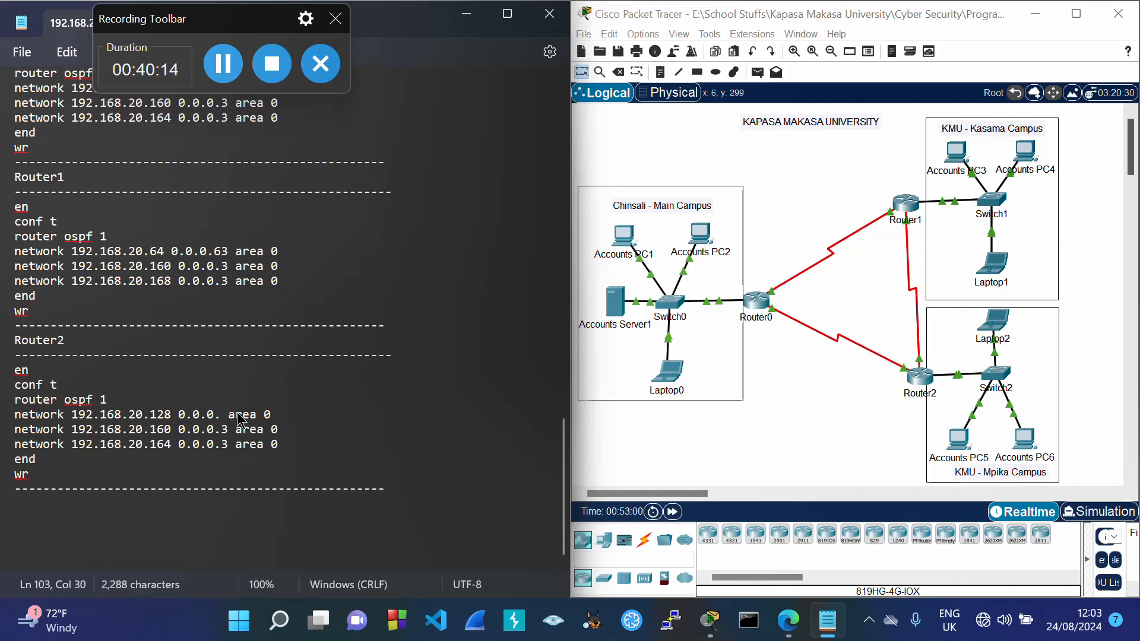
pyautogui.write('31')
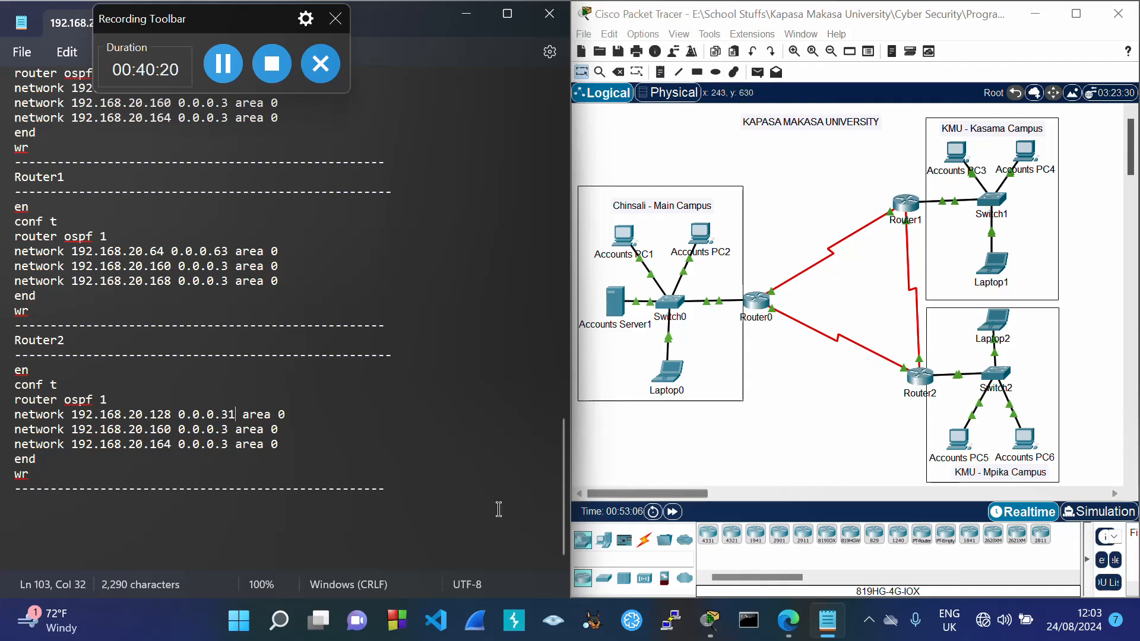
# Step: Change Router2's 192.168.20.160 network line to 192.168.20.168
pyautogui.moveTo(565, 511); pyautogui.dragTo(582, 392)
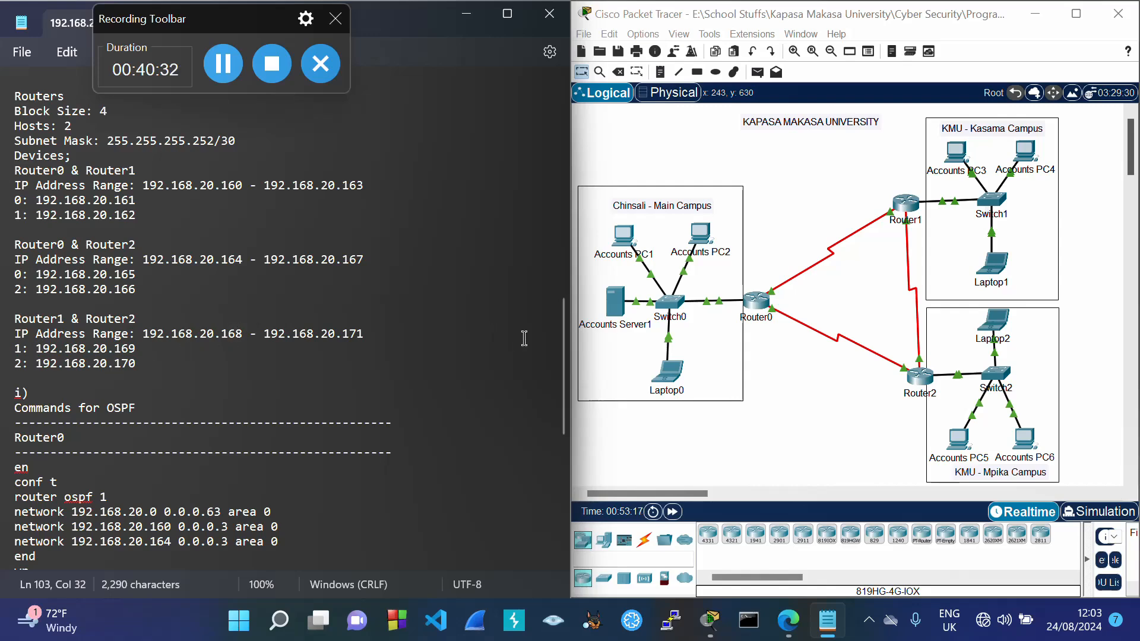
pyautogui.moveTo(566, 357); pyautogui.dragTo(566, 524)
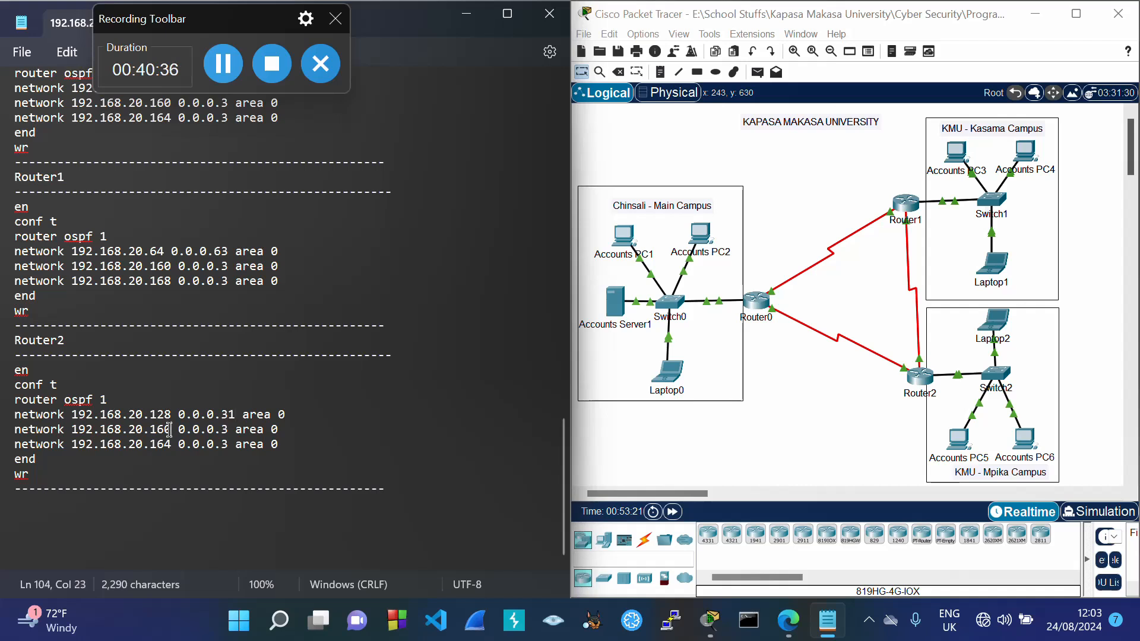
pyautogui.press('BackSpace')
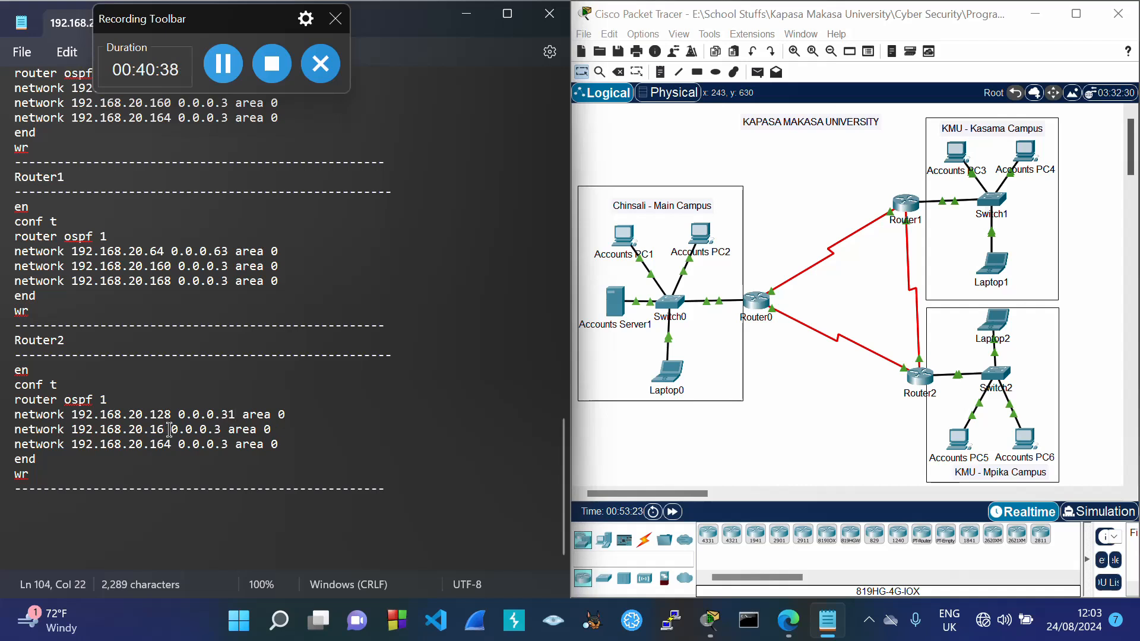
pyautogui.write('8')
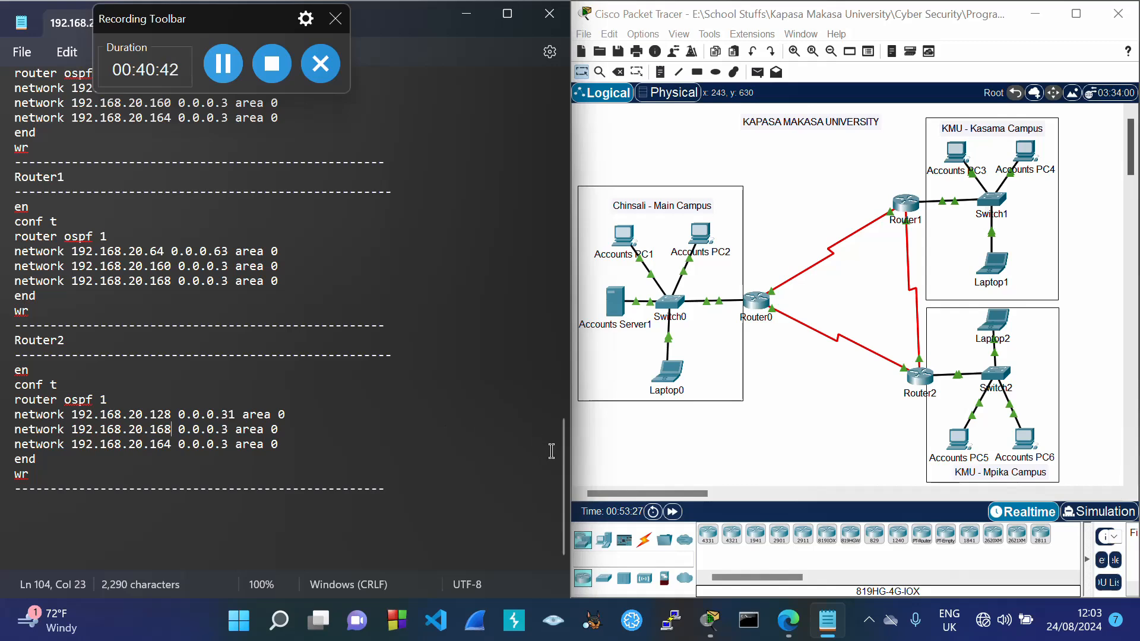
pyautogui.moveTo(564, 454); pyautogui.dragTo(573, 356)
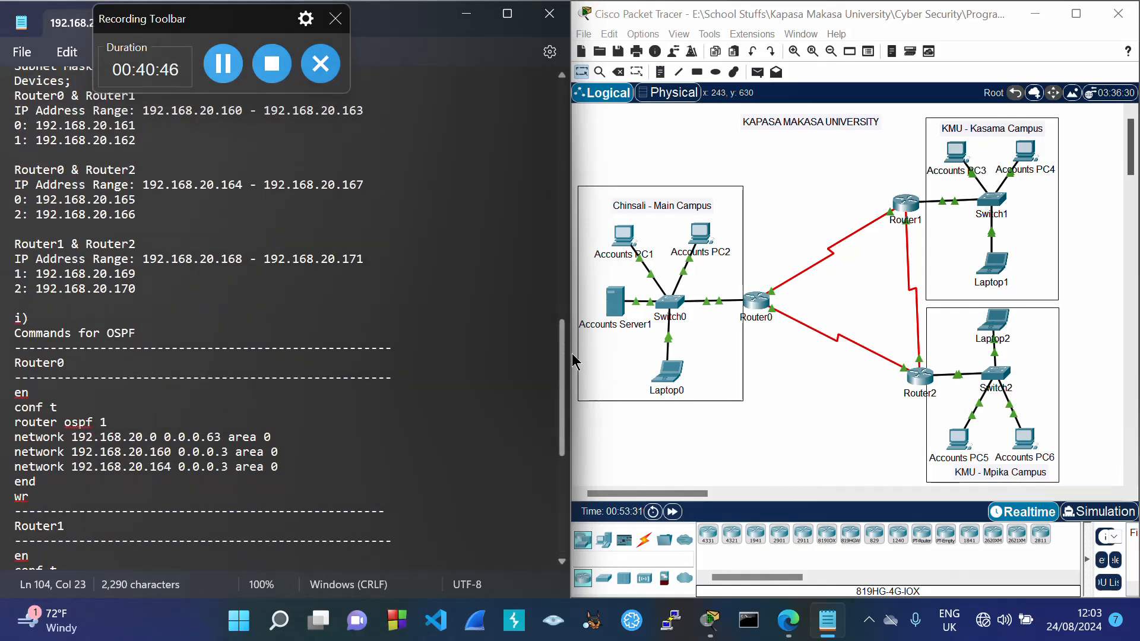
pyautogui.scroll(-8, 232, 356)
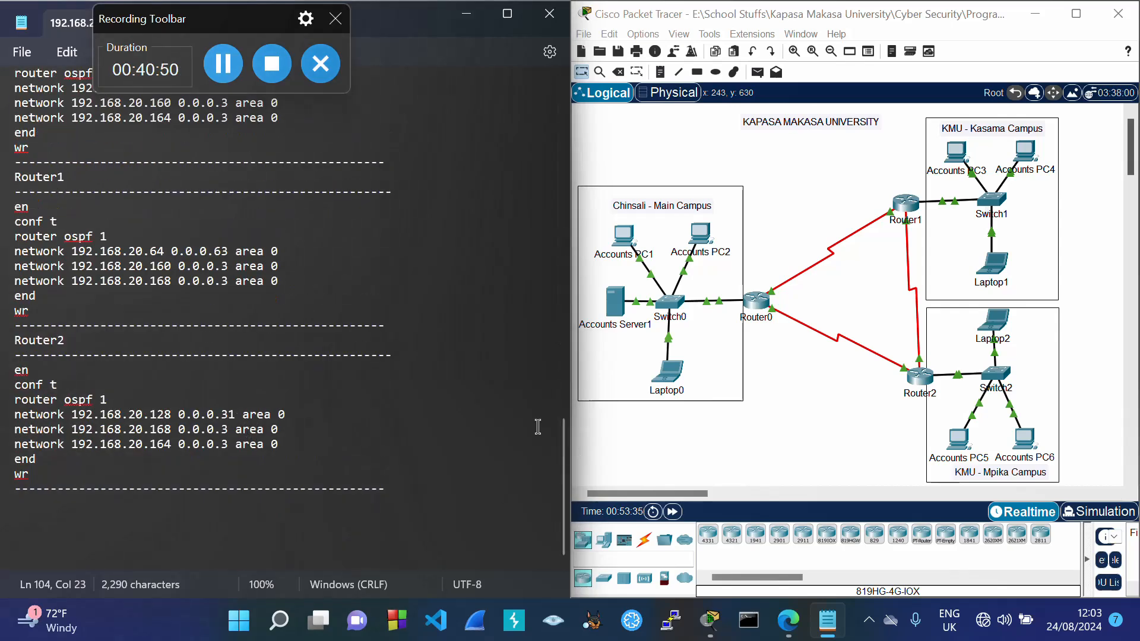
pyautogui.scroll(3, 173, 228)
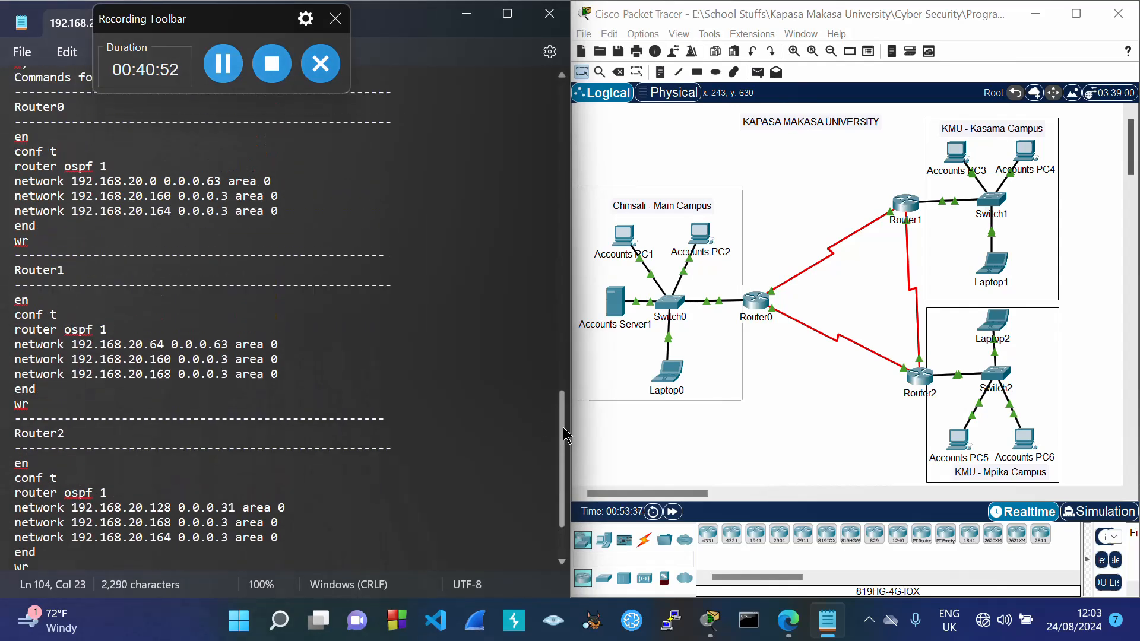
# Step: Paste Router0's OSPF process 1 commands for 192.168.20.0, .160 and .164 (area 0) into its CLI
pyautogui.moveTo(13, 148); pyautogui.dragTo(33, 255)
pyautogui.hotkey('ctrl', 'c')
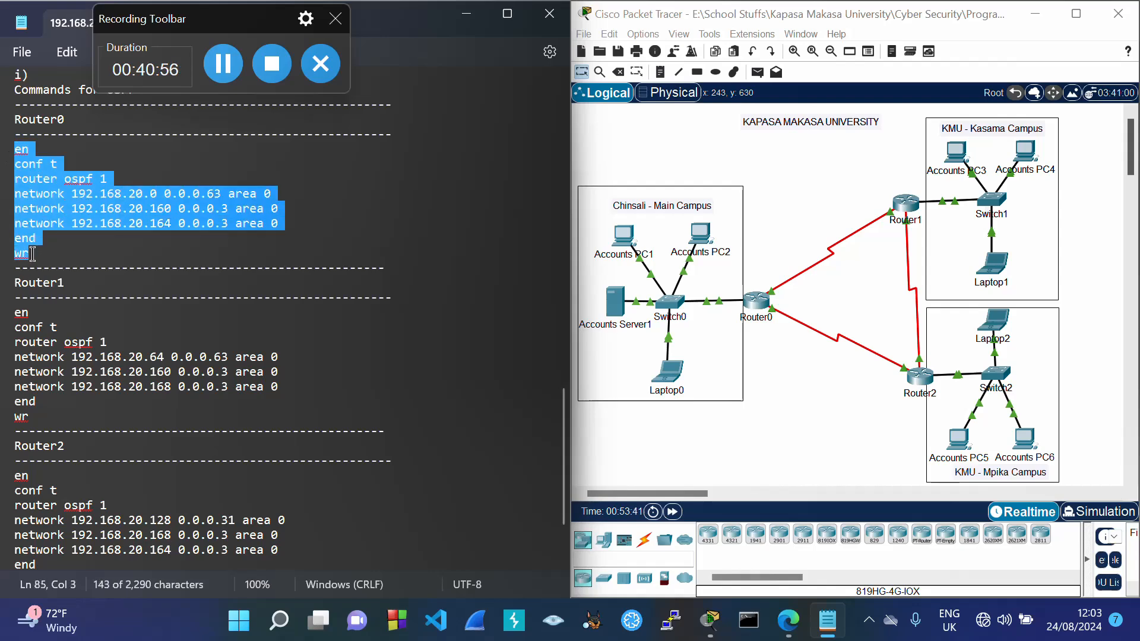
pyautogui.click(757, 305)
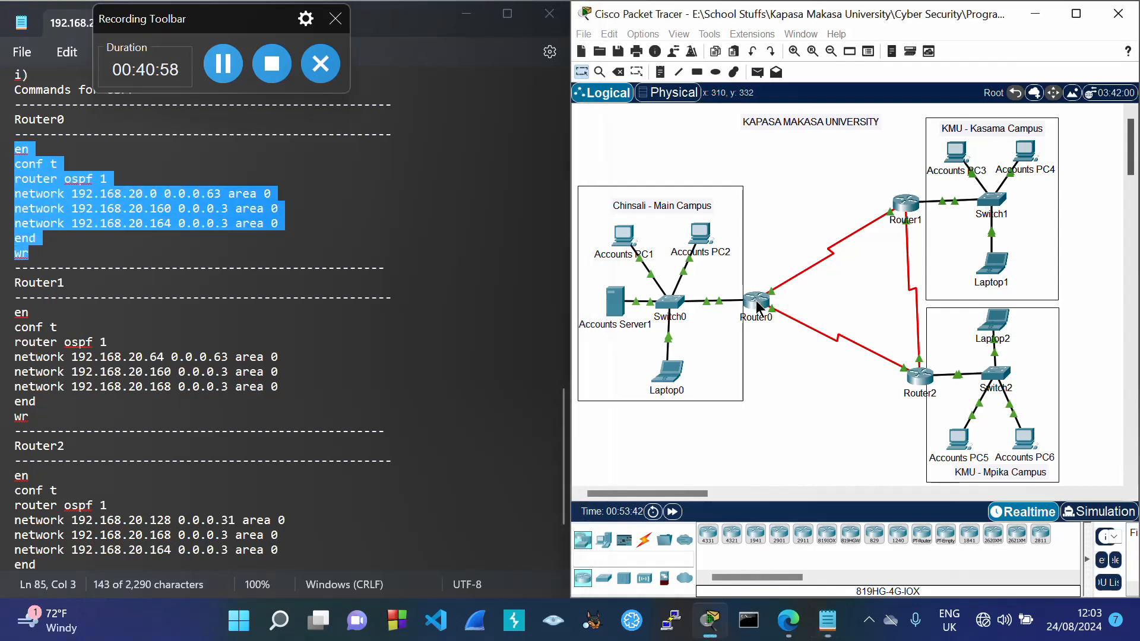
pyautogui.click(757, 306)
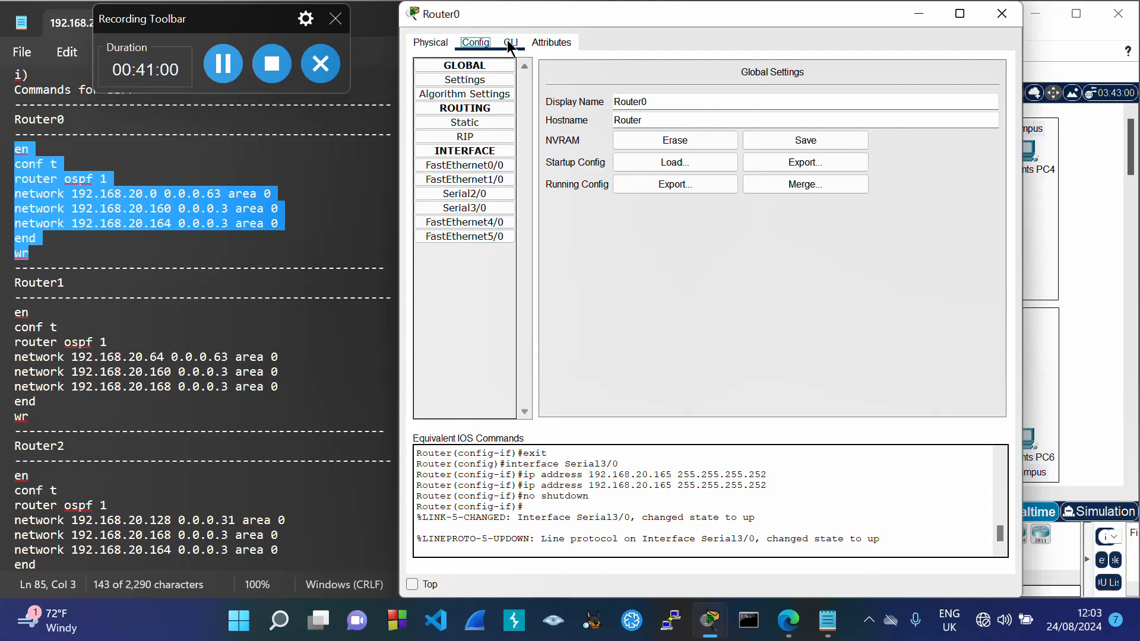
pyautogui.click(510, 43)
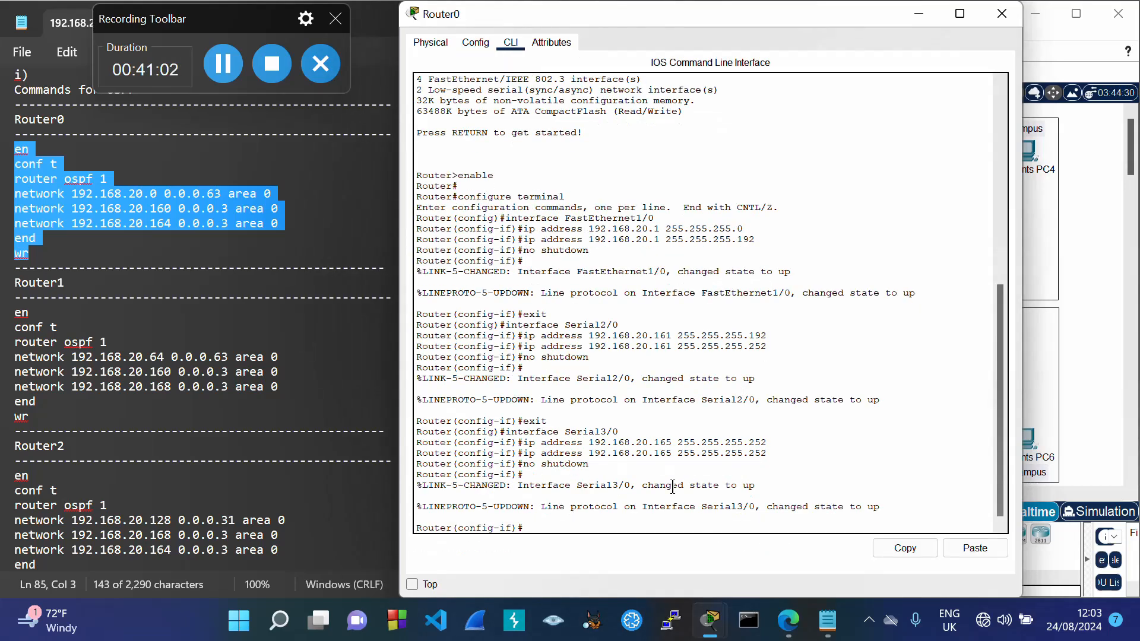
pyautogui.write('exit')
pyautogui.press('Return')
pyautogui.write('exit')
pyautogui.press('Return')
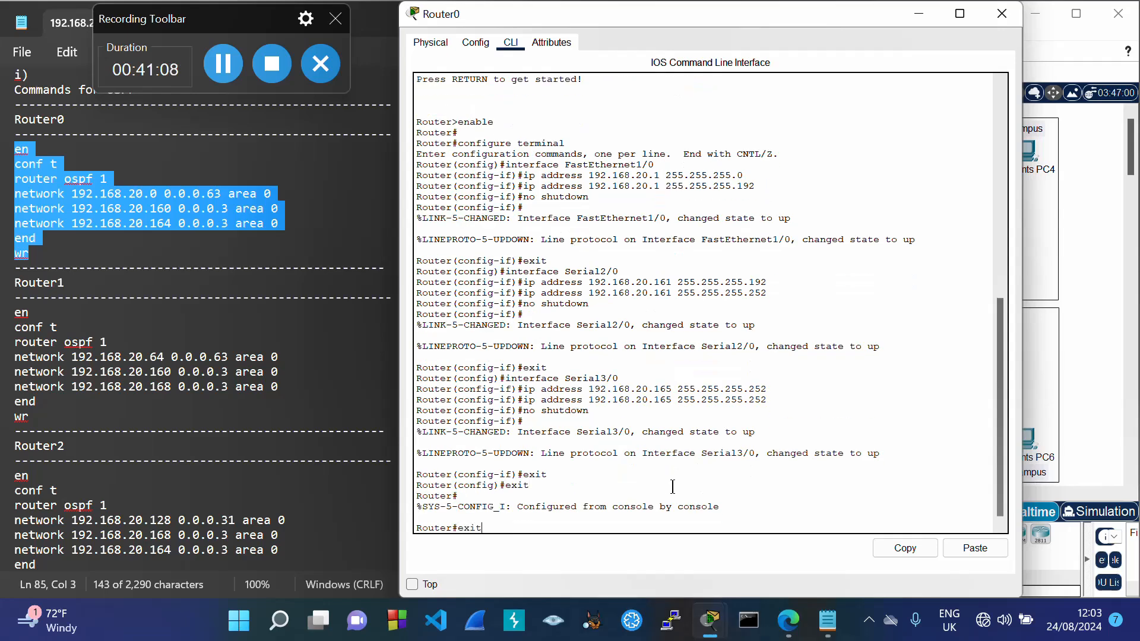
pyautogui.write('exit')
pyautogui.press('Return')
pyautogui.press('Return')
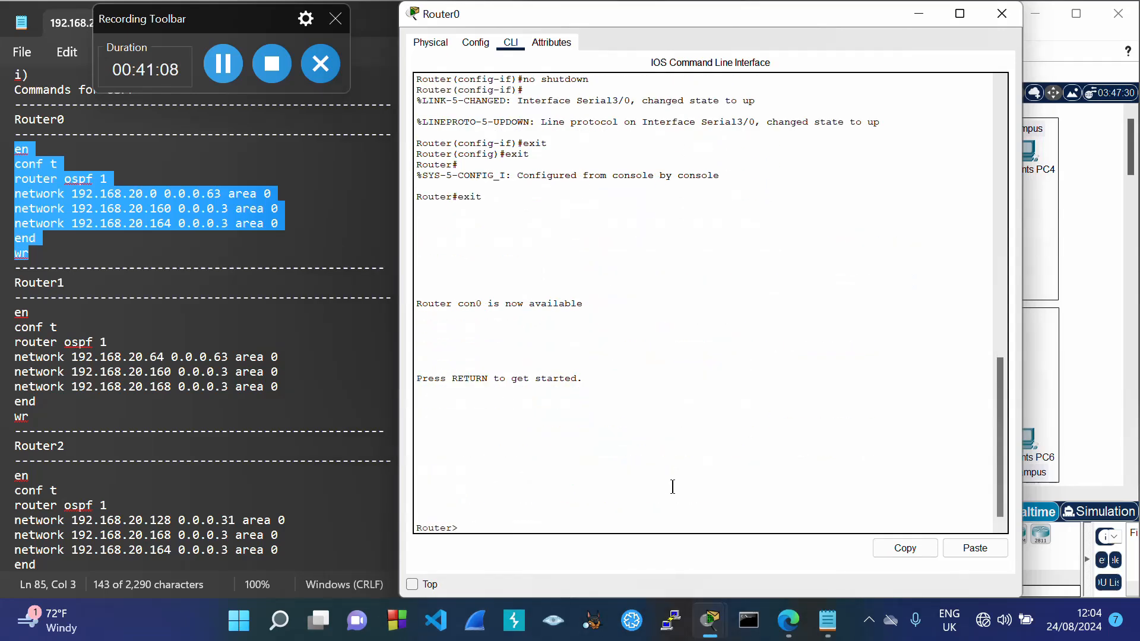
pyautogui.click(986, 545)
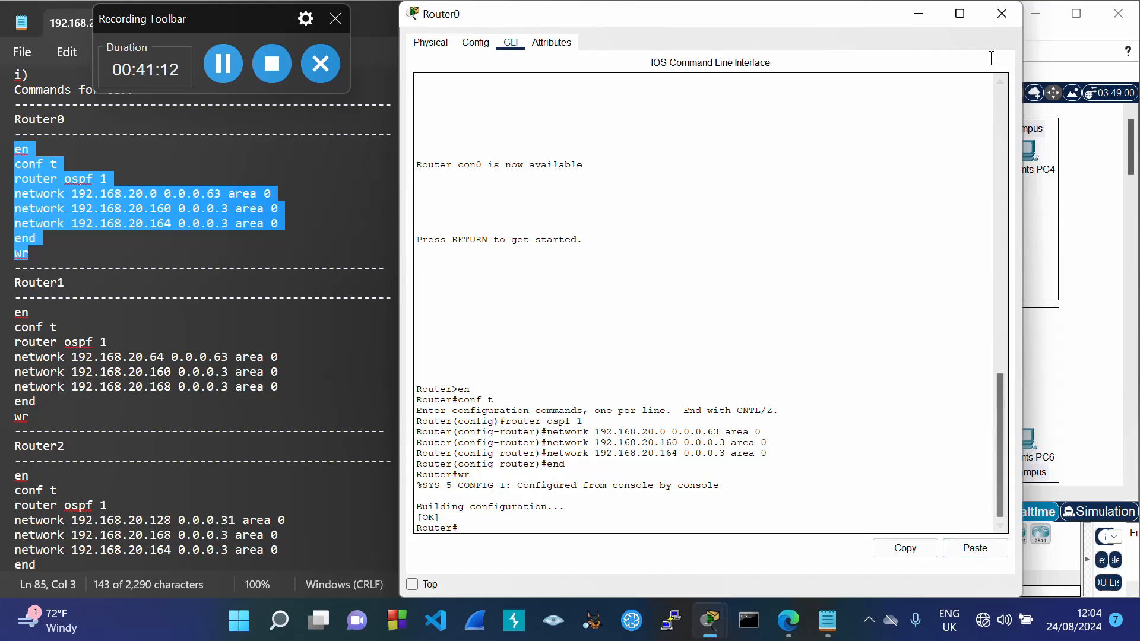
pyautogui.click(1001, 15)
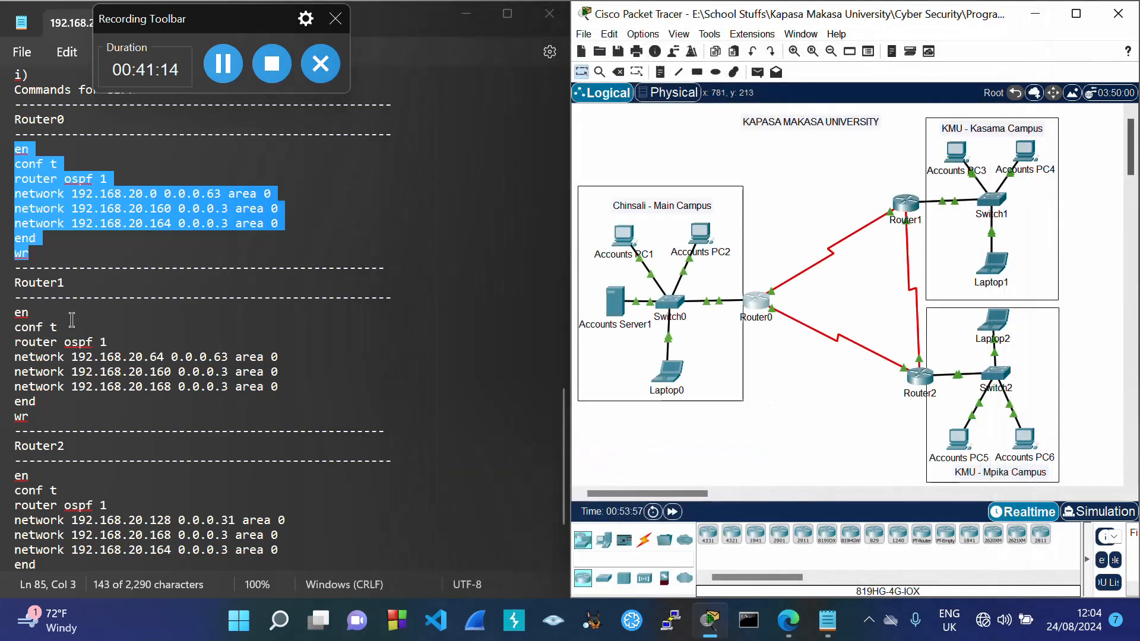
# Step: Paste Router1's OSPF area 0 commands for 192.168.20.64, .160 and .168 at its user prompt
pyautogui.moveTo(18, 313); pyautogui.dragTo(27, 423)
pyautogui.hotkey('ctrl', 'c')
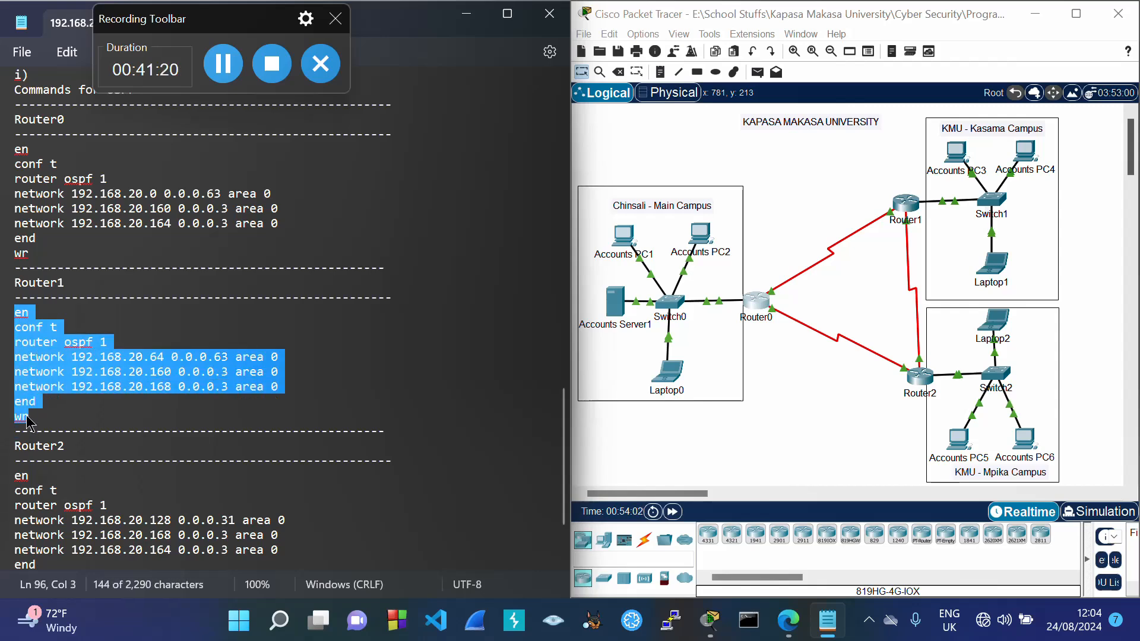
pyautogui.click(908, 206)
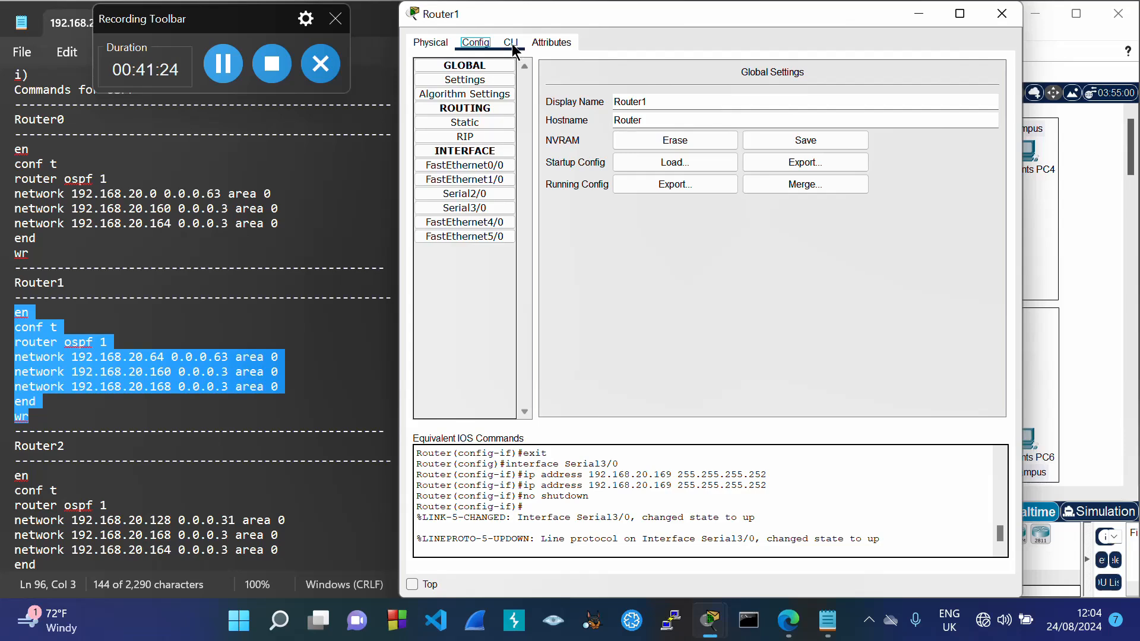
pyautogui.click(510, 42)
pyautogui.press('Return')
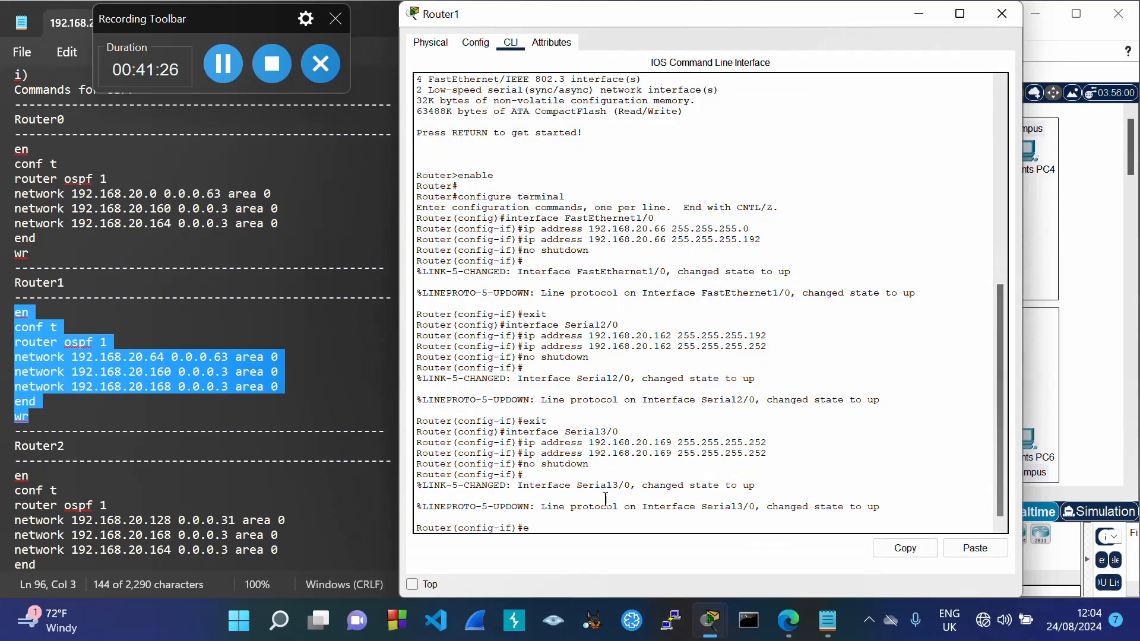
pyautogui.write('exit')
pyautogui.press('Return')
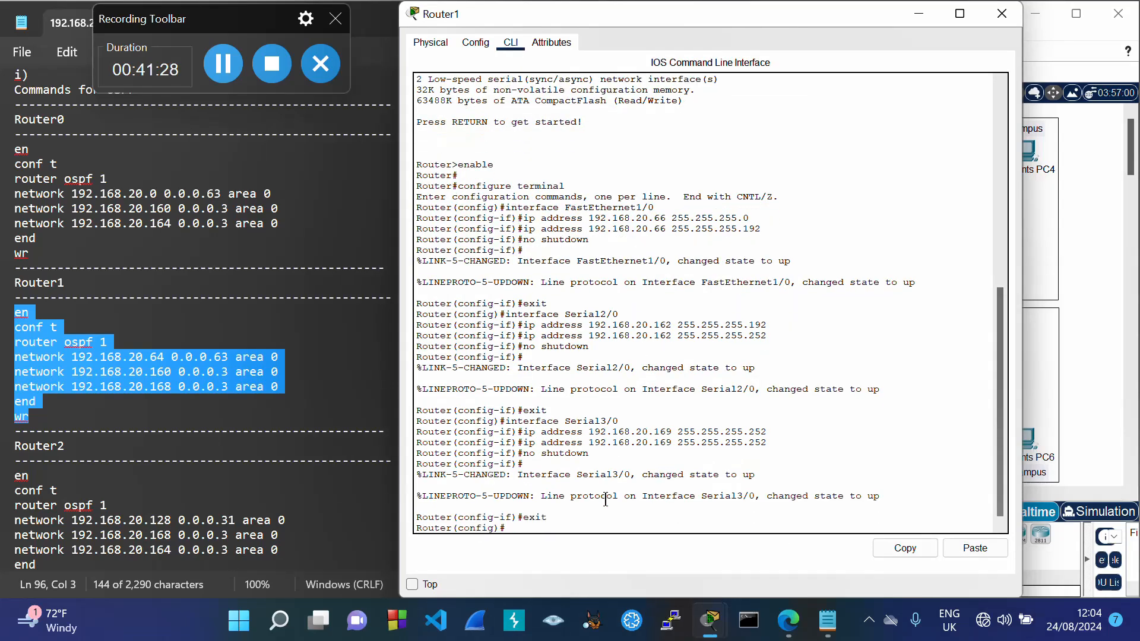
pyautogui.write('exit')
pyautogui.press('Return')
pyautogui.write('ex')
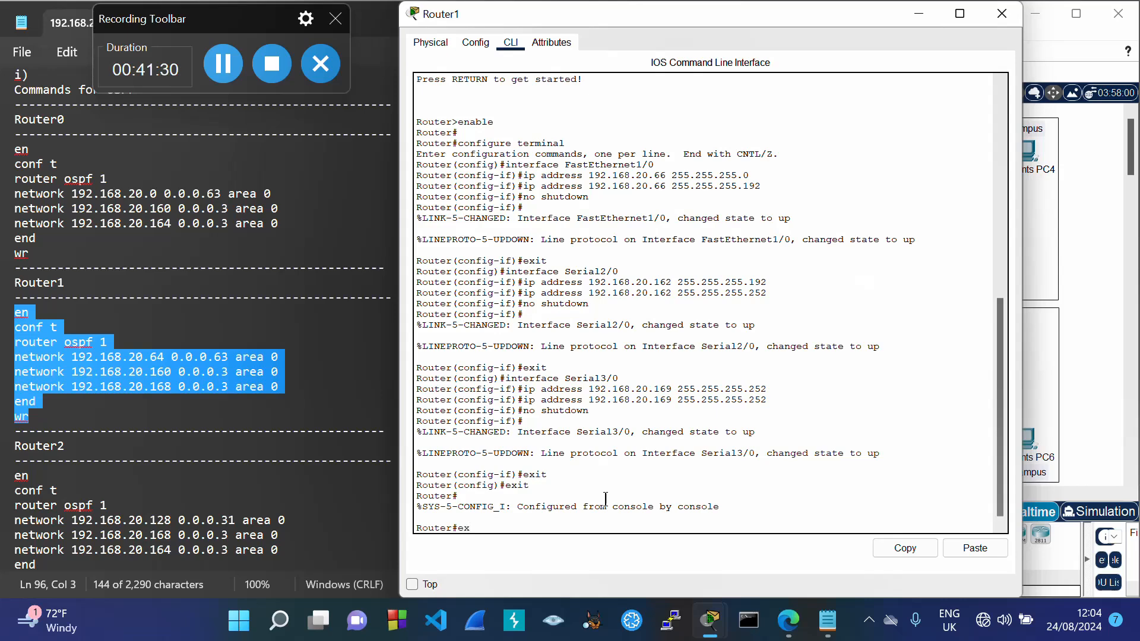
pyautogui.write('it')
pyautogui.press('Return')
pyautogui.press('Return')
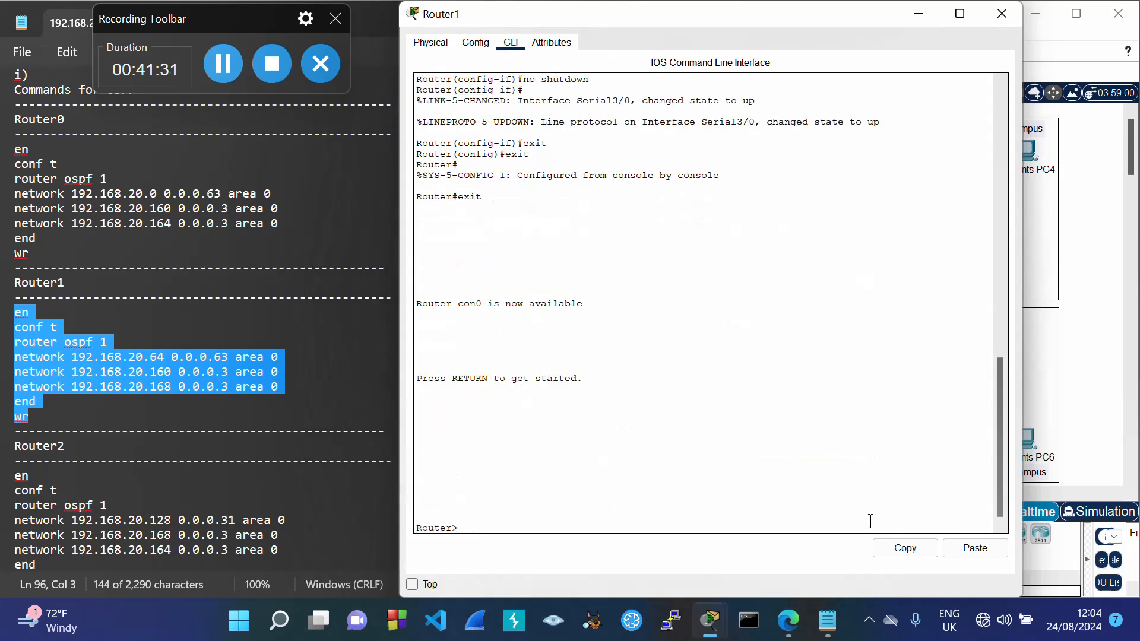
pyautogui.click(974, 547)
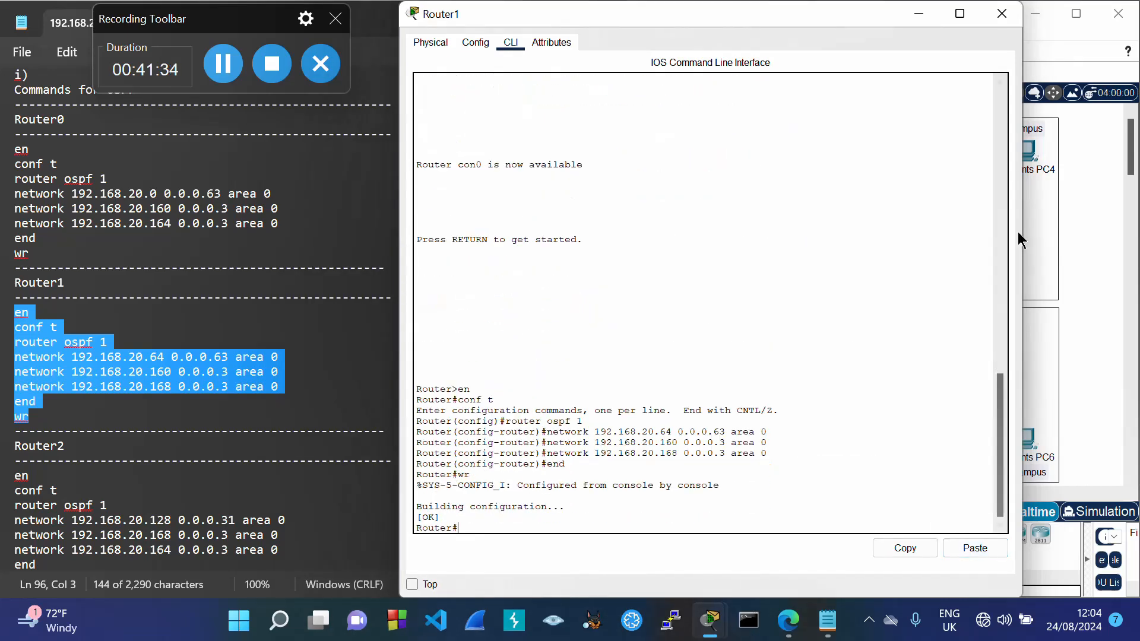
pyautogui.click(1002, 13)
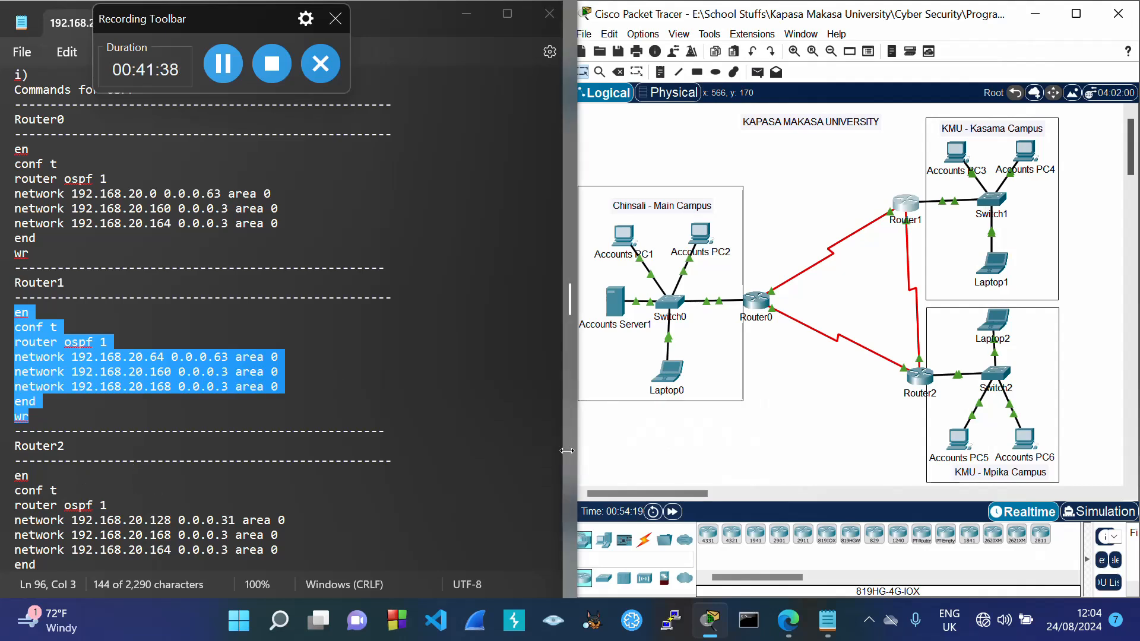
# Step: Paste Router2's OSPF area 0 commands for 192.168.20.128, .168 and .164 at its user prompt
pyautogui.moveTo(563, 450); pyautogui.dragTo(563, 468)
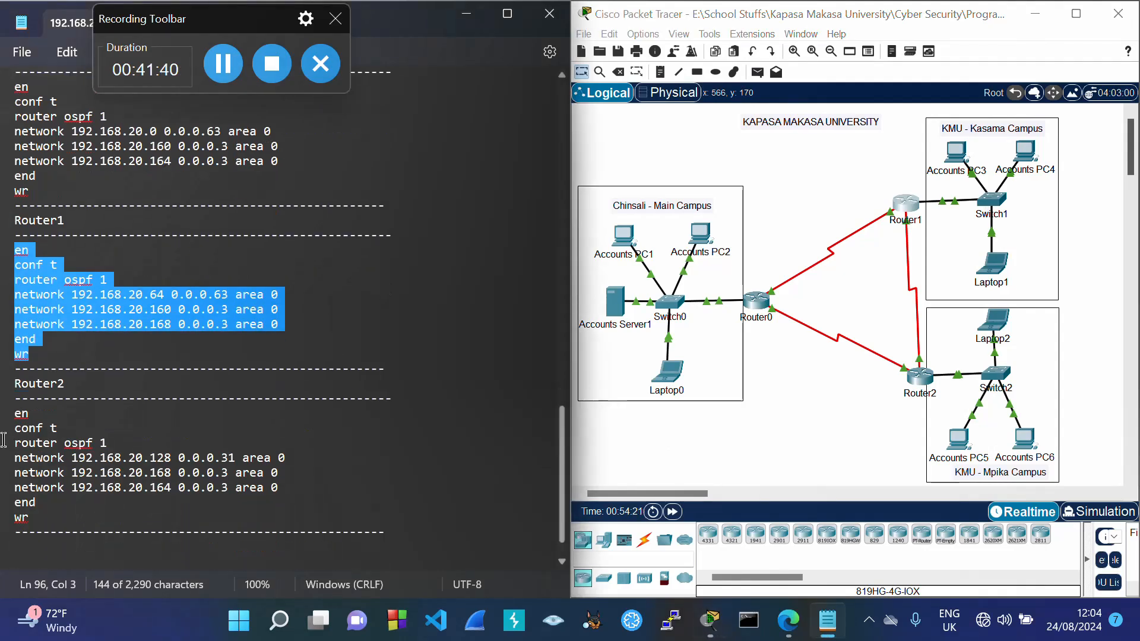
pyautogui.moveTo(18, 413); pyautogui.dragTo(29, 517)
pyautogui.hotkey('ctrl', 'c')
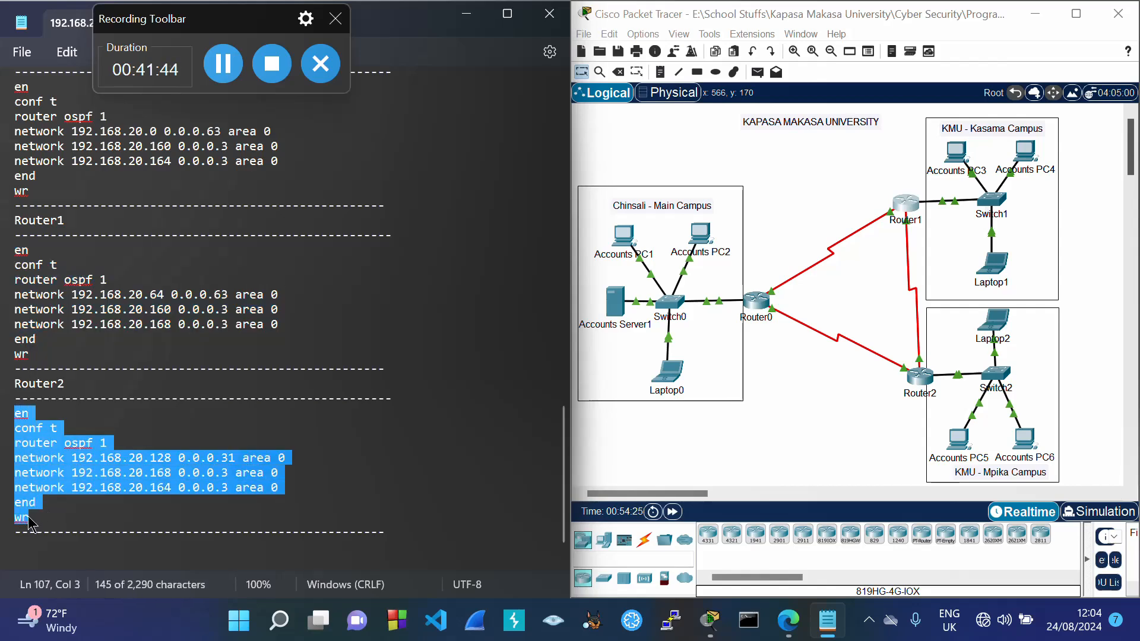
pyautogui.click(921, 378)
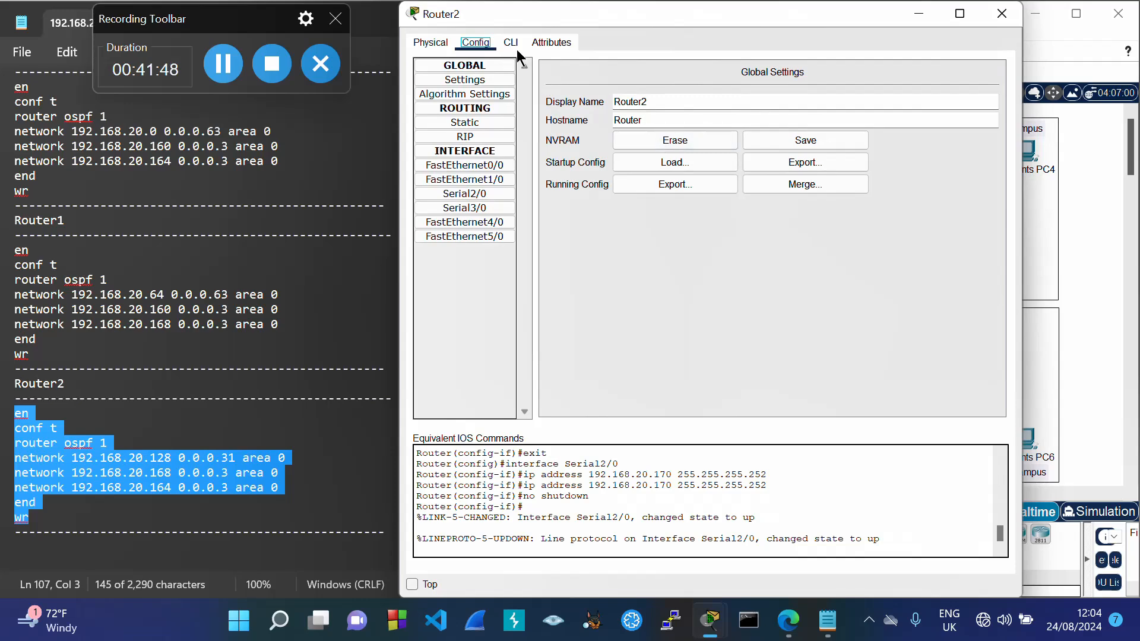
pyautogui.click(509, 45)
pyautogui.press('Return')
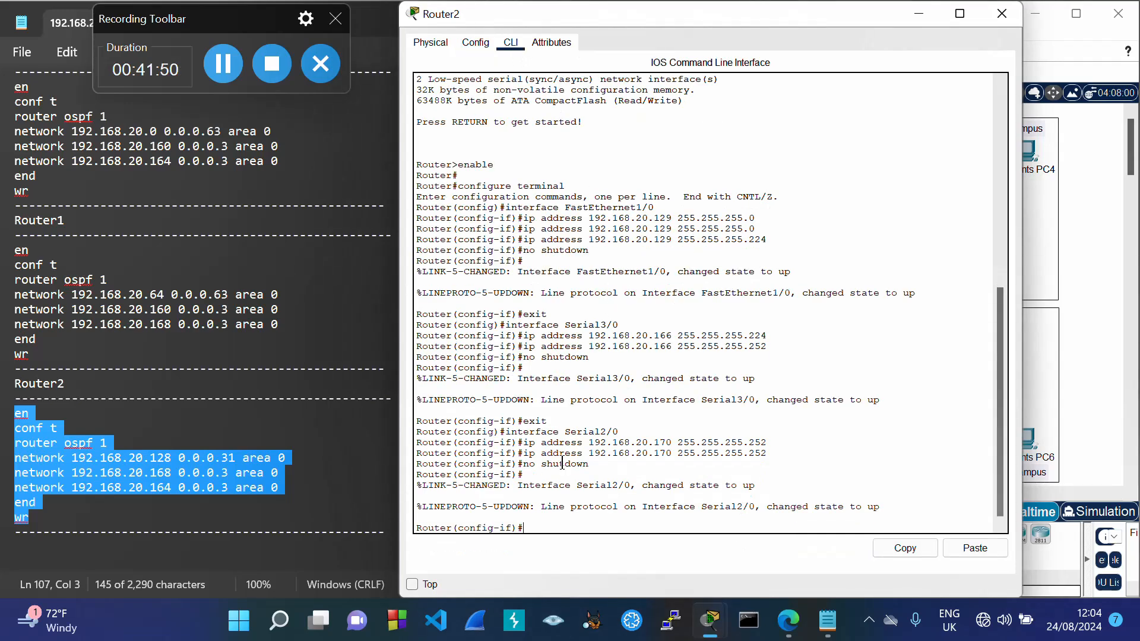
pyautogui.write('exit')
pyautogui.press('Return')
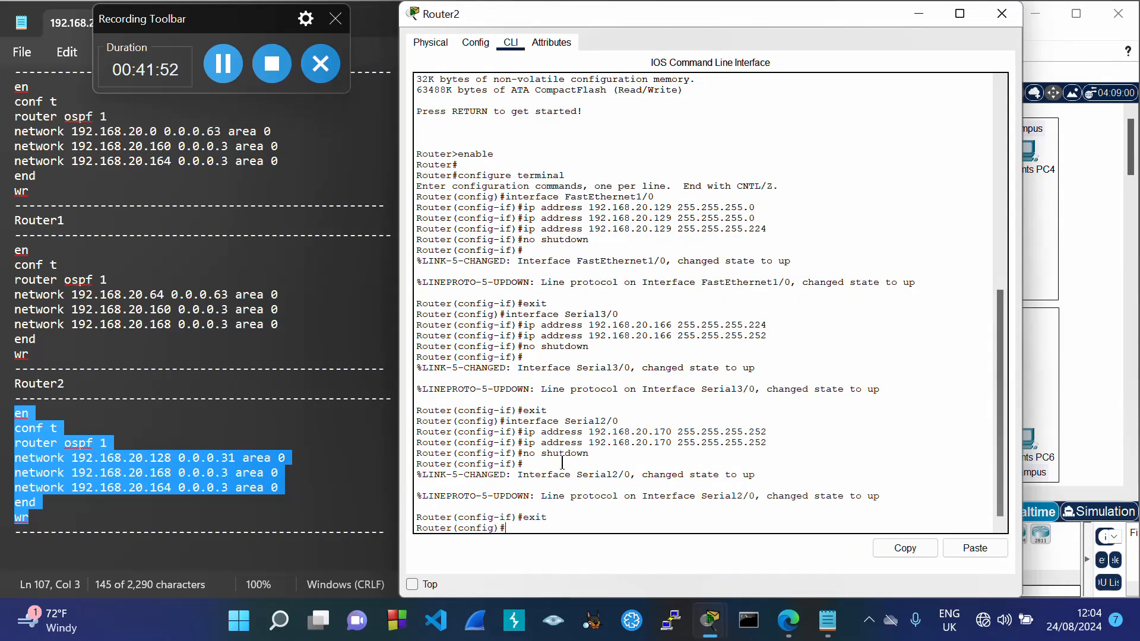
pyautogui.write('exit')
pyautogui.press('Return')
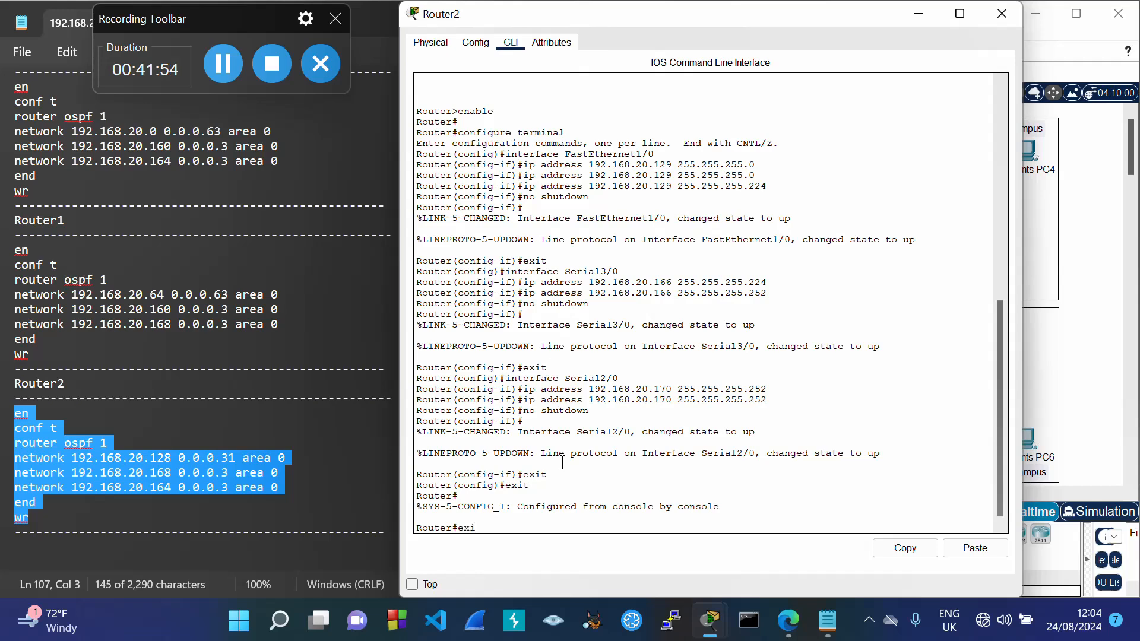
pyautogui.write('exit')
pyautogui.press('Return')
pyautogui.press('Return')
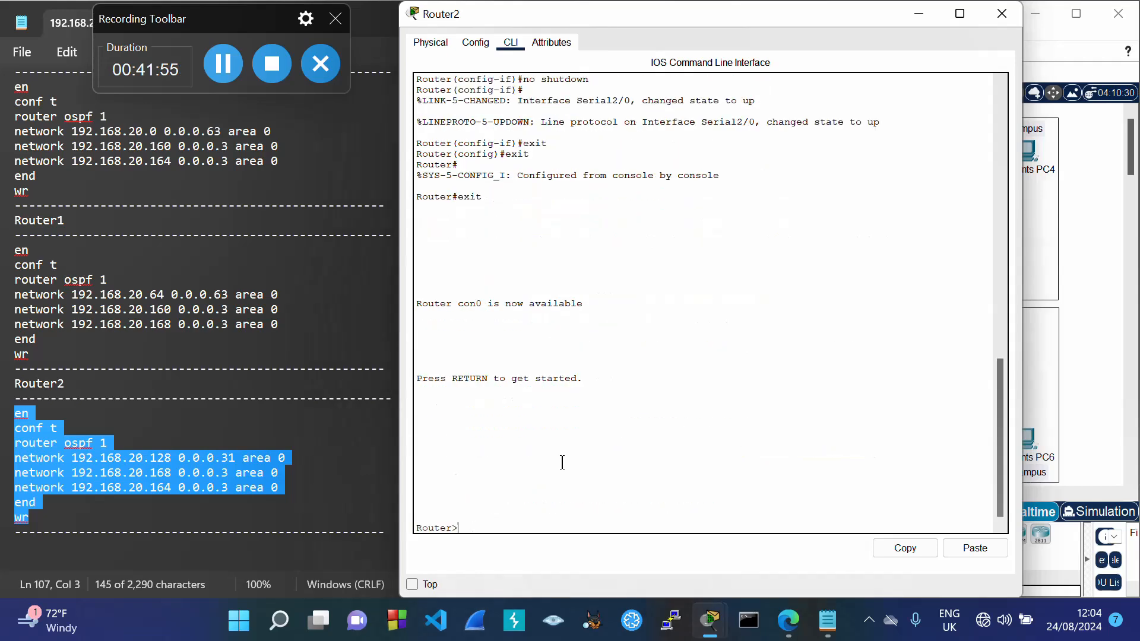
pyautogui.click(948, 547)
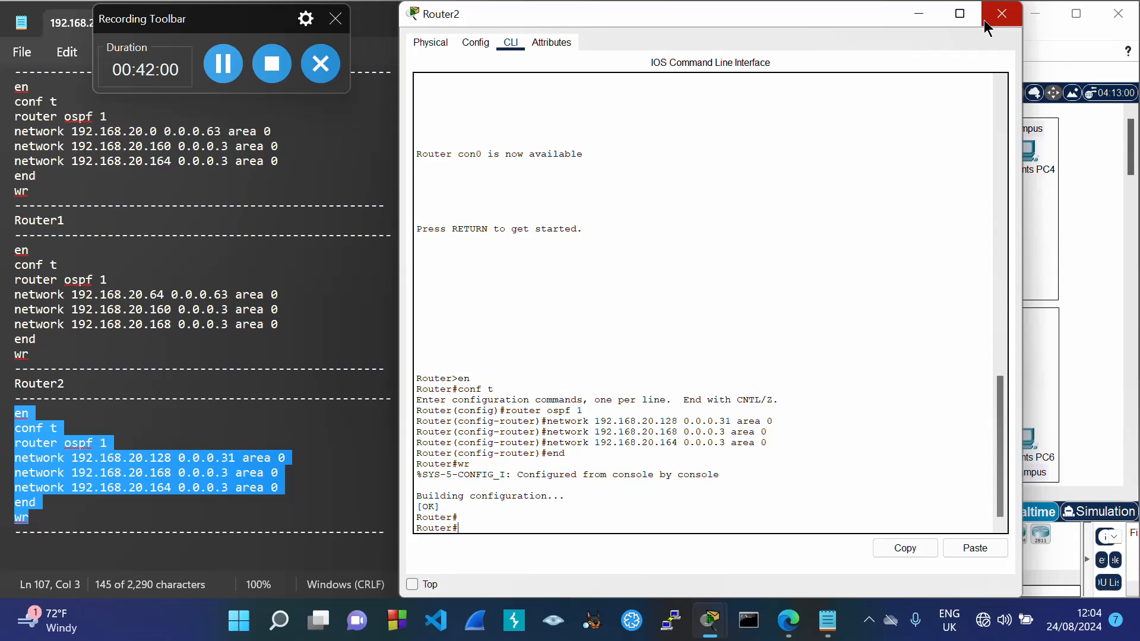
pyautogui.click(1002, 13)
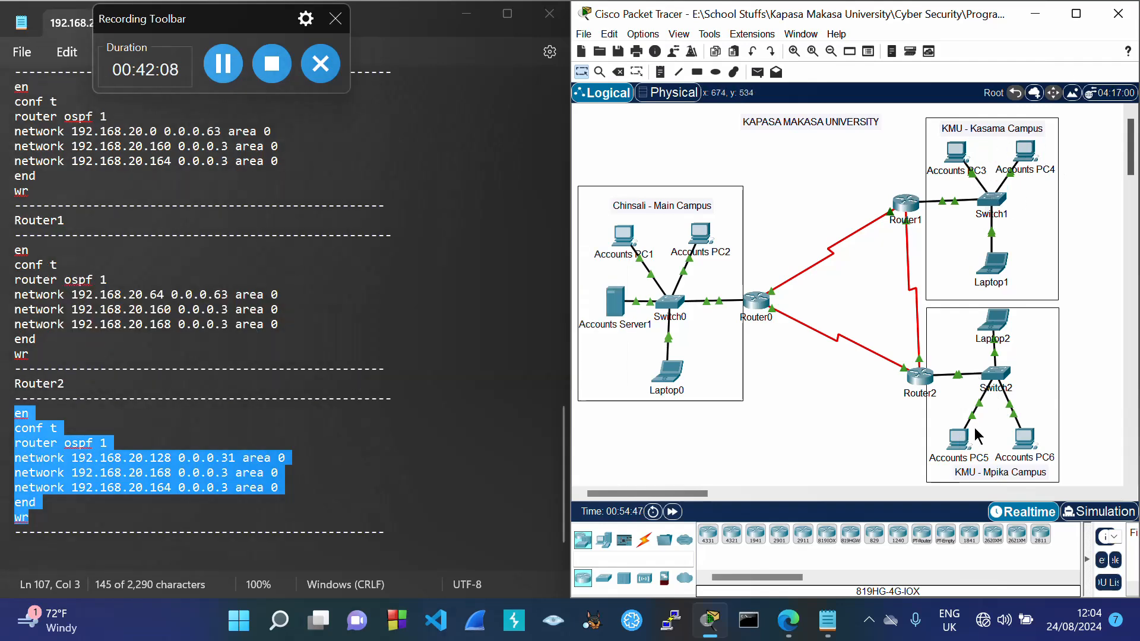
# Step: Rerun ping 192.168.20.130 from Accounts PC1's command prompt until it gets full replies
pyautogui.click(624, 239)
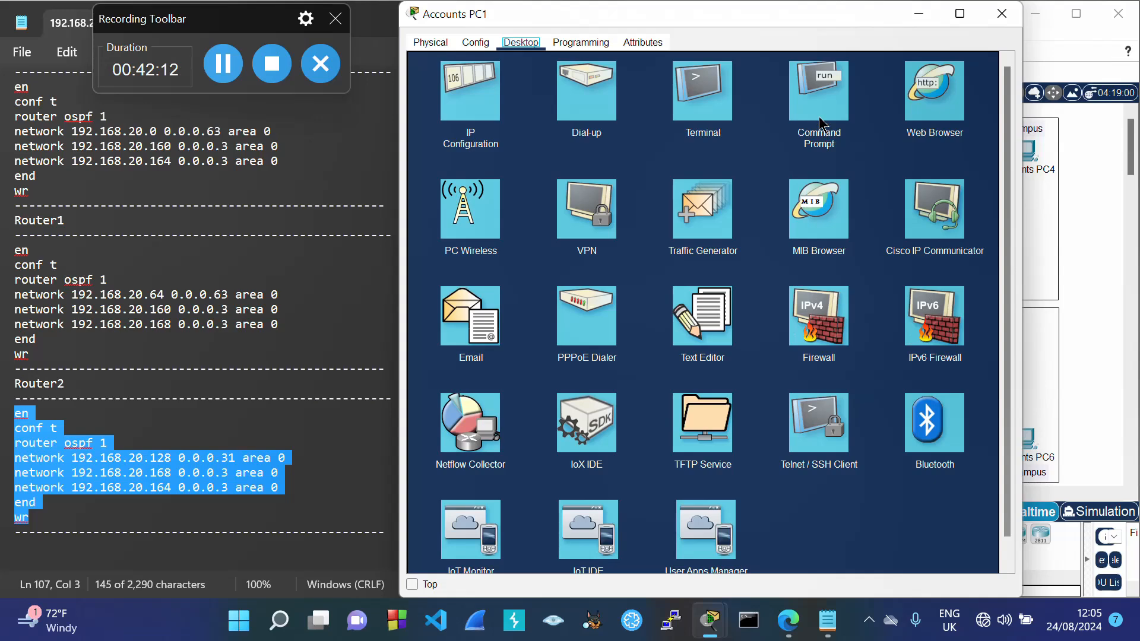
pyautogui.click(822, 125)
pyautogui.press('Up')
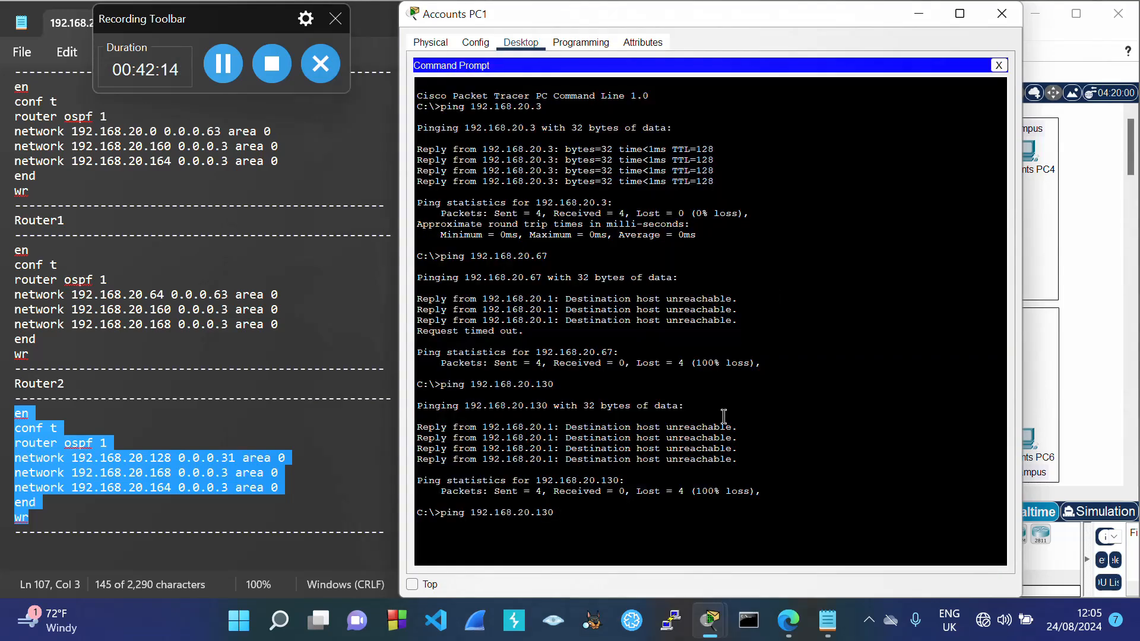
pyautogui.press('Return')
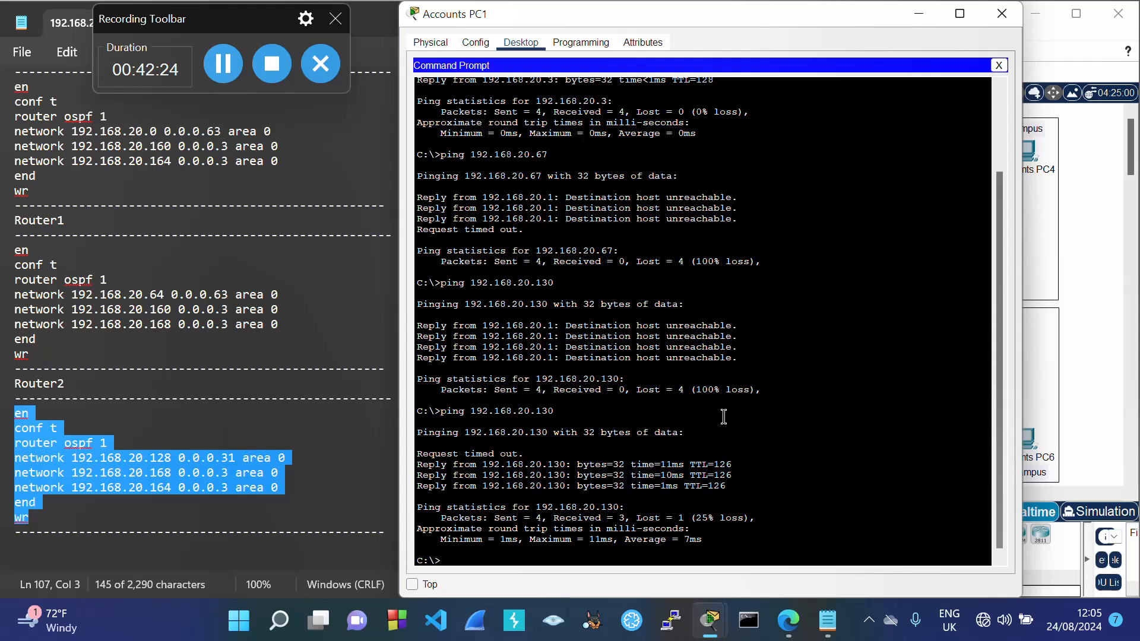
pyautogui.press('Up')
pyautogui.press('Return')
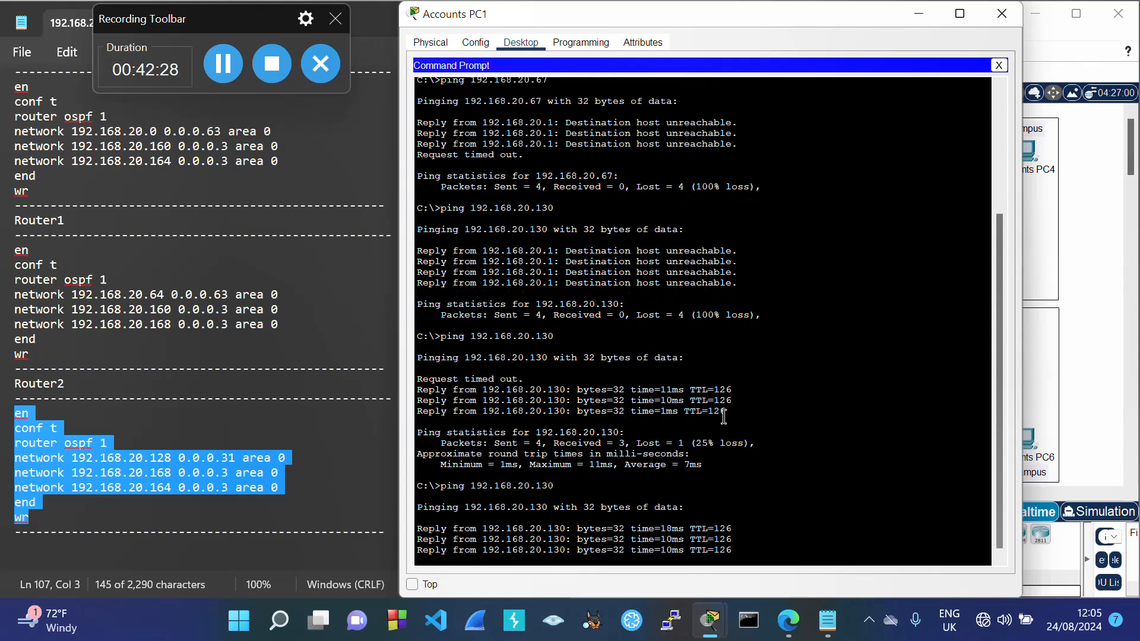
# Step: Rerun ping 192.168.20.67 until 0% loss, then close the Accounts PC1 window
pyautogui.press('Up')
pyautogui.press('Up')
pyautogui.press('Up')
pyautogui.press('Up')
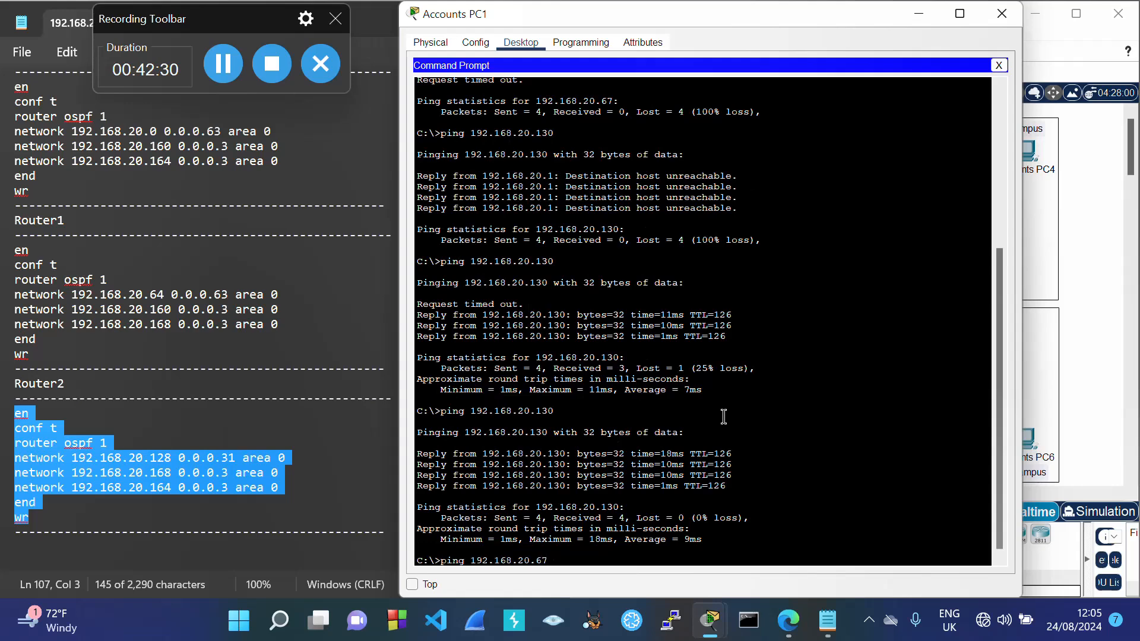
pyautogui.press('Return')
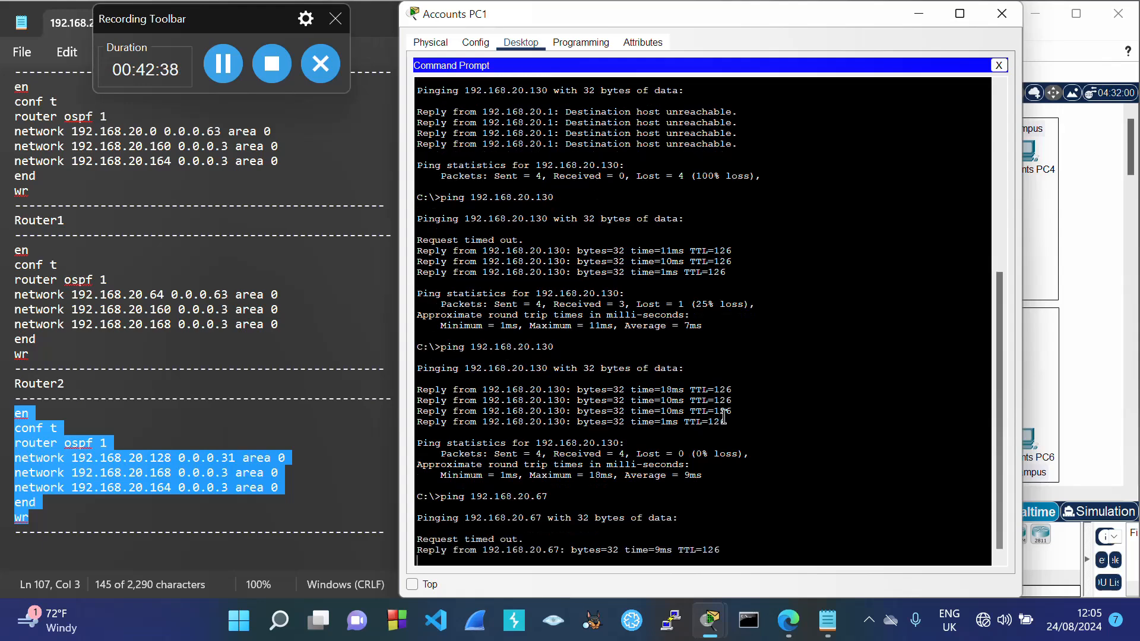
pyautogui.press('Up')
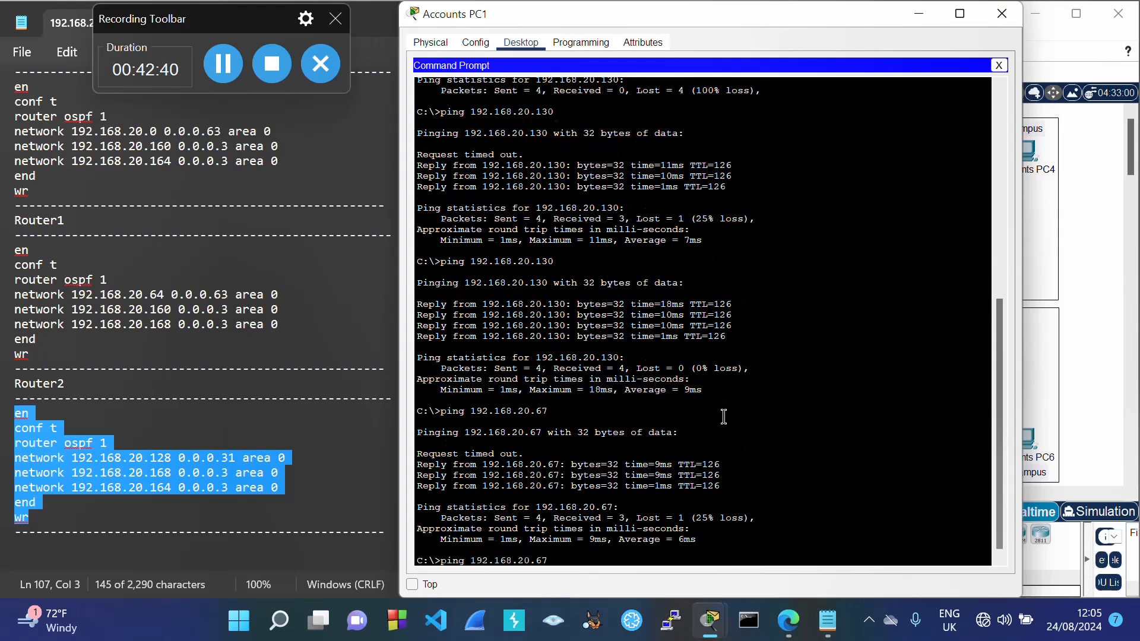
pyautogui.press('Return')
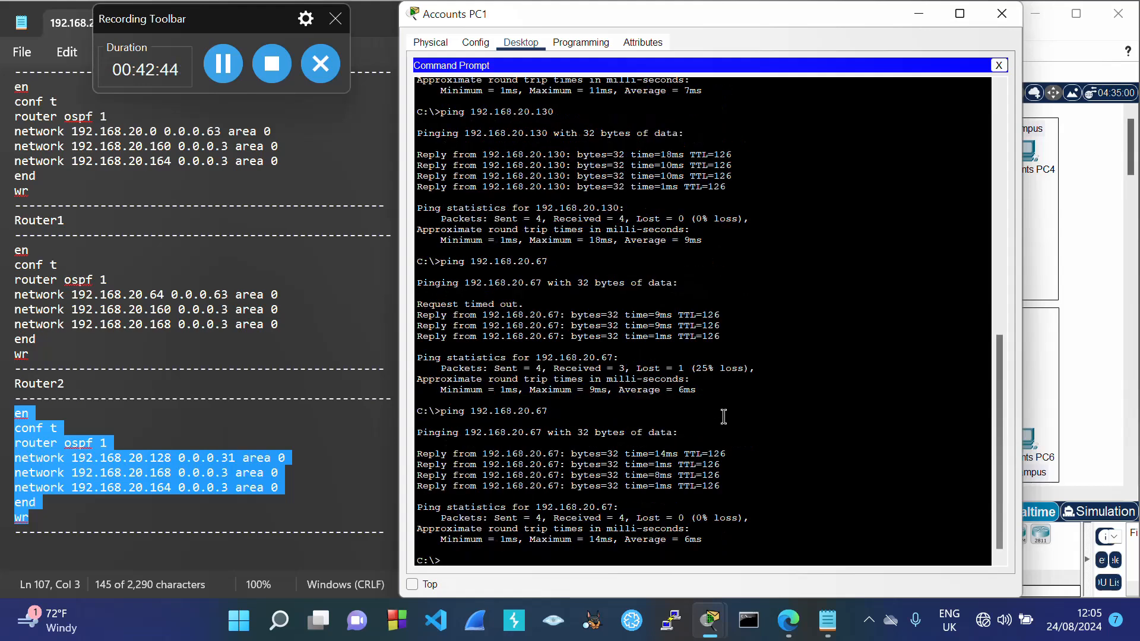
pyautogui.click(1002, 13)
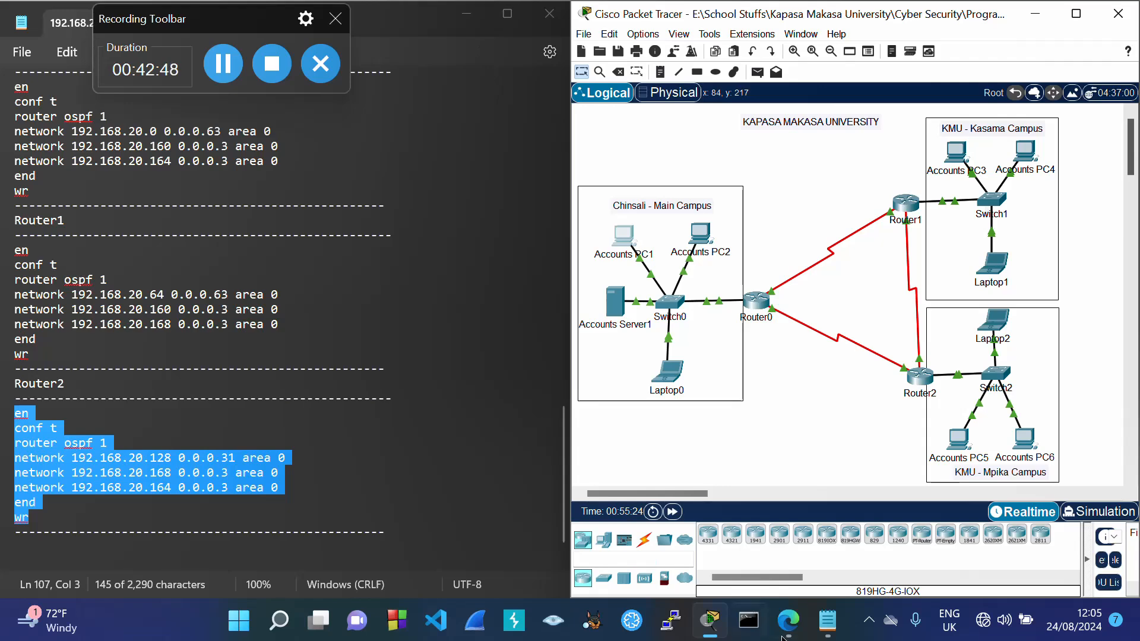
# Step: Bring up the ICT 320 assignment's Question 2 in Edge, then open Switch0 in Packet Tracer
pyautogui.moveTo(799, 635)
pyautogui.click(775, 561)
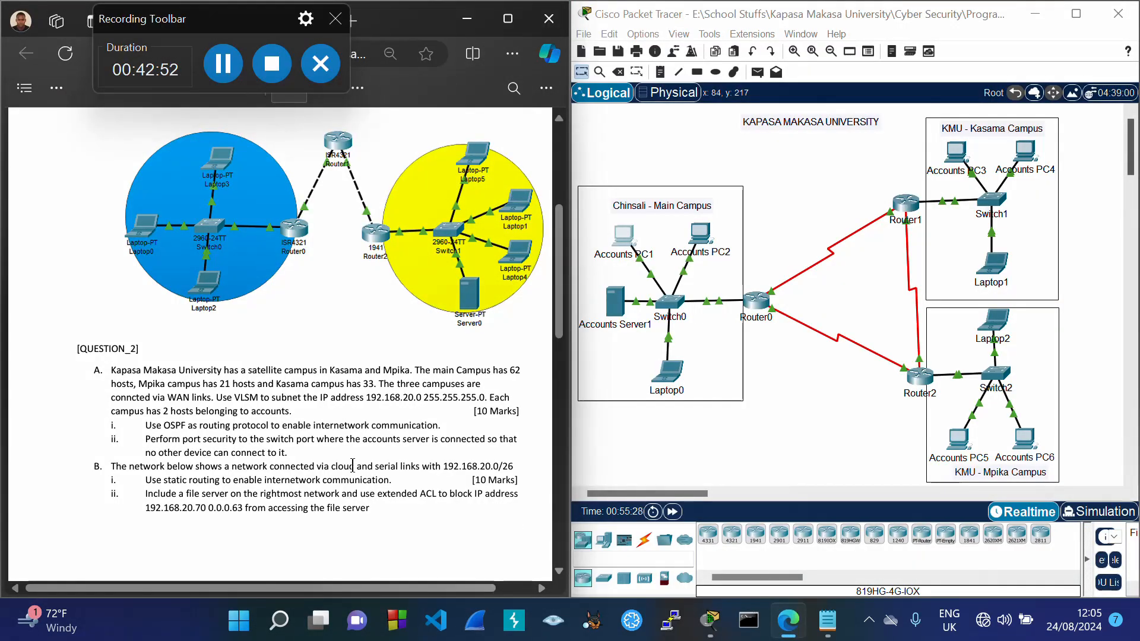
pyautogui.click(618, 451)
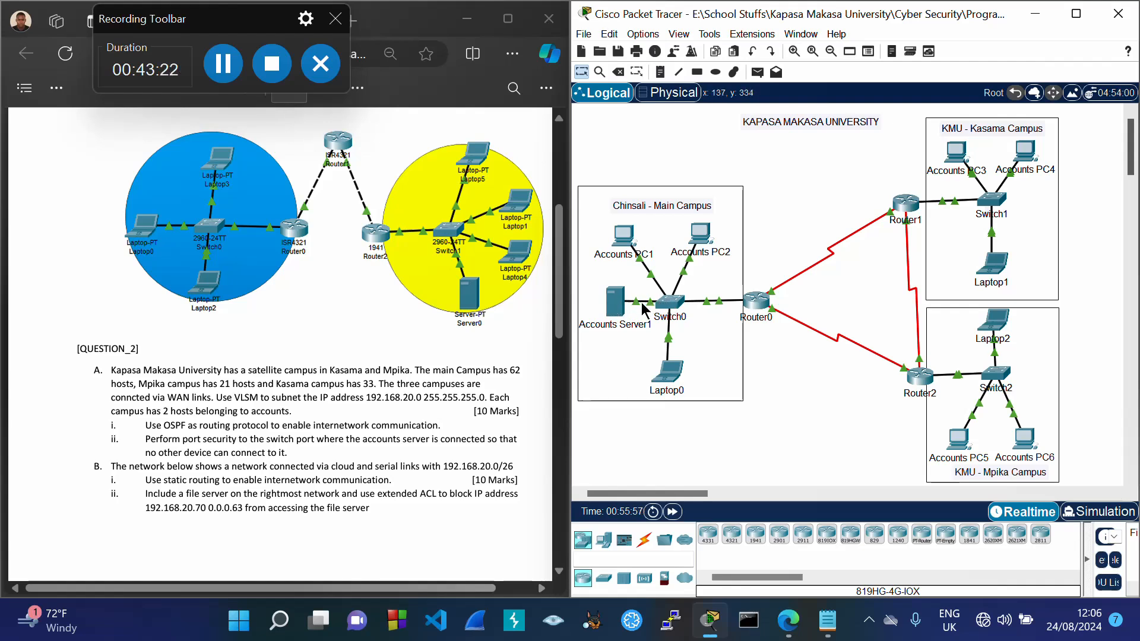
pyautogui.click(224, 63)
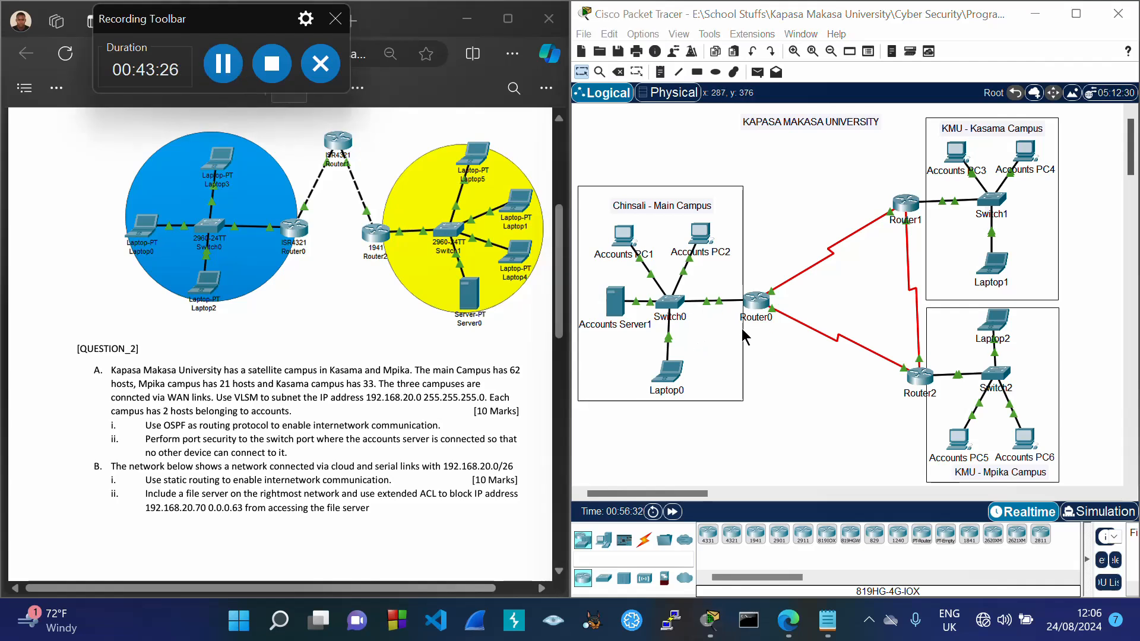
pyautogui.click(669, 308)
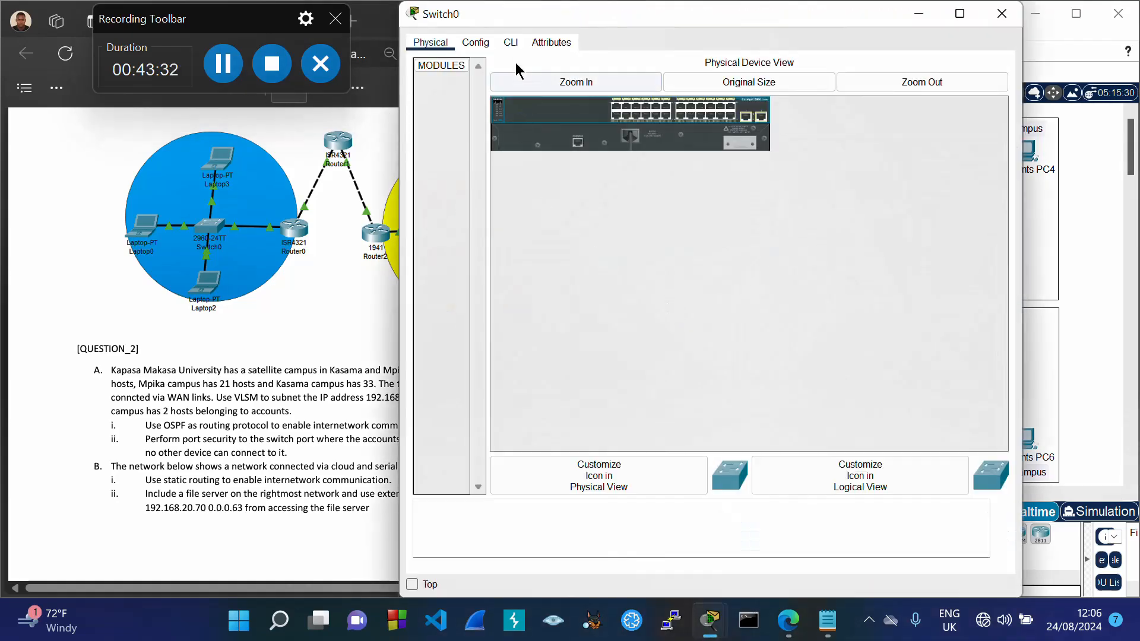
# Step: Enter privileged and global configuration mode on Switch0 with enable and configure terminal
pyautogui.click(511, 43)
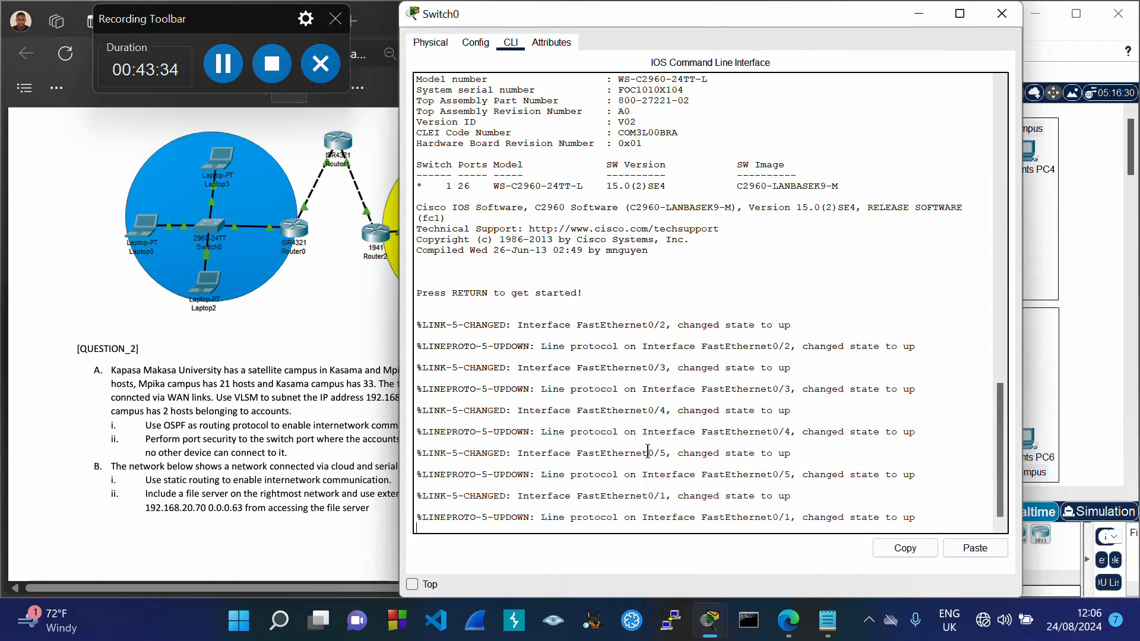
pyautogui.press('Return')
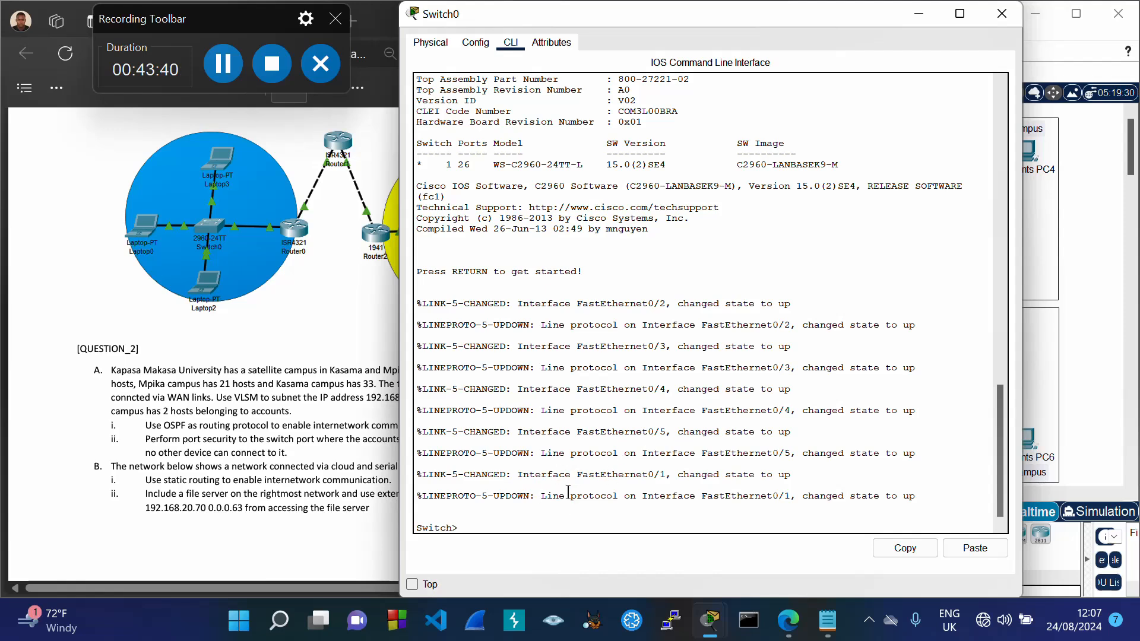
pyautogui.write('en')
pyautogui.press('Tab')
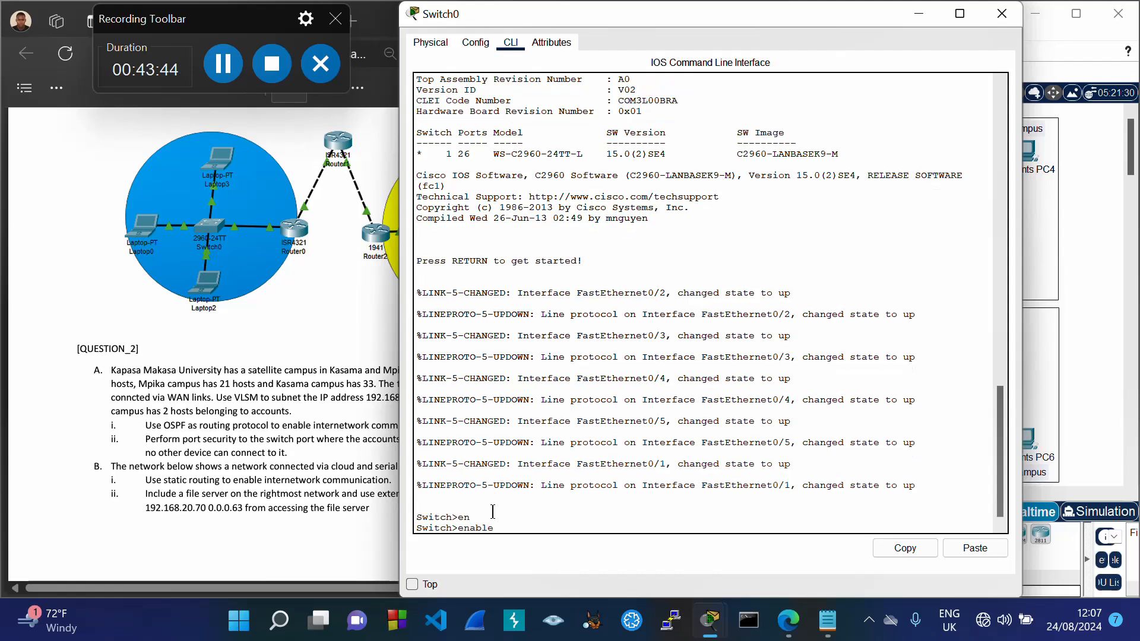
pyautogui.press('Return')
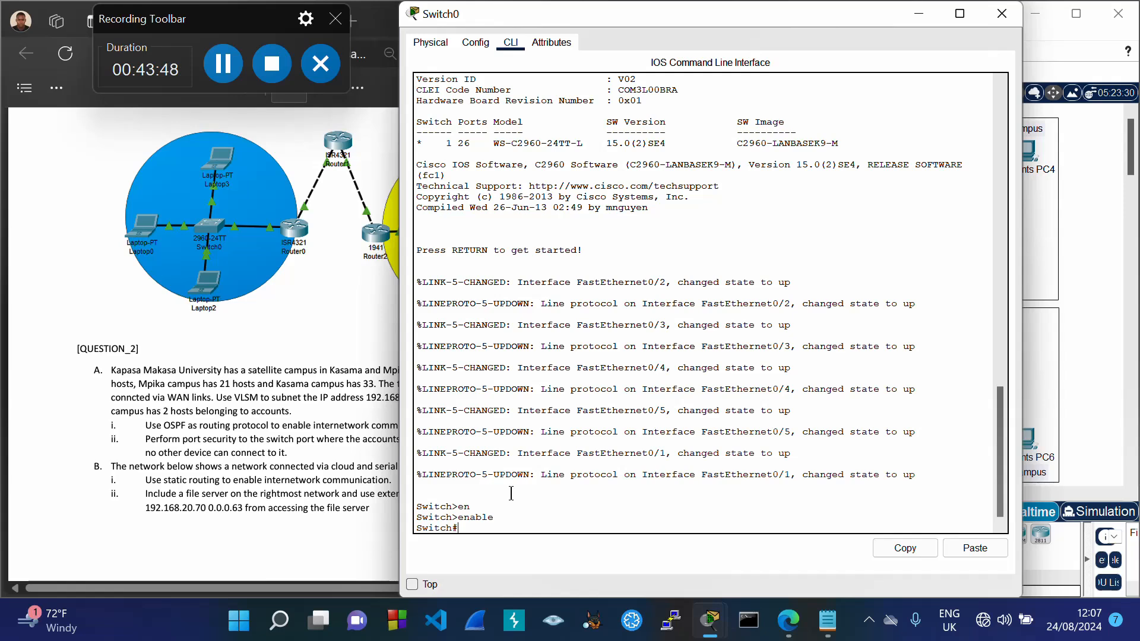
pyautogui.write('conf')
pyautogui.press('Tab')
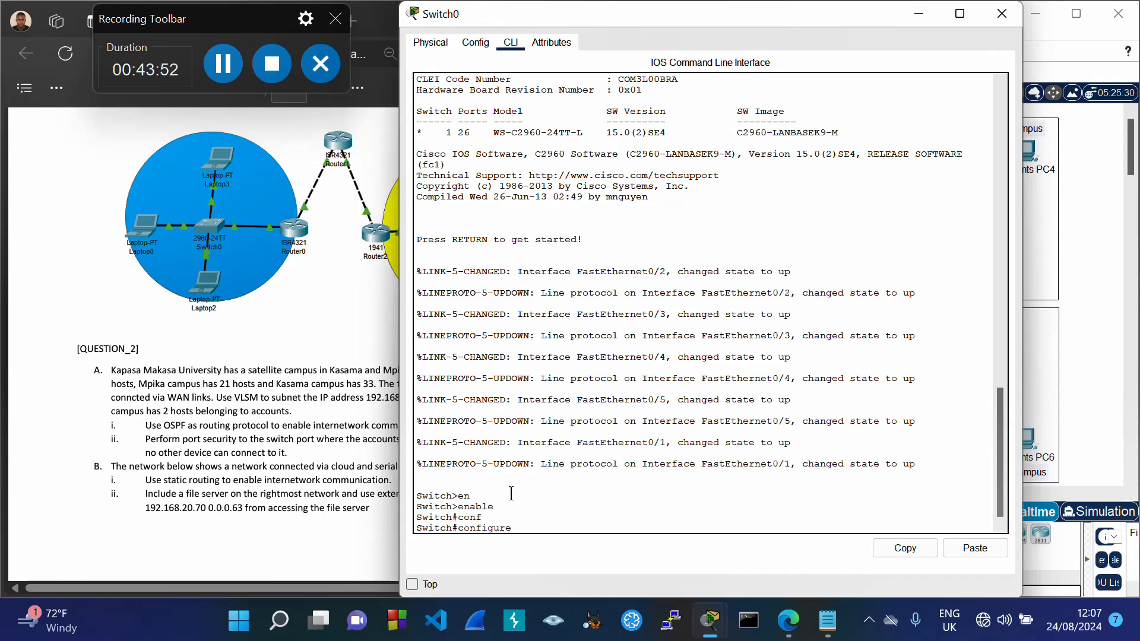
pyautogui.write('t')
pyautogui.press('Tab')
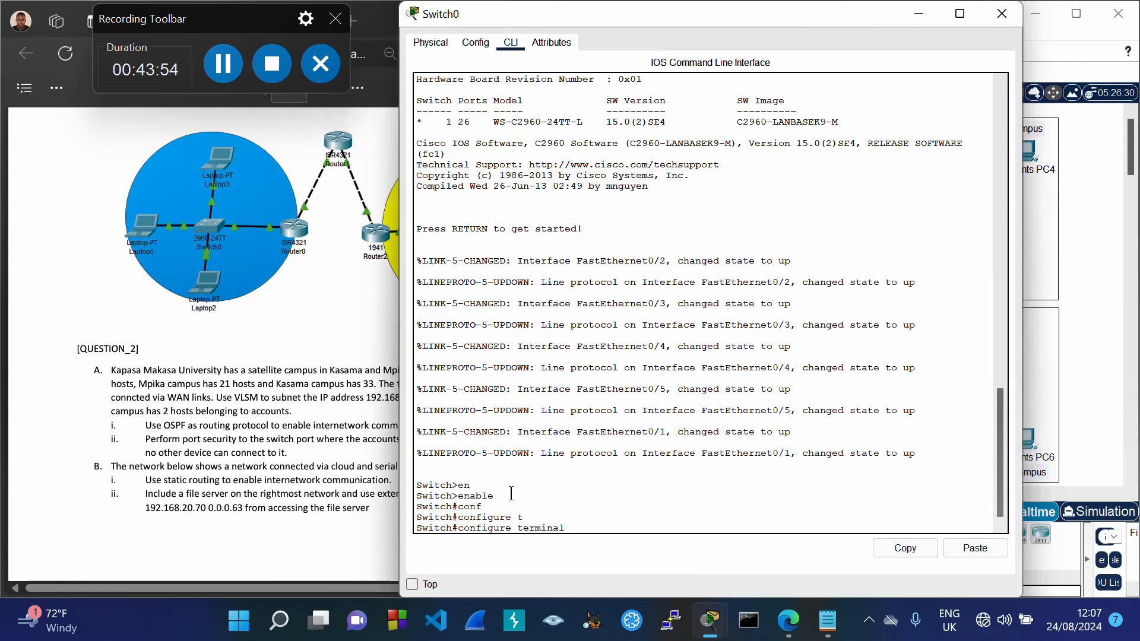
pyautogui.press('Return')
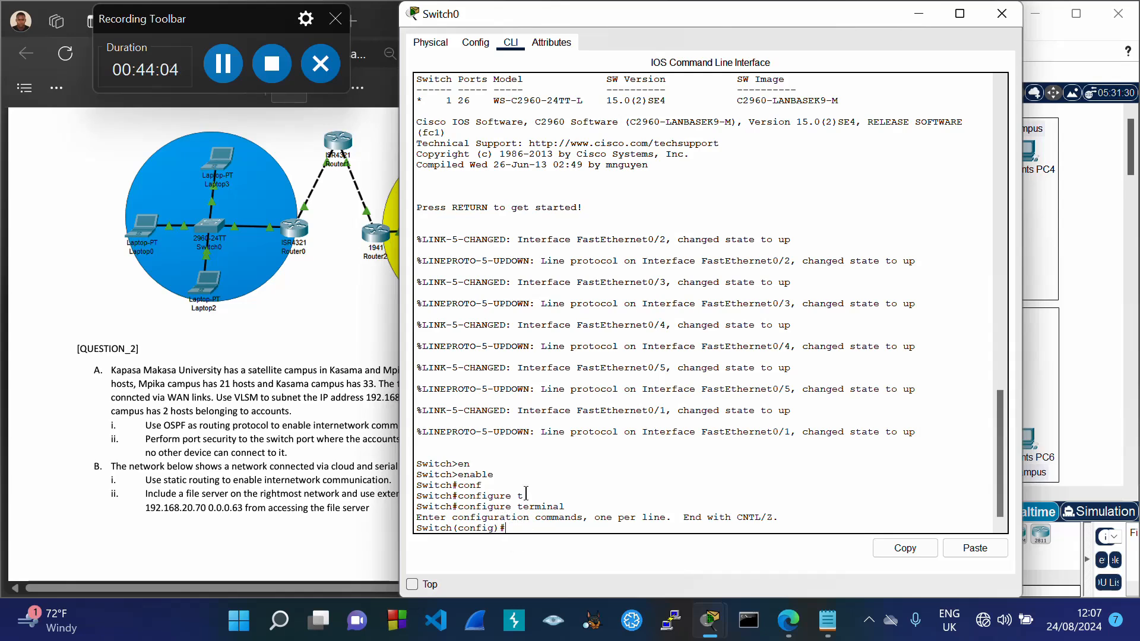
# Step: Enter interface configuration for FastEthernet 0/5
pyautogui.write('int')
pyautogui.press('Tab')
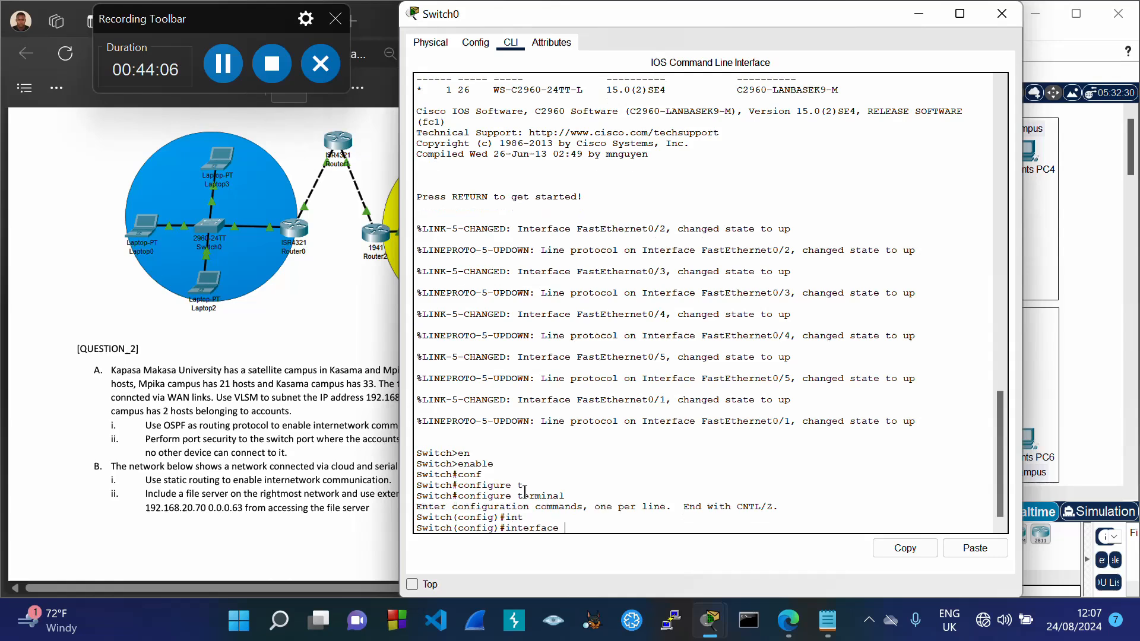
pyautogui.write('fa')
pyautogui.press('Tab')
pyautogui.write('0')
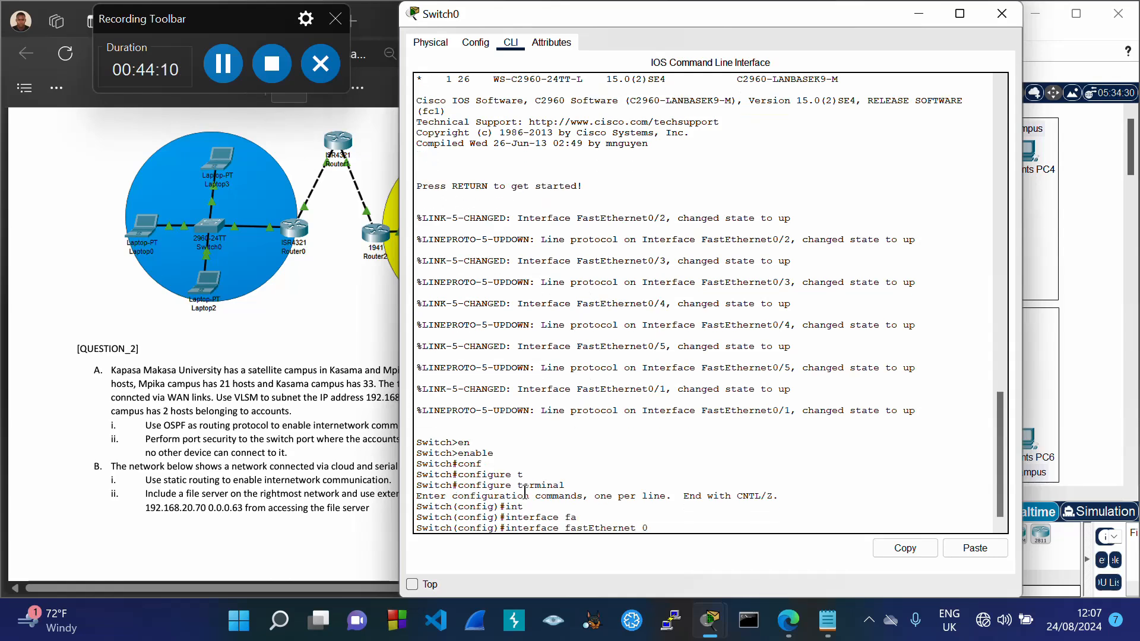
pyautogui.write('/5')
pyautogui.press('Return')
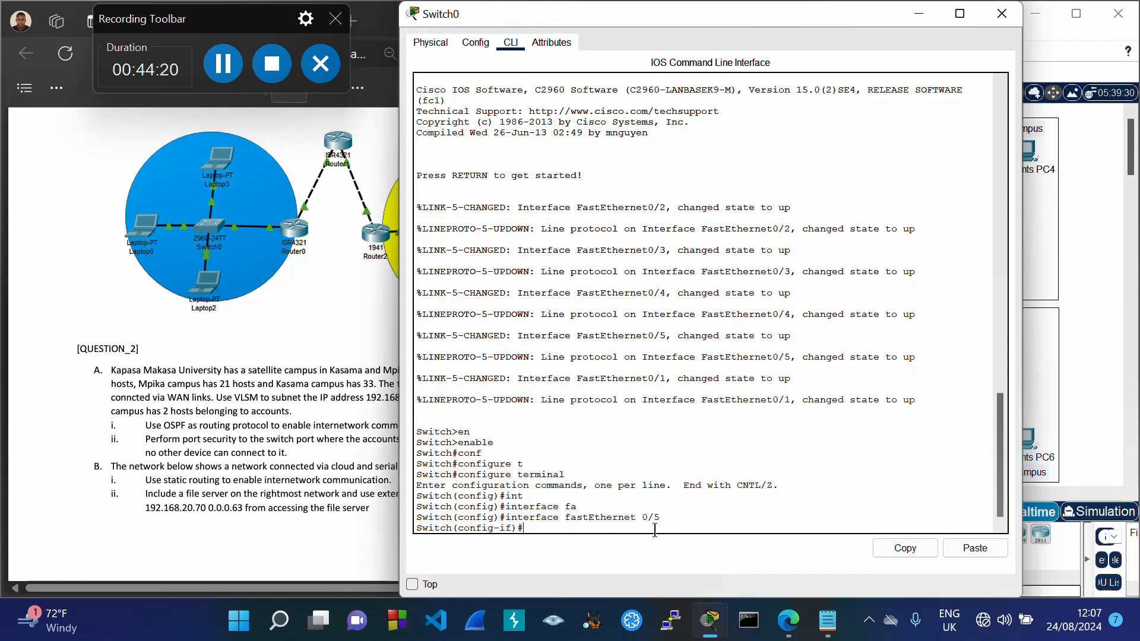
# Step: Make Fa0/5 an access port with switchport mode access
pyautogui.write('sw')
pyautogui.press('Tab')
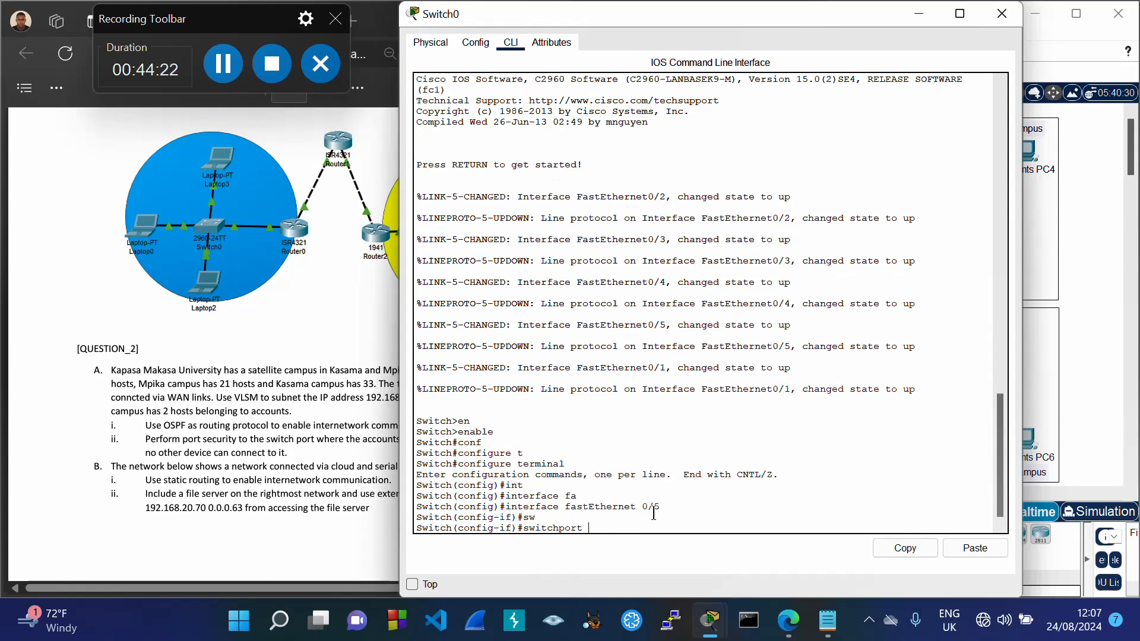
pyautogui.write('mo')
pyautogui.press('Tab')
pyautogui.write('acc')
pyautogui.press('Tab')
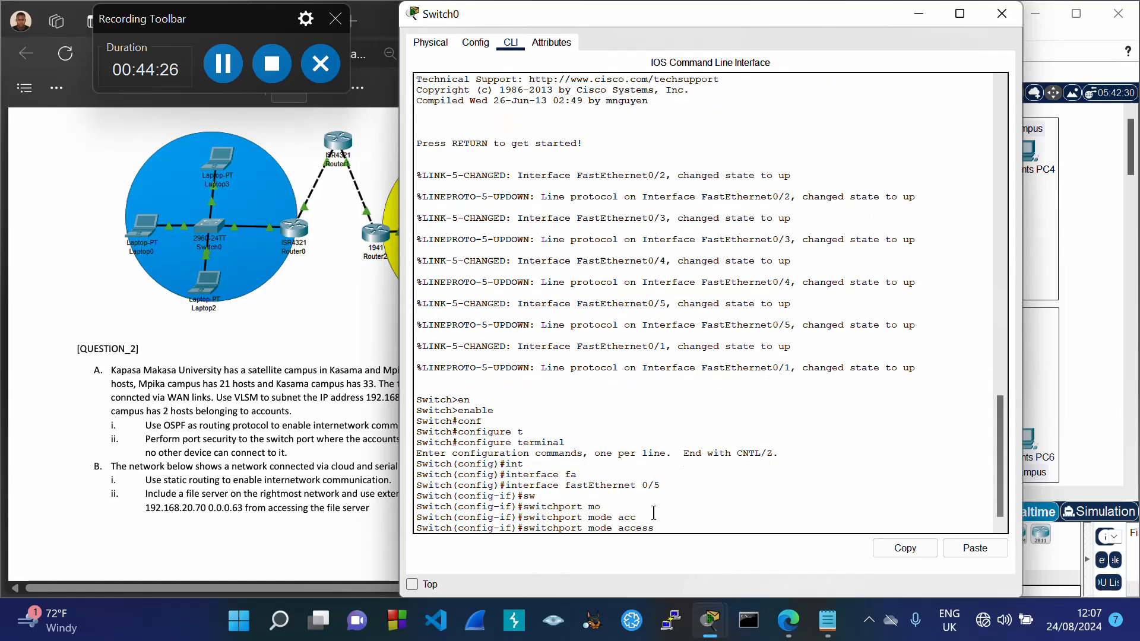
pyautogui.press('Return')
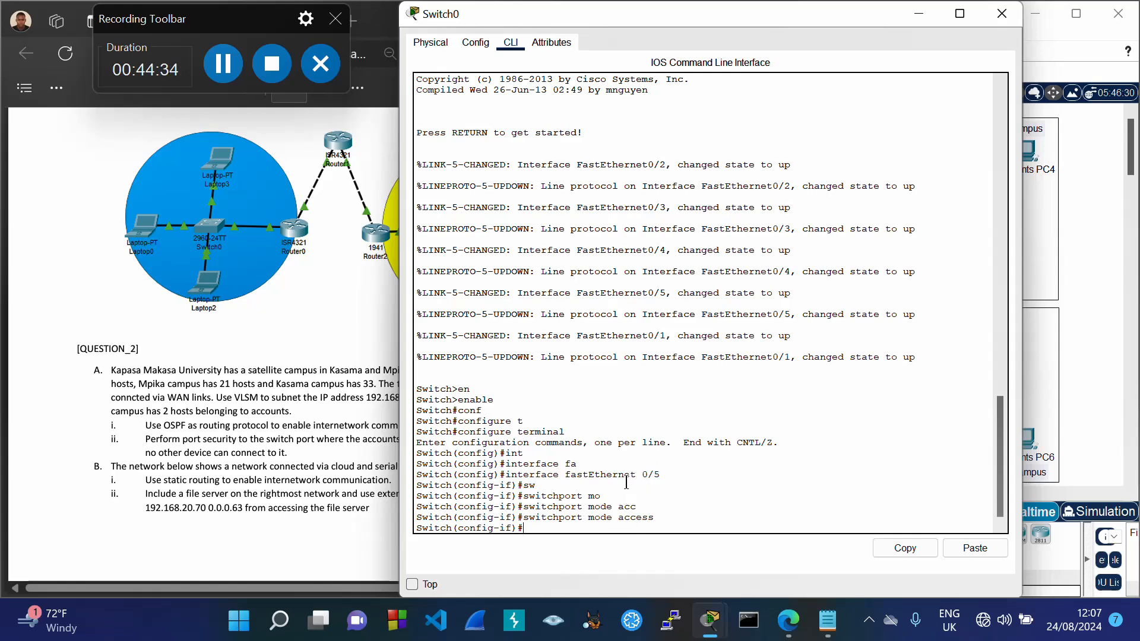
# Step: Apply switchport port-security maximum 1, checking the options with ? help
pyautogui.press('Tab')
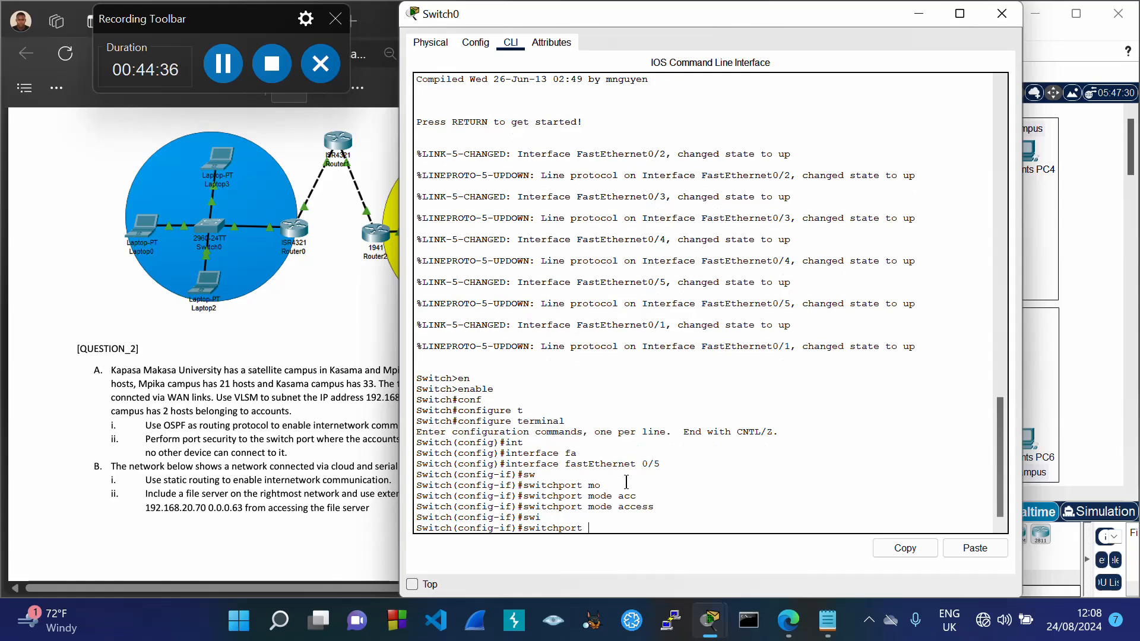
pyautogui.write('po')
pyautogui.press('Tab')
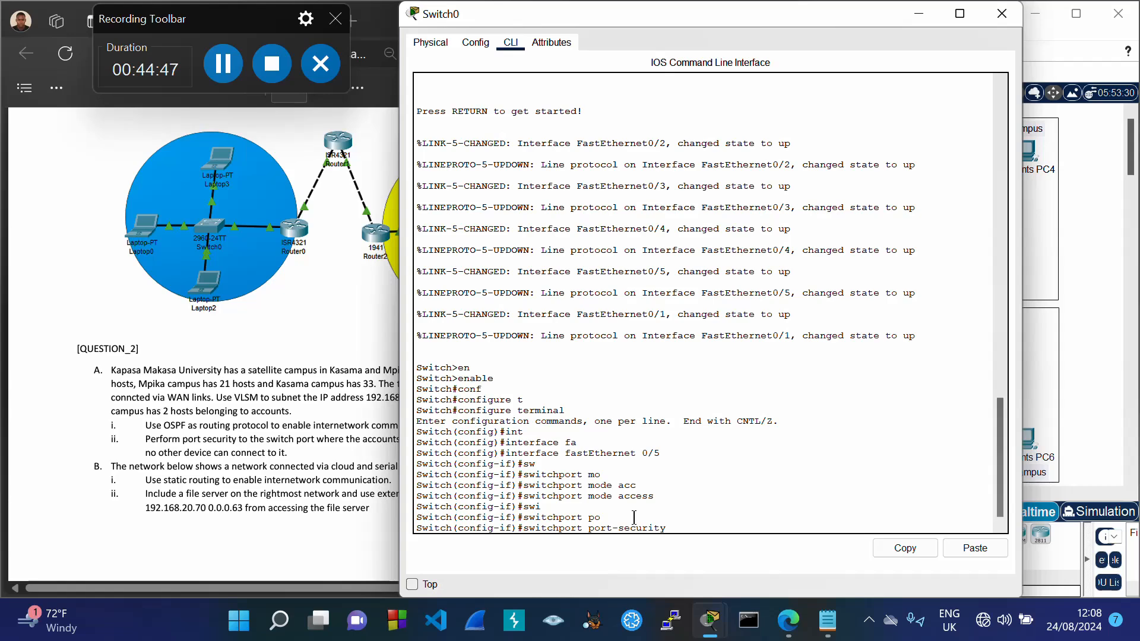
pyautogui.write('?')
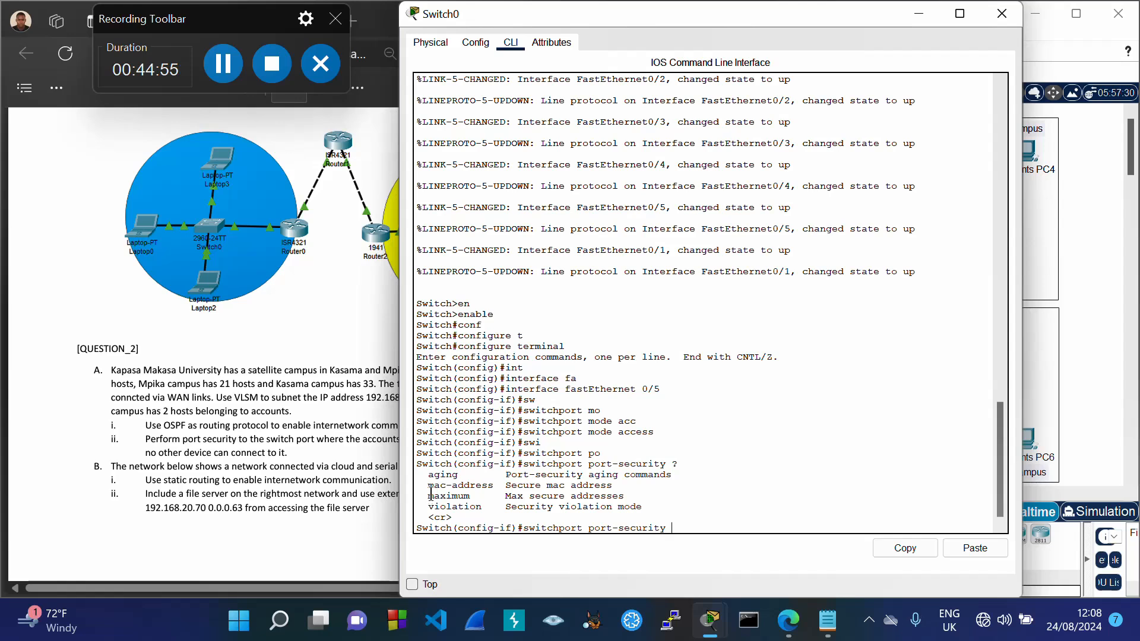
pyautogui.moveTo(430, 495); pyautogui.dragTo(471, 497)
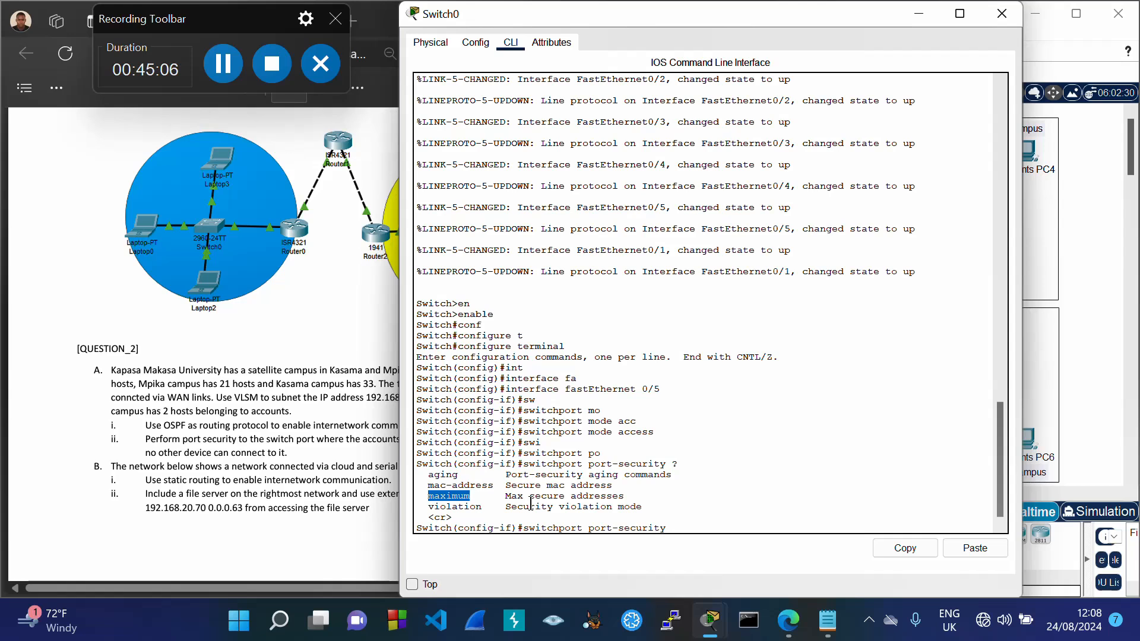
pyautogui.click(687, 525)
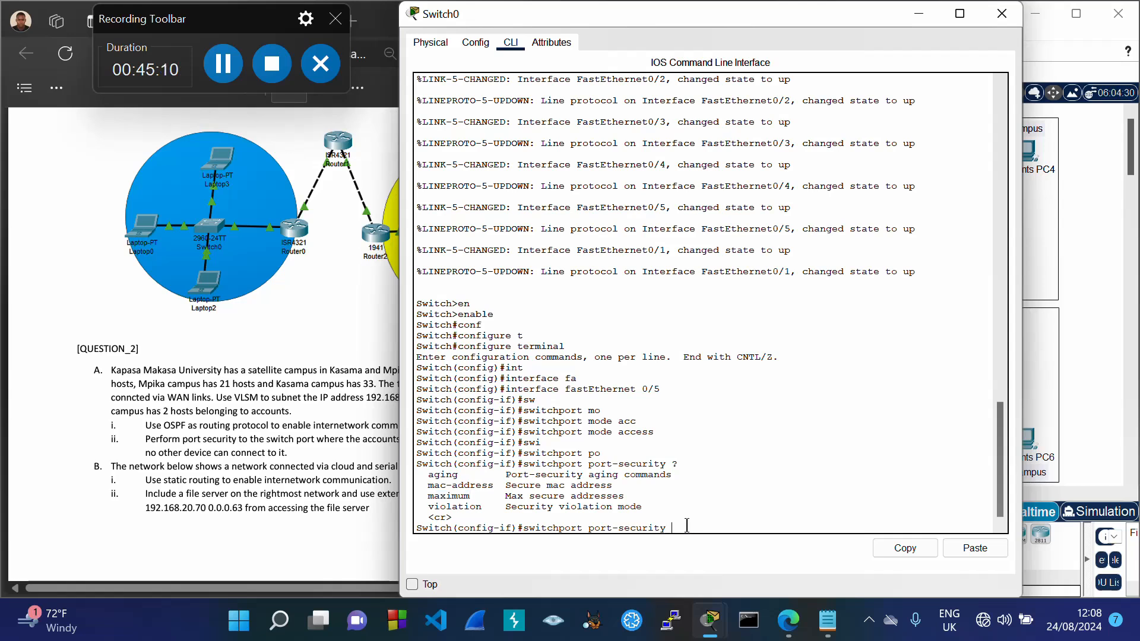
pyautogui.write('max')
pyautogui.press('Tab')
pyautogui.write('?')
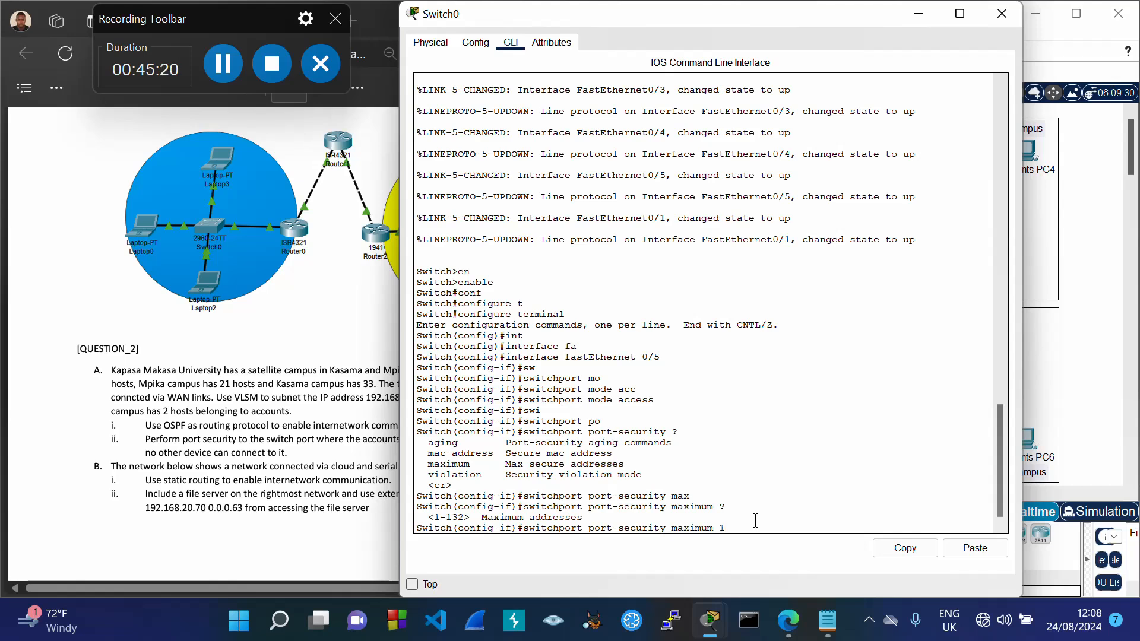
pyautogui.write('?')
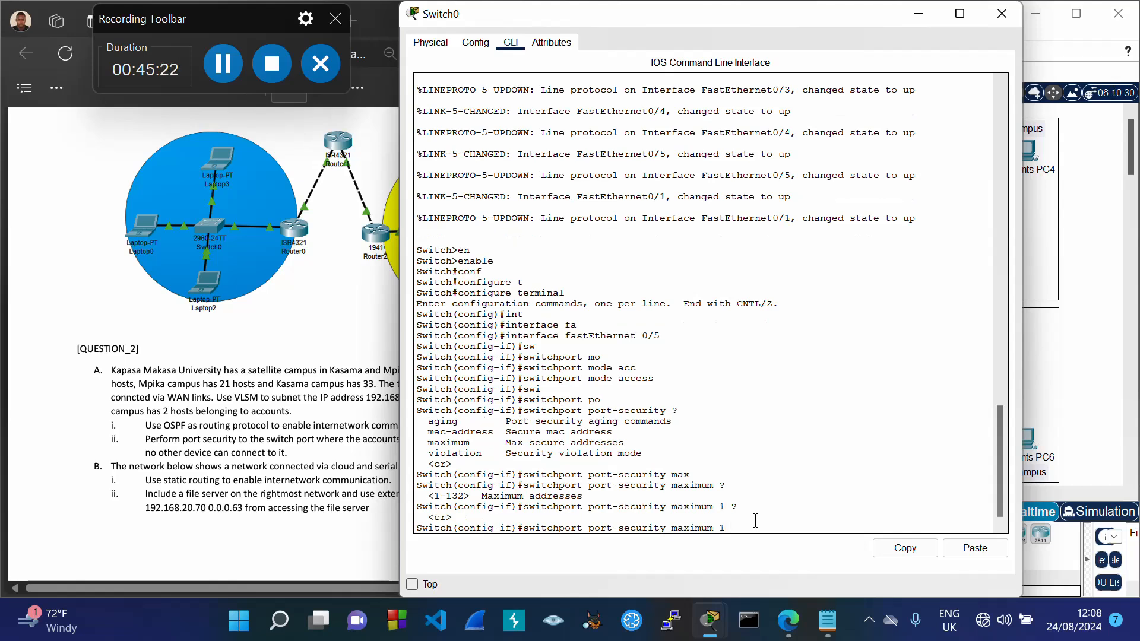
pyautogui.press('Return')
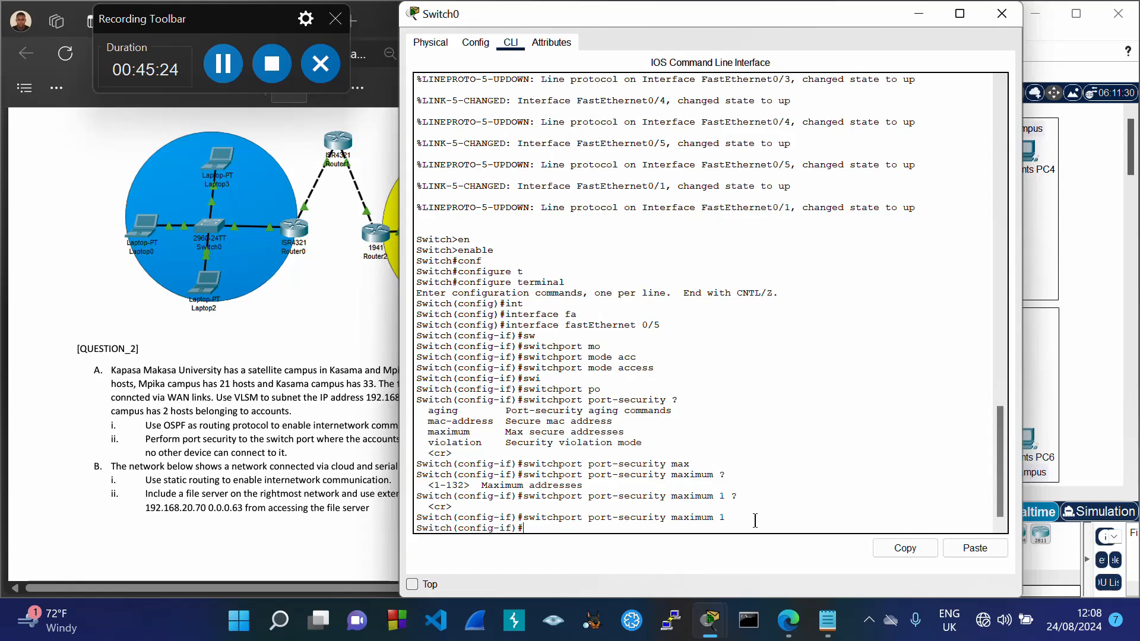
# Step: Type switchport port-security mac-address, list its H.H.H/sticky options, then minimize Switch0's window
pyautogui.write('swi')
pyautogui.press('Tab')
pyautogui.write('po')
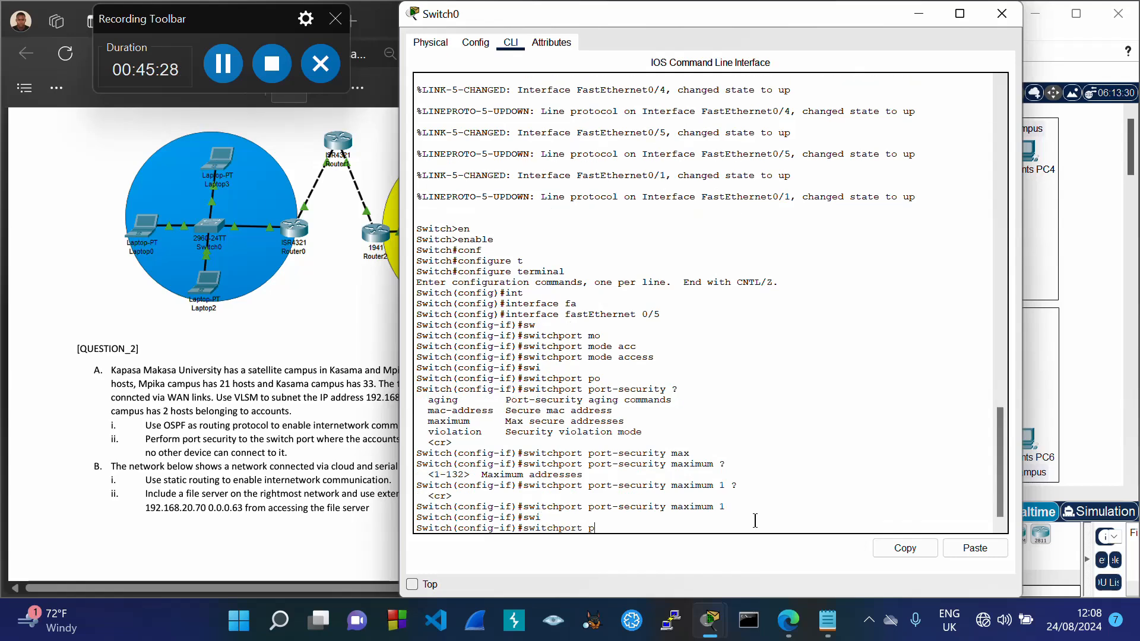
pyautogui.press('Tab')
pyautogui.write('?')
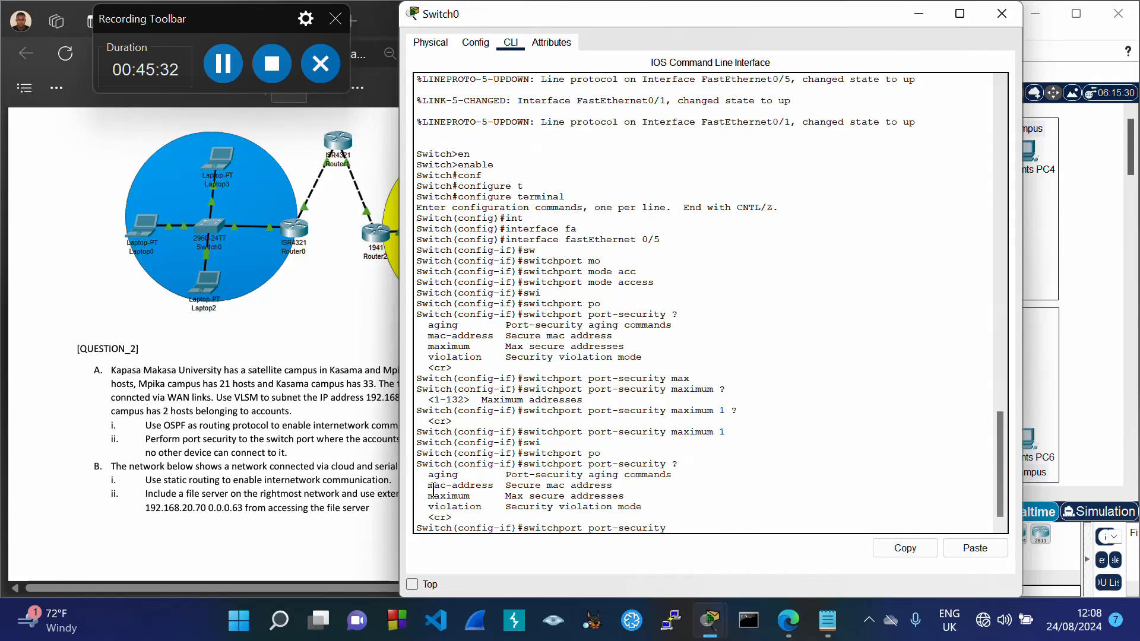
pyautogui.moveTo(429, 486); pyautogui.dragTo(492, 488)
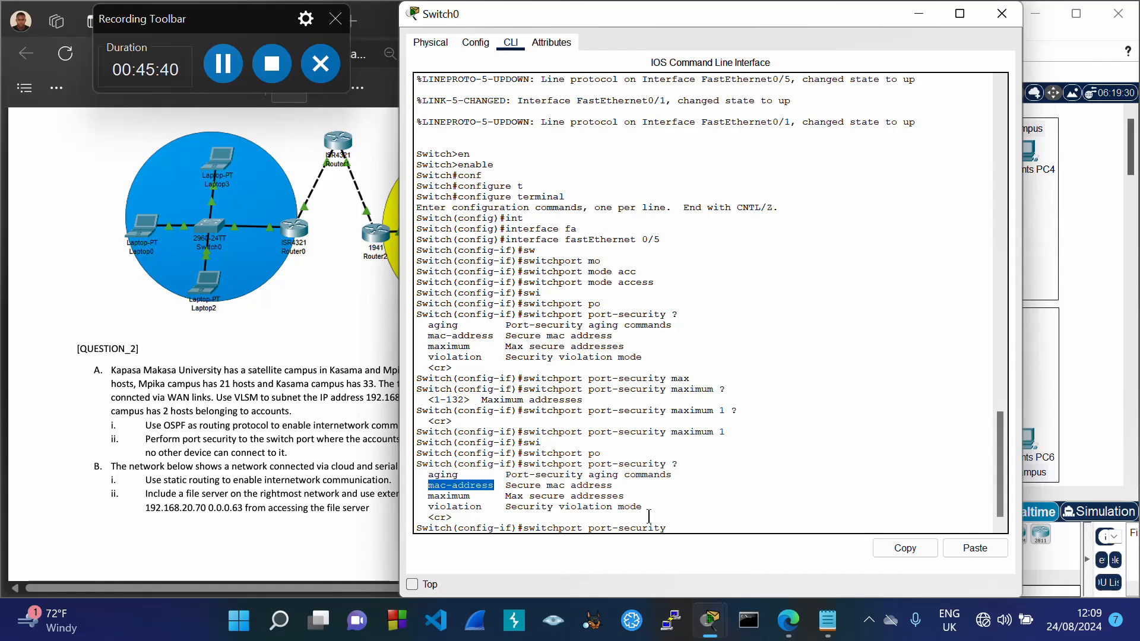
pyautogui.click(696, 528)
pyautogui.write('mac')
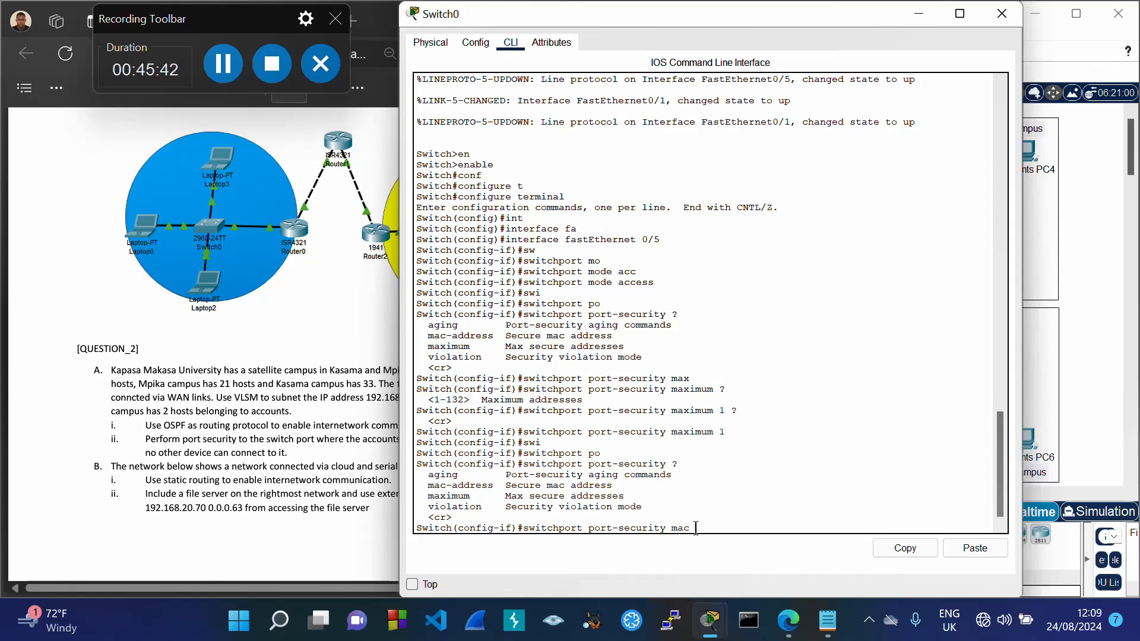
pyautogui.press('Tab')
pyautogui.write('?')
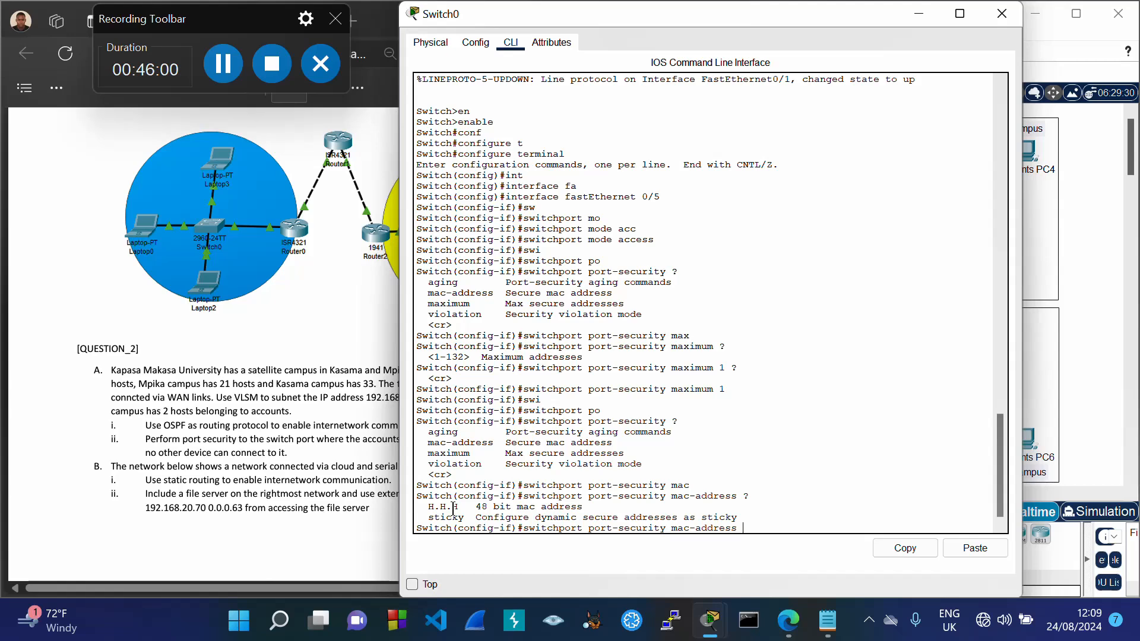
pyautogui.click(919, 17)
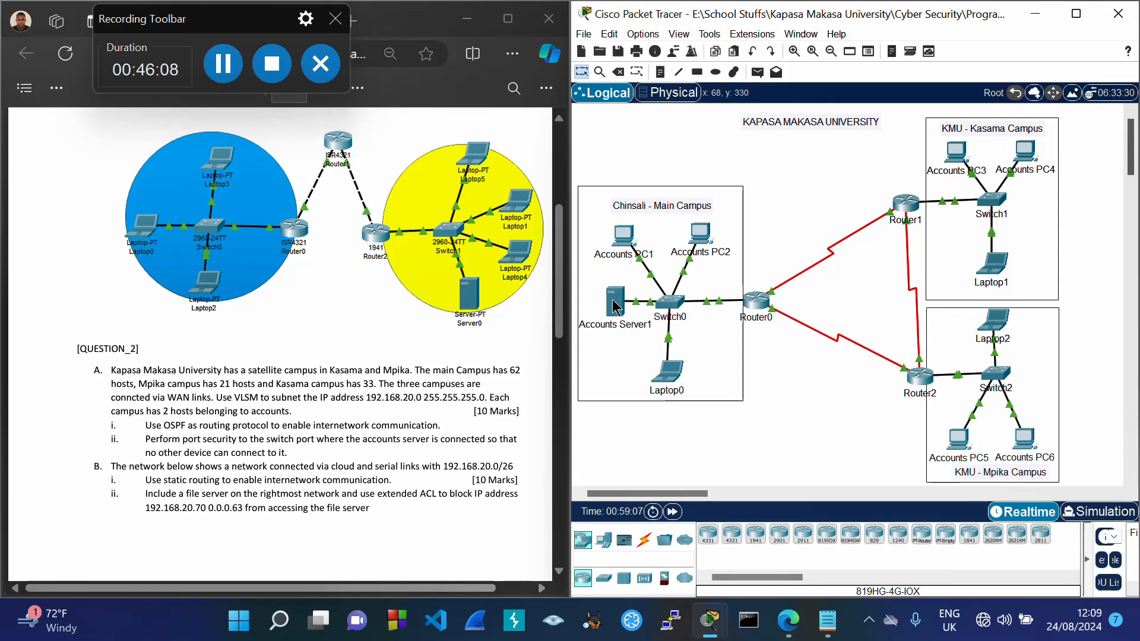
# Step: Run ipconfig /all in Accounts Server1's command prompt
pyautogui.click(613, 306)
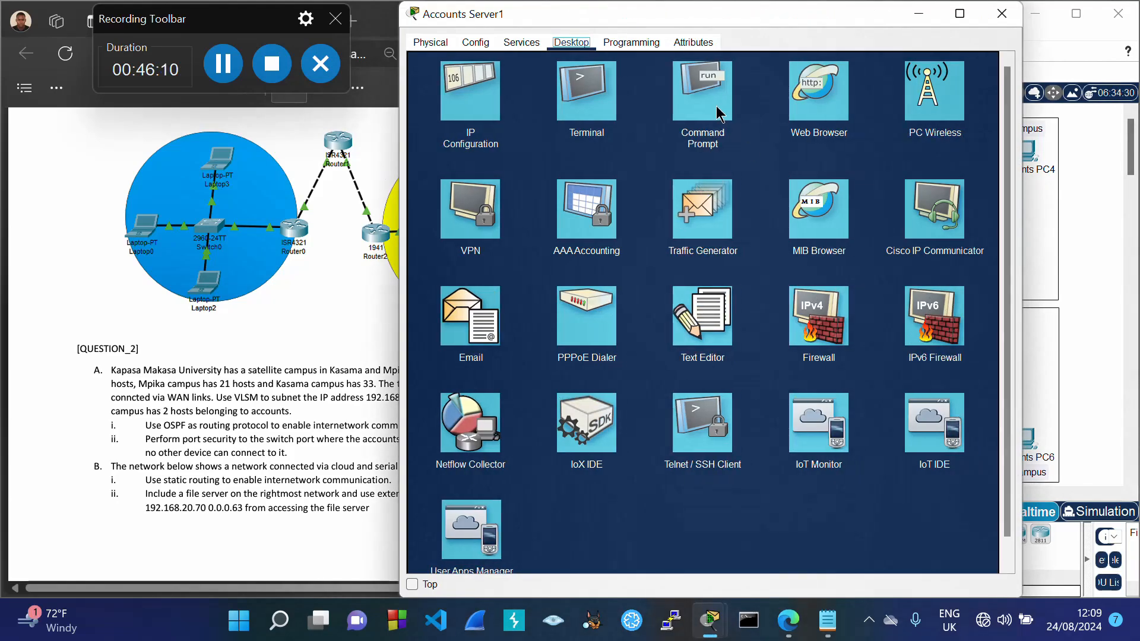
pyautogui.click(717, 106)
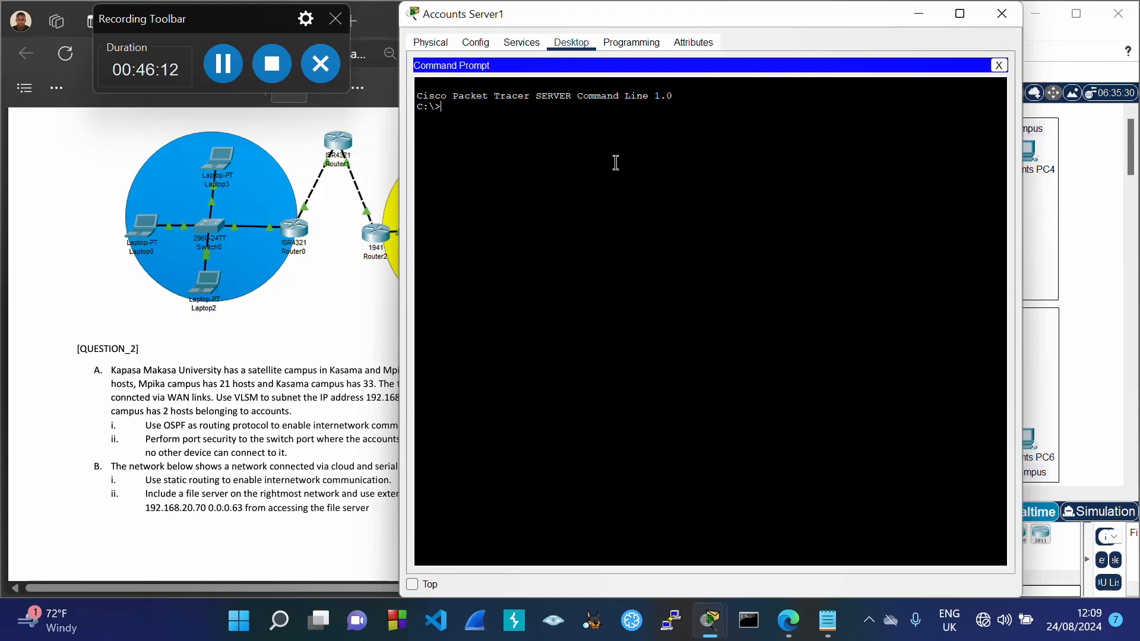
pyautogui.write('ipconfig /all')
pyautogui.press('Return')
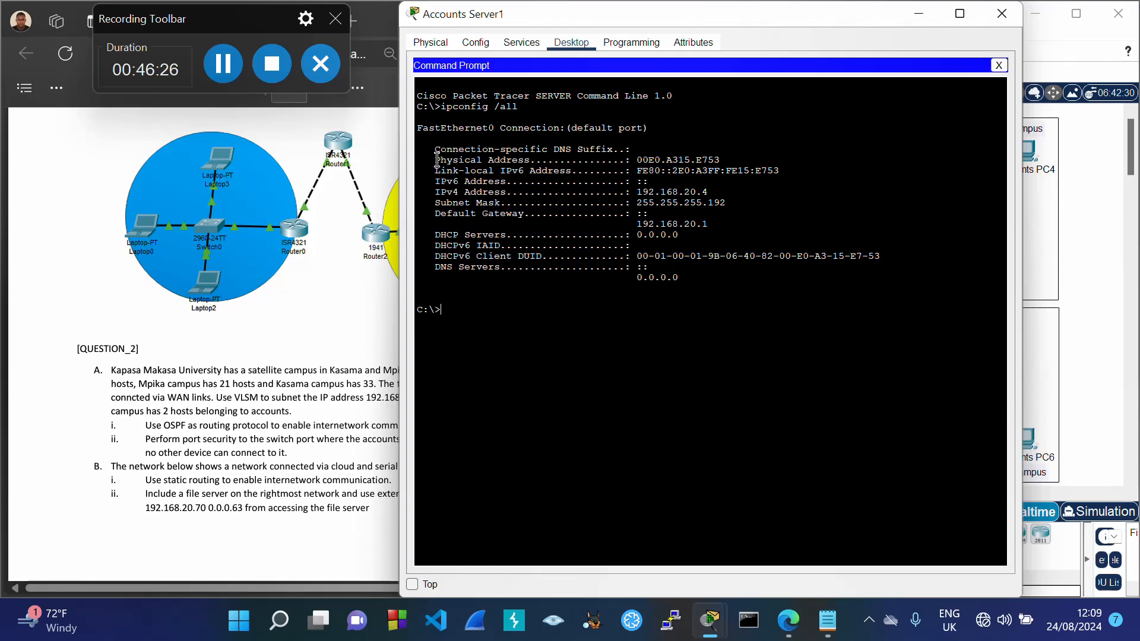
# Step: Copy the physical address 00E0.A315.E753, then close the server's prompt and window
pyautogui.moveTo(435, 160); pyautogui.dragTo(727, 162)
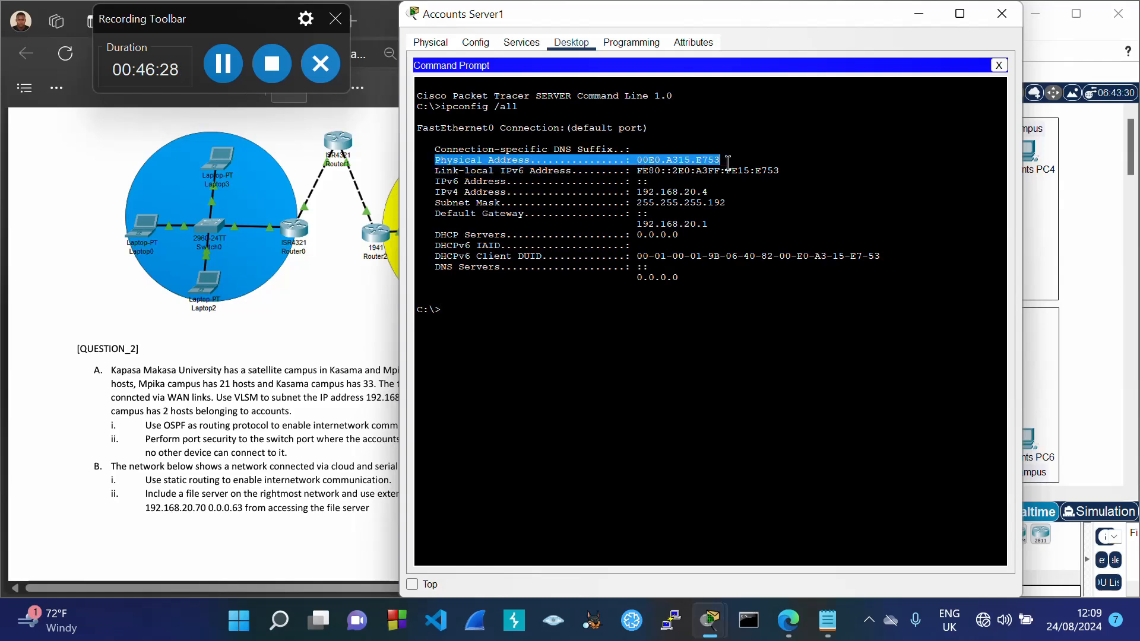
pyautogui.click(721, 158)
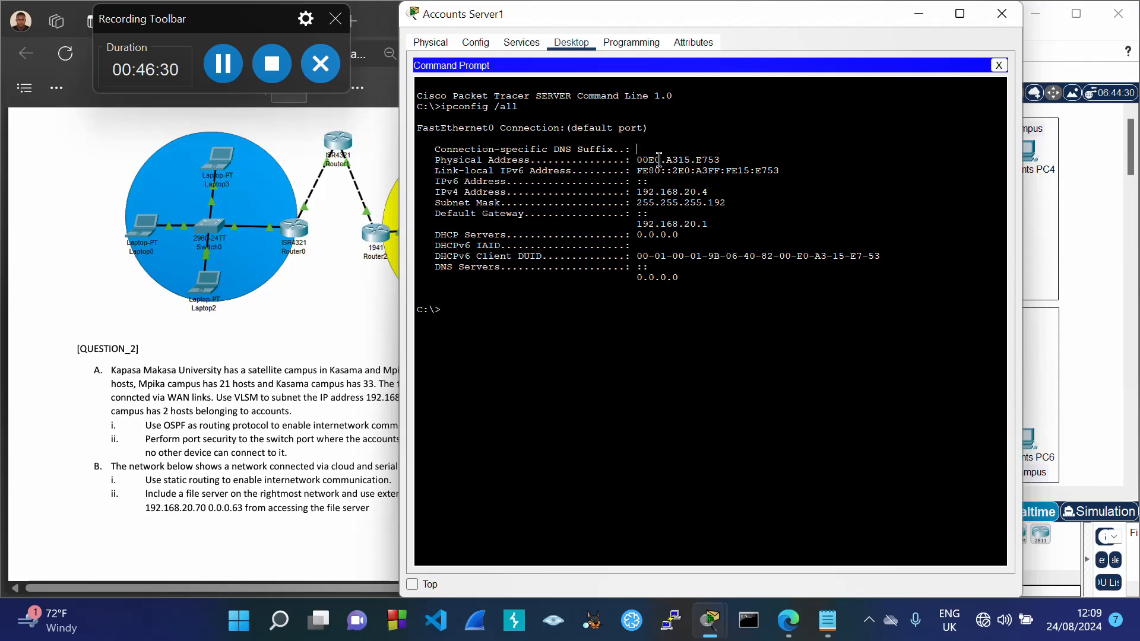
pyautogui.moveTo(638, 156); pyautogui.dragTo(719, 159)
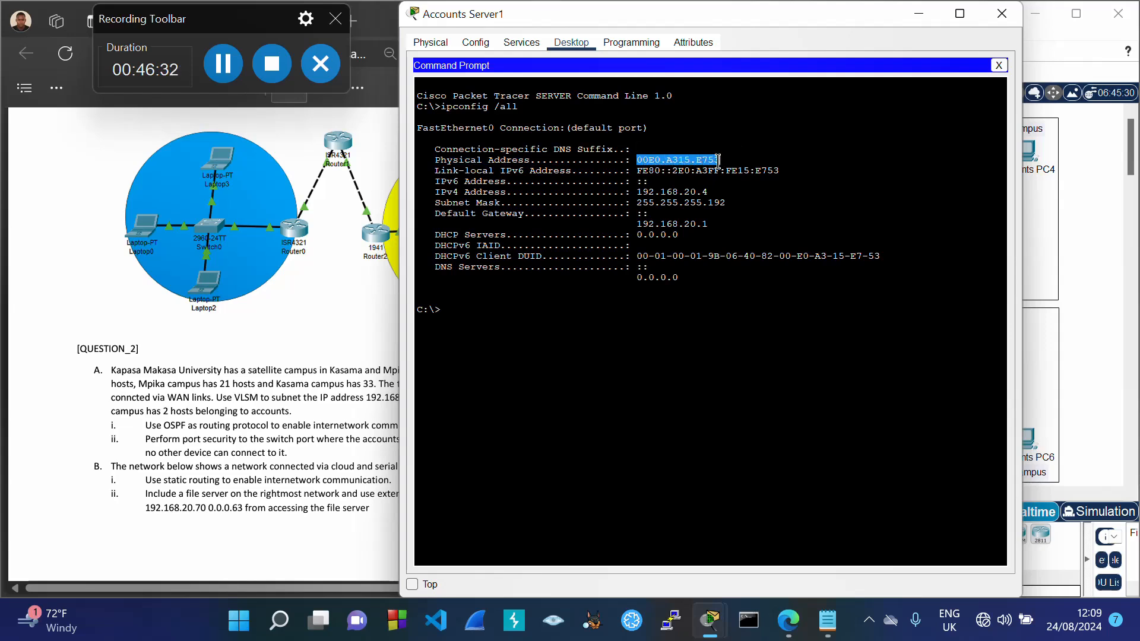
pyautogui.rightClick(717, 160)
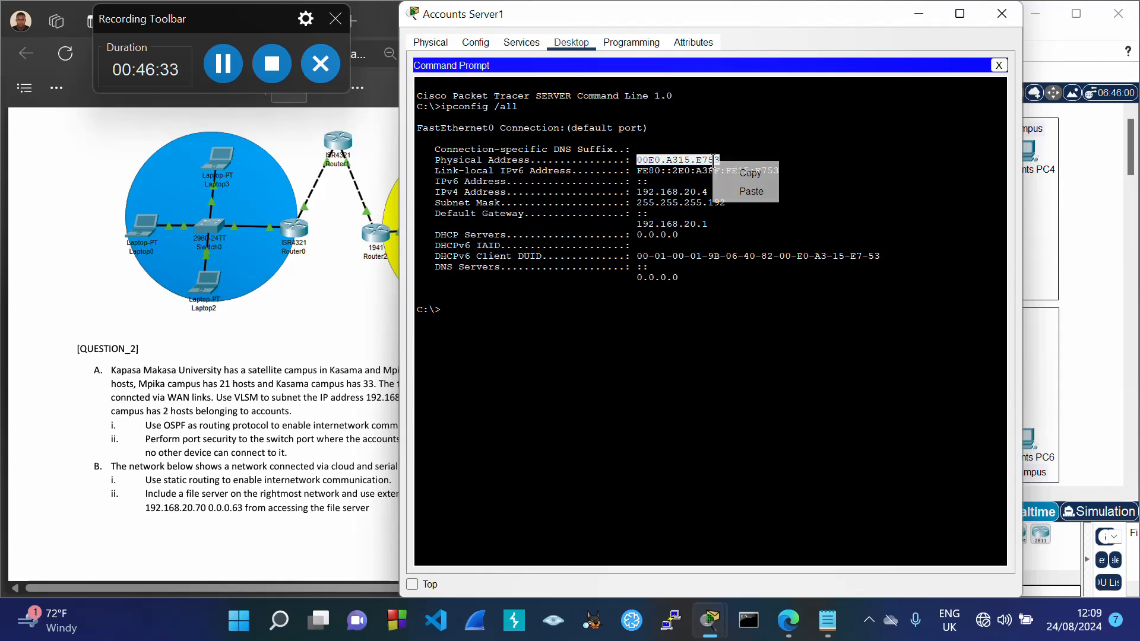
pyautogui.click(749, 174)
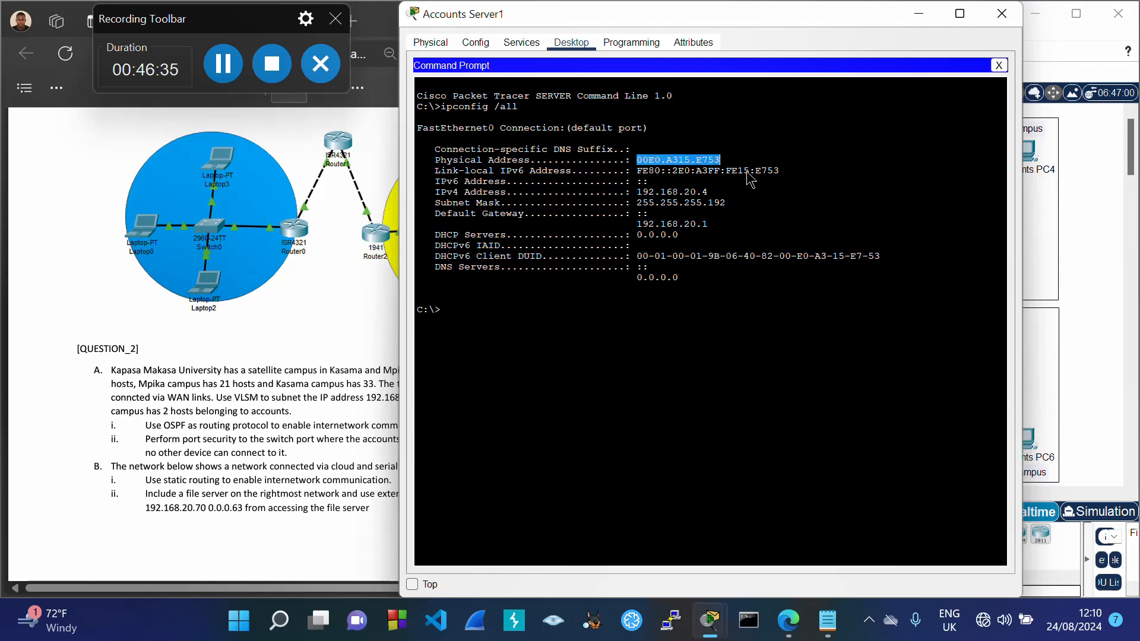
pyautogui.click(1000, 65)
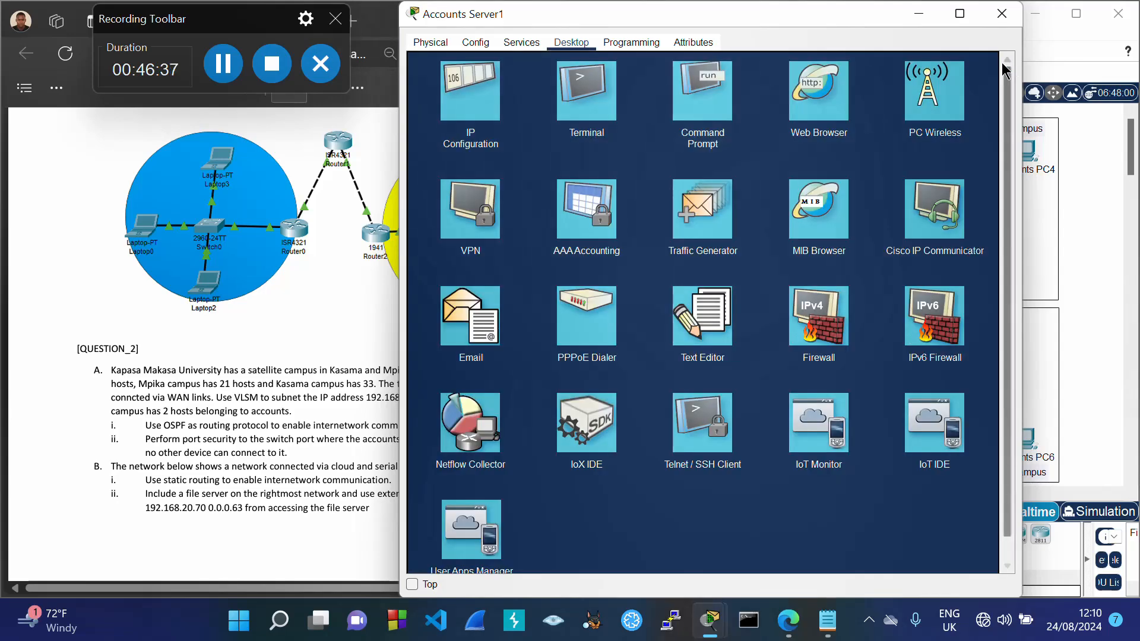
pyautogui.click(1002, 13)
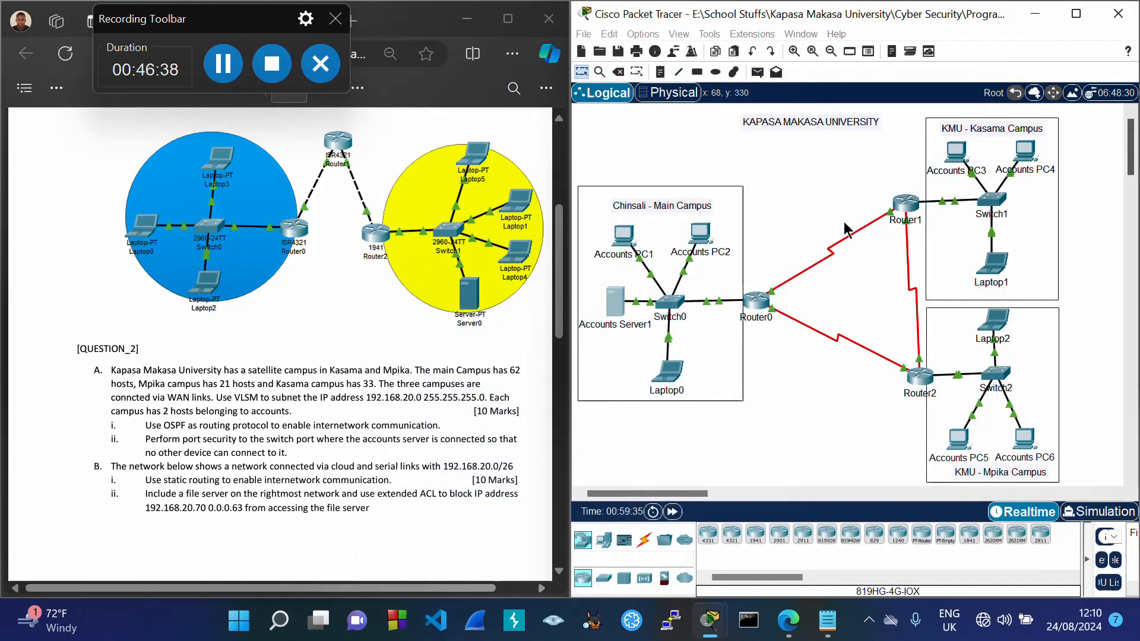
# Step: Complete Fa0/5's secure MAC command with the pasted 00E0.A315.E753, exit, and save with wr
pyautogui.click(669, 302)
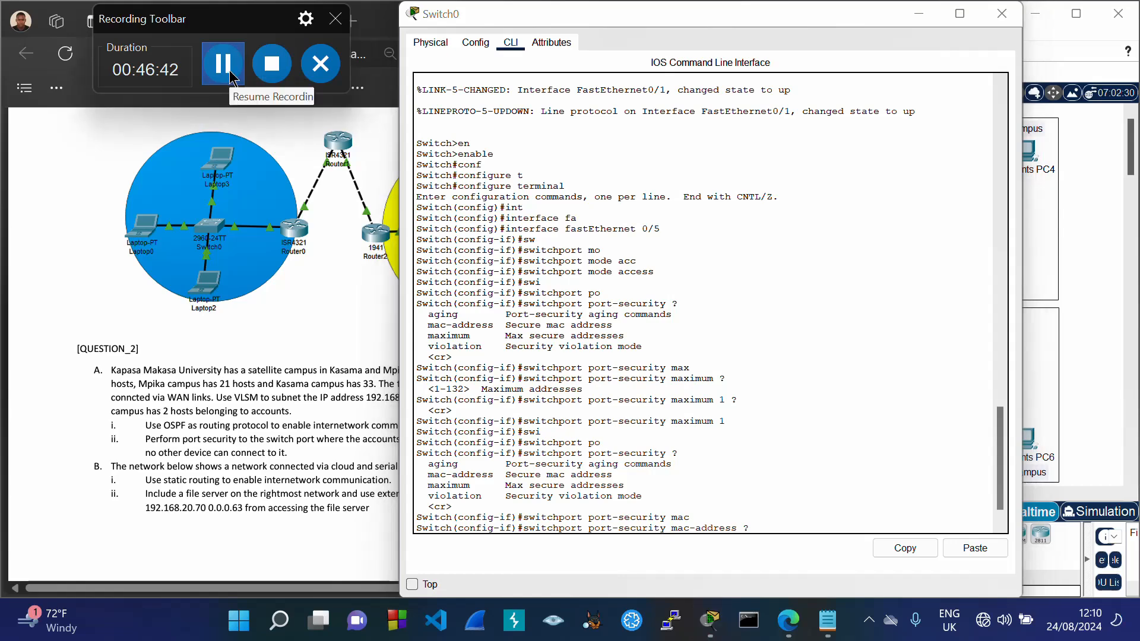
pyautogui.scroll(-1, 1003, 450)
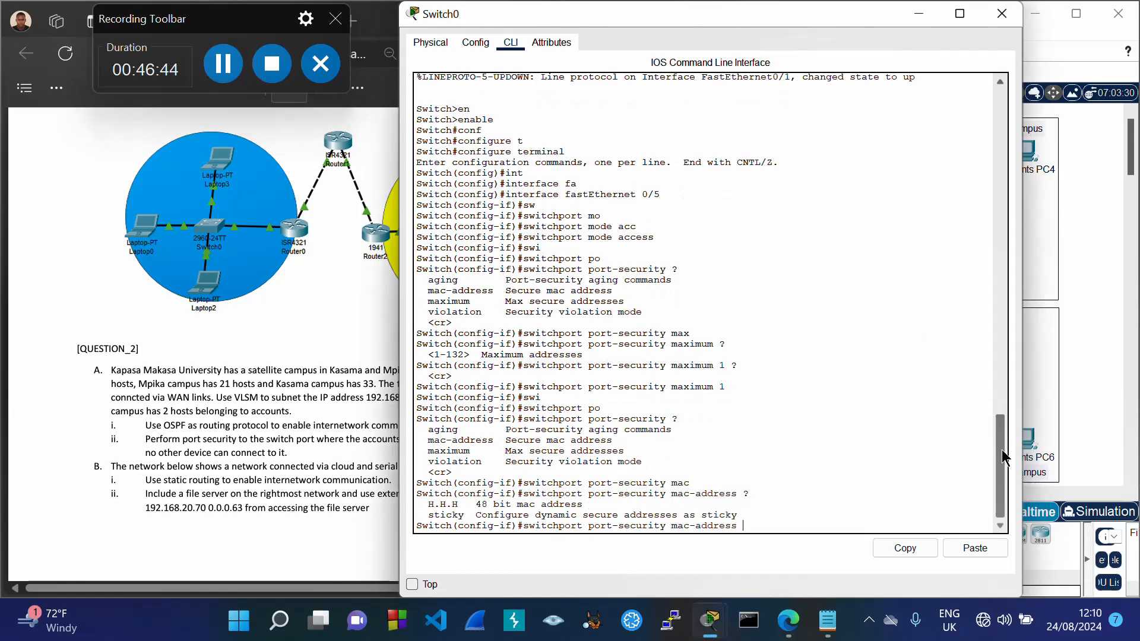
pyautogui.rightClick(757, 526)
pyautogui.click(793, 557)
pyautogui.write('?')
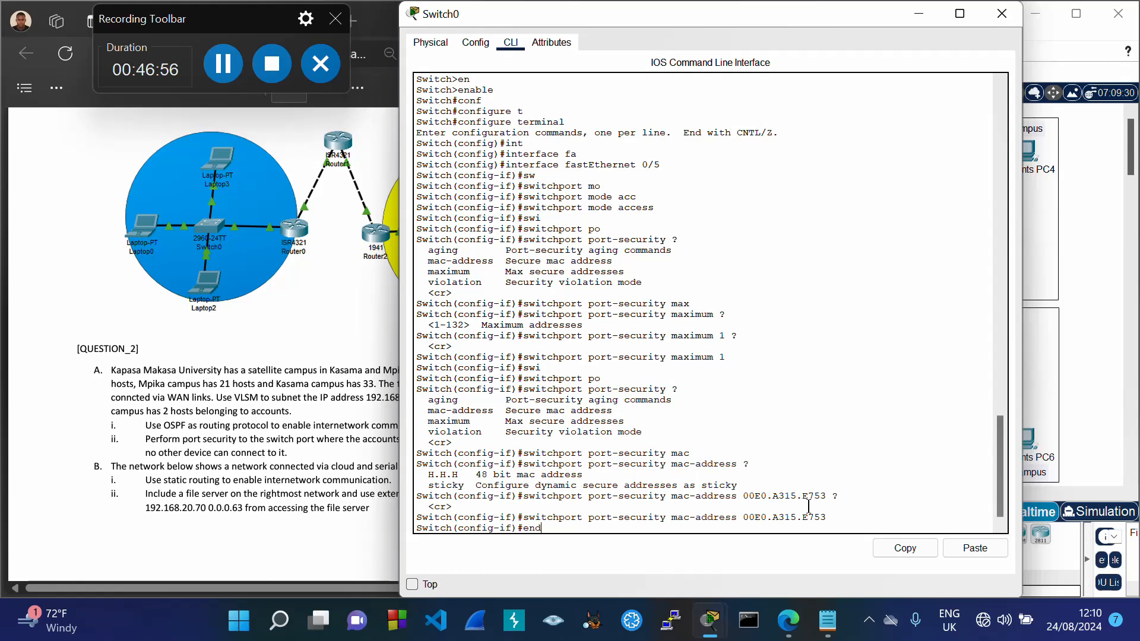
pyautogui.write('nd')
pyautogui.press('Return')
pyautogui.write('wr')
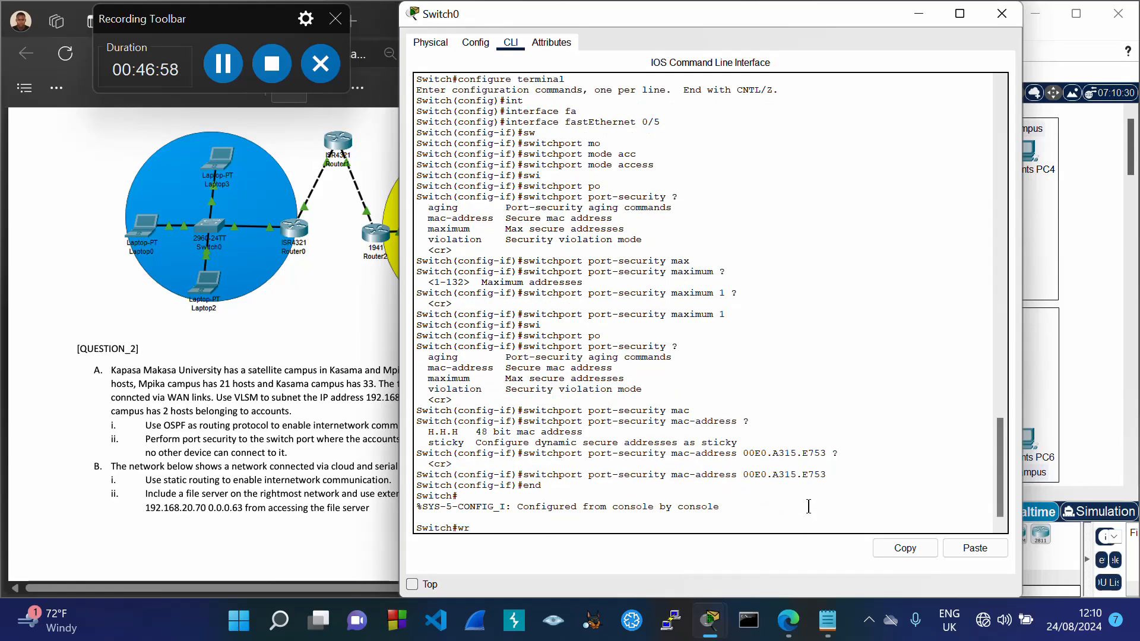
pyautogui.press('Return')
# Step: Show the port-security summary and Fa0/5's details, noting port security Disabled and status Secure-down
pyautogui.write('s')
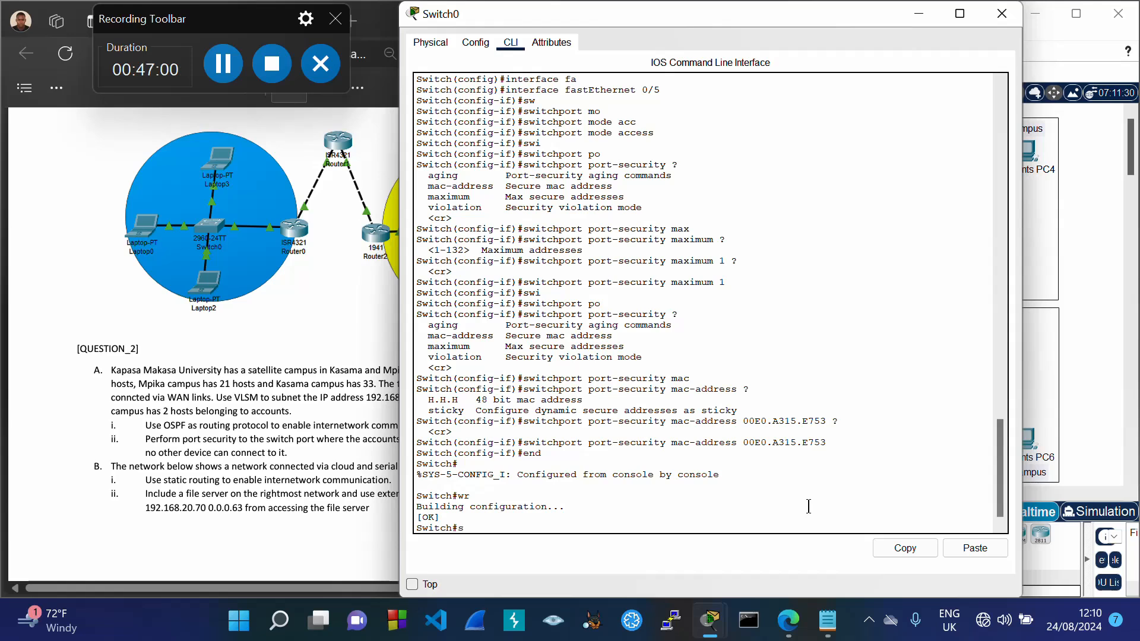
pyautogui.write('how por')
pyautogui.press('Tab')
pyautogui.press('Return')
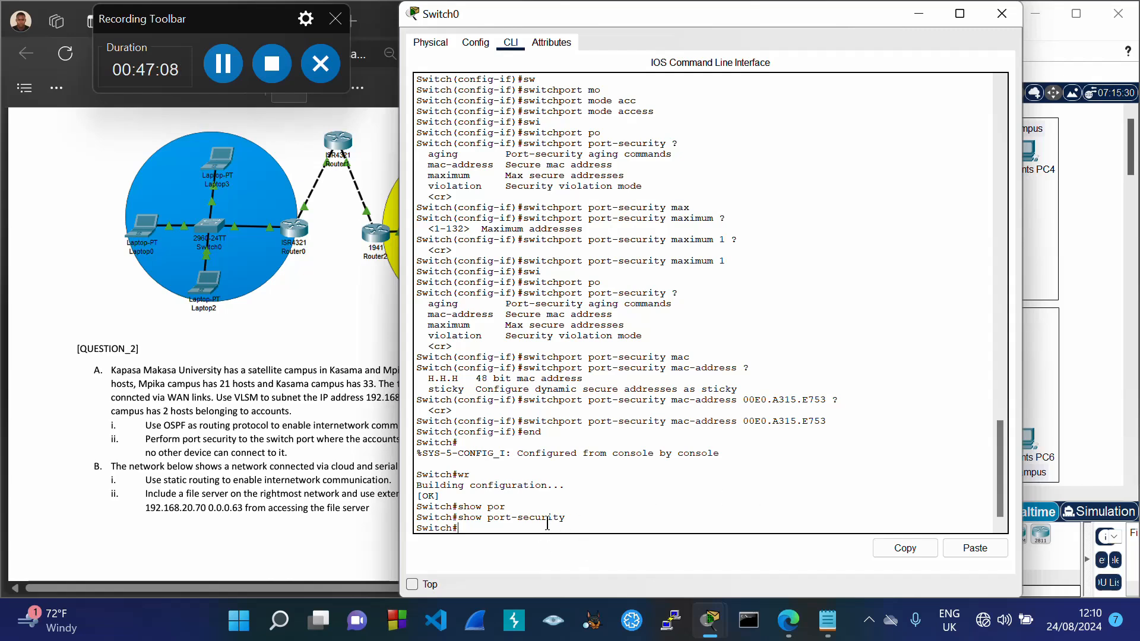
pyautogui.write('shp')
pyautogui.press('BackSpace')
pyautogui.press('Tab')
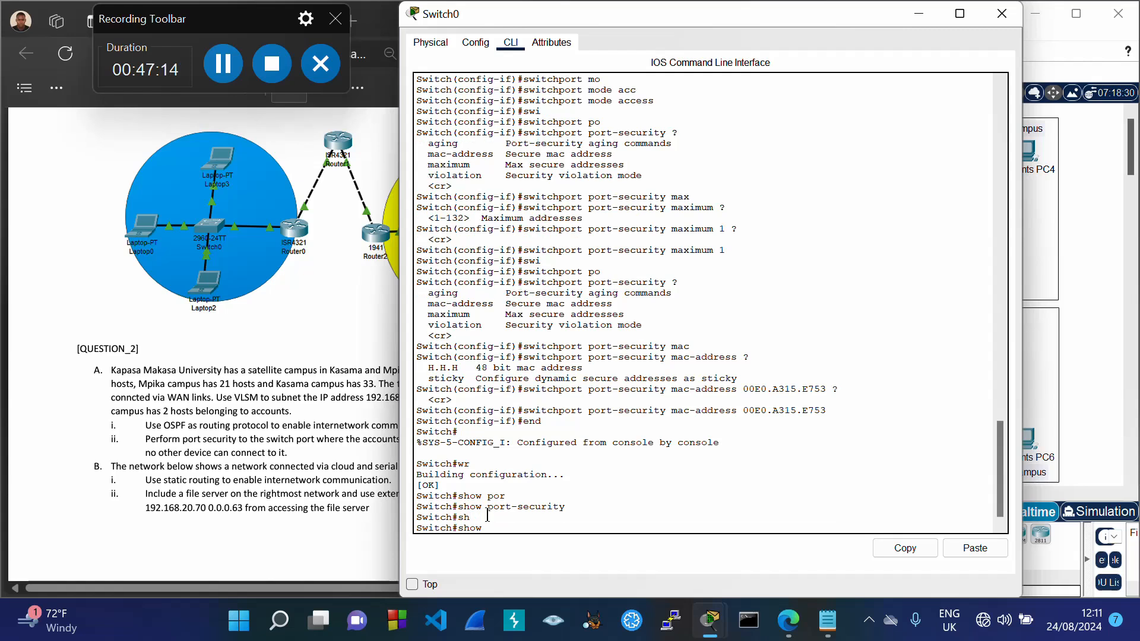
pyautogui.write('po')
pyautogui.press('Tab')
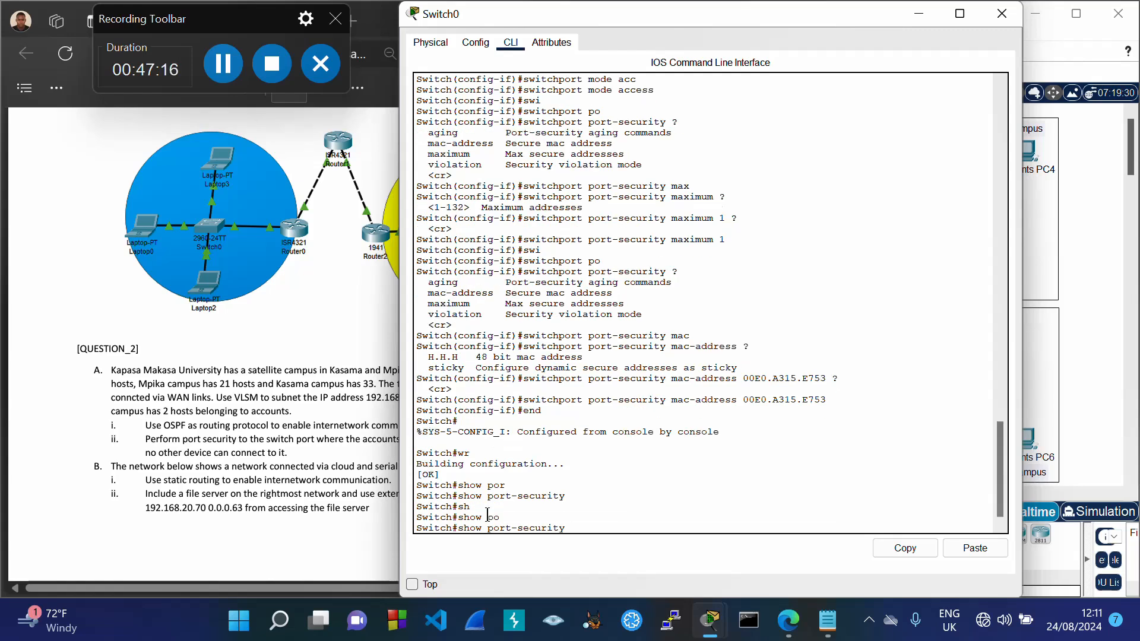
pyautogui.write('in')
pyautogui.write('t')
pyautogui.press('Tab')
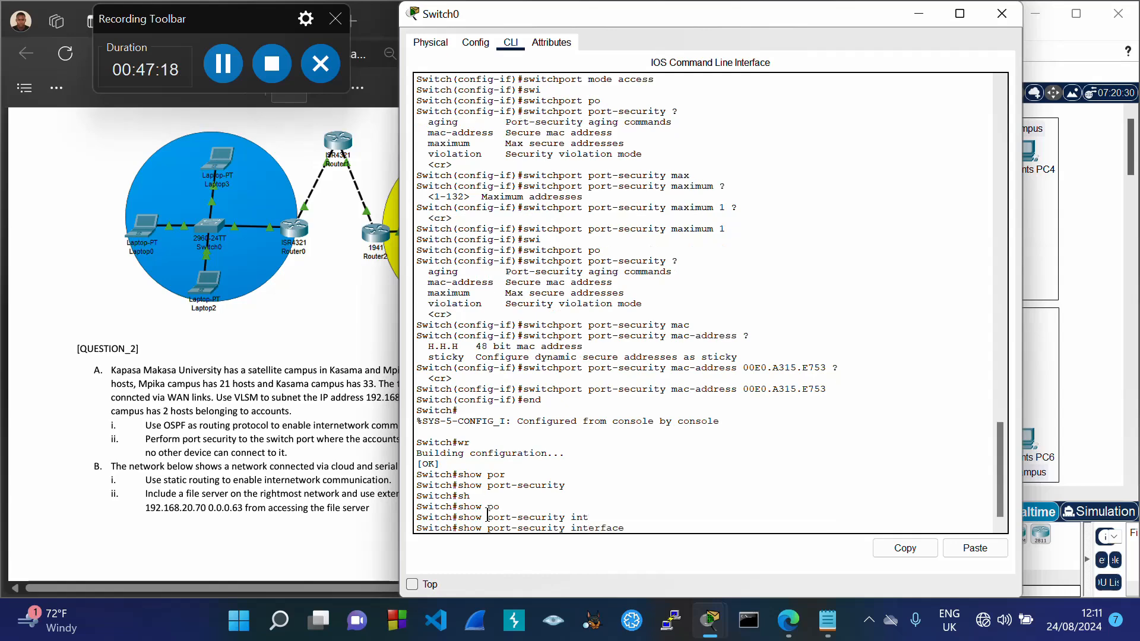
pyautogui.write('fa')
pyautogui.press('Tab')
pyautogui.write('0/')
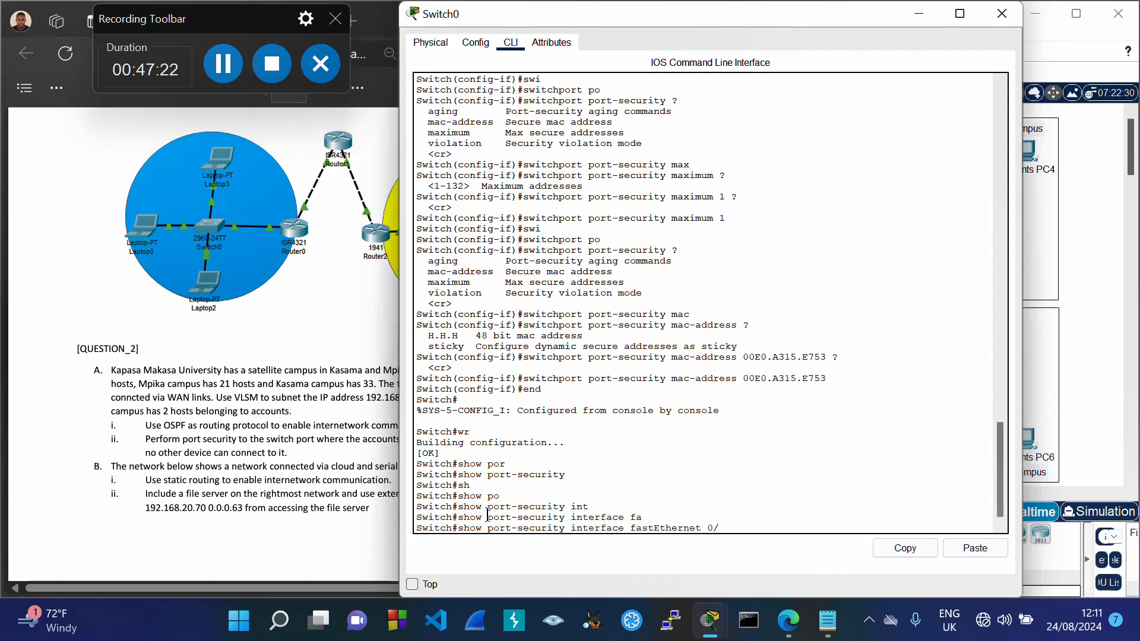
pyautogui.write('5')
pyautogui.press('Return')
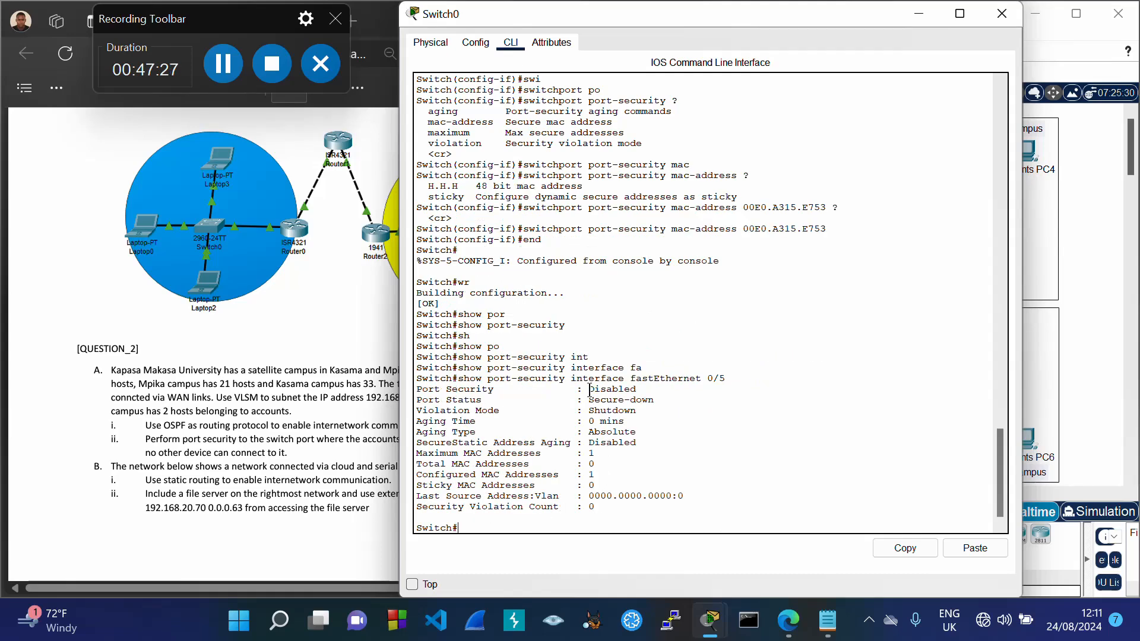
pyautogui.moveTo(589, 390); pyautogui.dragTo(637, 390)
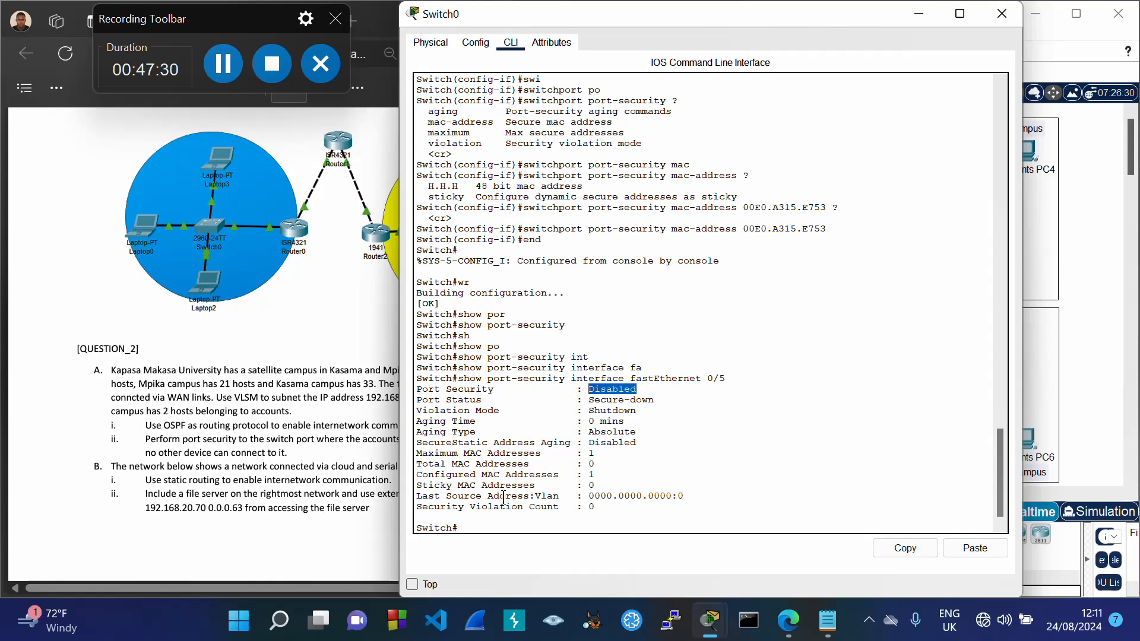
pyautogui.click(471, 527)
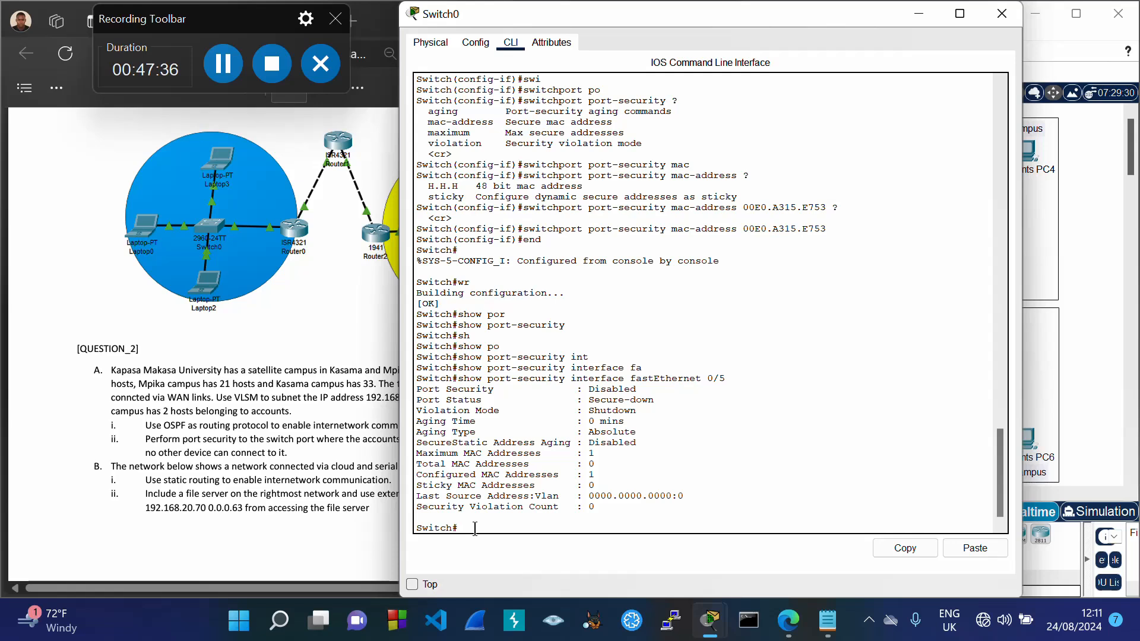
# Step: Enter interface Fa0/5 configuration and set the port to access mode
pyautogui.write('conf t')
pyautogui.press('Return')
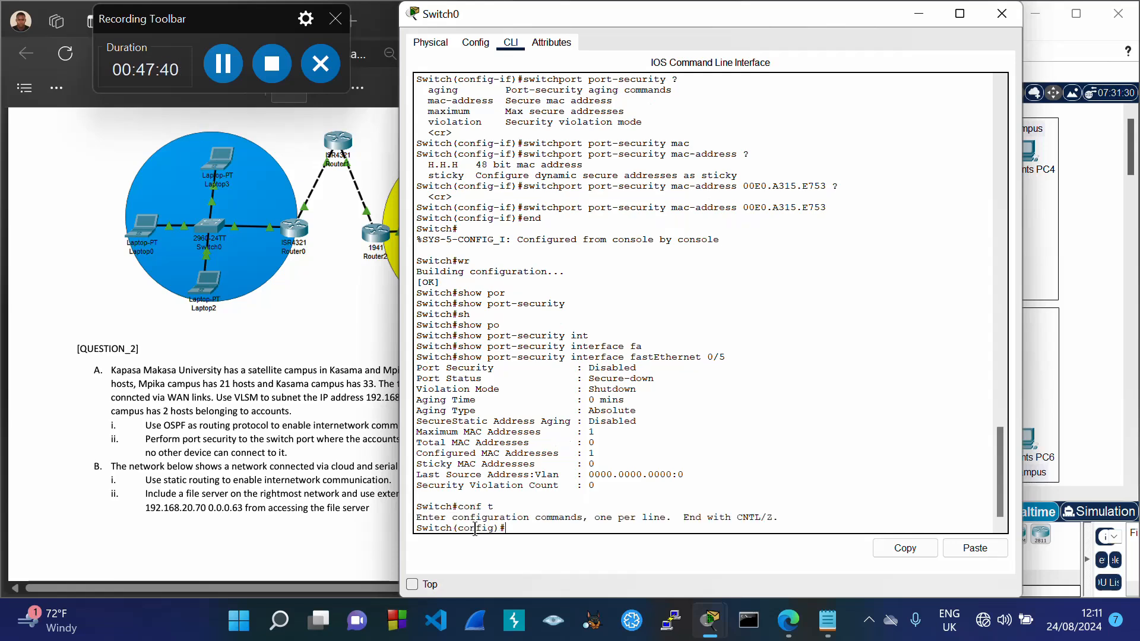
pyautogui.write('int Fa0/5')
pyautogui.press('Return')
pyautogui.write('sw')
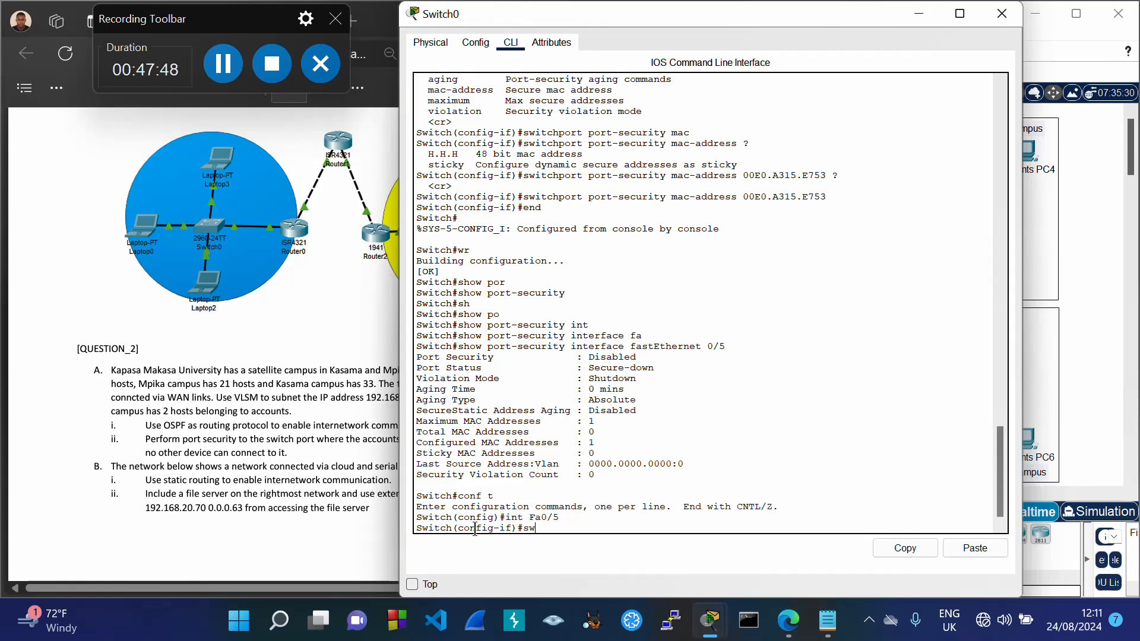
pyautogui.press('Tab')
pyautogui.write('mo')
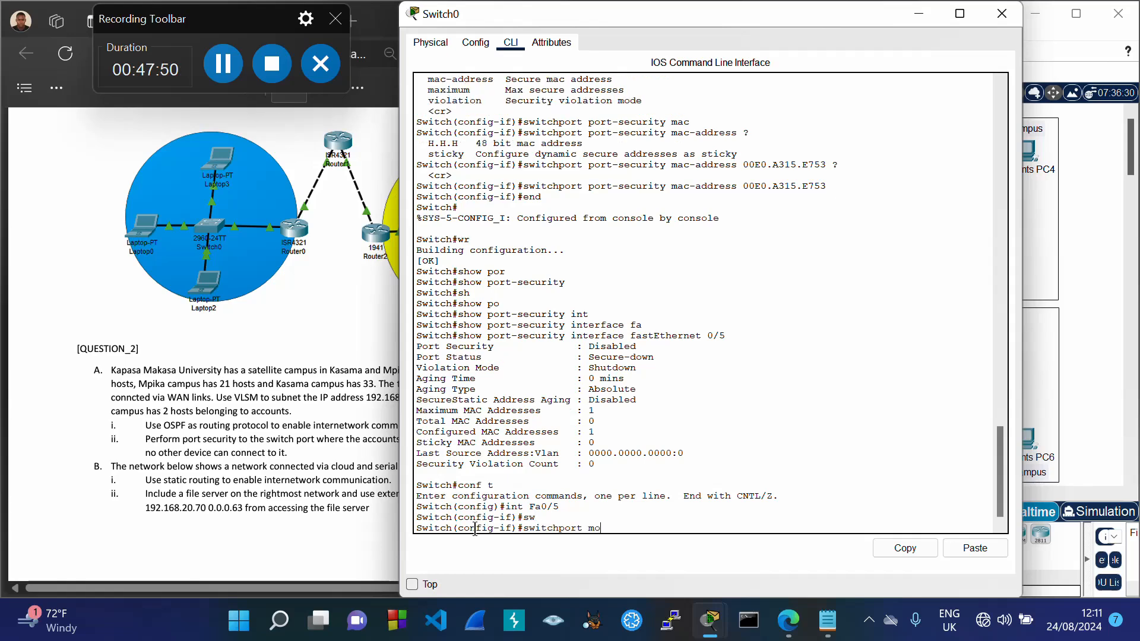
pyautogui.write('de')
pyautogui.press('Tab')
pyautogui.write('acc')
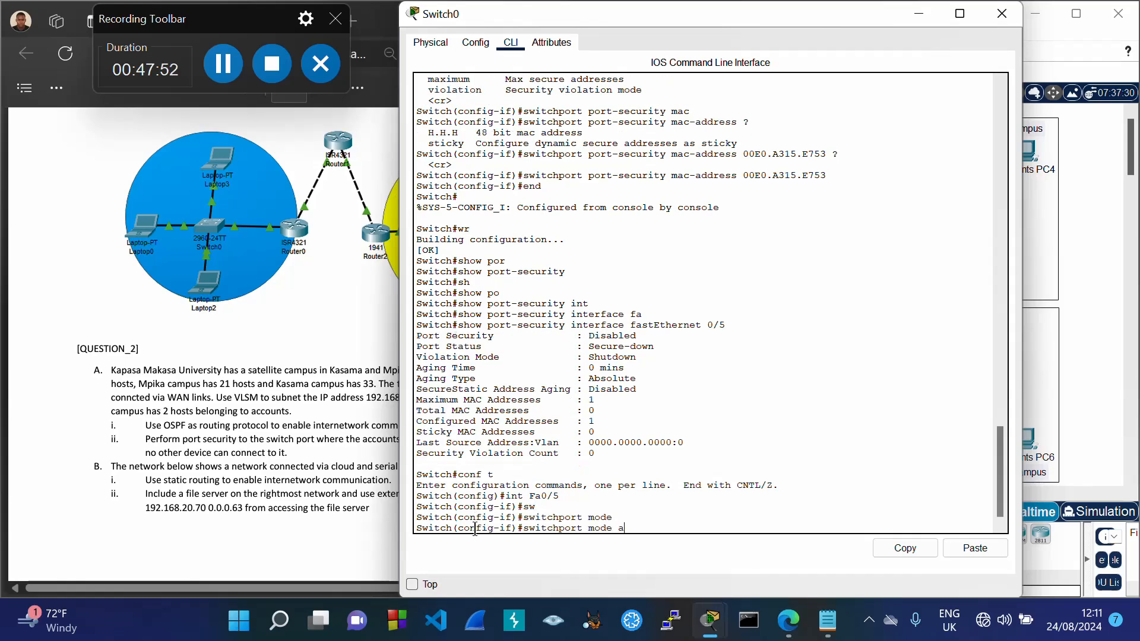
pyautogui.press('Tab')
pyautogui.press('Return')
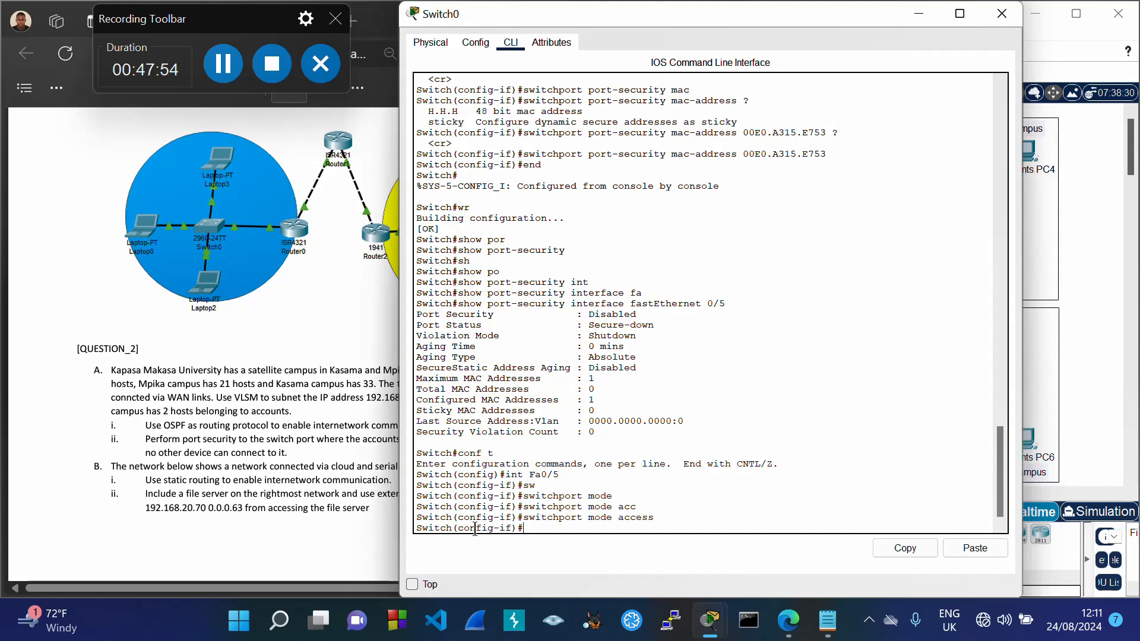
# Step: Enable port security on Fa0/5 with a maximum of 1 secure address
pyautogui.write('swi')
pyautogui.press('Tab')
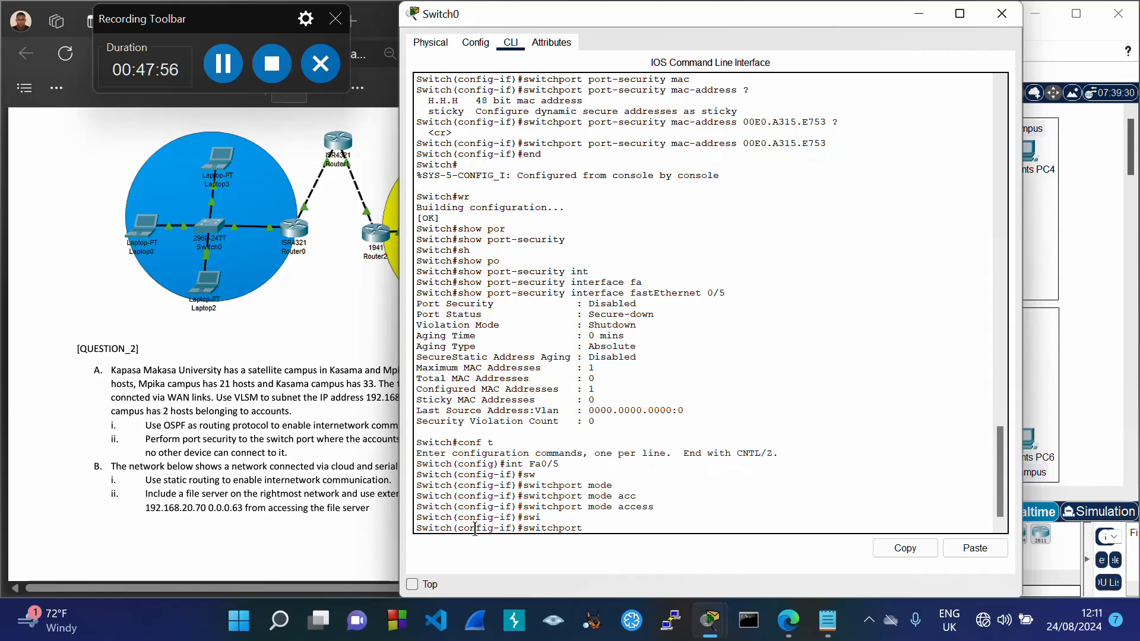
pyautogui.write('po')
pyautogui.press('Tab')
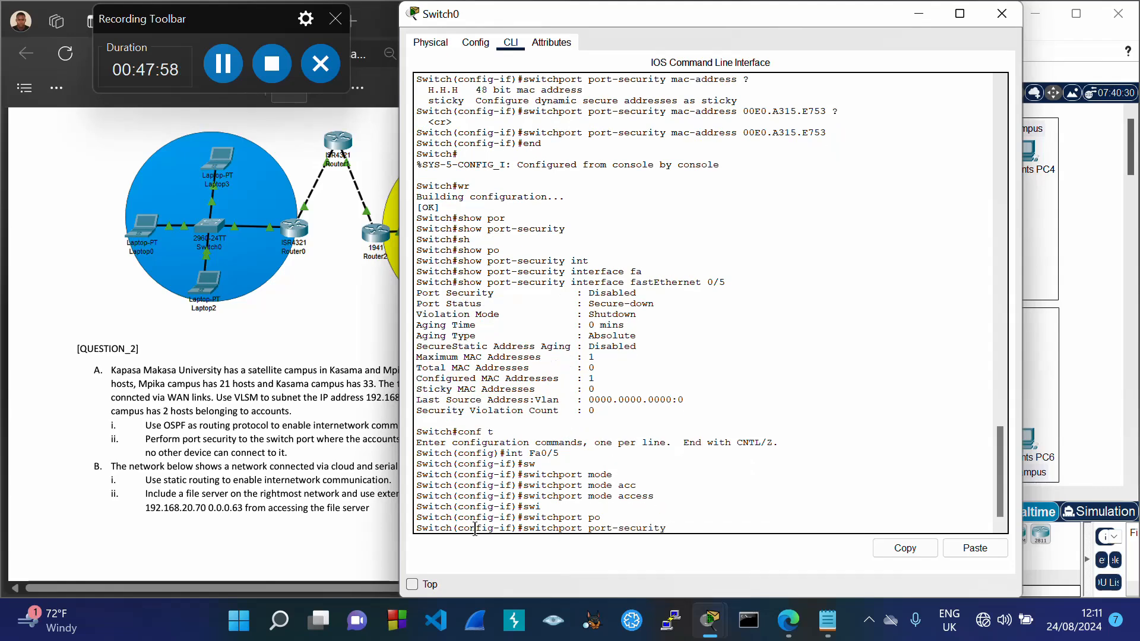
pyautogui.write('?')
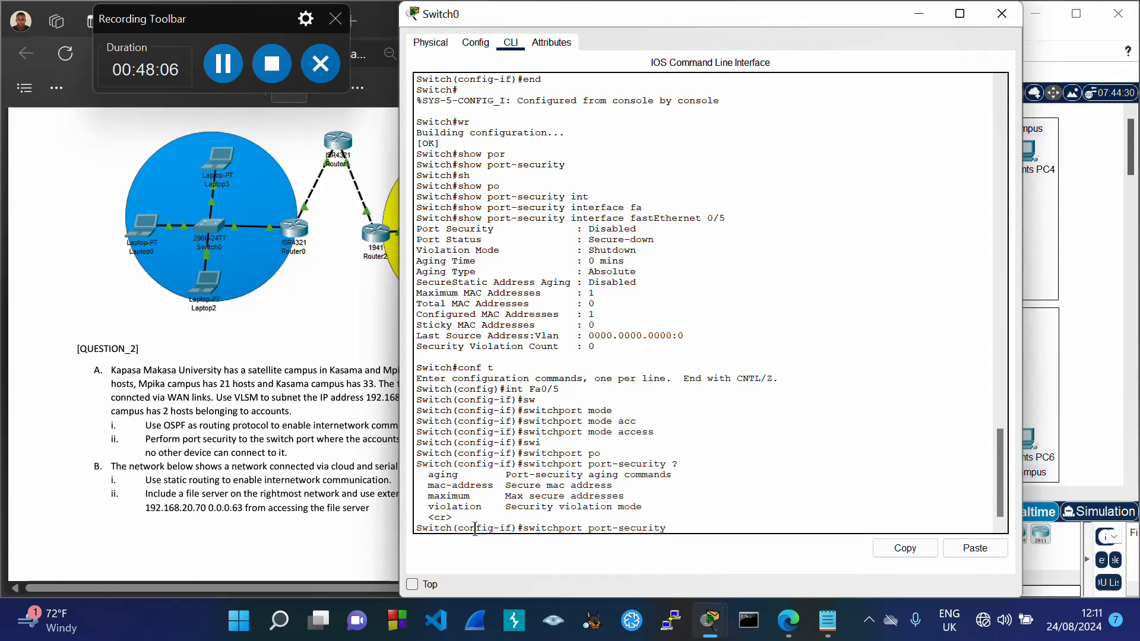
pyautogui.press('Return')
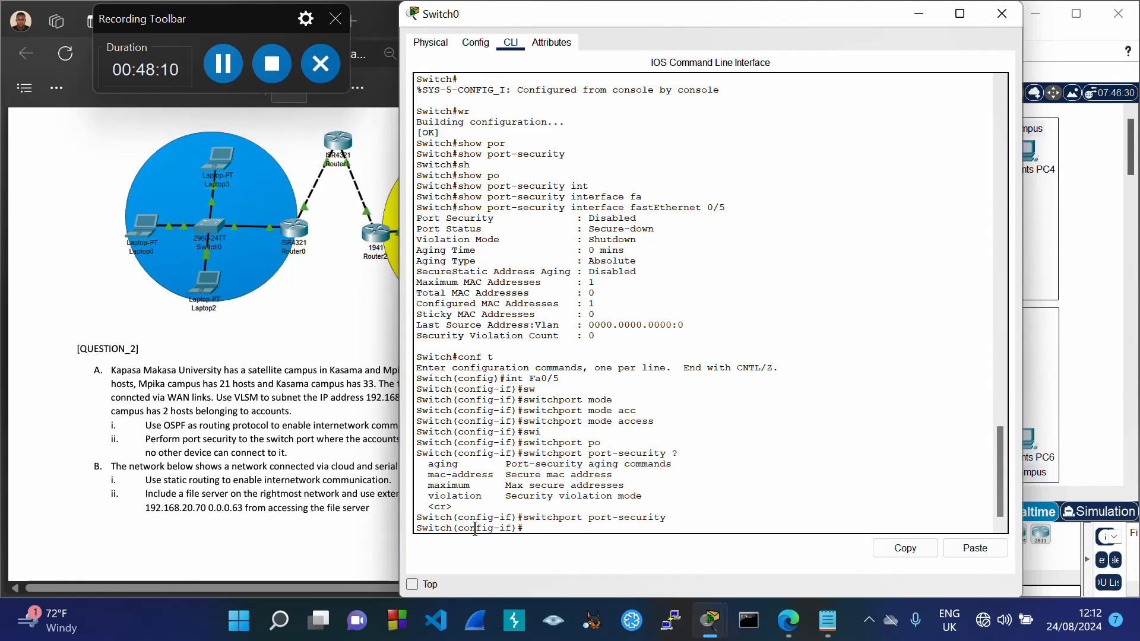
pyautogui.press('Up')
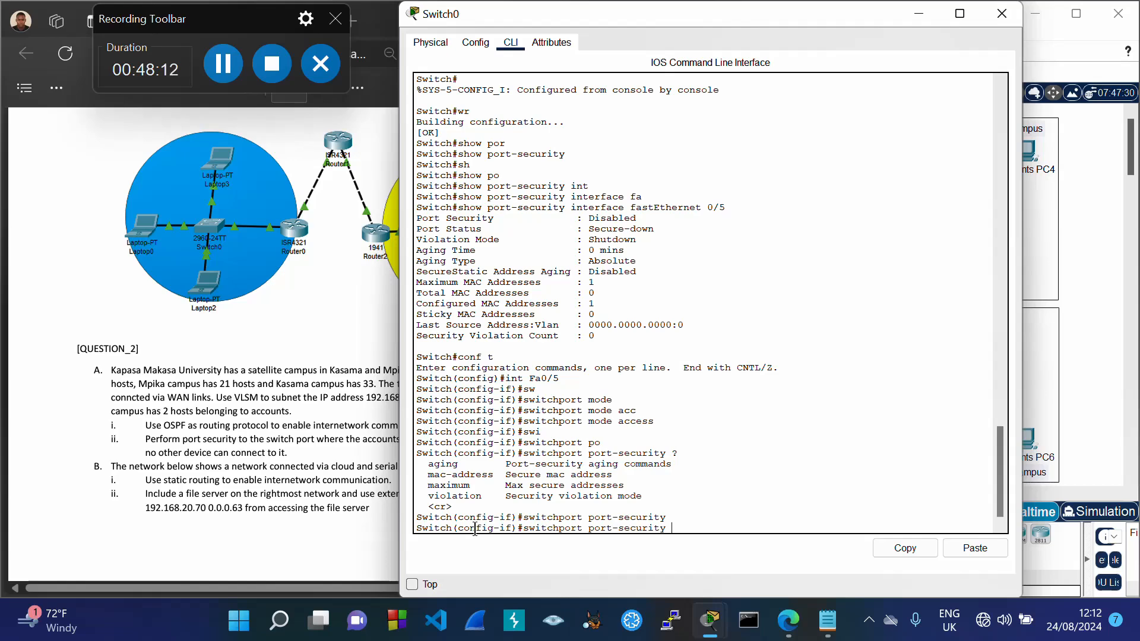
pyautogui.write('?')
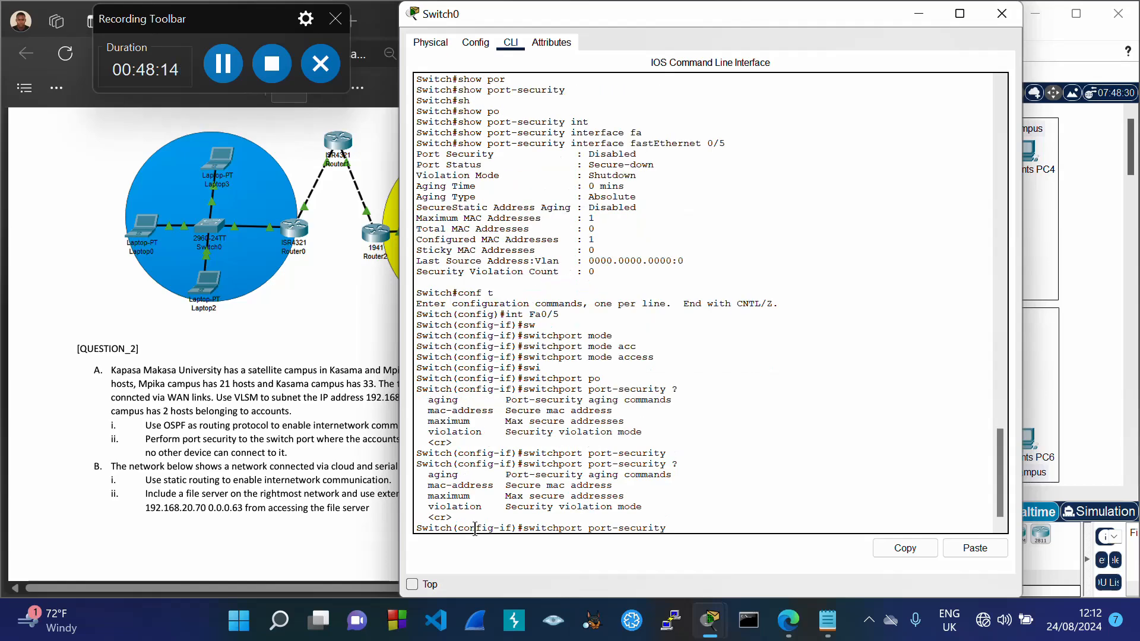
pyautogui.write('ma')
pyautogui.press('Tab')
pyautogui.write('x')
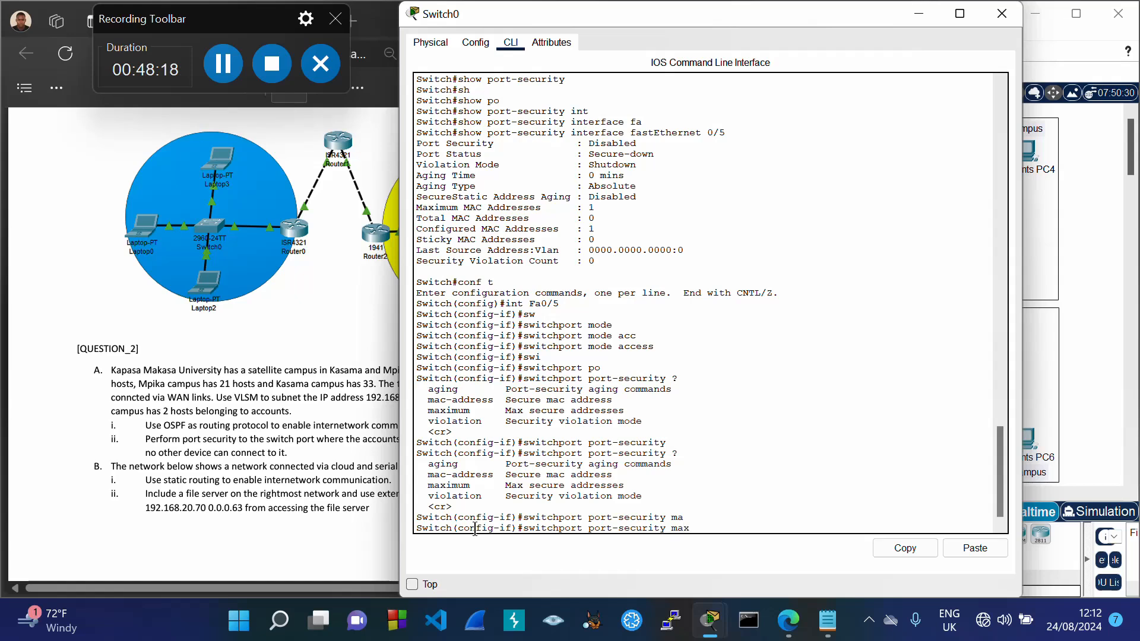
pyautogui.press('Tab')
pyautogui.write('?')
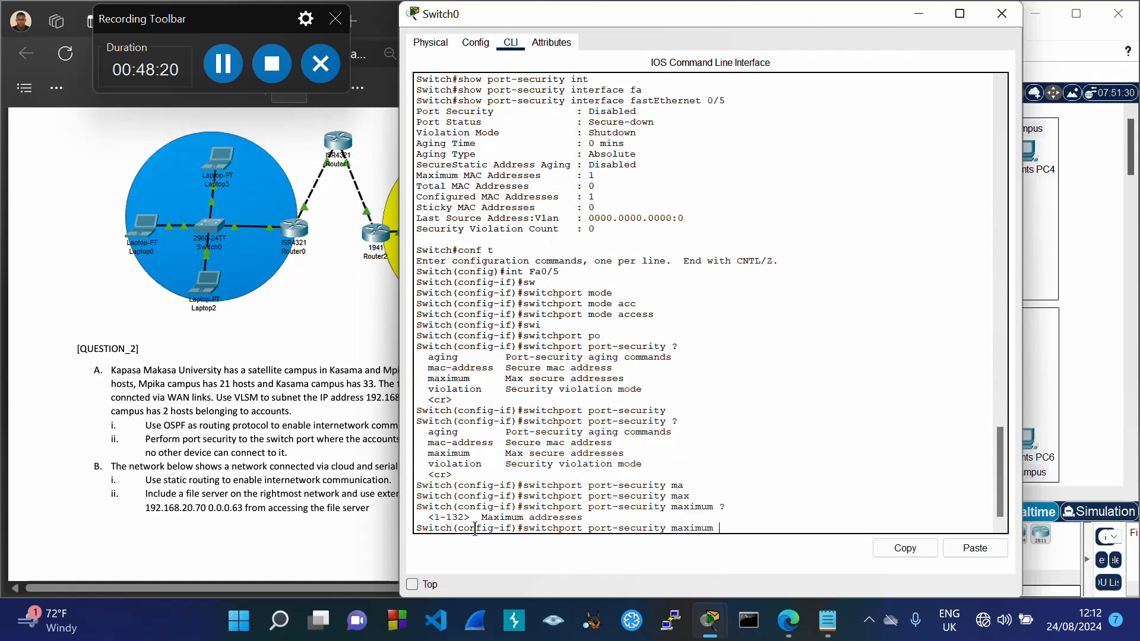
pyautogui.write('1 ?')
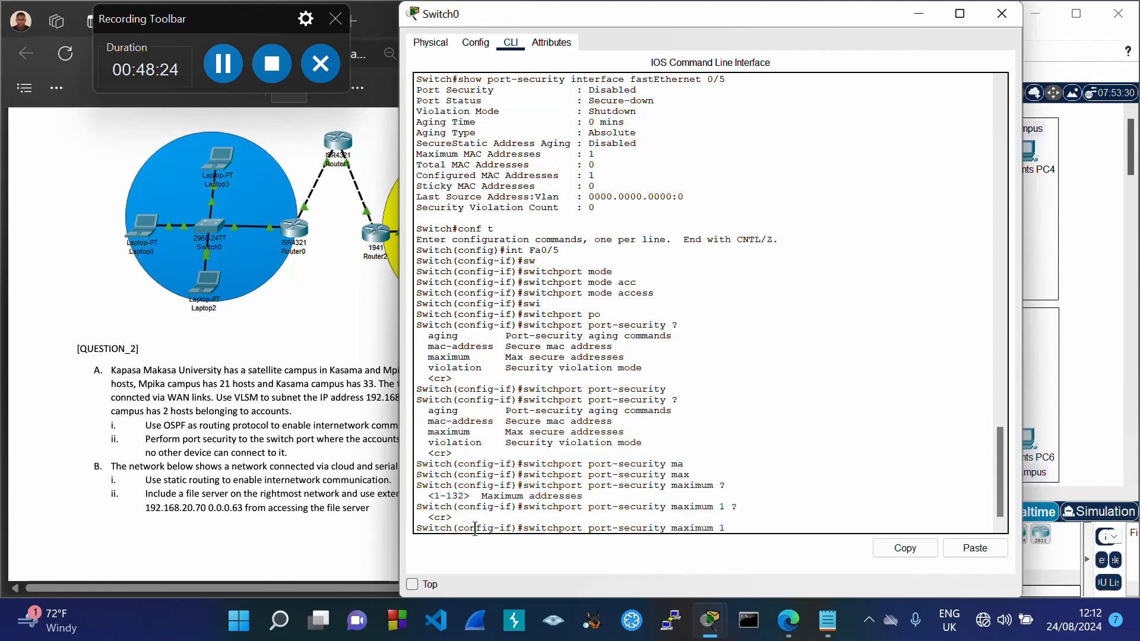
pyautogui.press('Return')
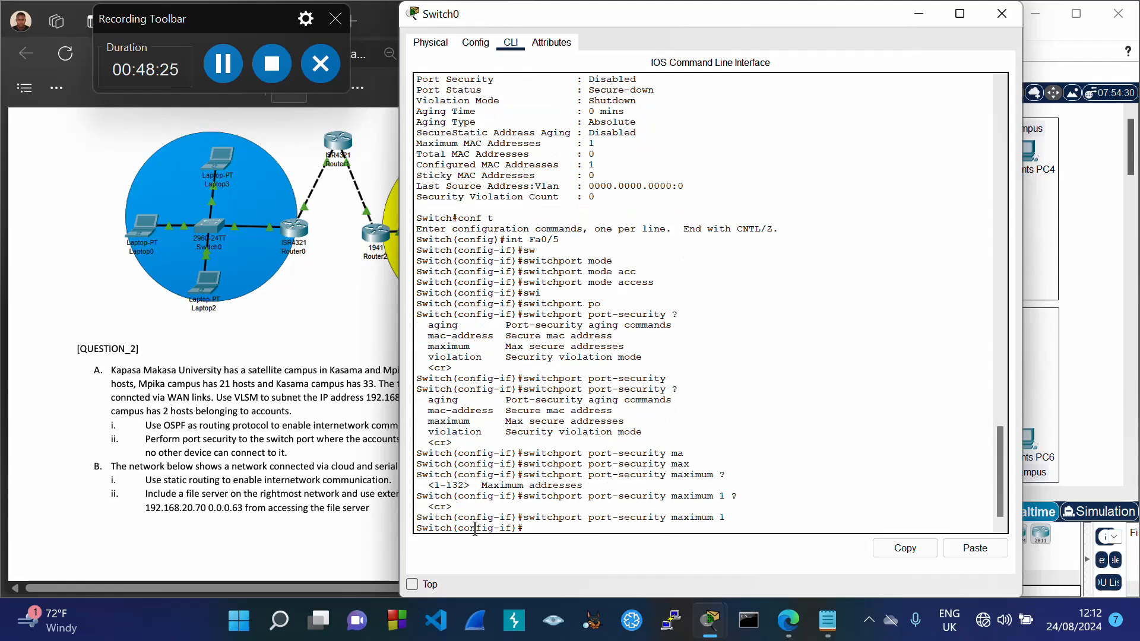
# Step: Set 00E0.A315.E753 as Fa0/5's secure MAC address
pyautogui.press('Up')
pyautogui.press('Up')
pyautogui.press('Up')
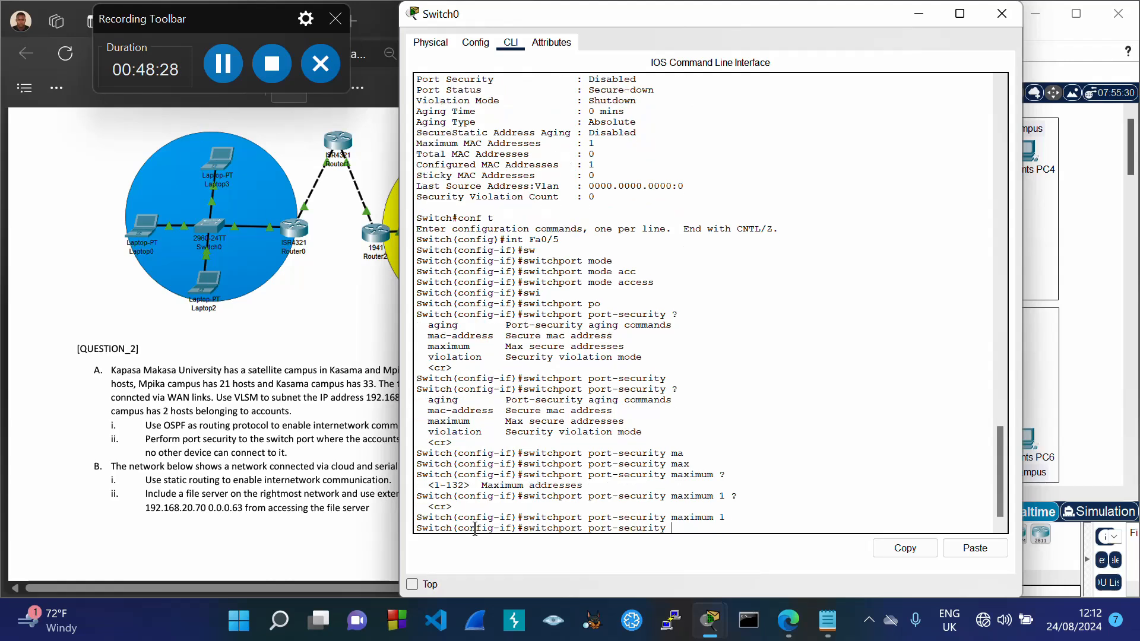
pyautogui.press('Down')
pyautogui.write('?')
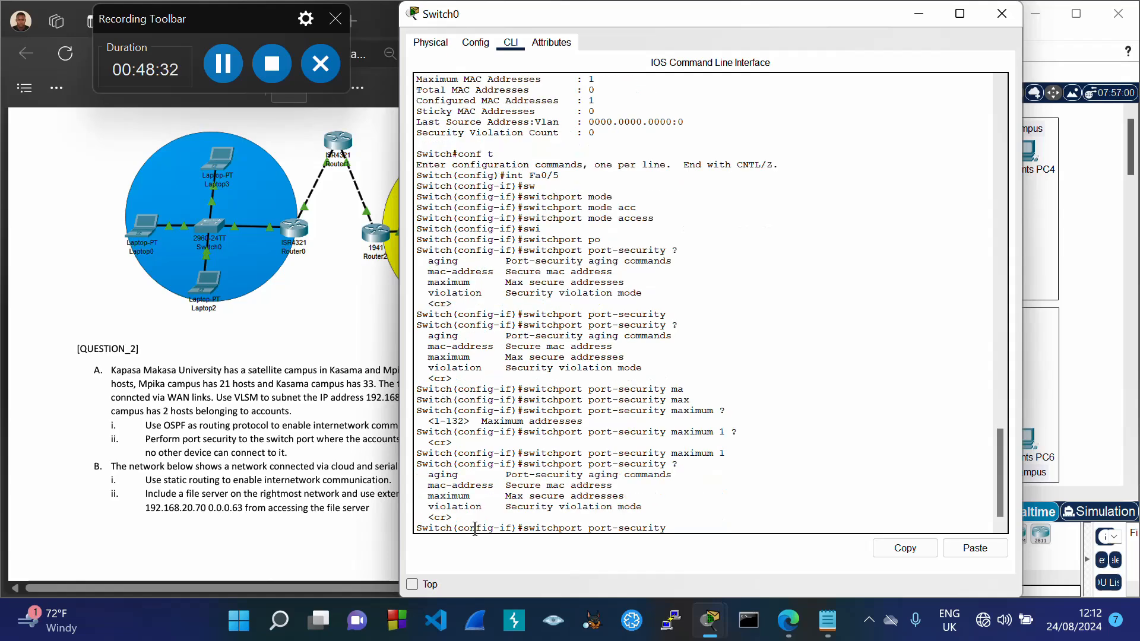
pyautogui.write('mac')
pyautogui.press('Tab')
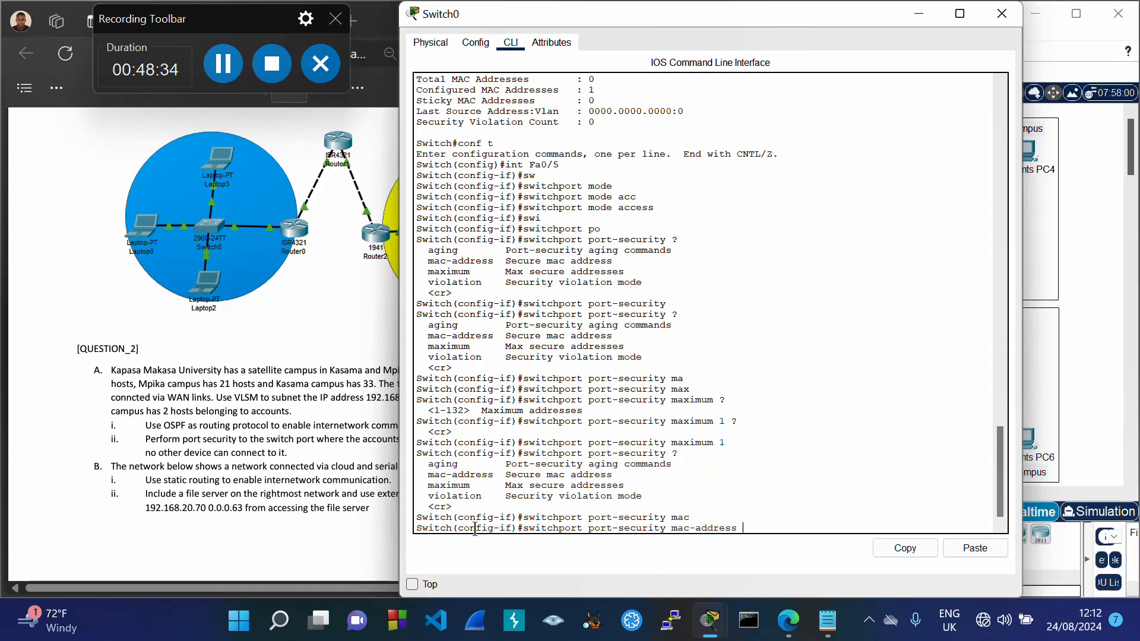
pyautogui.write('?')
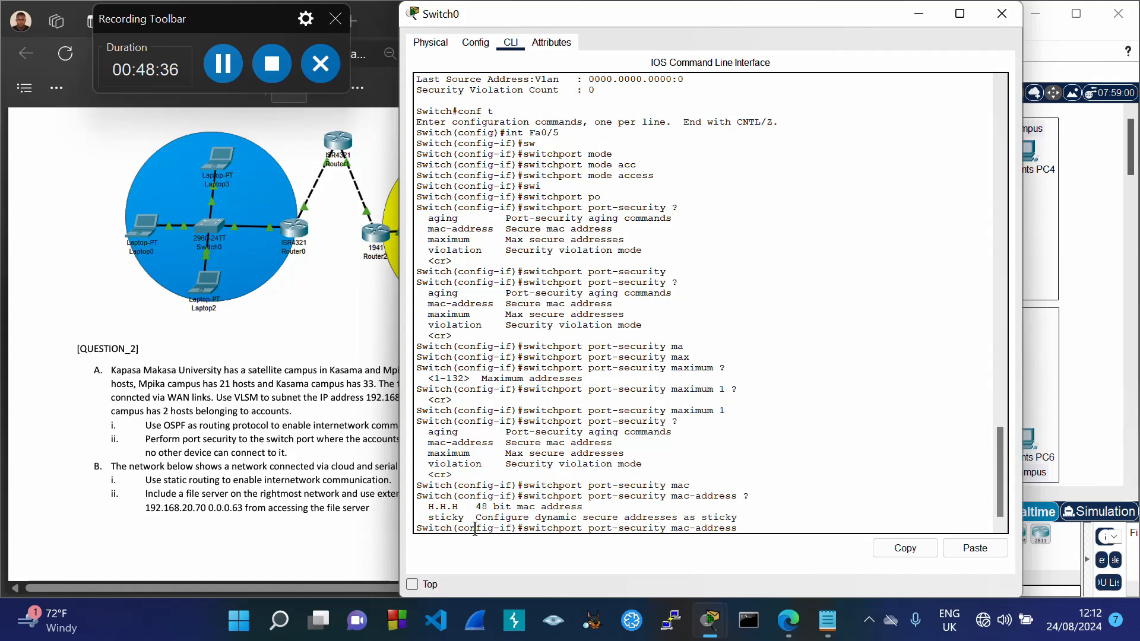
pyautogui.rightClick(764, 528)
pyautogui.click(801, 557)
pyautogui.press('Return')
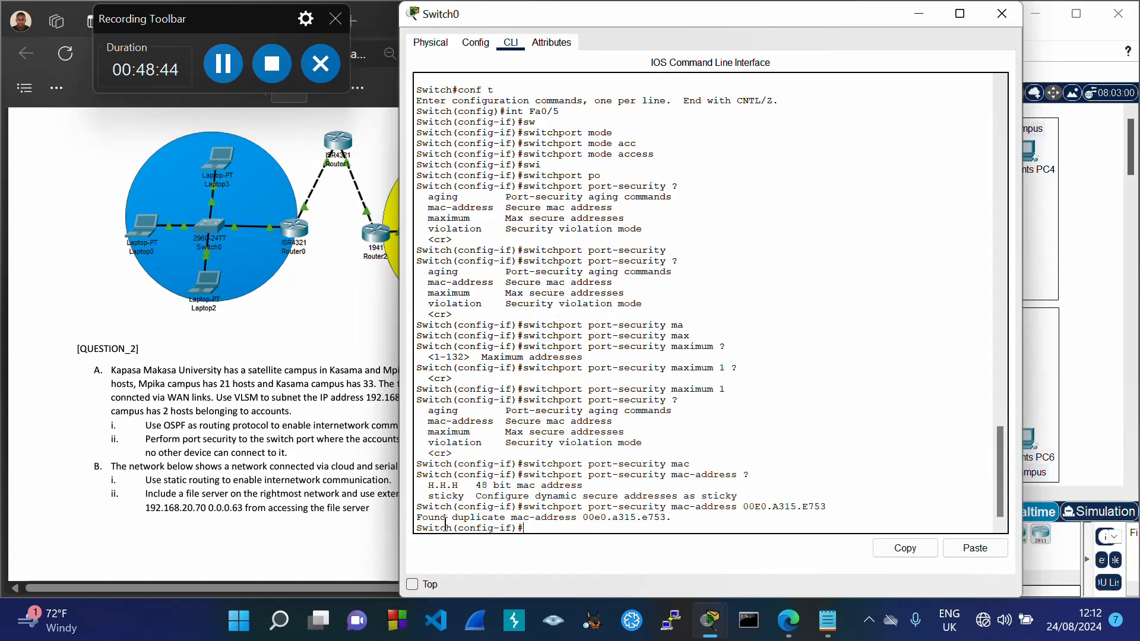
# Step: Note the duplicate MAC address message and exit configuration mode with end
pyautogui.moveTo(418, 518); pyautogui.dragTo(674, 523)
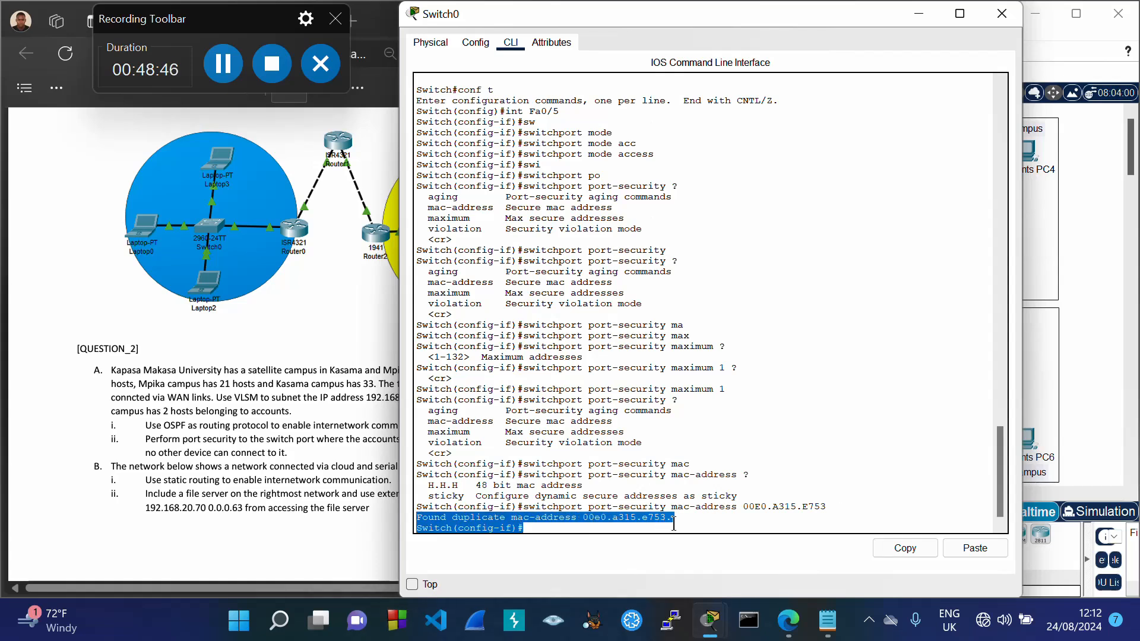
pyautogui.click(555, 531)
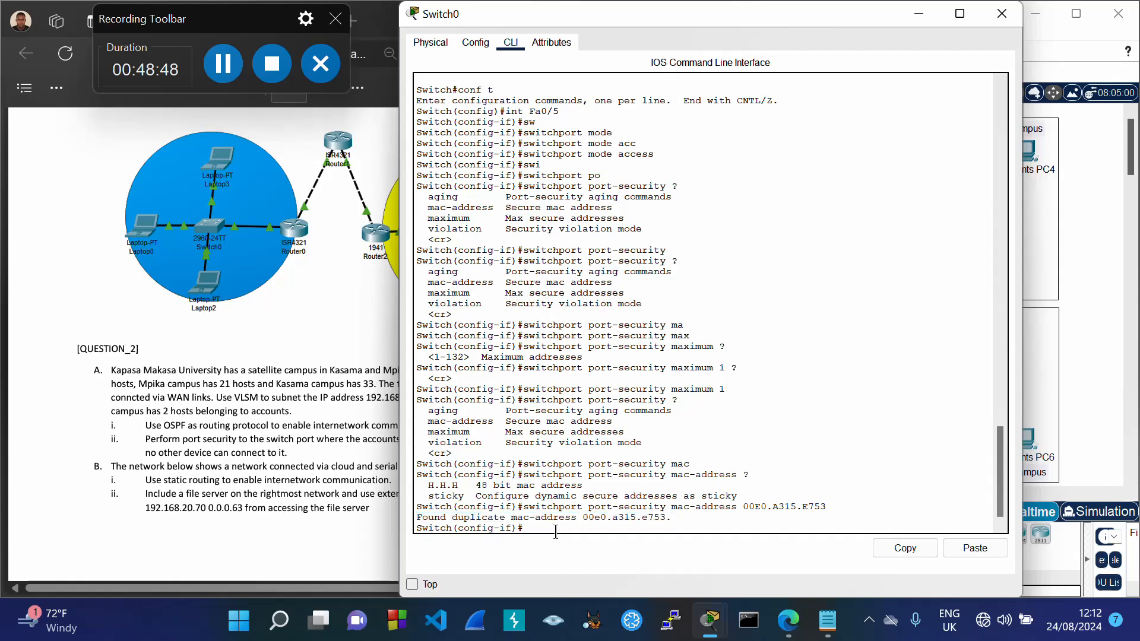
pyautogui.write('end')
pyautogui.press('Return')
# Step: Save the configuration with wr and check Fa0/5 in the port-security summary table
pyautogui.write('wr')
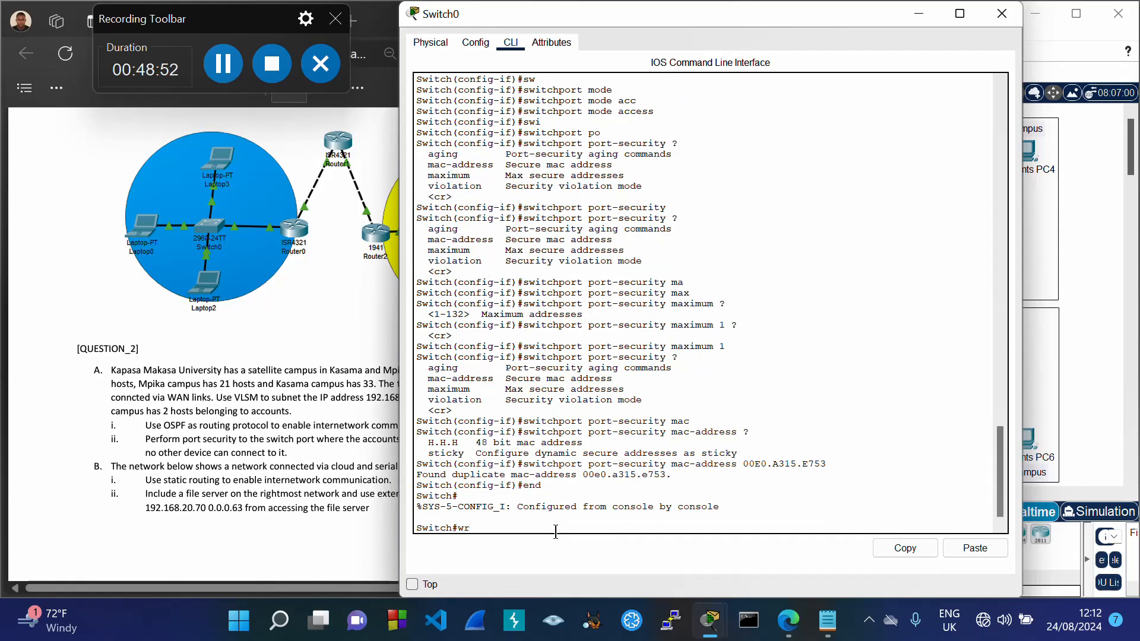
pyautogui.press('Return')
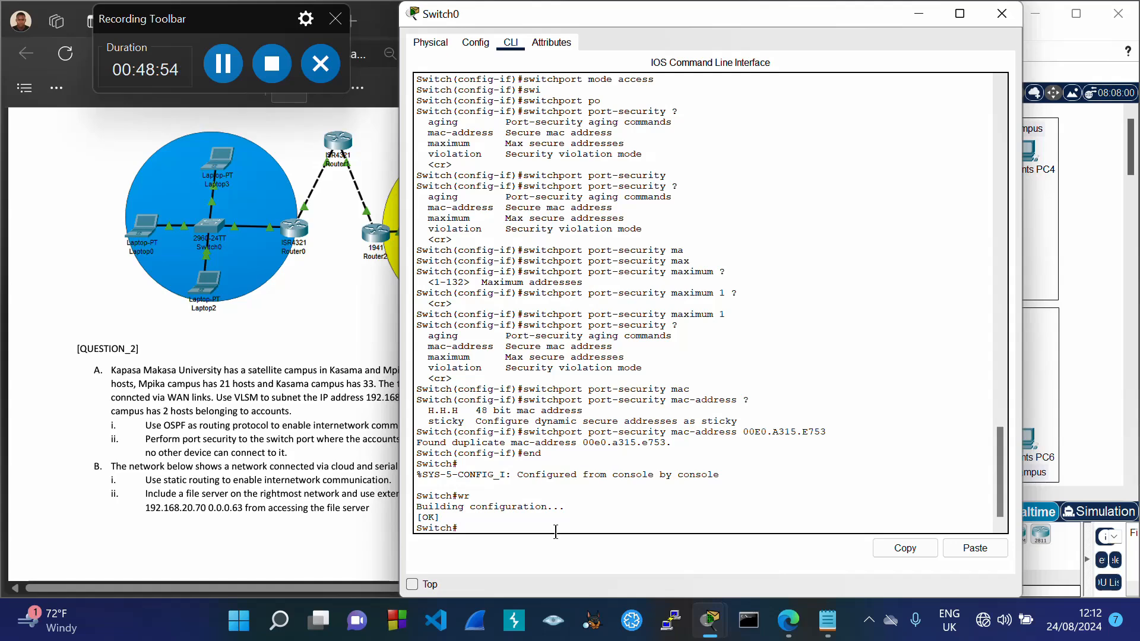
pyautogui.write('sh')
pyautogui.press('Tab')
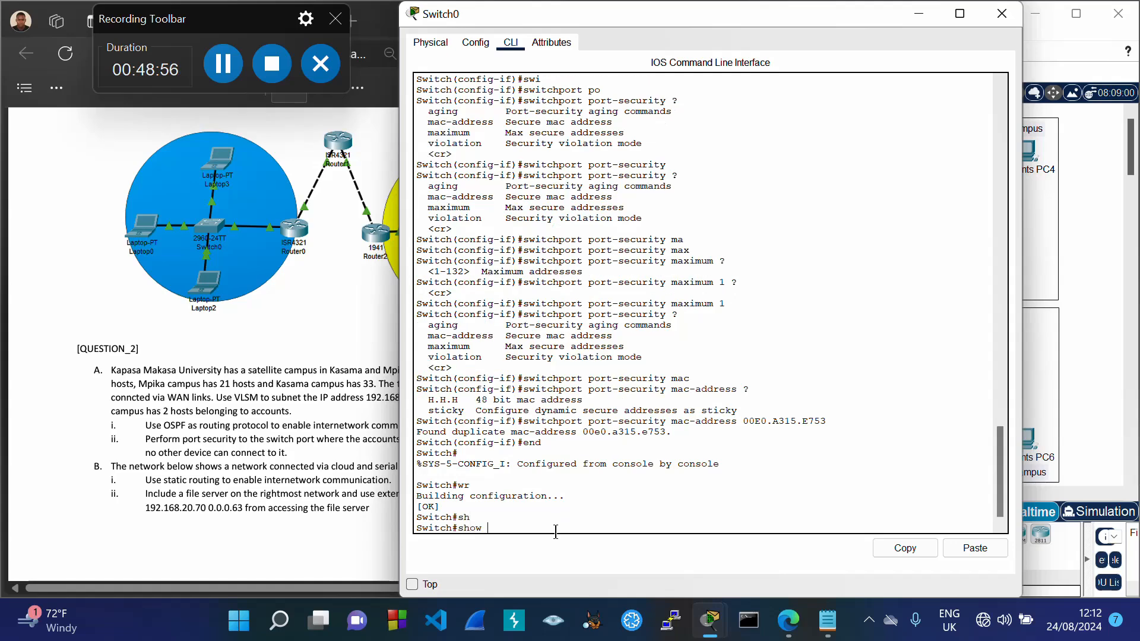
pyautogui.write('po')
pyautogui.press('Tab')
pyautogui.press('Return')
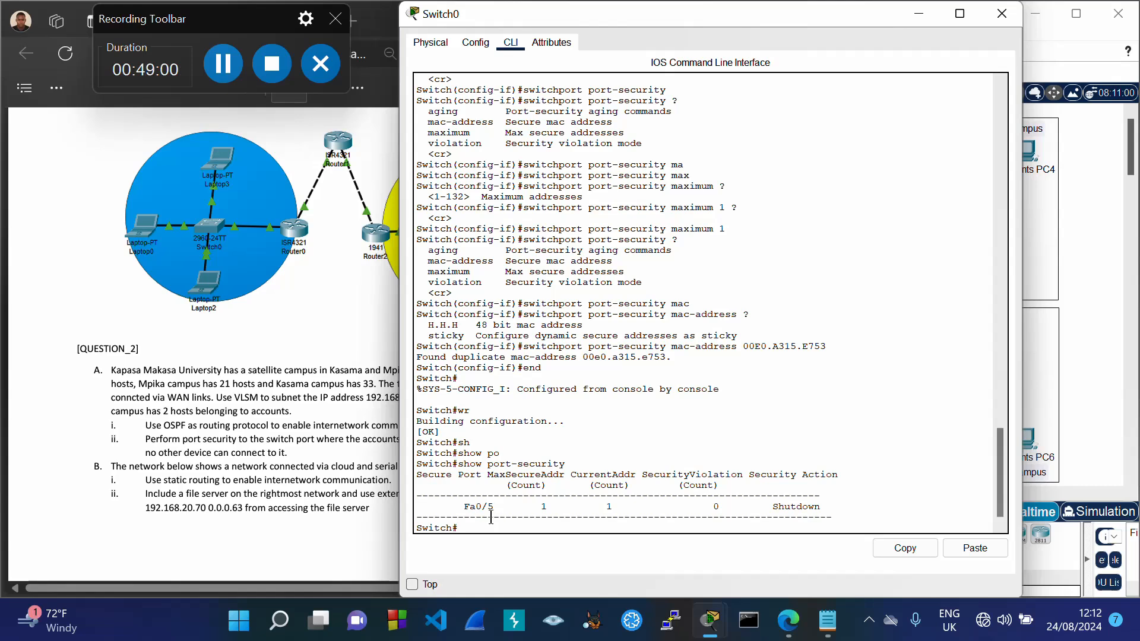
pyautogui.moveTo(466, 509); pyautogui.dragTo(825, 510)
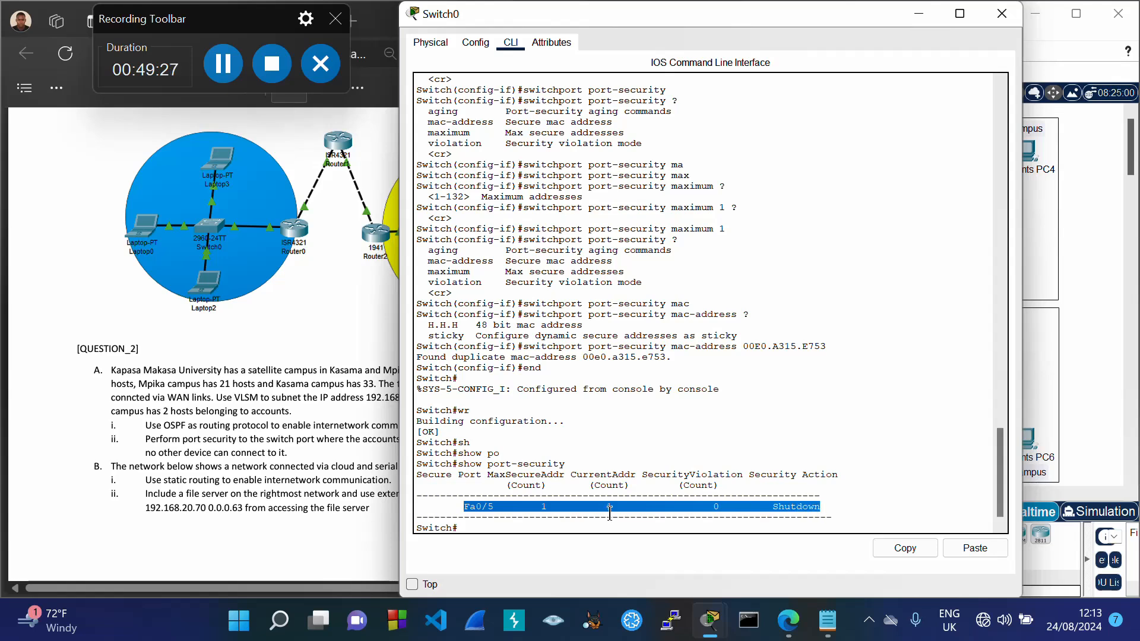
# Step: Show port-security details for FastEthernet 0/5, confirming Enabled, Secure-up and Shutdown violation mode
pyautogui.click(505, 530)
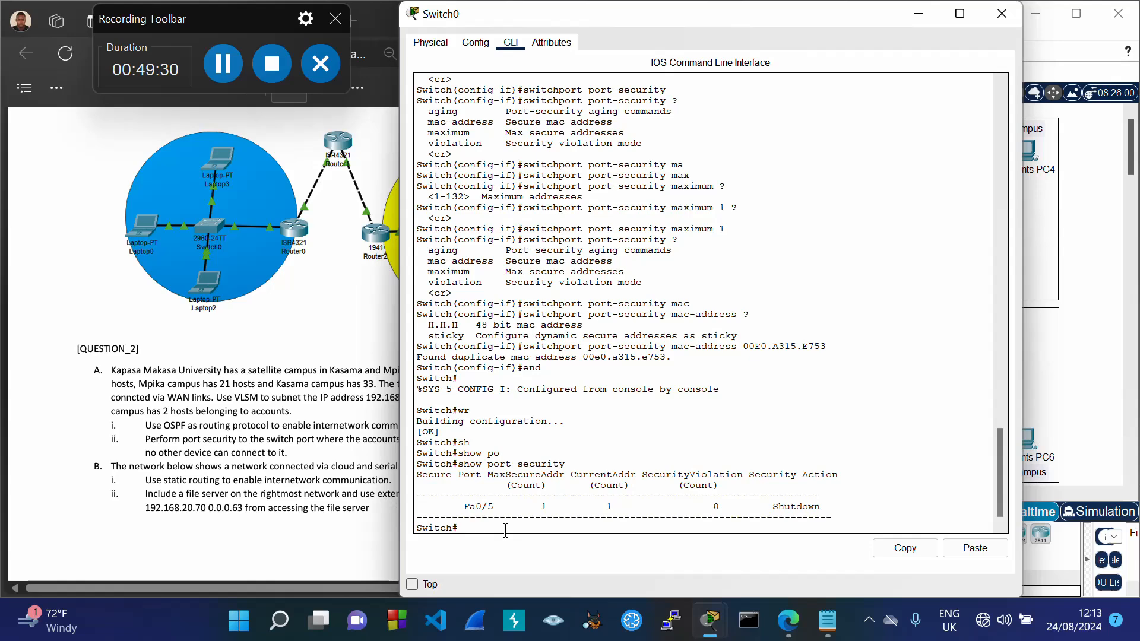
pyautogui.write('sh')
pyautogui.press('Tab')
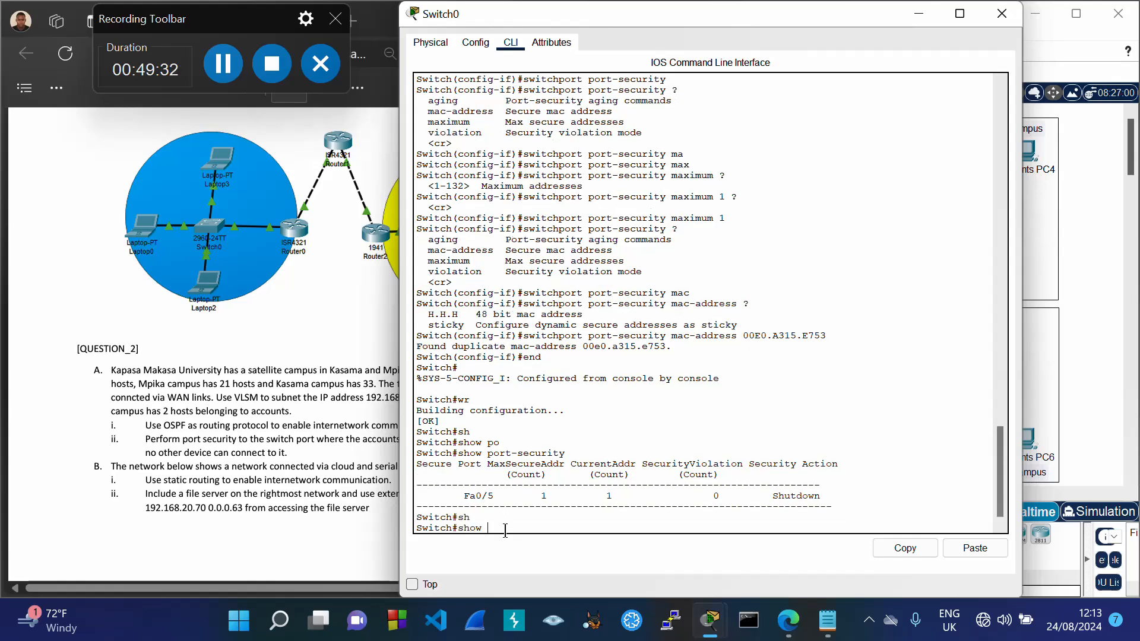
pyautogui.write('po')
pyautogui.press('Tab')
pyautogui.write('in')
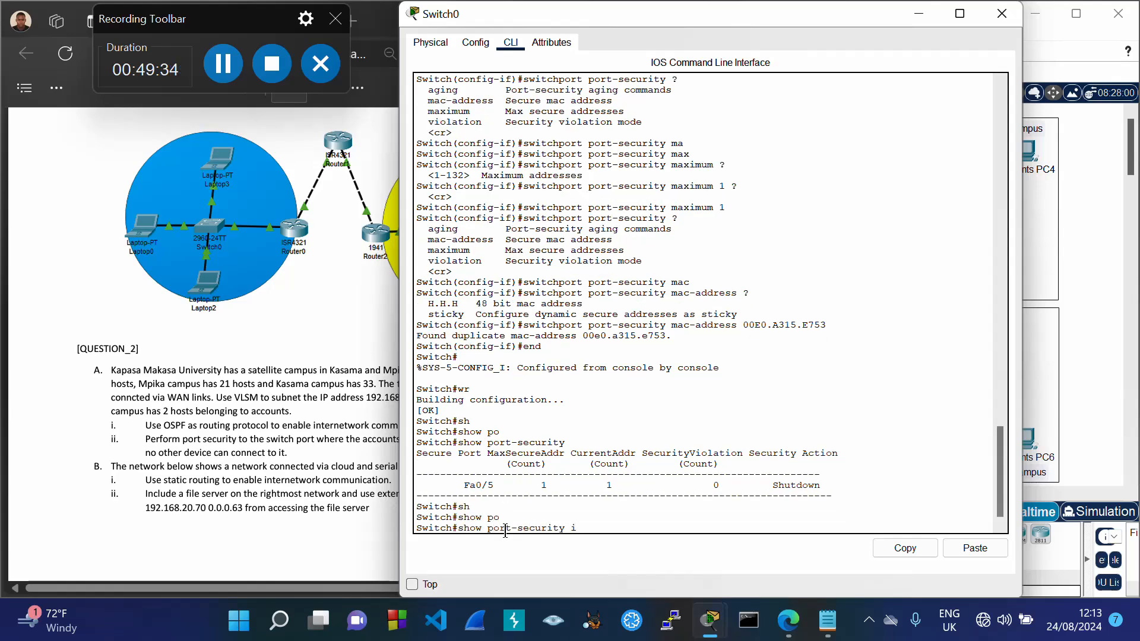
pyautogui.press('Tab')
pyautogui.write('f')
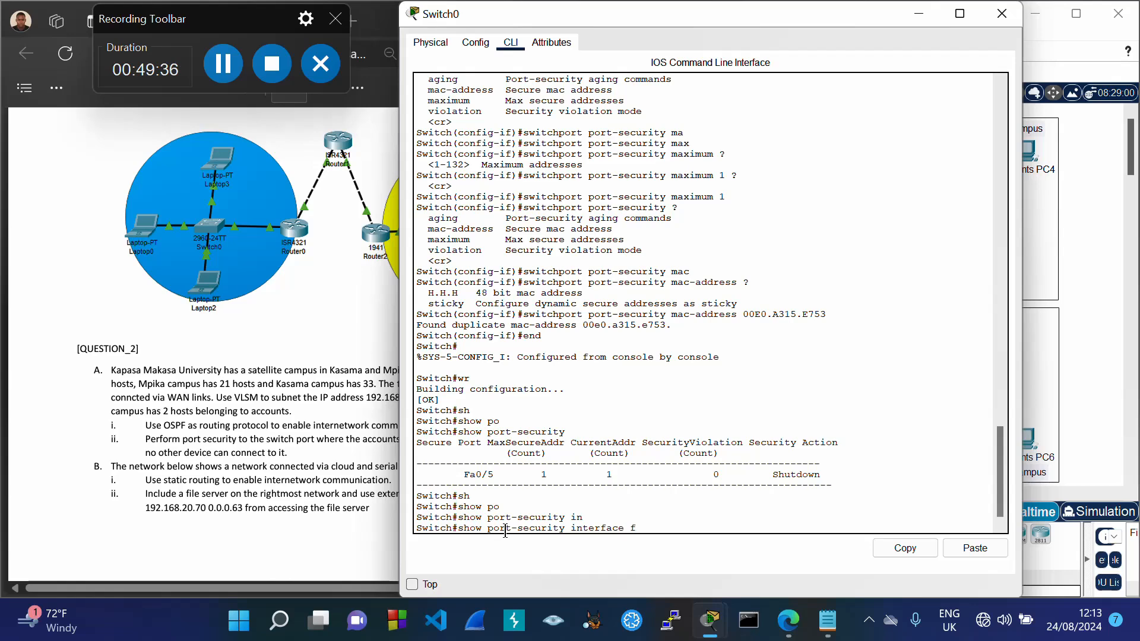
pyautogui.write('a')
pyautogui.press('Tab')
pyautogui.write('0/')
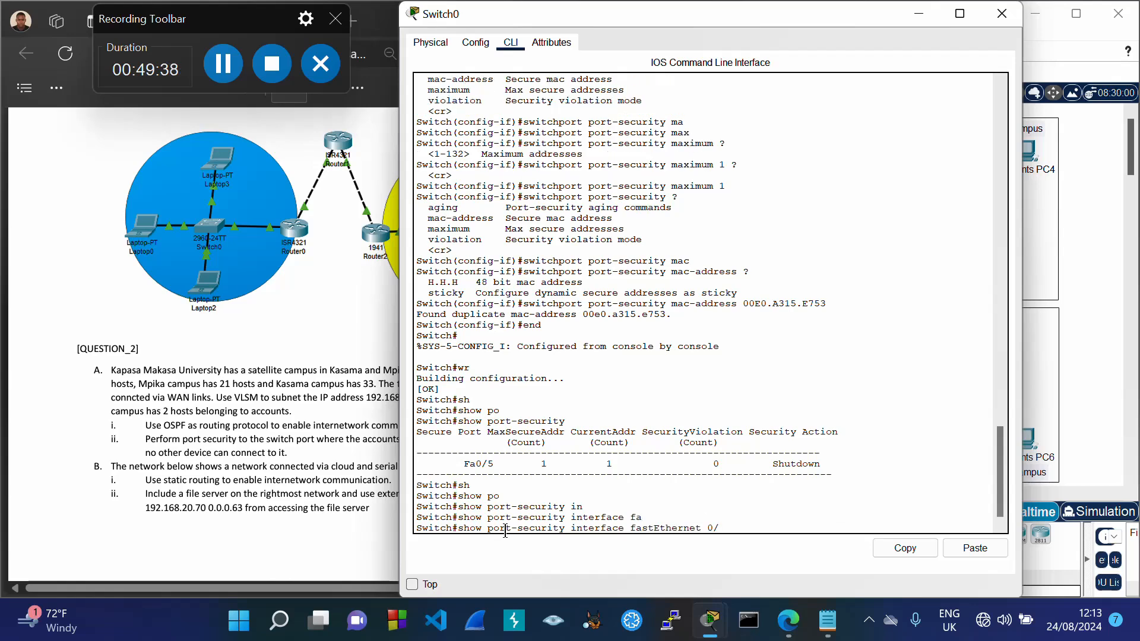
pyautogui.write('5')
pyautogui.press('Return')
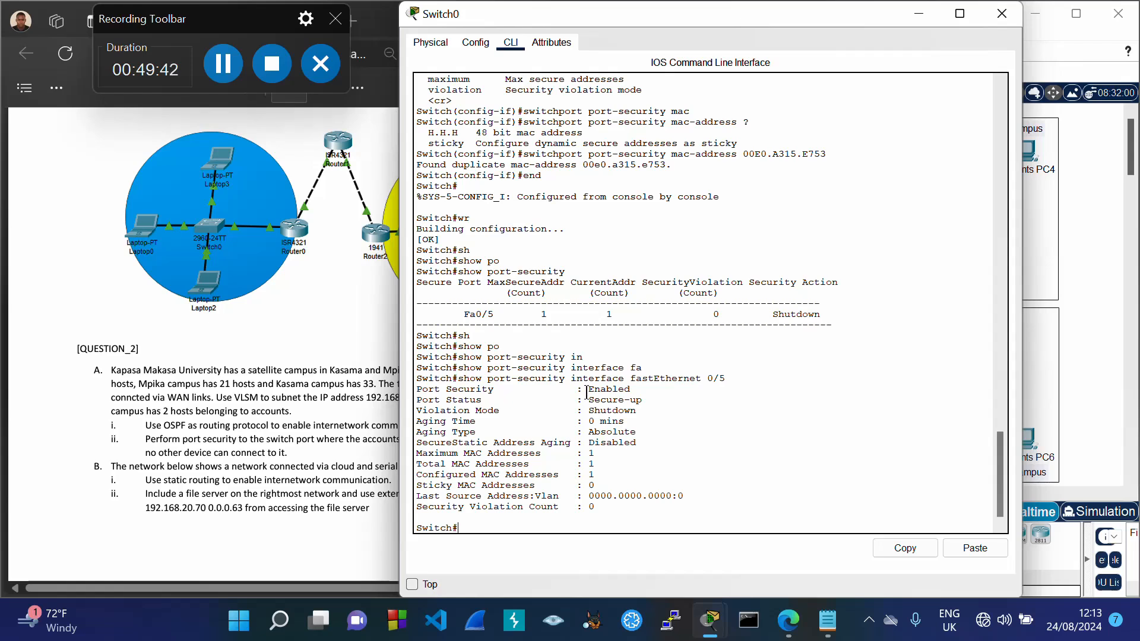
pyautogui.moveTo(586, 390); pyautogui.dragTo(640, 411)
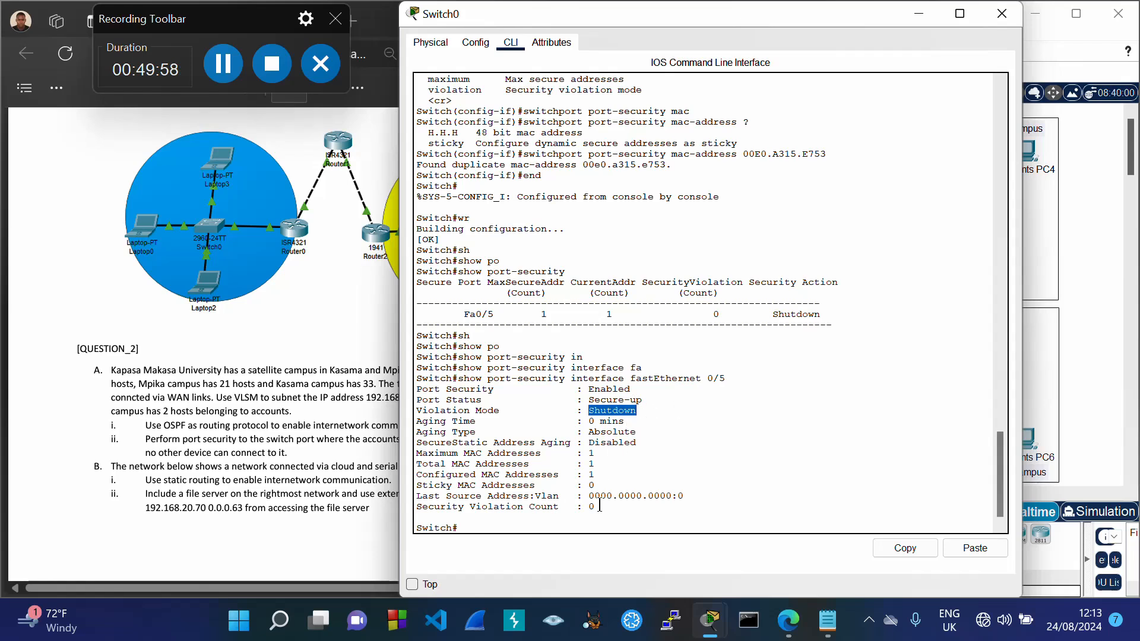
pyautogui.click(499, 527)
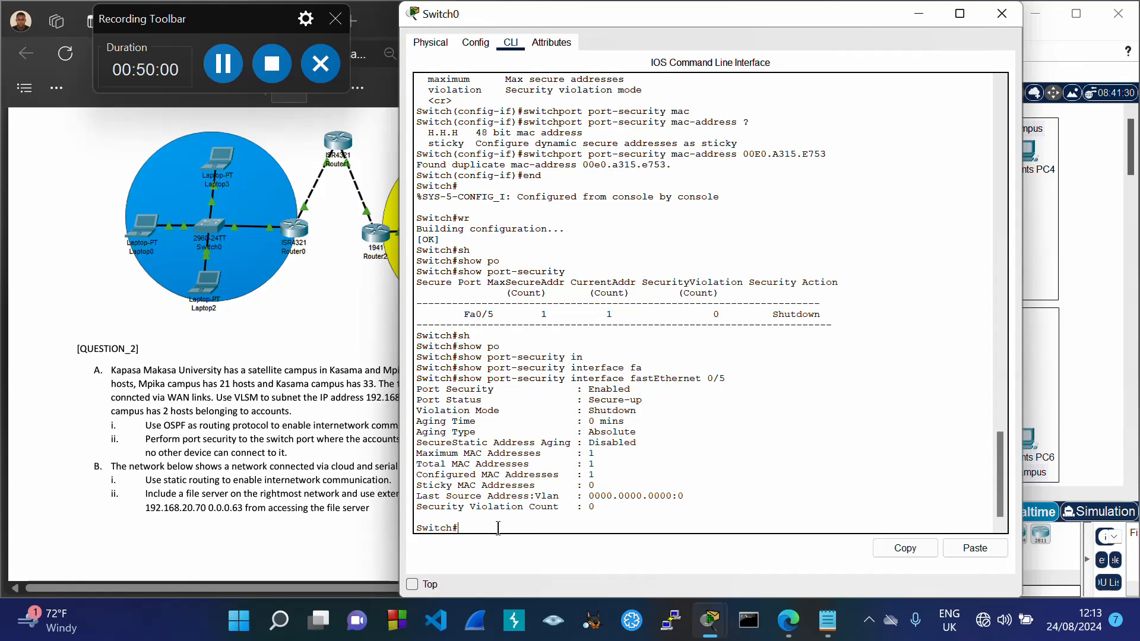
# Step: Close Switch0's window and delete the Server1–Switch0 and PC1–Switch0 cables
pyautogui.click(1000, 14)
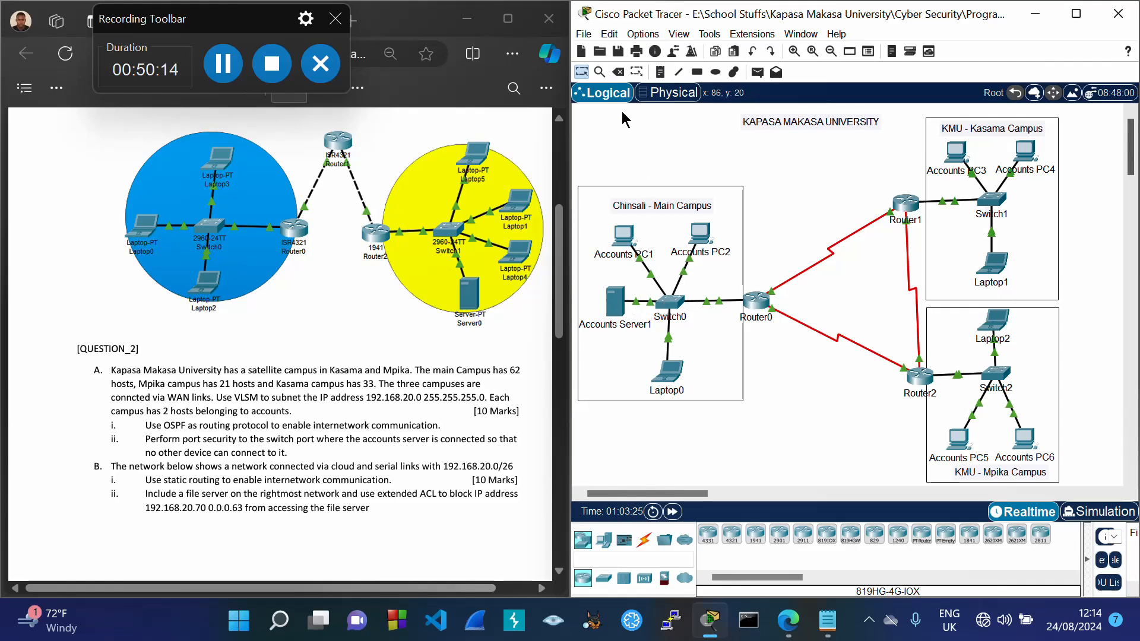
pyautogui.click(640, 301)
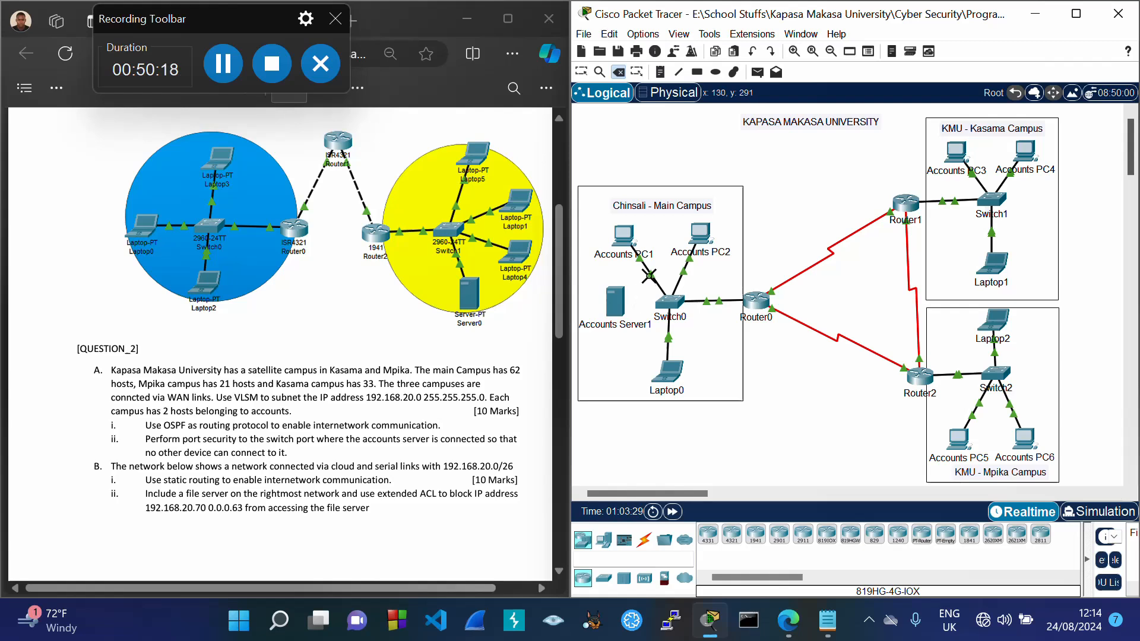
pyautogui.click(647, 272)
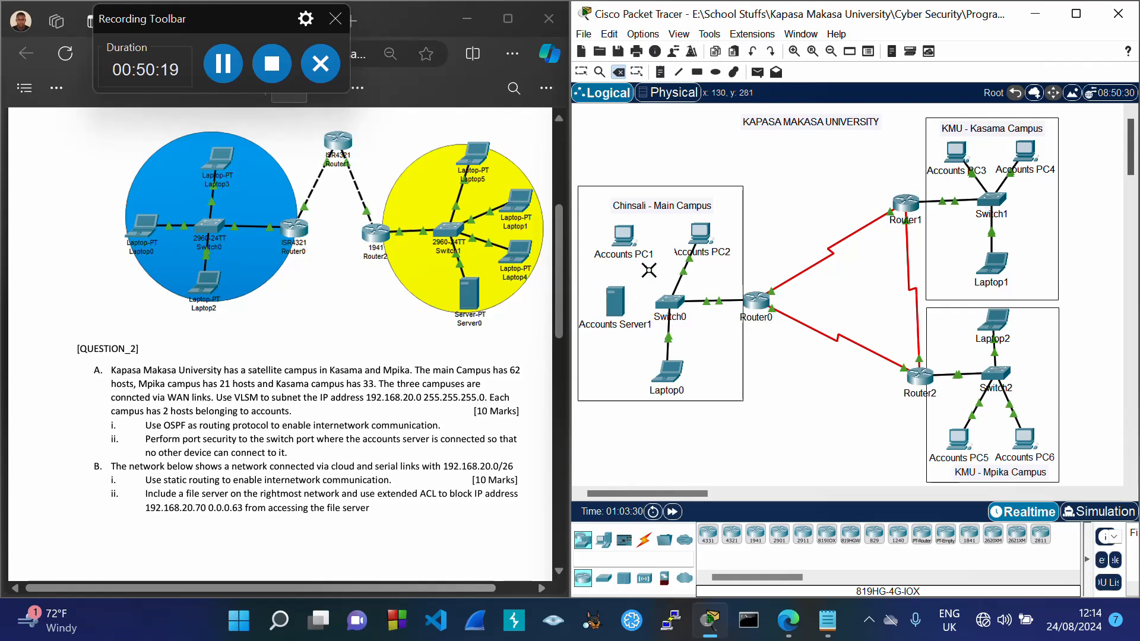
# Step: Connect Accounts PC1 FastEthernet0 to Switch0 FastEthernet0/5 with copper straight-through, then open Switch0's console
pyautogui.click(581, 72)
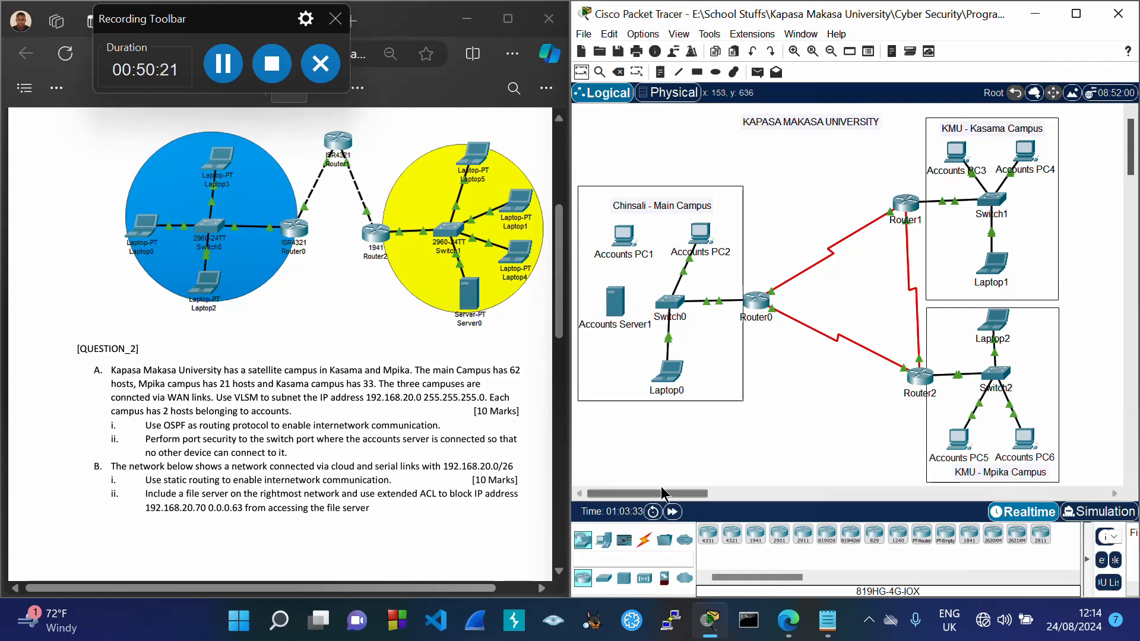
pyautogui.click(645, 540)
pyautogui.click(756, 535)
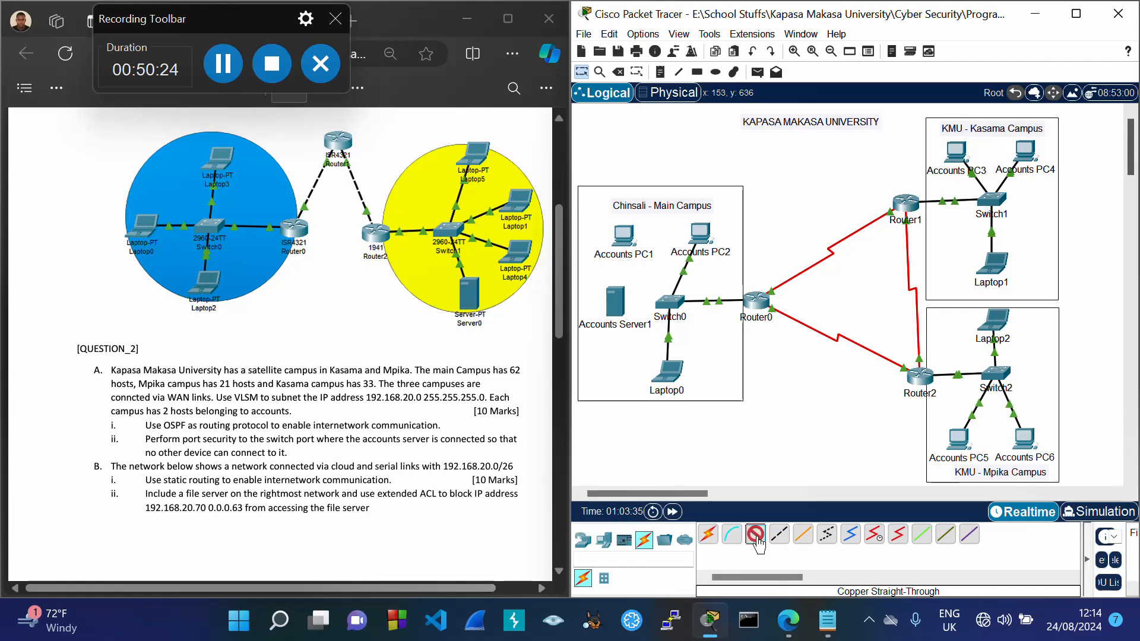
pyautogui.click(625, 236)
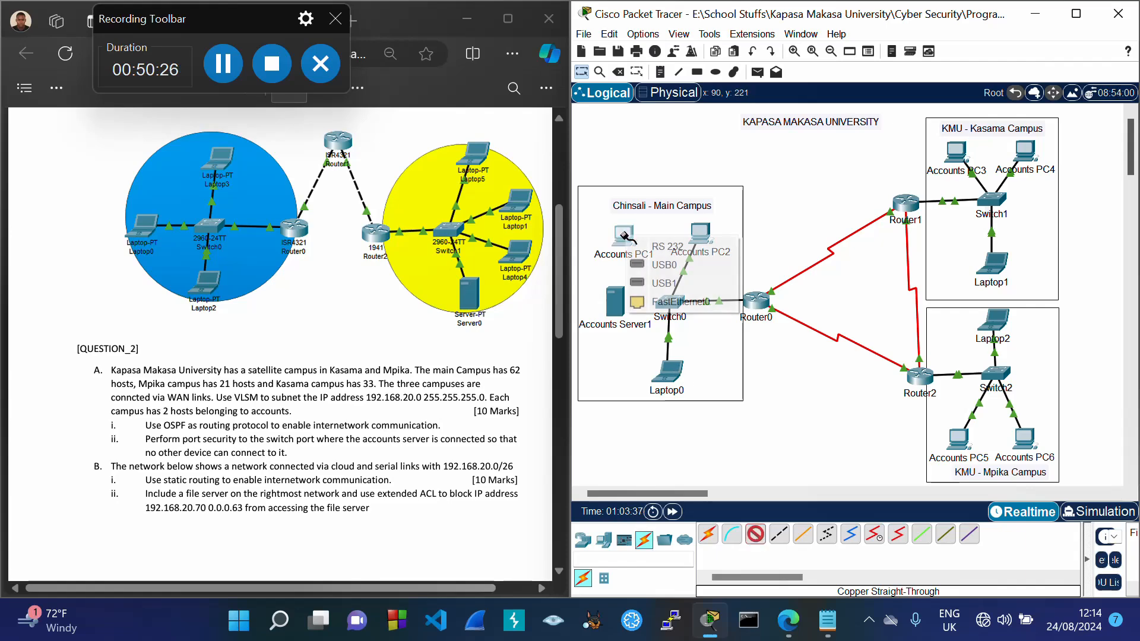
pyautogui.click(676, 302)
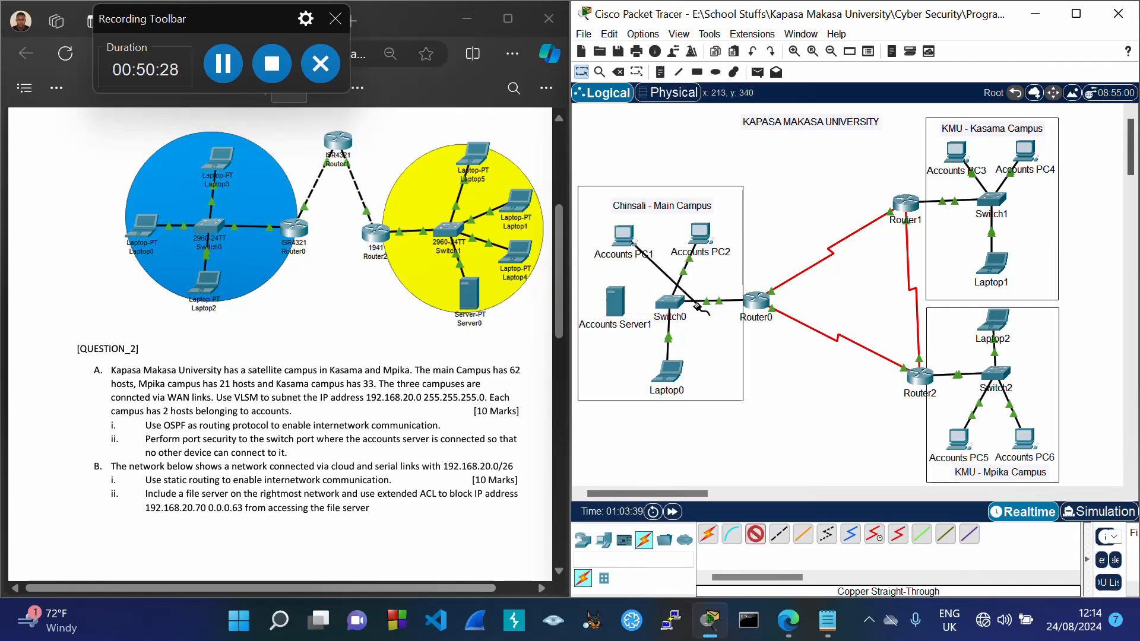
pyautogui.click(665, 302)
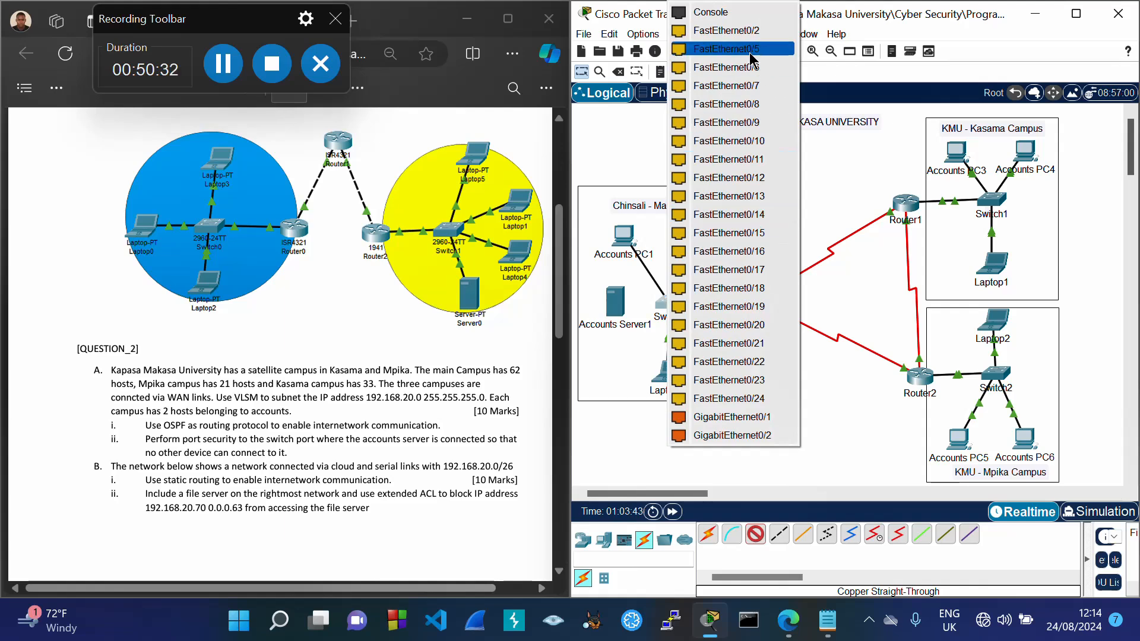
pyautogui.click(750, 51)
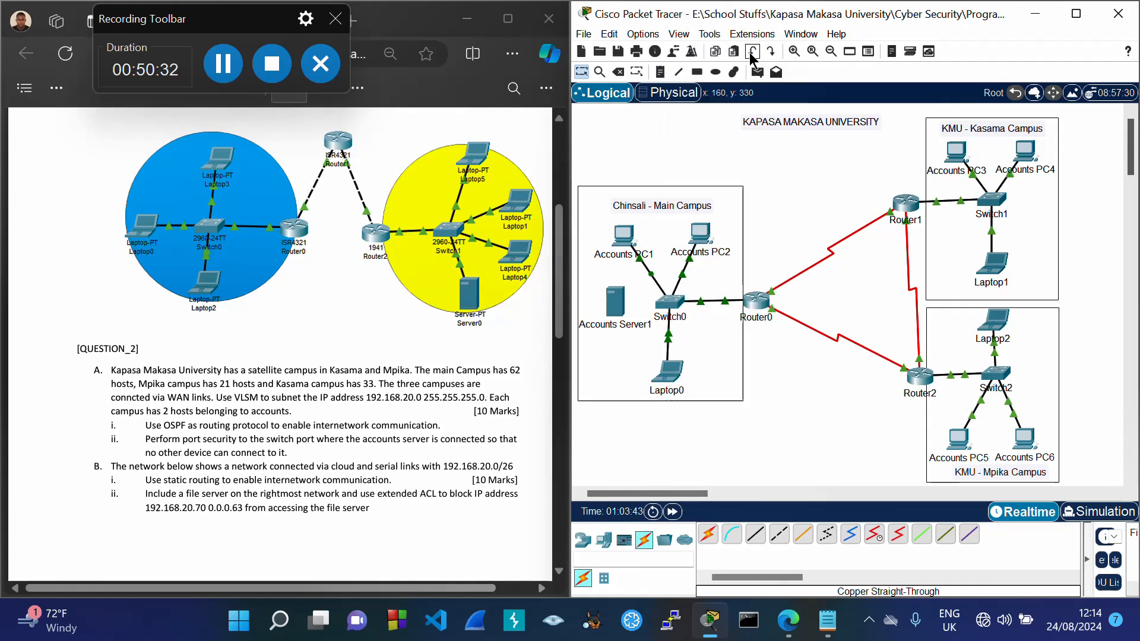
pyautogui.click(667, 301)
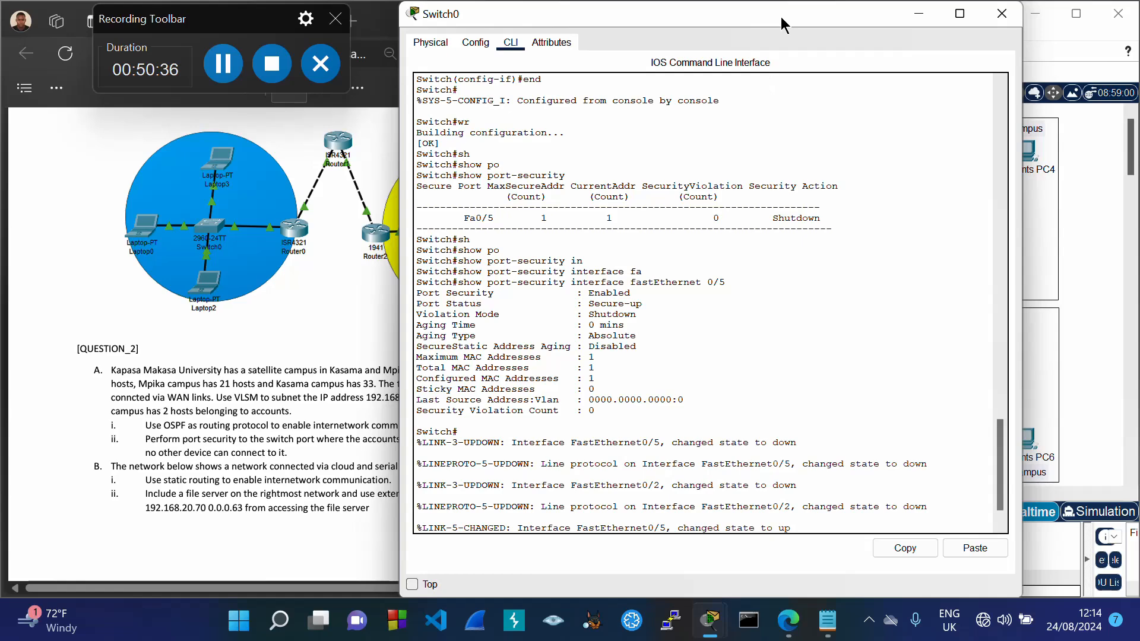
# Step: Read the Fa0/5 LINK and LINEPROTO up messages in Switch0's console, then close it
pyautogui.moveTo(781, 17); pyautogui.dragTo(376, 33)
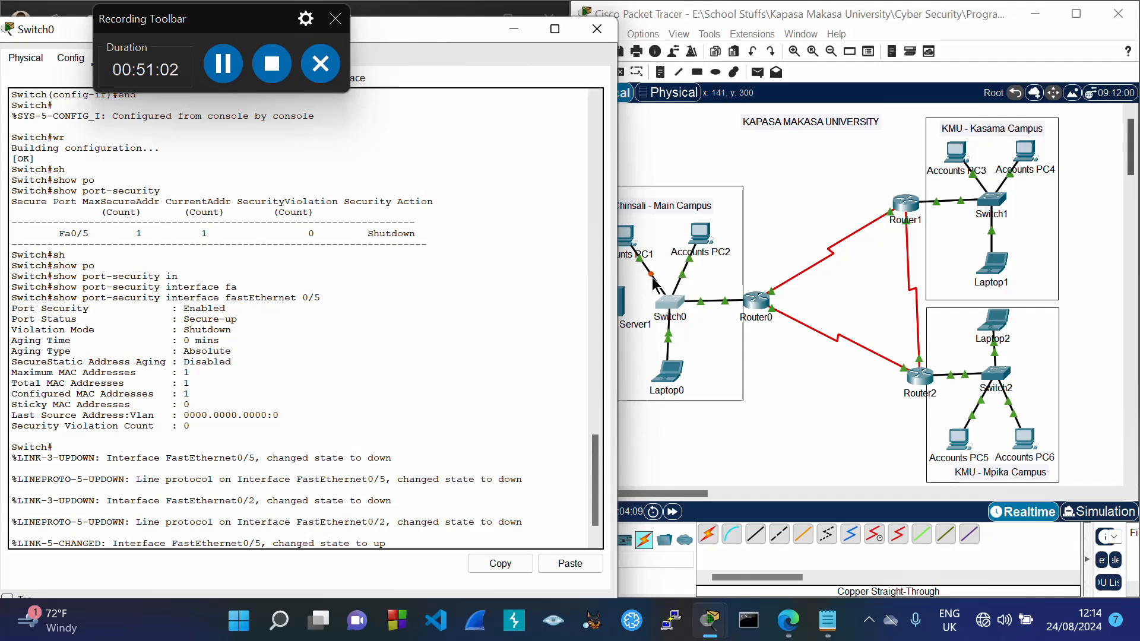
pyautogui.scroll(-1, 598, 475)
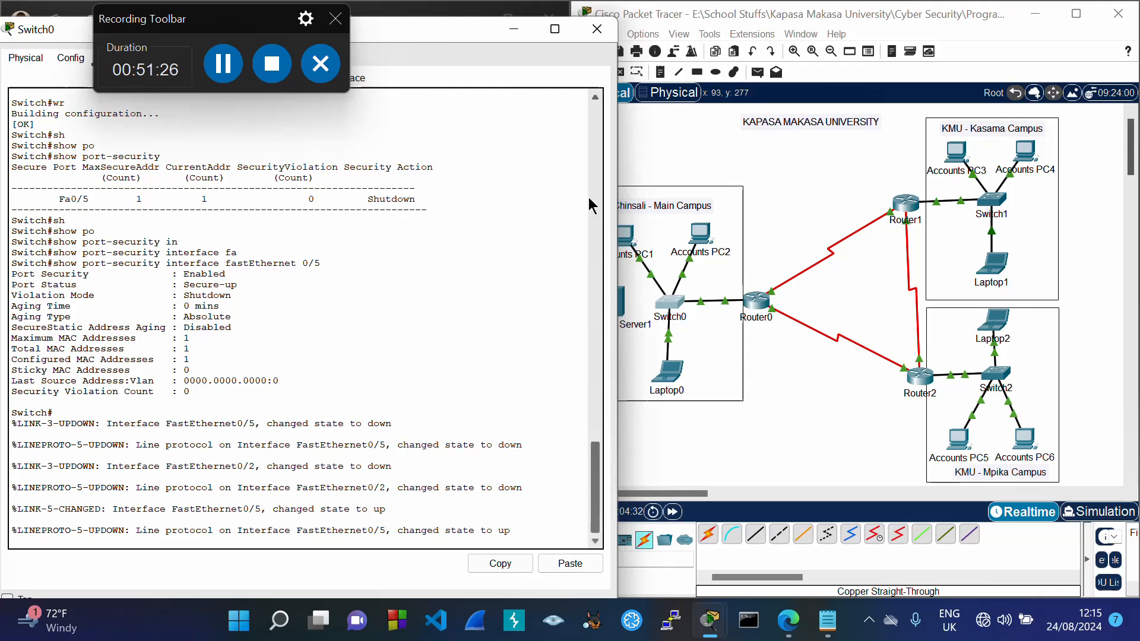
pyautogui.click(596, 29)
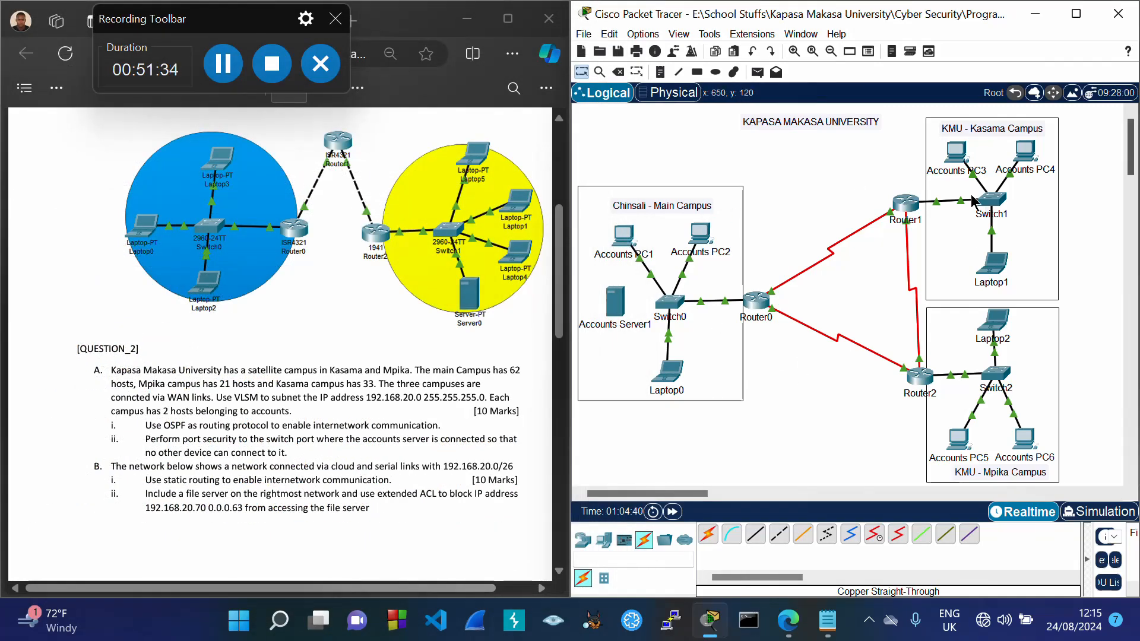
# Step: Rerun ping 192.168.20.67 from Accounts PC1's command prompt, getting 100% loss
pyautogui.click(625, 239)
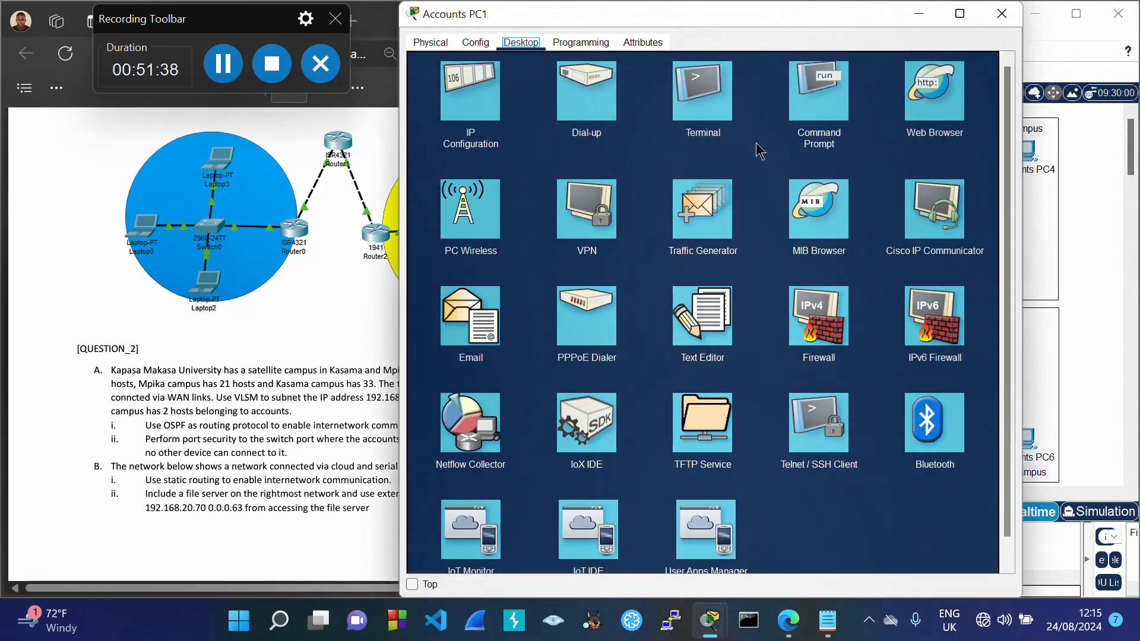
pyautogui.click(823, 119)
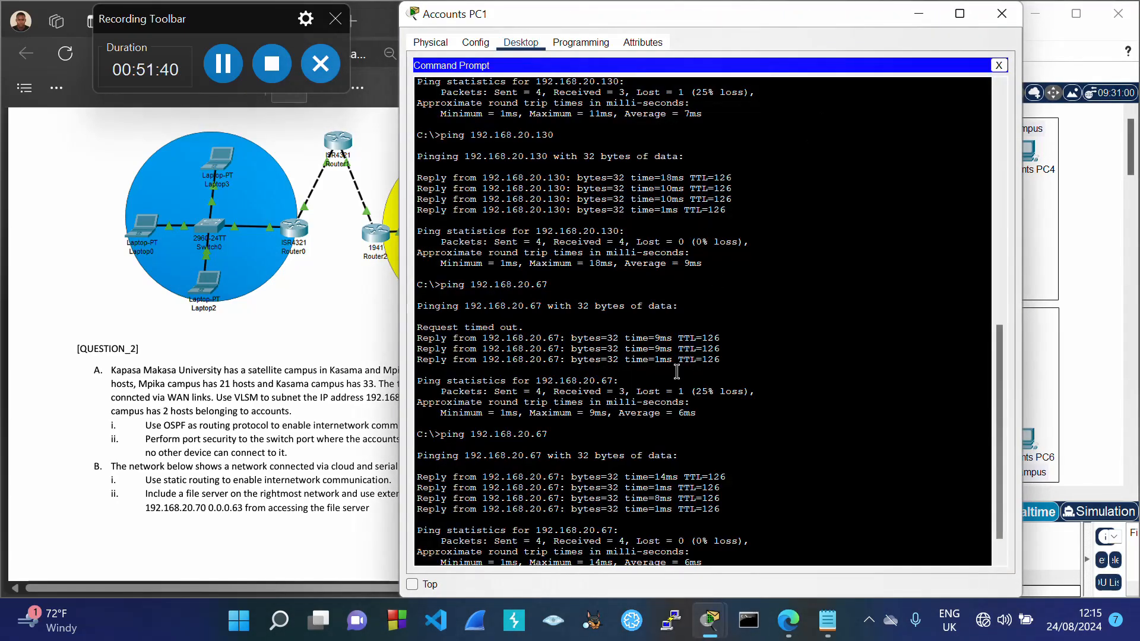
pyautogui.press('Up')
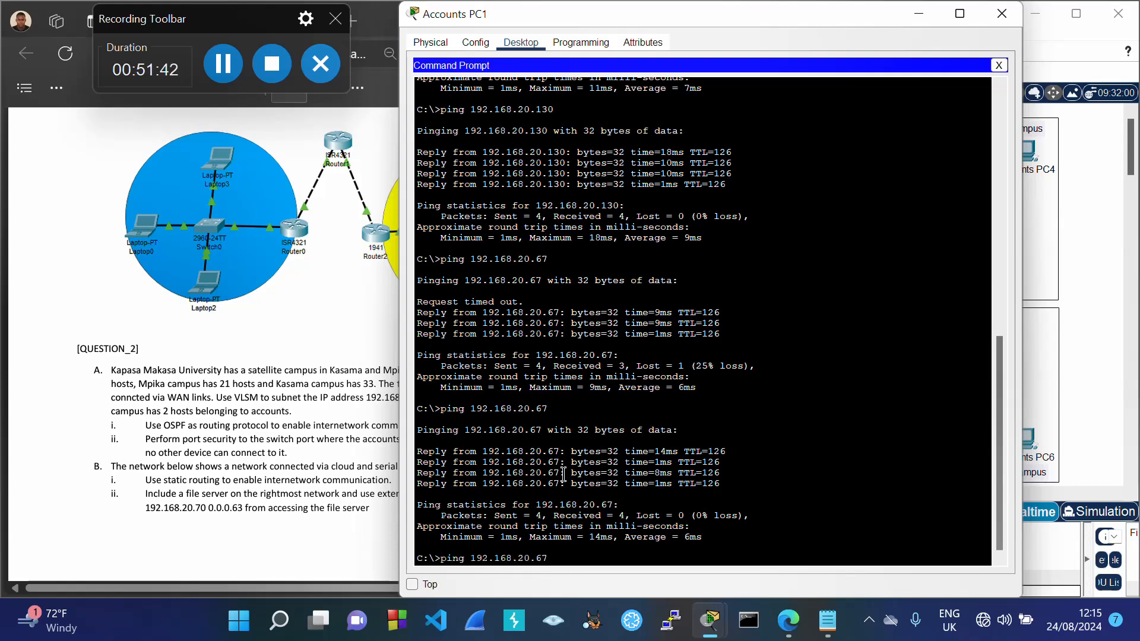
pyautogui.press('Return')
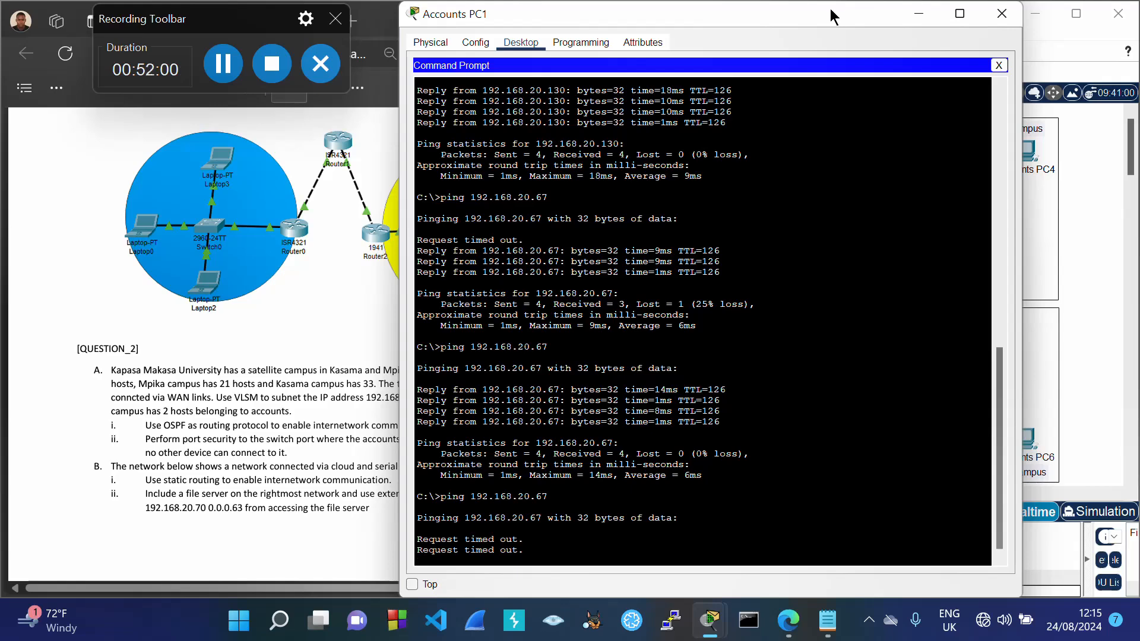
pyautogui.moveTo(830, 9); pyautogui.dragTo(403, 72)
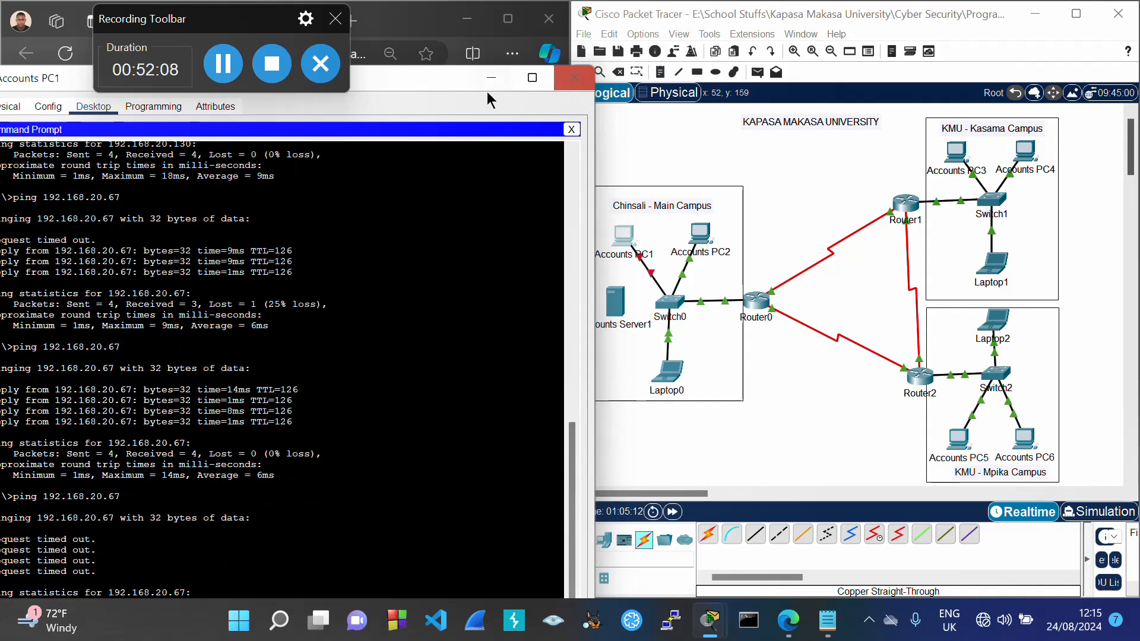
pyautogui.moveTo(443, 81); pyautogui.dragTo(672, 59)
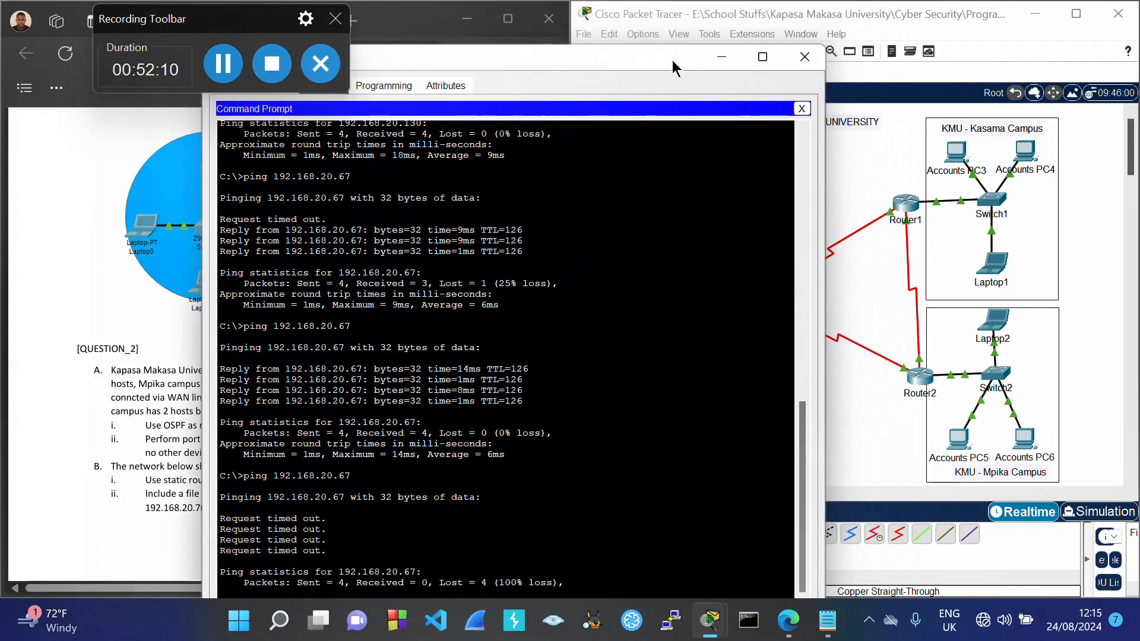
pyautogui.click(804, 57)
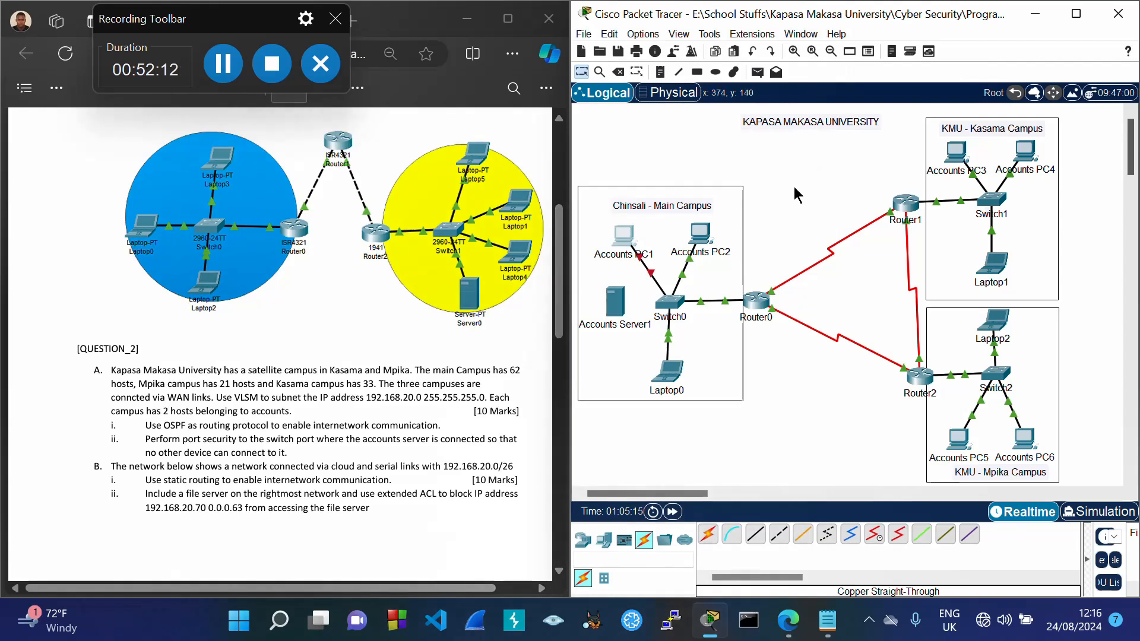
# Step: Delete the cable between Accounts PC1 and Switch0
pyautogui.click(618, 71)
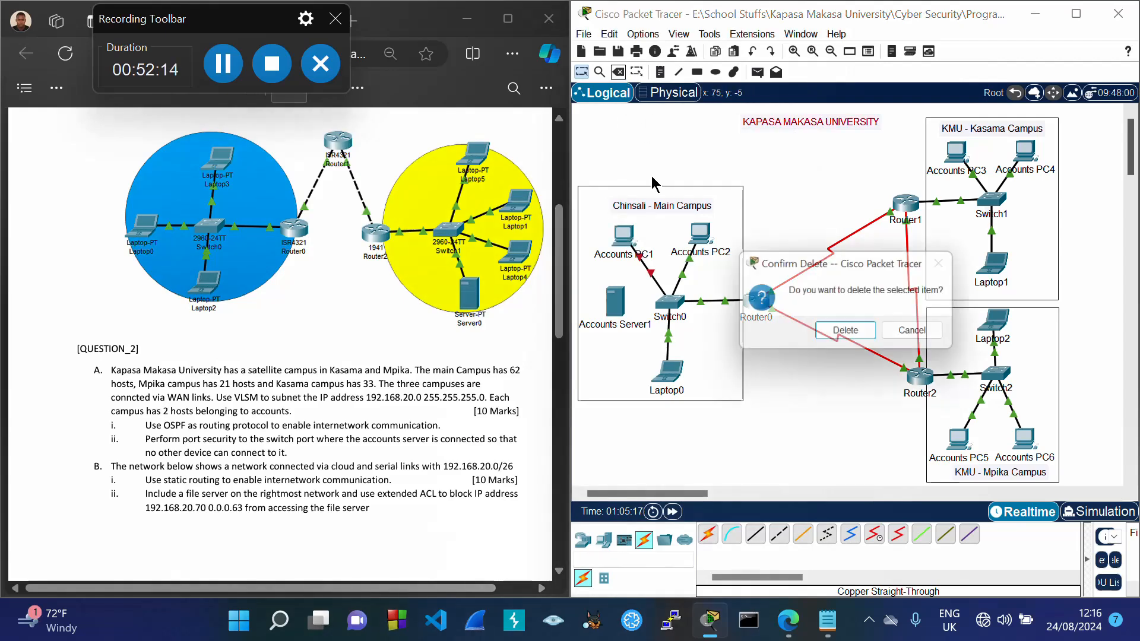
pyautogui.click(919, 339)
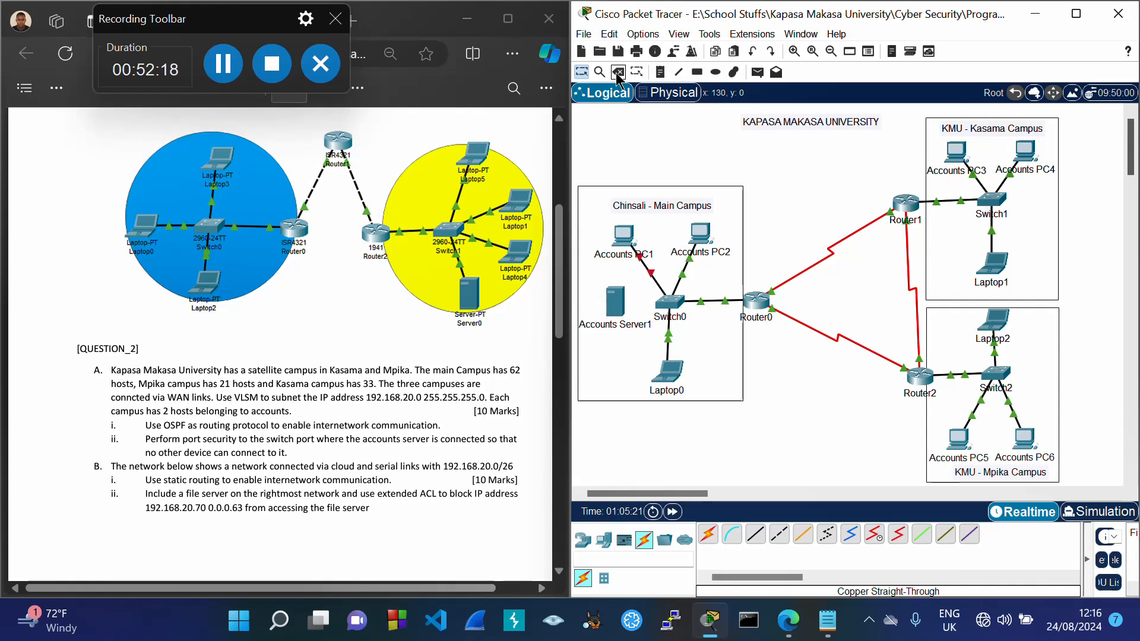
pyautogui.click(652, 276)
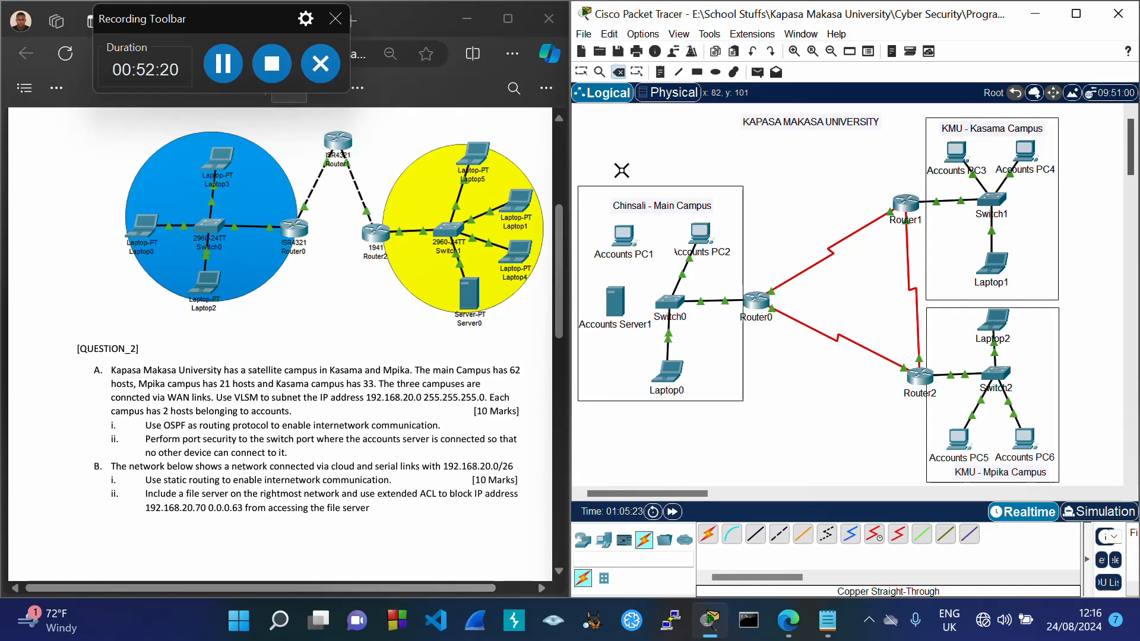
pyautogui.click(582, 72)
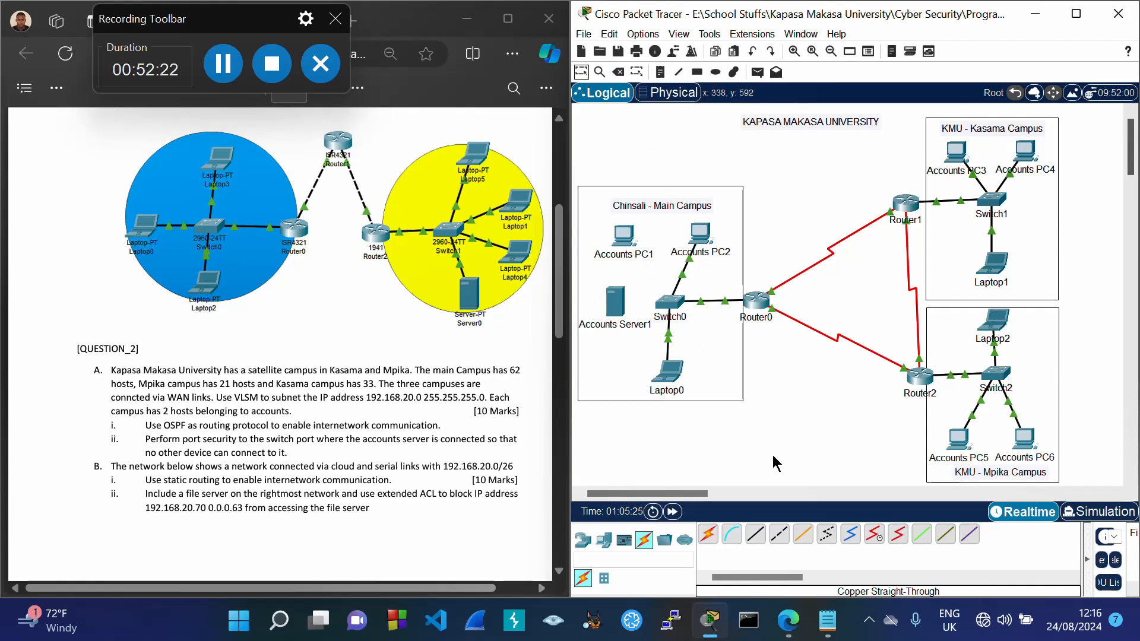
# Step: Cable Accounts Server1 FastEthernet0 to Switch0 FastEthernet0/5 with copper straight-through
pyautogui.click(755, 534)
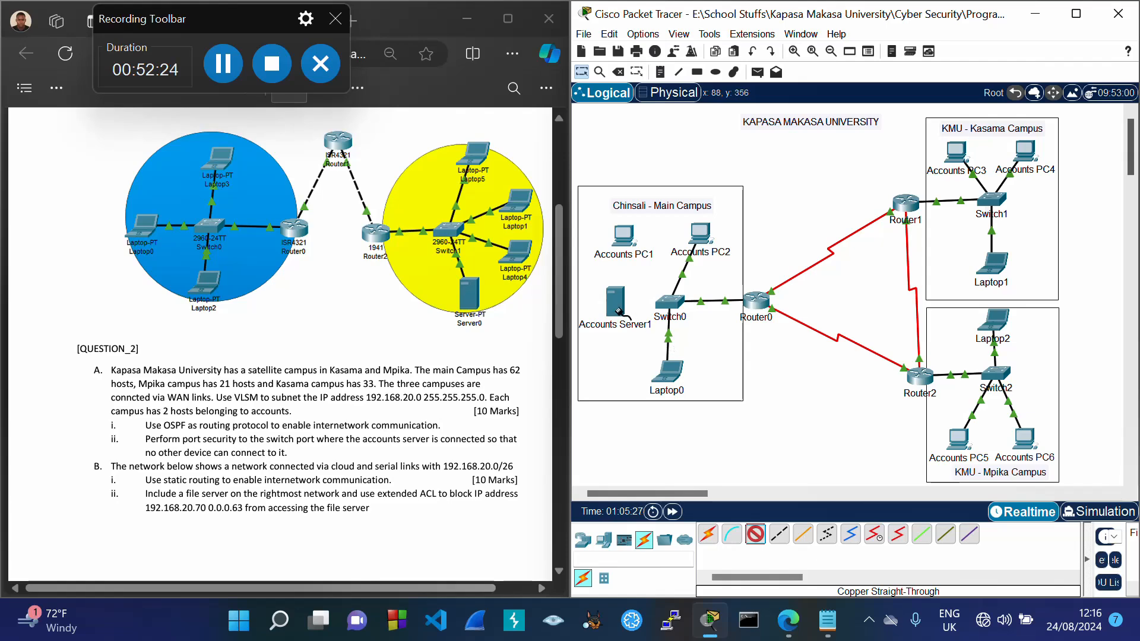
pyautogui.click(618, 310)
pyautogui.click(656, 325)
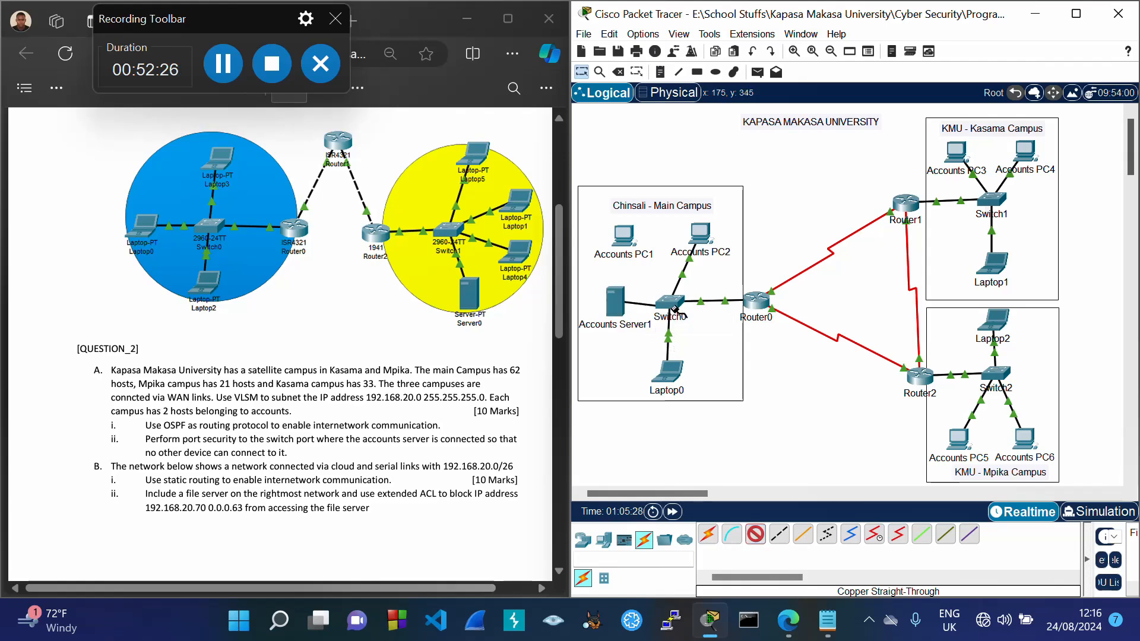
pyautogui.click(670, 300)
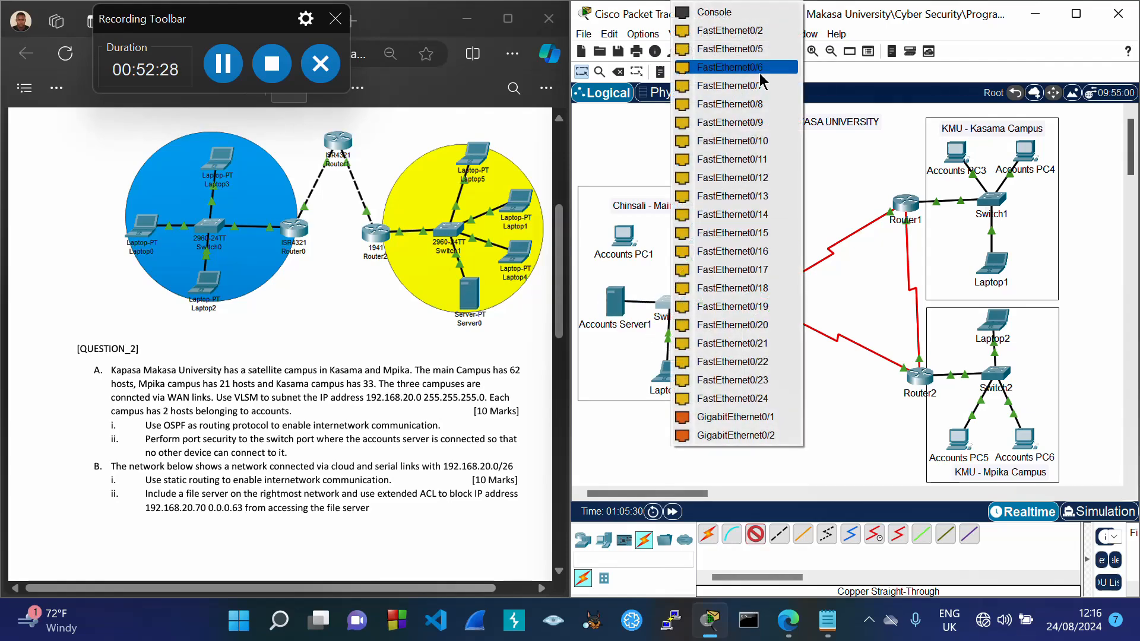
pyautogui.click(731, 48)
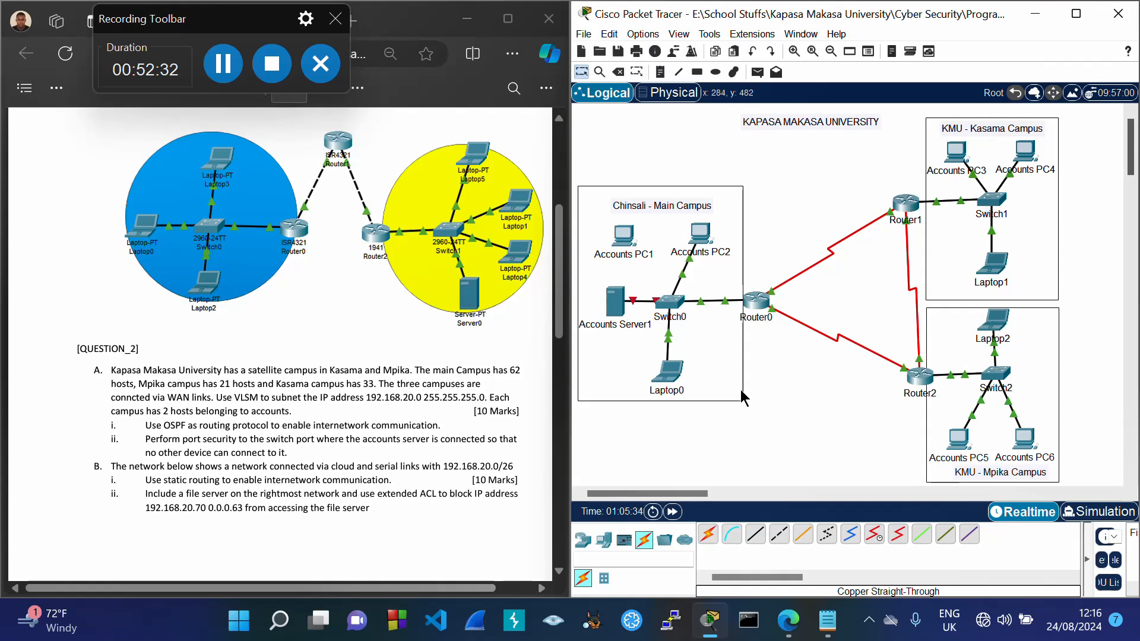
# Step: Cable Accounts PC1 FastEthernet0 to Switch0 FastEthernet0/2, then open Switch0's command line
pyautogui.click(758, 538)
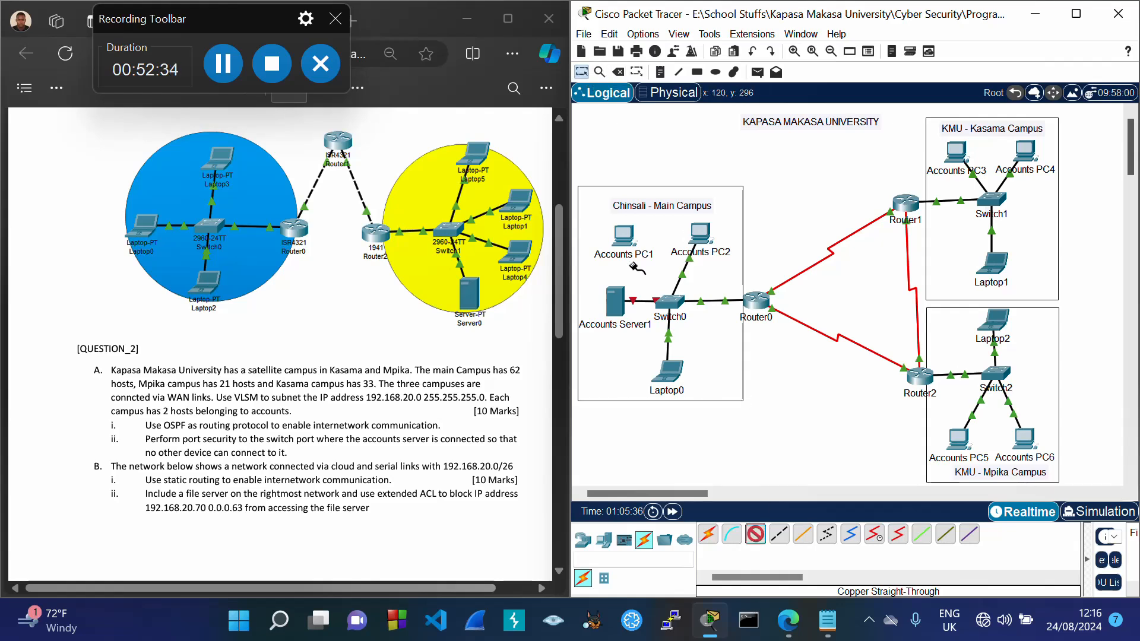
pyautogui.click(623, 238)
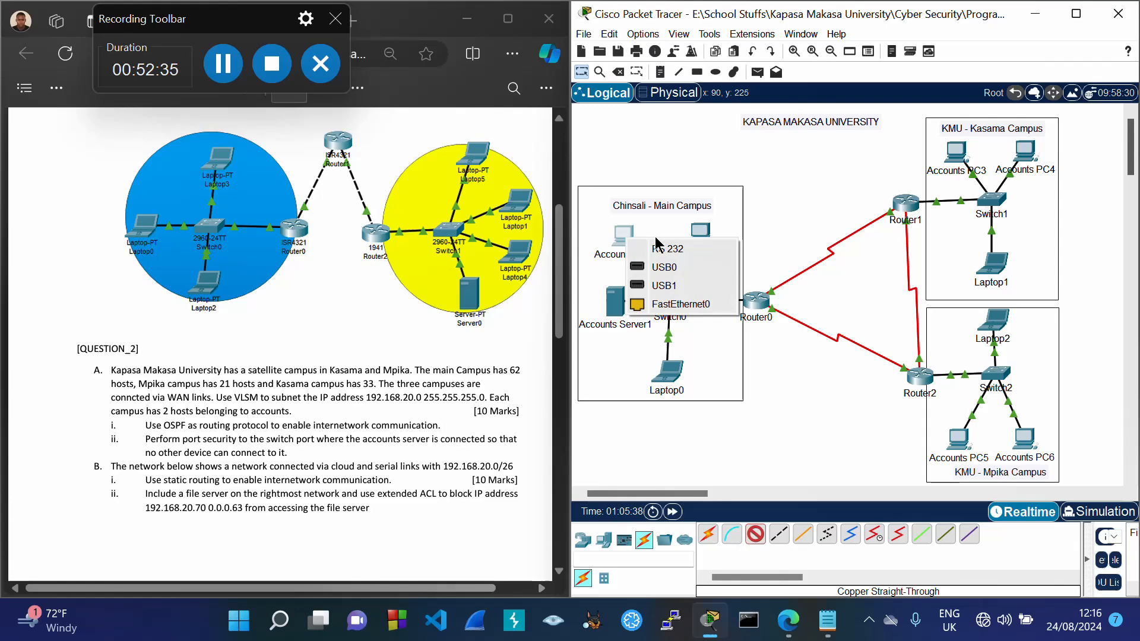
pyautogui.click(661, 300)
pyautogui.click(672, 302)
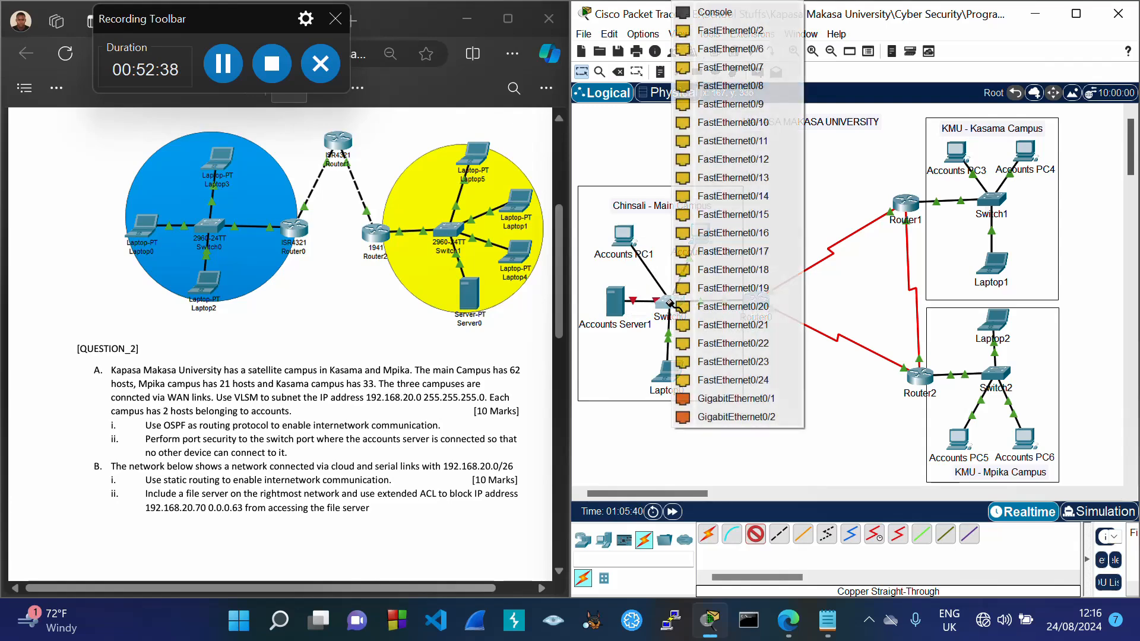
pyautogui.click(765, 34)
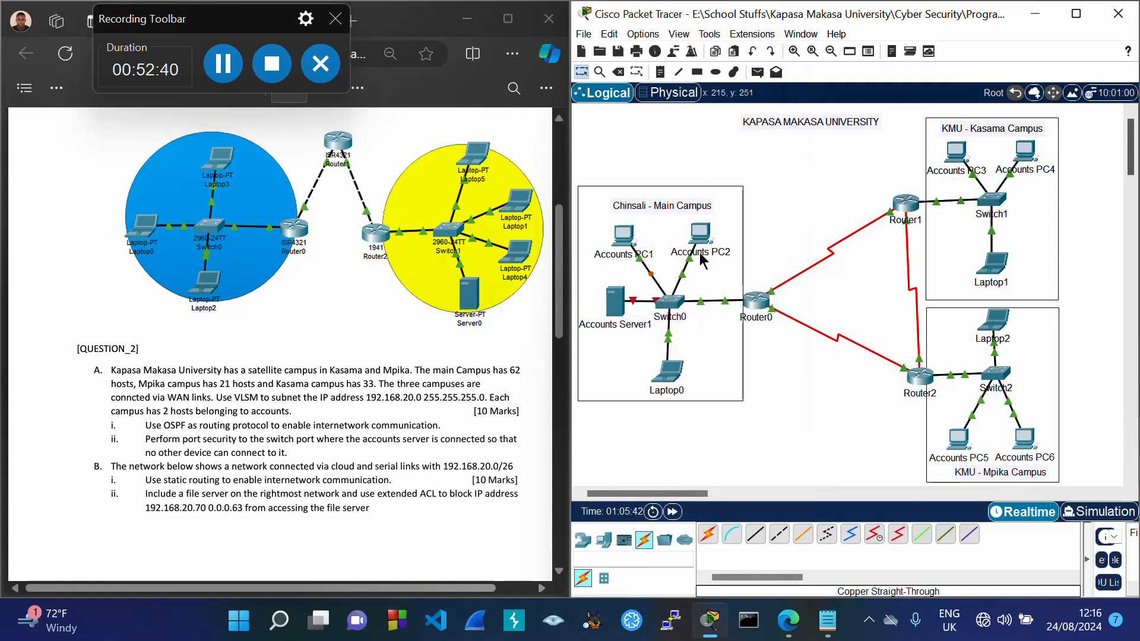
pyautogui.click(672, 304)
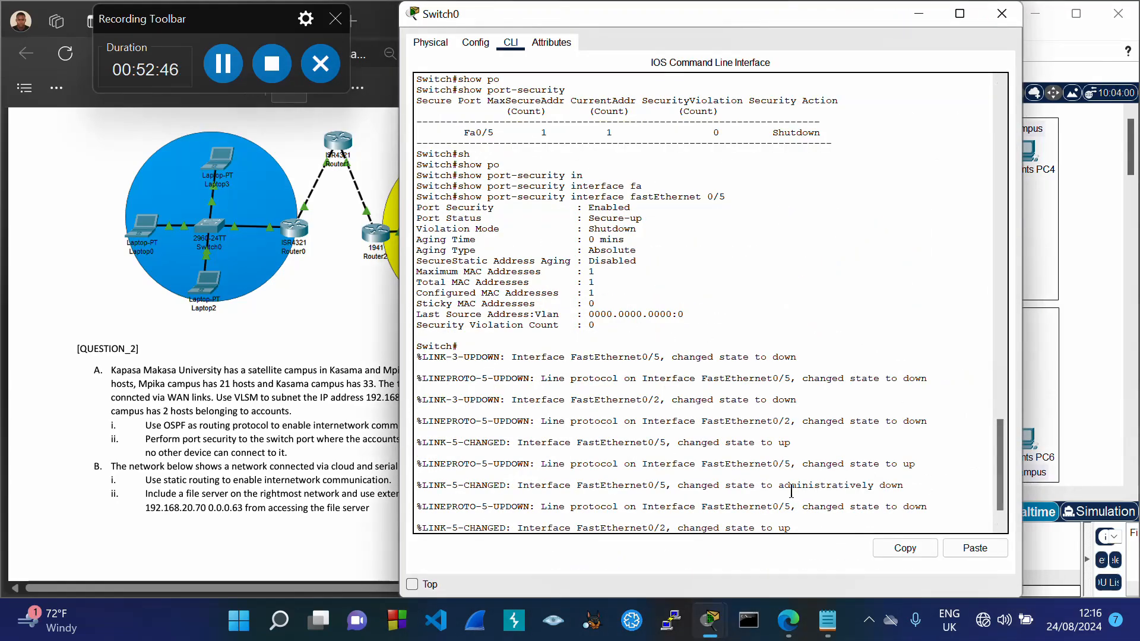
# Step: Apply no shutdown to Switch0's administratively down interface Fa0/5 via conf t and int Fa0/5
pyautogui.moveTo(778, 486); pyautogui.dragTo(893, 487)
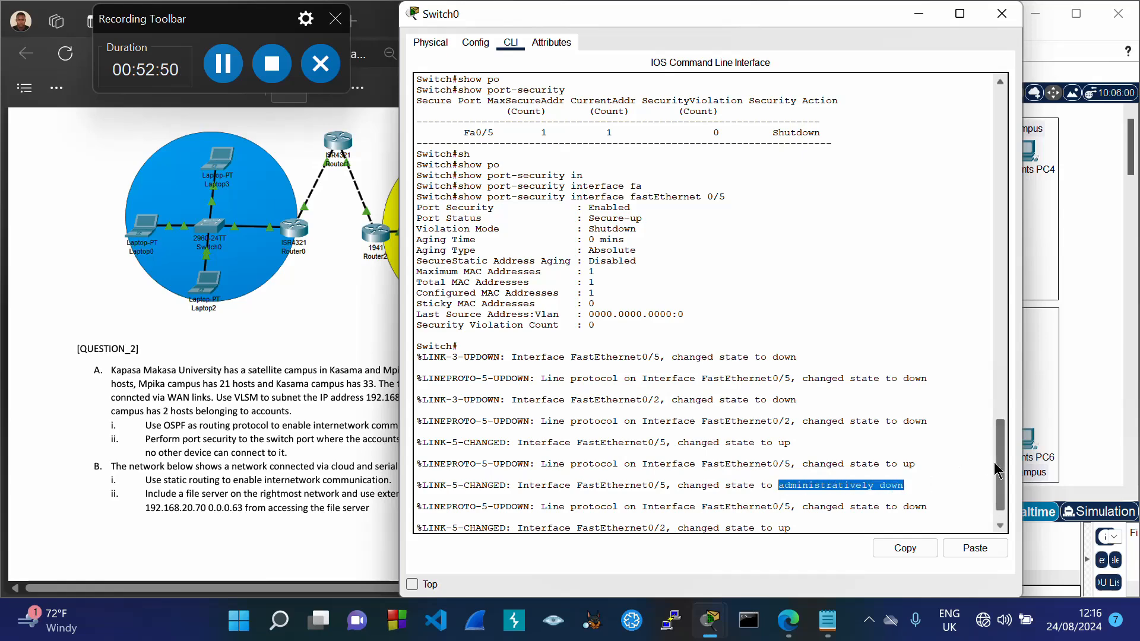
pyautogui.moveTo(994, 463); pyautogui.dragTo(999, 484)
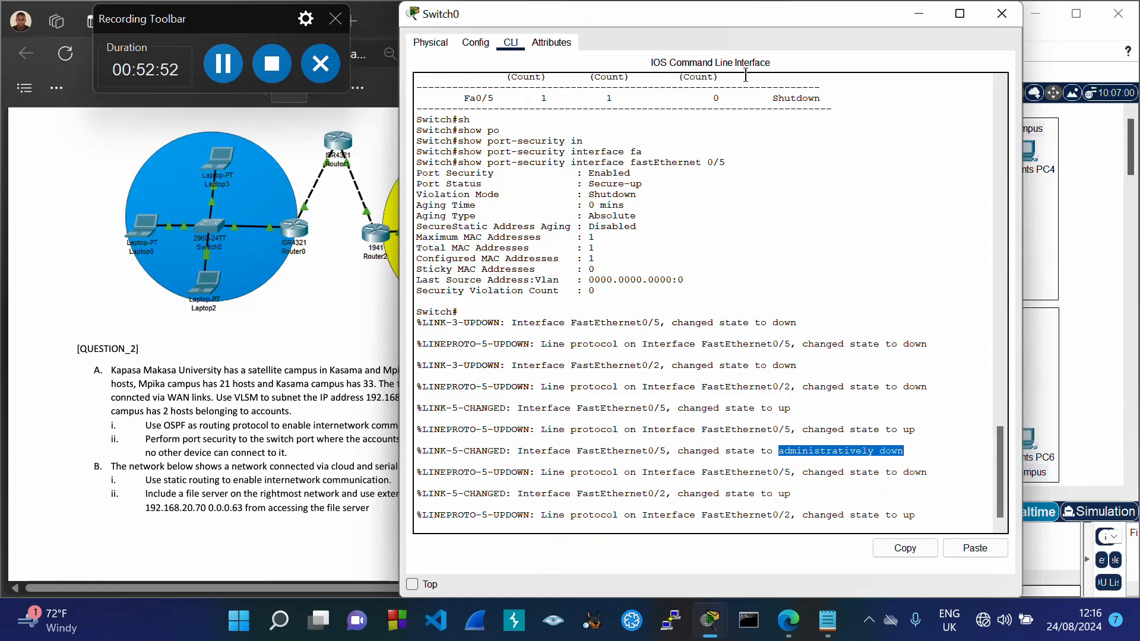
pyautogui.moveTo(771, 16); pyautogui.dragTo(510, 50)
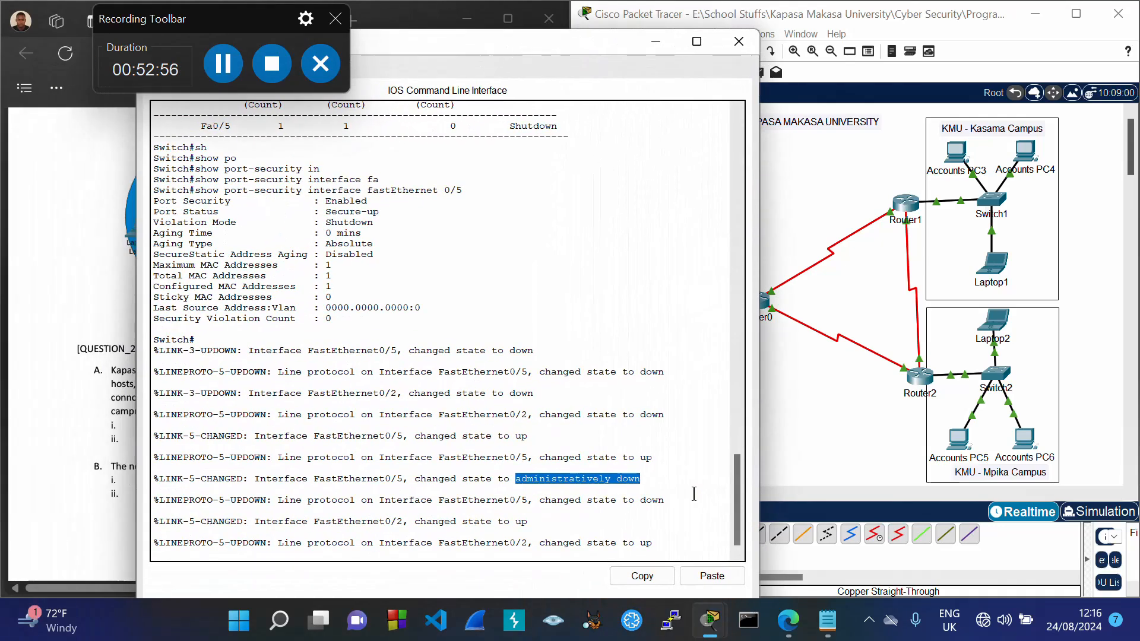
pyautogui.press('Return')
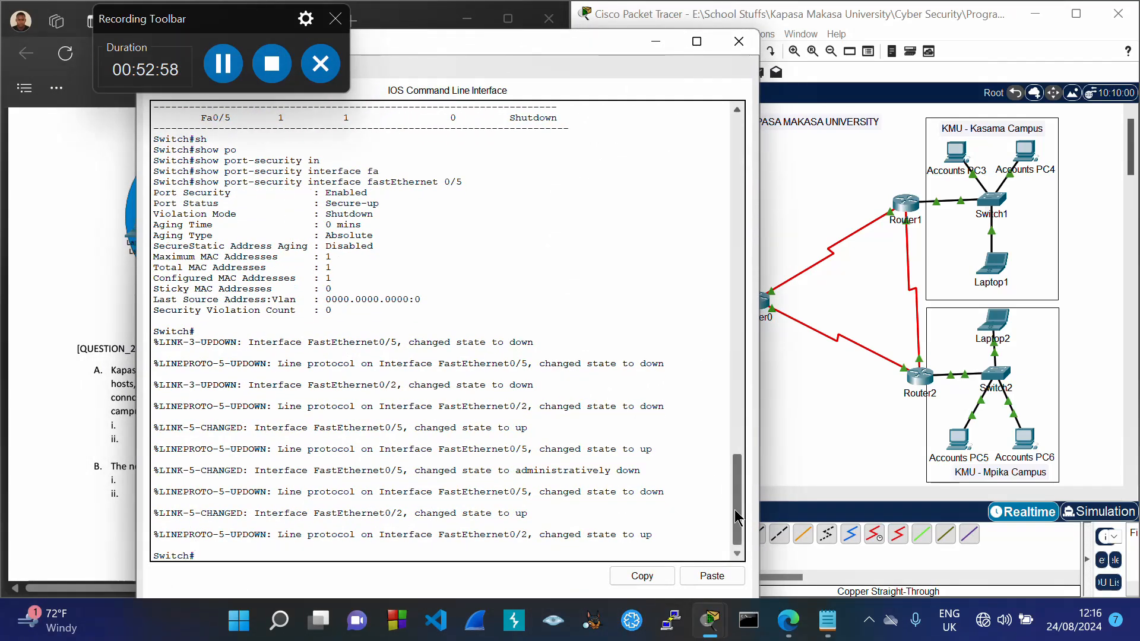
pyautogui.write('conf')
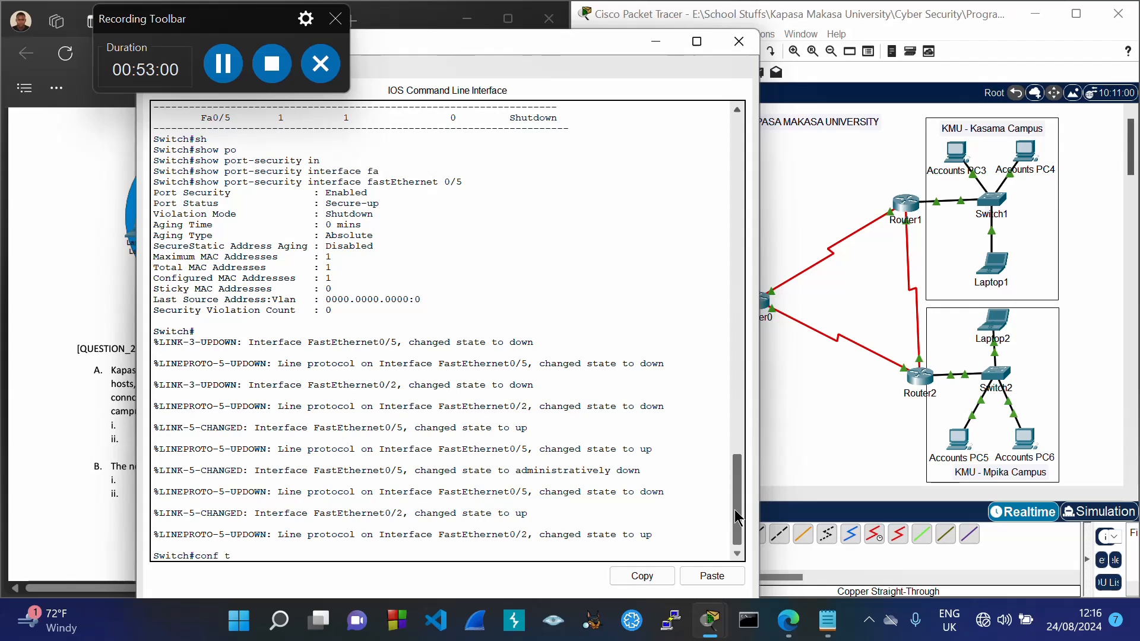
pyautogui.write(' t')
pyautogui.press('Return')
pyautogui.write('int Fa0/')
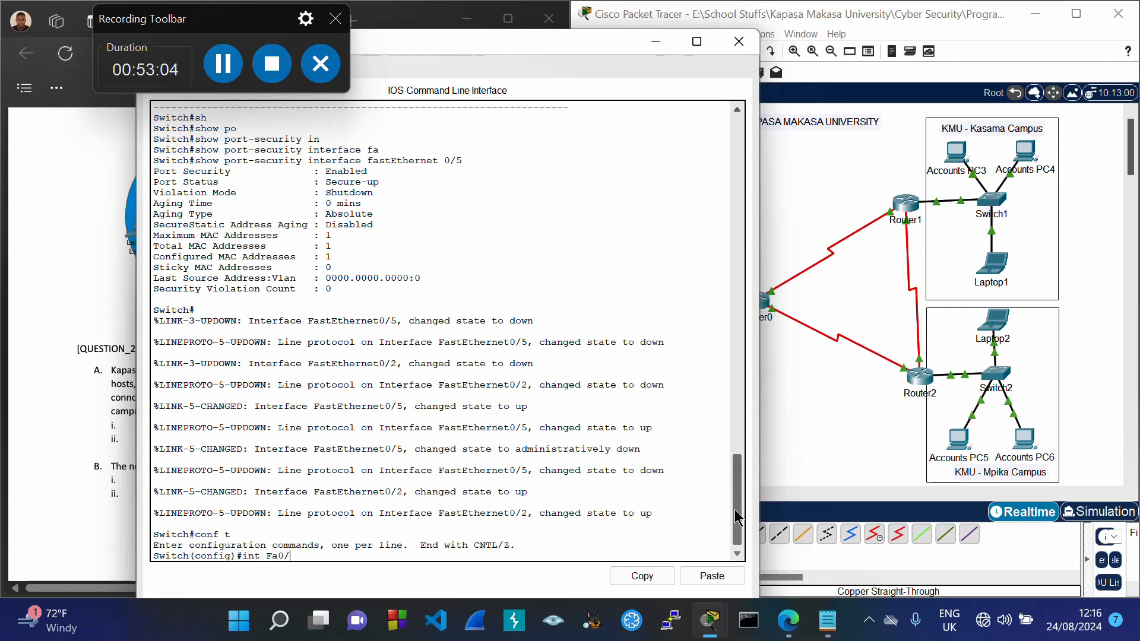
pyautogui.write('5')
pyautogui.press('Return')
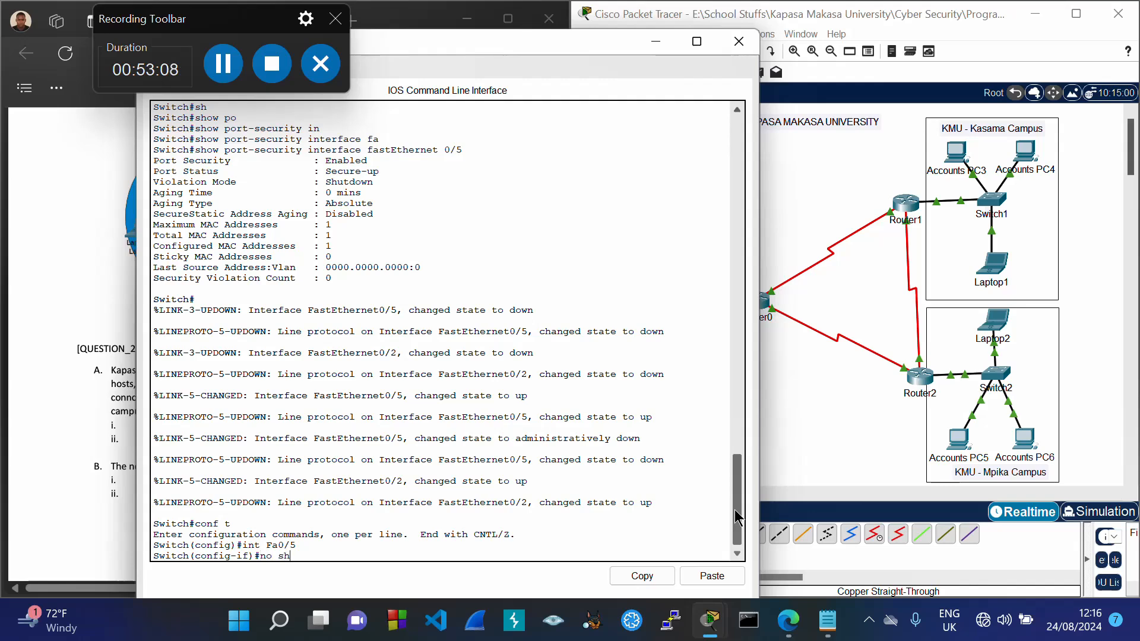
pyautogui.write('no shu')
pyautogui.press('Tab')
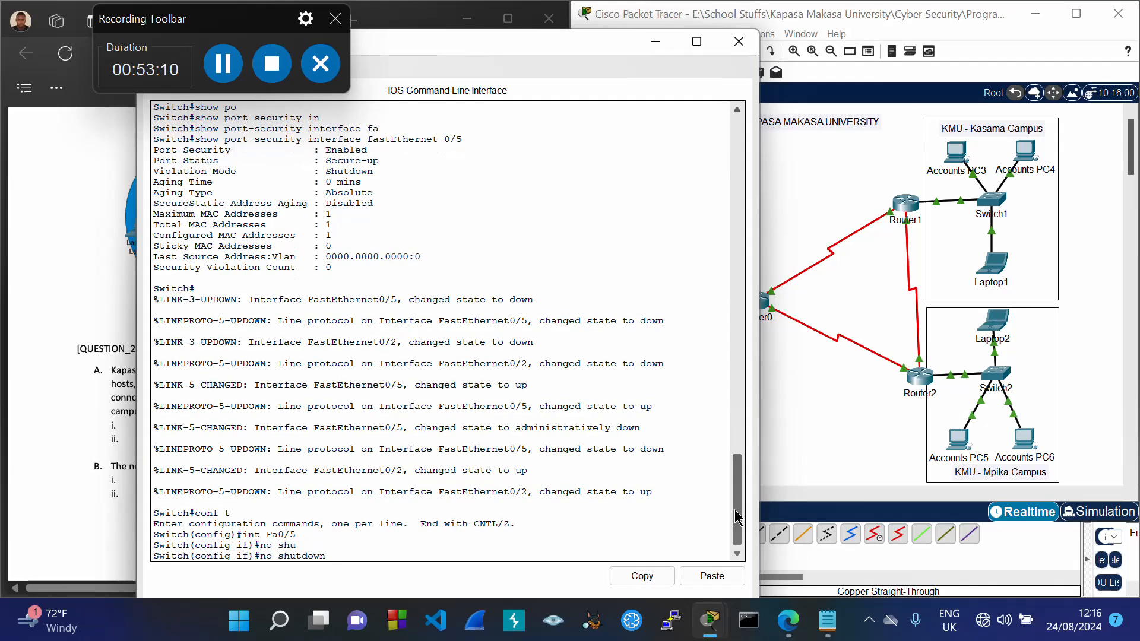
pyautogui.press('Return')
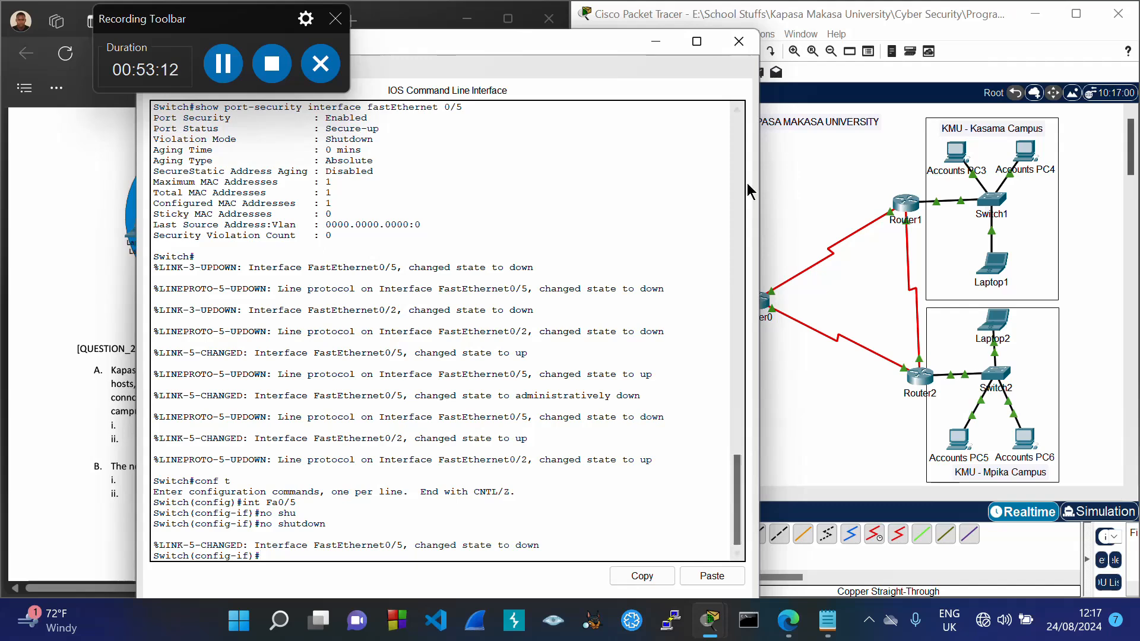
pyautogui.moveTo(608, 41); pyautogui.dragTo(689, 34)
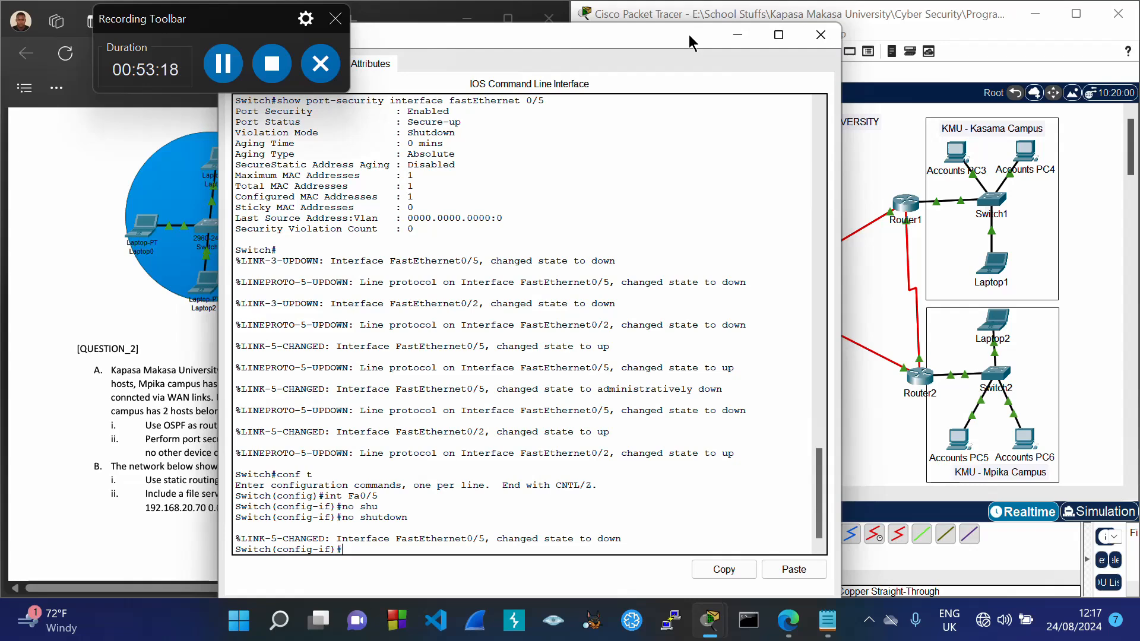
# Step: Close Switch0's window and select Question 2 part A in the PDF brief
pyautogui.click(812, 36)
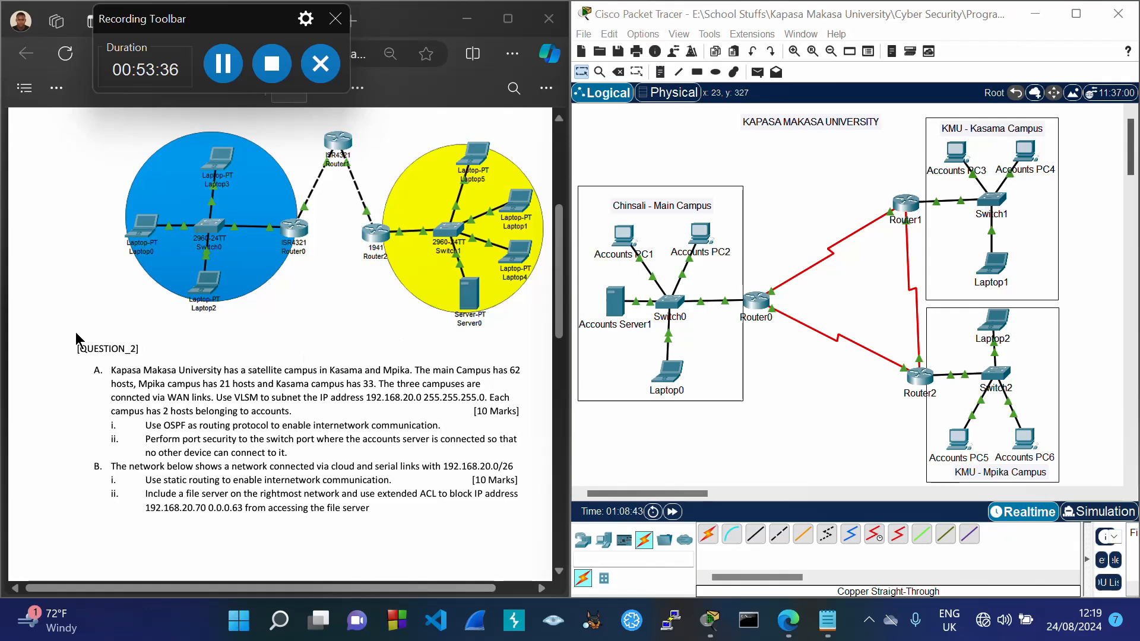
pyautogui.moveTo(103, 370); pyautogui.dragTo(333, 453)
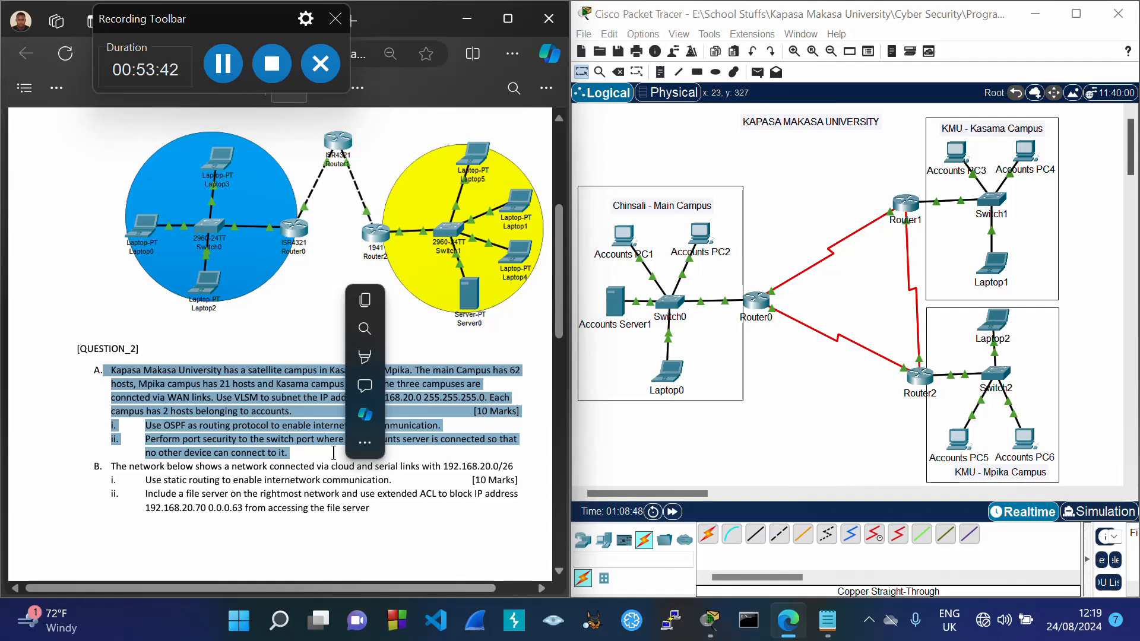
pyautogui.click(592, 446)
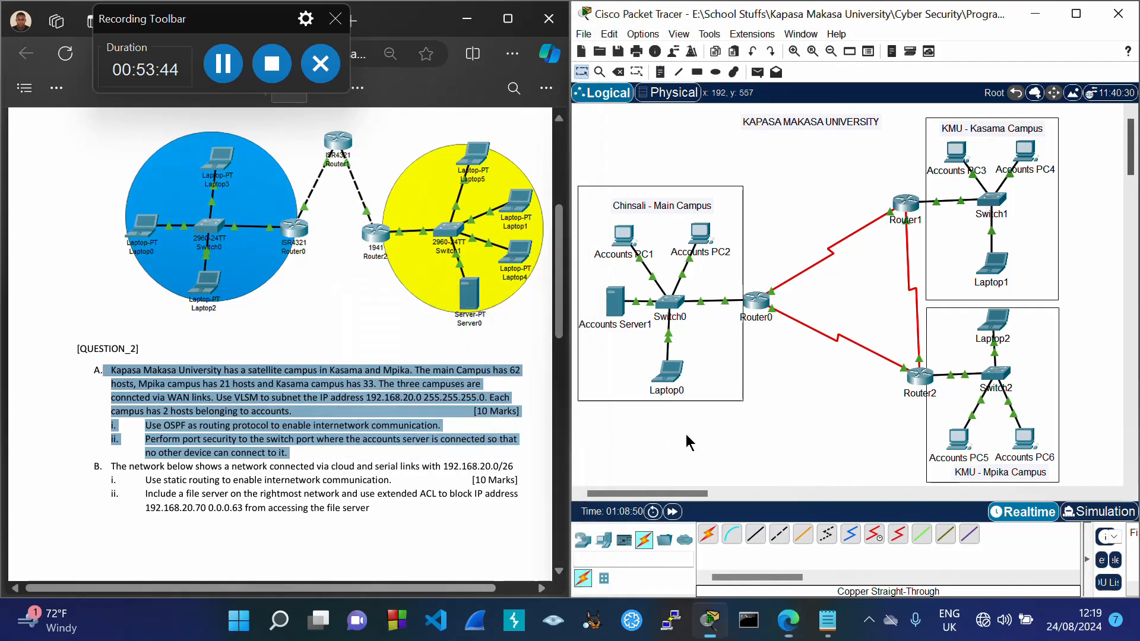